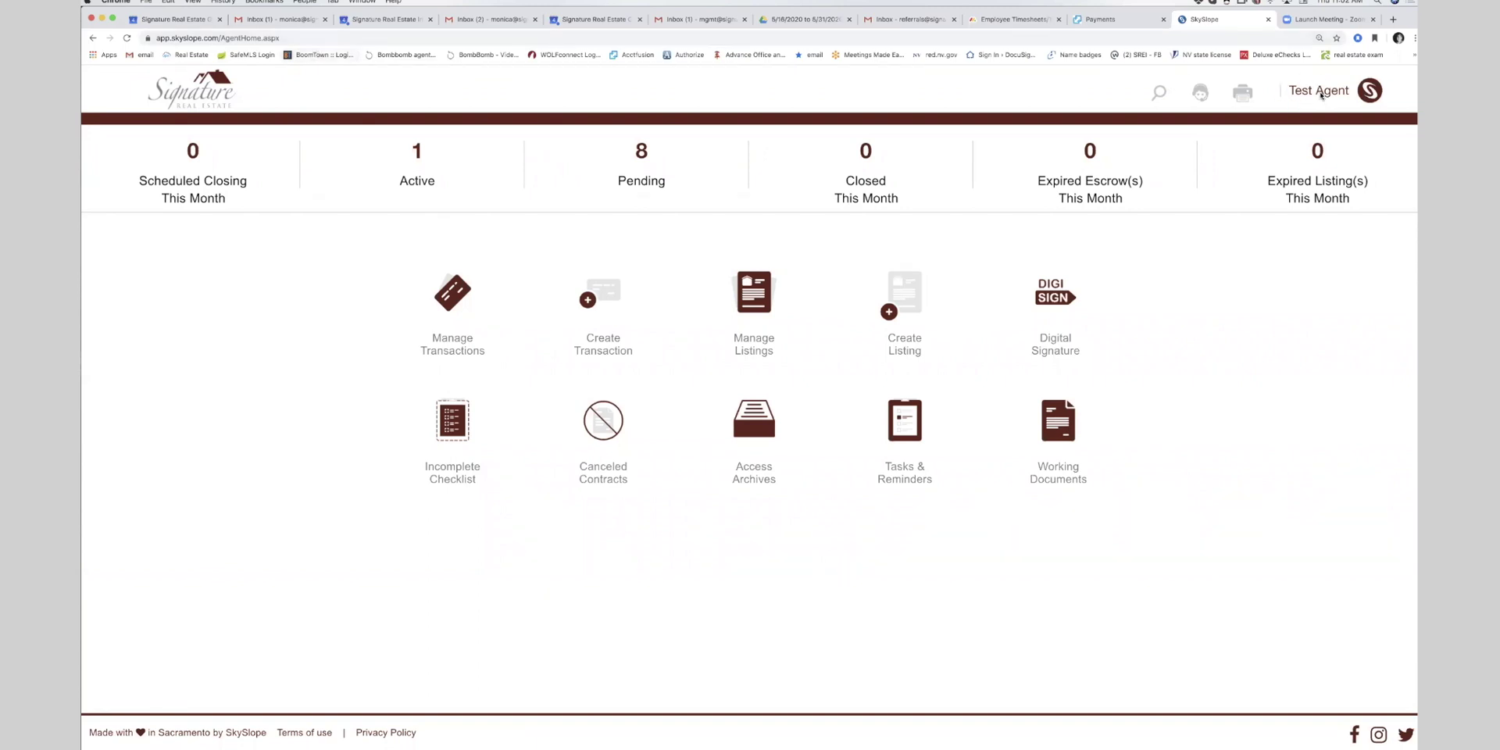
- Open My Account from the Test Agent menu and toggle Allow TC Access on, then off
left_click(1320, 95)
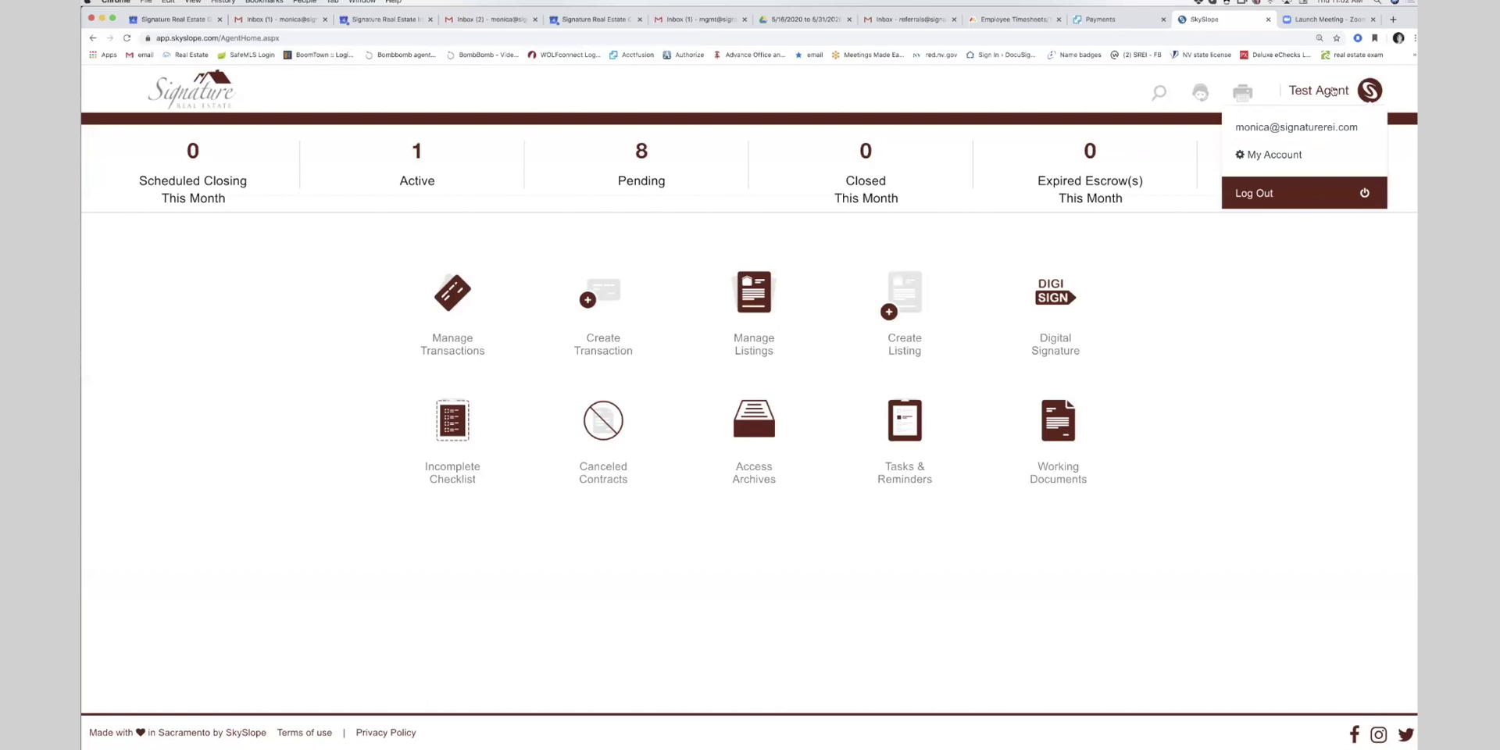
left_click(1260, 160)
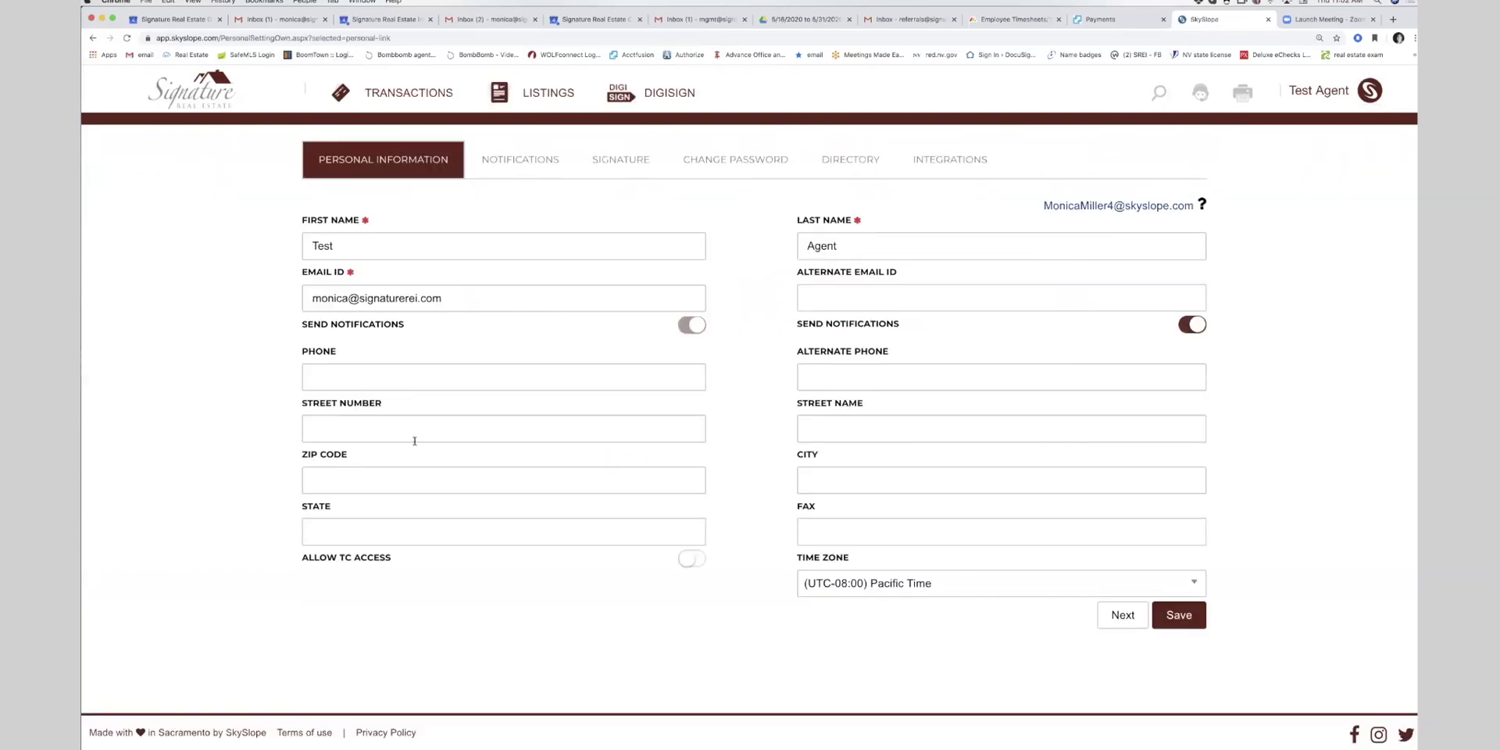
left_click(693, 560)
left_click(693, 559)
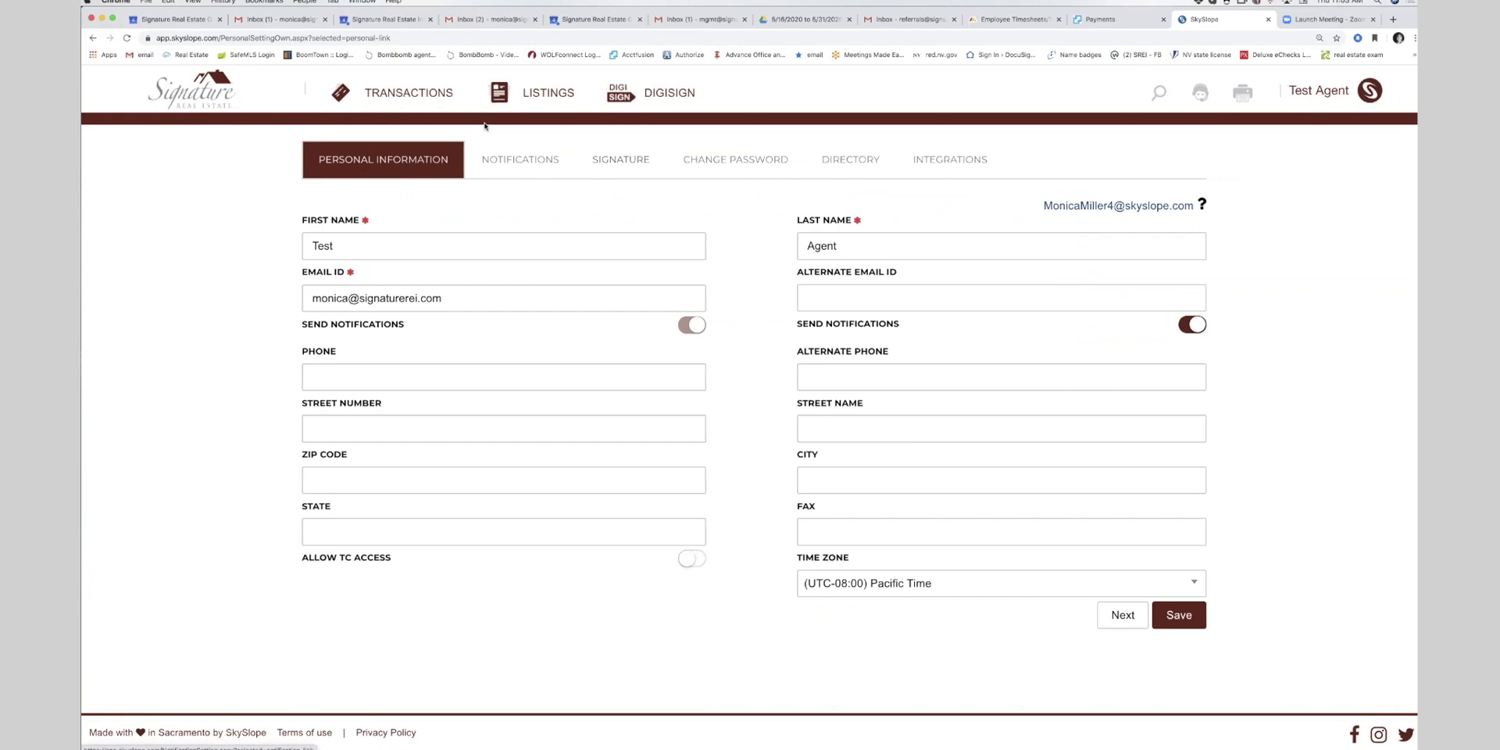
- Show the Notifications settings and toggle 'Email me if the list price changes' on and off
left_click(528, 161)
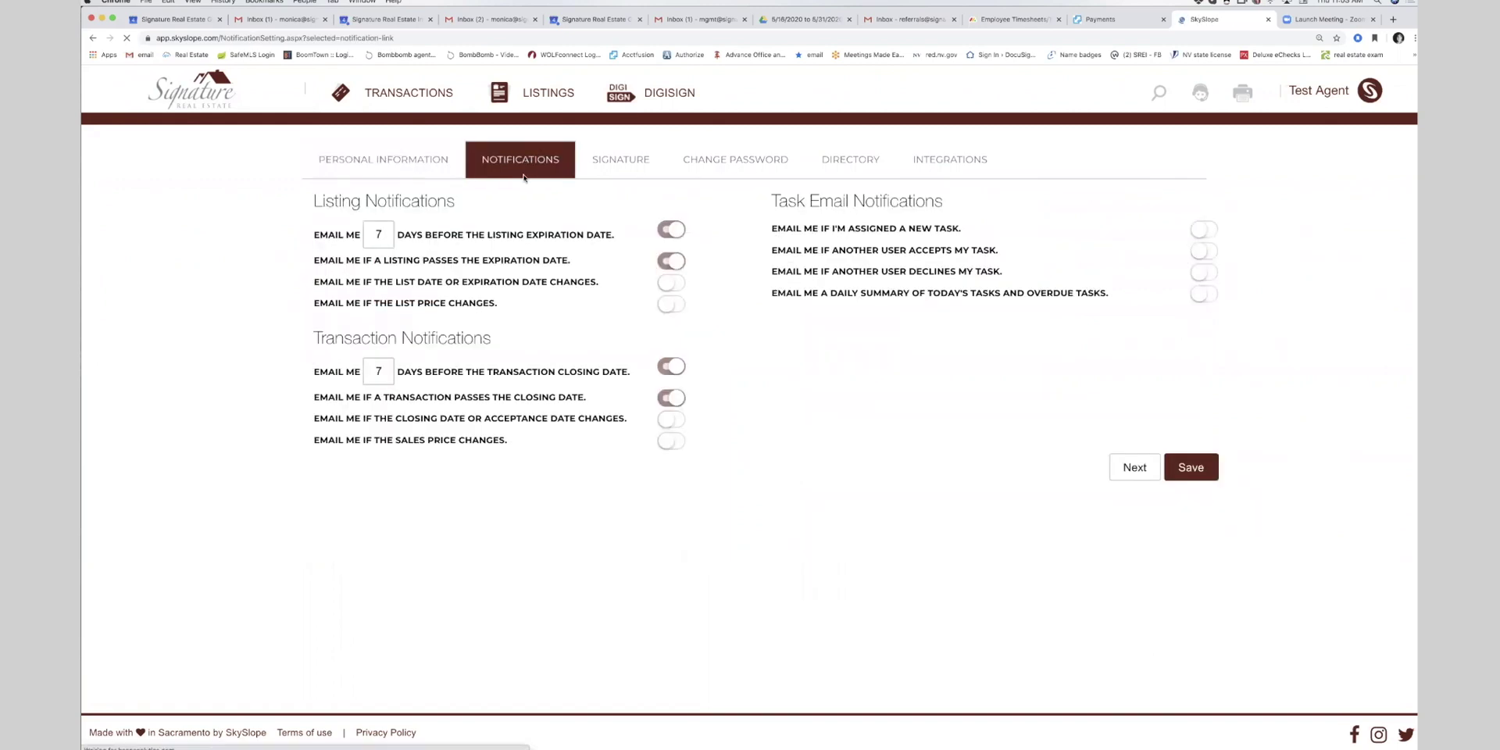
left_click(670, 305)
left_click(676, 306)
left_click(678, 307)
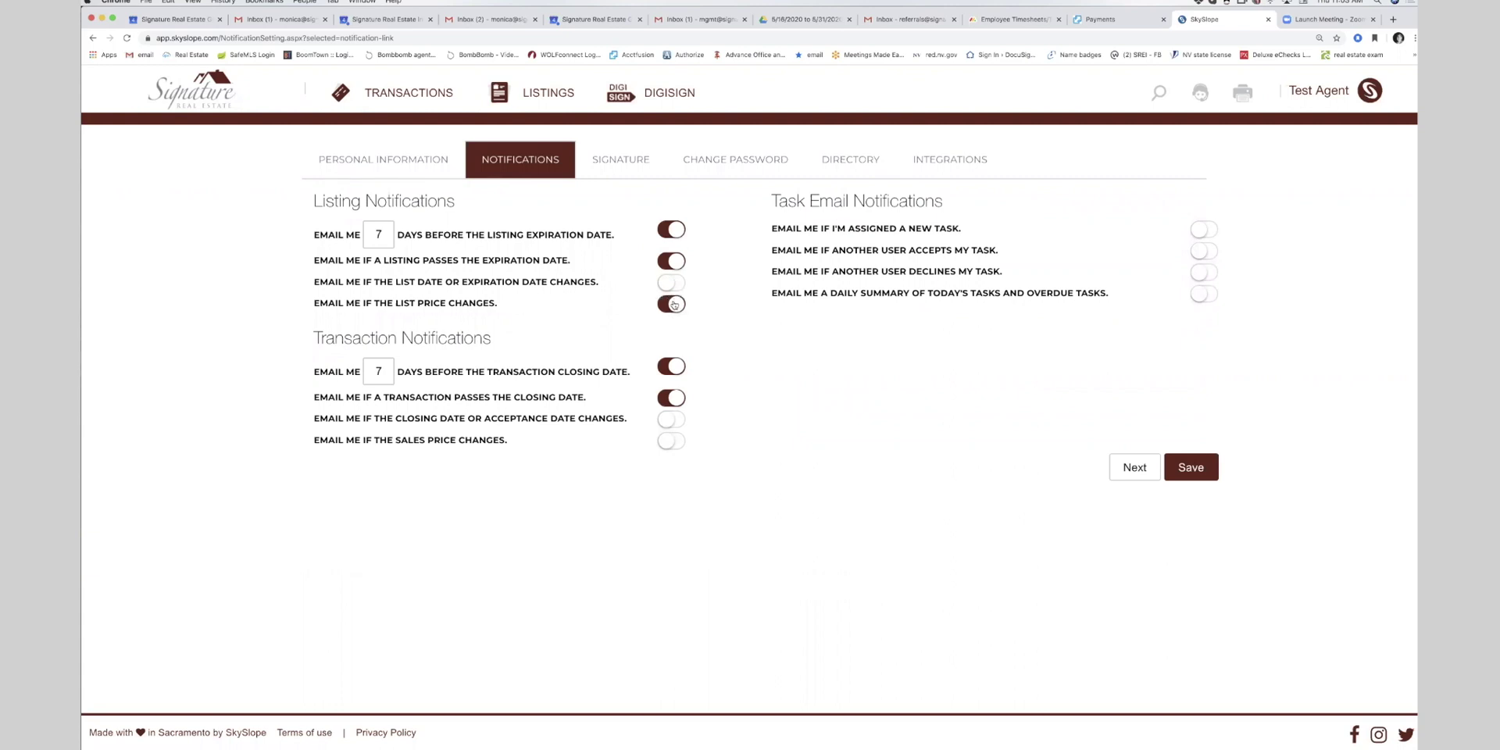
left_click(670, 307)
- Review the Signature and Change Password sections, then show the Directory contact list
left_click(638, 161)
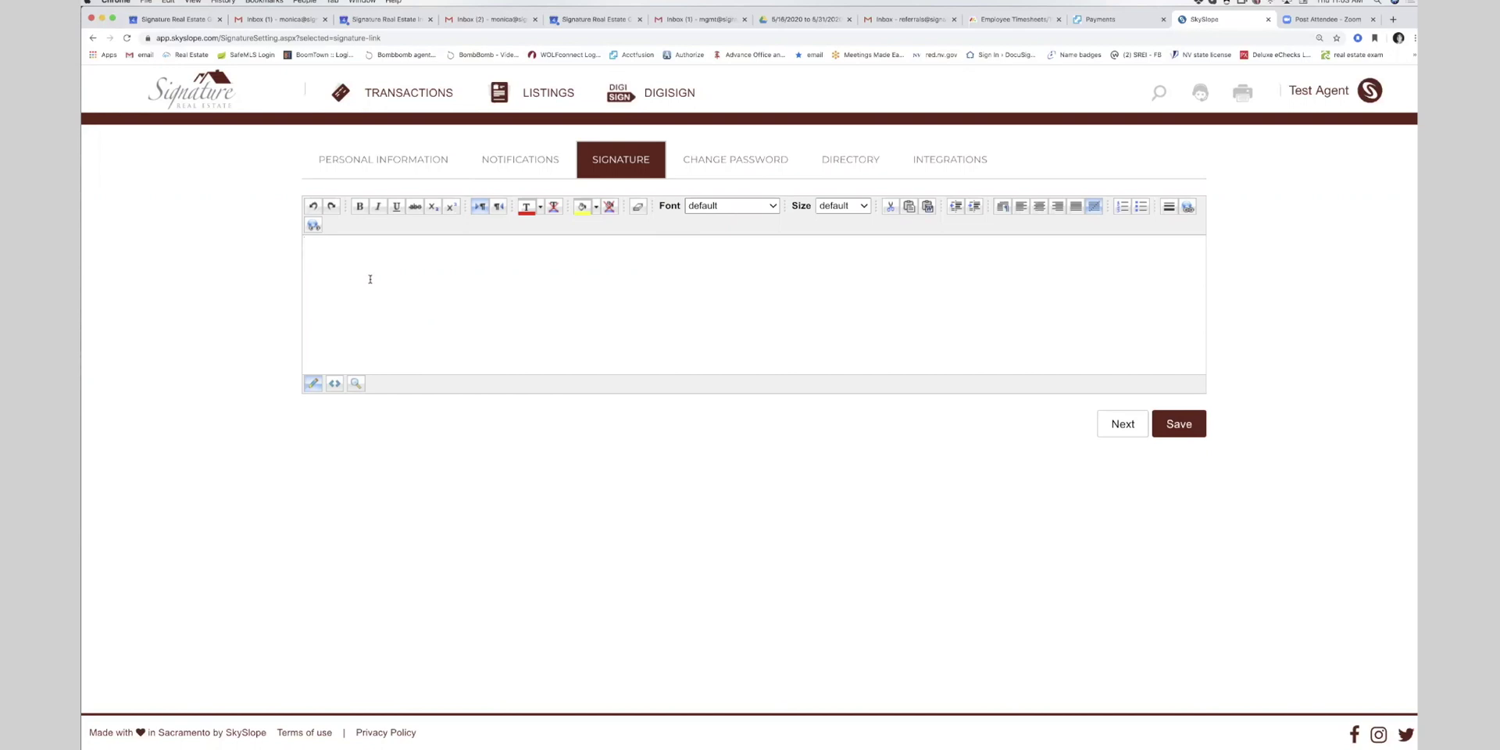
left_click(735, 161)
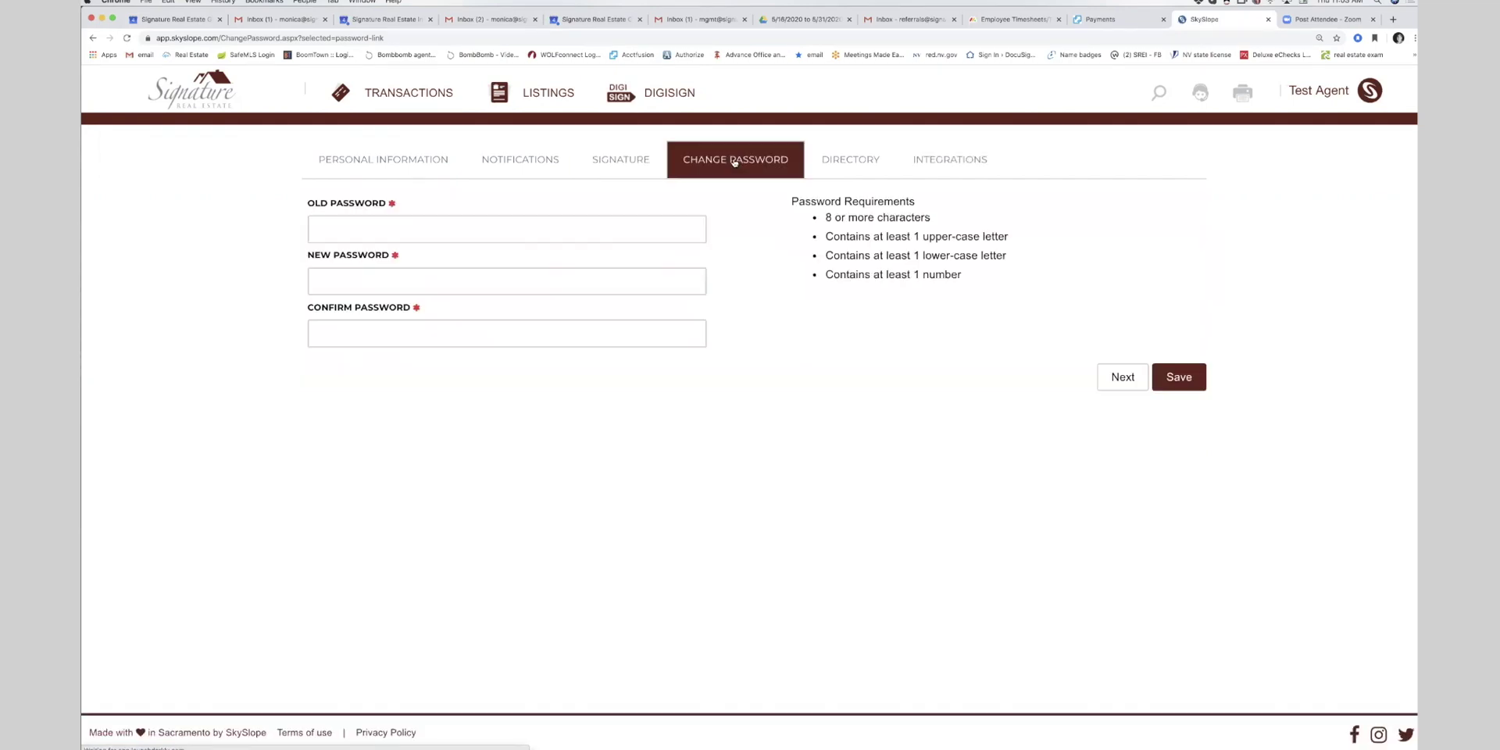
left_click(332, 228)
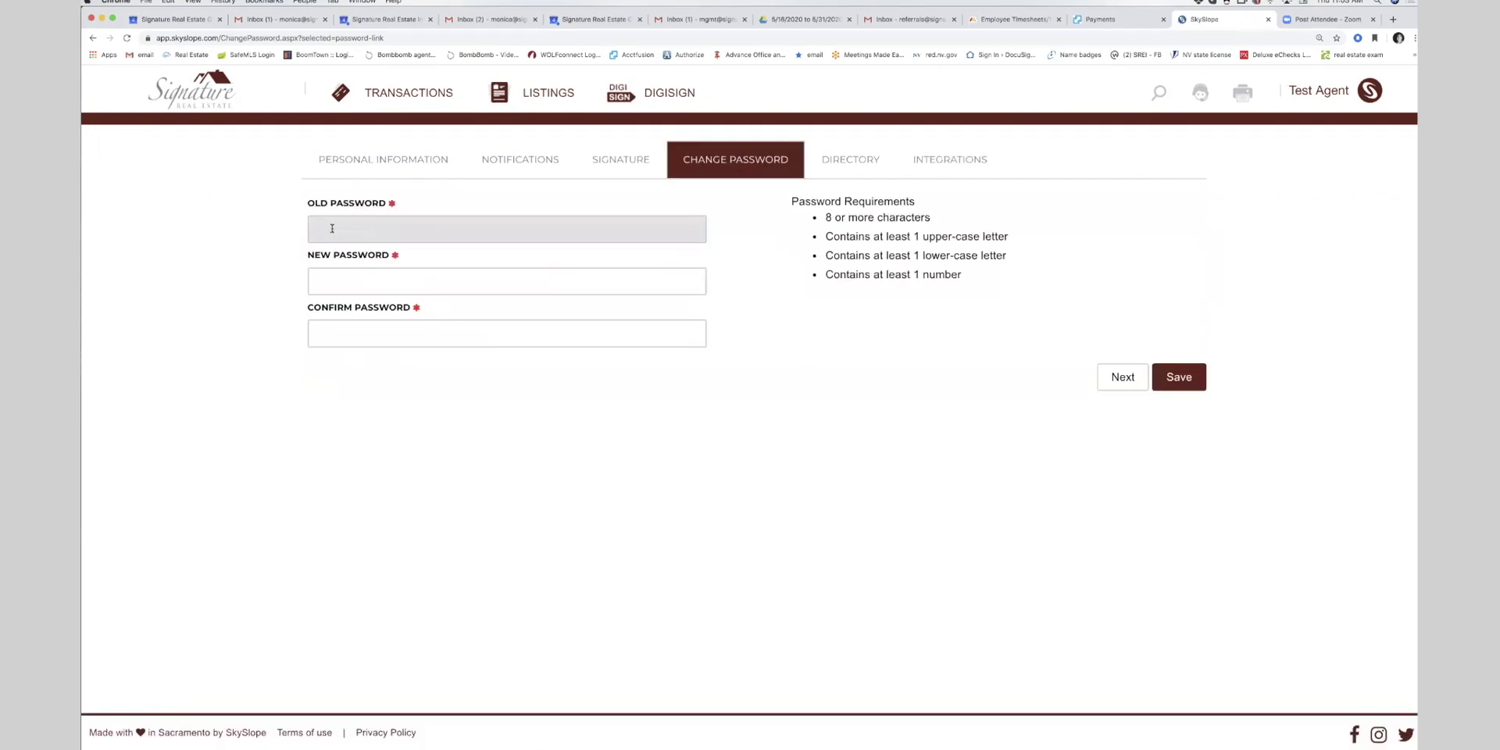
key("Tab")
key("Tab")
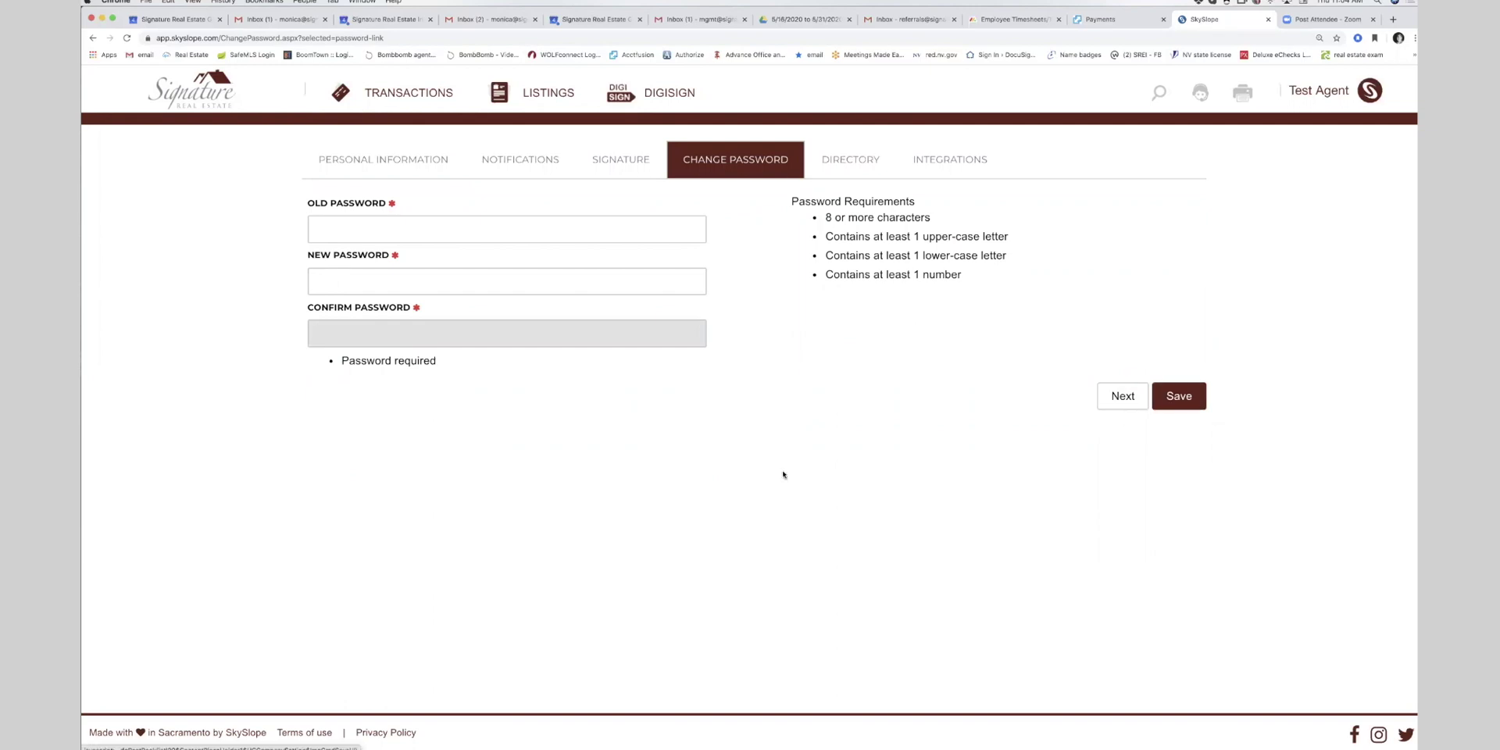
left_click(869, 162)
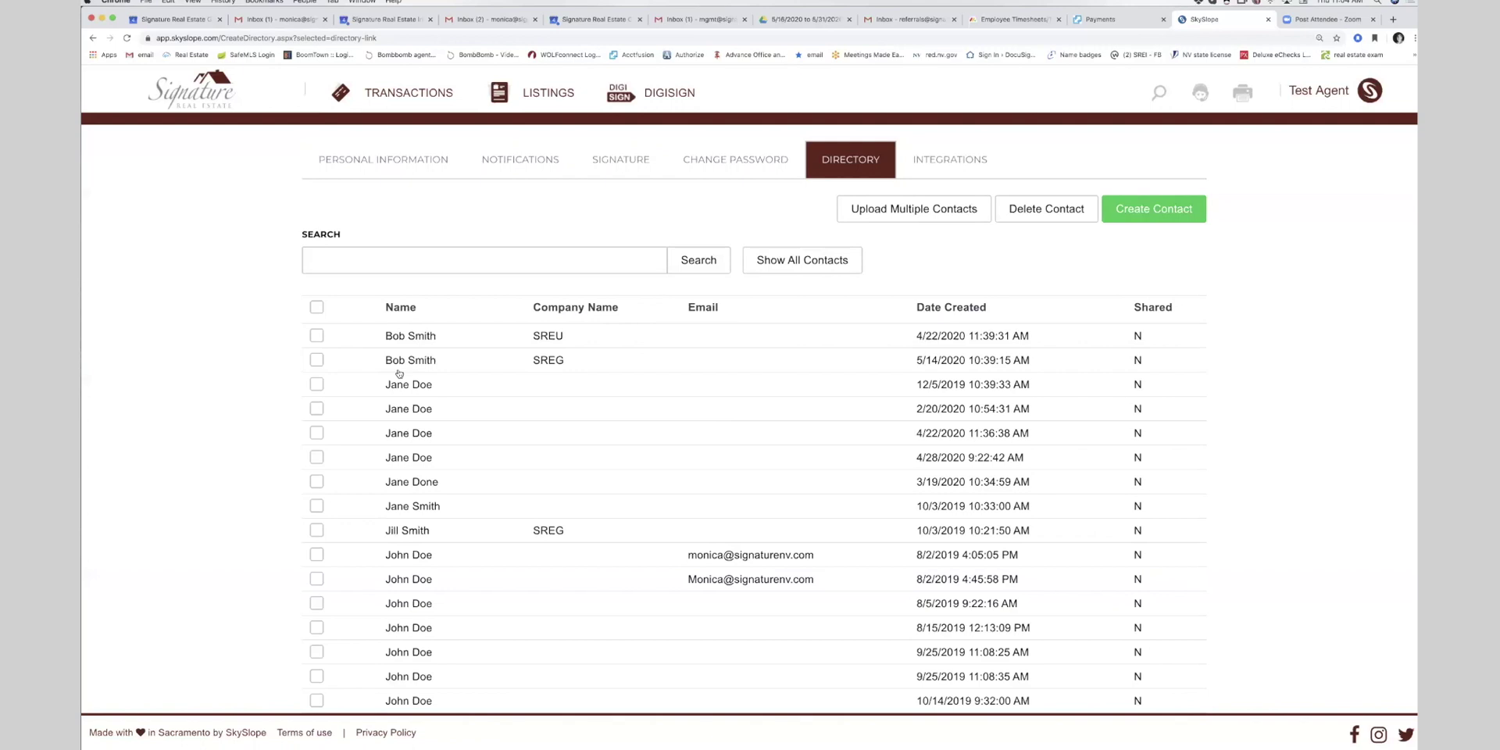
- Permanently delete the three extra Jane Doe rows and Jane Done, then return to the dashboard
scroll(416, 425, "down", 7)
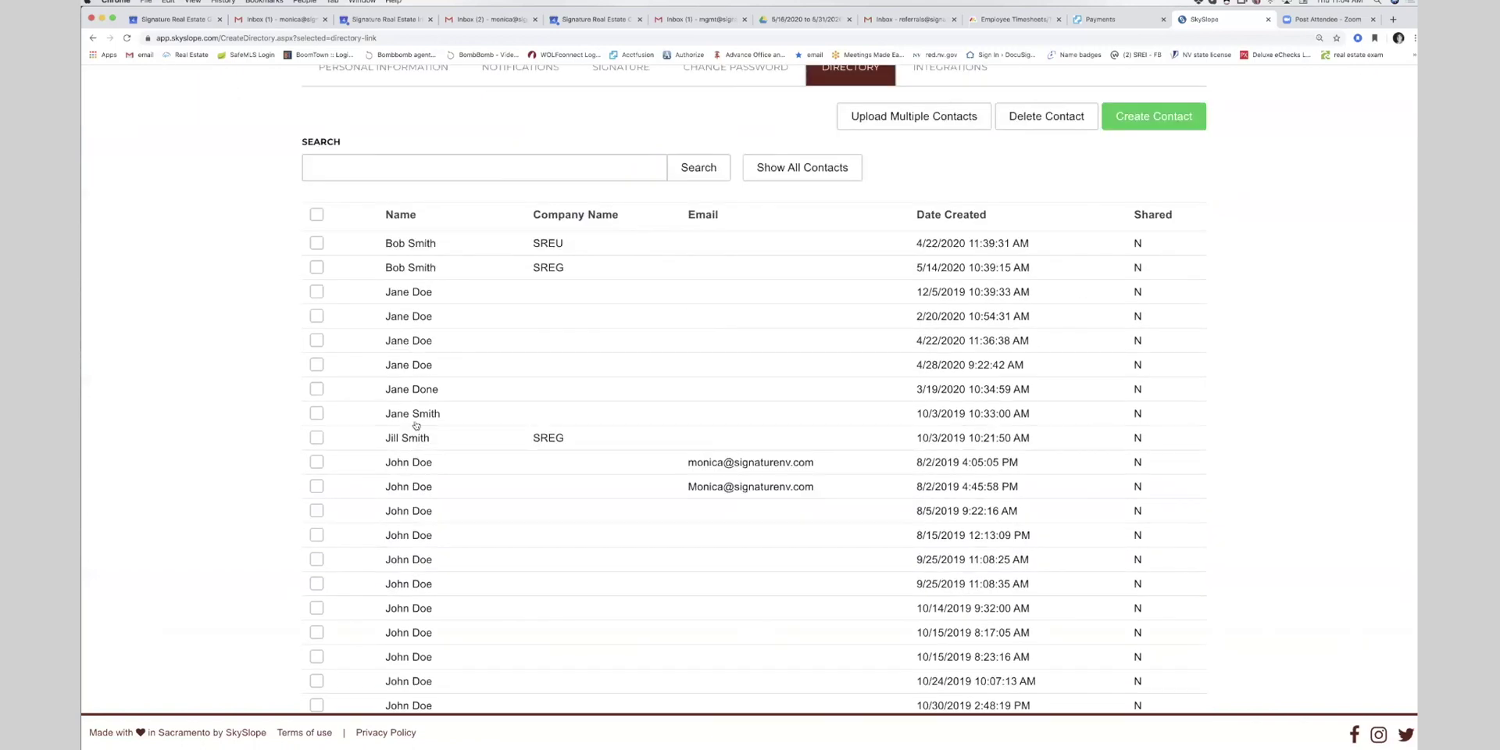
scroll(417, 425, "down", 5)
scroll(339, 436, "up", 15)
left_click(317, 409)
left_click(316, 433)
left_click(316, 457)
left_click(316, 482)
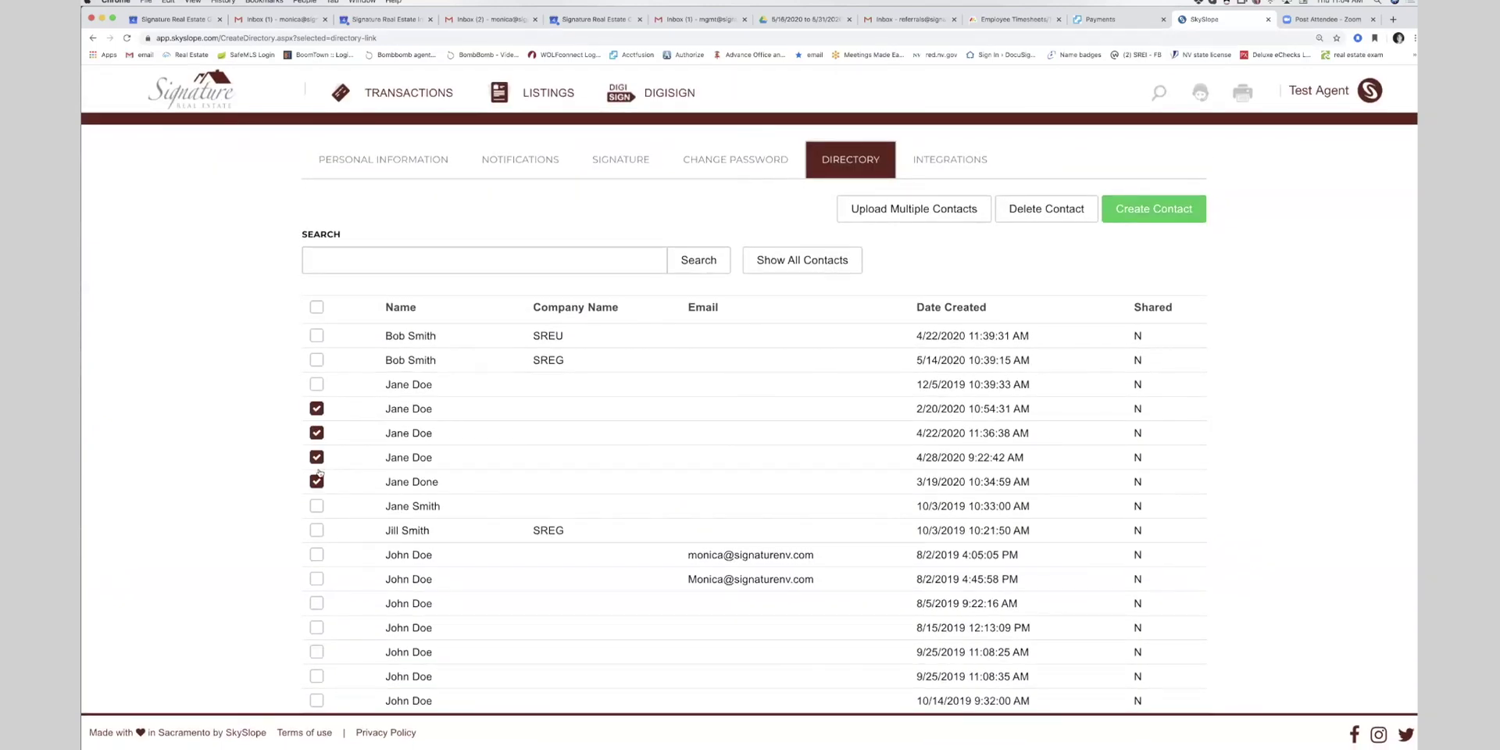
left_click(1023, 217)
left_click(931, 458)
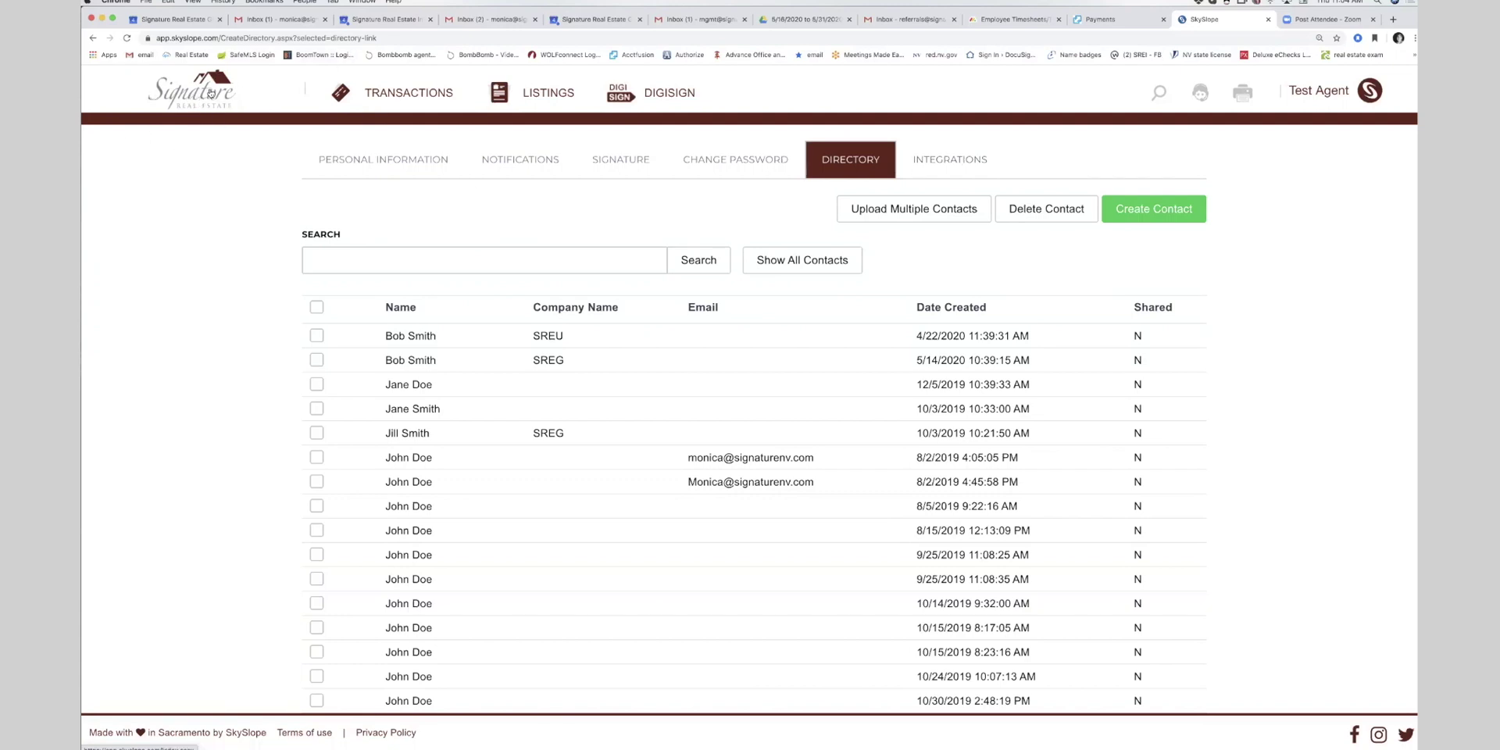
left_click(211, 94)
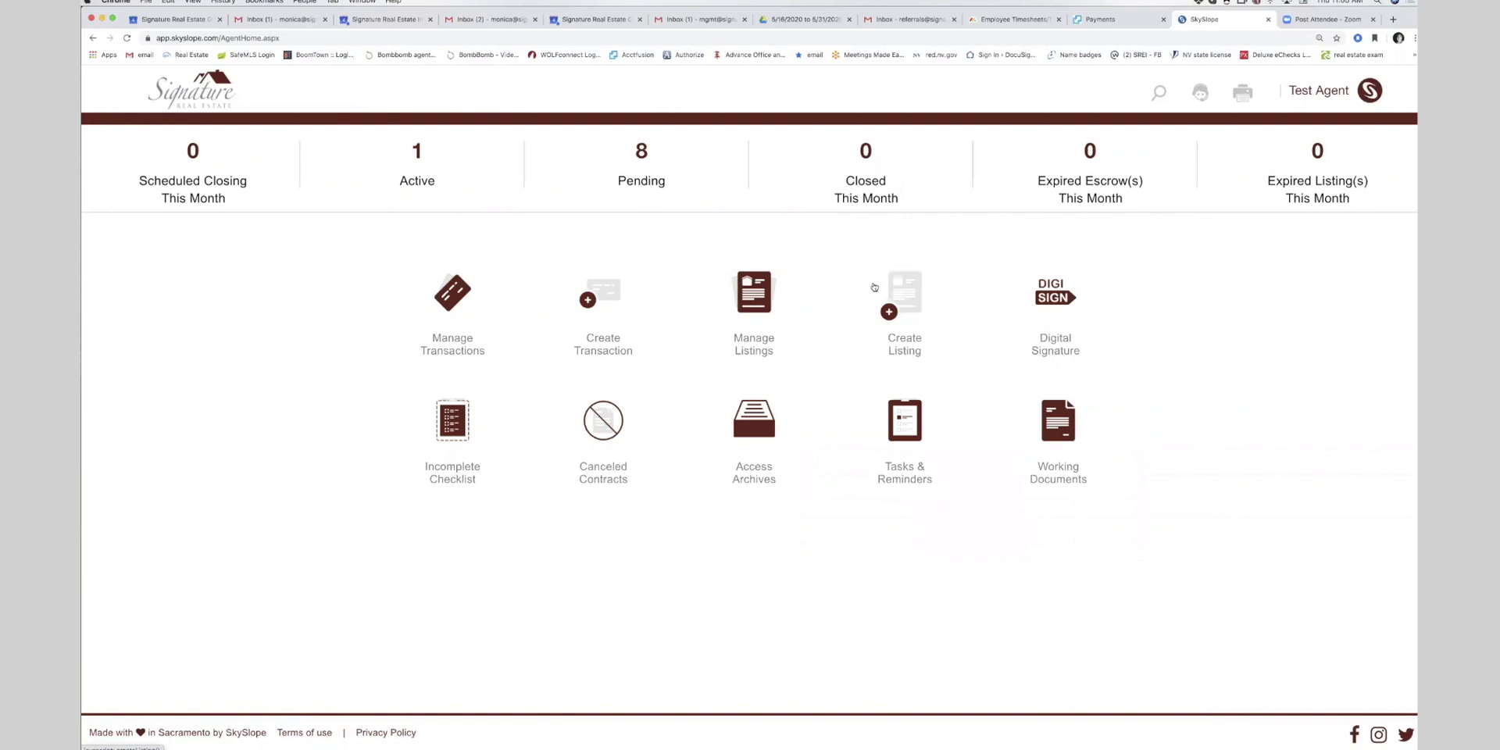
- Start a new transaction, enter 54 in the address search, then close that search modal
left_click(590, 303)
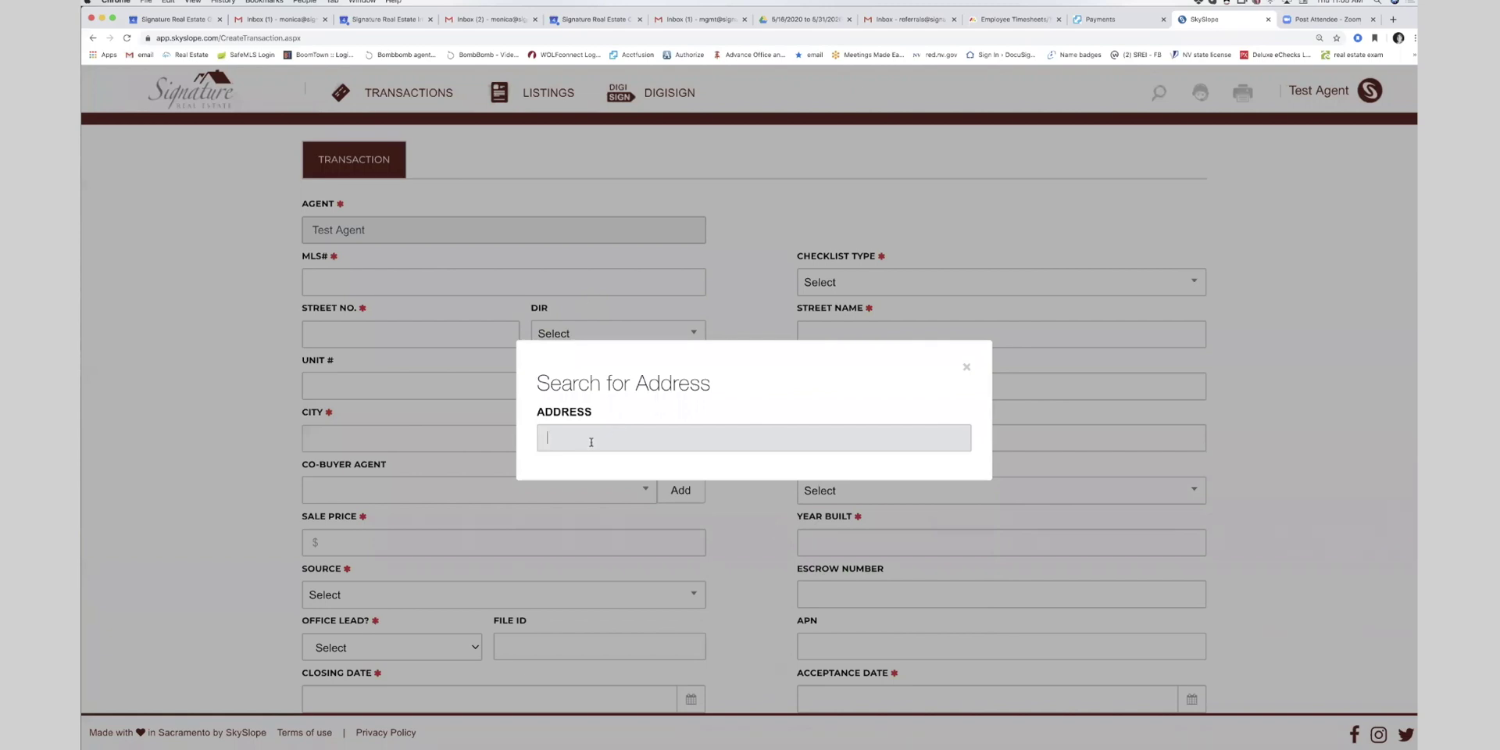
type("54")
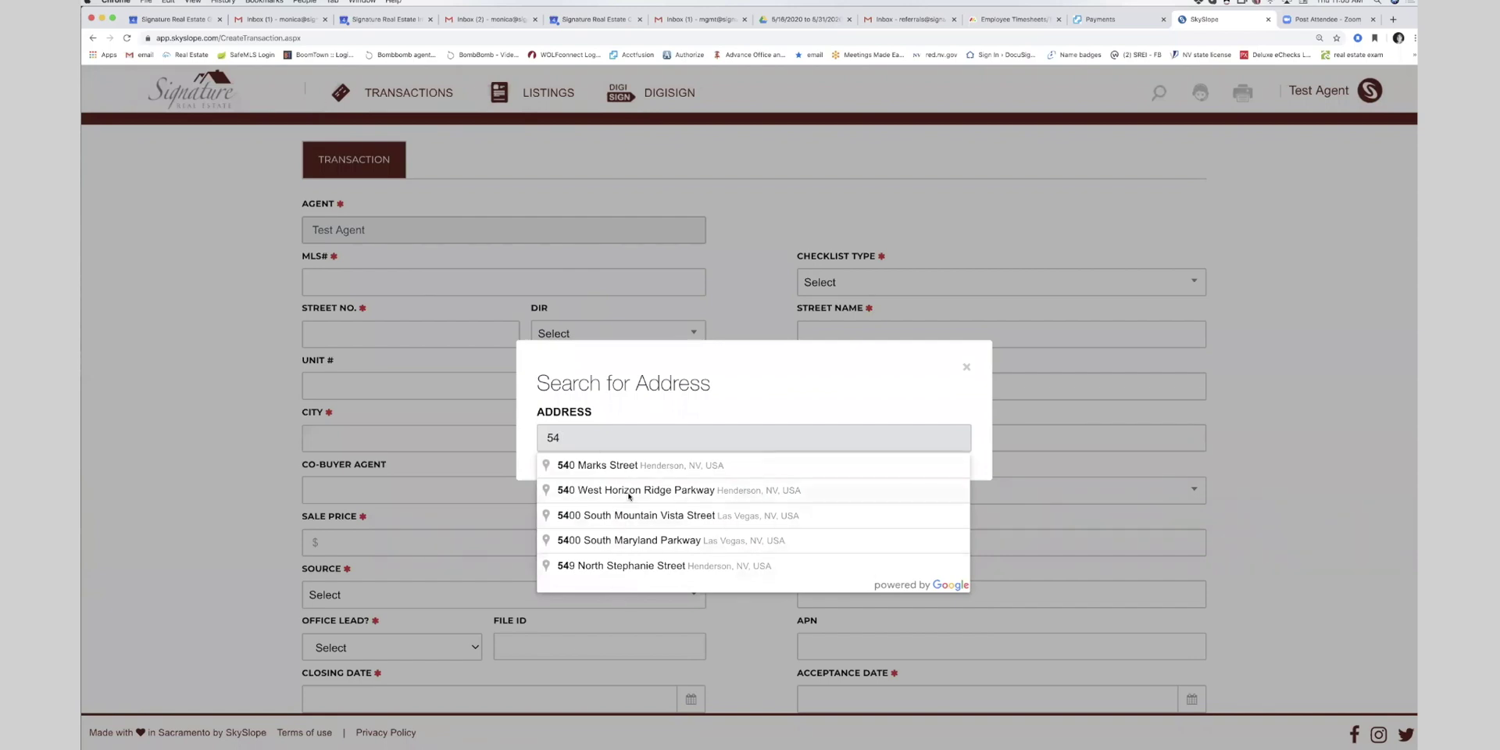
left_click(967, 367)
- Enter 'none' as the MLS# and choose the NV - Rental - Tenant Side checklist type
left_click(323, 285)
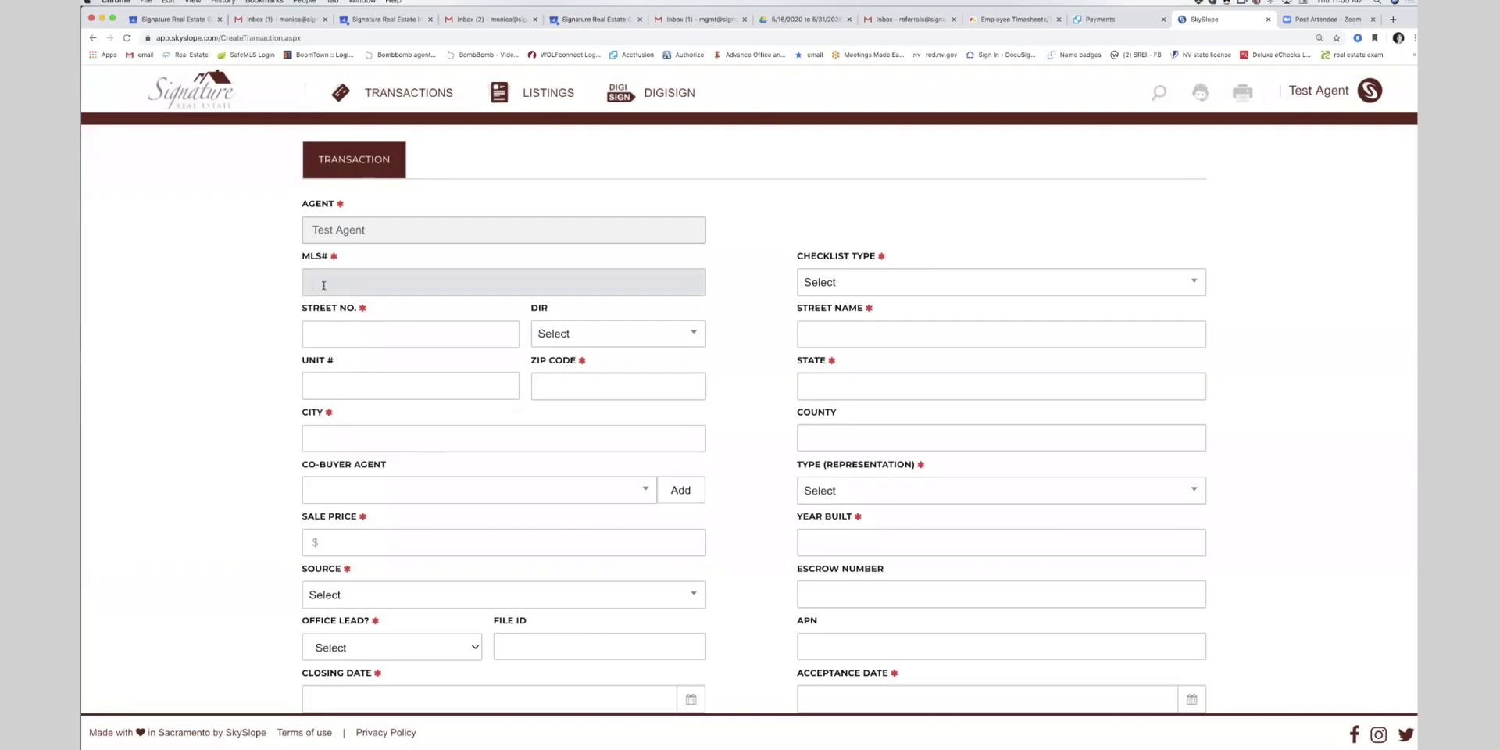
type("none")
key("Tab")
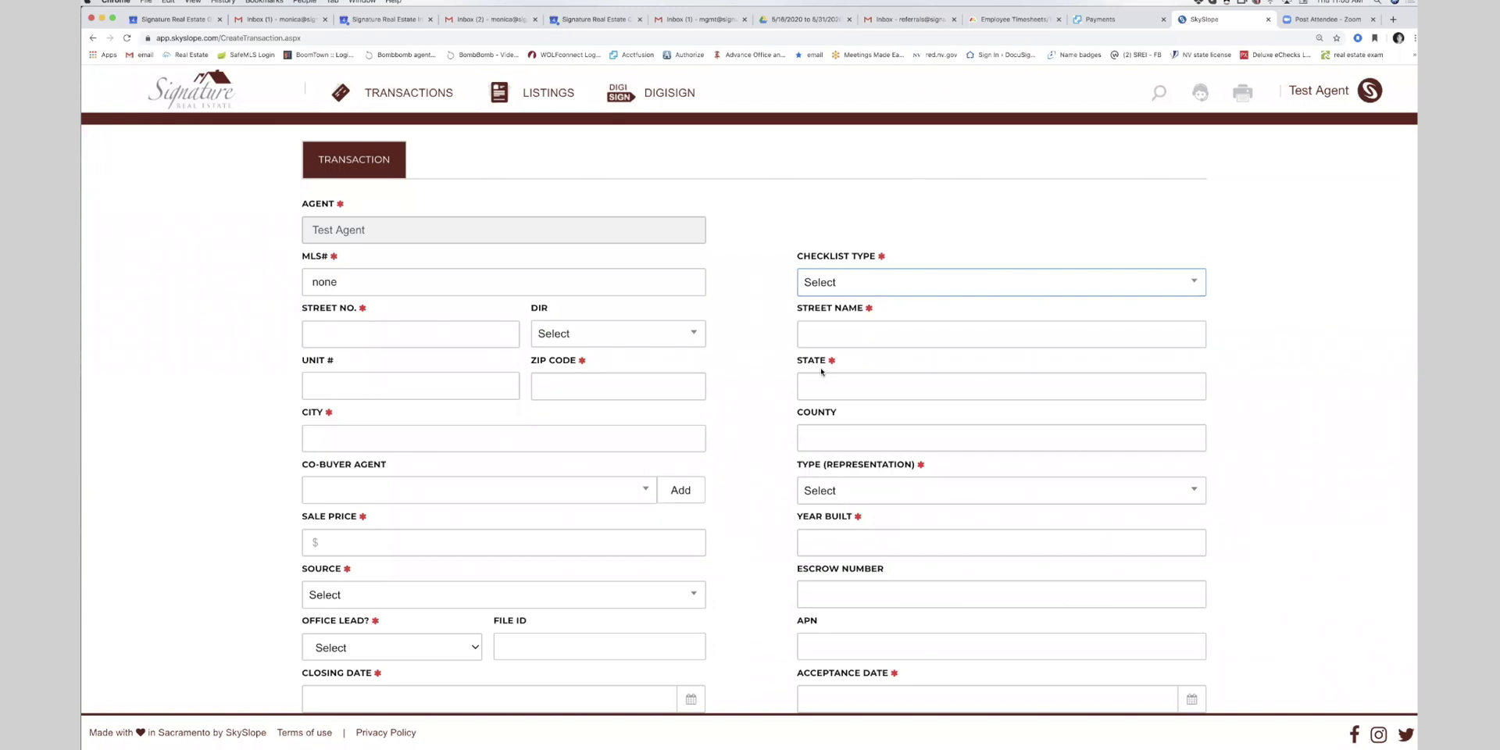
key("F11")
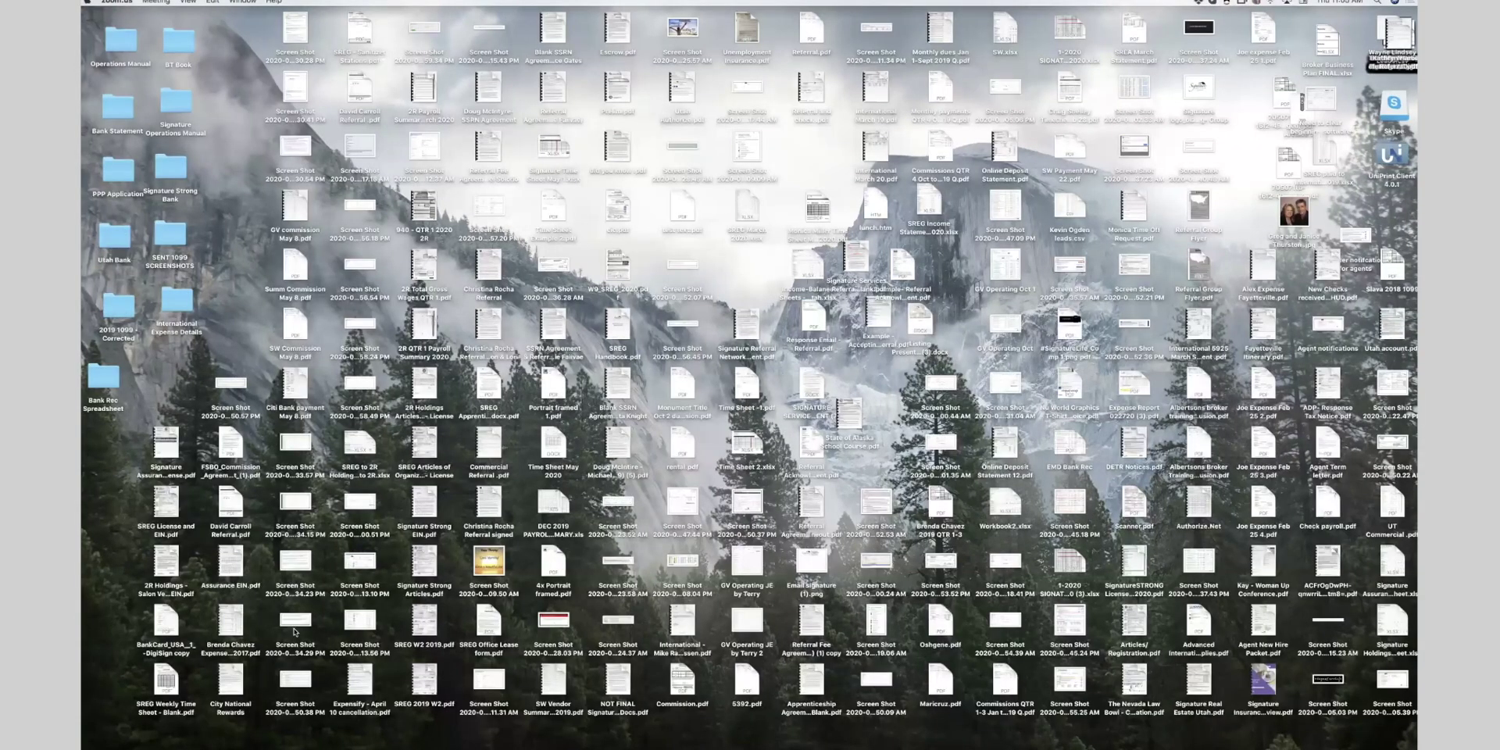
left_click(346, 734)
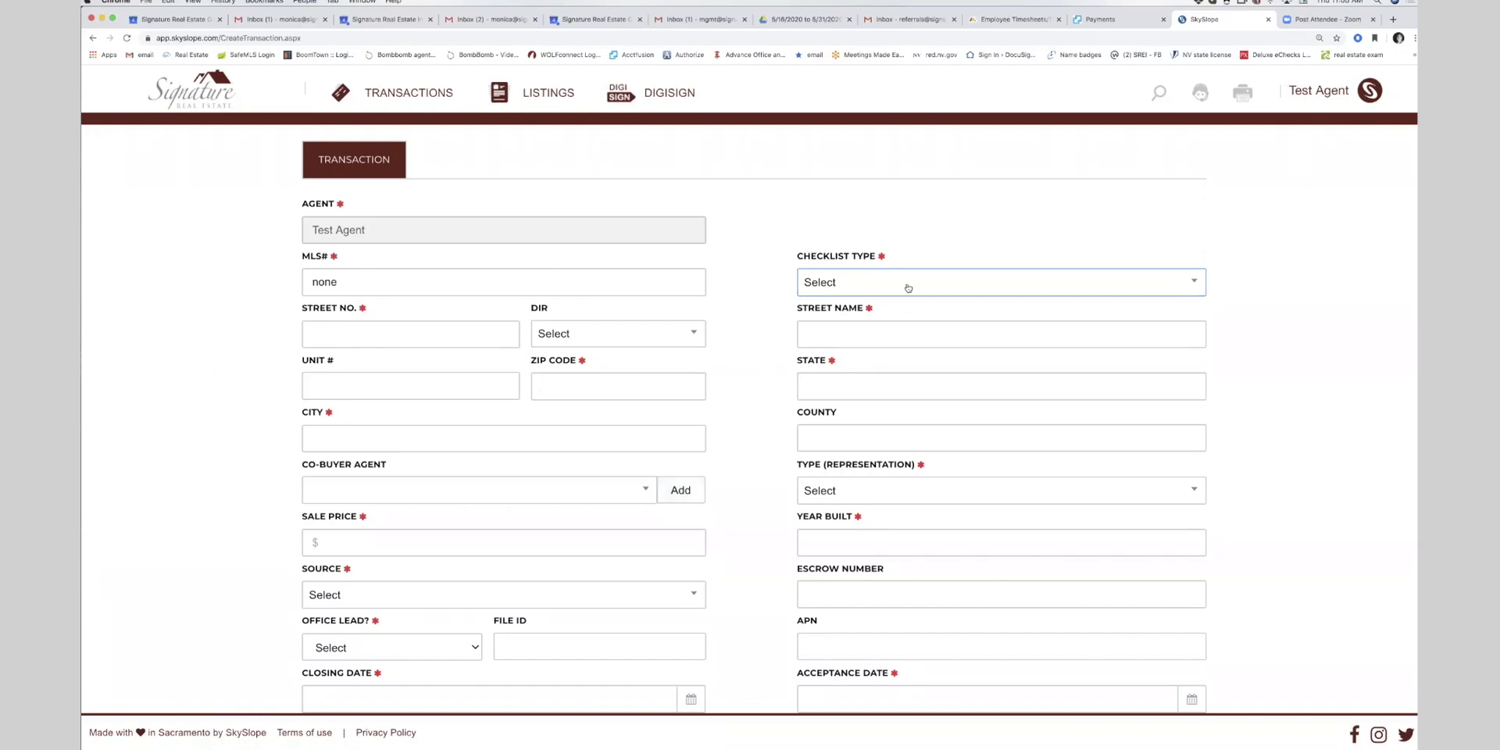
left_click(851, 286)
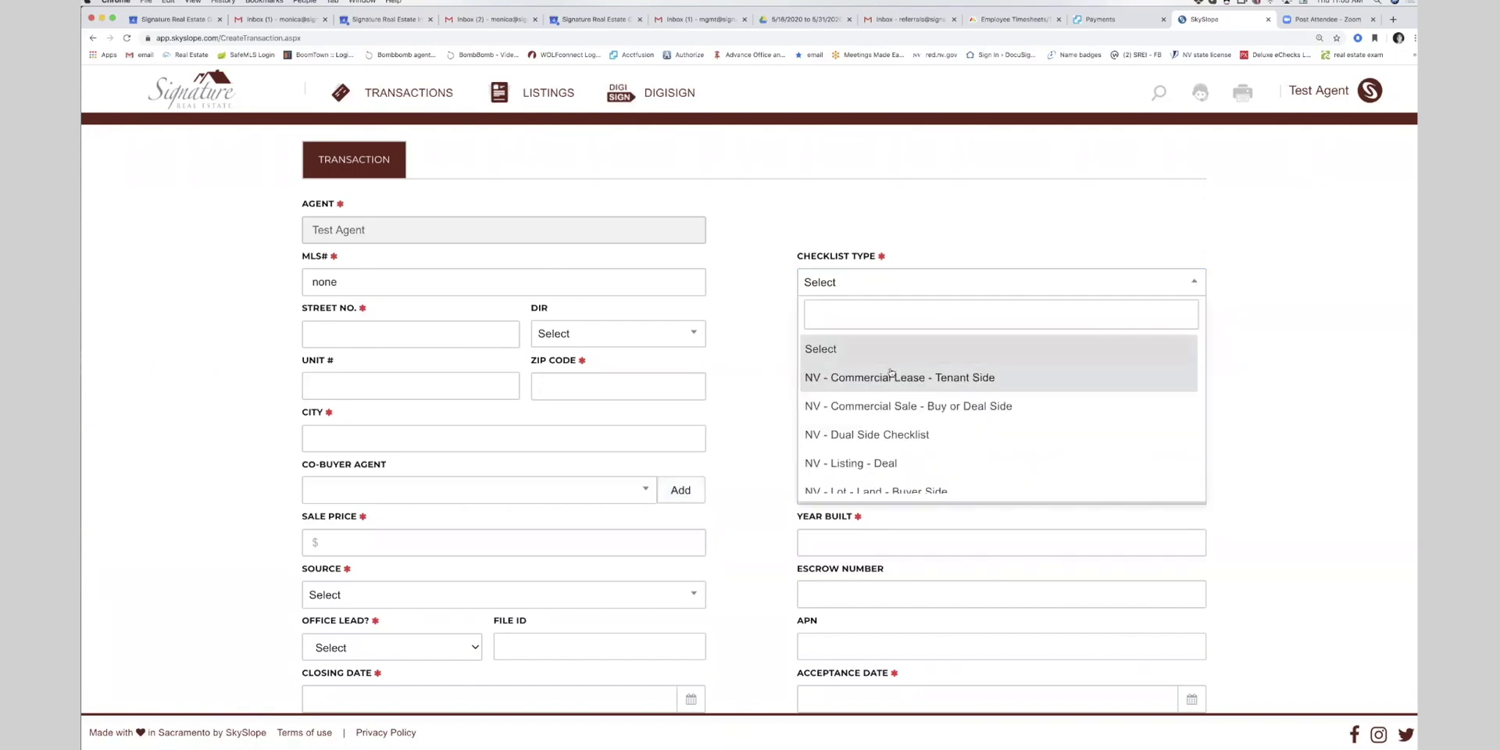
scroll(892, 369, "down", 1)
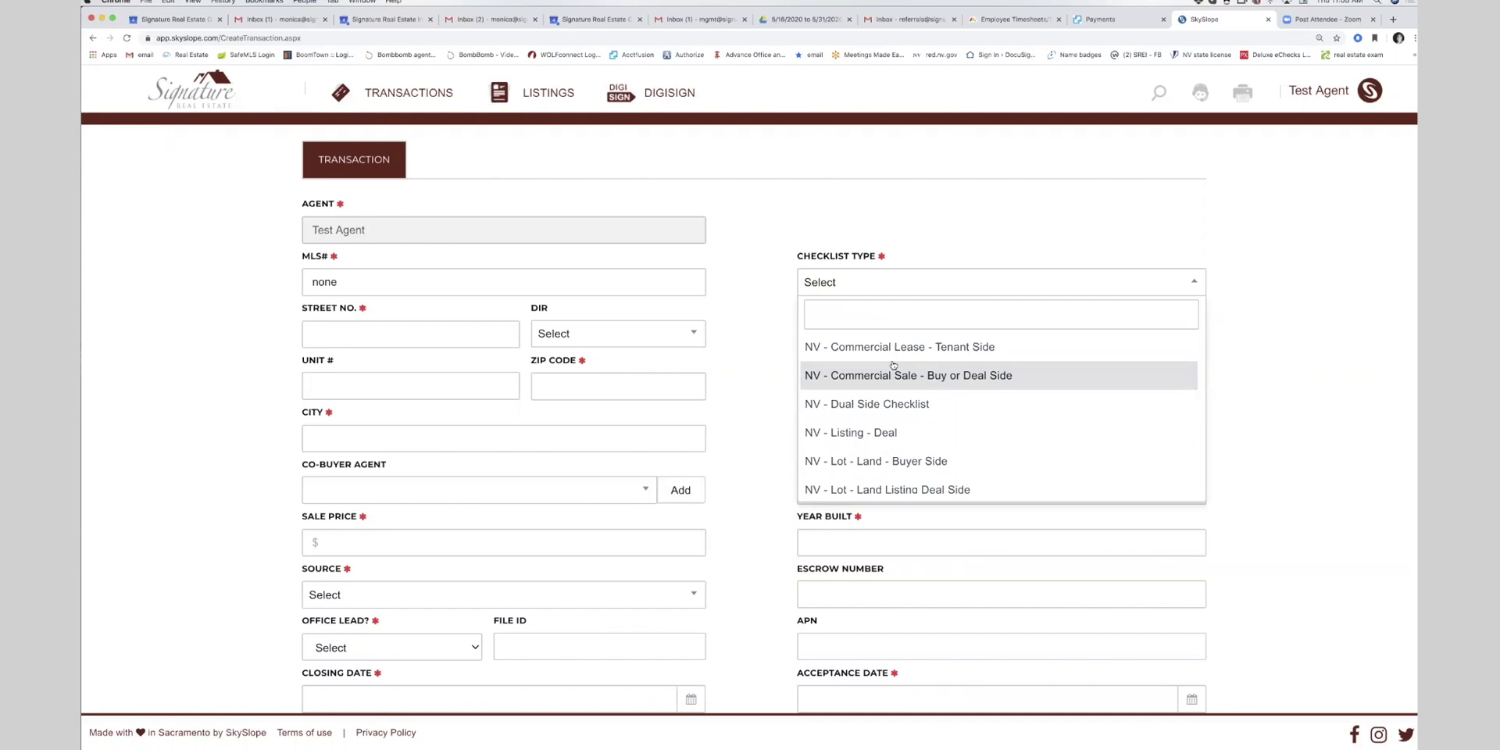
scroll(898, 375, "down", 4)
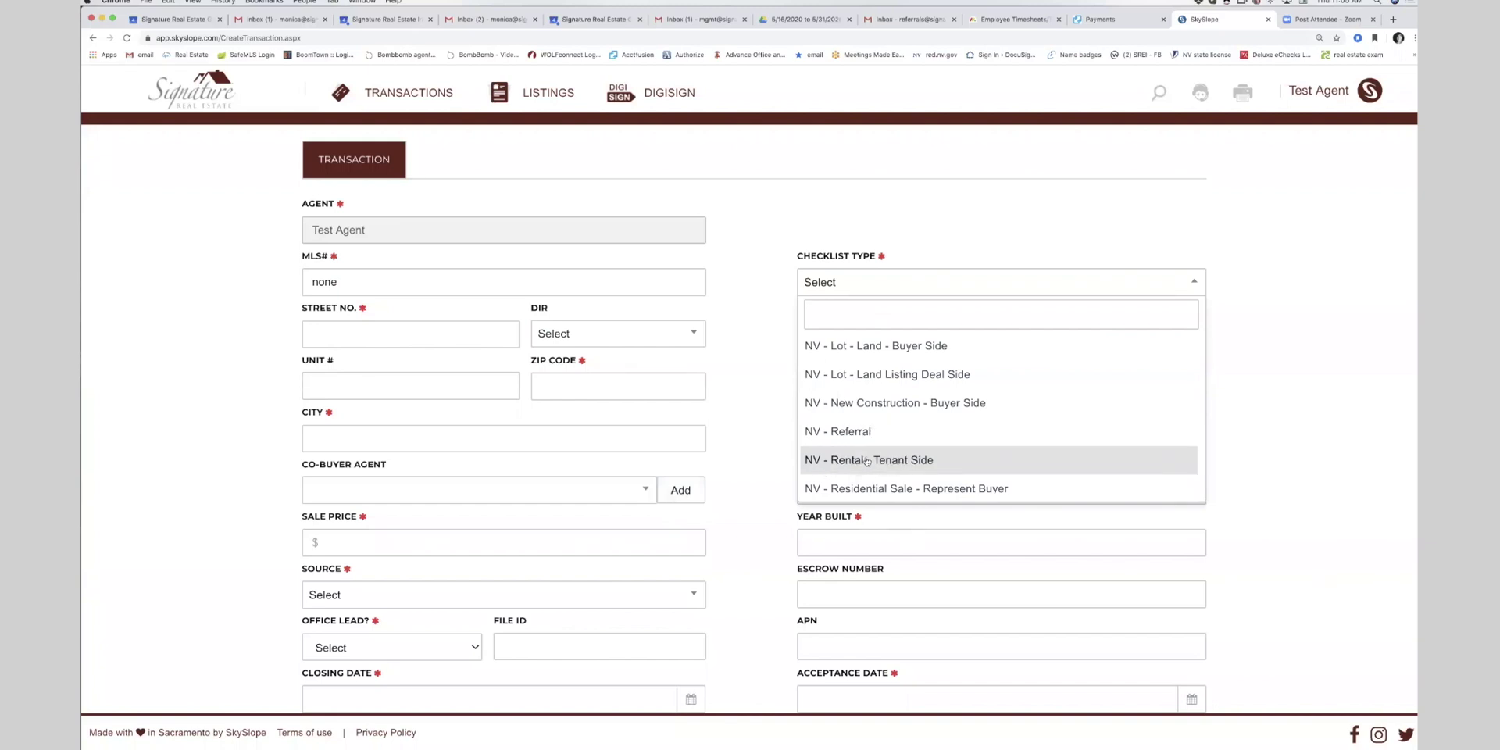
left_click(867, 461)
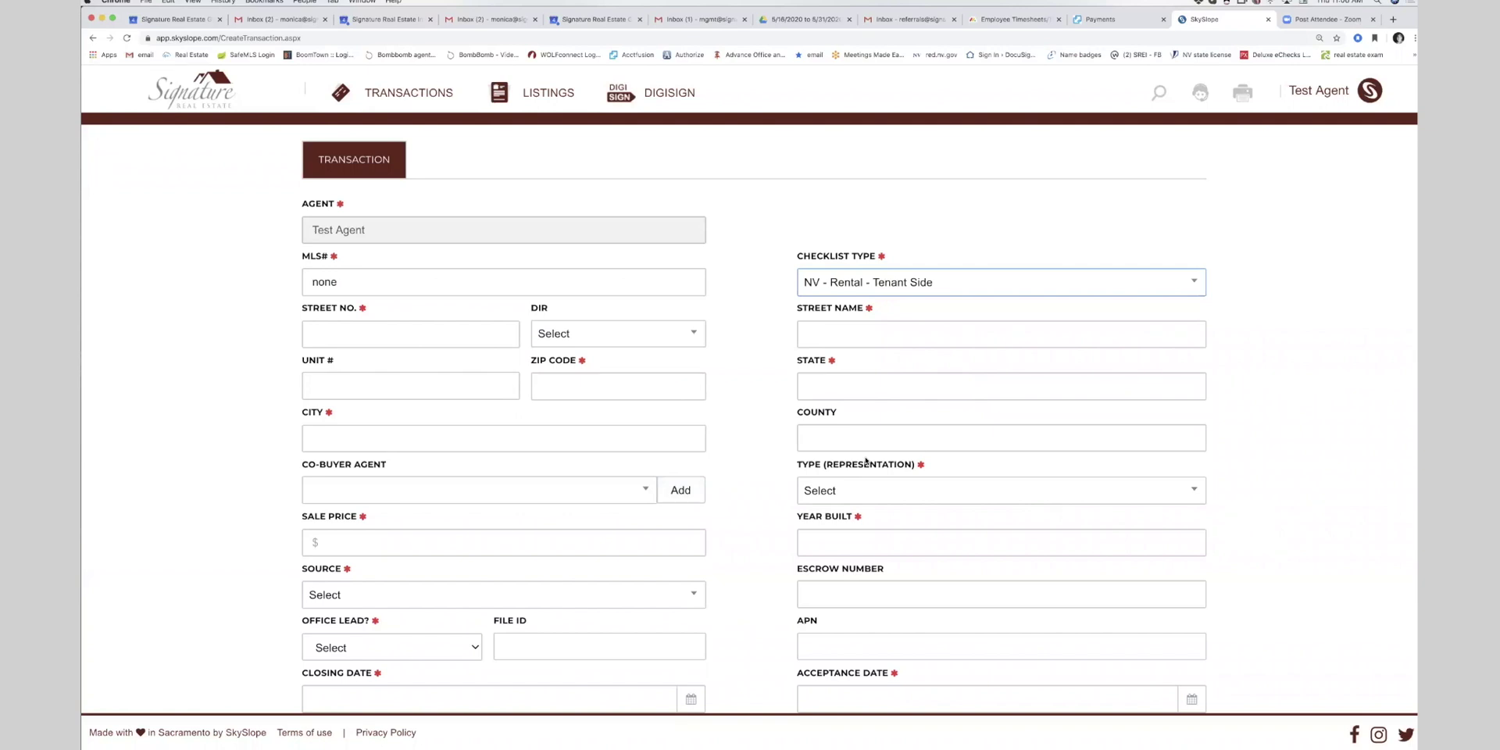
- Enter the property address: street number 5252, street name Test, zip code 89052
left_click(341, 329)
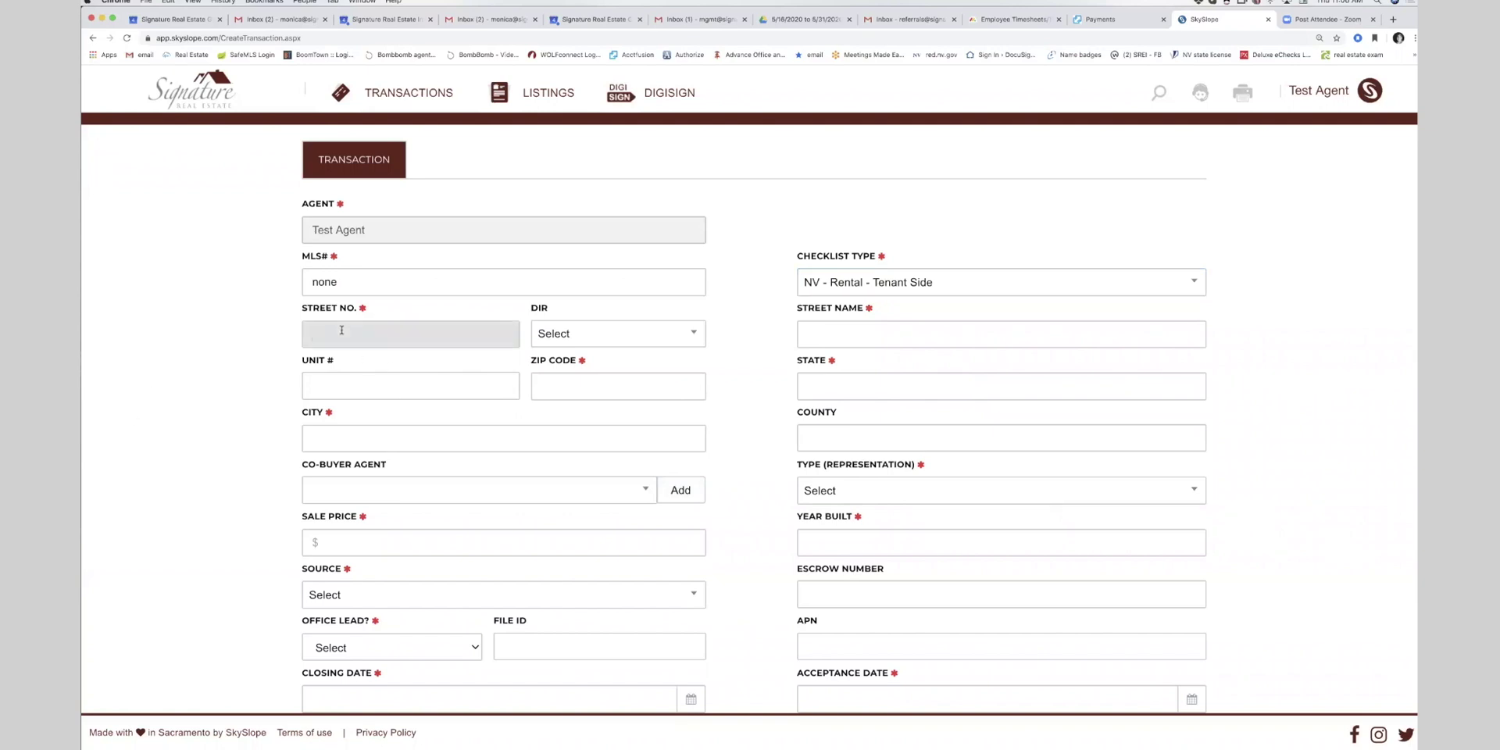
type("5252")
key("Tab")
type("Test")
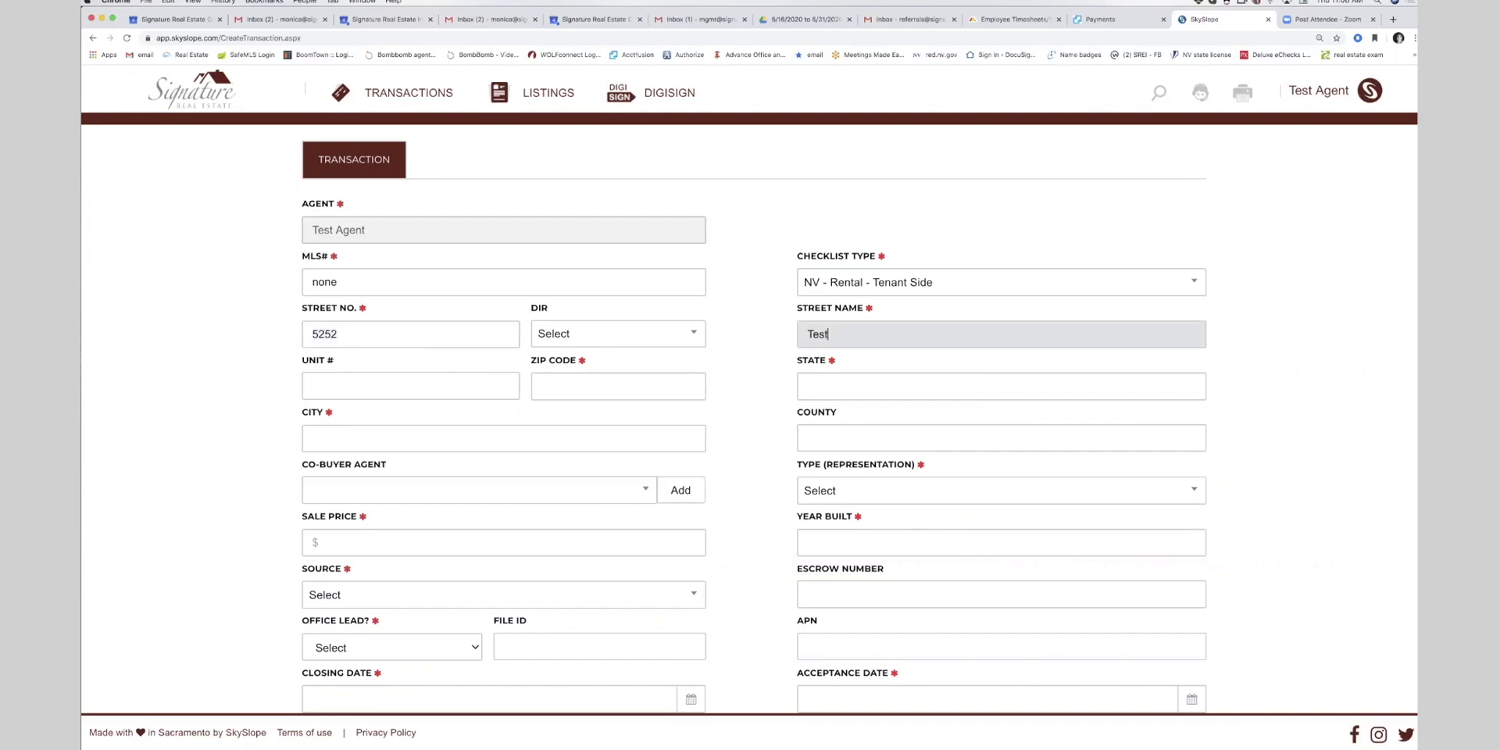
key("Tab")
key("Tab")
type("89052")
key("Tab")
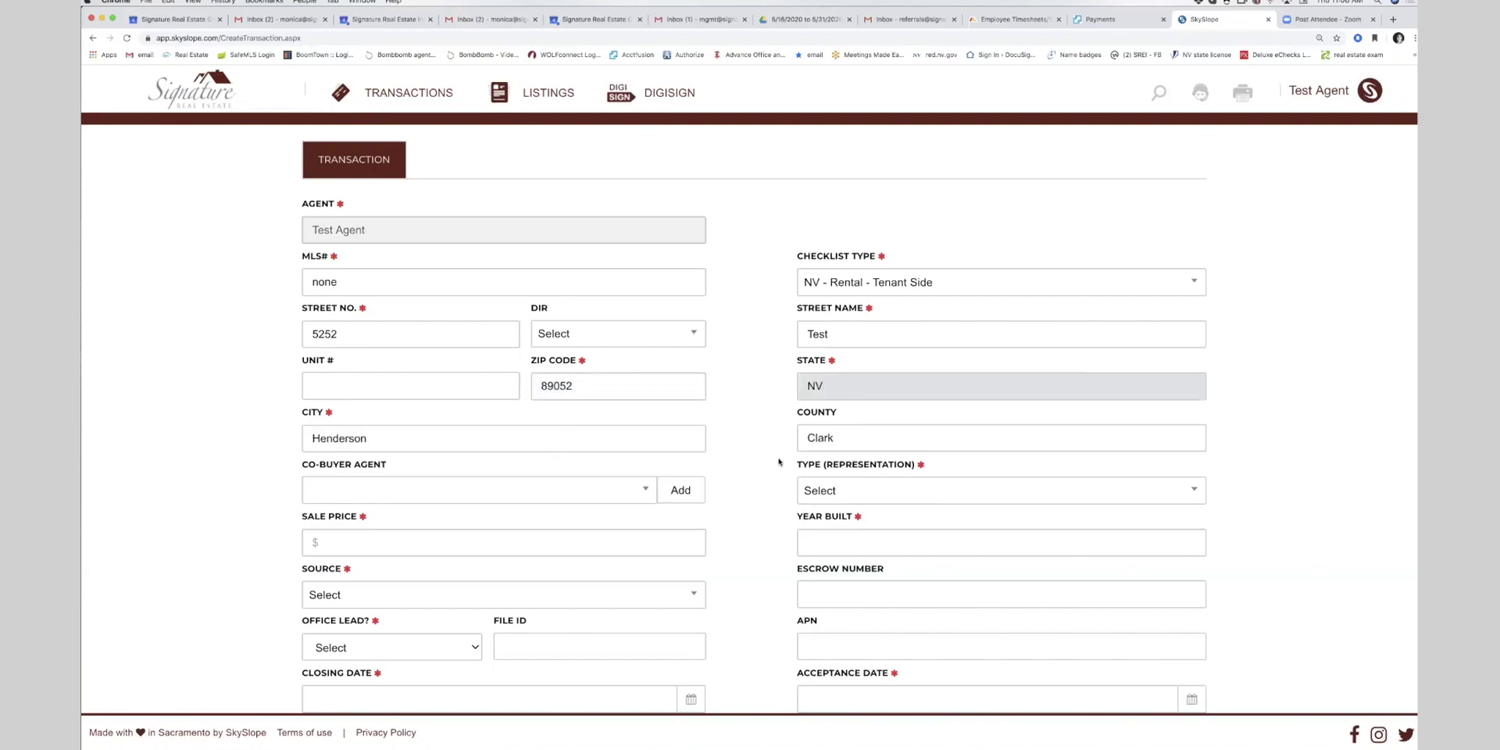
scroll(778, 462, "down", 3)
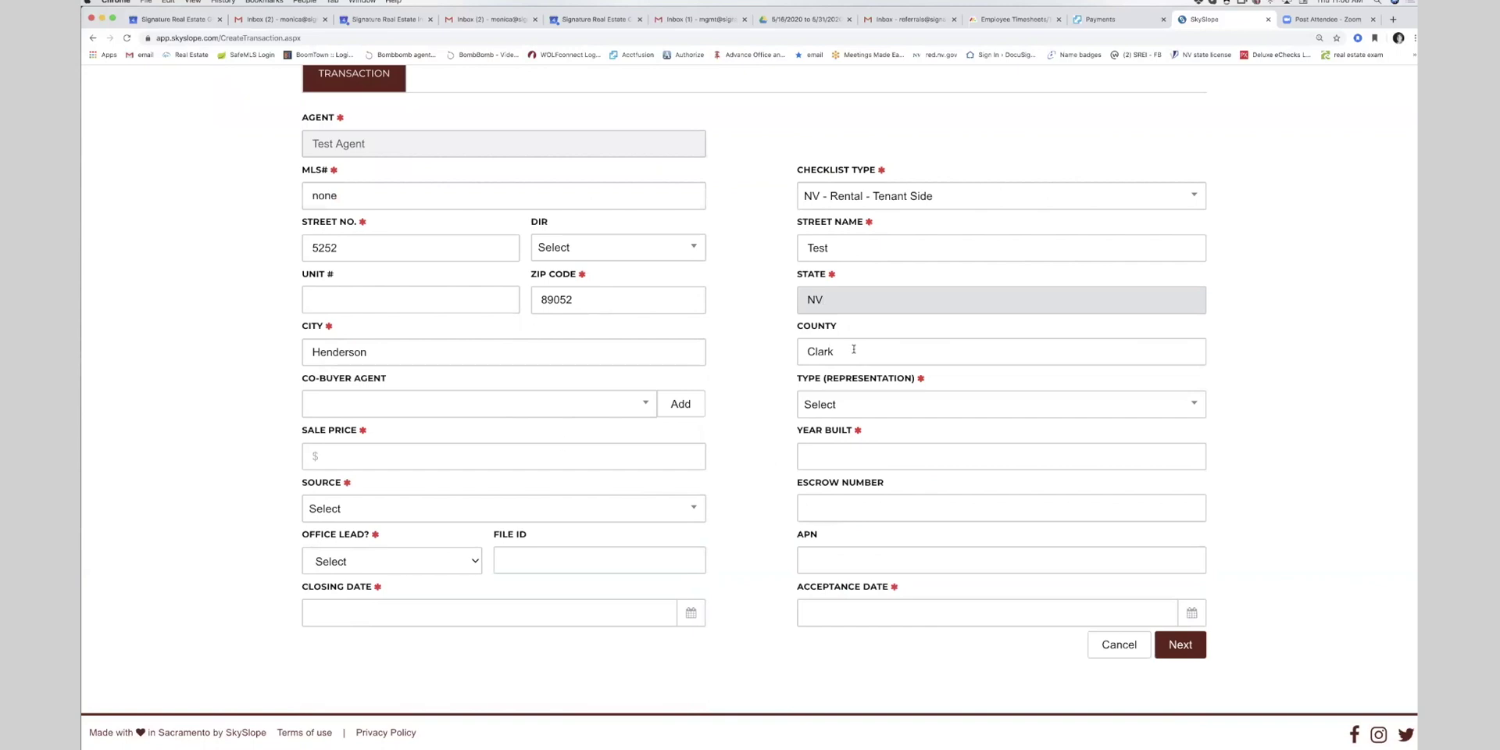
- Set the sale price to 2500 and the year built to 2018
left_click(371, 447)
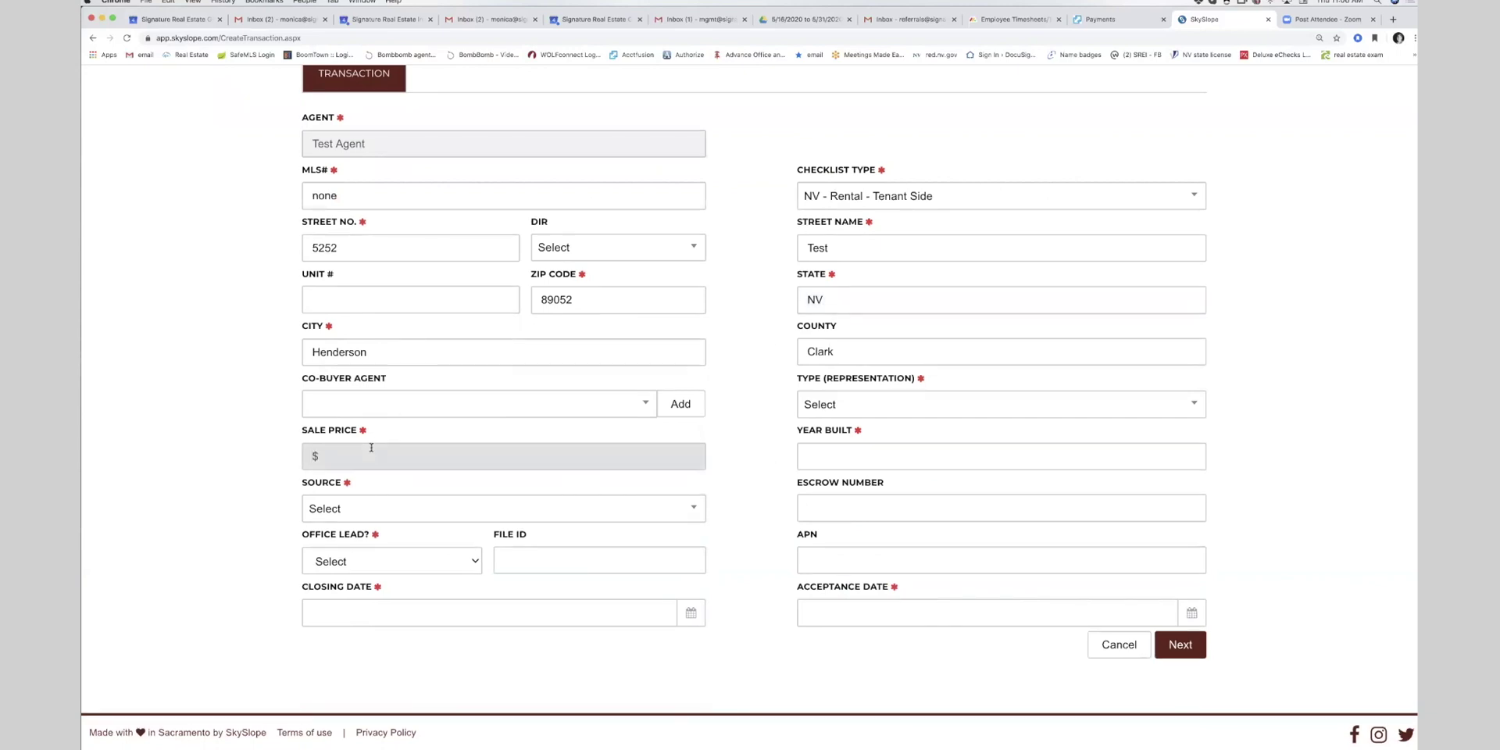
type("2500")
key("Tab")
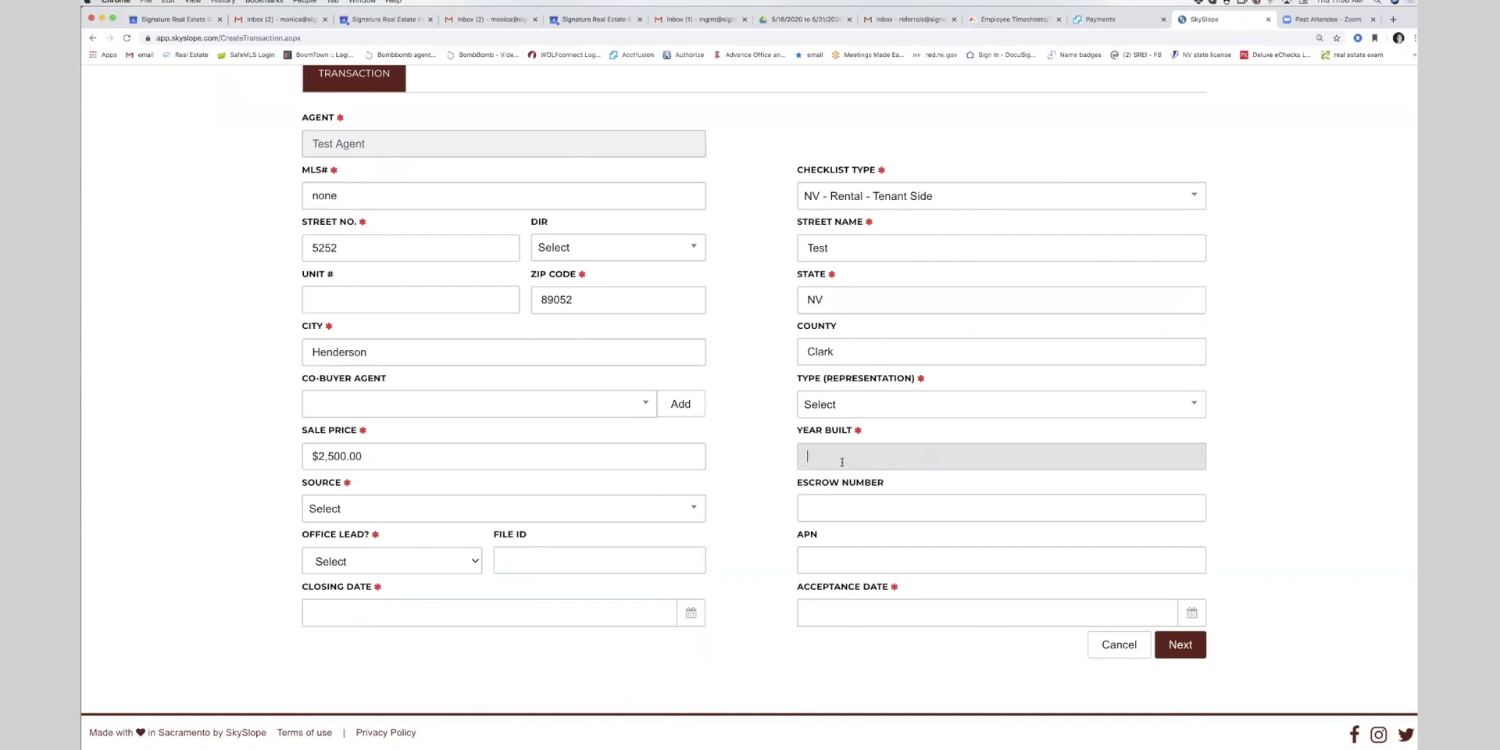
type("2018")
key("Tab")
- Set Source to Previous Customer and Office Lead to No
left_click(465, 509)
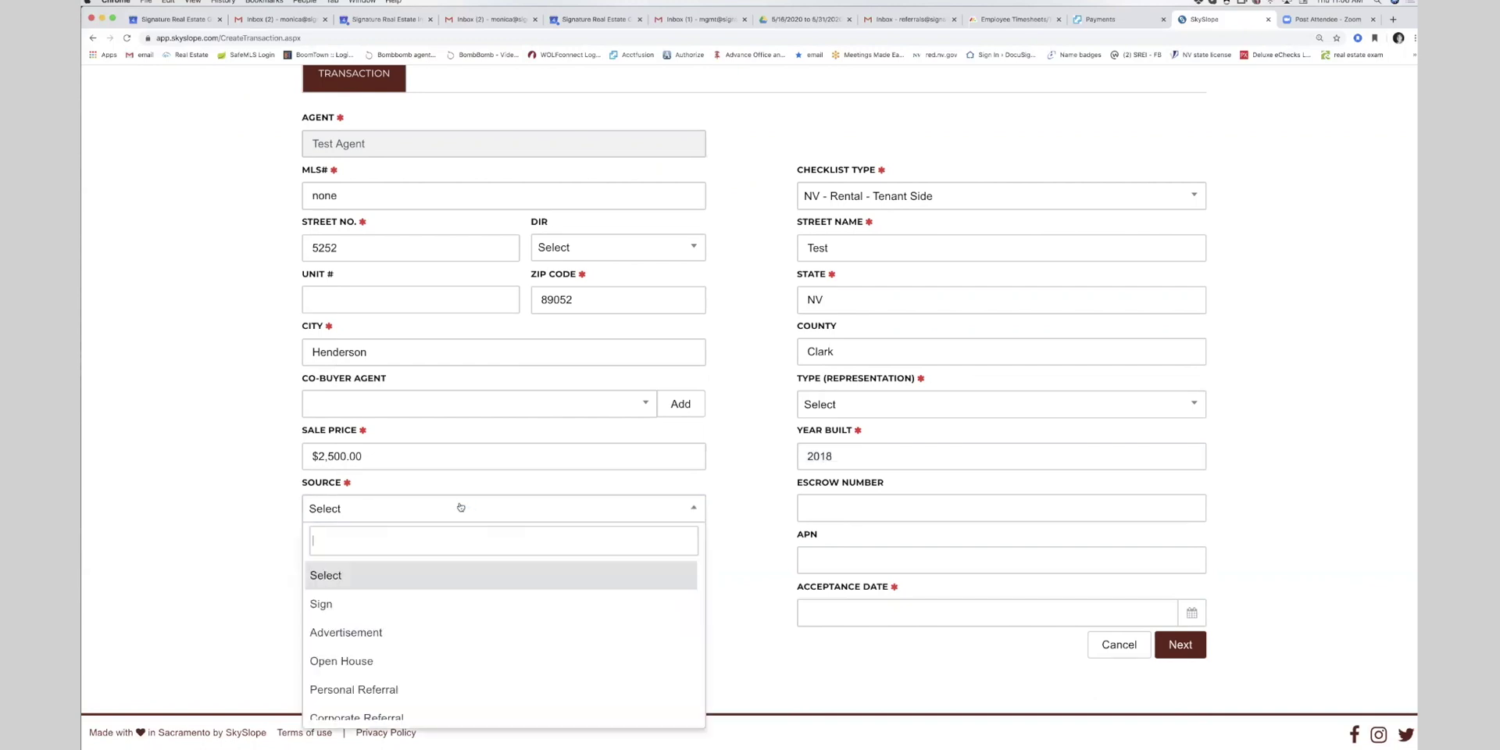
scroll(452, 573, "down", 3)
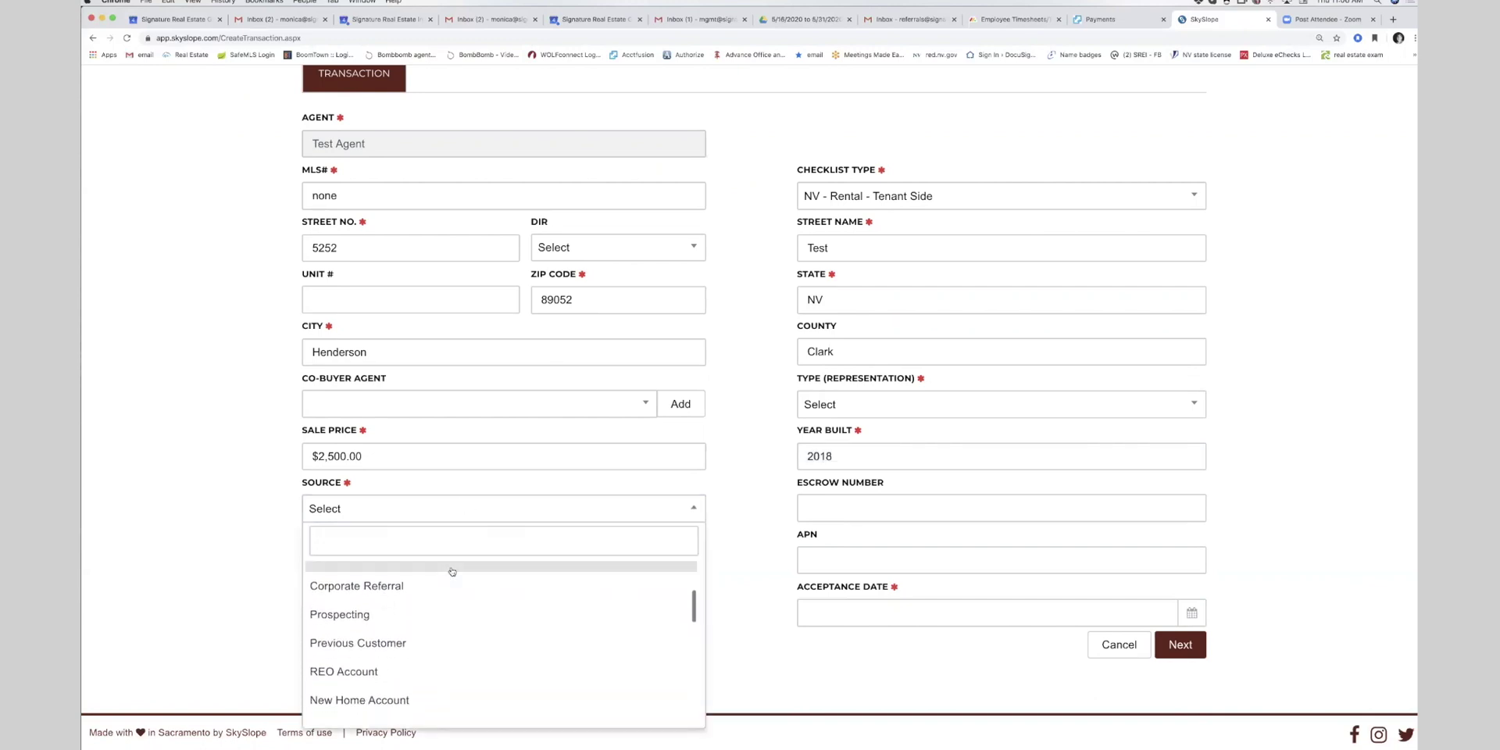
left_click(407, 644)
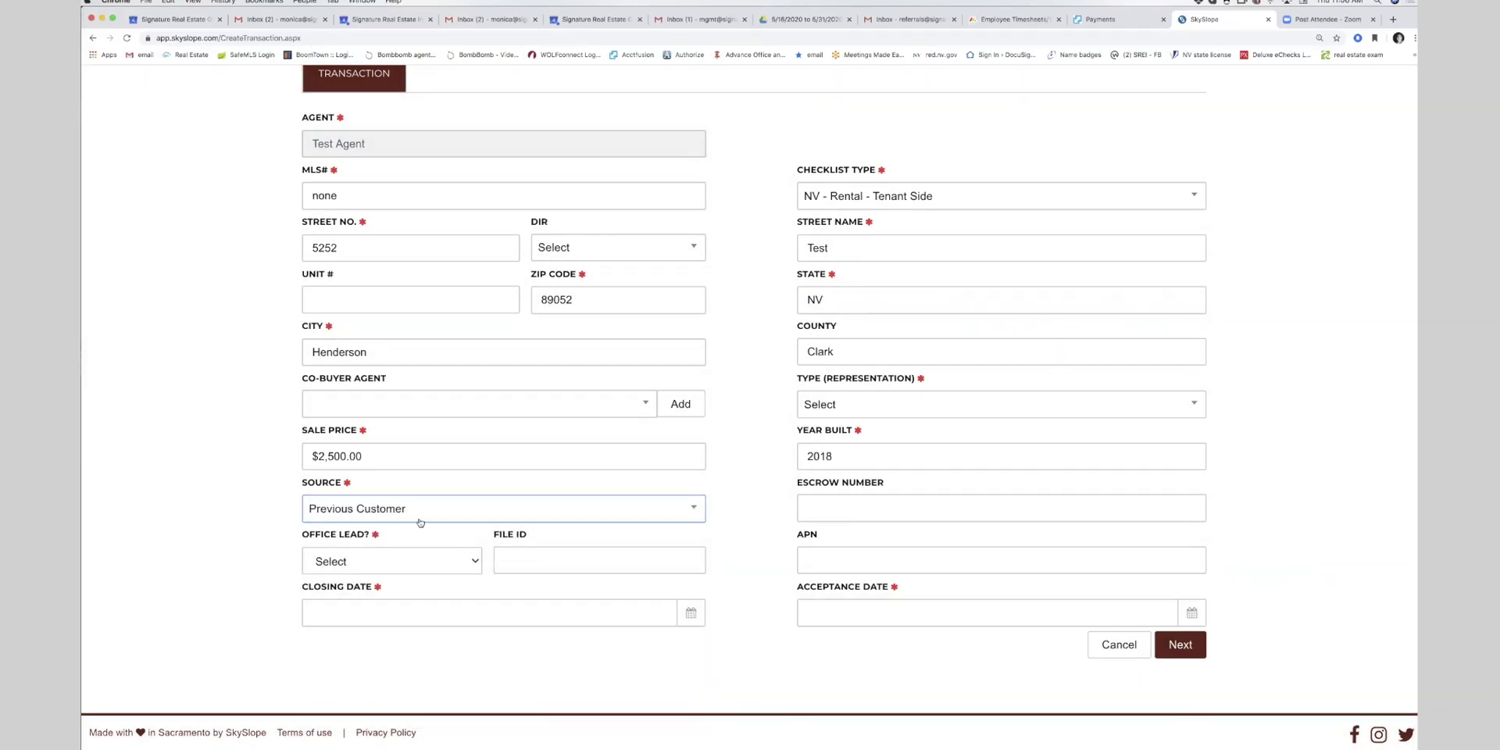
left_click(360, 573)
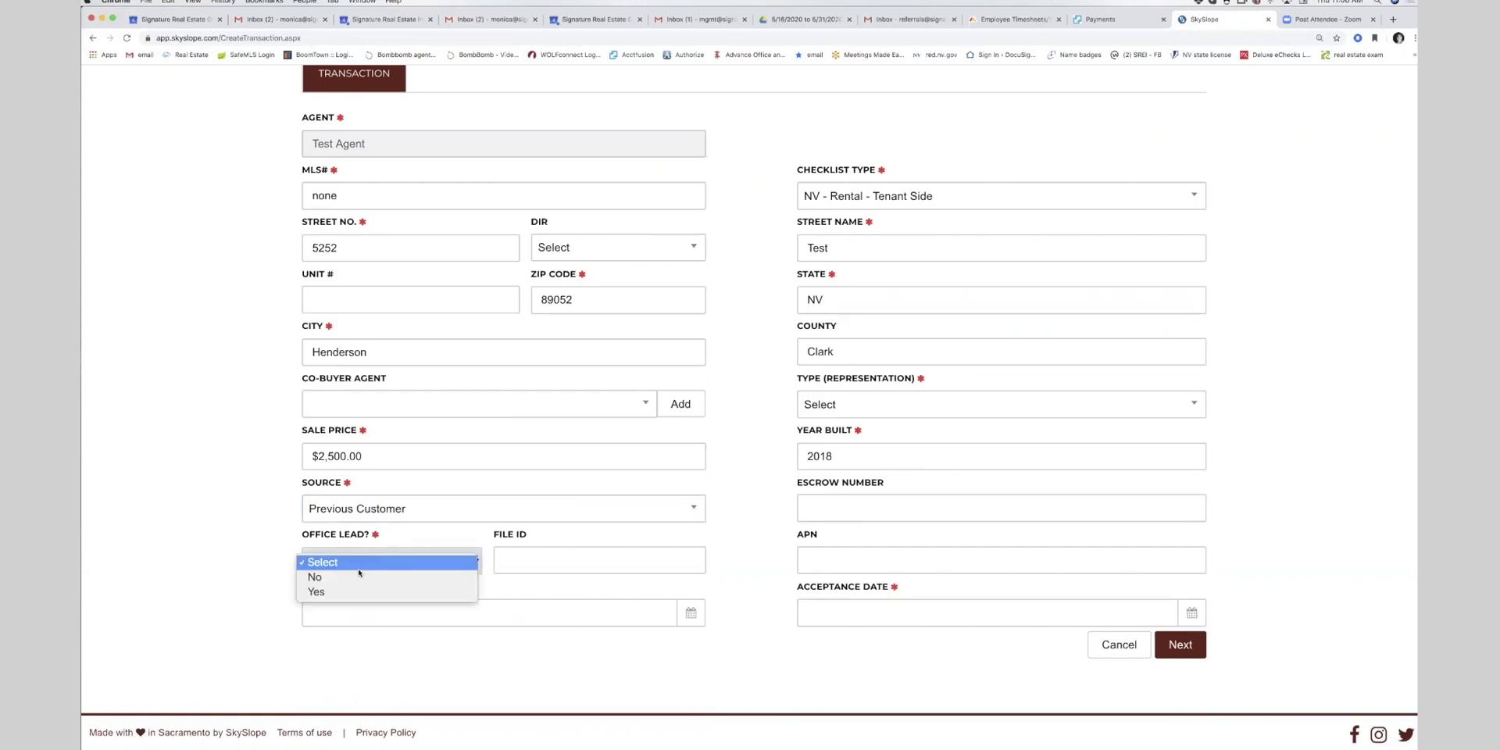
left_click(357, 577)
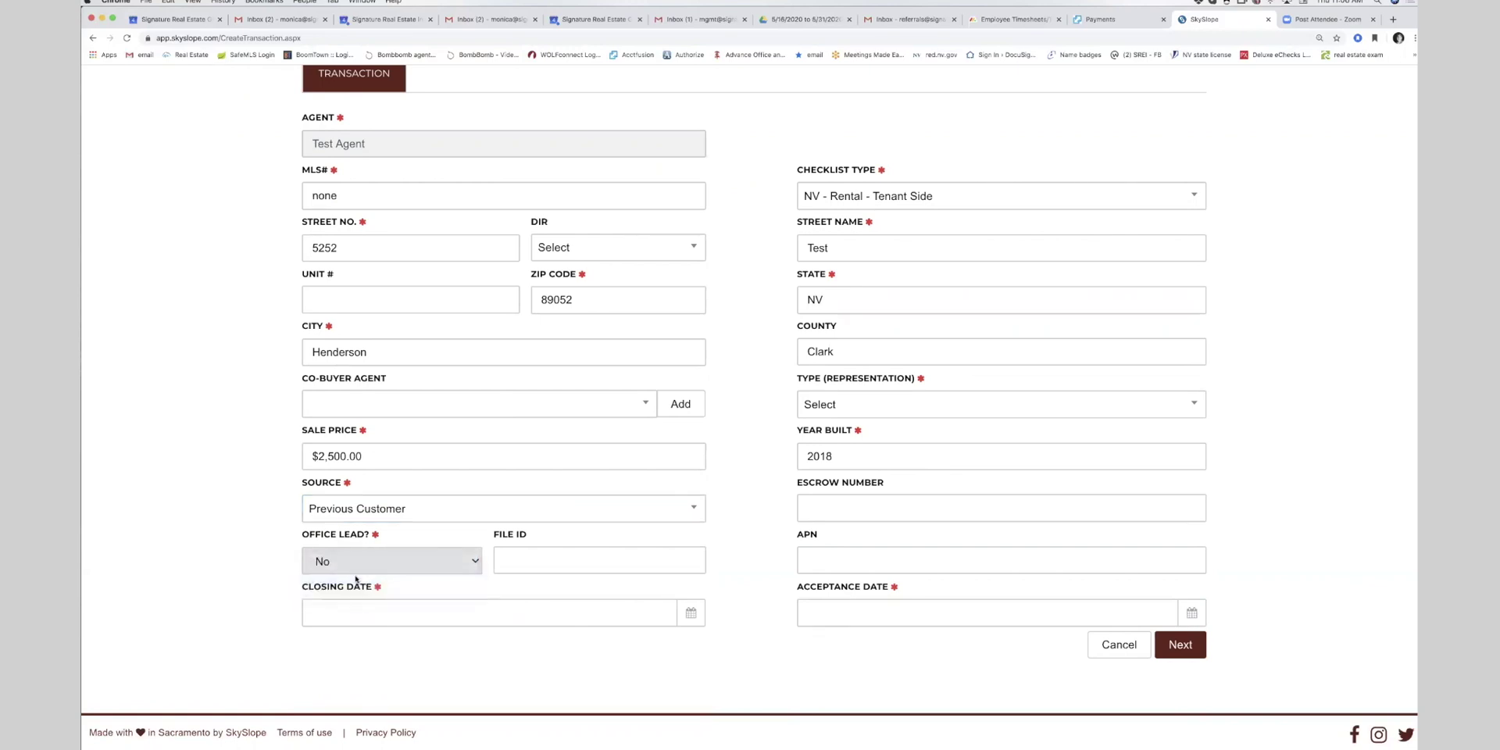
- Set the closing date to 07/01/2020 and the acceptance date to 06/04/2020
left_click(354, 615)
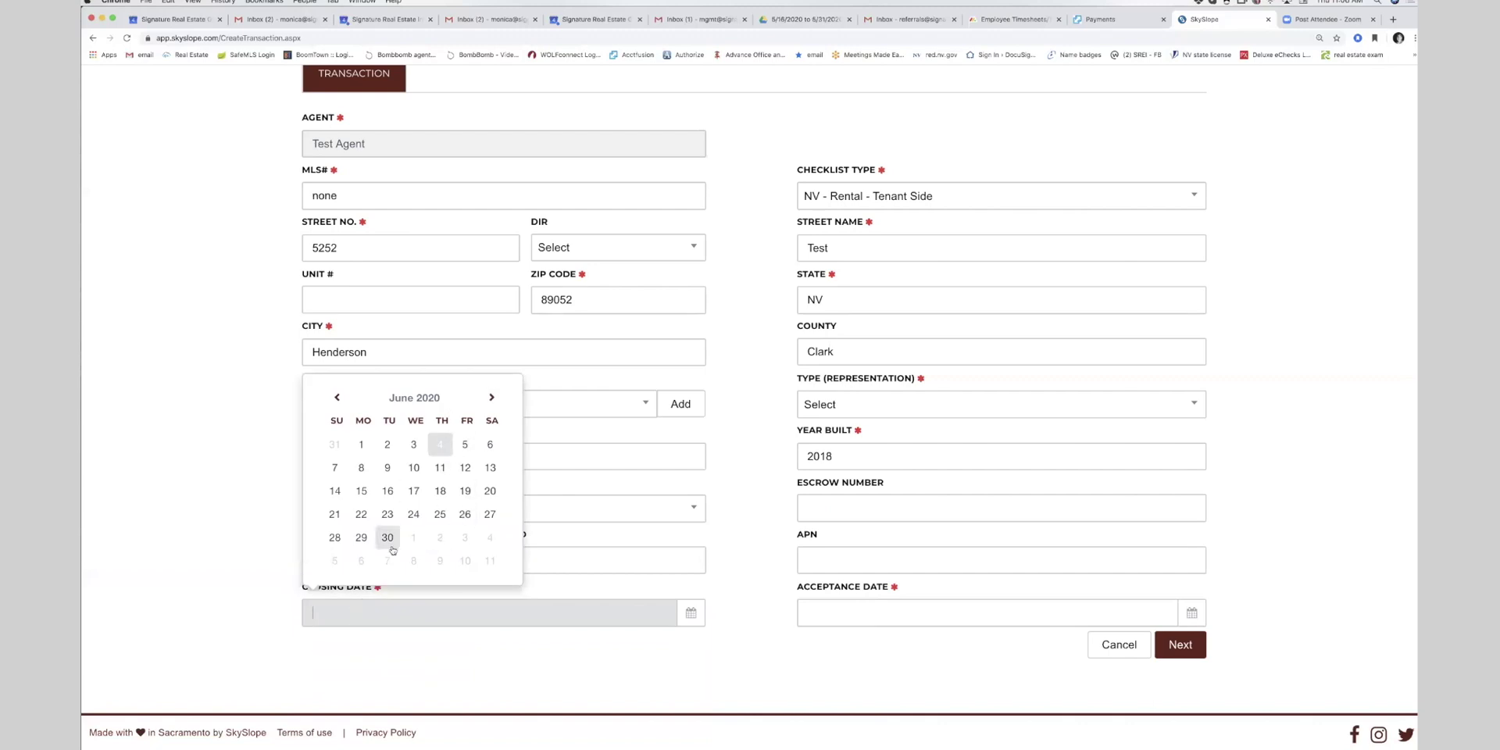
left_click(492, 397)
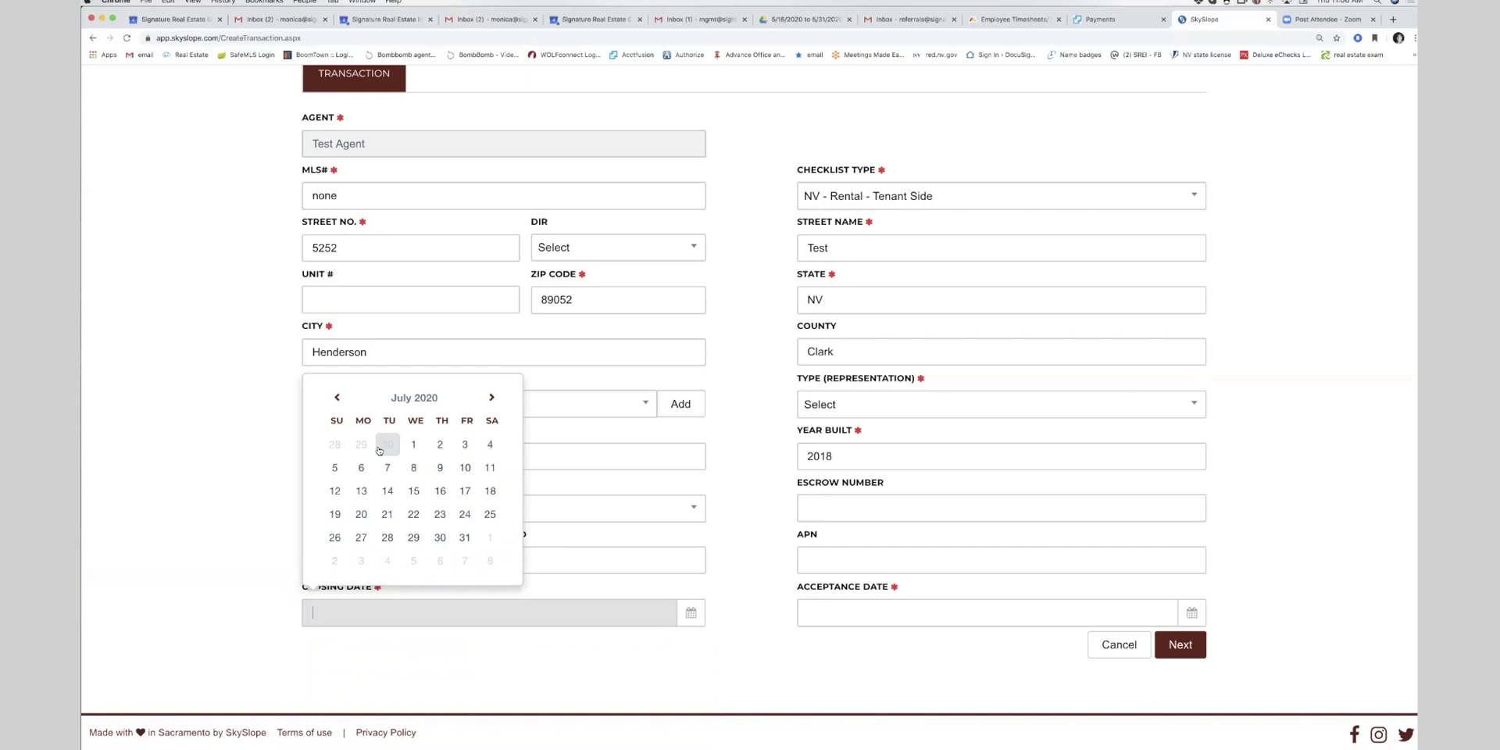
left_click(413, 443)
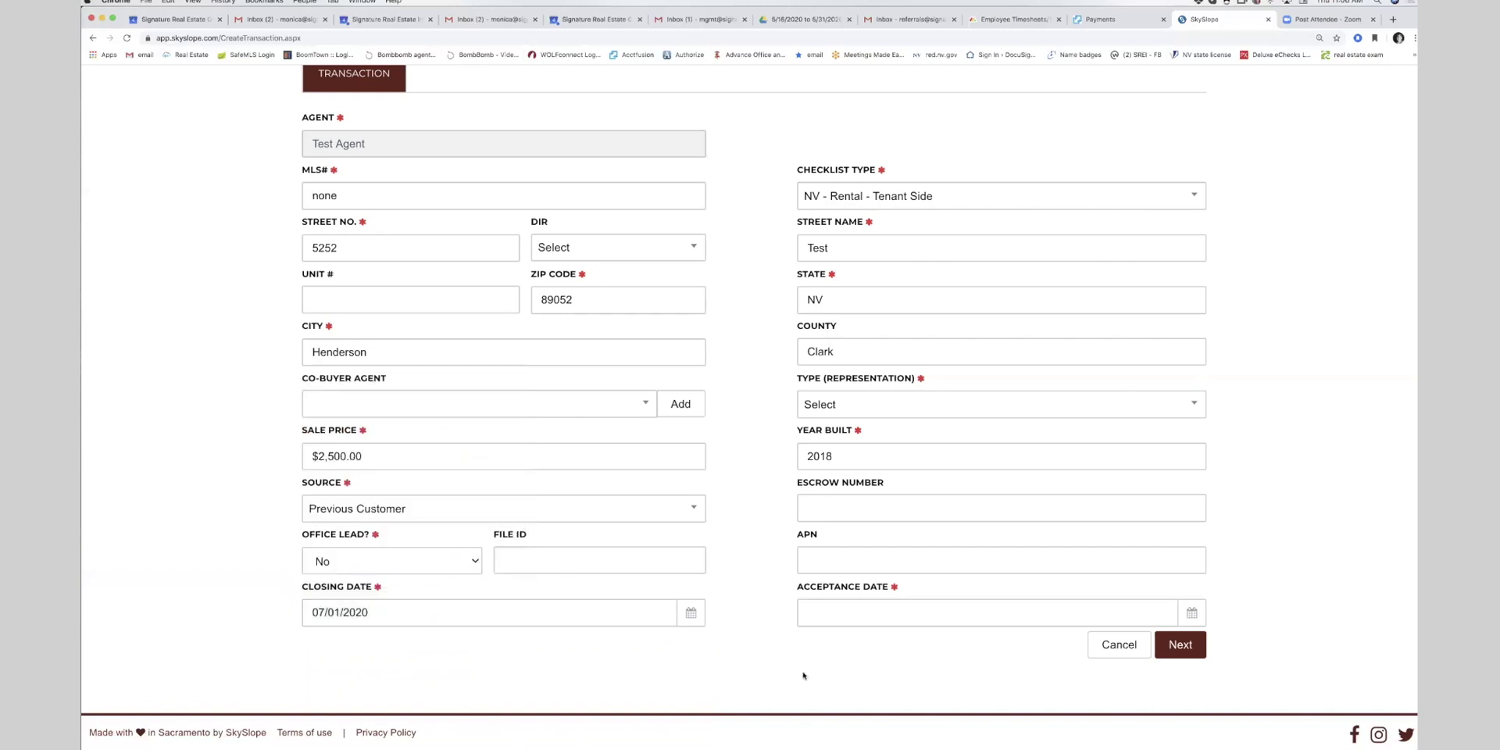
left_click(812, 616)
left_click(936, 447)
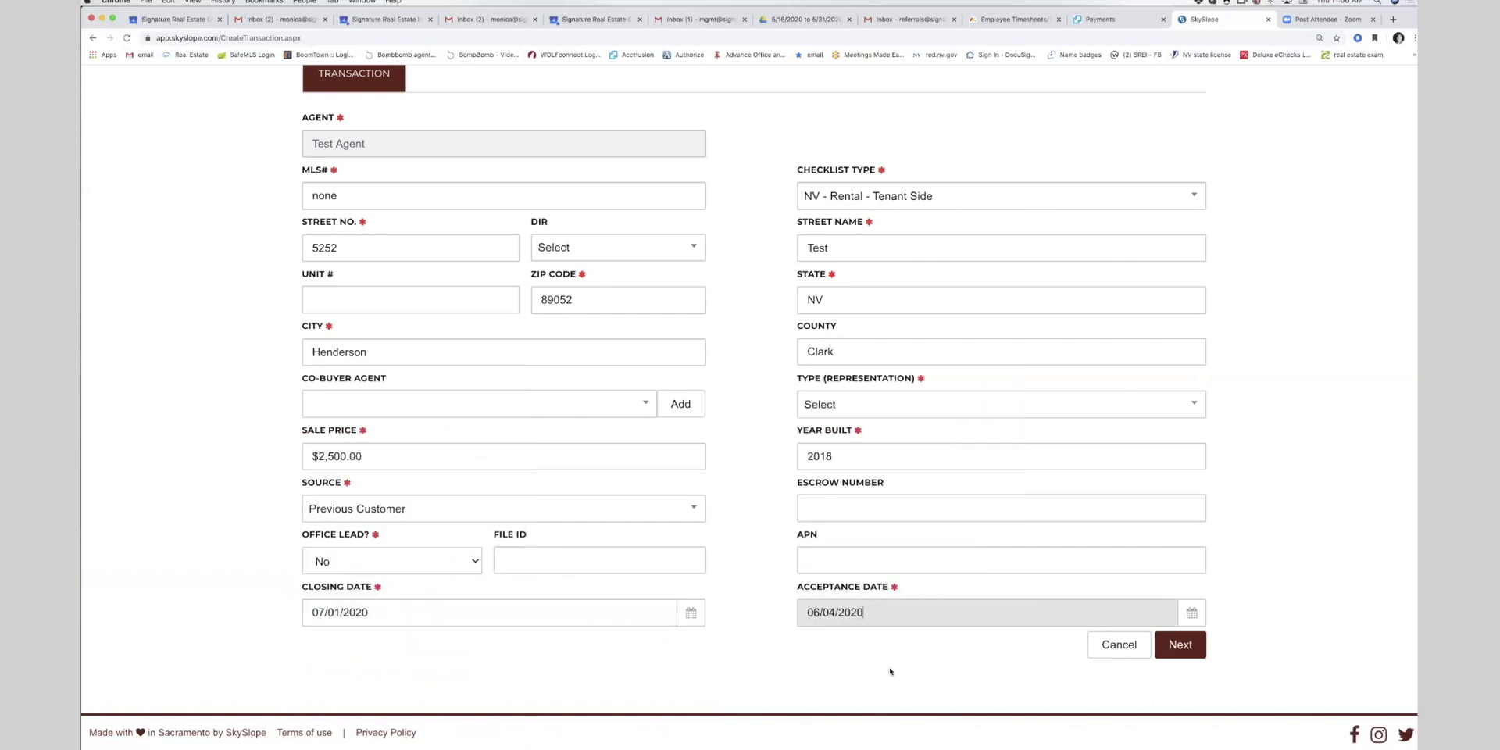
left_click(890, 669)
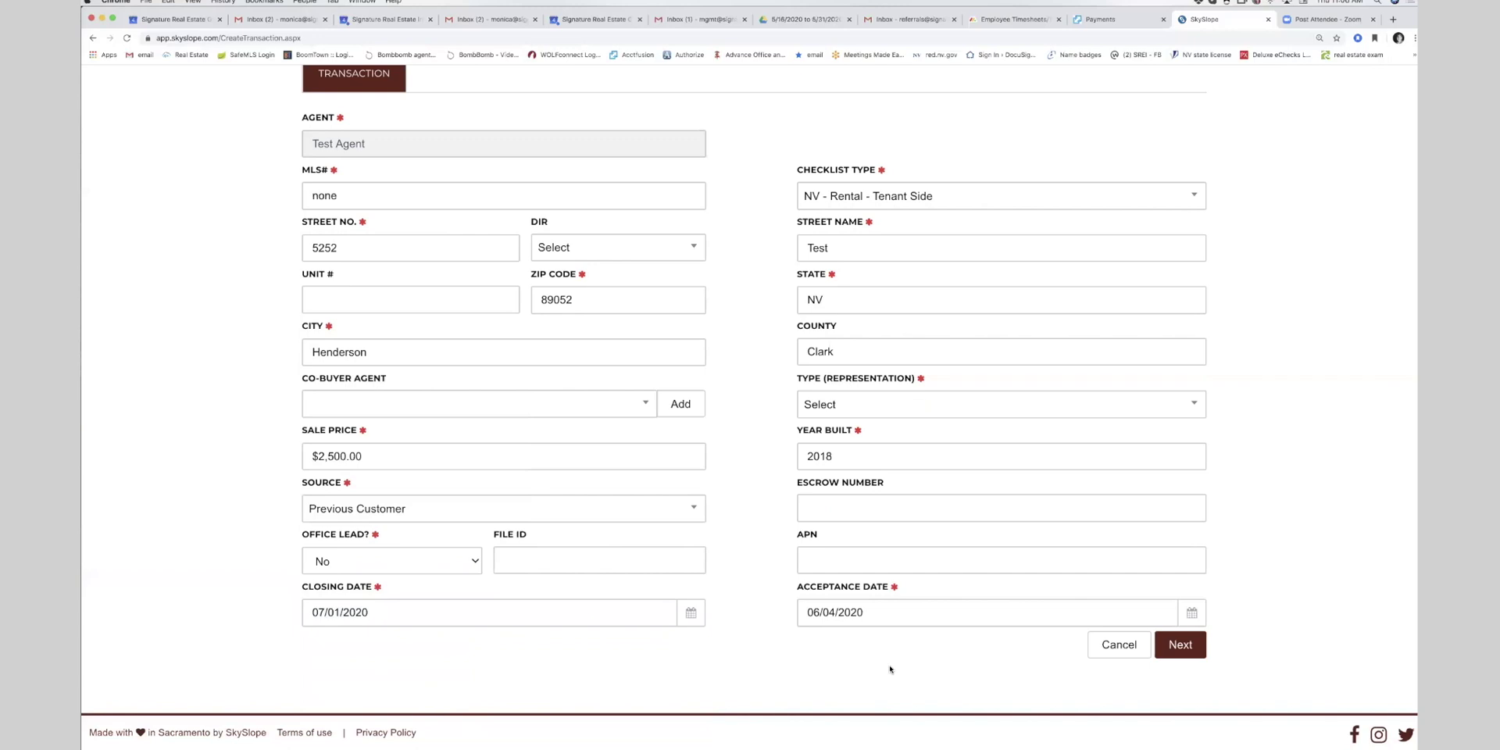
- Set the representation type to Purchase / Tenant and continue to the contacts step
scroll(889, 669, "up", 2)
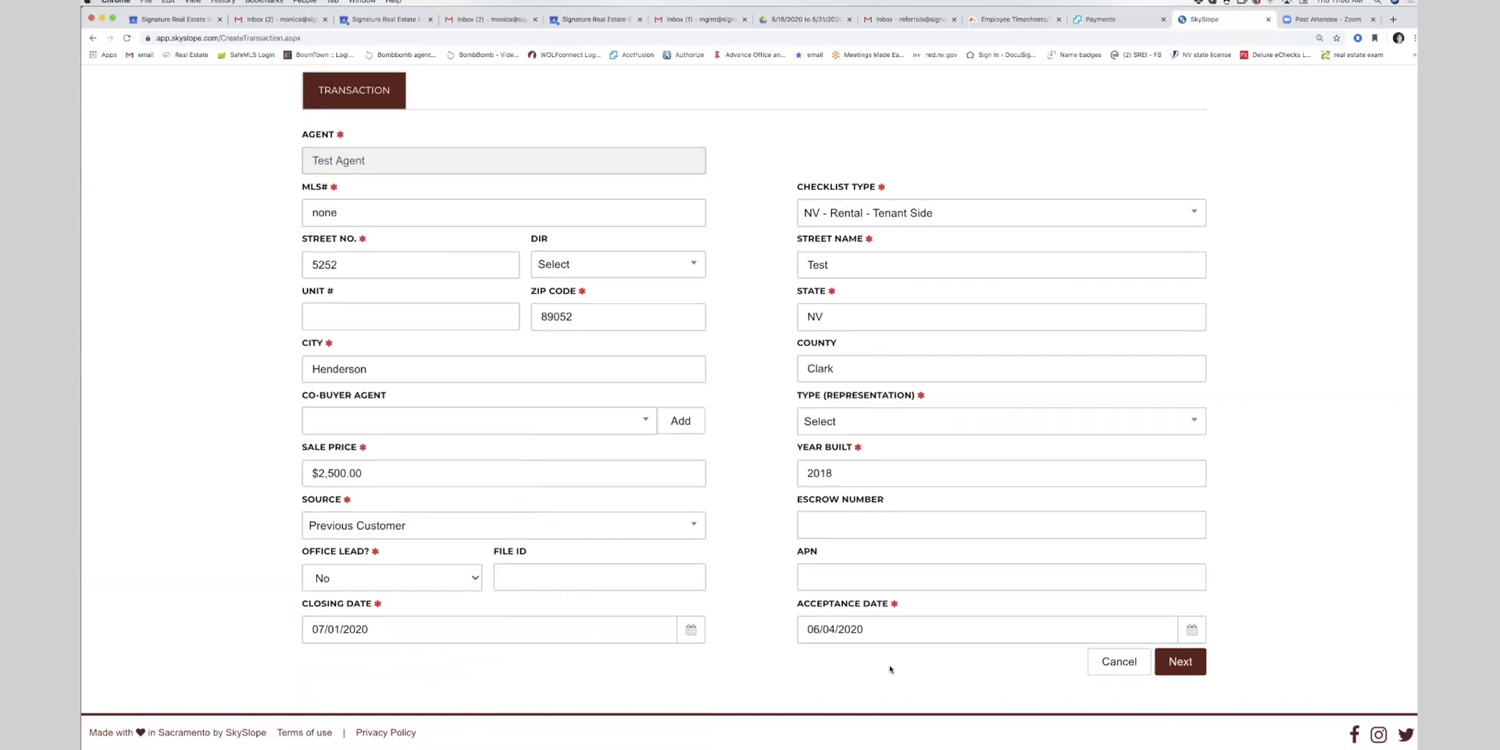
scroll(891, 672, "down", 2)
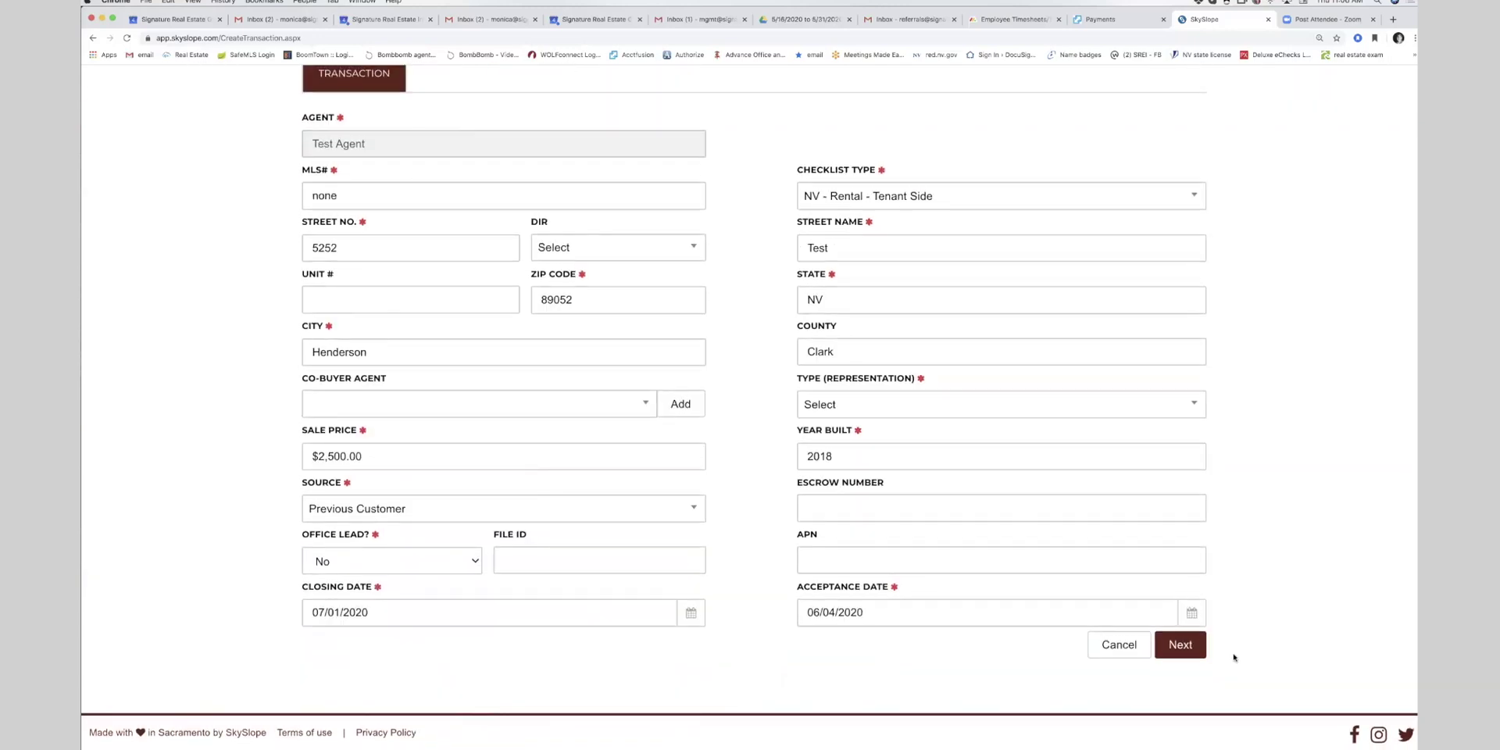
scroll(1233, 657, "up", 1)
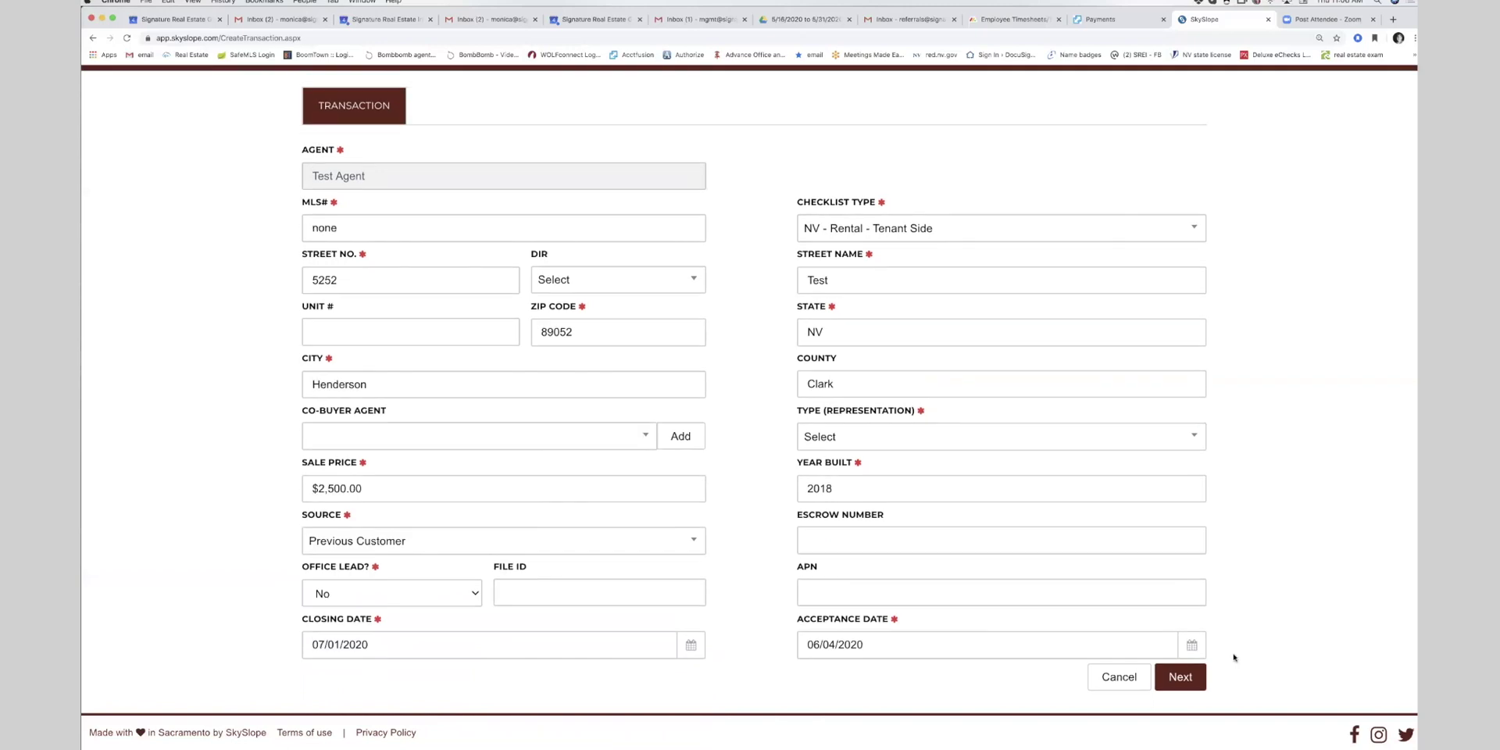
left_click(1187, 681)
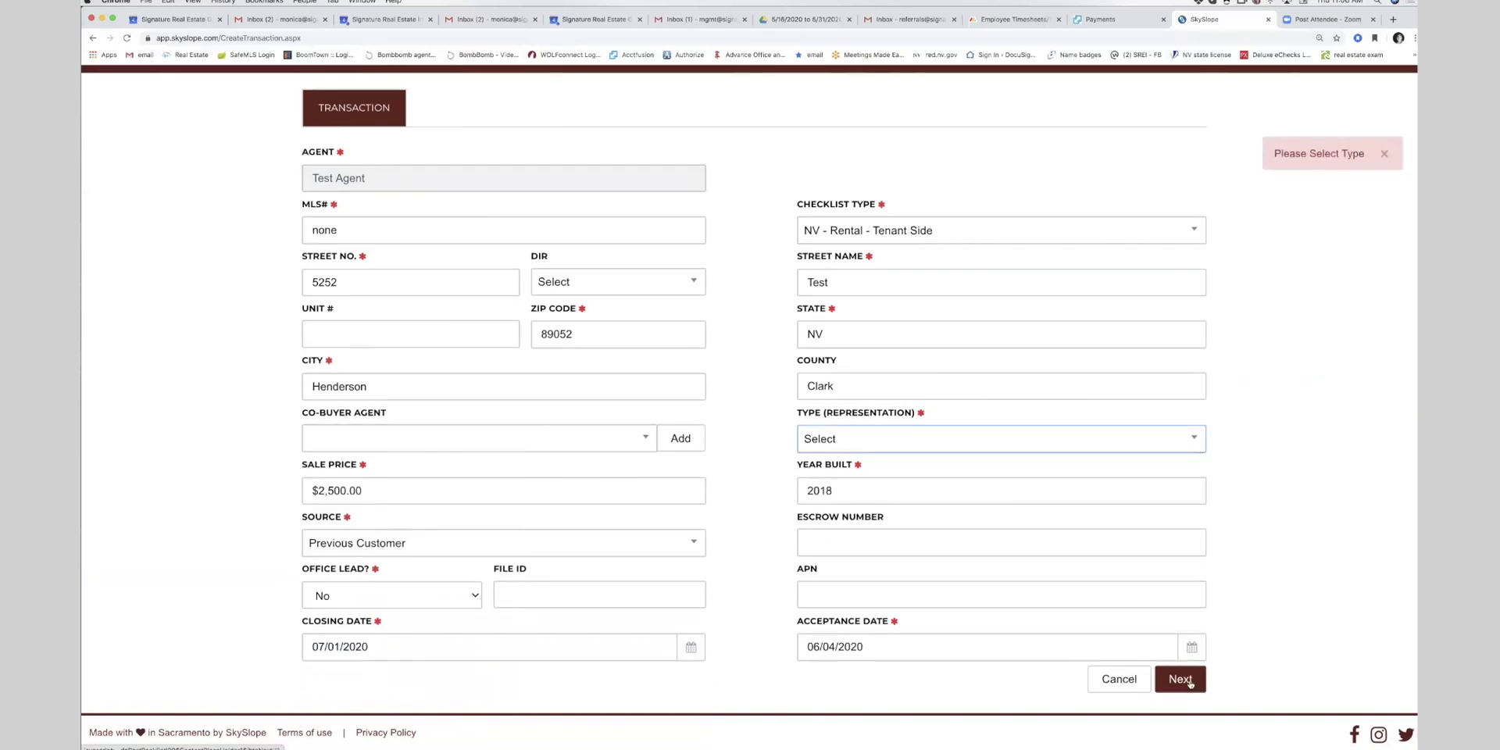
scroll(1189, 682, "up", 1)
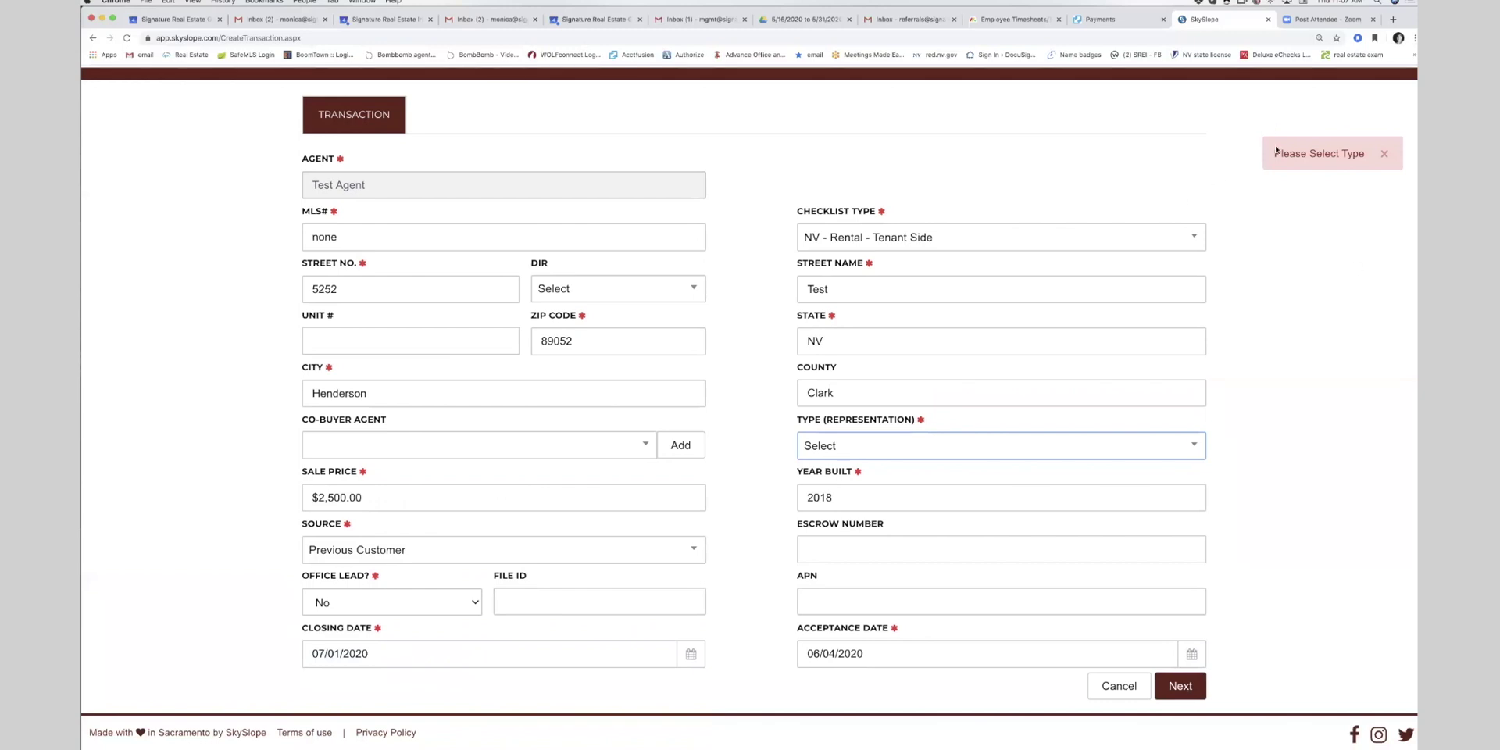
scroll(1323, 167, "up", 1)
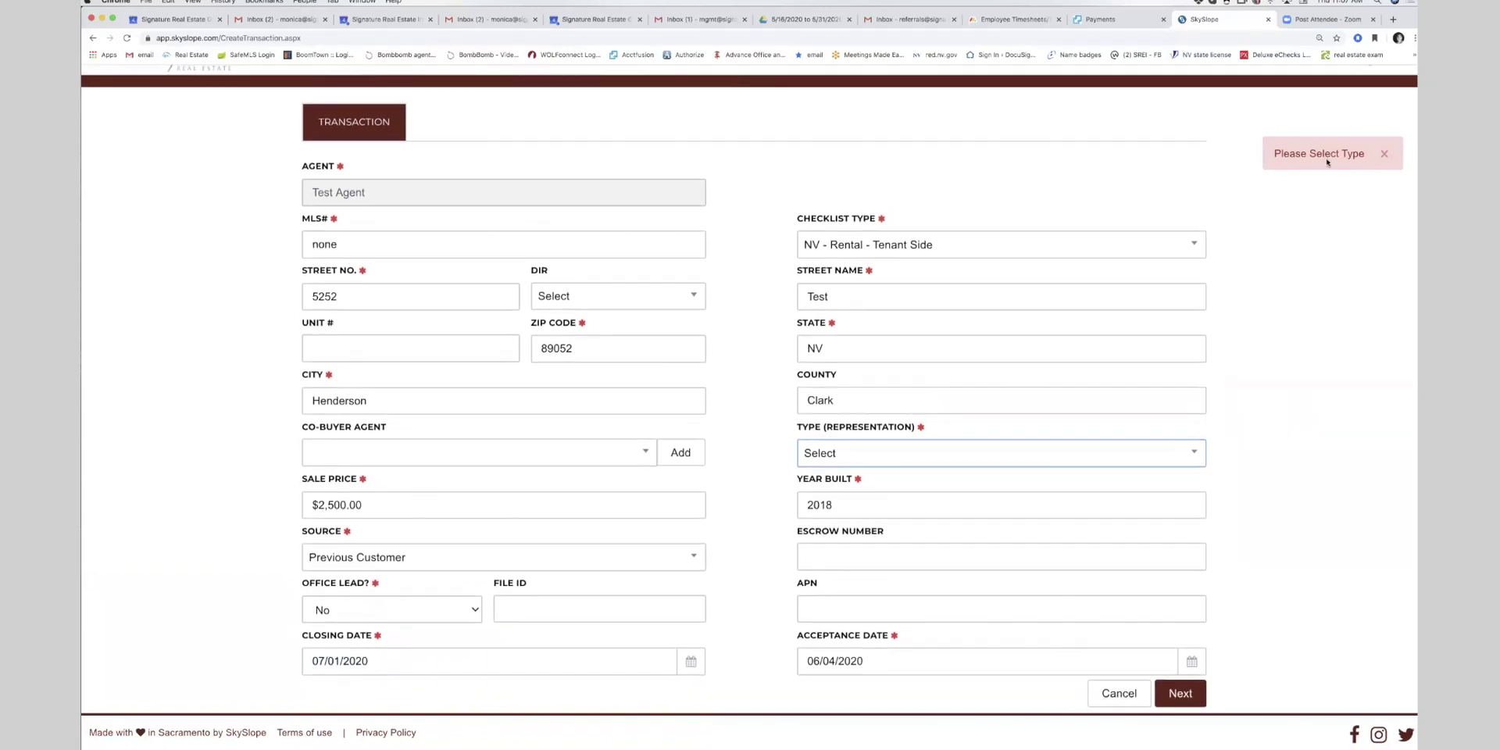
scroll(1315, 231, "up", 1)
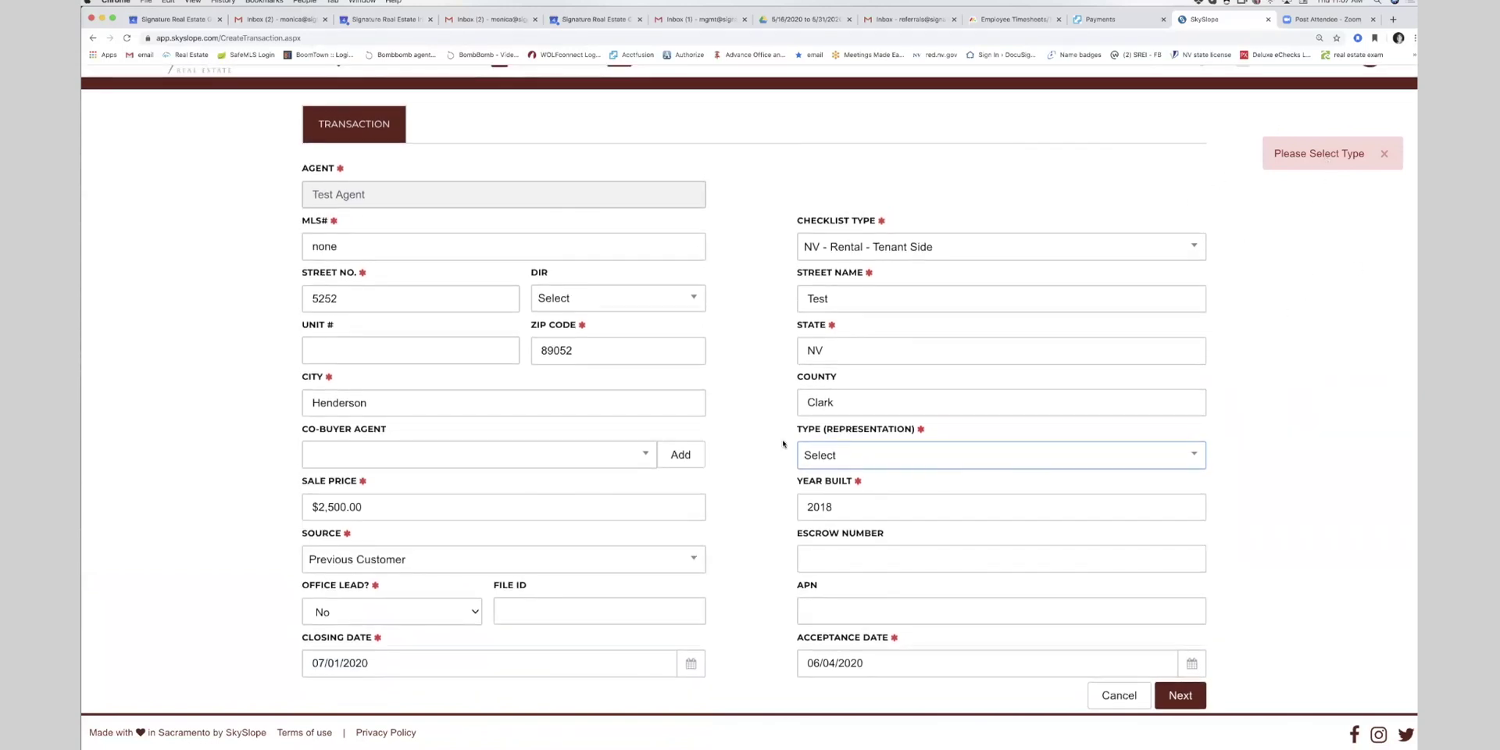
scroll(870, 455, "up", 1)
left_click(853, 462)
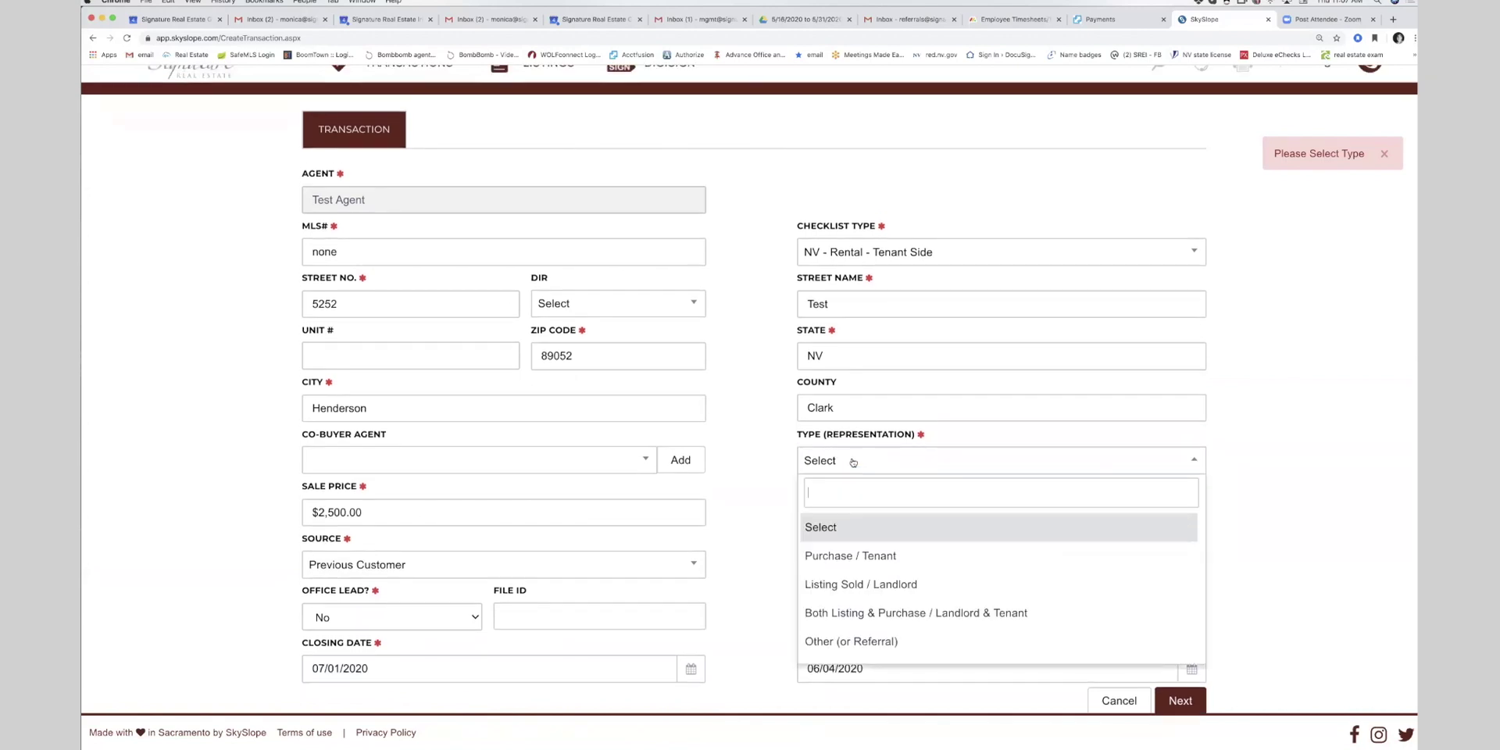
left_click(857, 553)
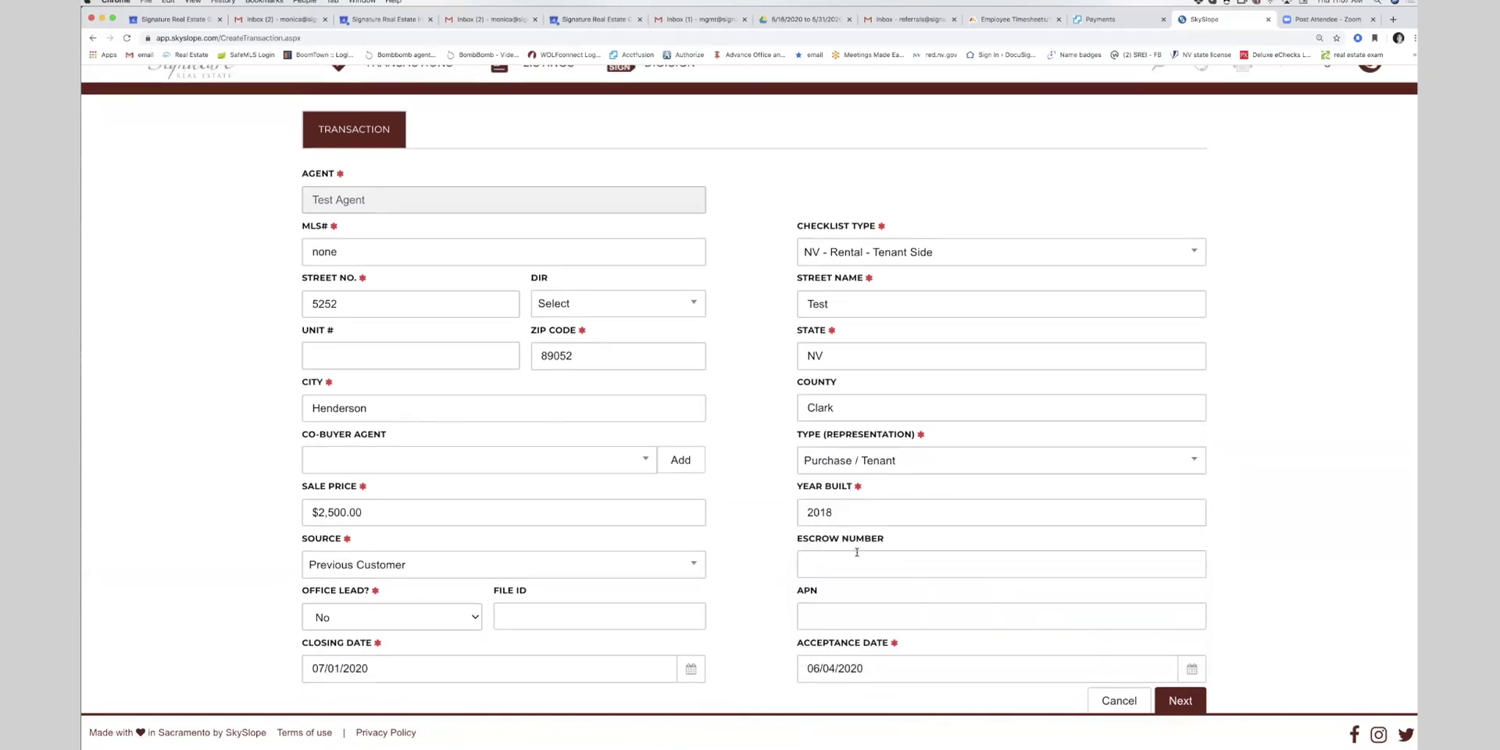
scroll(1167, 477, "down", 2)
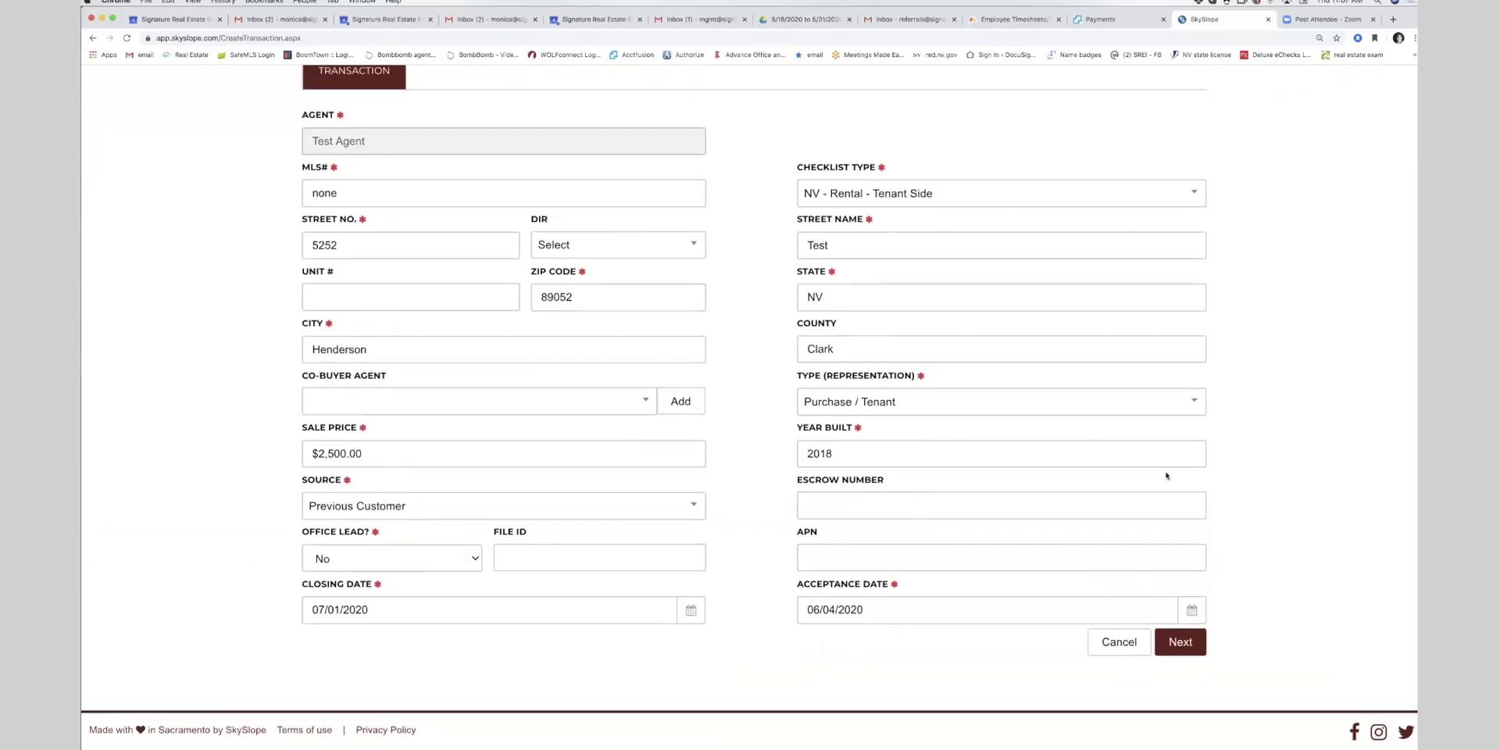
left_click(1182, 645)
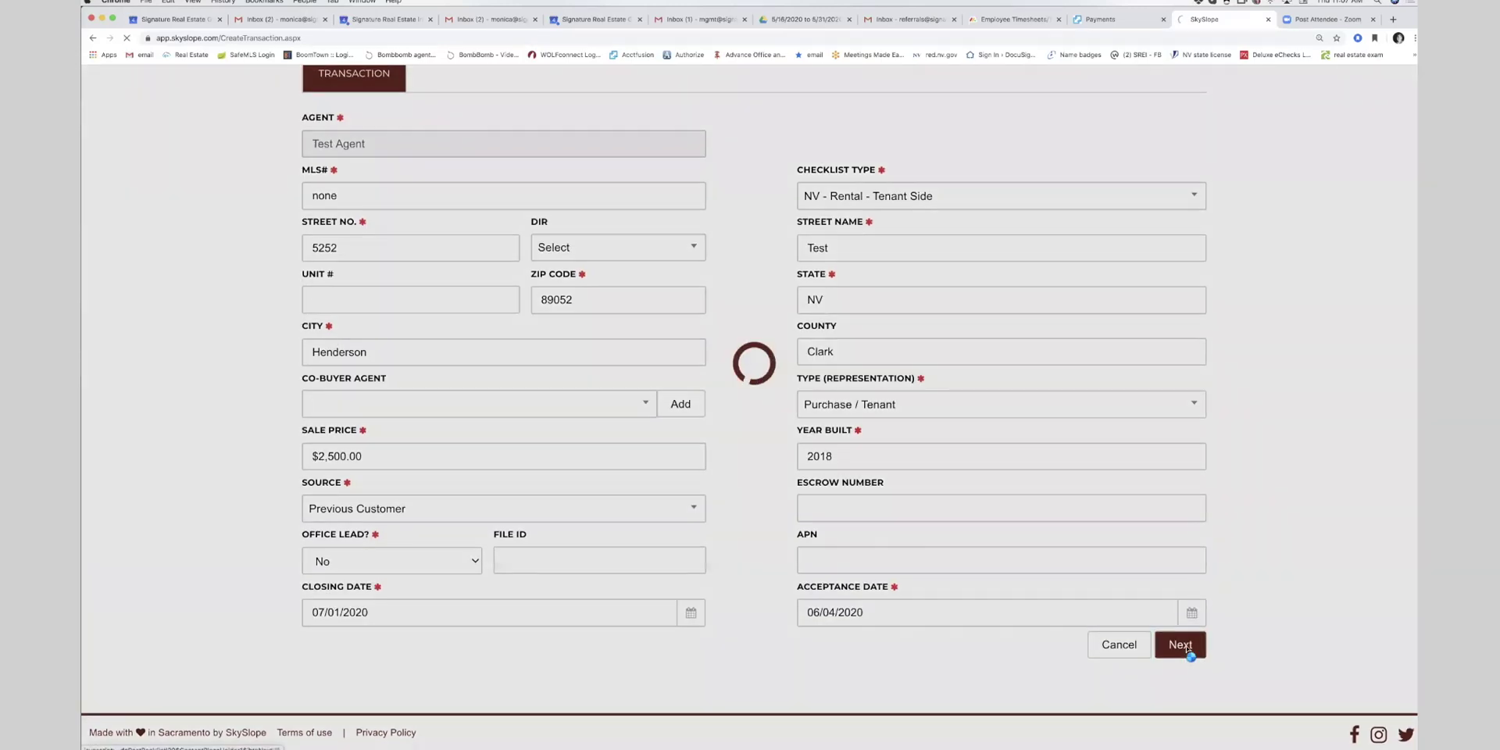
- Enter n/a as the seller's first and last name and save the Seller / Landlord contact
scroll(619, 235, "down", 3)
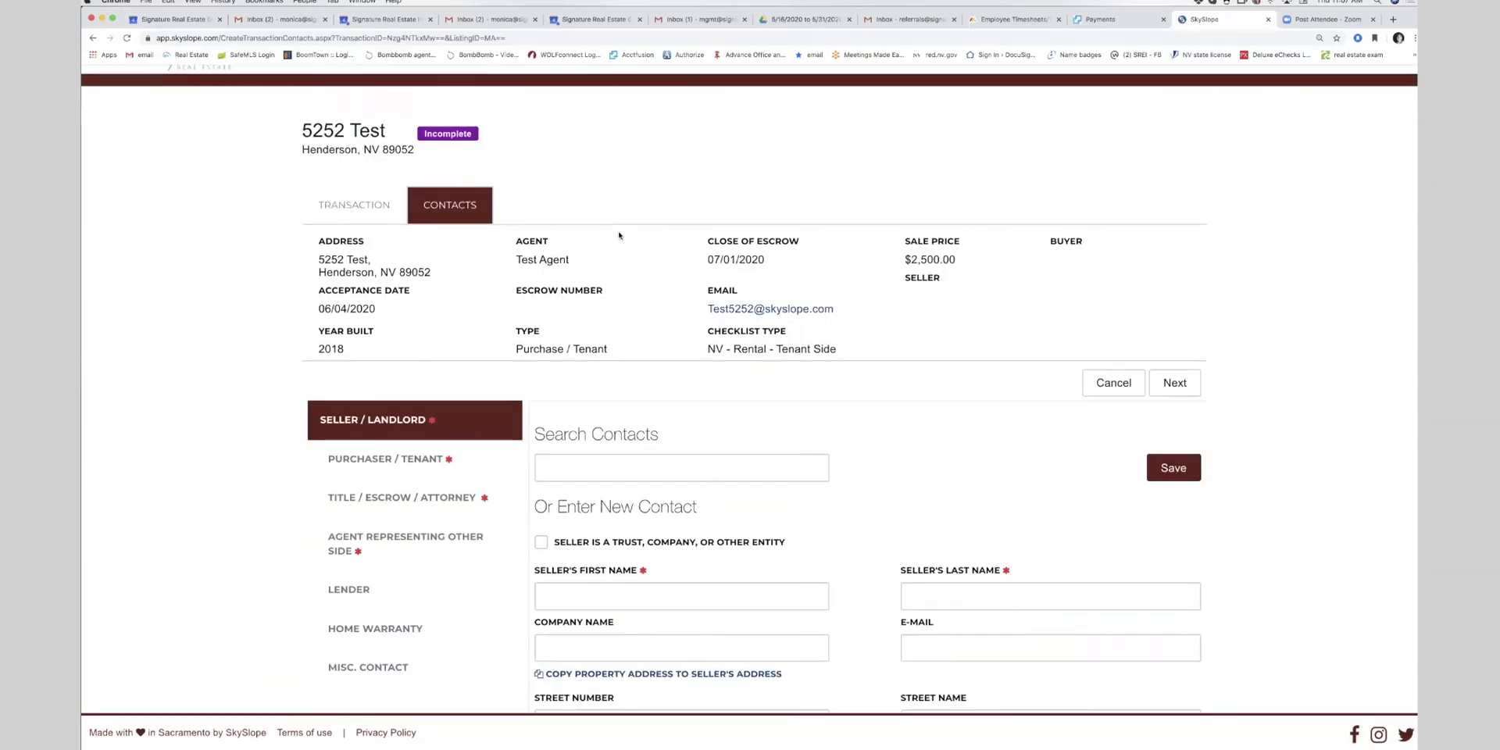
scroll(619, 235, "down", 3)
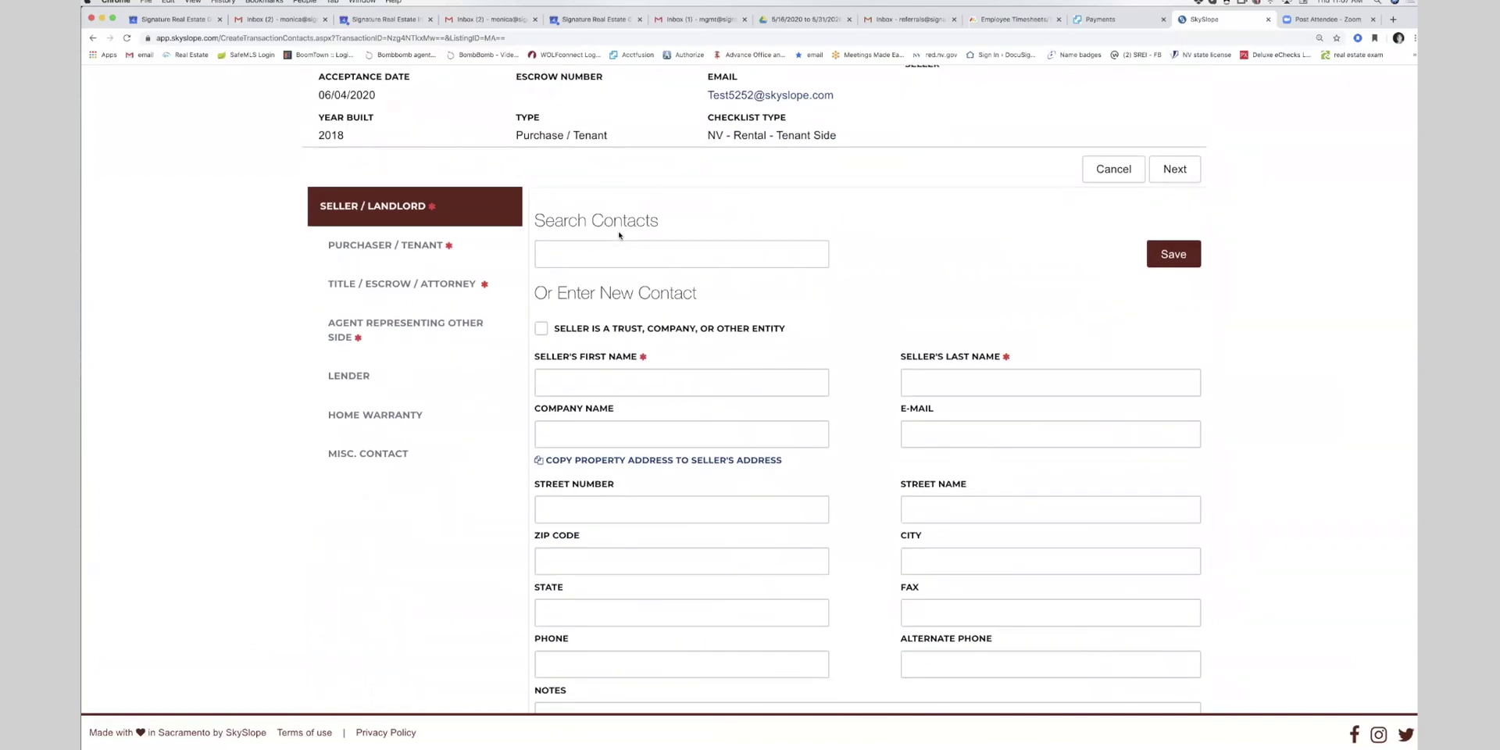
scroll(619, 236, "down", 1)
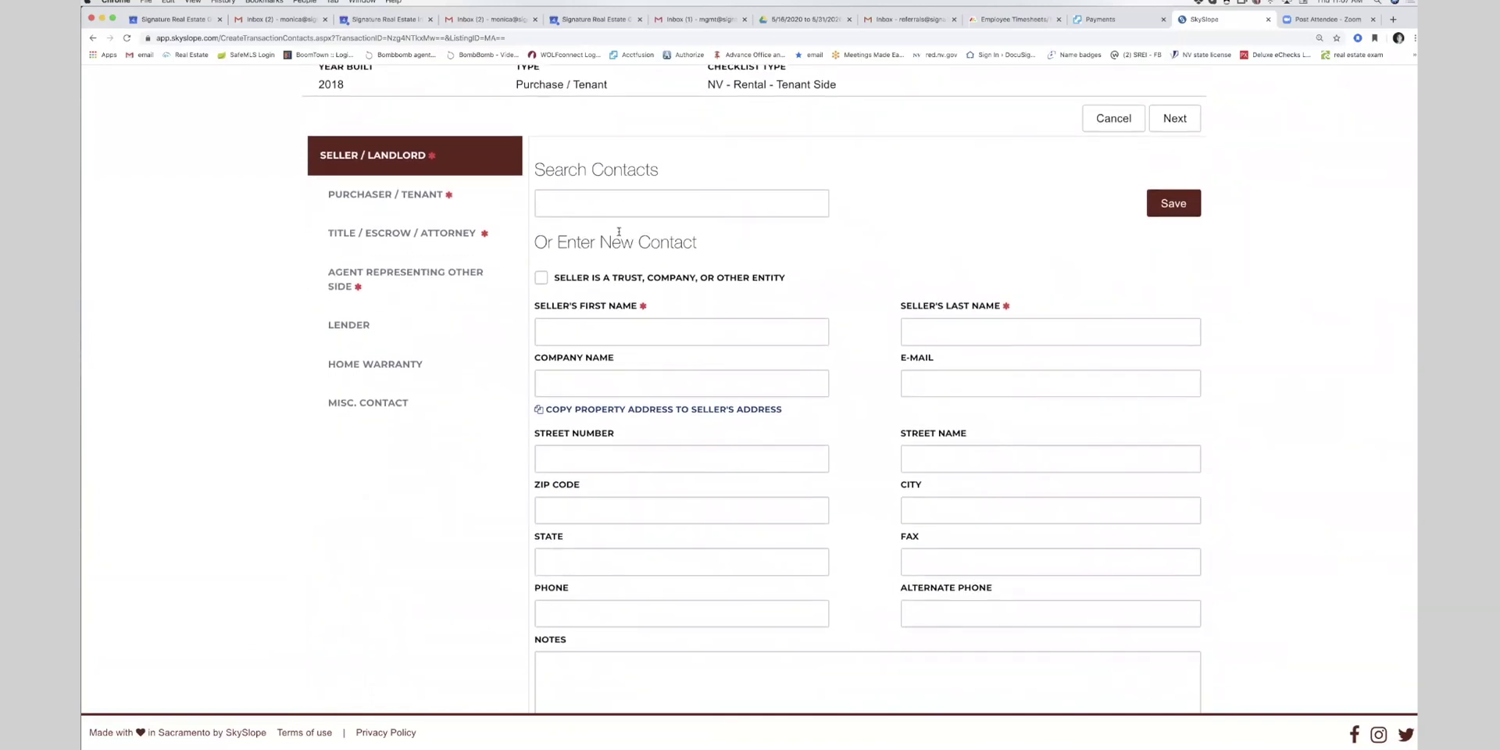
scroll(619, 234, "up", 6)
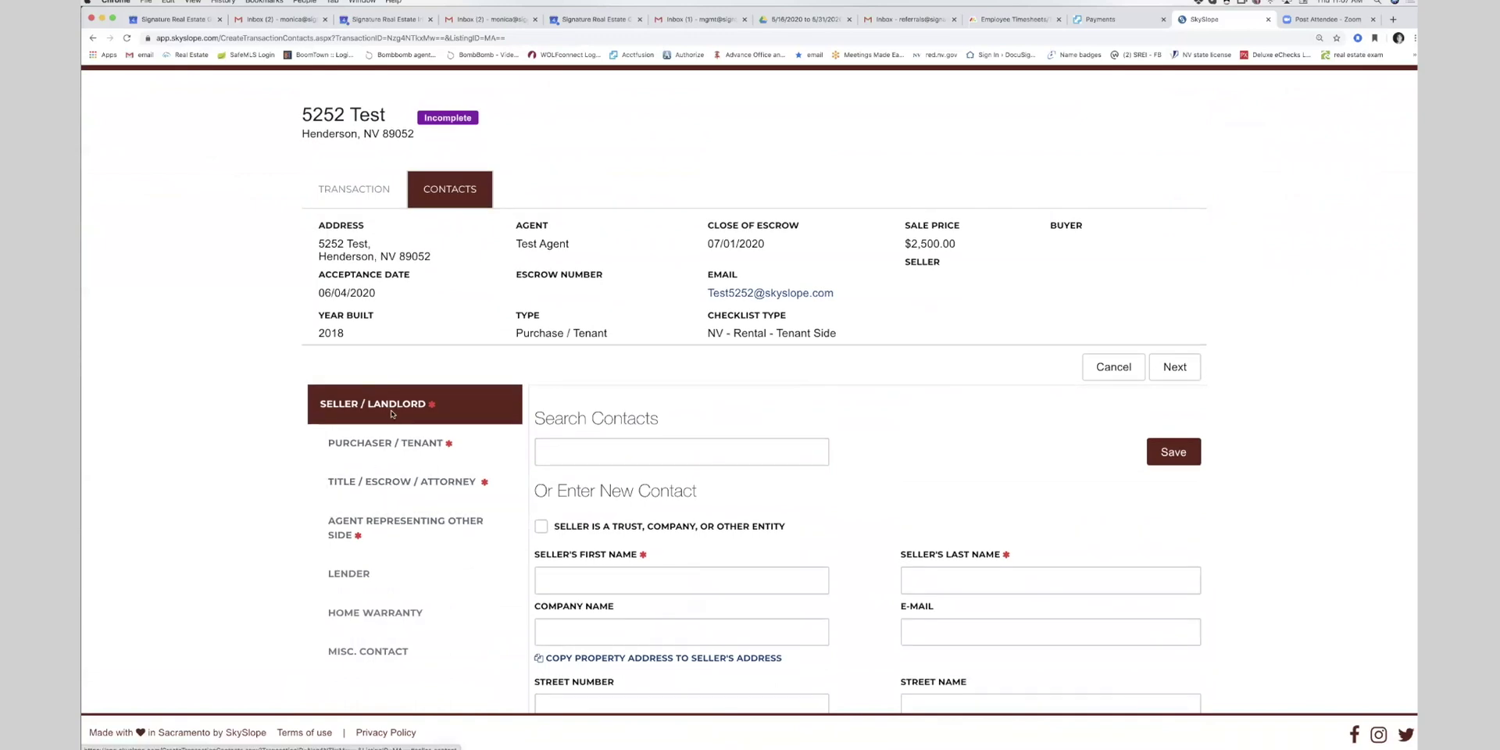
scroll(392, 415, "down", 2)
scroll(393, 415, "down", 1)
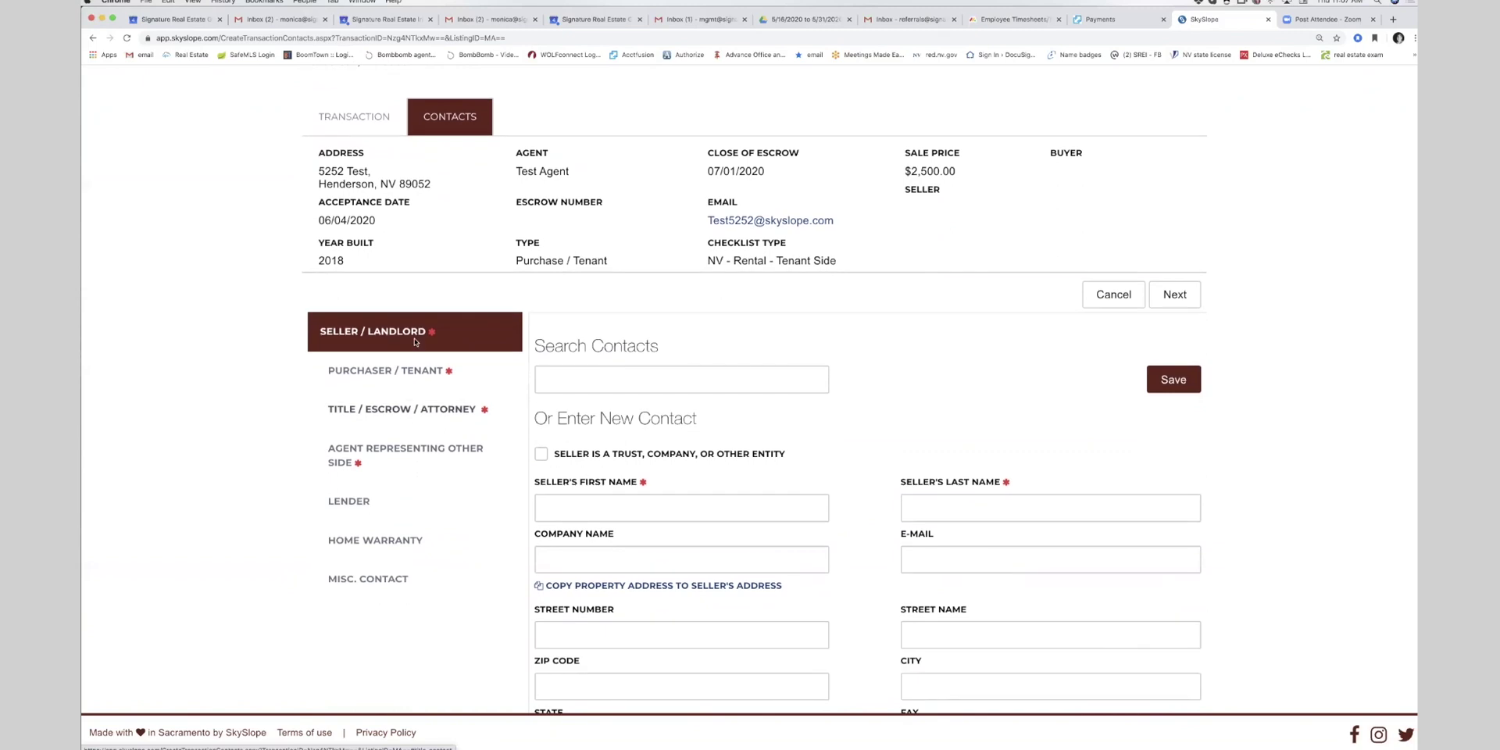
scroll(414, 341, "down", 1)
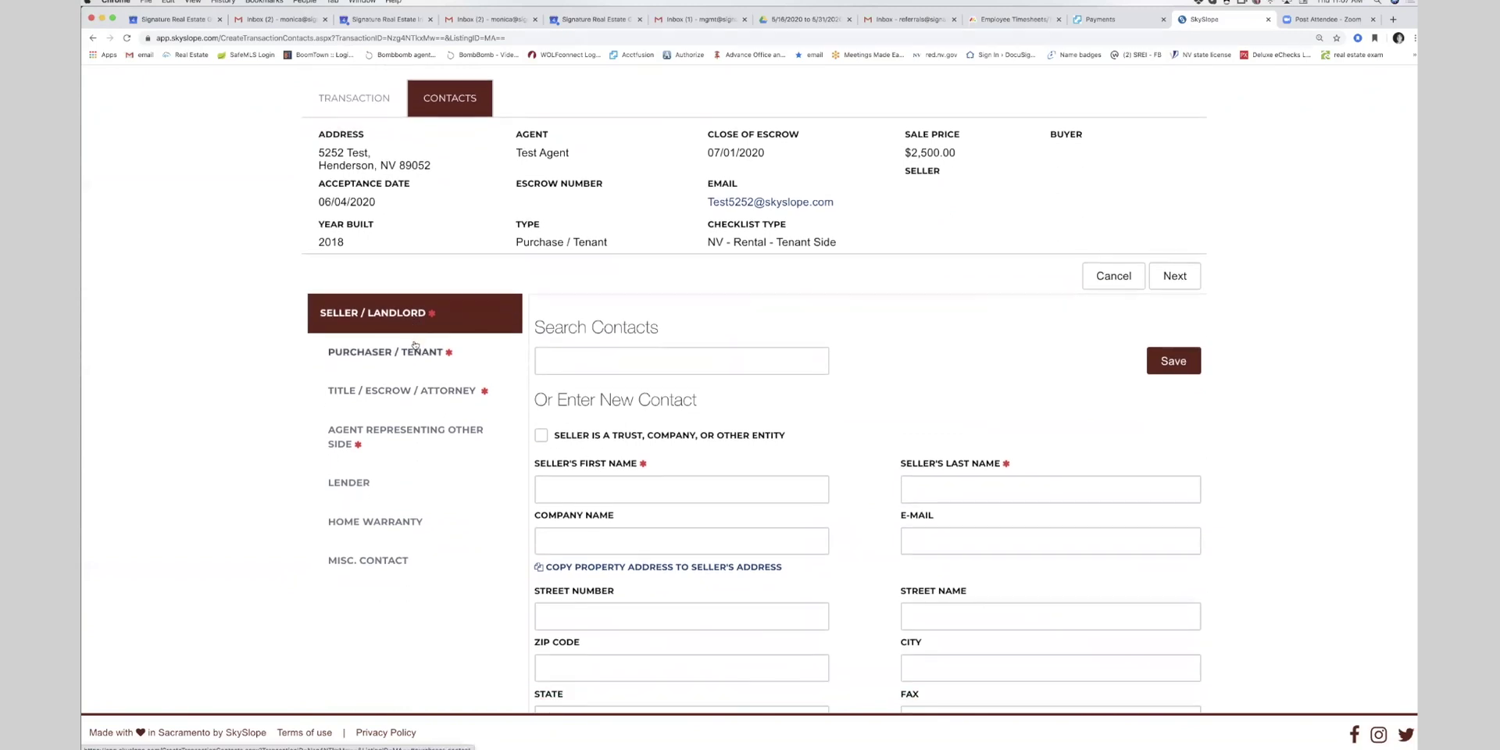
scroll(415, 343, "down", 3)
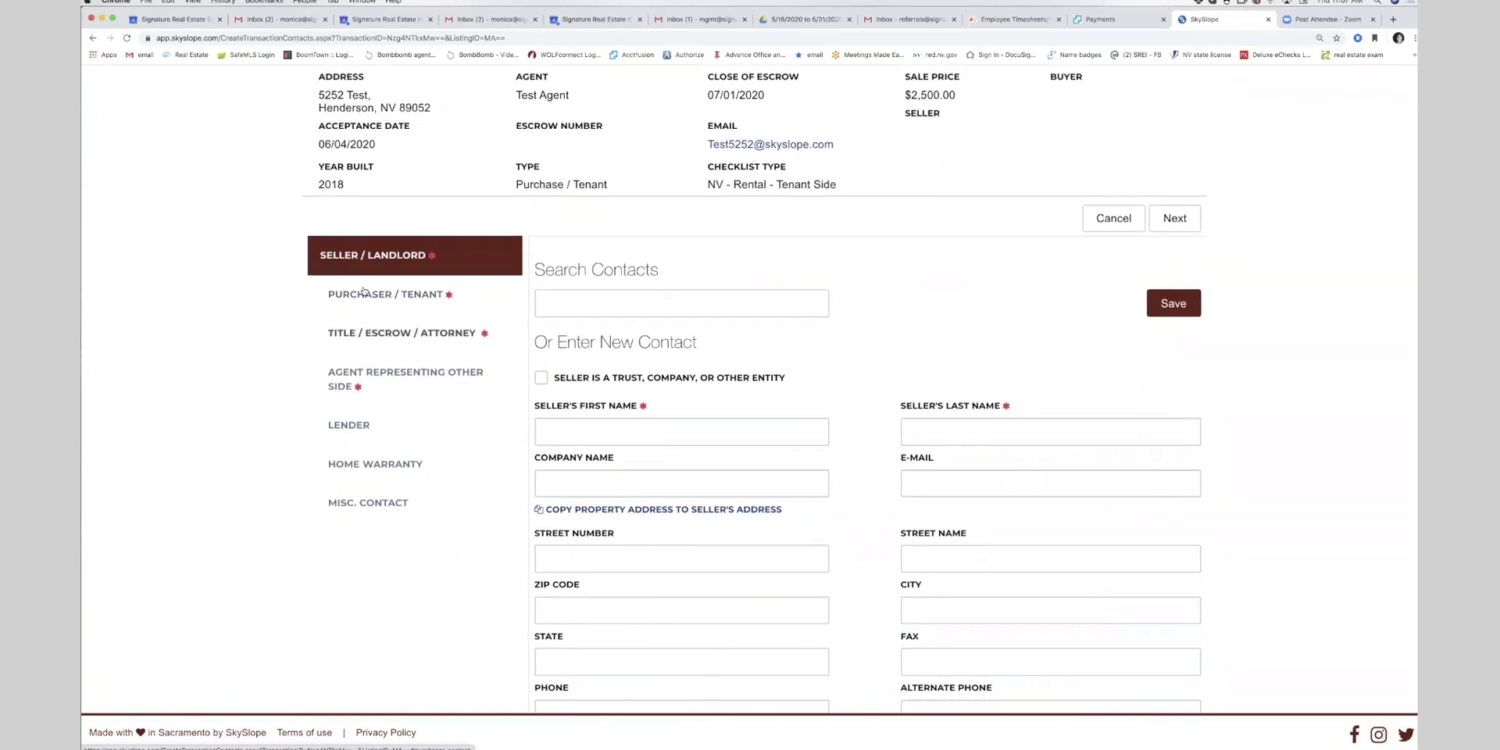
scroll(364, 265, "up", 1)
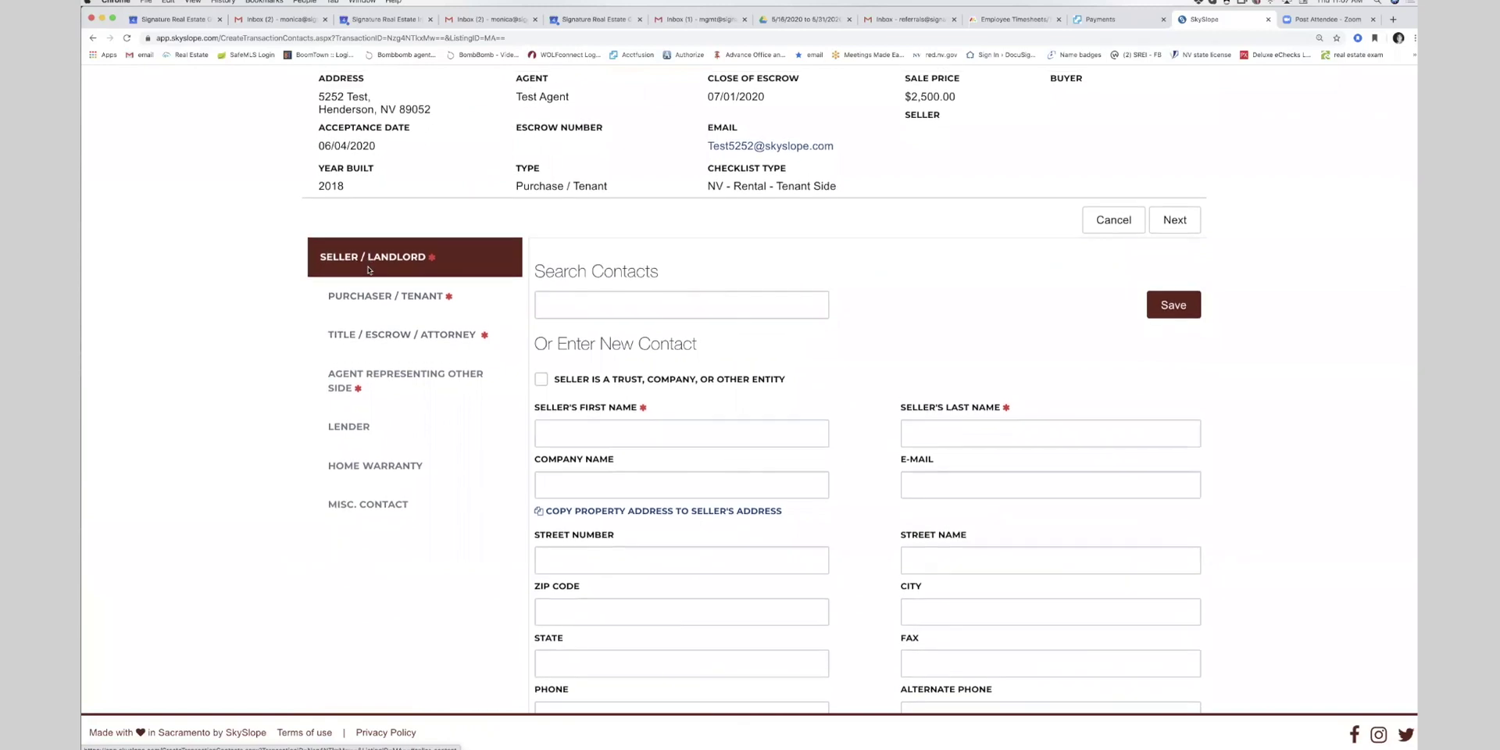
left_click(563, 436)
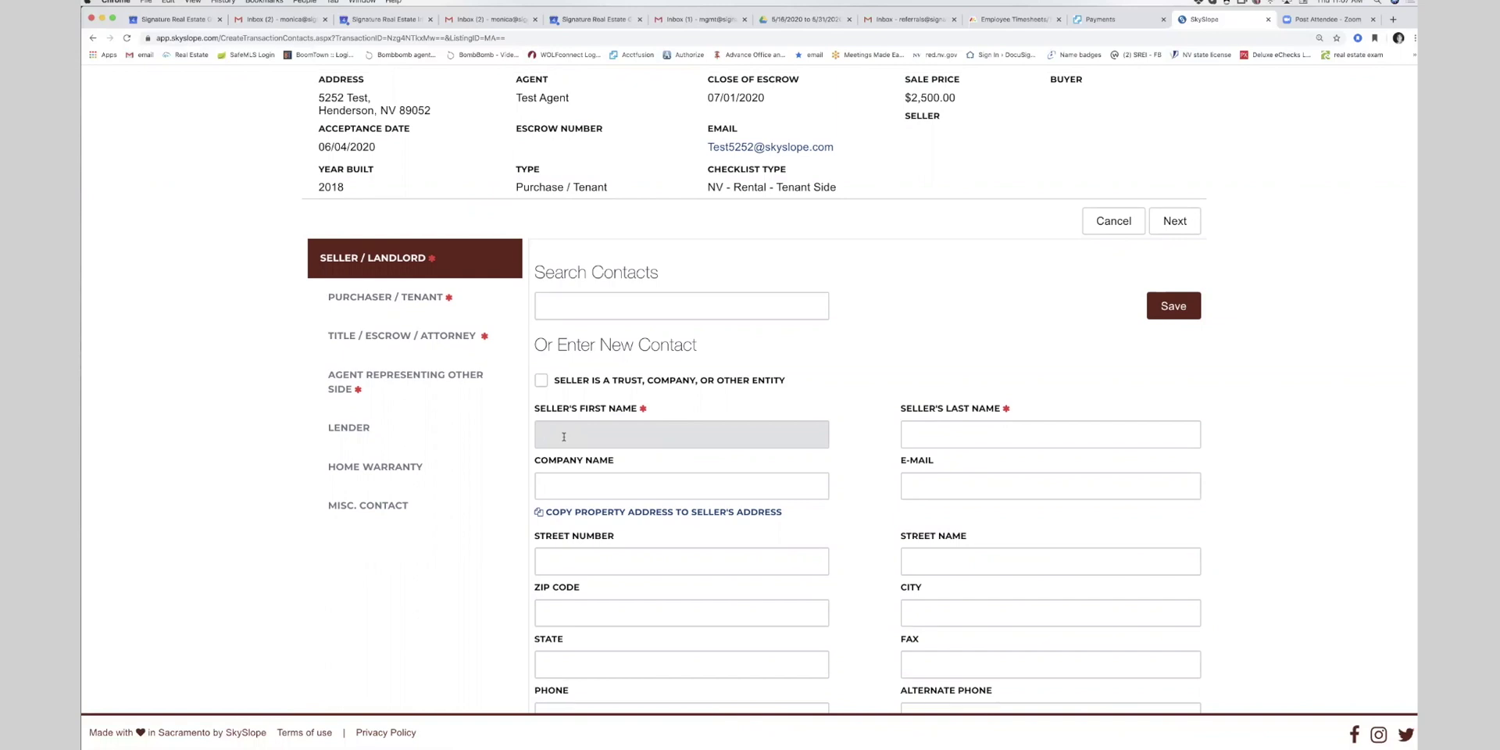
type("n/a")
key("Tab")
type("n/a")
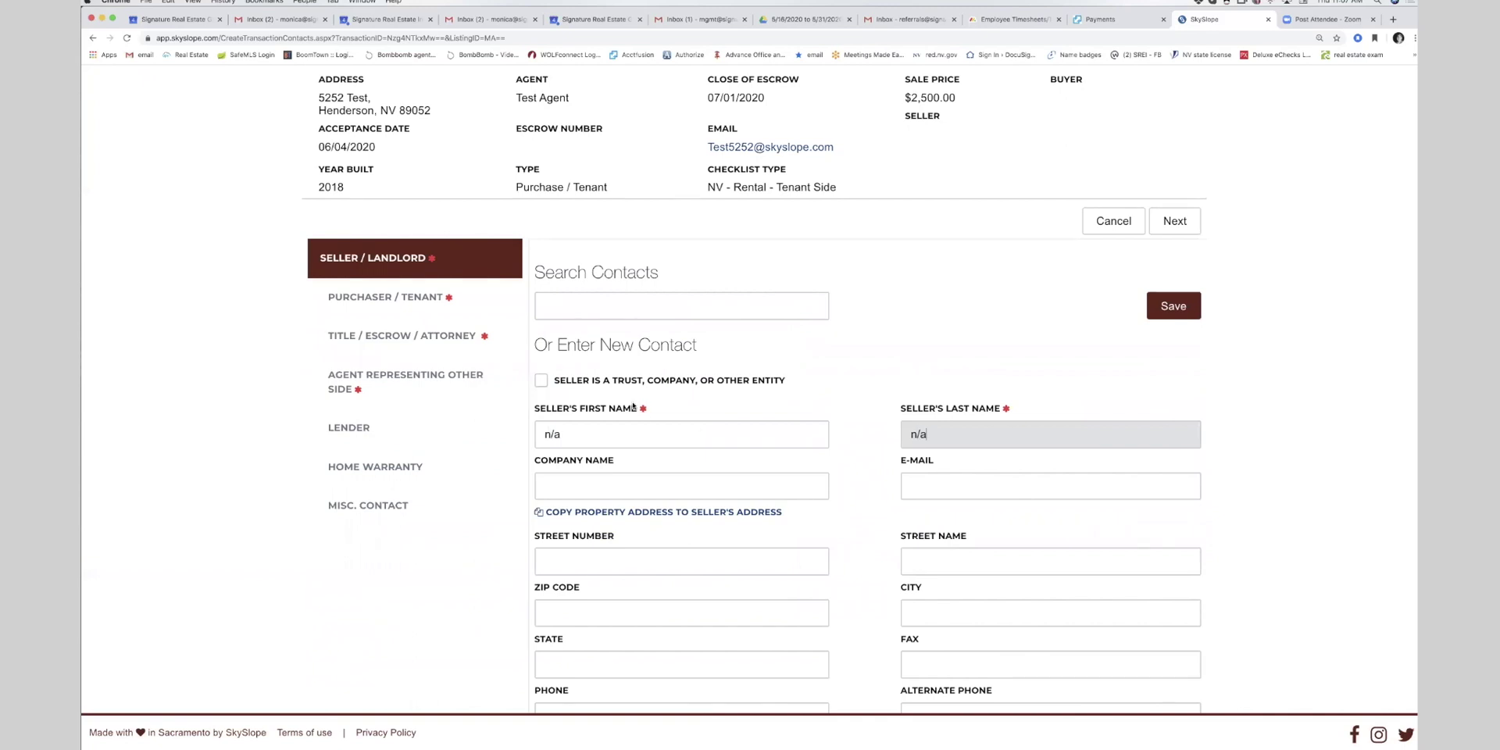
scroll(898, 414, "down", 3)
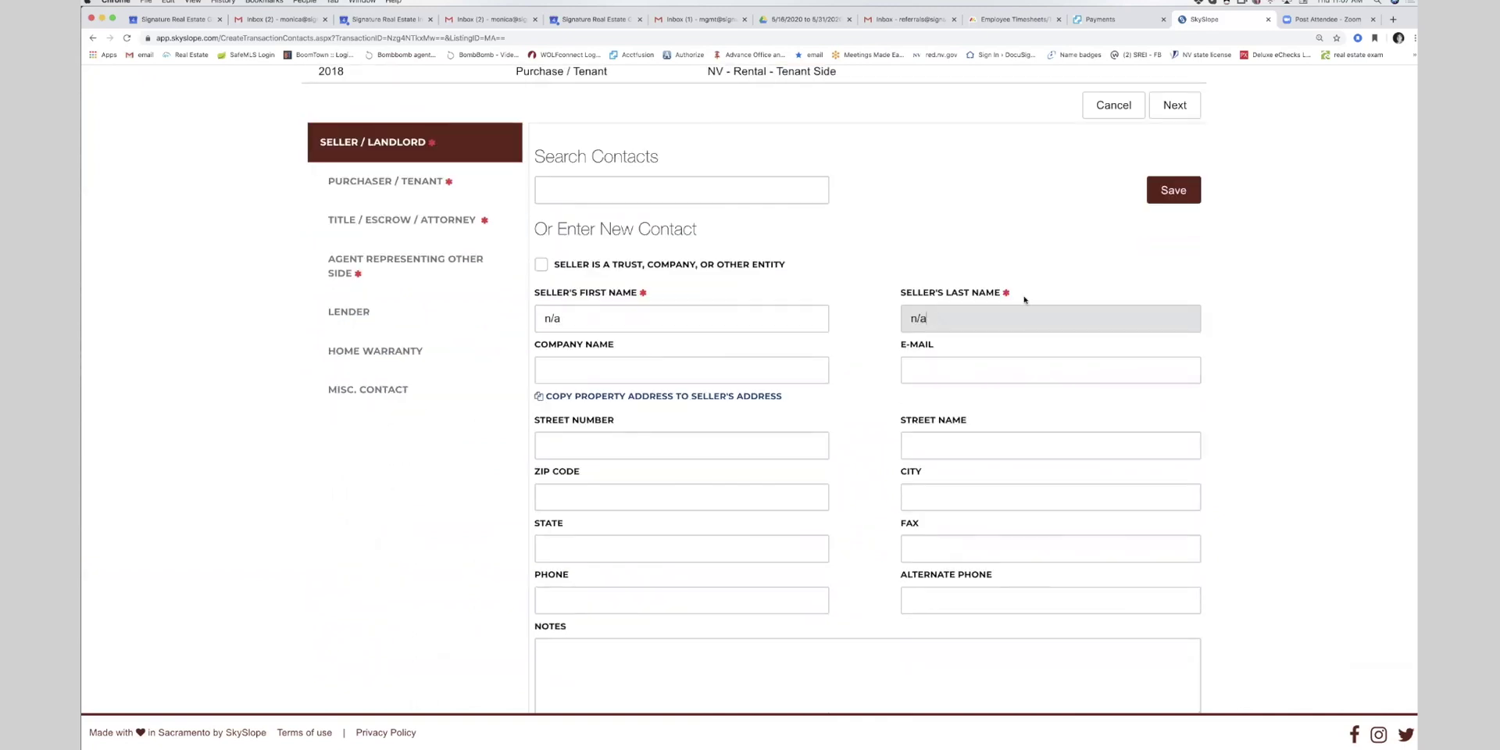
left_click(1169, 197)
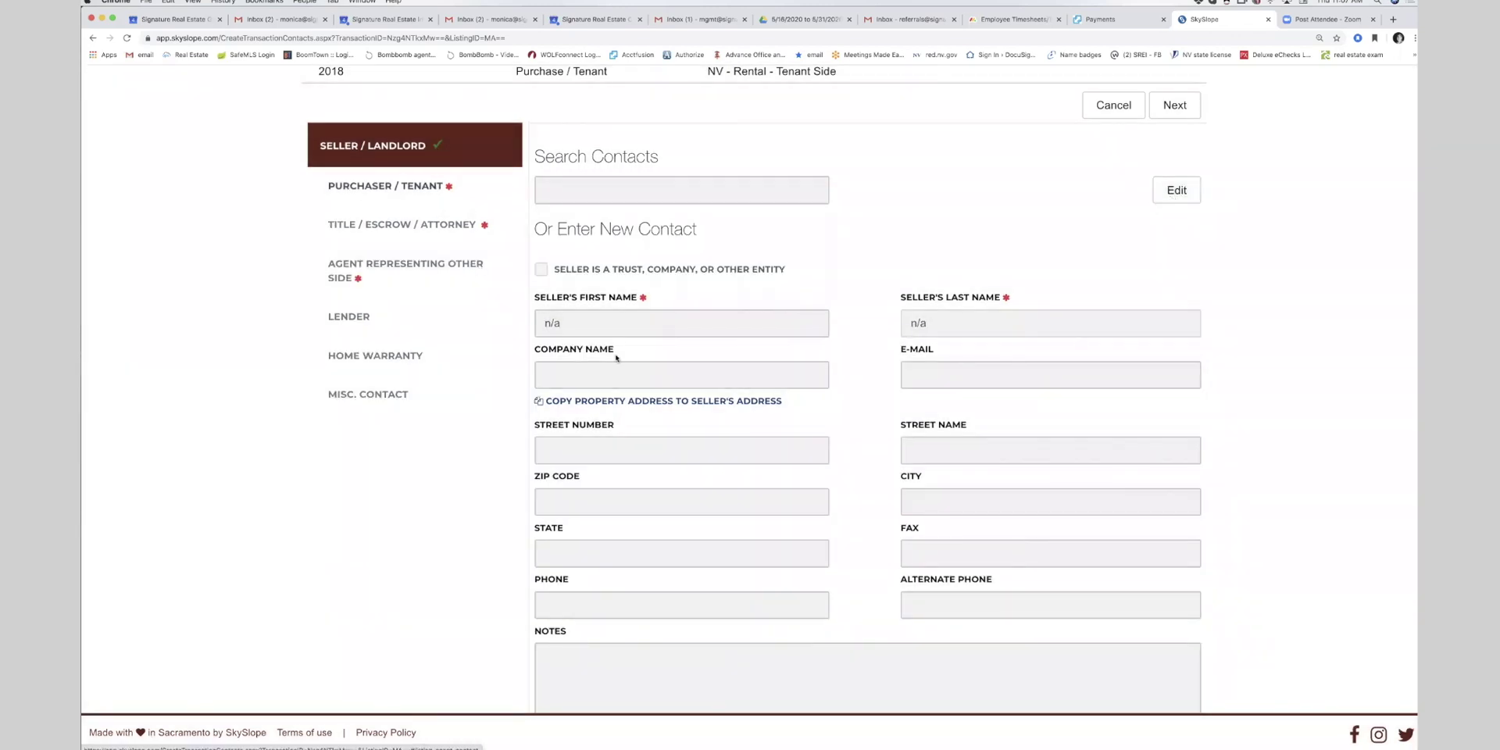
- Fill in the buyer's first name, last name and phone number under Purchaser / Tenant, then save
left_click(436, 195)
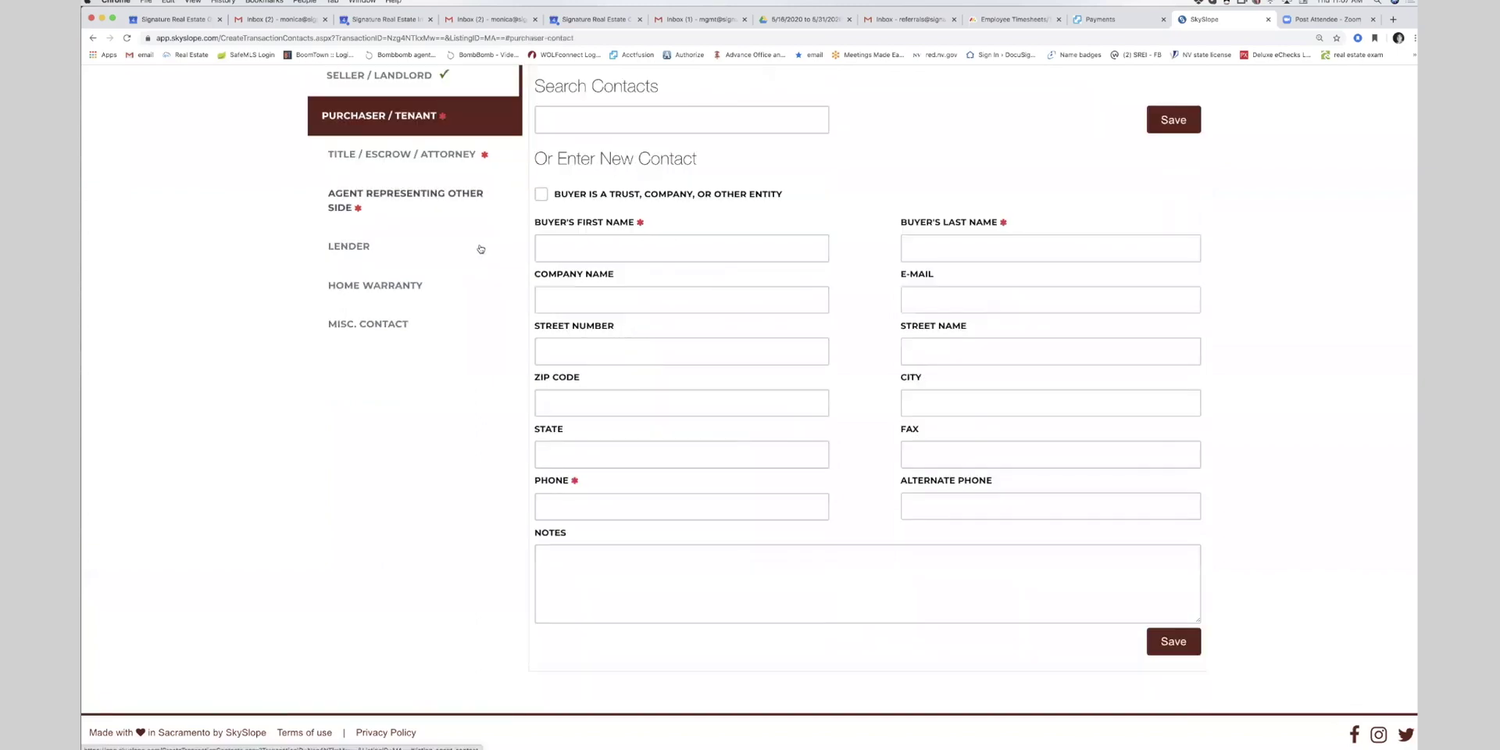
left_click(548, 247)
type("J")
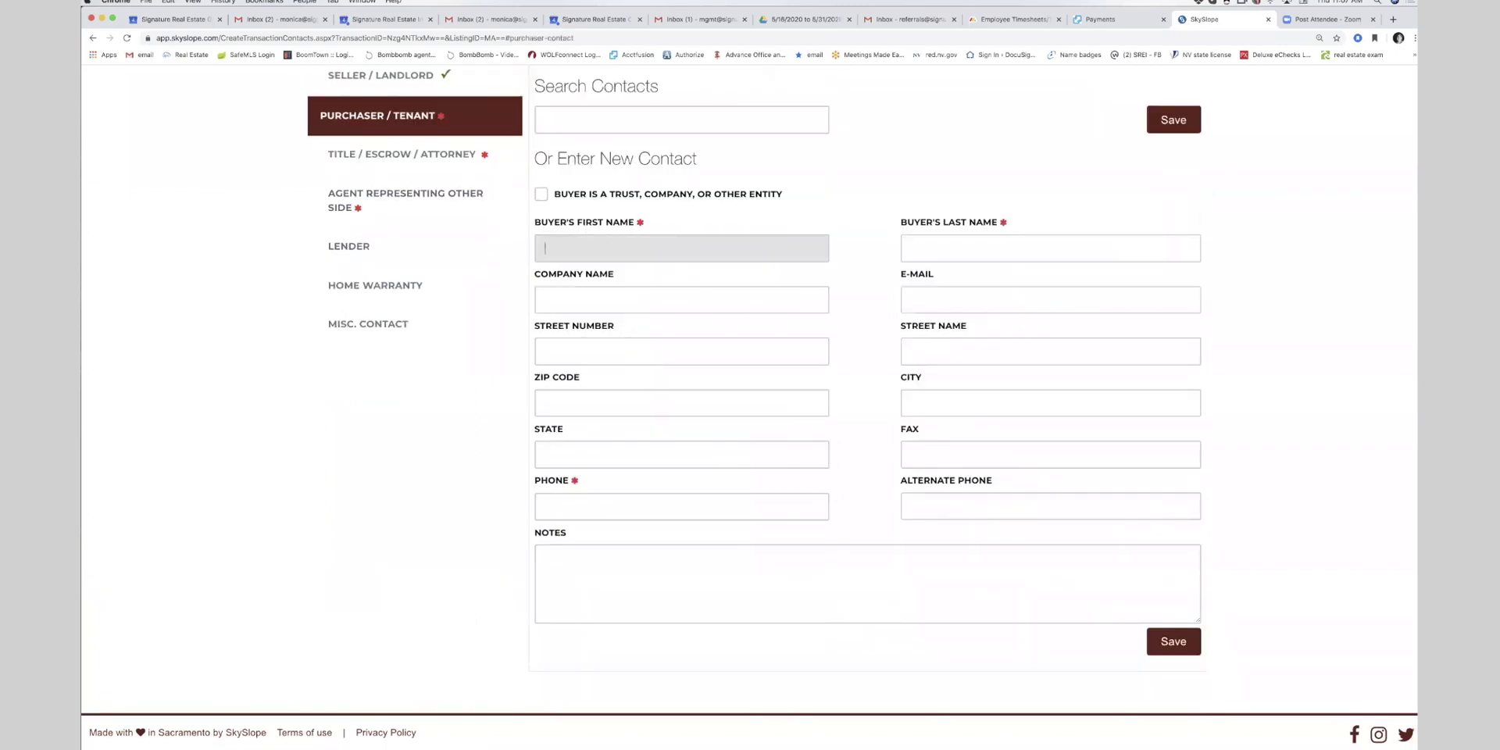
type("ohn")
key("Tab")
type("Doe")
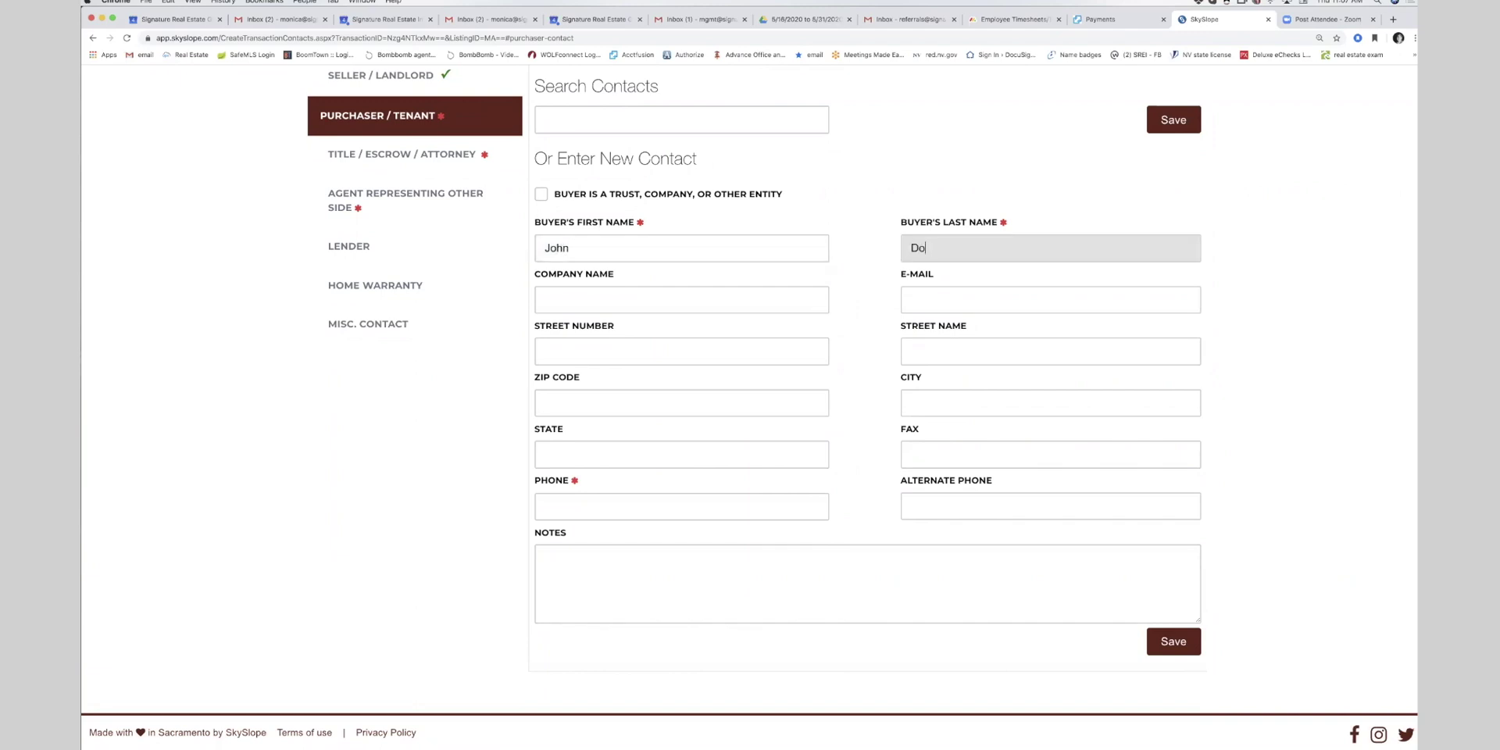
left_click(578, 499)
type("702555555555")
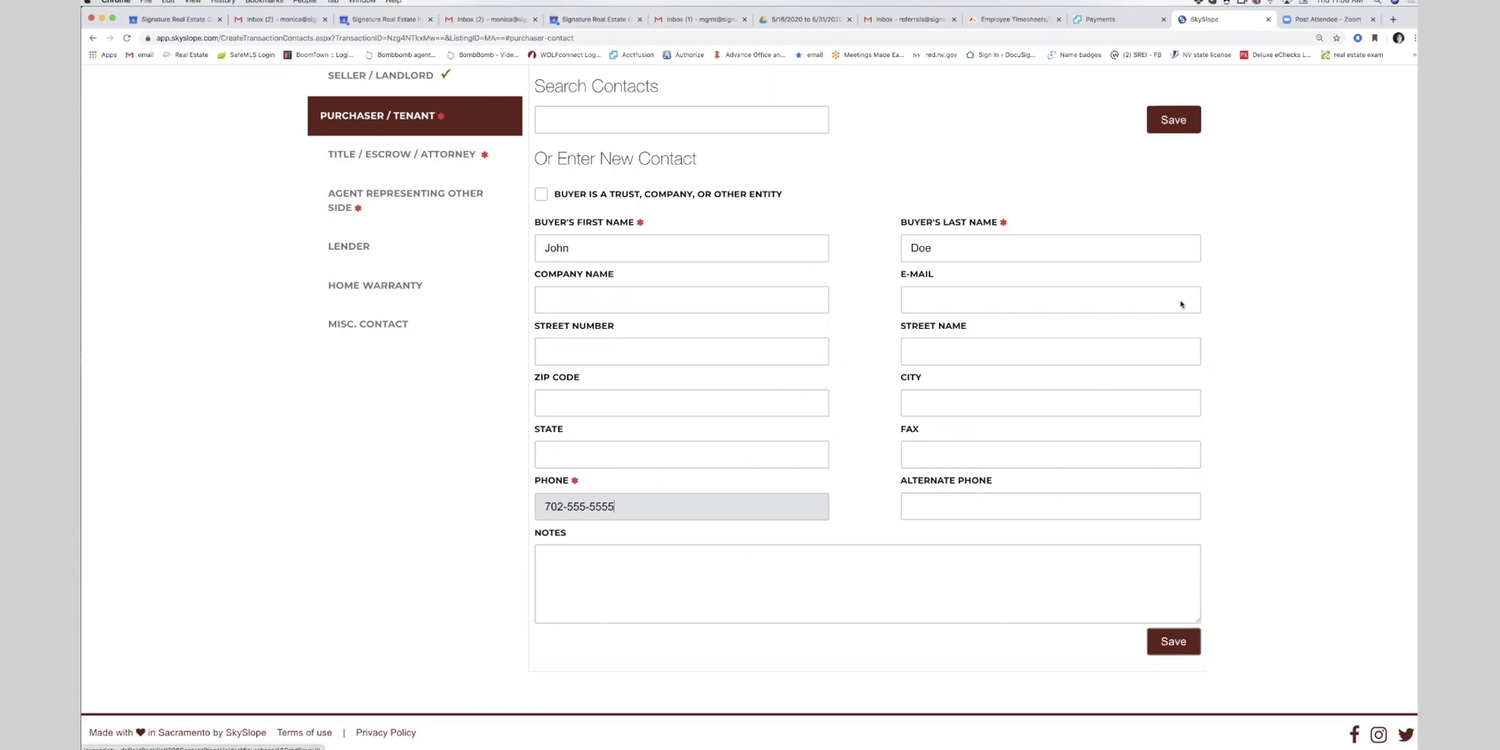
left_click(1173, 120)
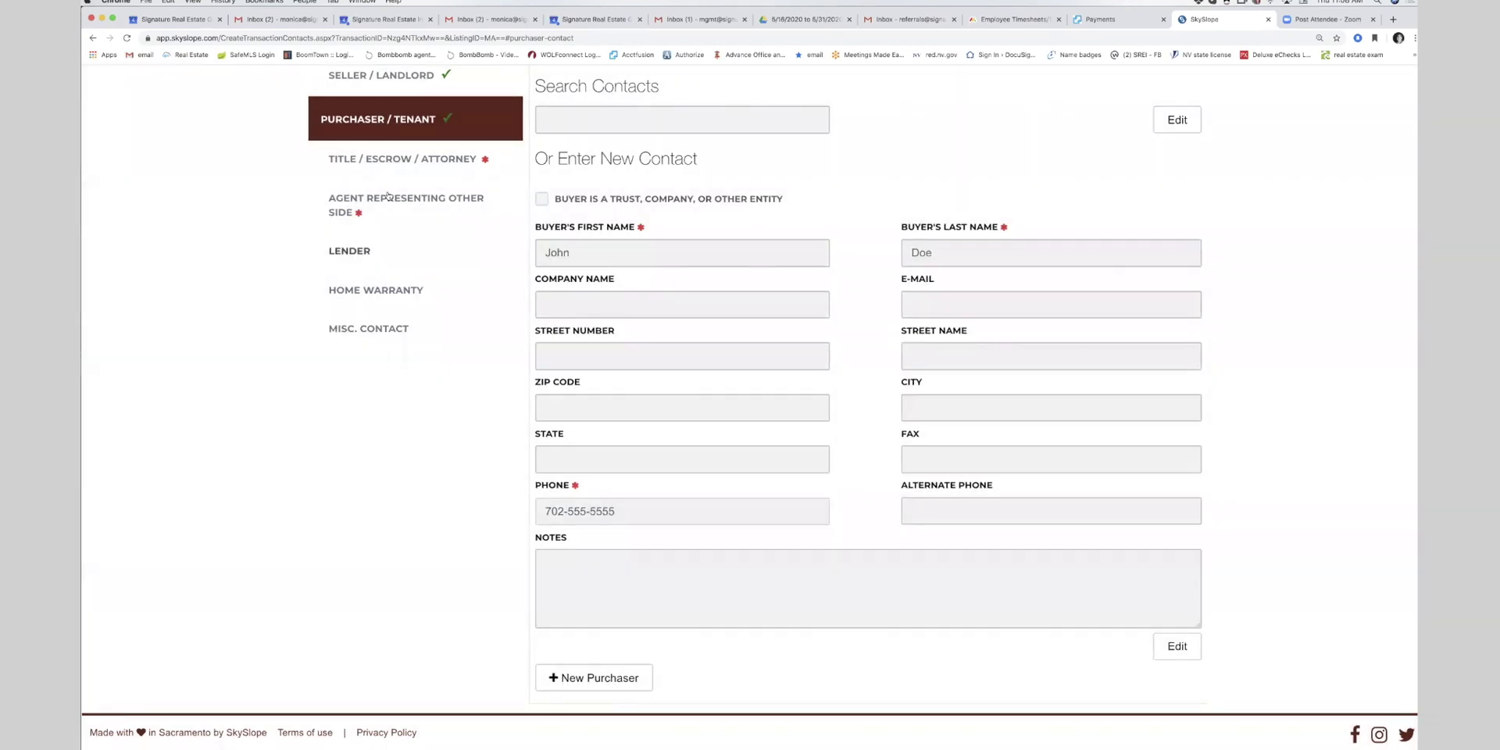
- In Title / Escrow / Attorney, enter the escrow closing officer's first and last name and phone number
left_click(394, 161)
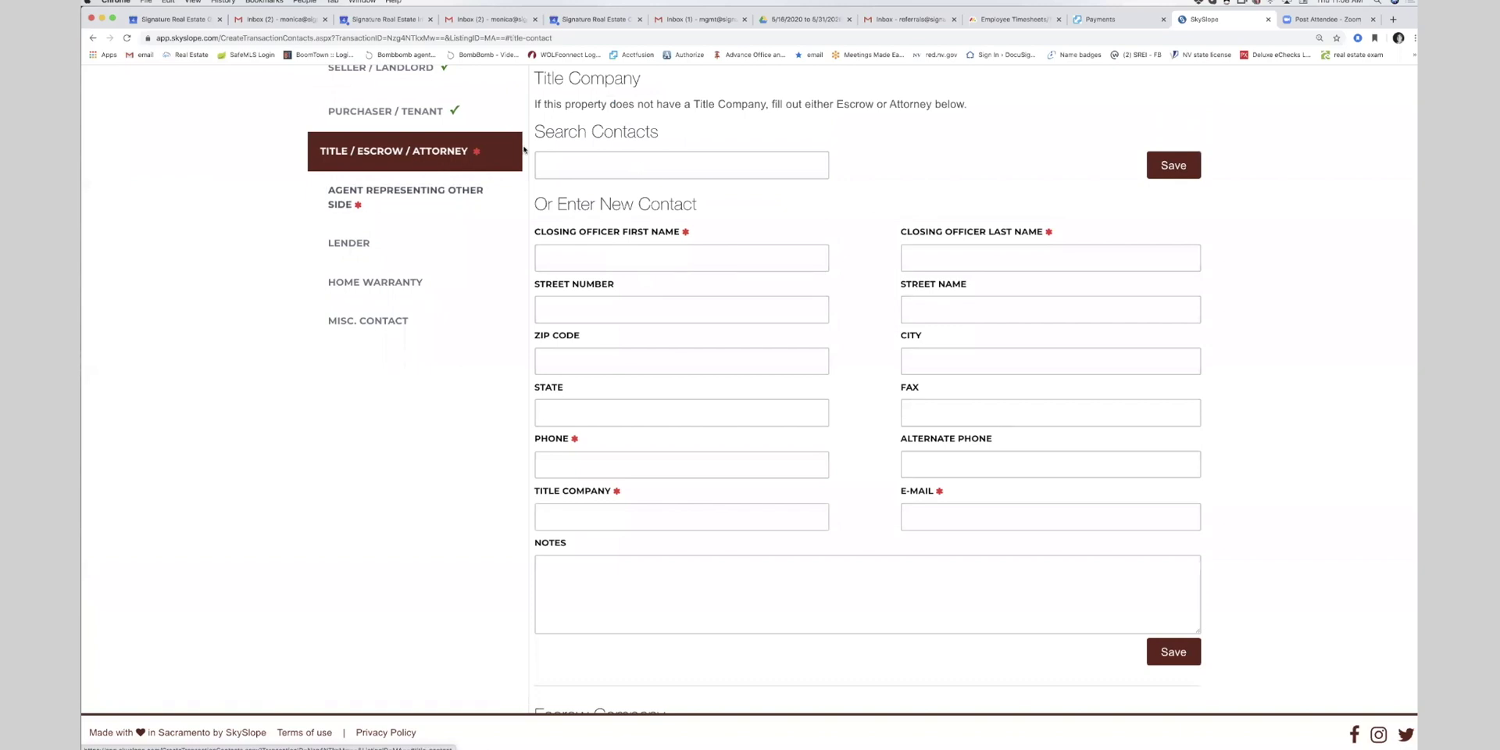
scroll(641, 232, "up", 3)
scroll(642, 232, "down", 6)
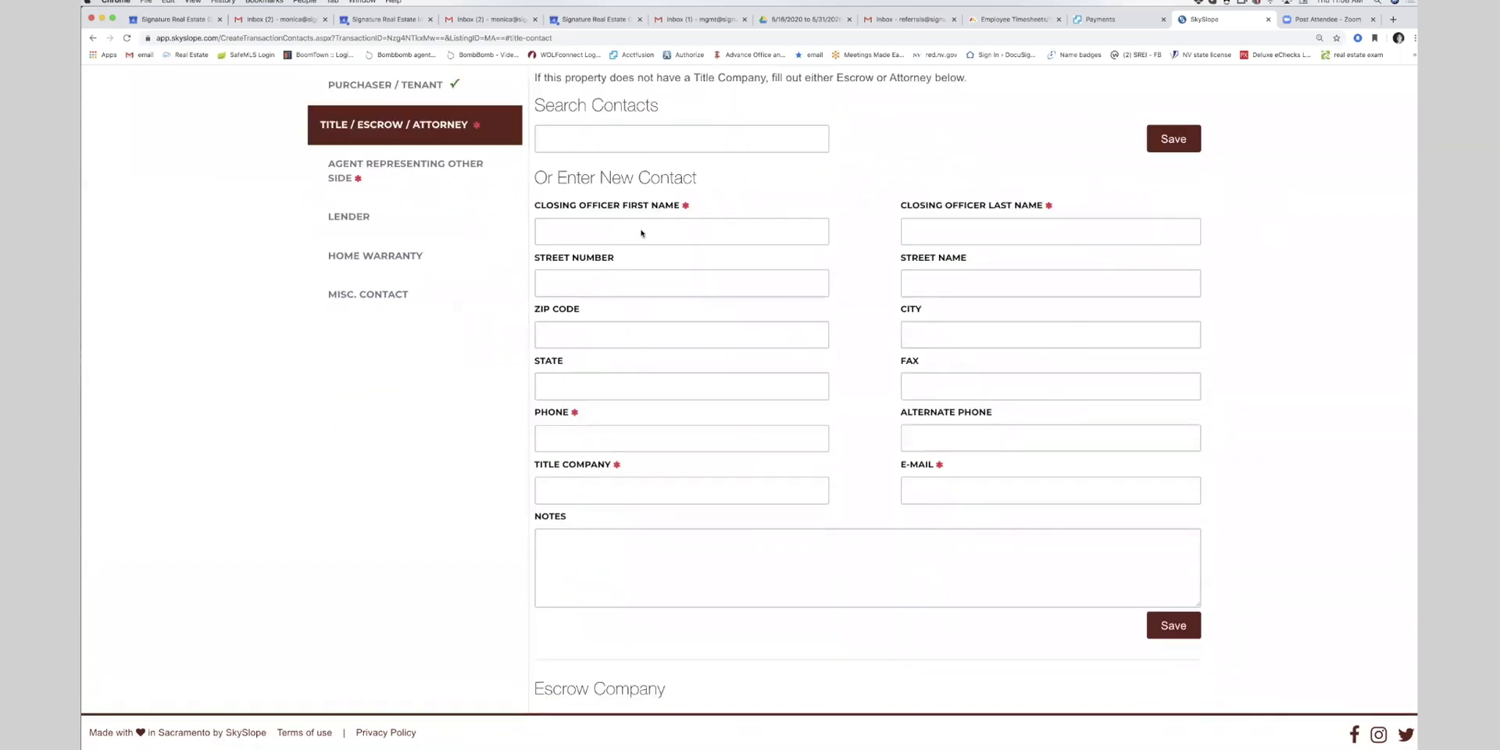
scroll(641, 232, "up", 3)
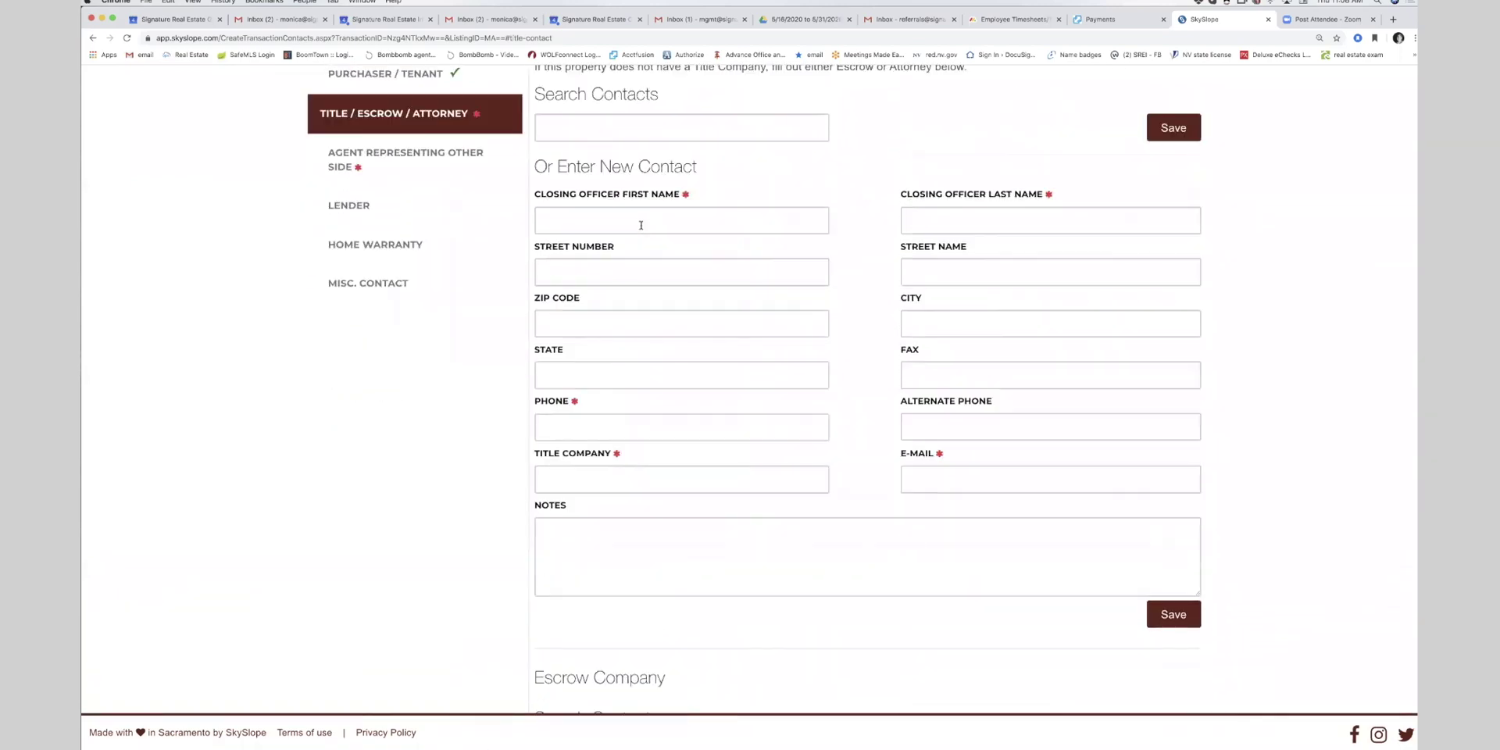
scroll(701, 280, "down", 10)
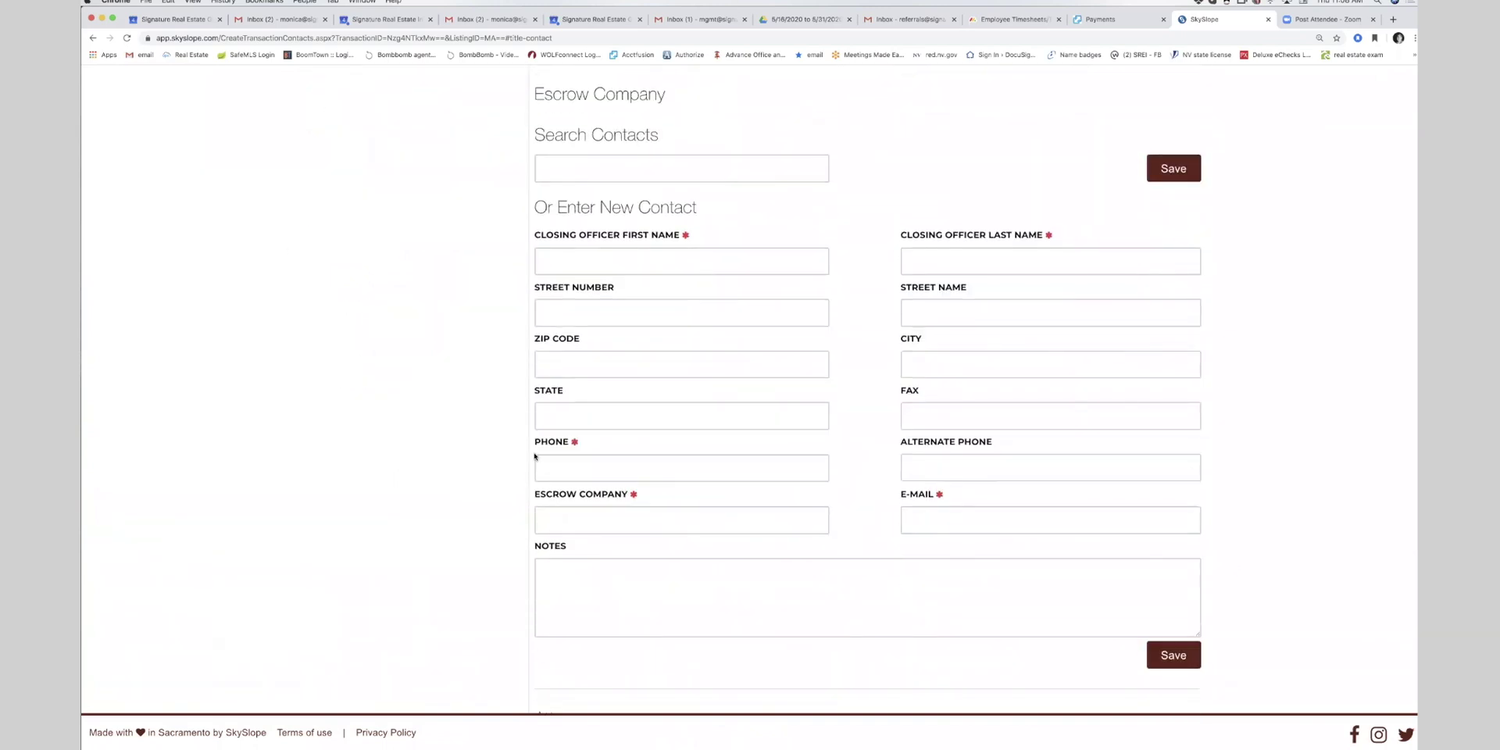
scroll(535, 455, "up", 1)
left_click(549, 324)
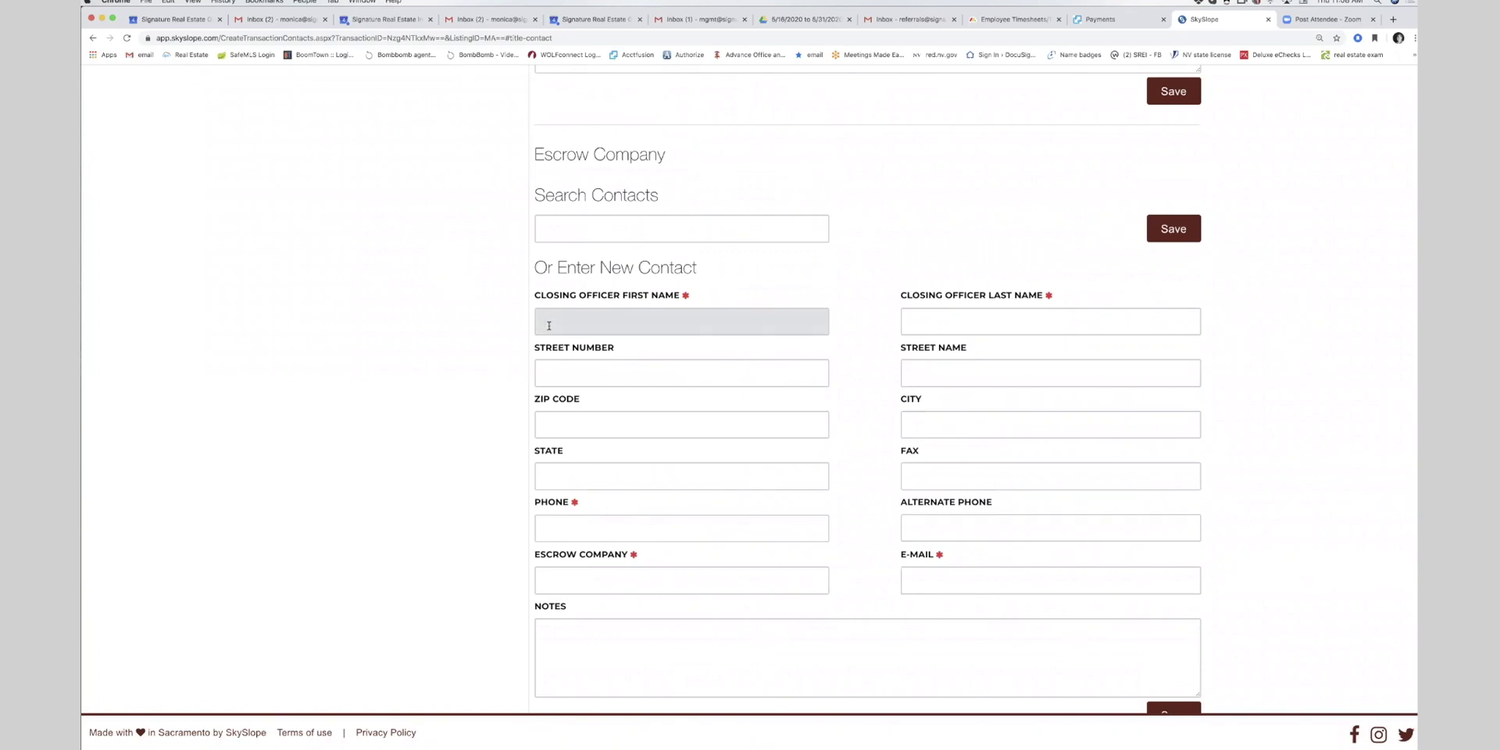
type("Rental")
key("Tab")
type("Tra")
key("BackSpace")
key("BackSpace")
key("BackSpace")
type("Rea")
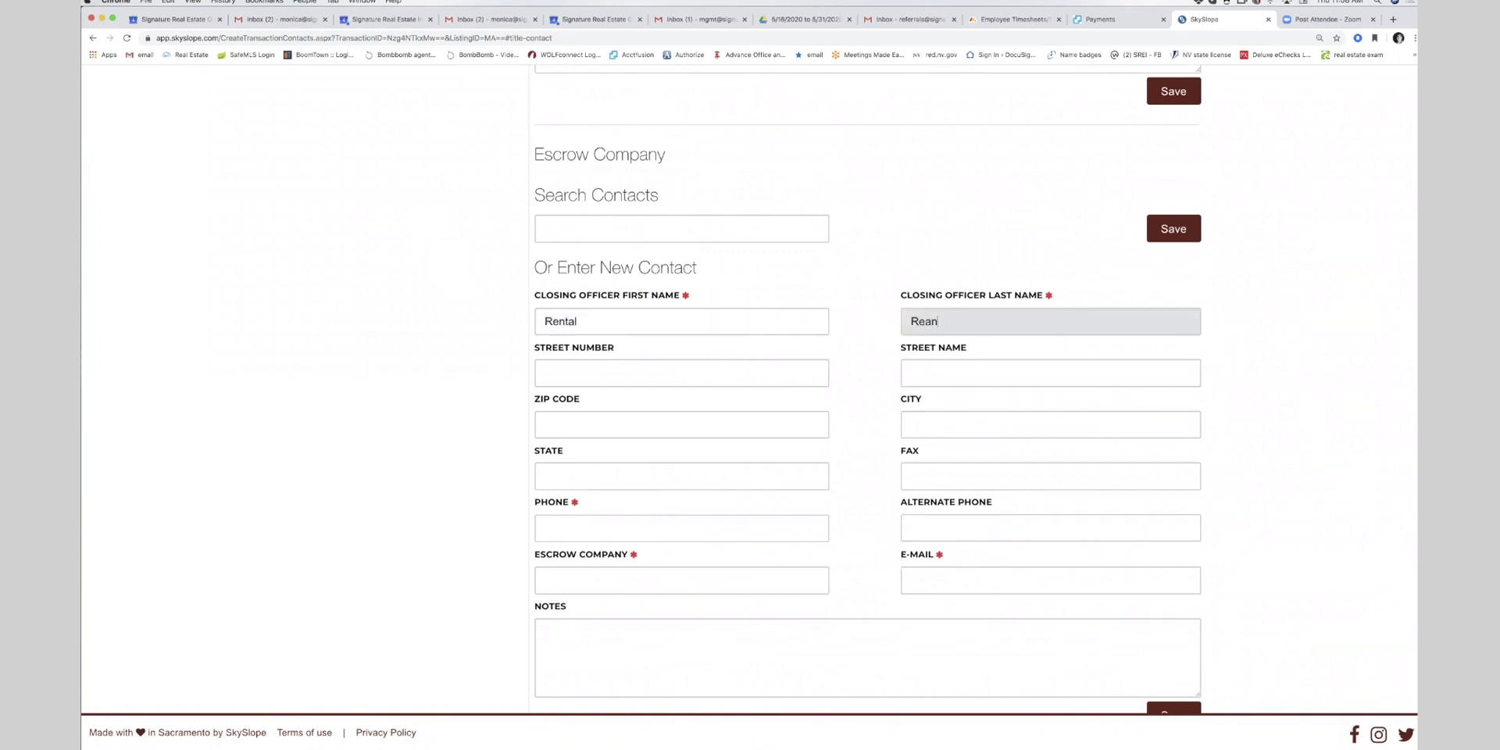
key("BackSpace")
type("ntal")
key("Tab")
type("702-555-5555")
- Set the escrow company name to 'Rental', enter the contact's e-mail, and save the contact
left_click(556, 584)
type("RE")
key("BackSpace")
type("ental")
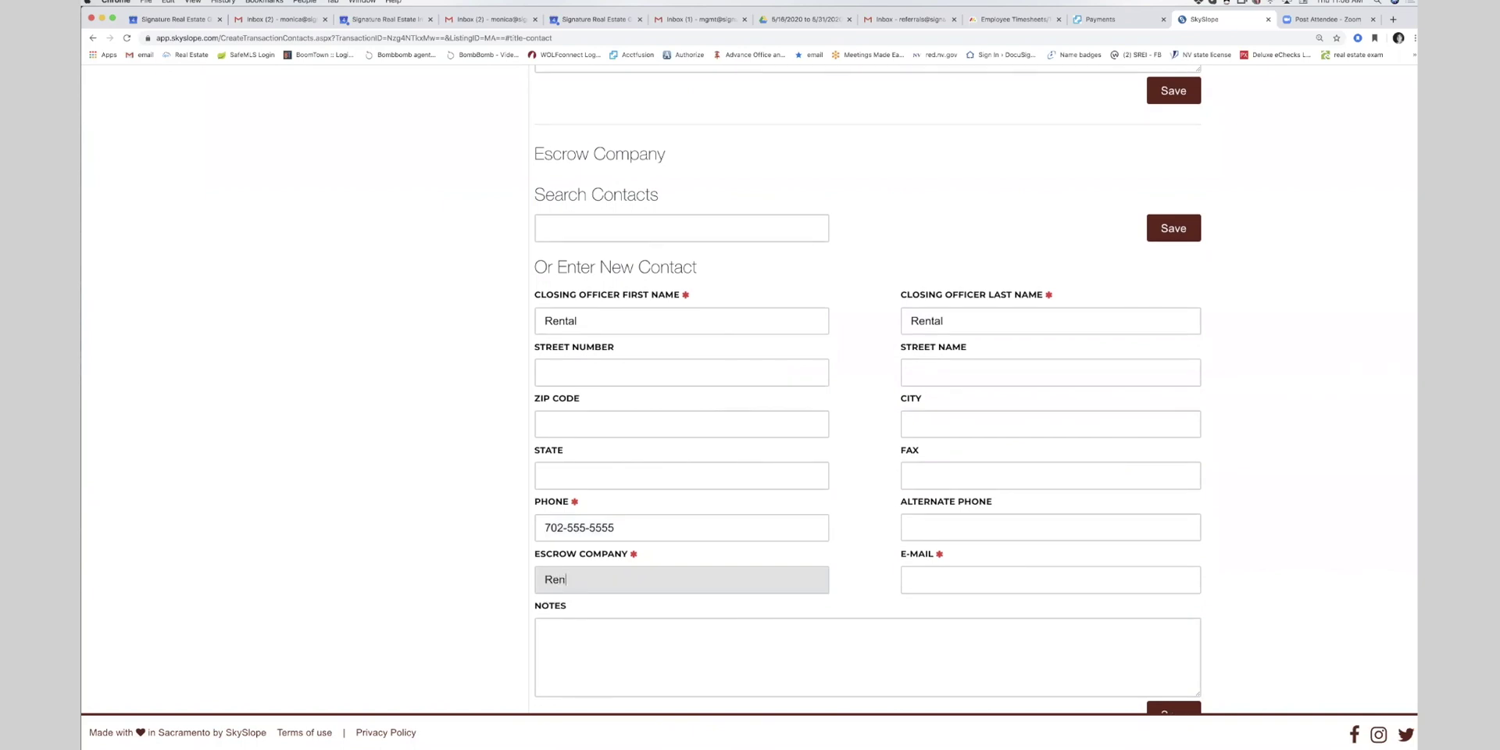
left_click(962, 584)
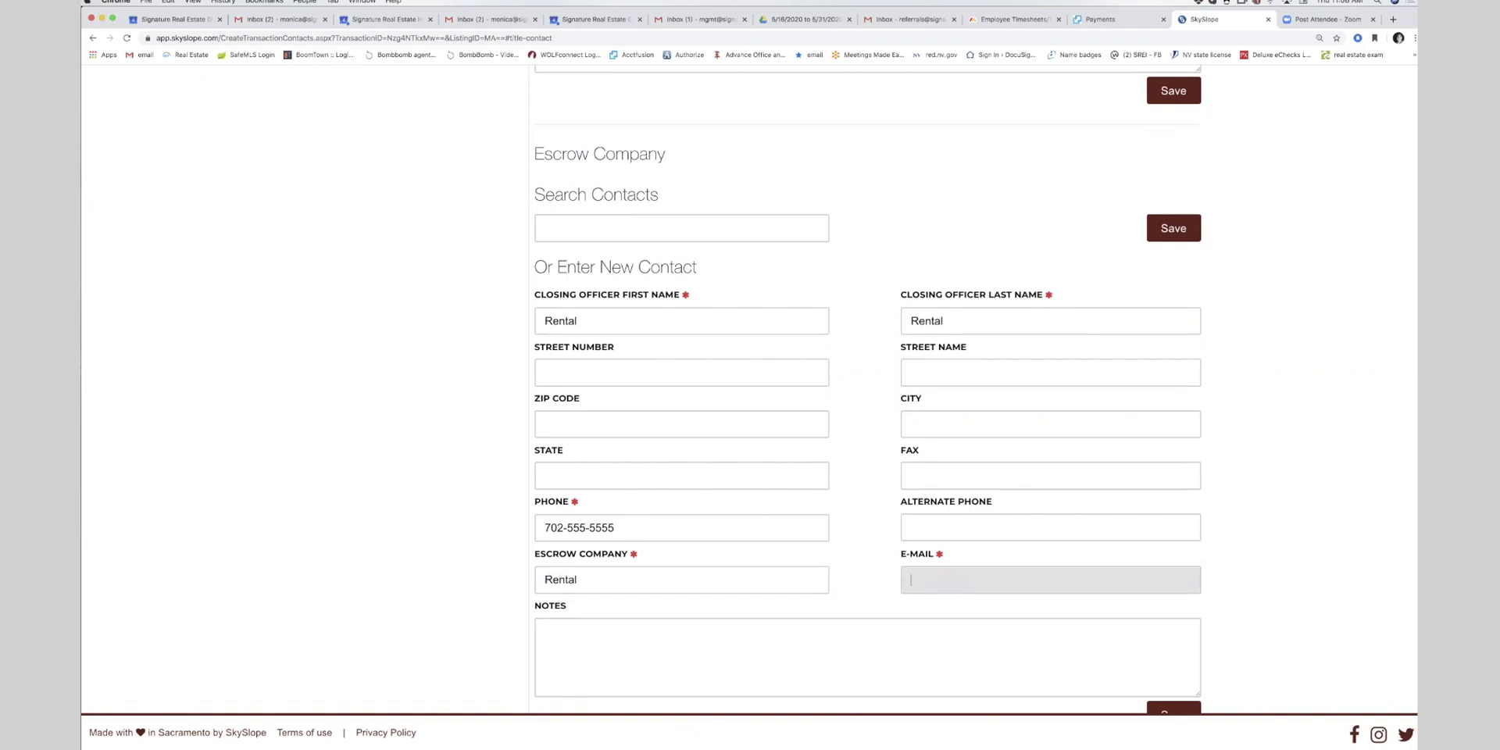
scroll(1179, 437, "down", 1)
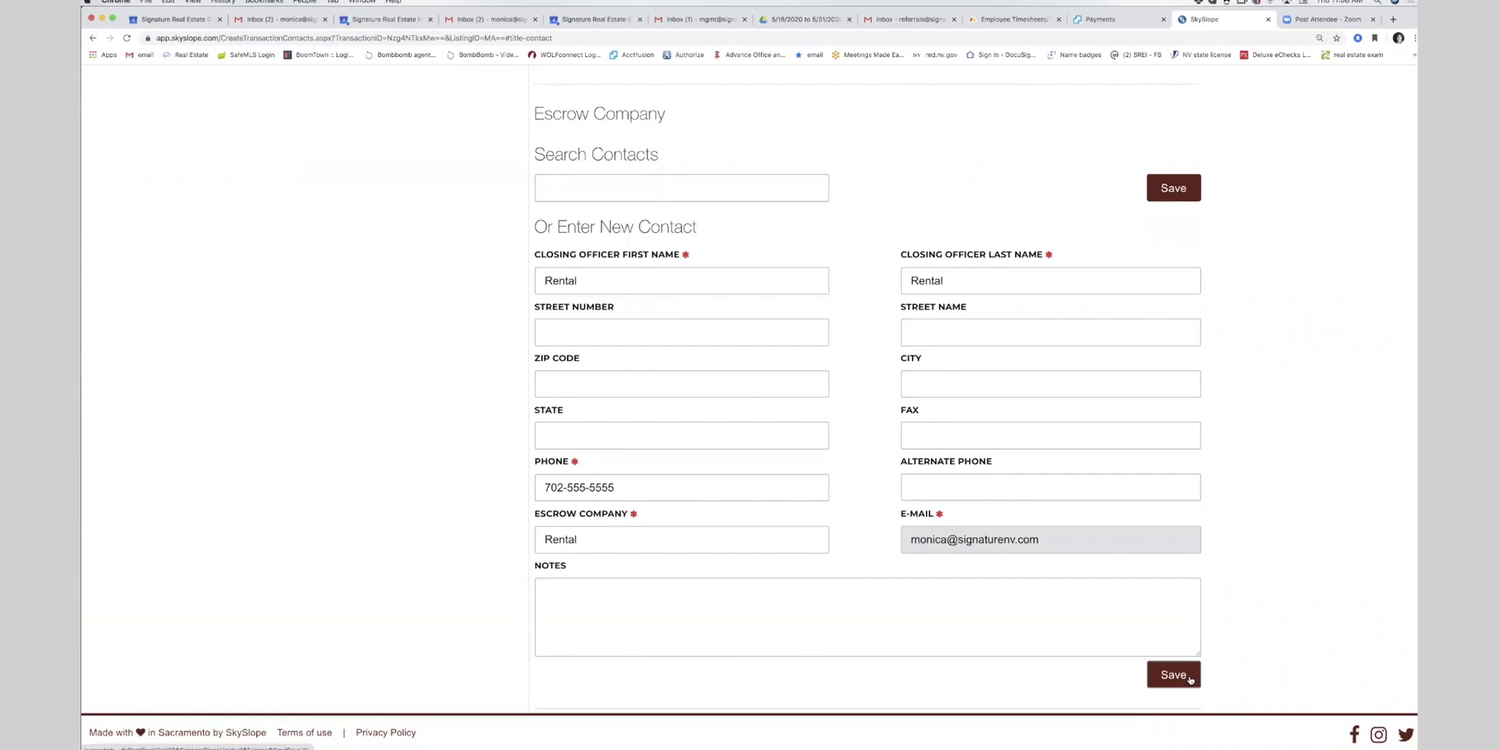
left_click(1188, 677)
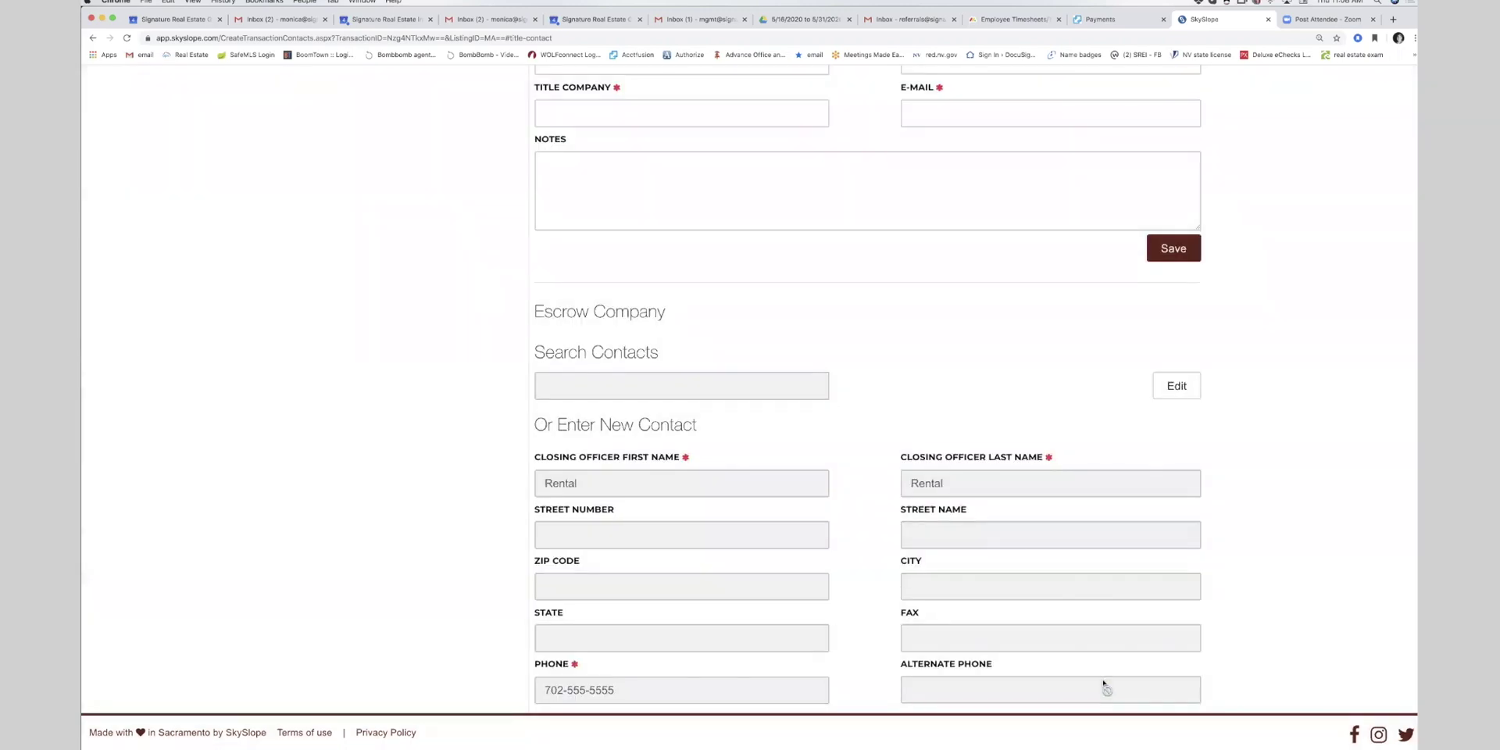
scroll(593, 414, "down", 1)
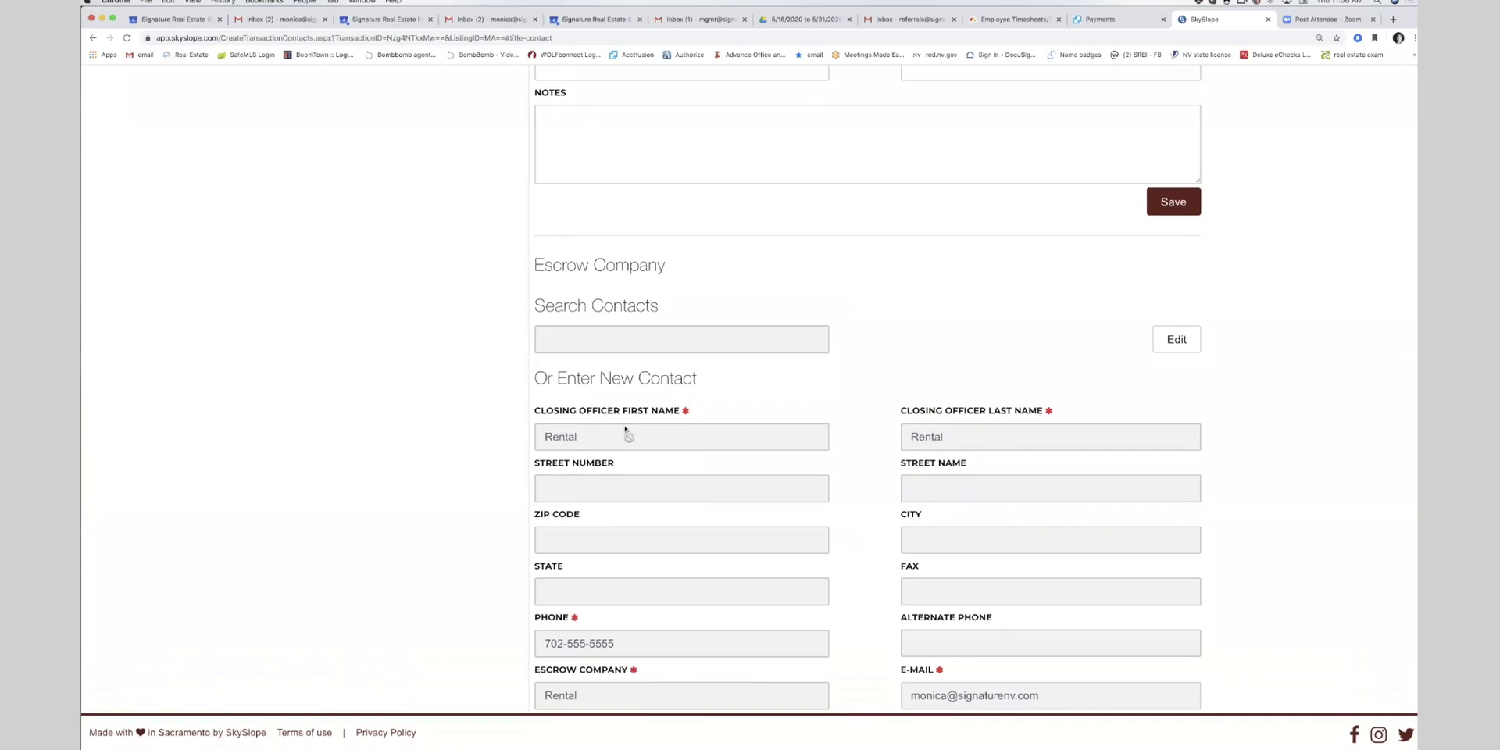
scroll(639, 365, "down", 4)
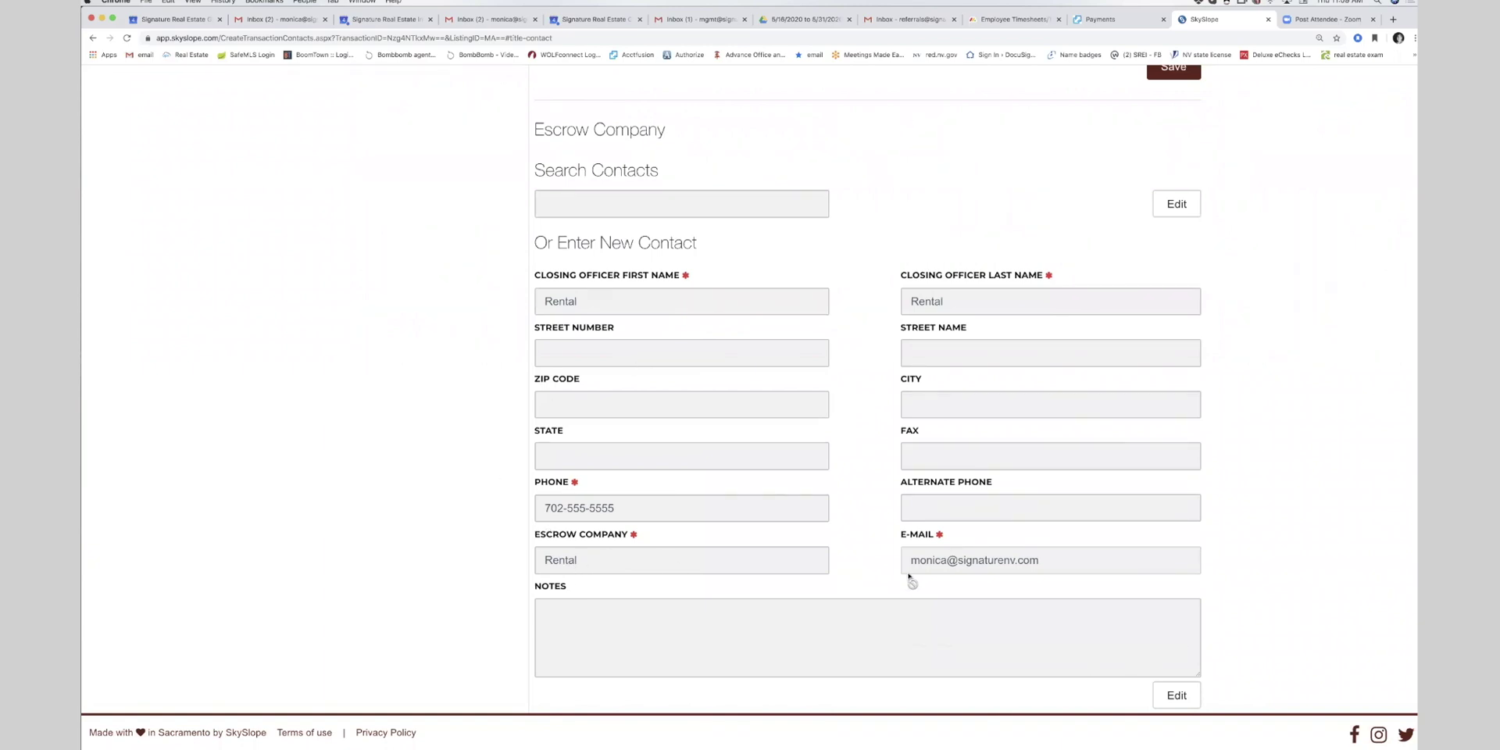
scroll(865, 554, "up", 15)
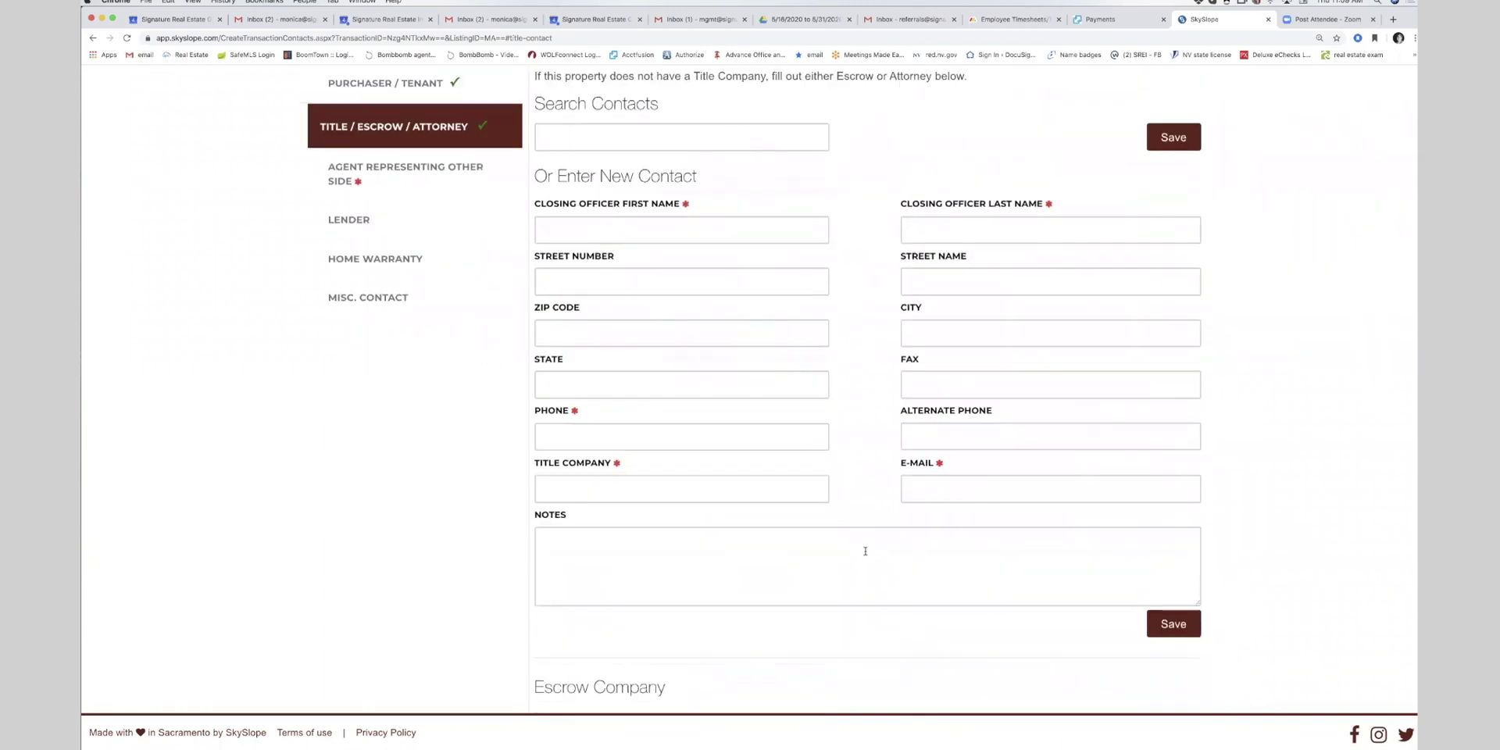
scroll(466, 182, "up", 2)
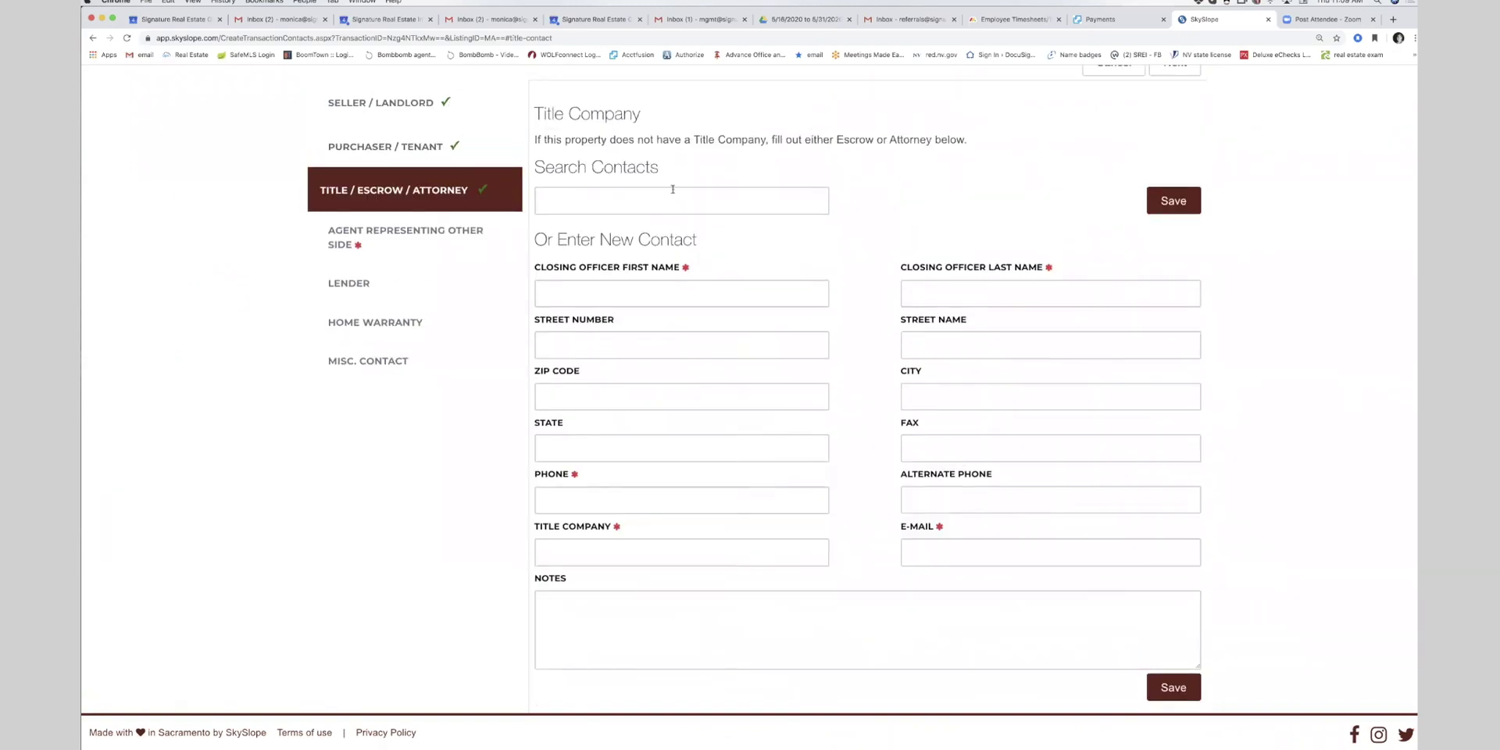
- Enter the other side's agent first and last name, phone number and co-broker company SREG, then save
left_click(376, 235)
left_click(587, 219)
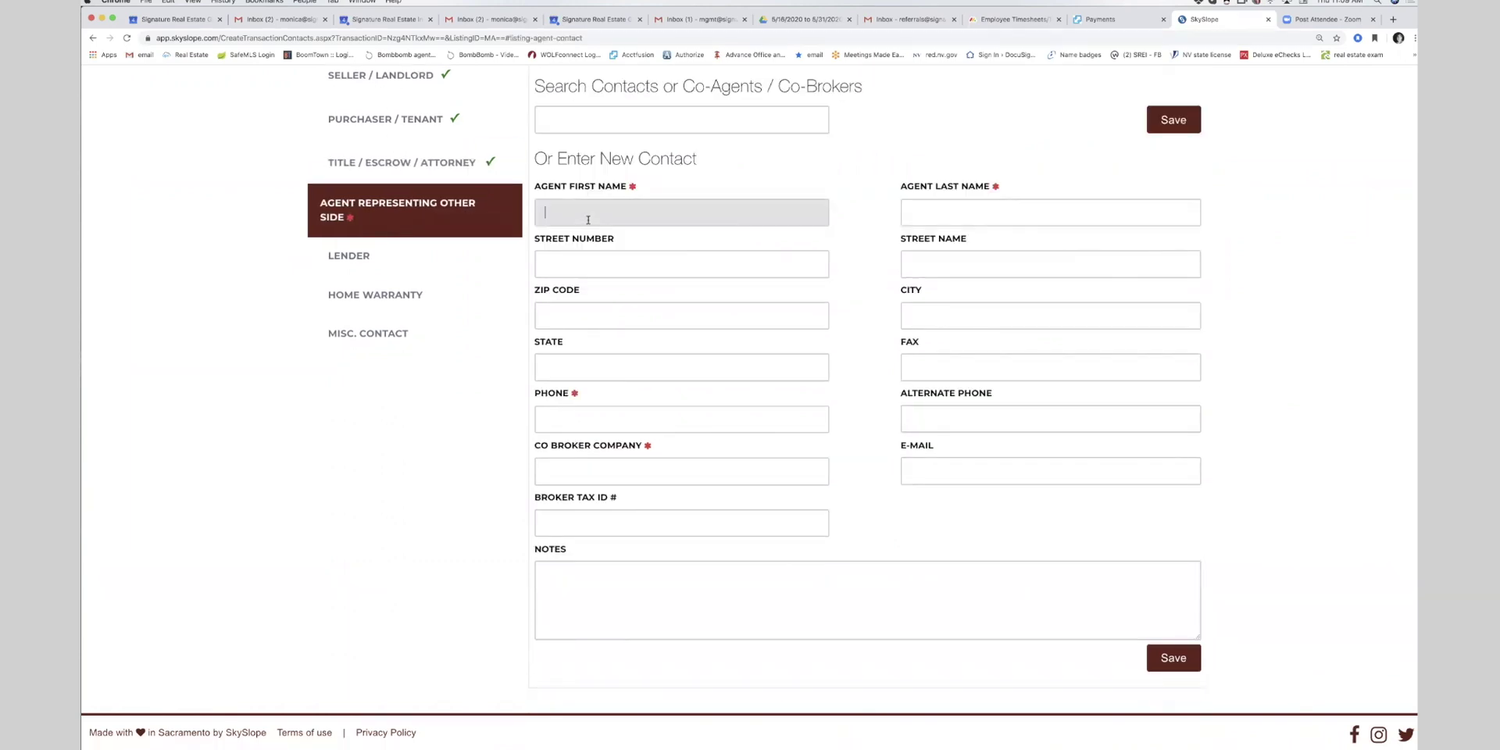
type("Bob")
key("Tab")
type("Smith")
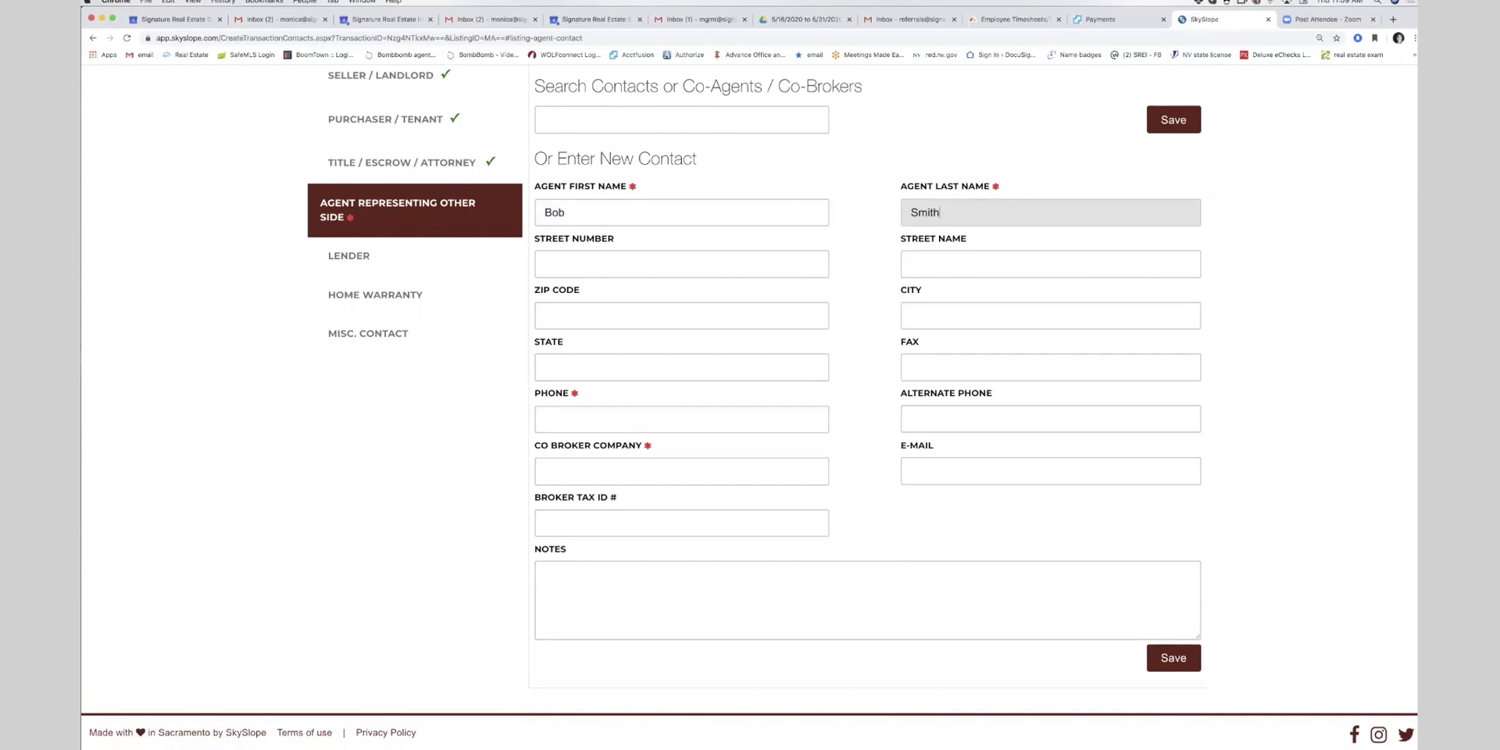
left_click(559, 428)
type("702-555-555")
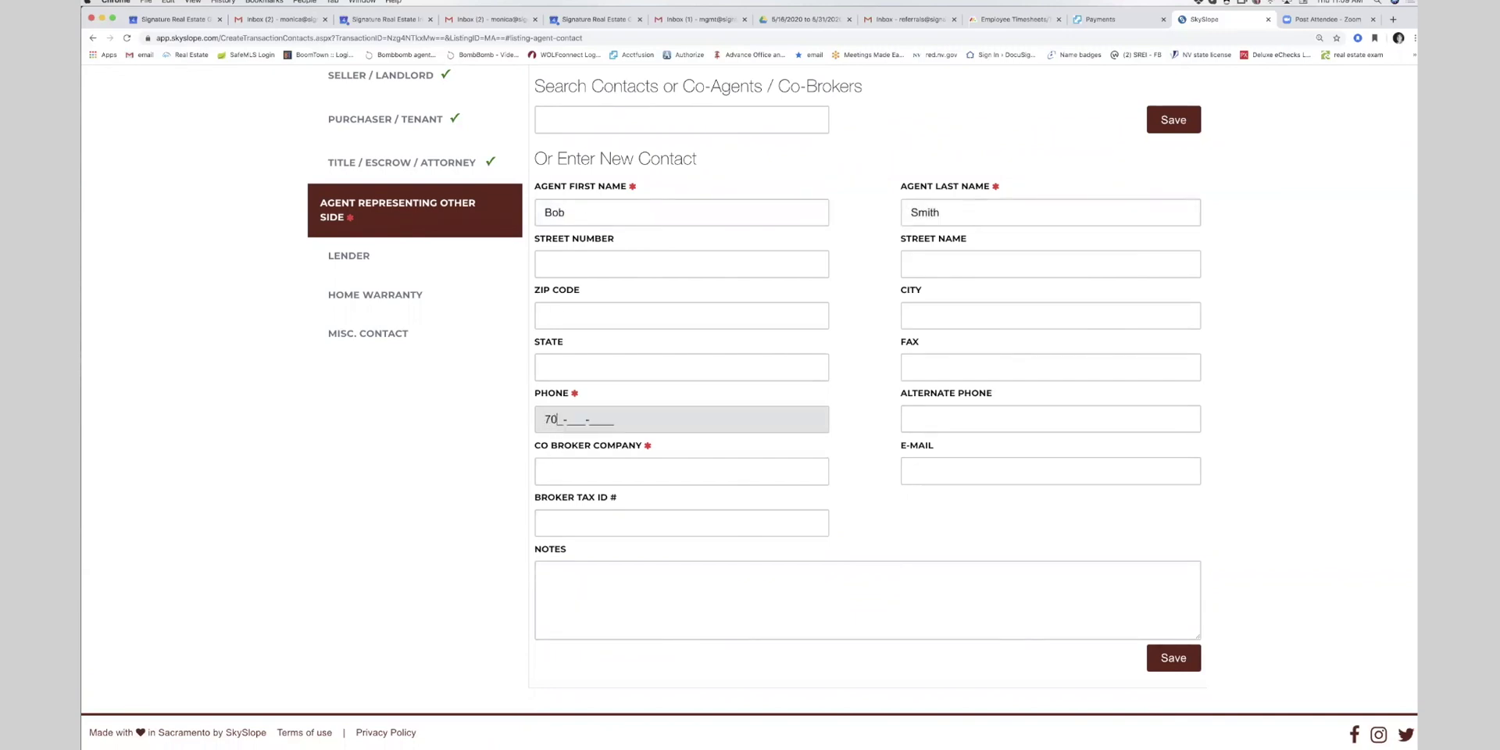
type("5")
left_click(551, 478)
type("Signa")
key("BackSpace")
key("BackSpace")
key("BackSpace")
key("BackSpace")
type("REG")
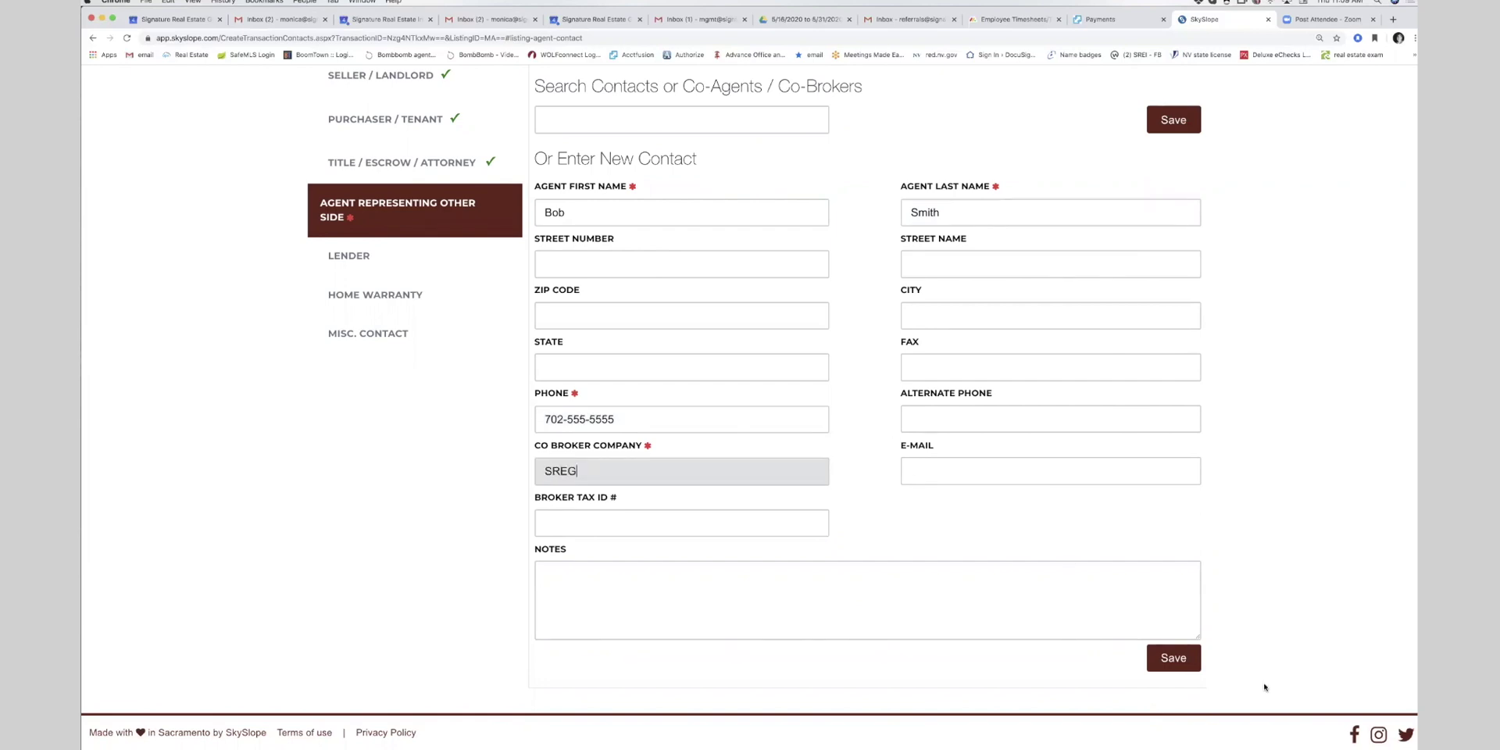
left_click(1187, 666)
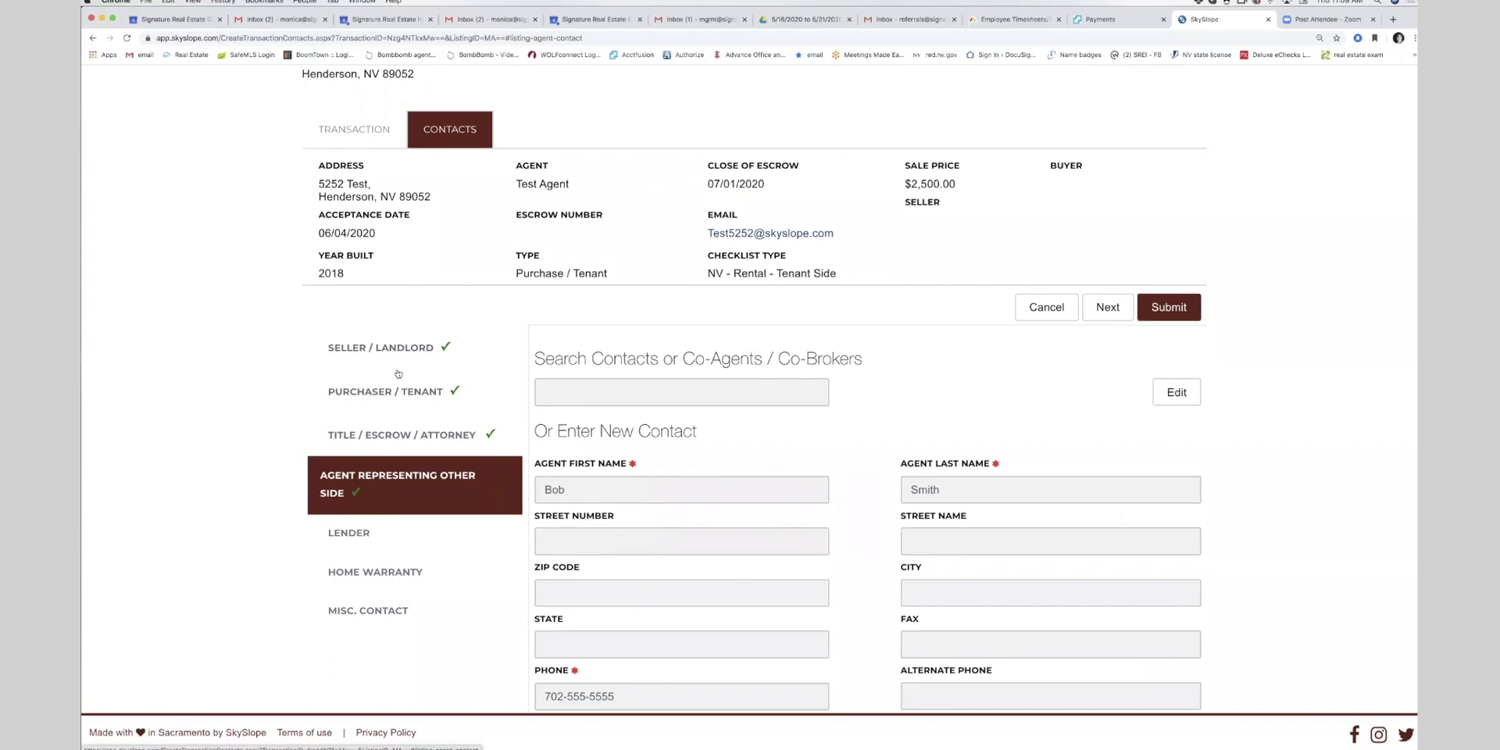
- Submit the contacts, dismiss the deposits announcement, and submit a $300.00 sale commission
left_click(1182, 318)
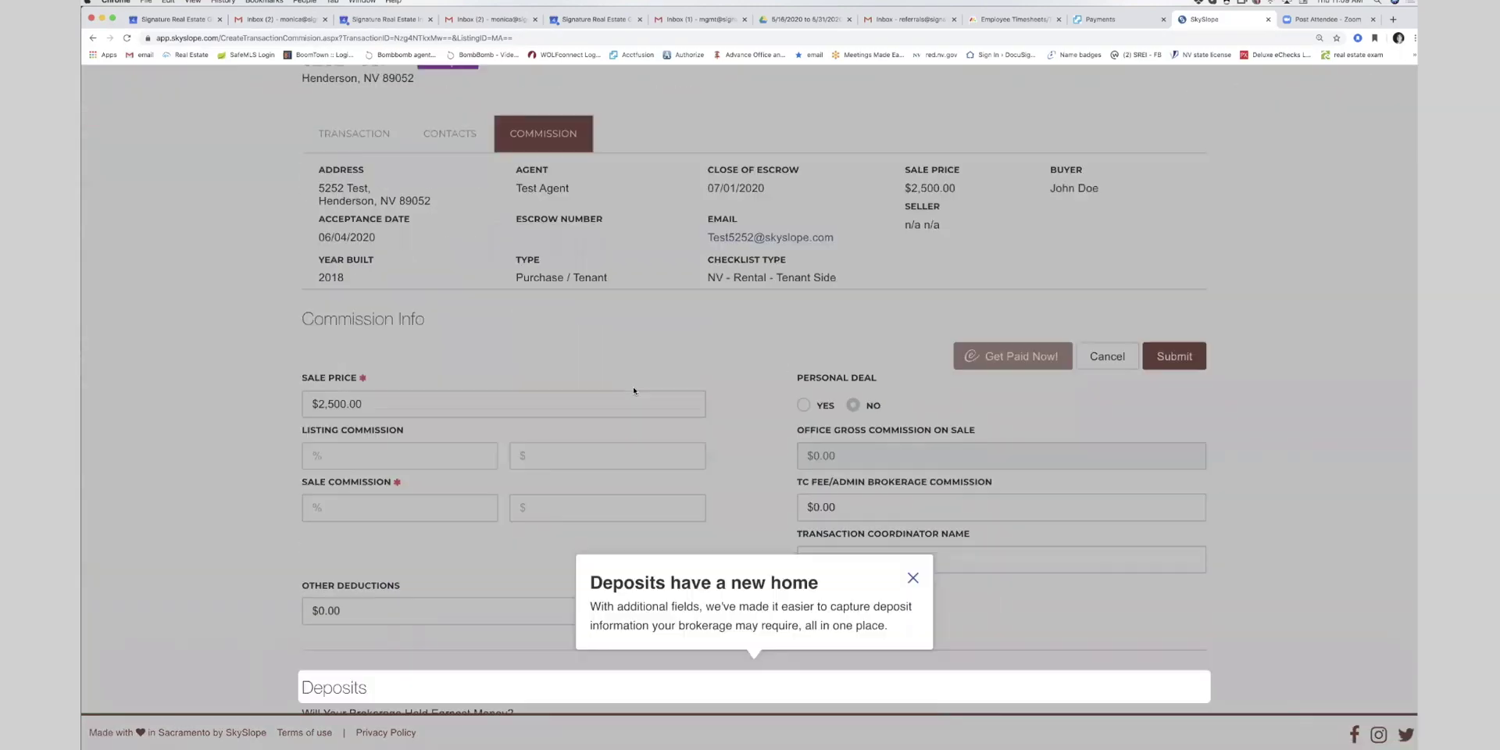
left_click(912, 294)
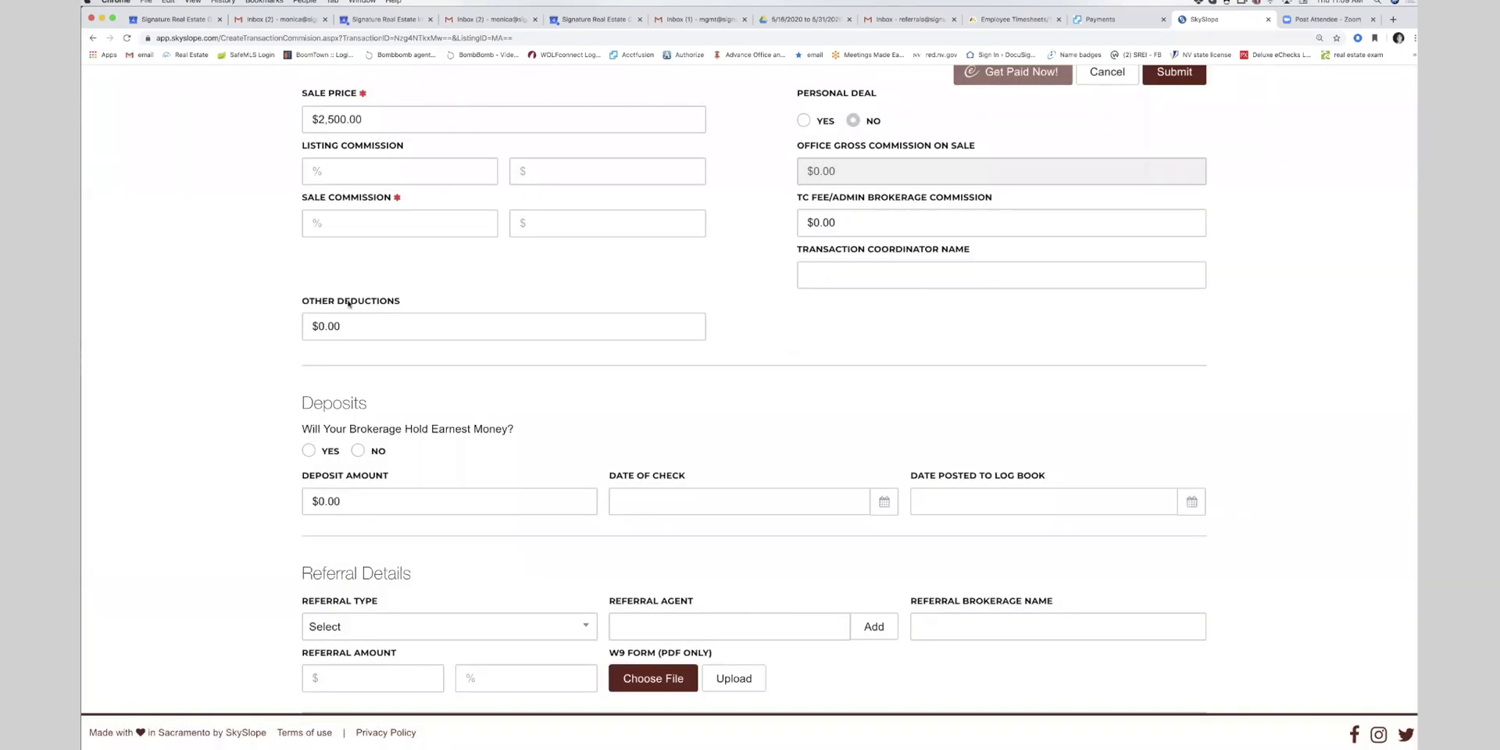
scroll(337, 574, "up", 1)
scroll(362, 472, "up", 3)
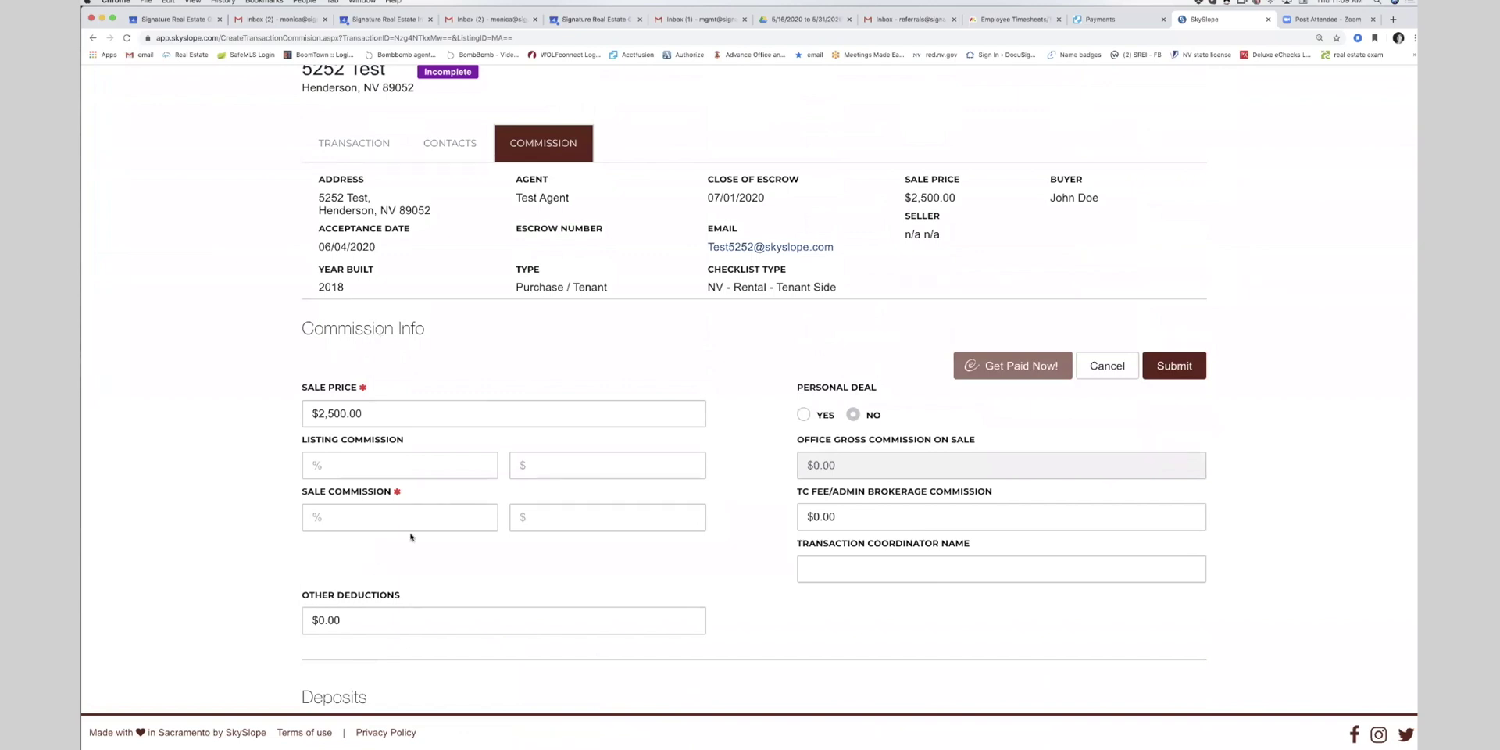
left_click(531, 517)
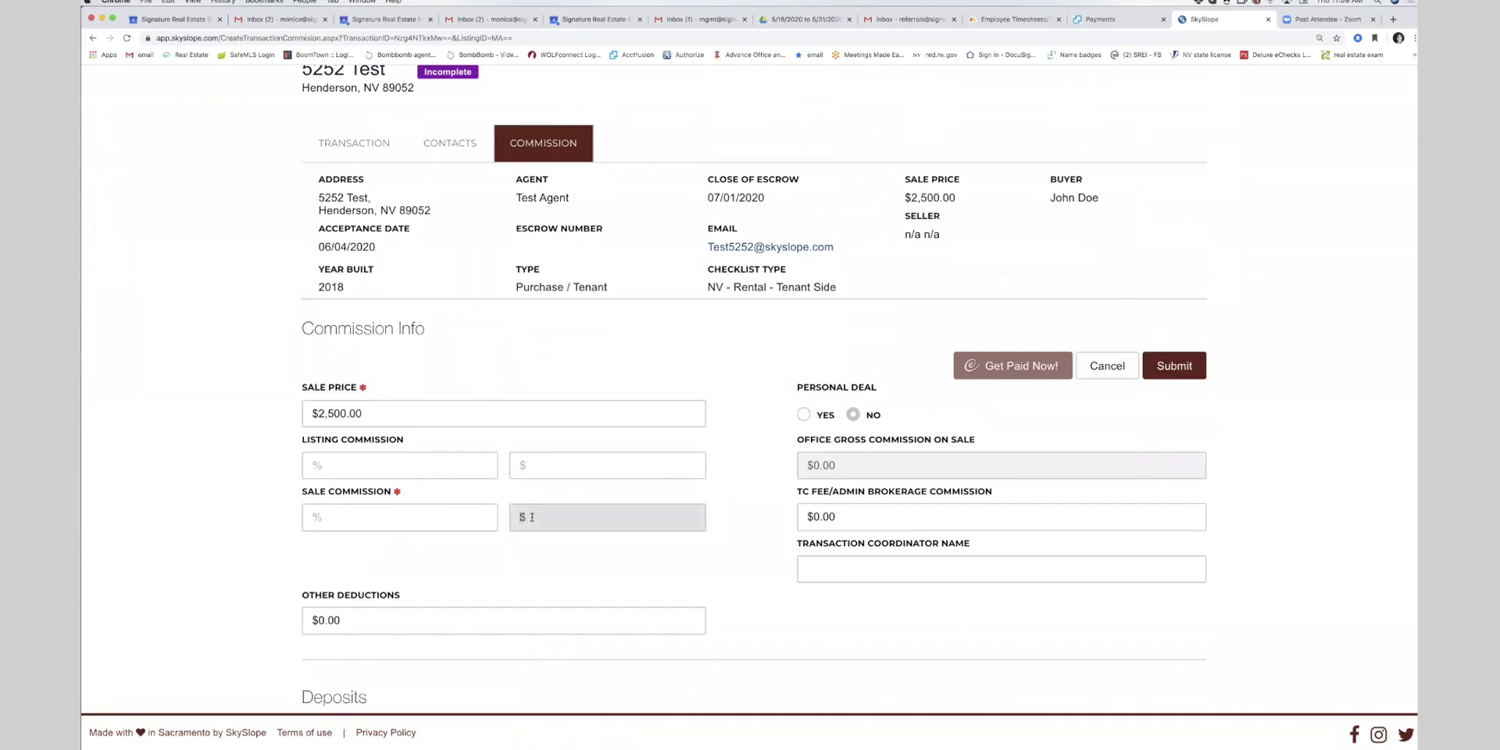
type("300")
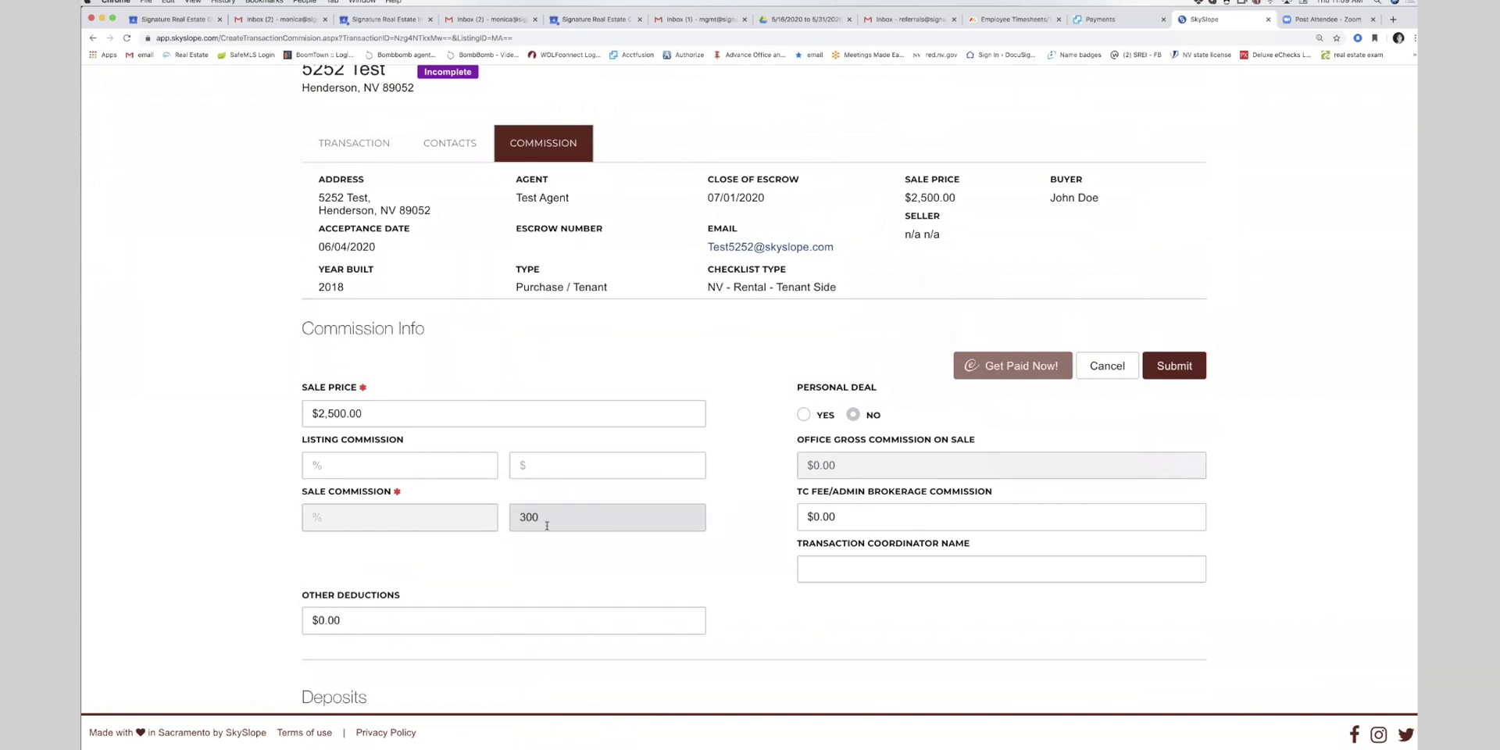
left_click(566, 545)
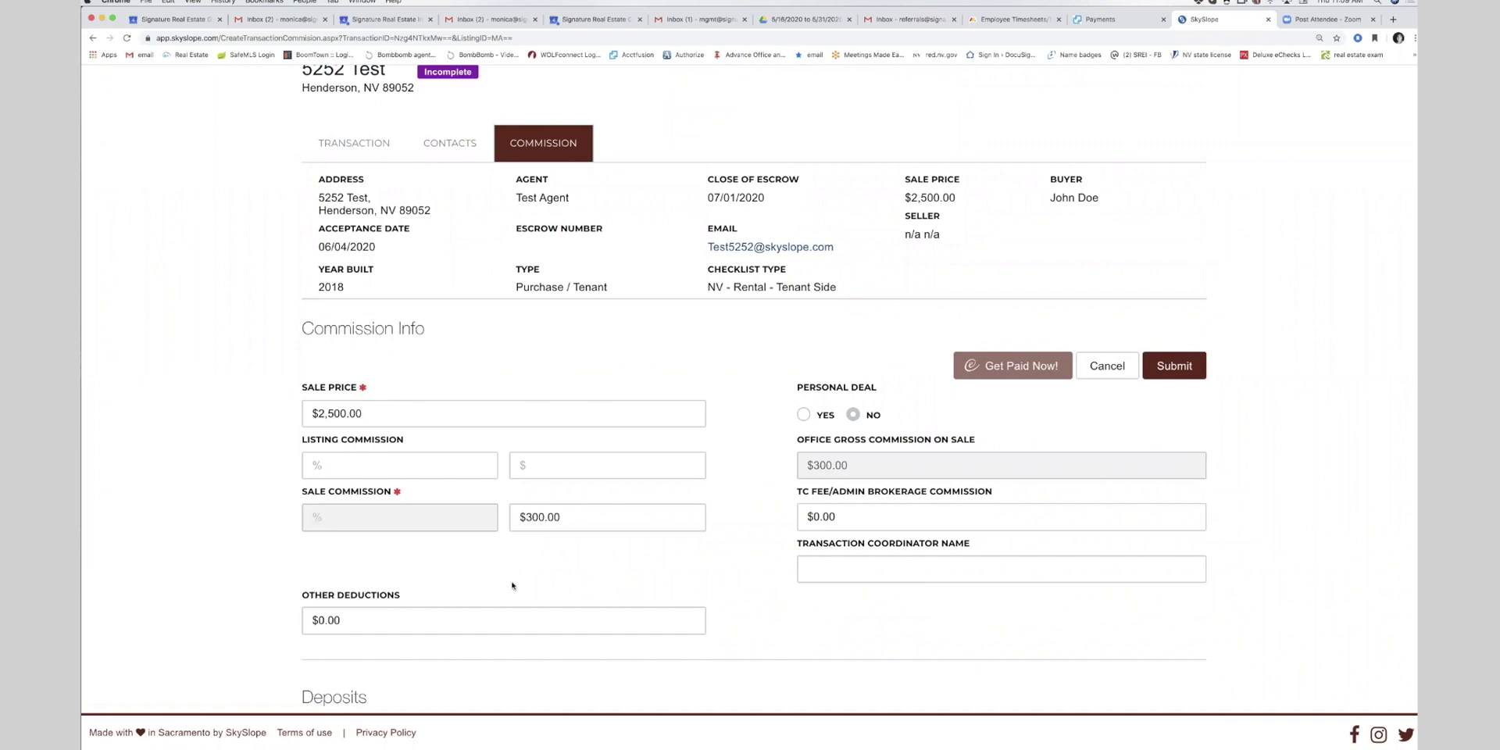
left_click(1195, 367)
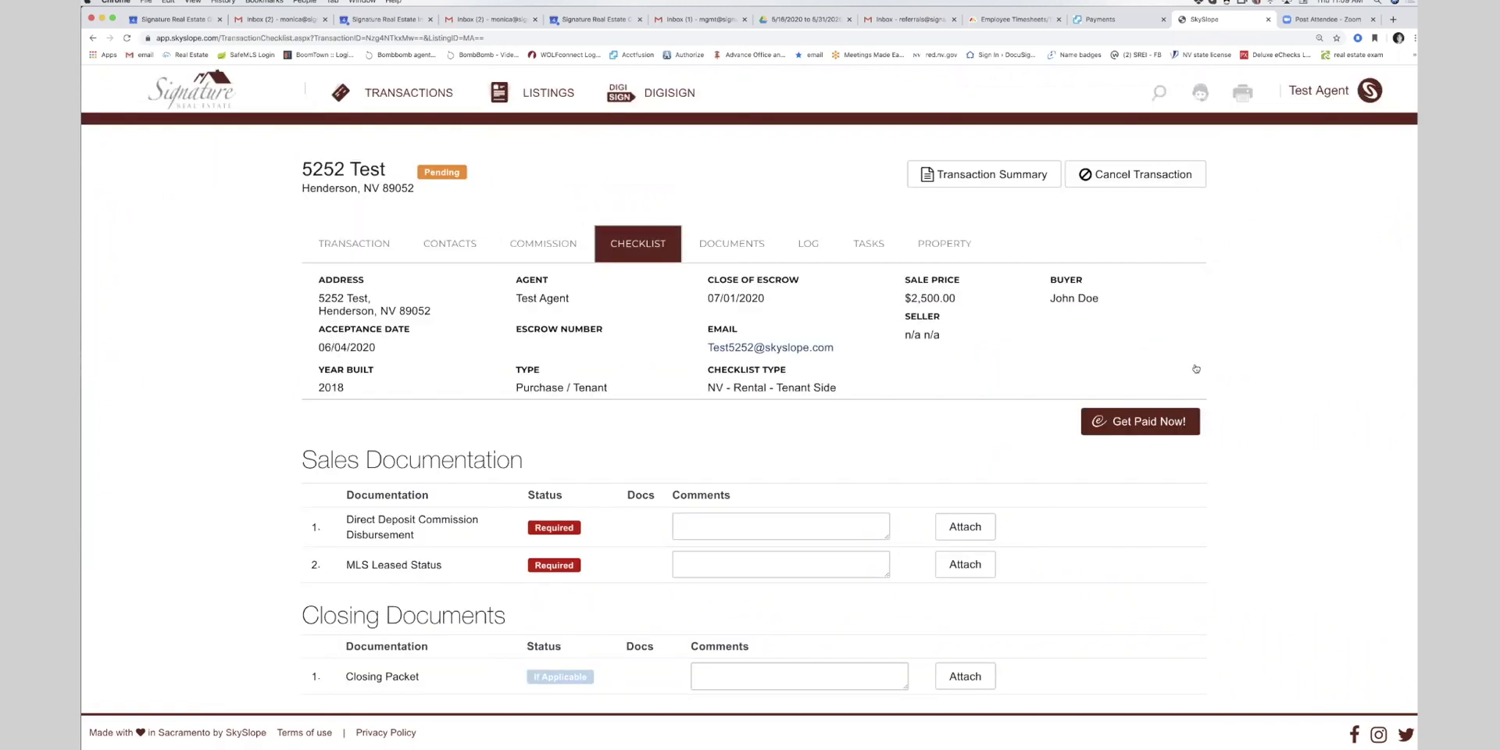
- Scroll down the 5252 Test checklist to review the required sales and closing documents
scroll(597, 471, "down", 2)
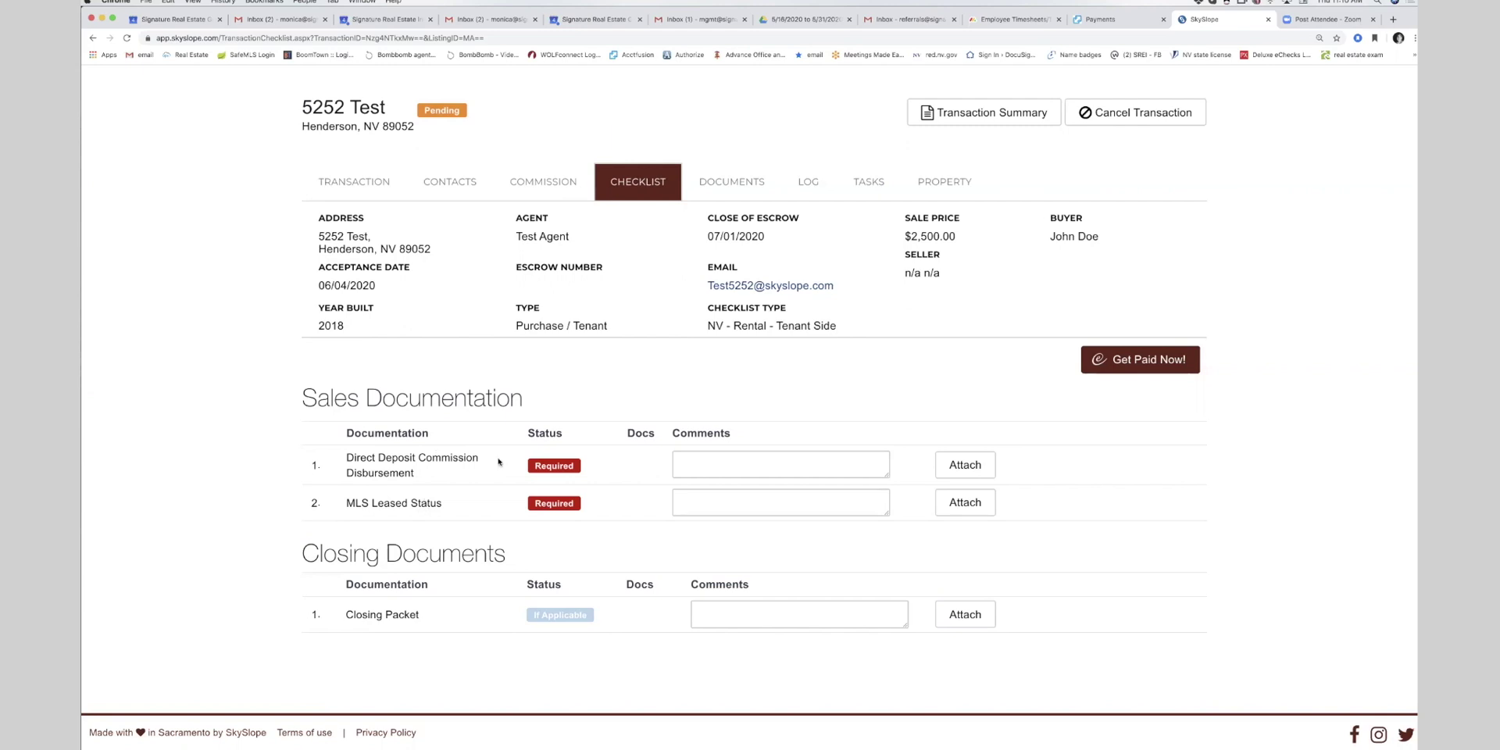
- Upload the SOCIAL MEDIA and MARKETING POLICY PDF from Documents > Training Docs to Direct Deposit Commission Disbursement
left_click(966, 465)
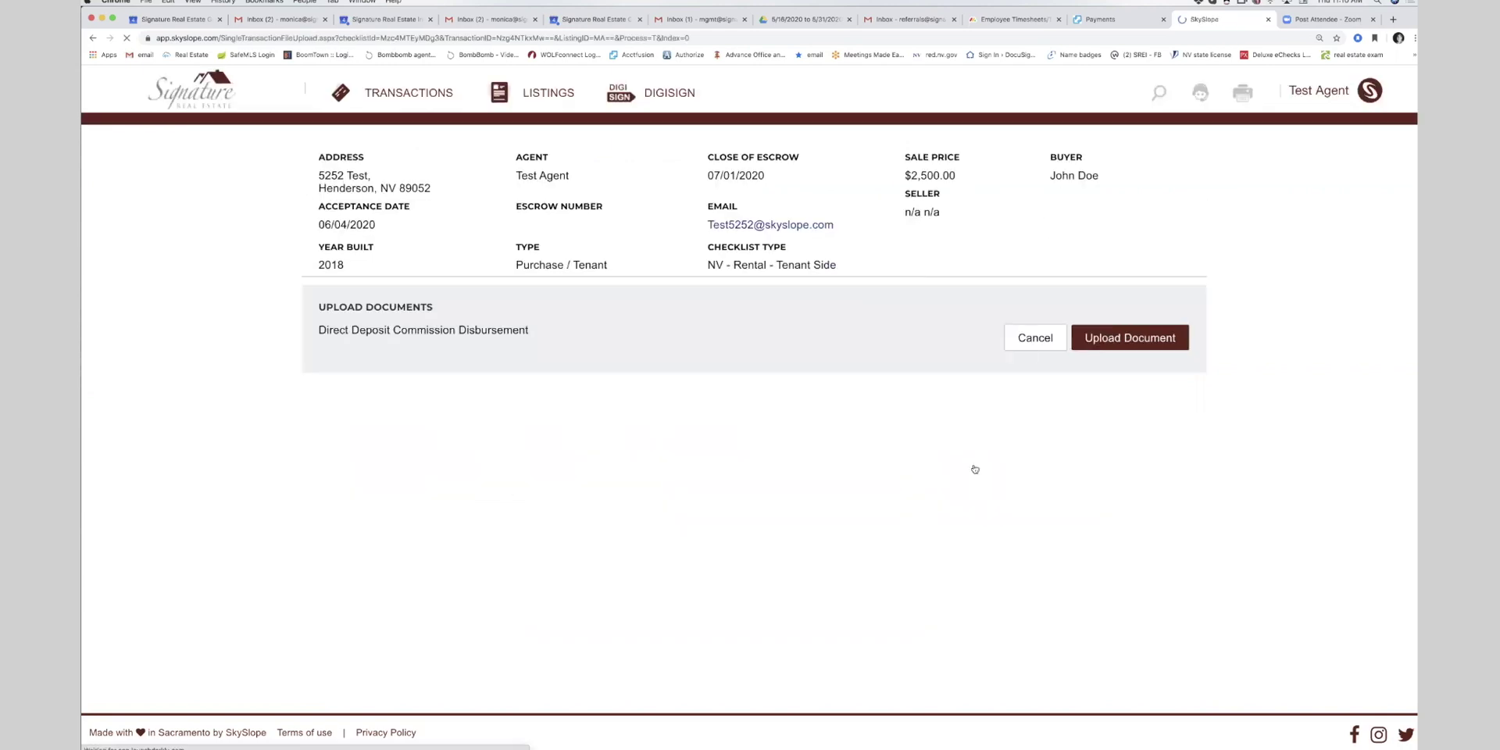
left_click(1114, 338)
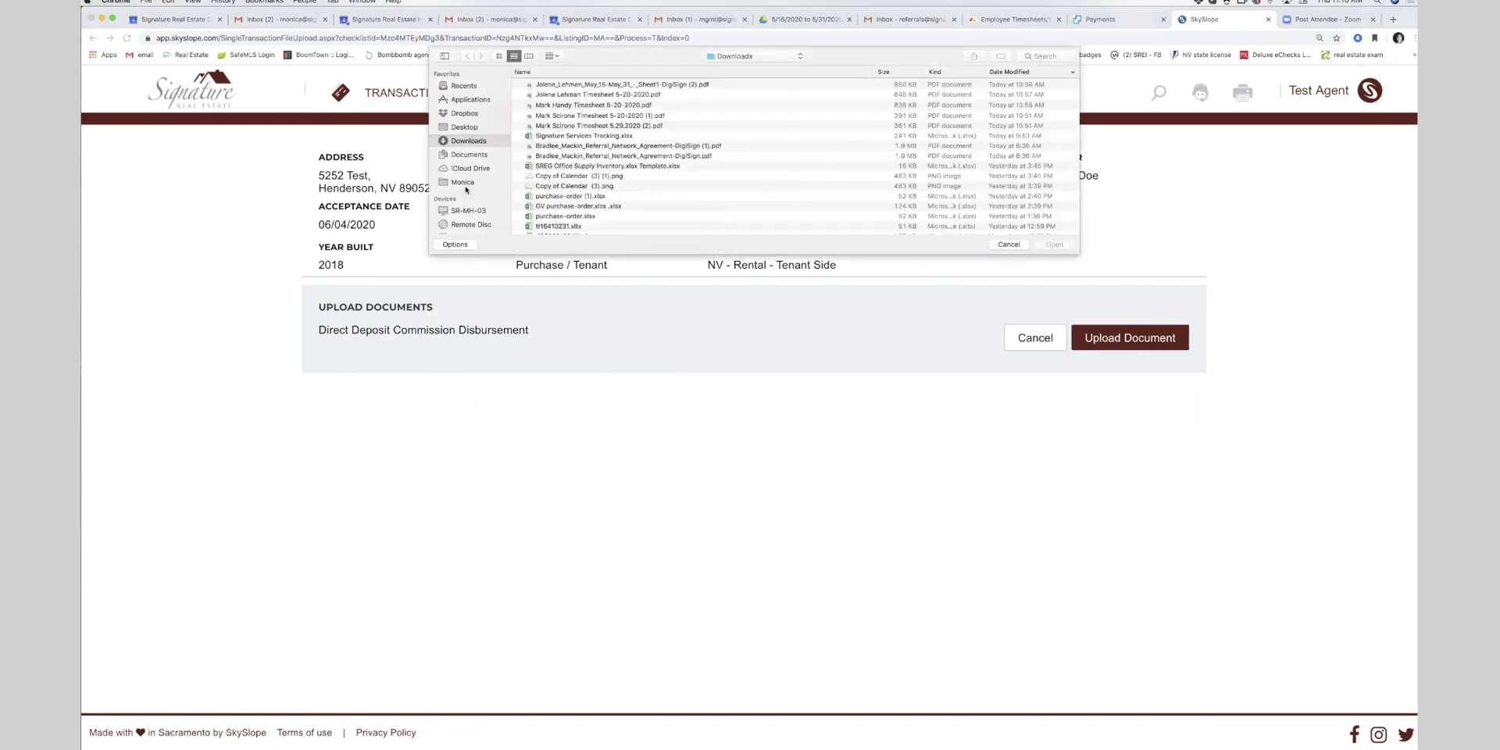
left_click(465, 155)
scroll(547, 146, "down", 5)
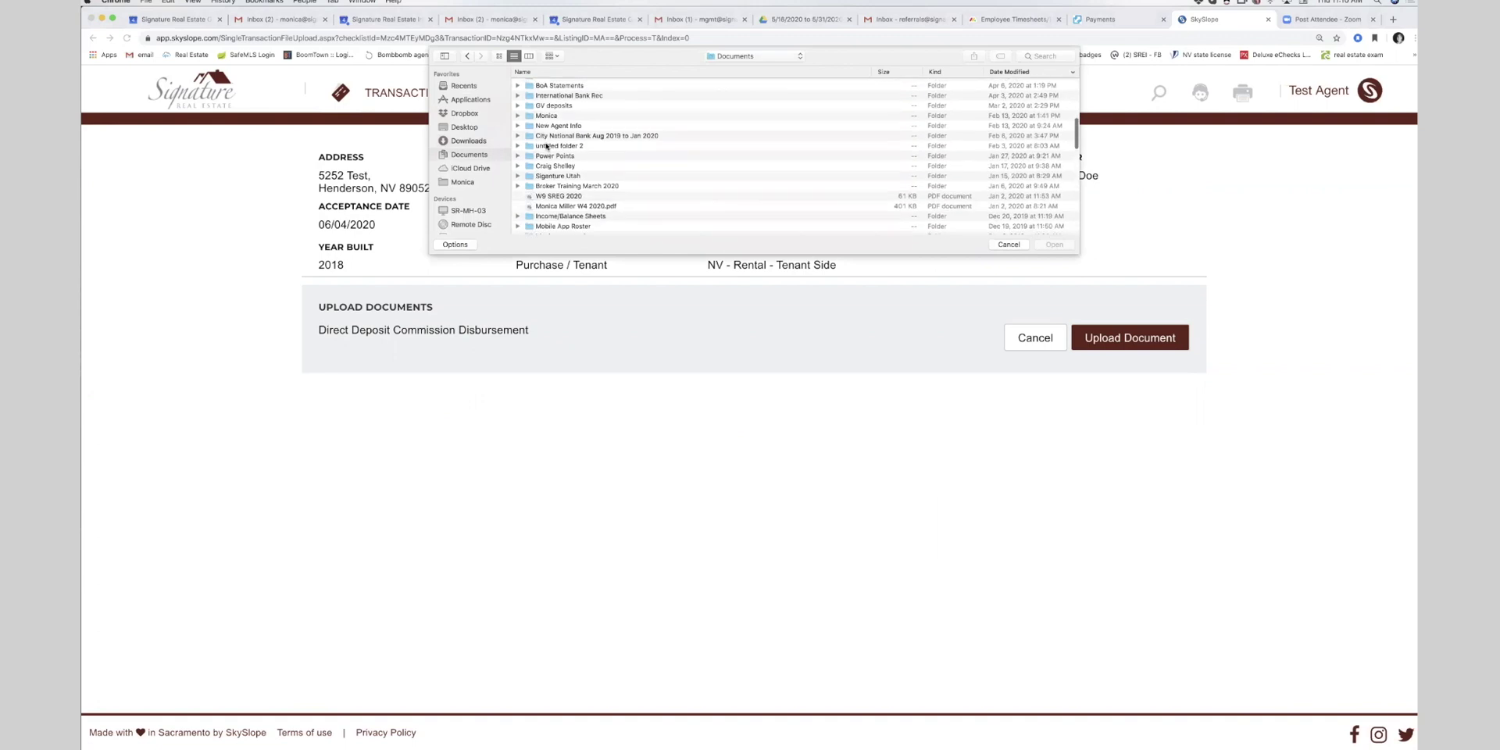
left_click(522, 71)
scroll(602, 168, "up", 2)
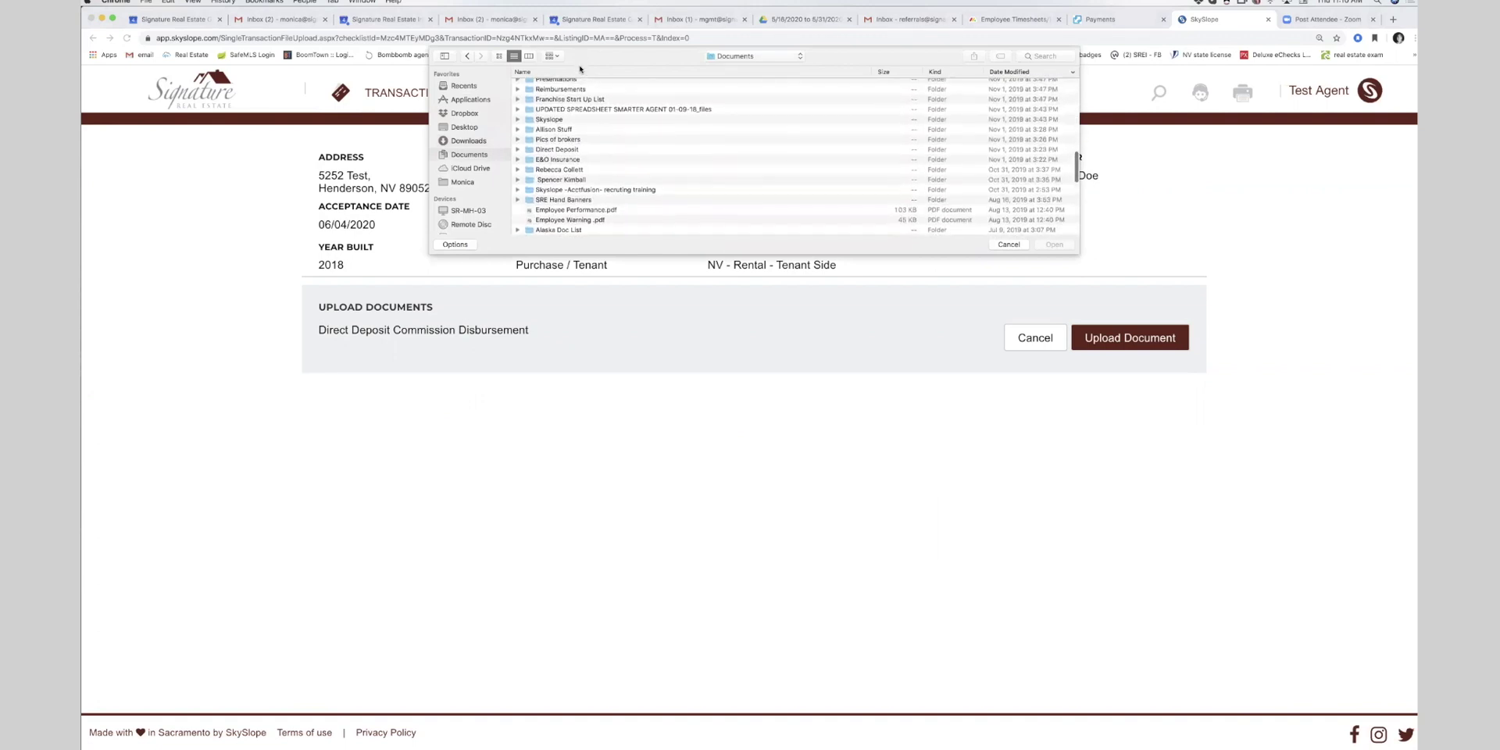
scroll(602, 168, "down", 10)
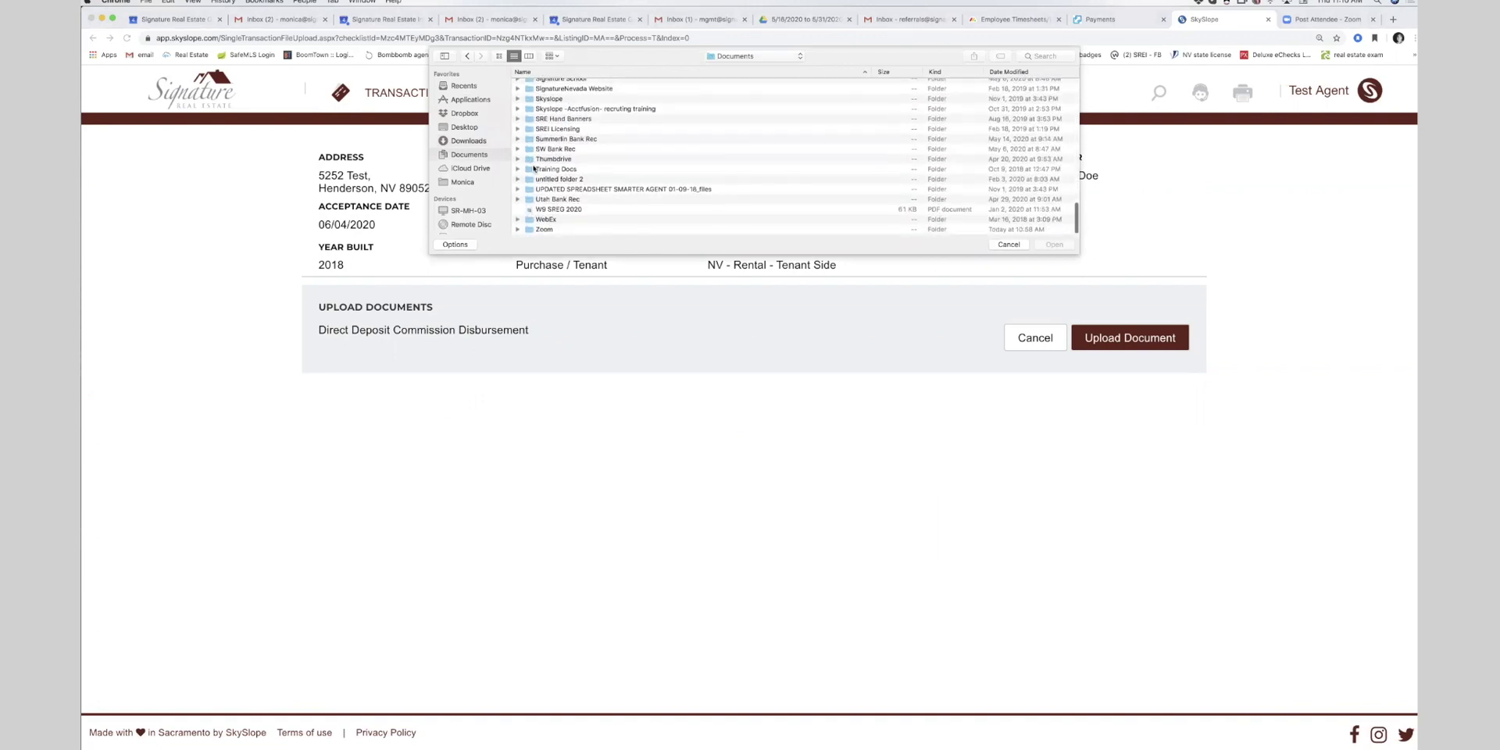
double_click(550, 168)
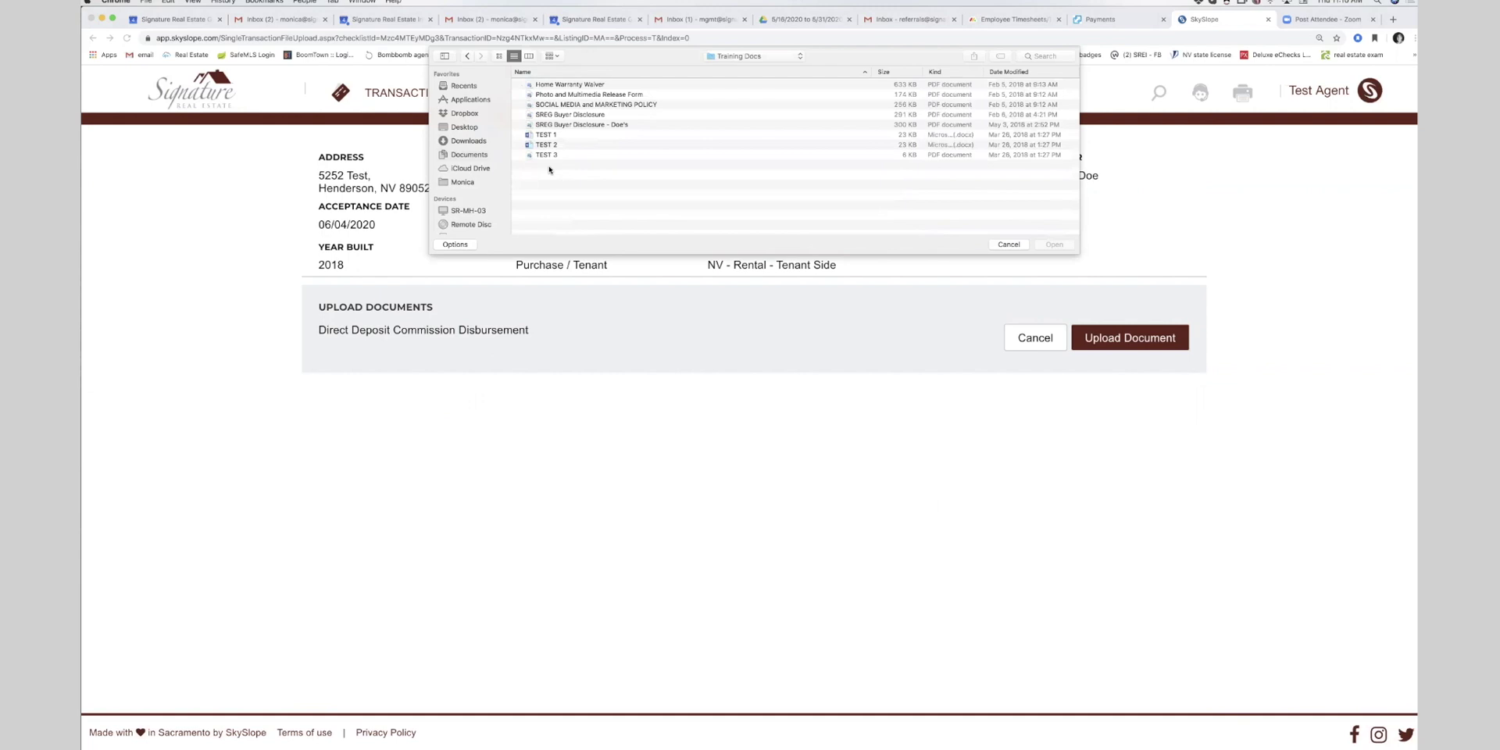
double_click(551, 105)
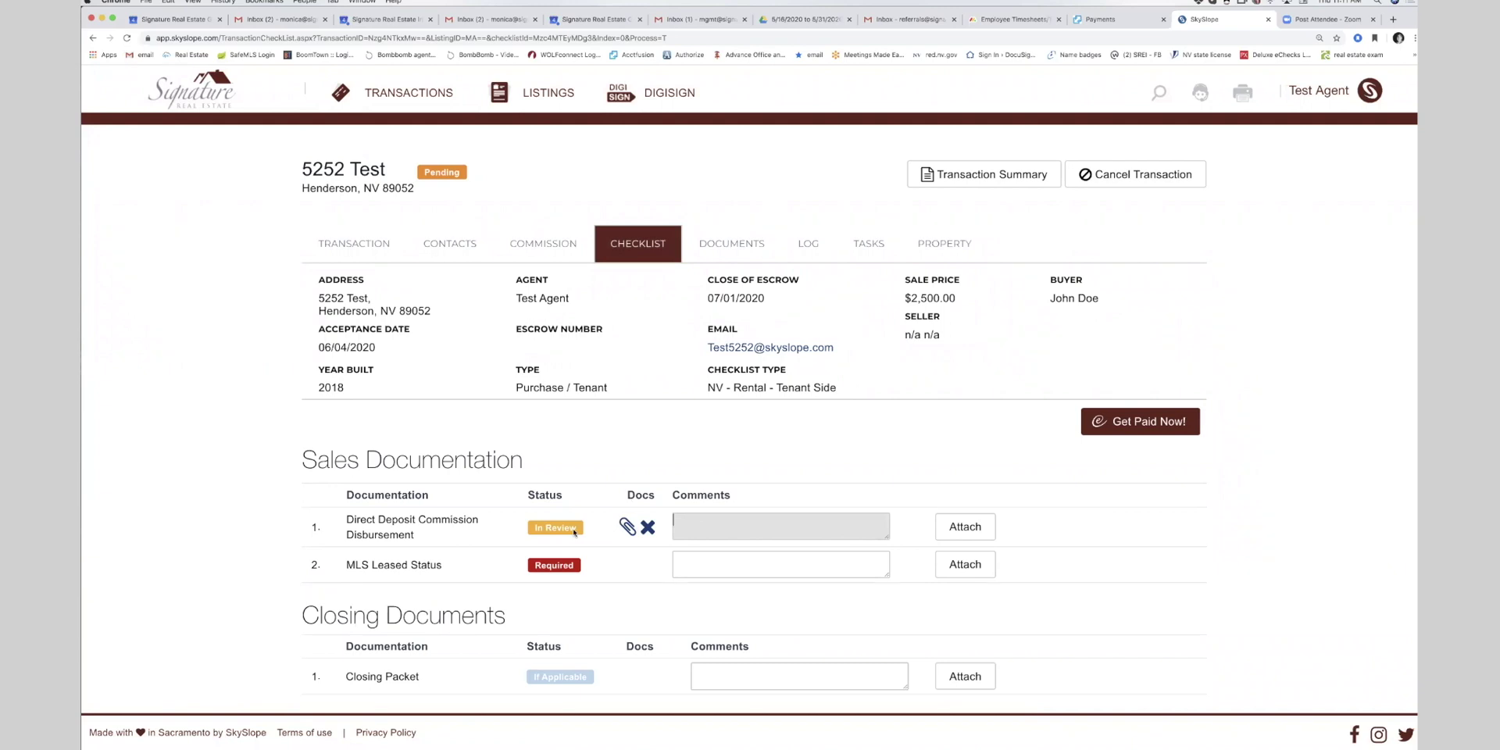
- Upload the same marketing policy PDF to MLS Leased Status
left_click(964, 564)
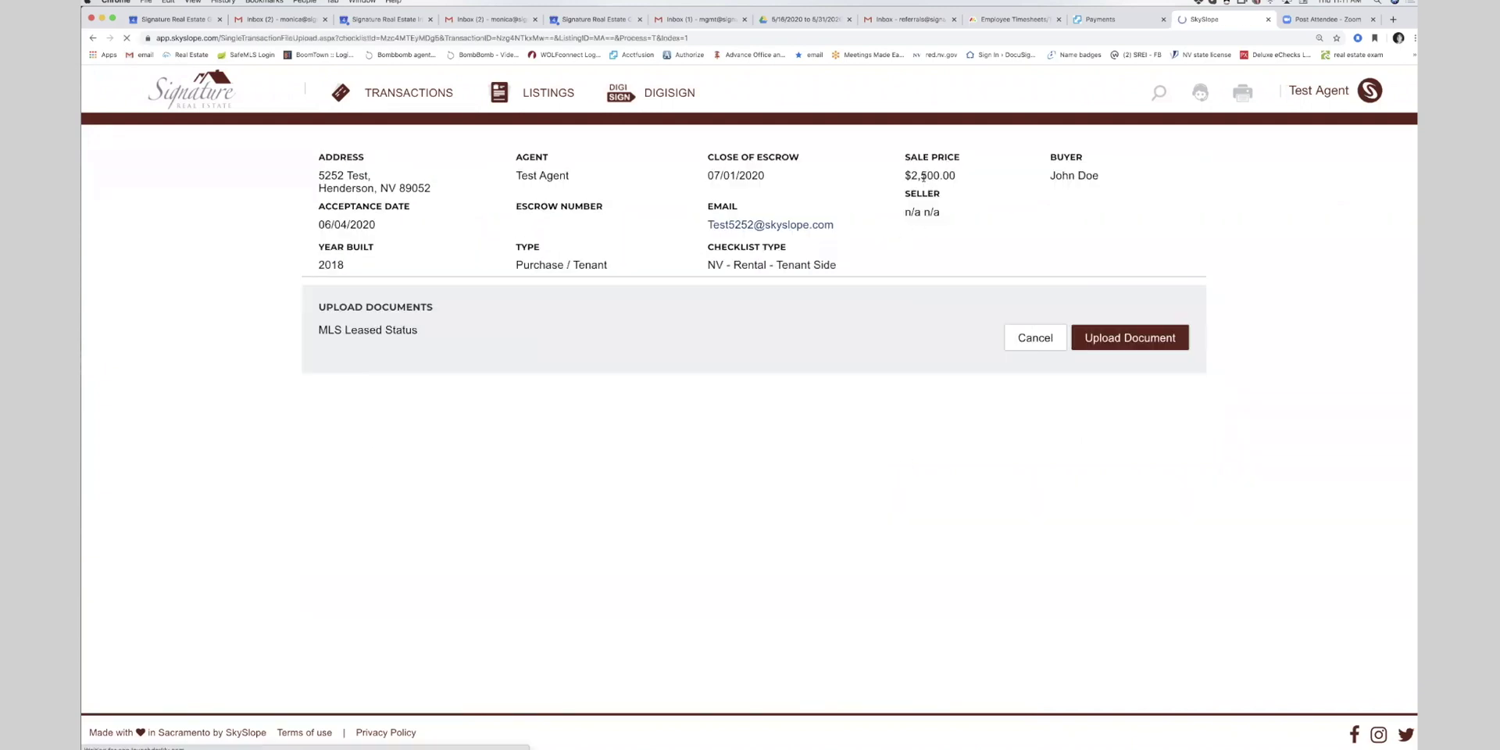
left_click(1130, 337)
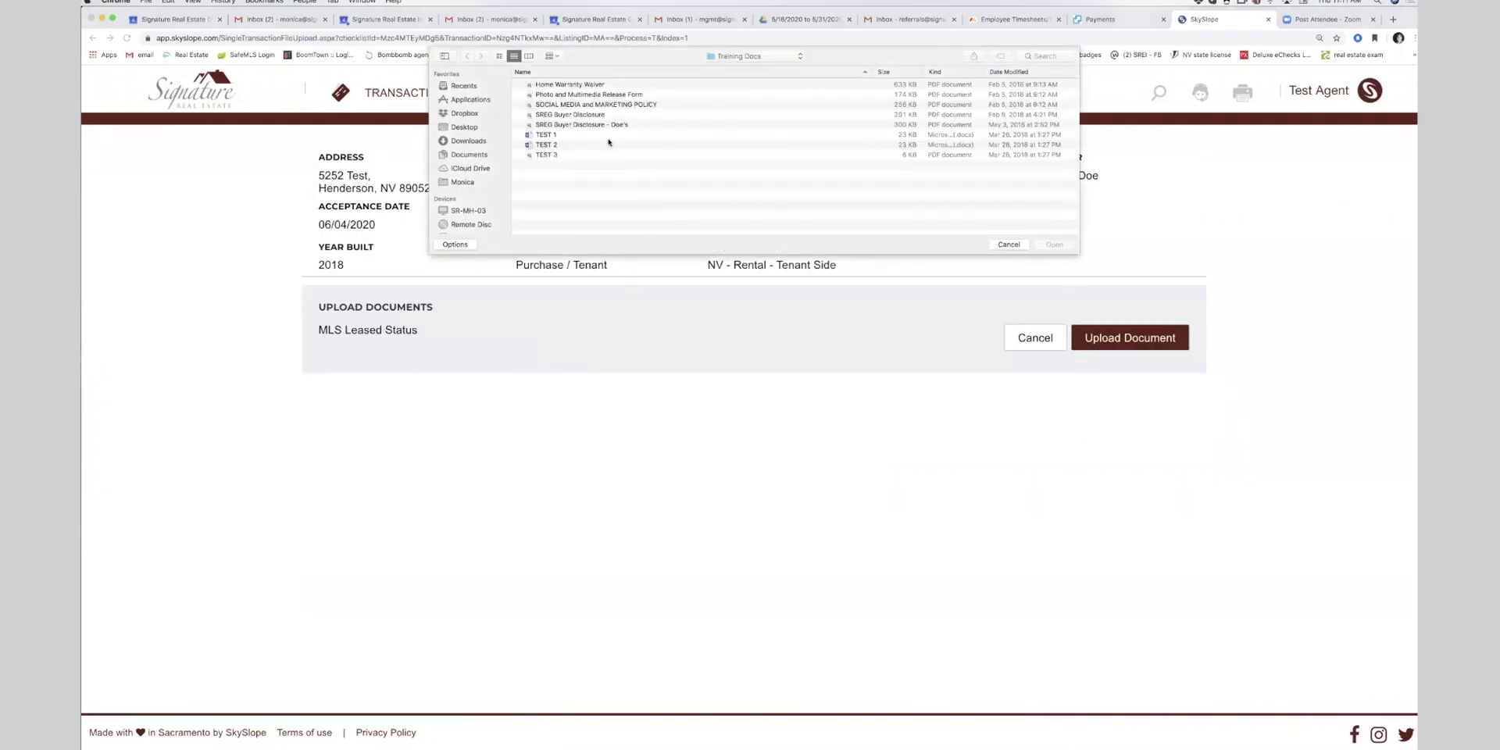
double_click(596, 104)
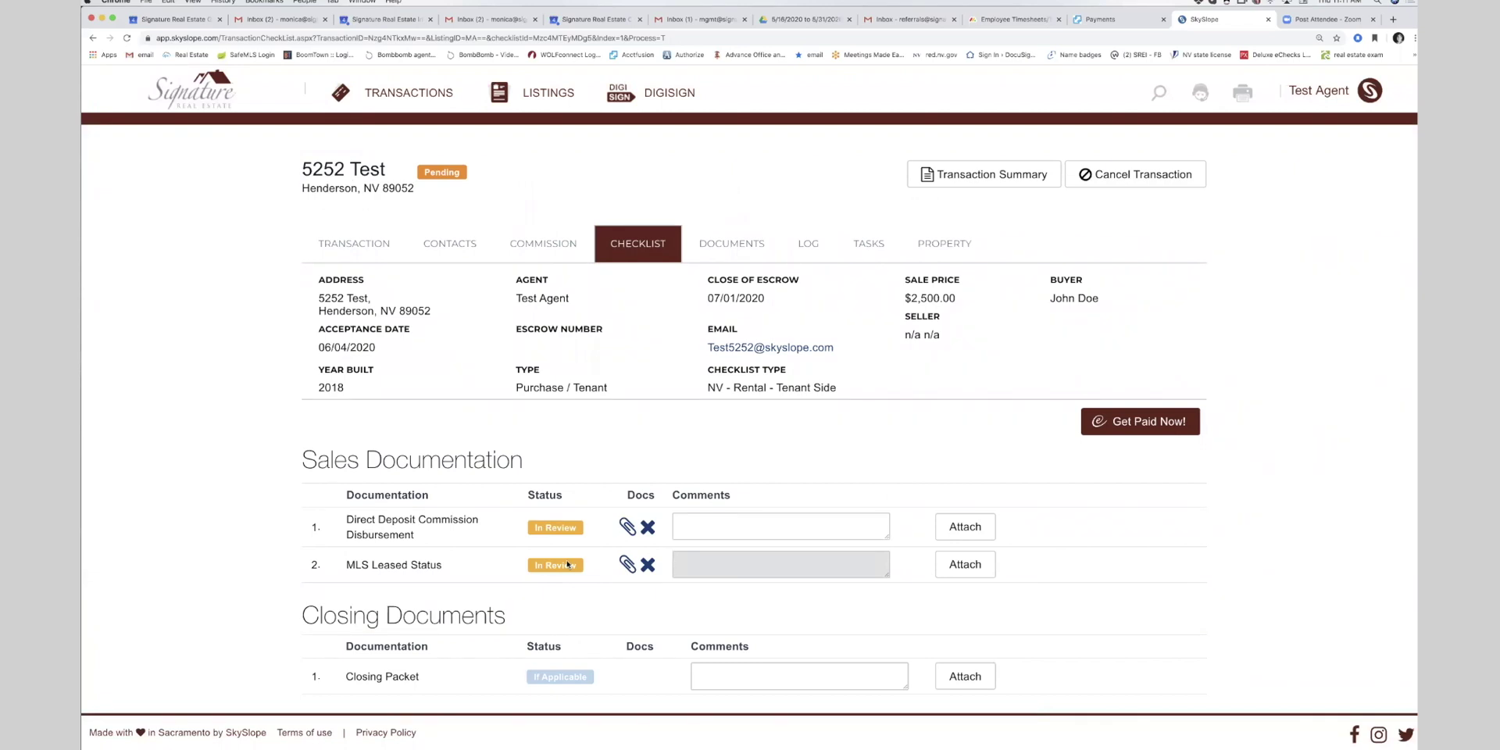
- Switch to the DOCUMENTS tab to view the two uploaded marketing policy files
scroll(567, 564, "down", 2)
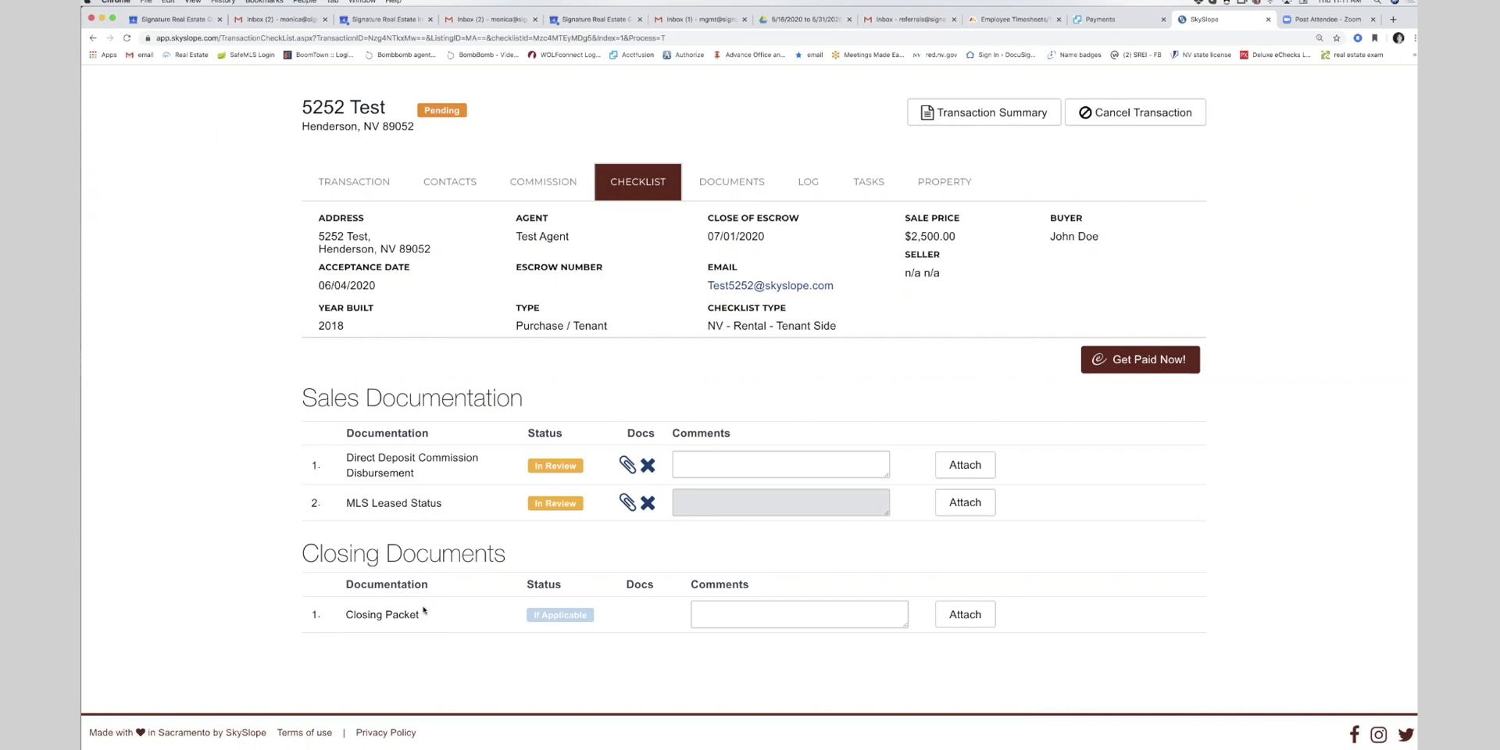
left_click(747, 180)
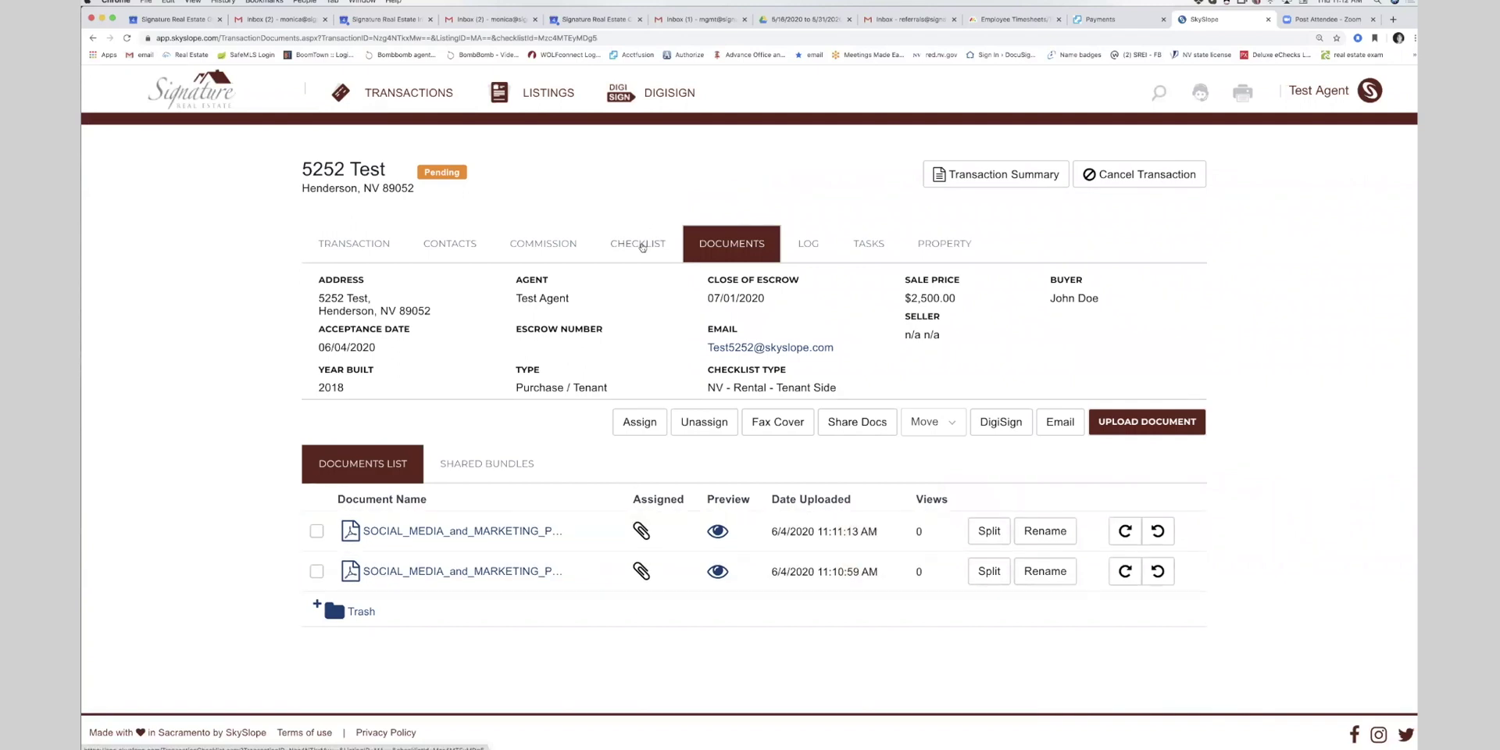
- Review the CHECKLIST, LOG and TASKS tabs, try New Task, then return to the CHECKLIST tab
left_click(639, 244)
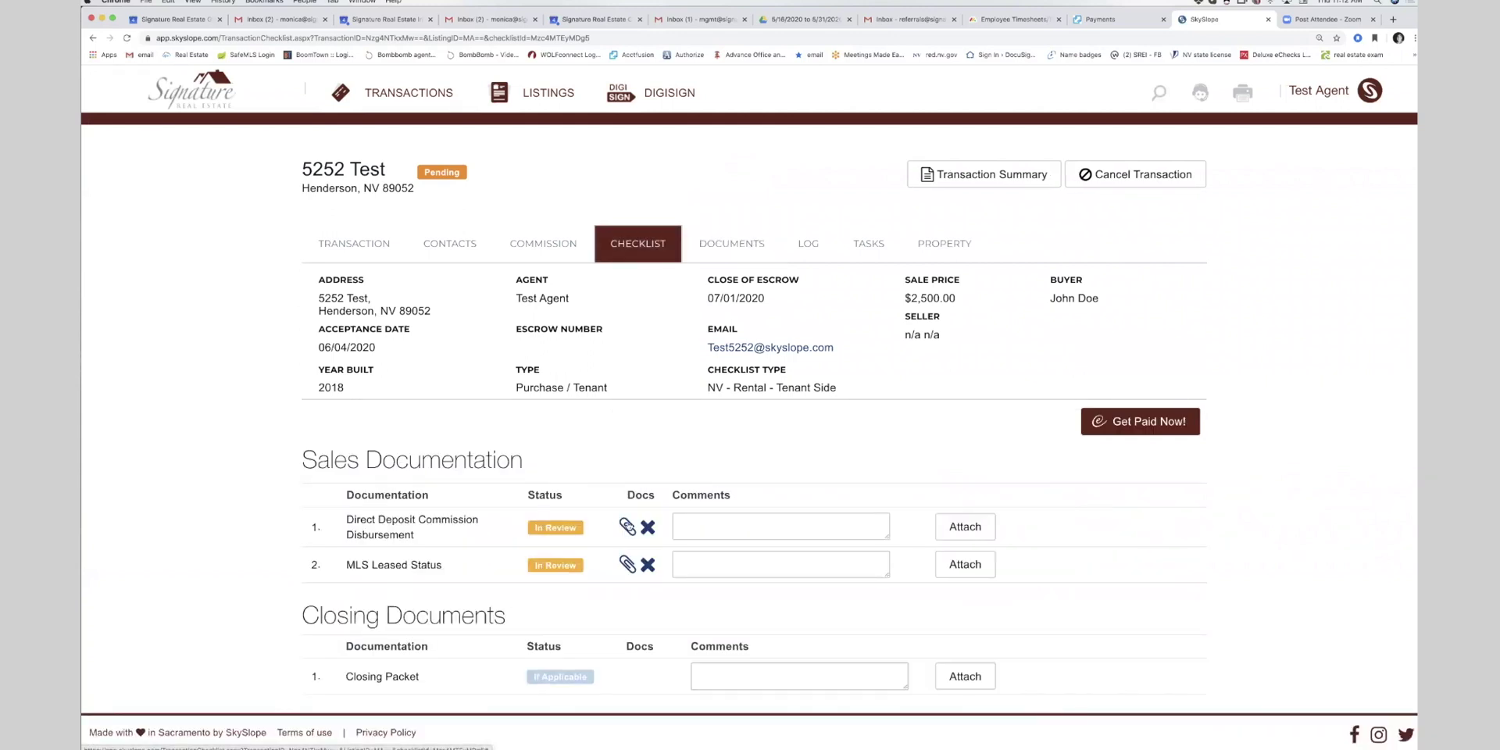
left_click(809, 244)
scroll(866, 513, "down", 5)
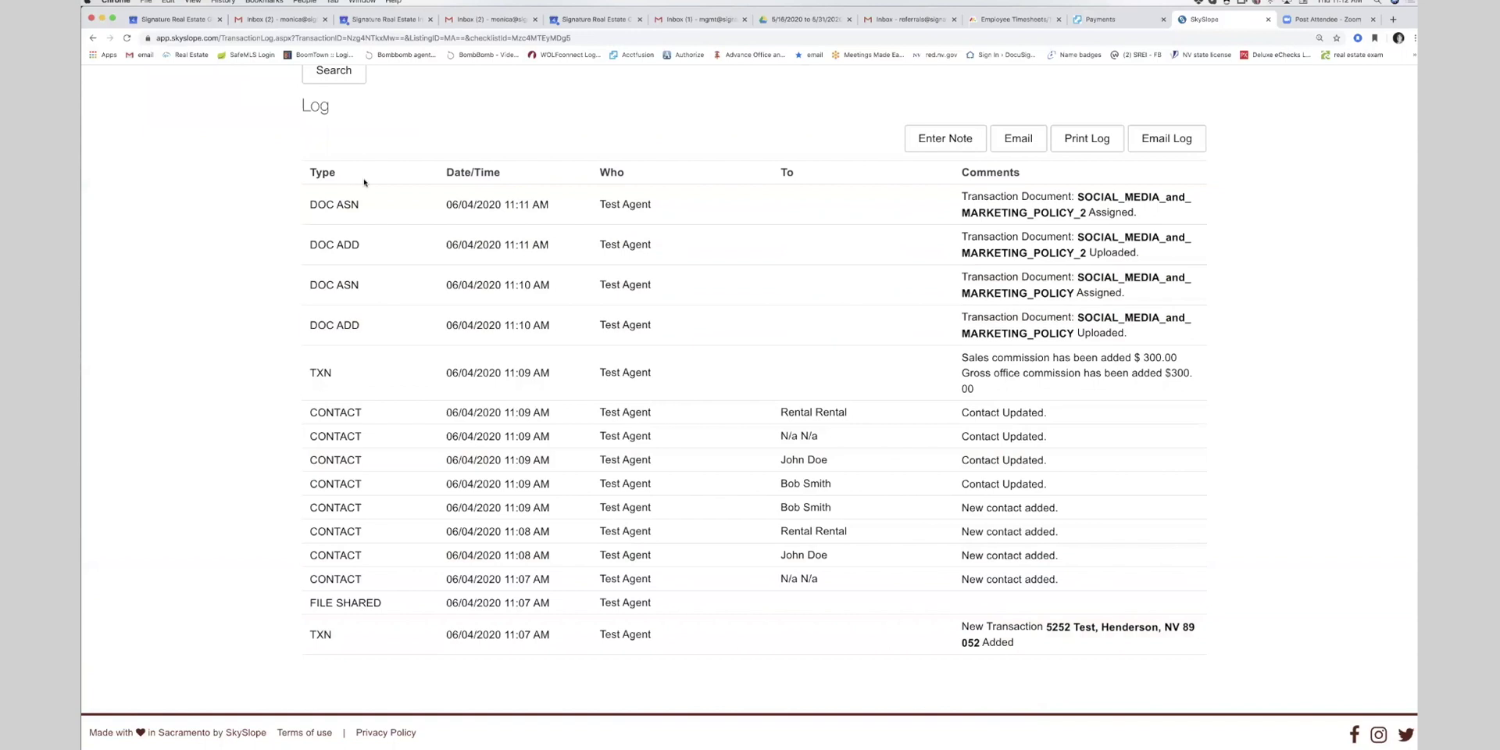
scroll(653, 290, "up", 5)
left_click(866, 246)
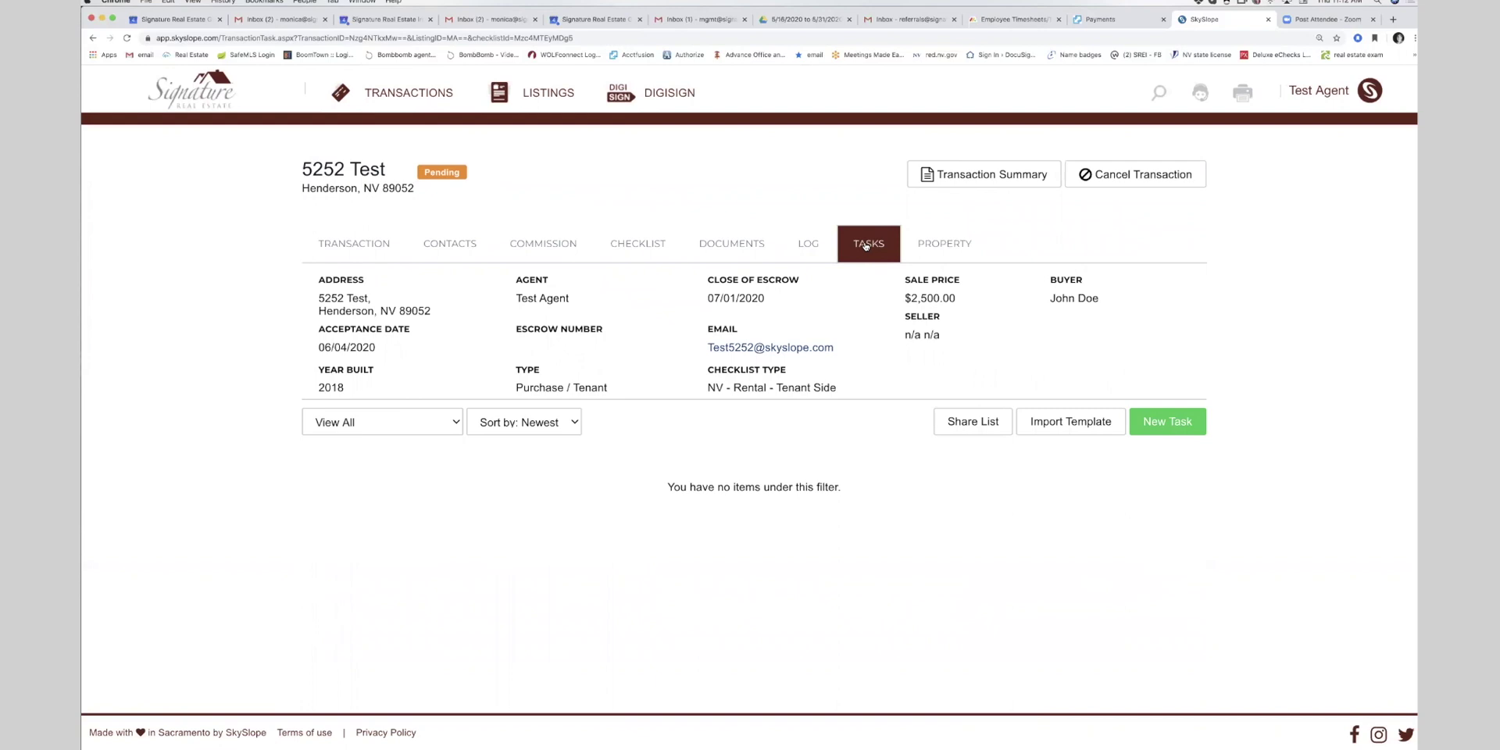
left_click(1171, 423)
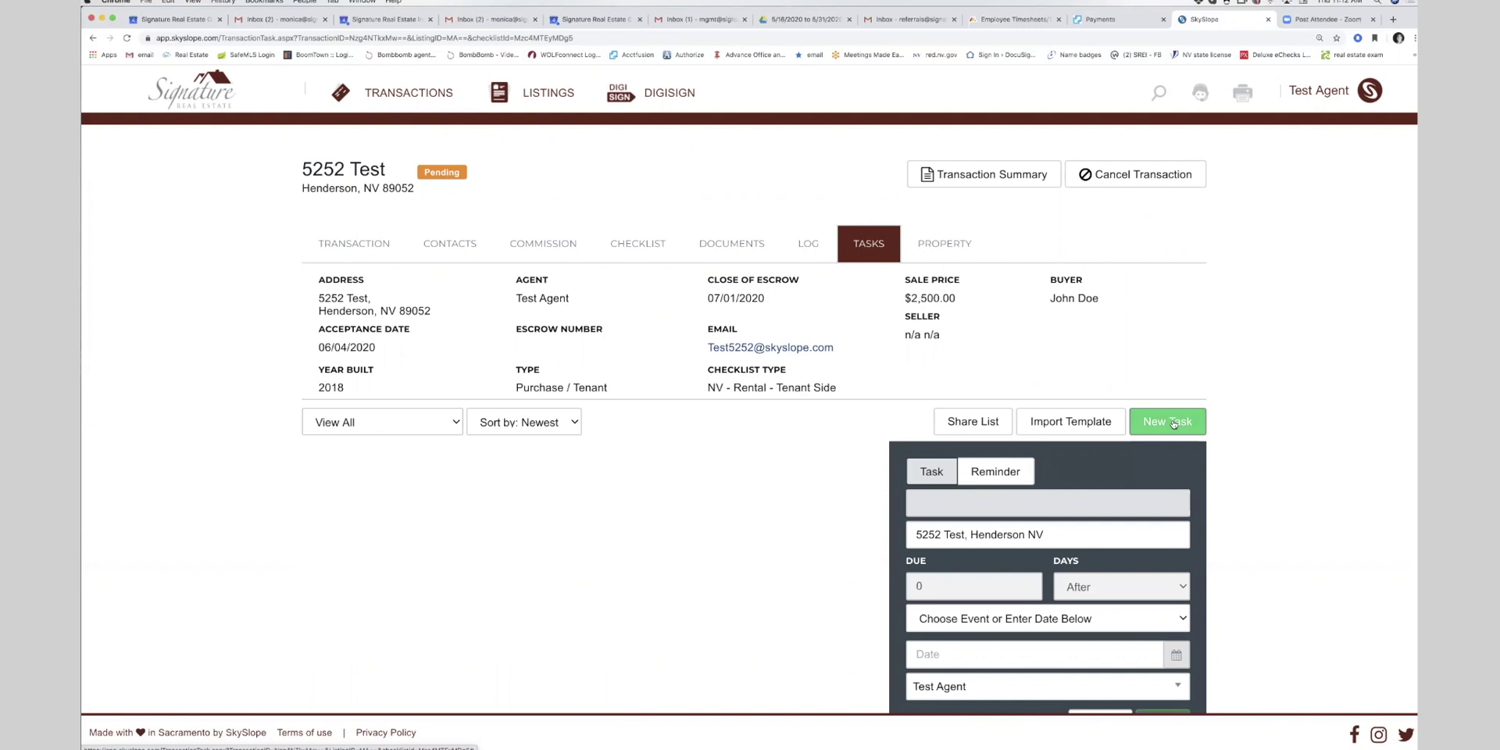
left_click(658, 246)
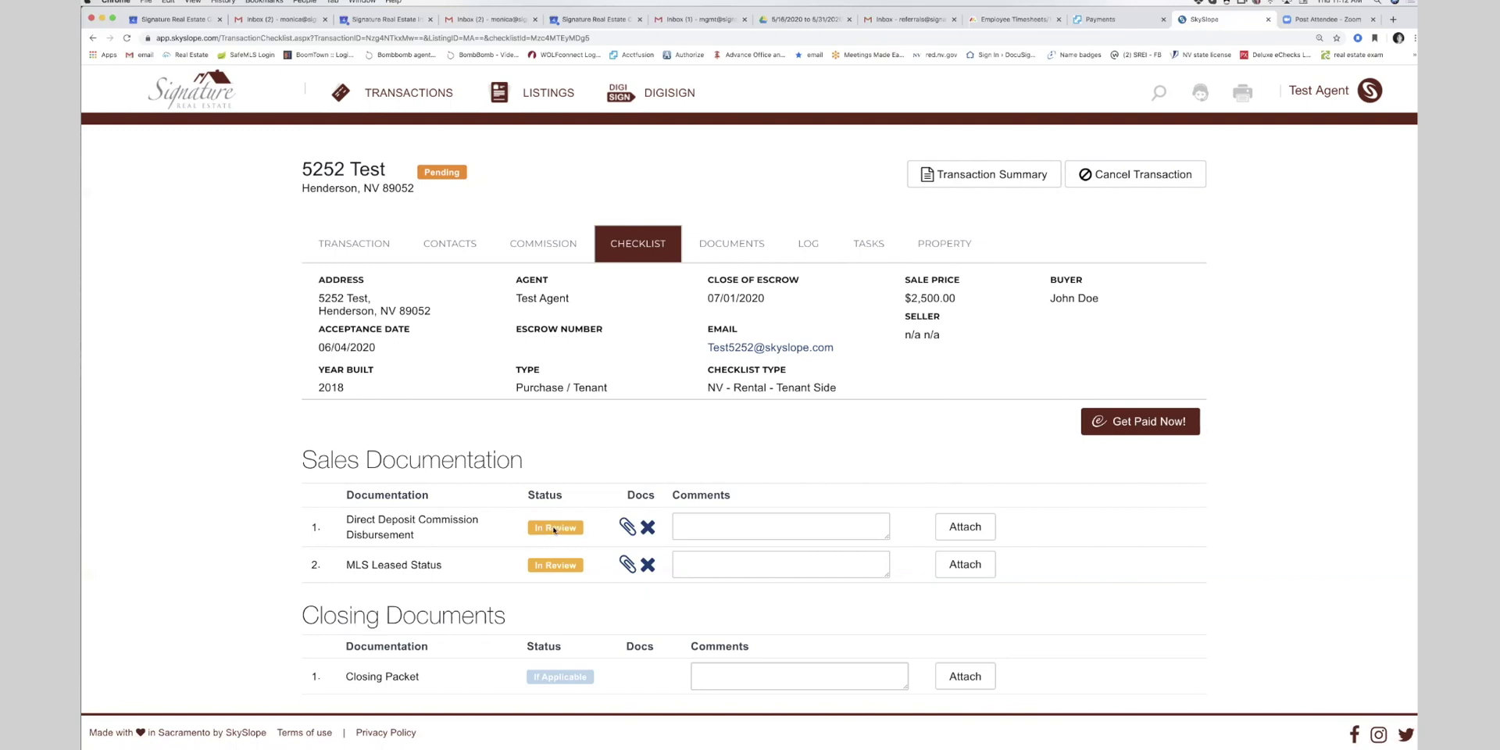
- Bring up the broker's browser window, search for 5252, and open the 5252 Test transaction
mouse_move(1355, 746)
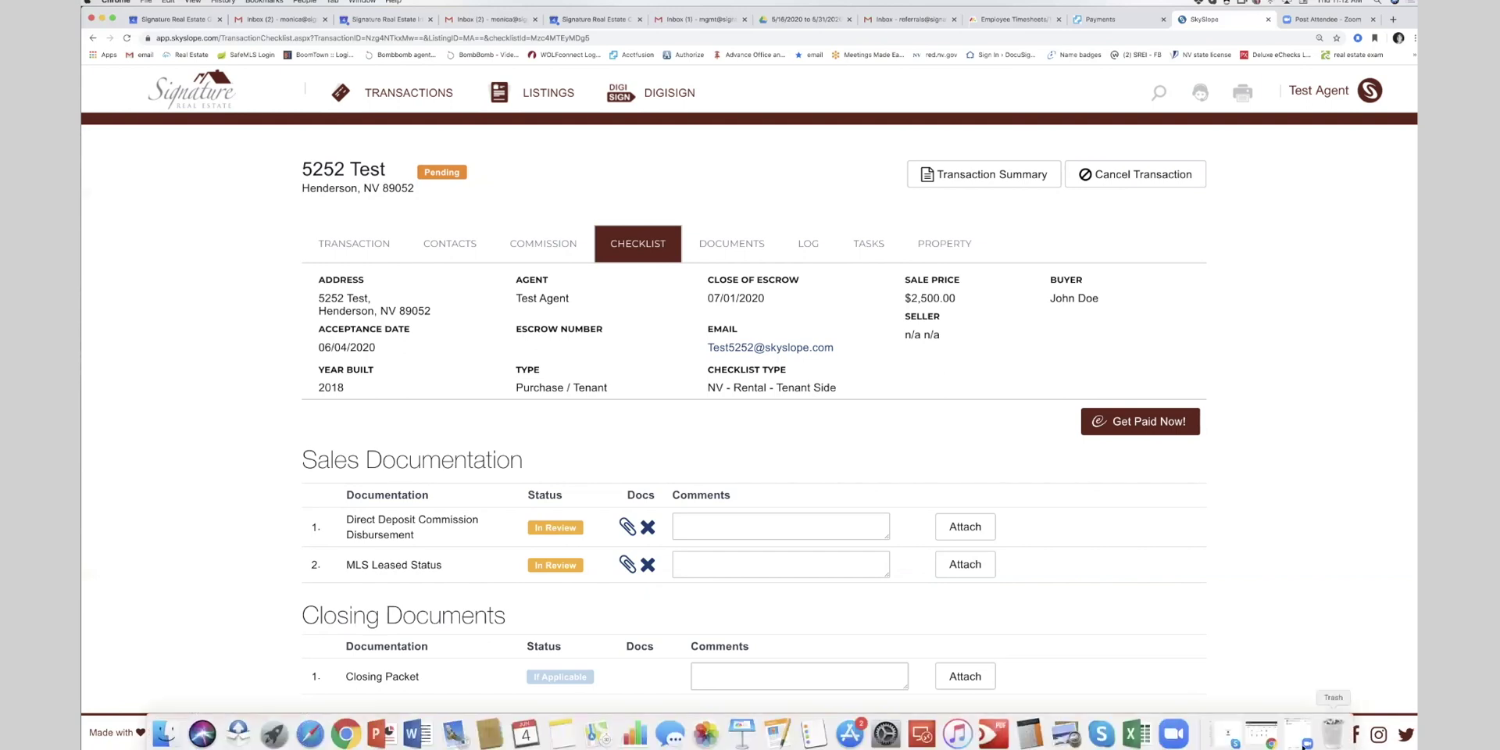
left_click(1293, 732)
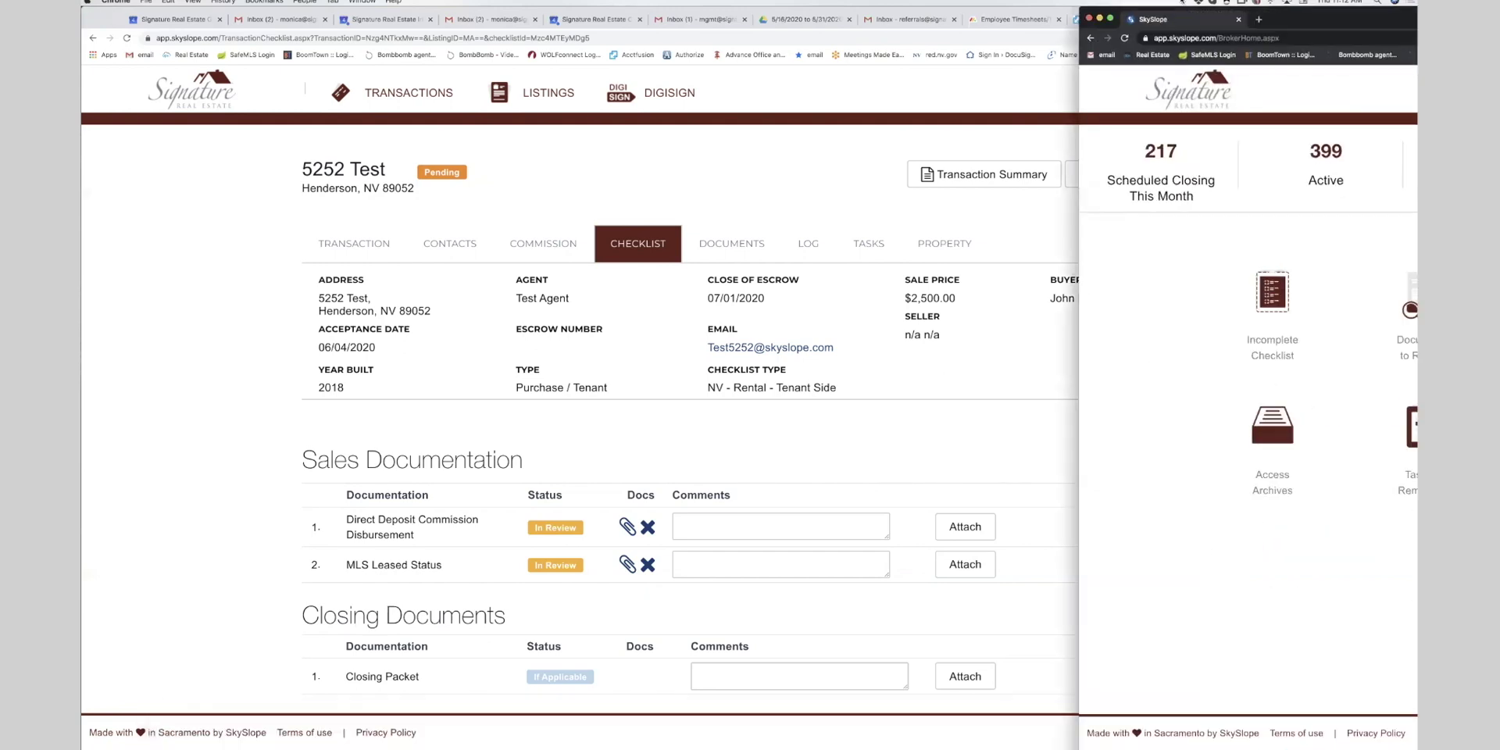
left_click_drag(1150, 12, 442, 20)
left_click(624, 324)
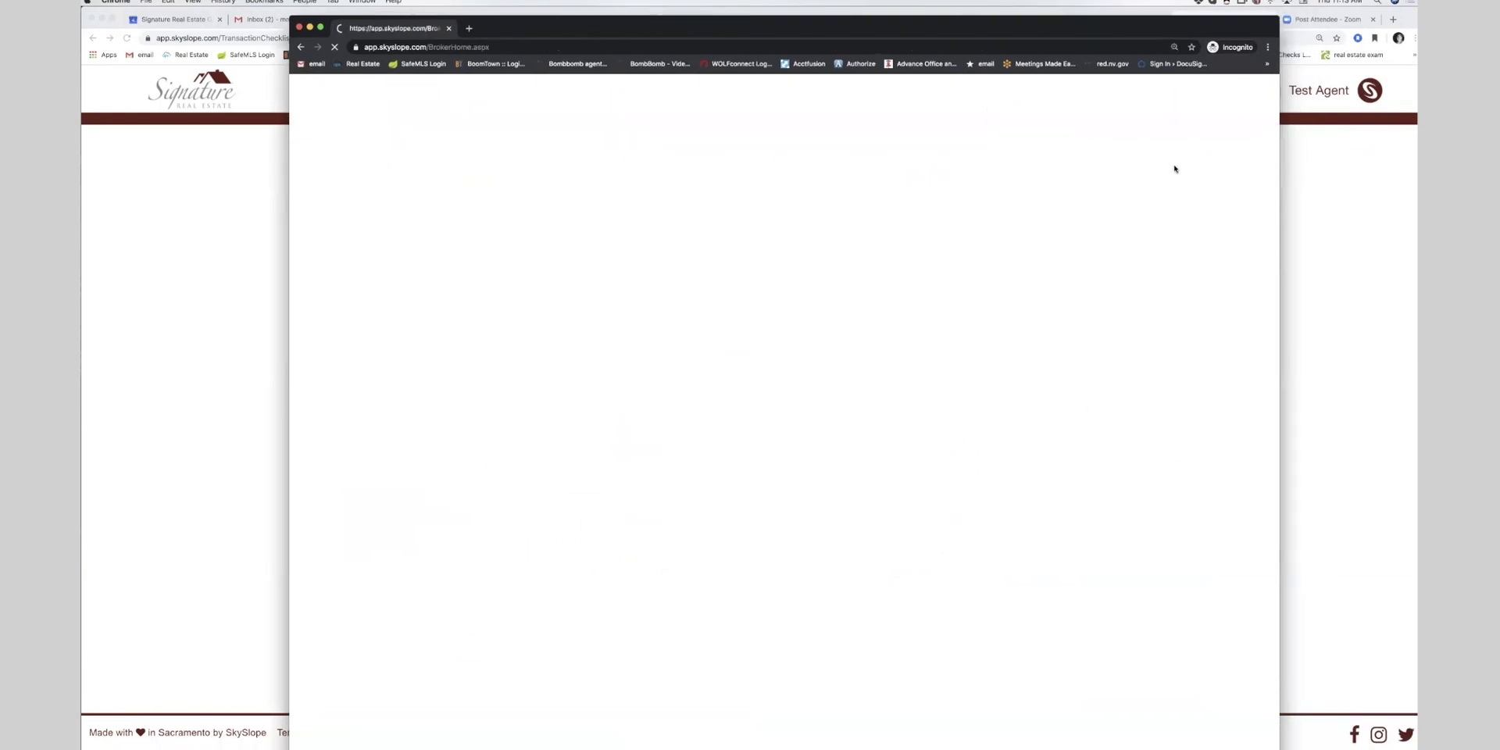
left_click(998, 104)
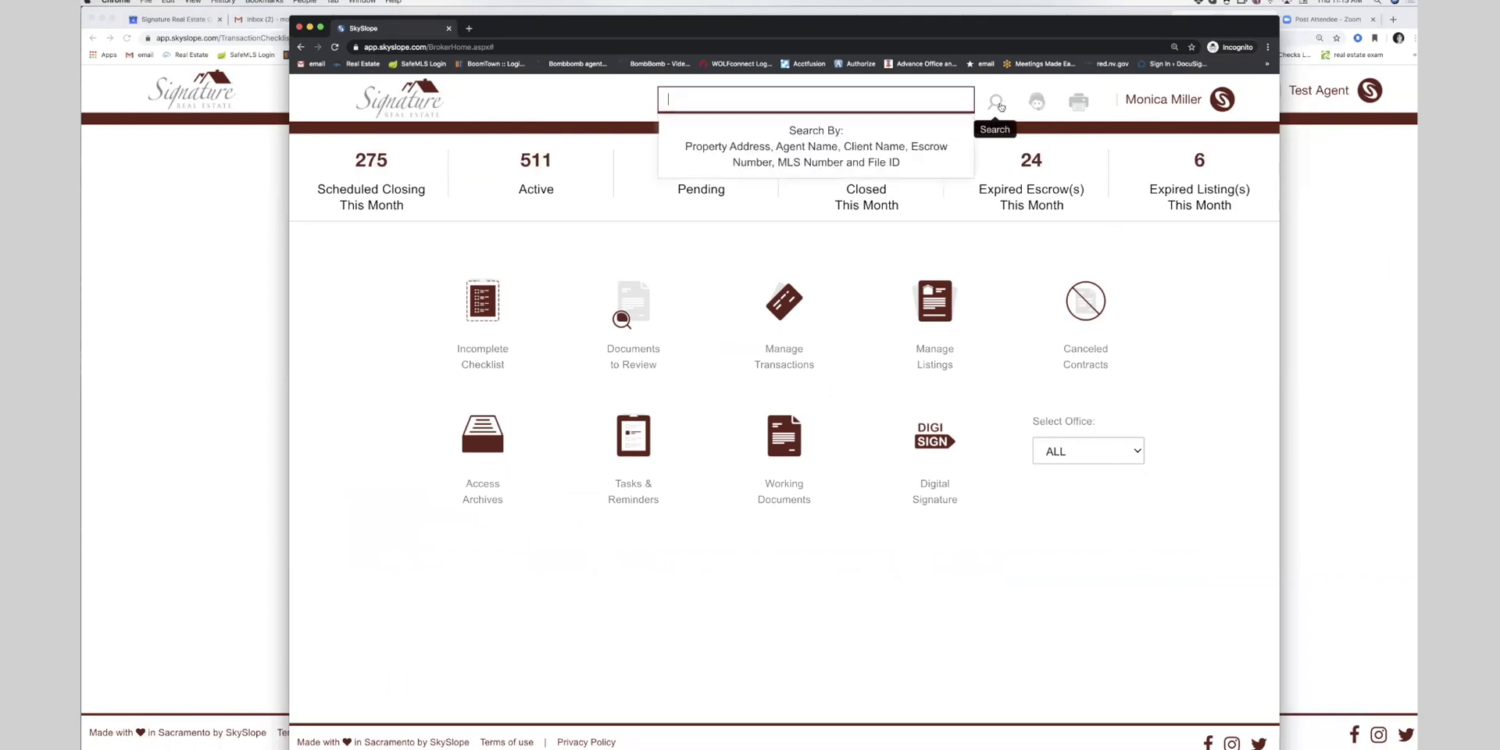
type("5252")
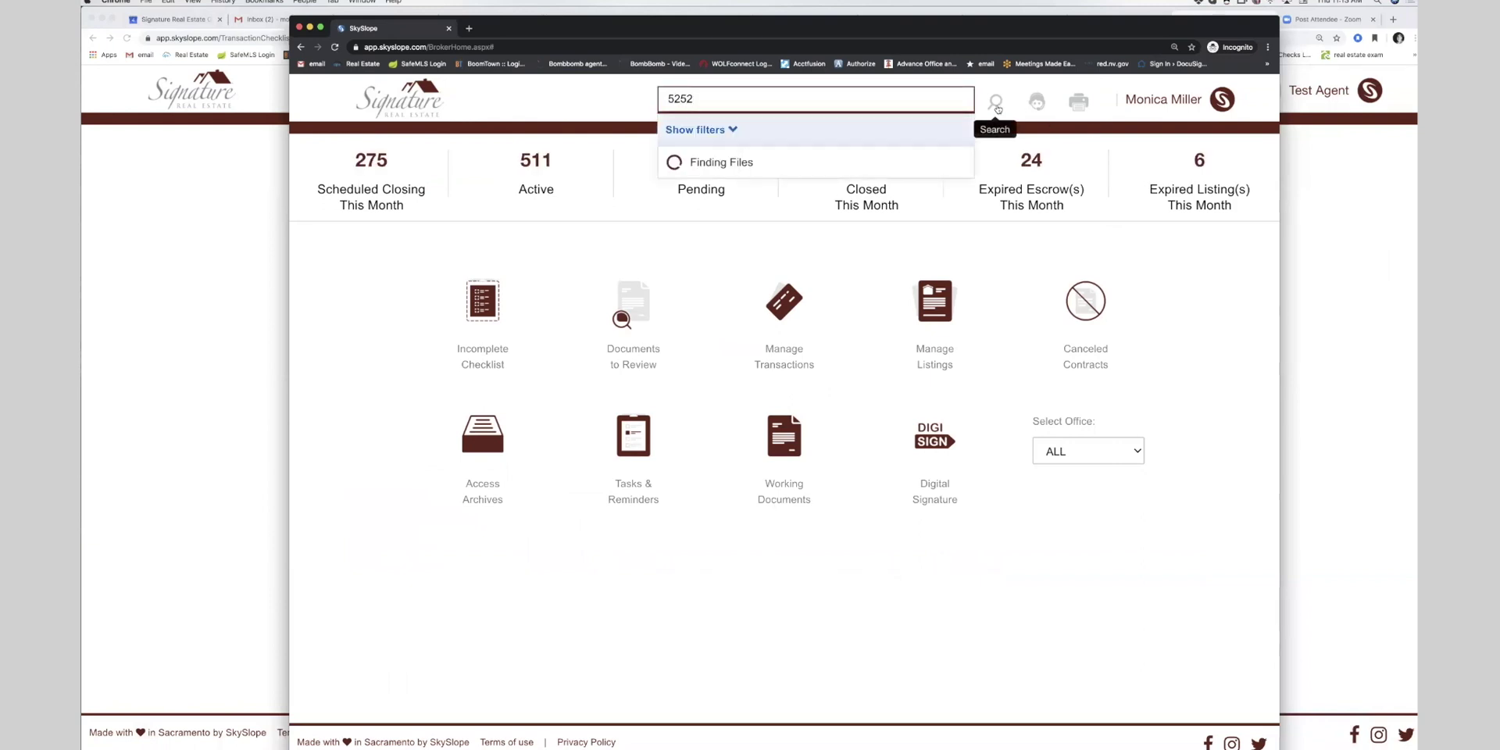
left_click(789, 165)
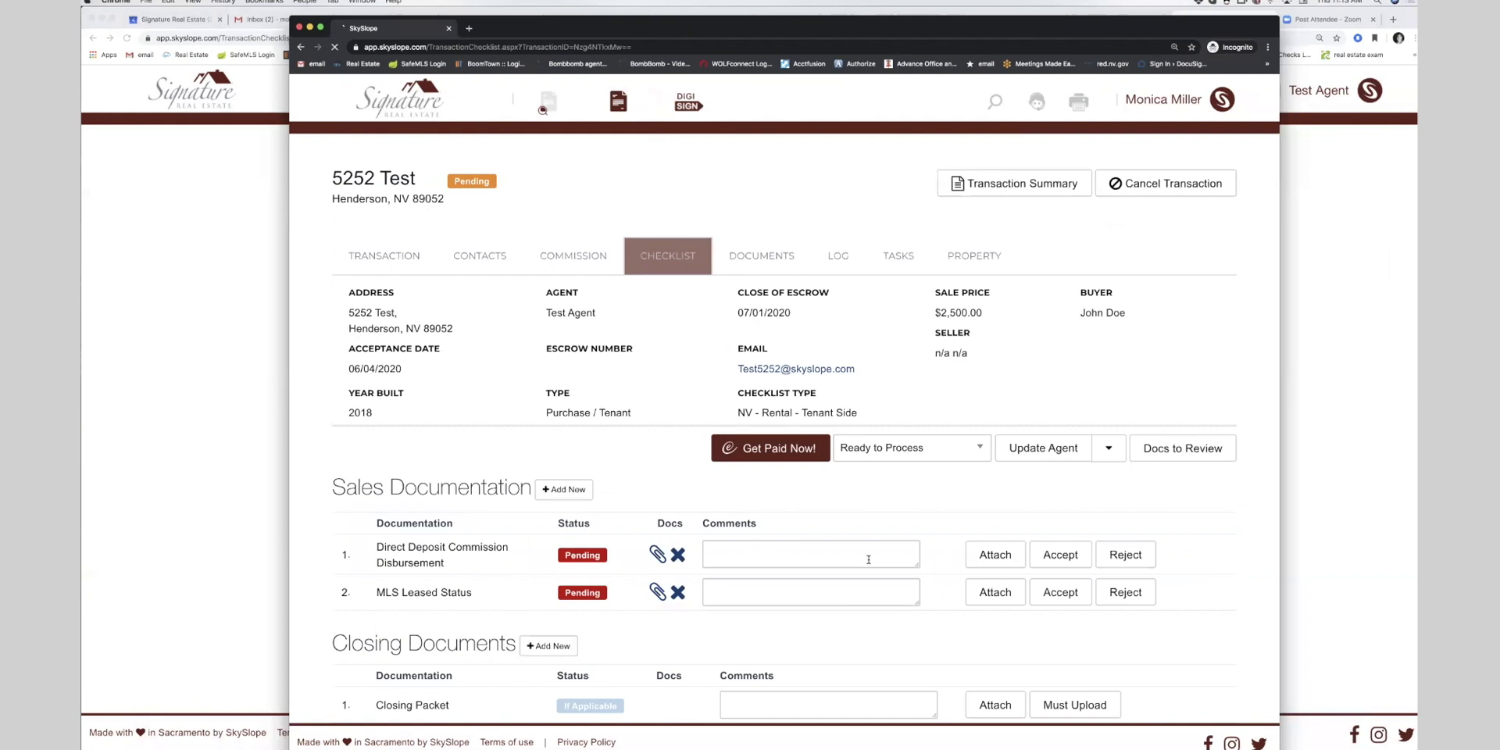
left_click(1054, 555)
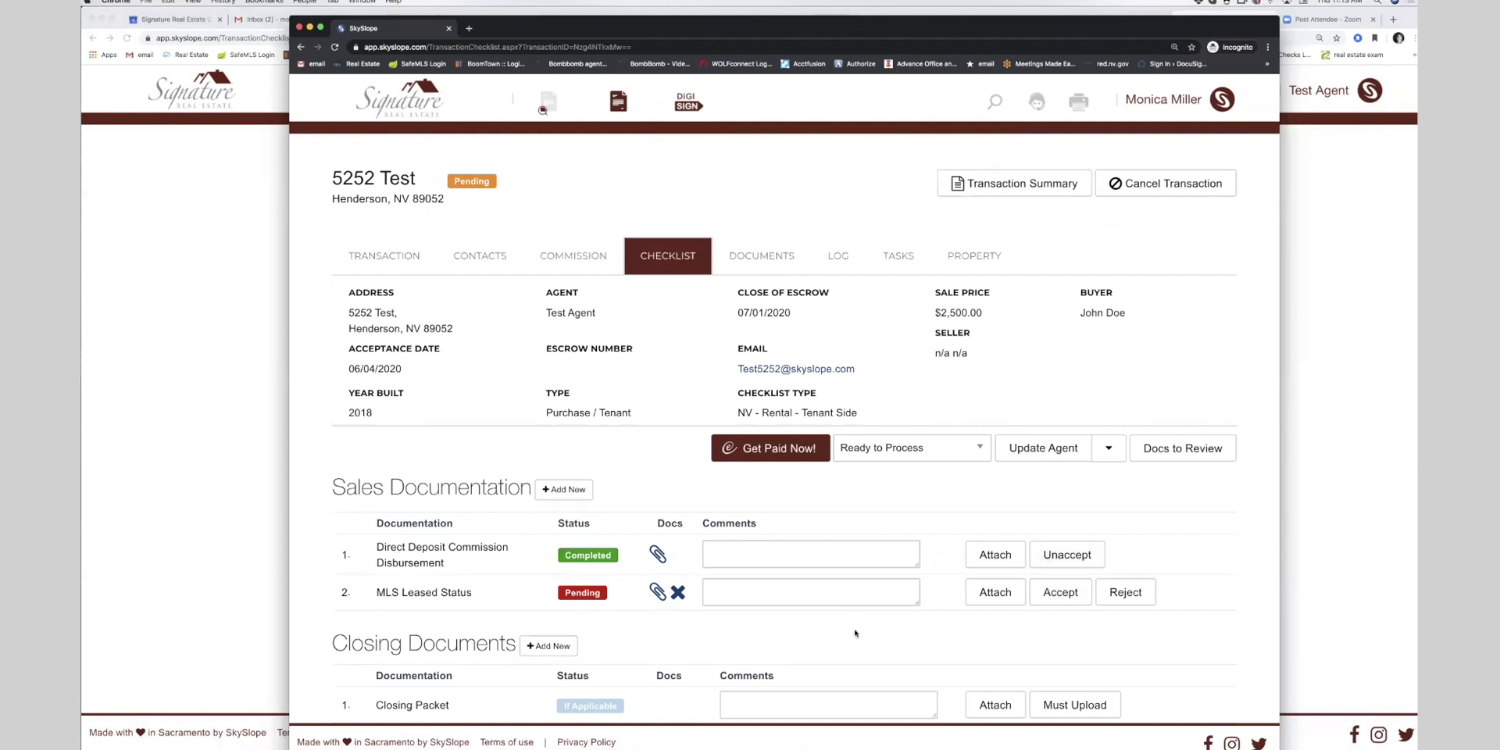
left_click(1125, 592)
type("need mls leased")
left_click(992, 592)
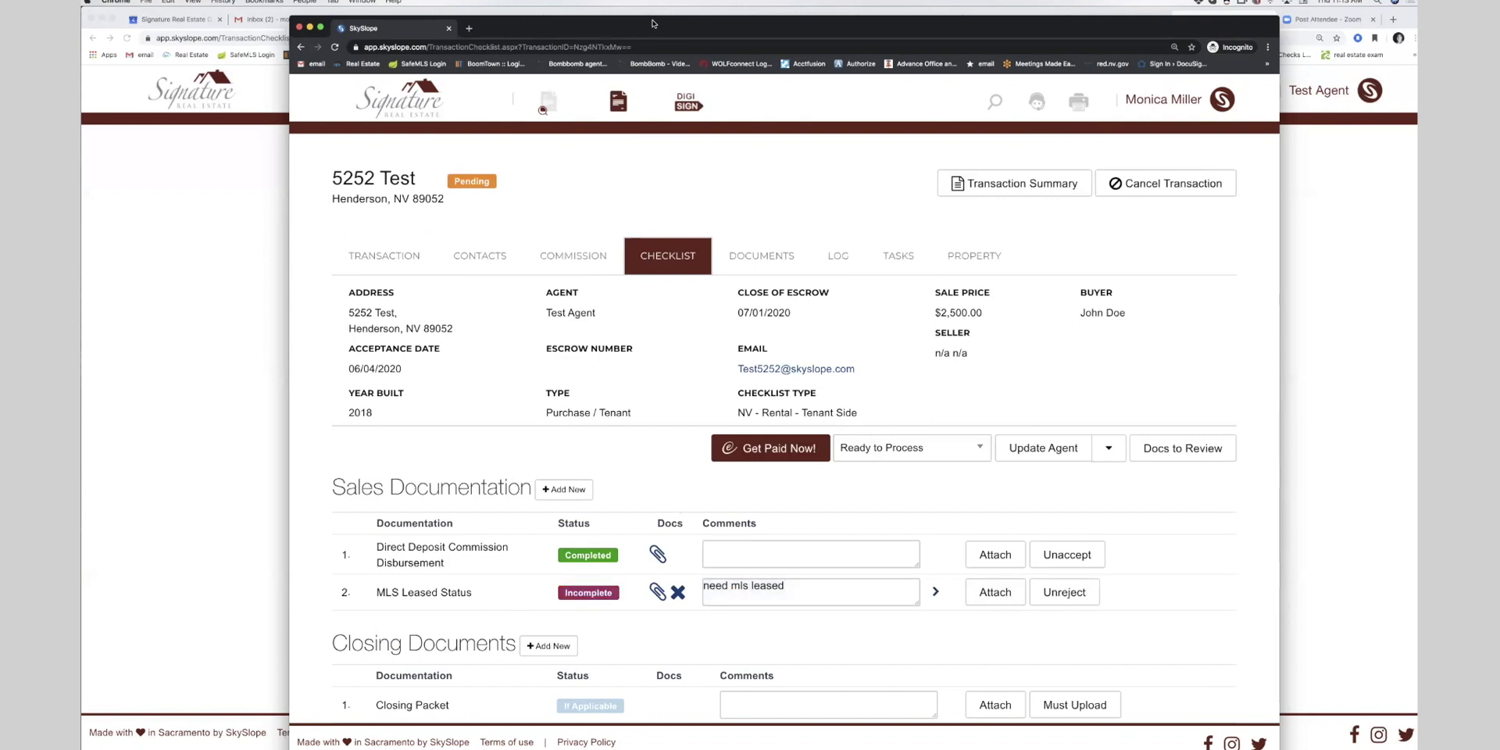
left_click_drag(652, 23, 969, 8)
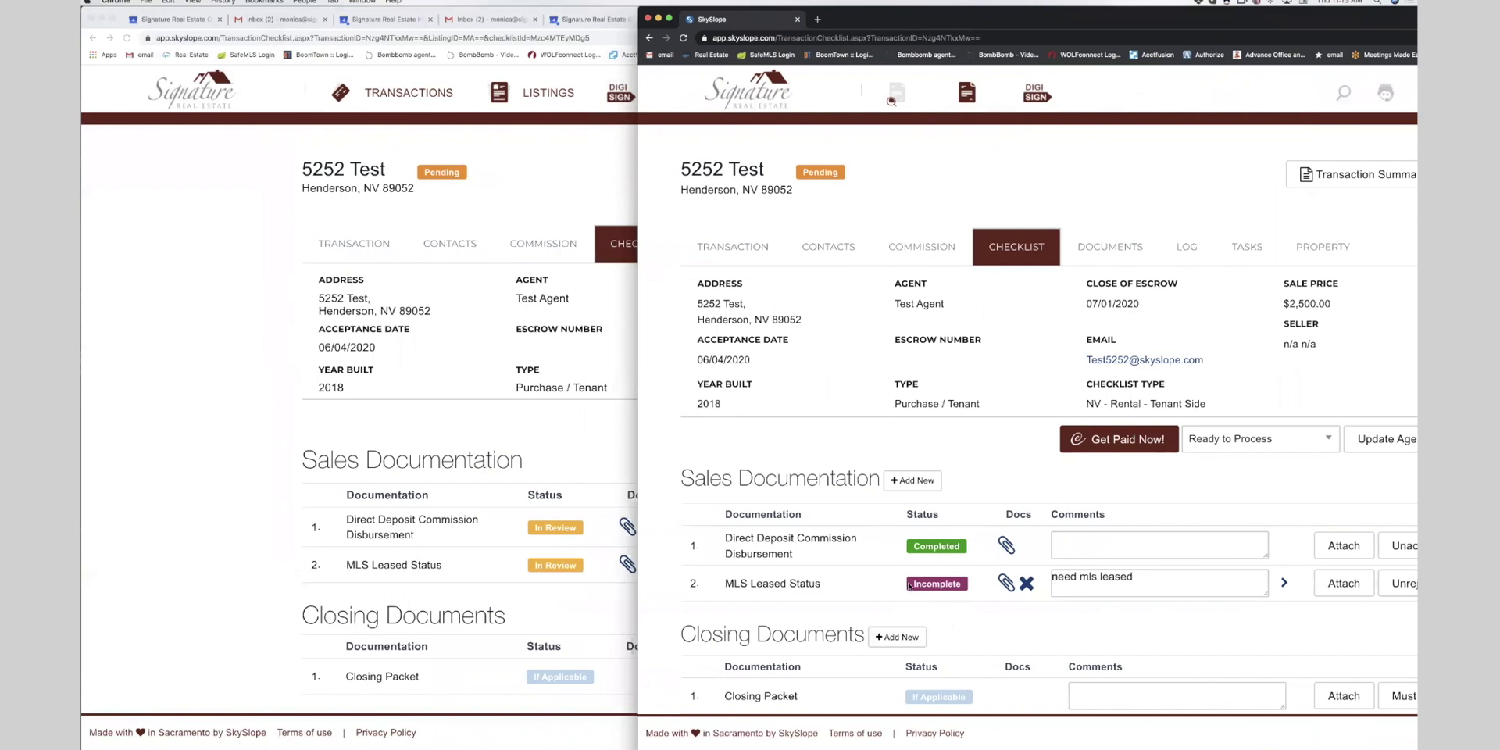
left_click_drag(860, 18, 427, 18)
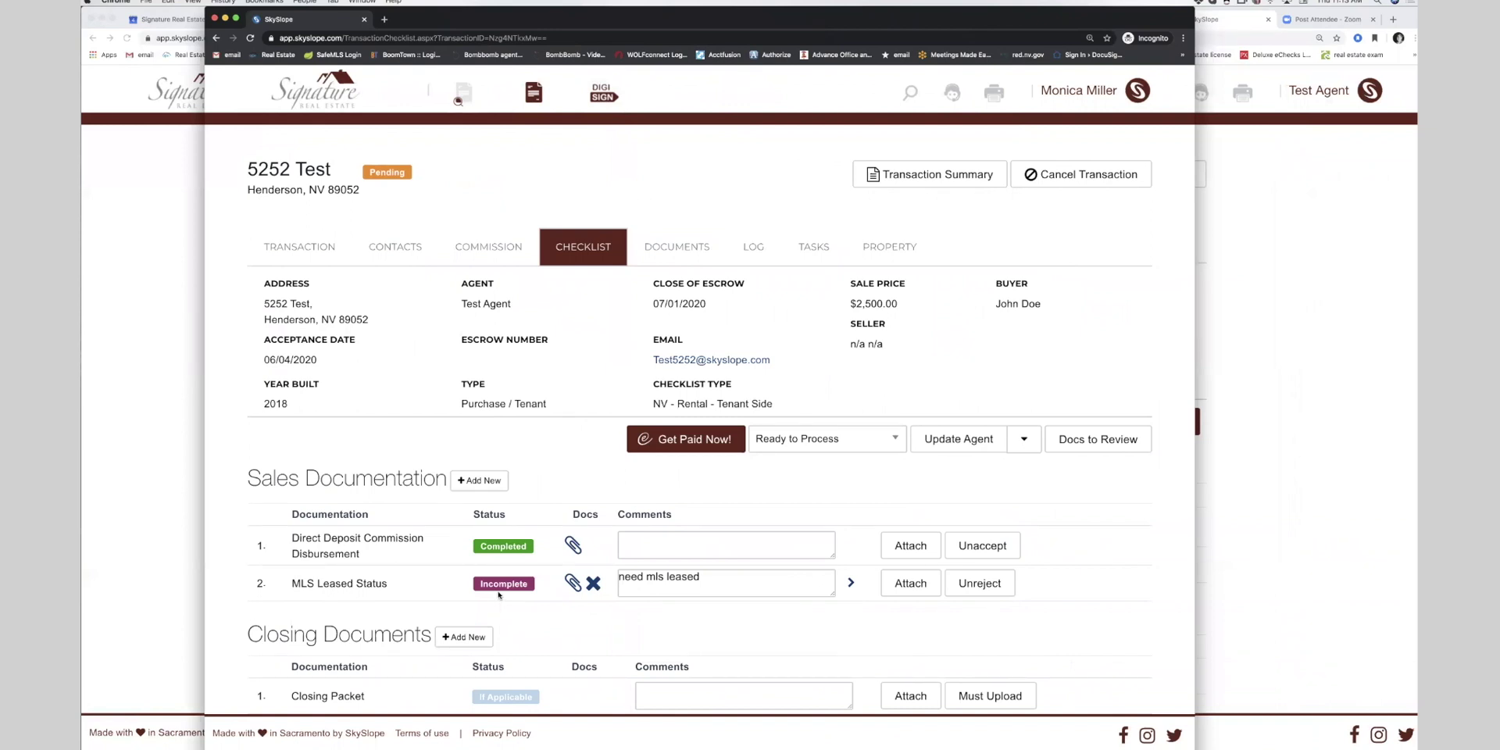
- Upload the SREG Buyer Disclosure - Doe's PDF from Training Docs to MLS Leased Status
left_click(911, 583)
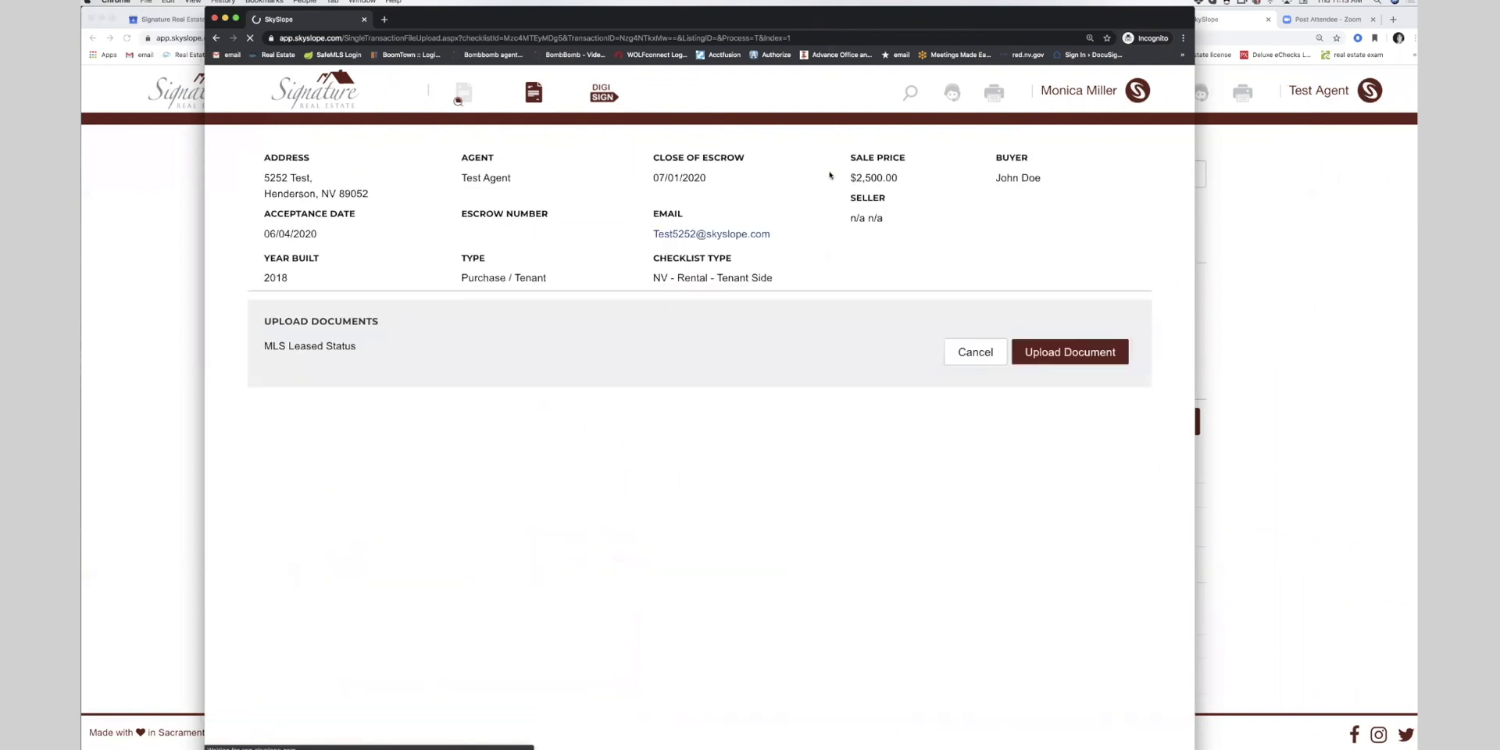
left_click(1051, 353)
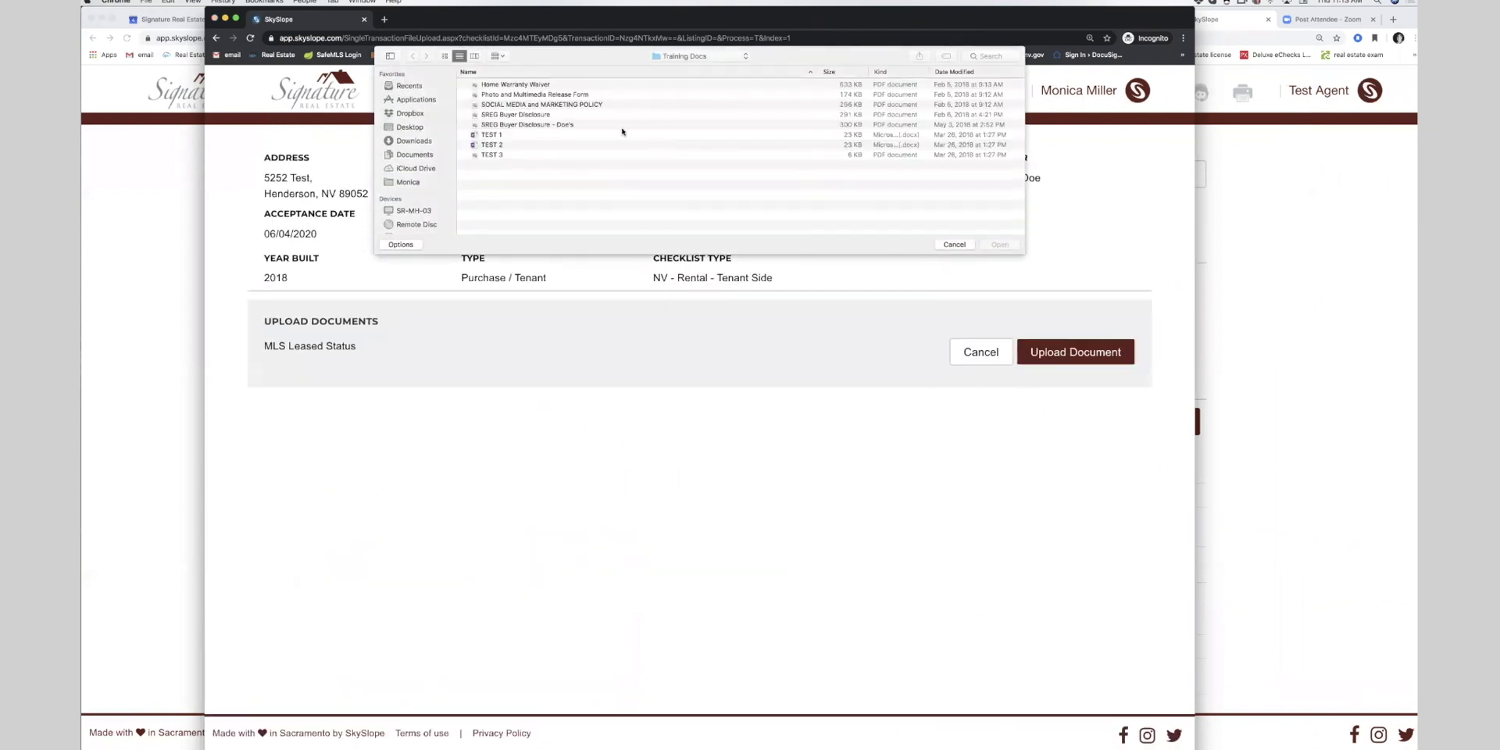
left_click(952, 244)
left_click(979, 352)
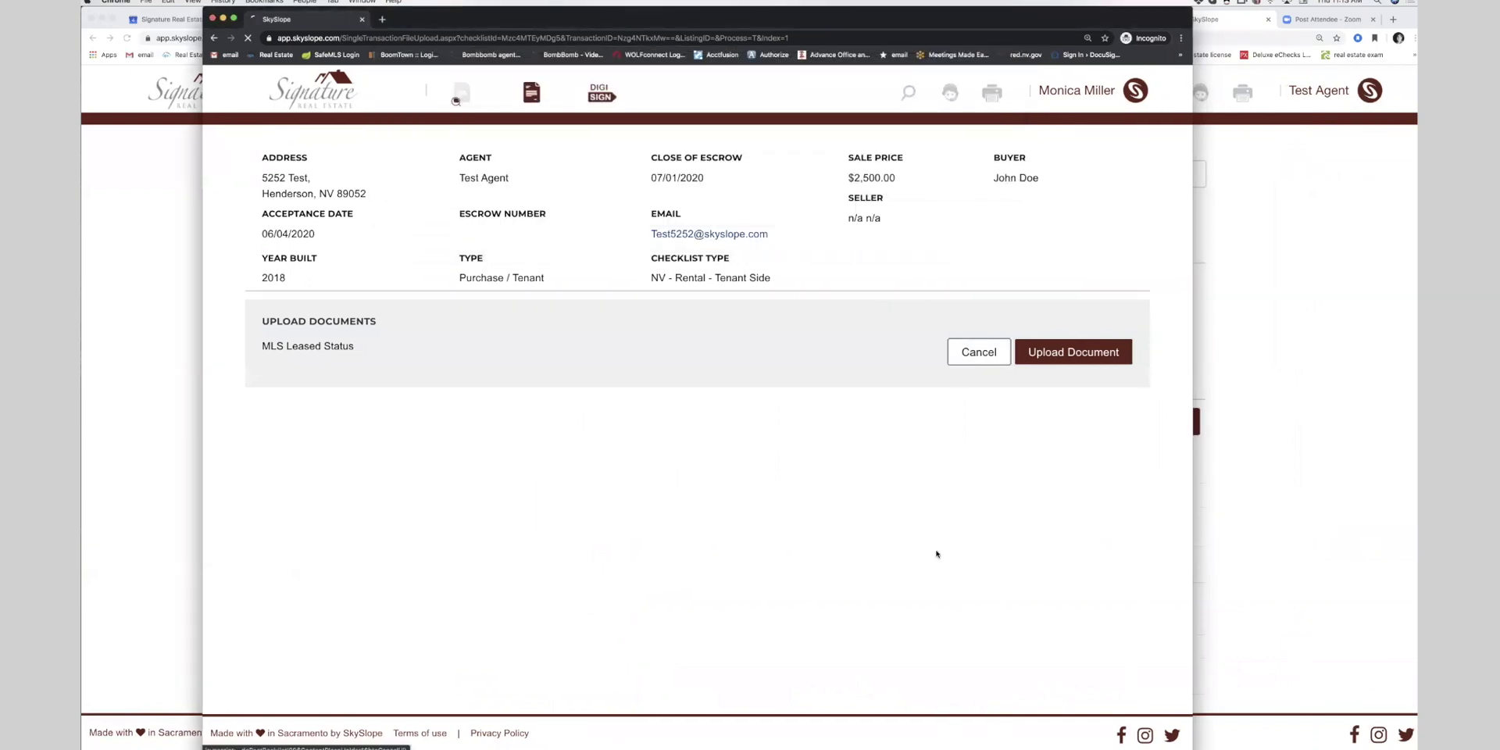
left_click(964, 439)
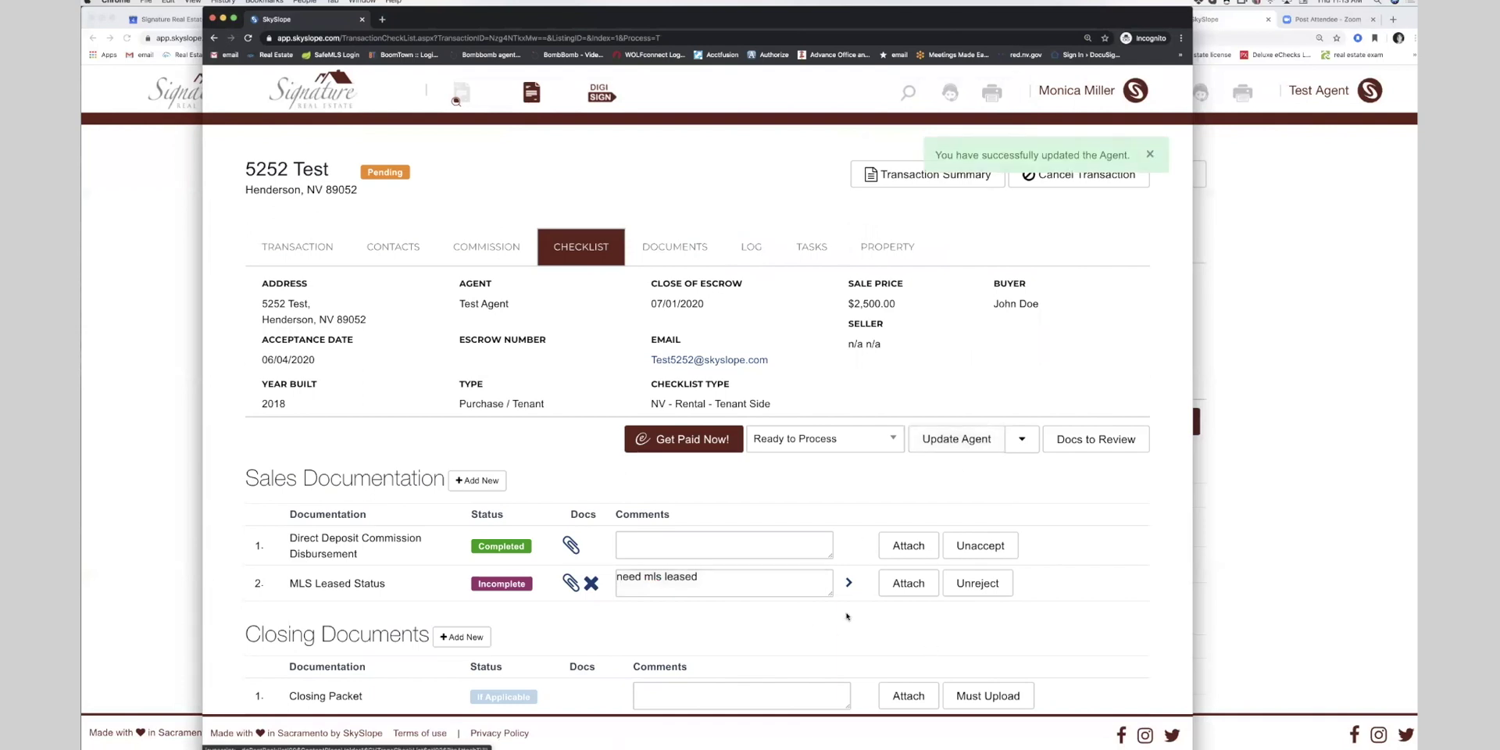
left_click(908, 583)
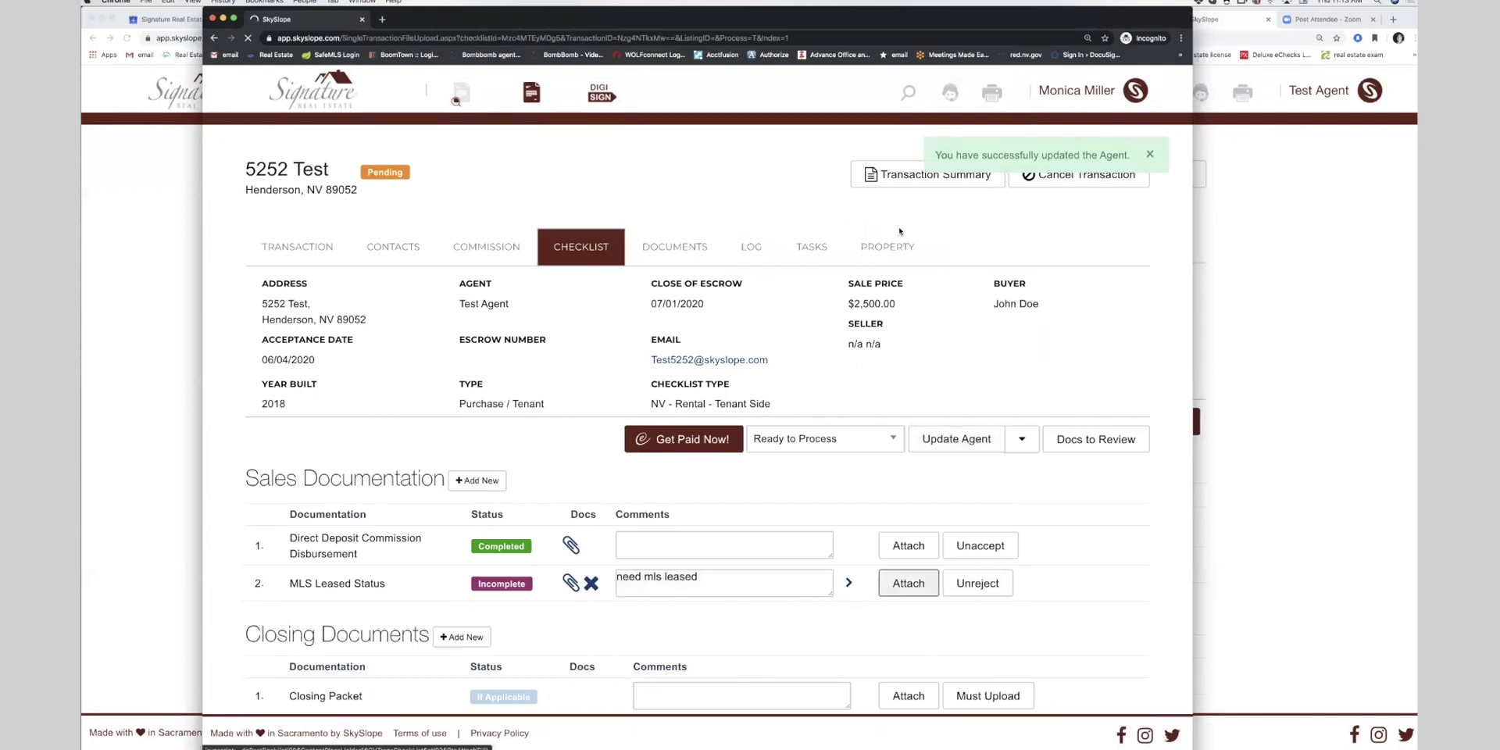
left_click(1085, 357)
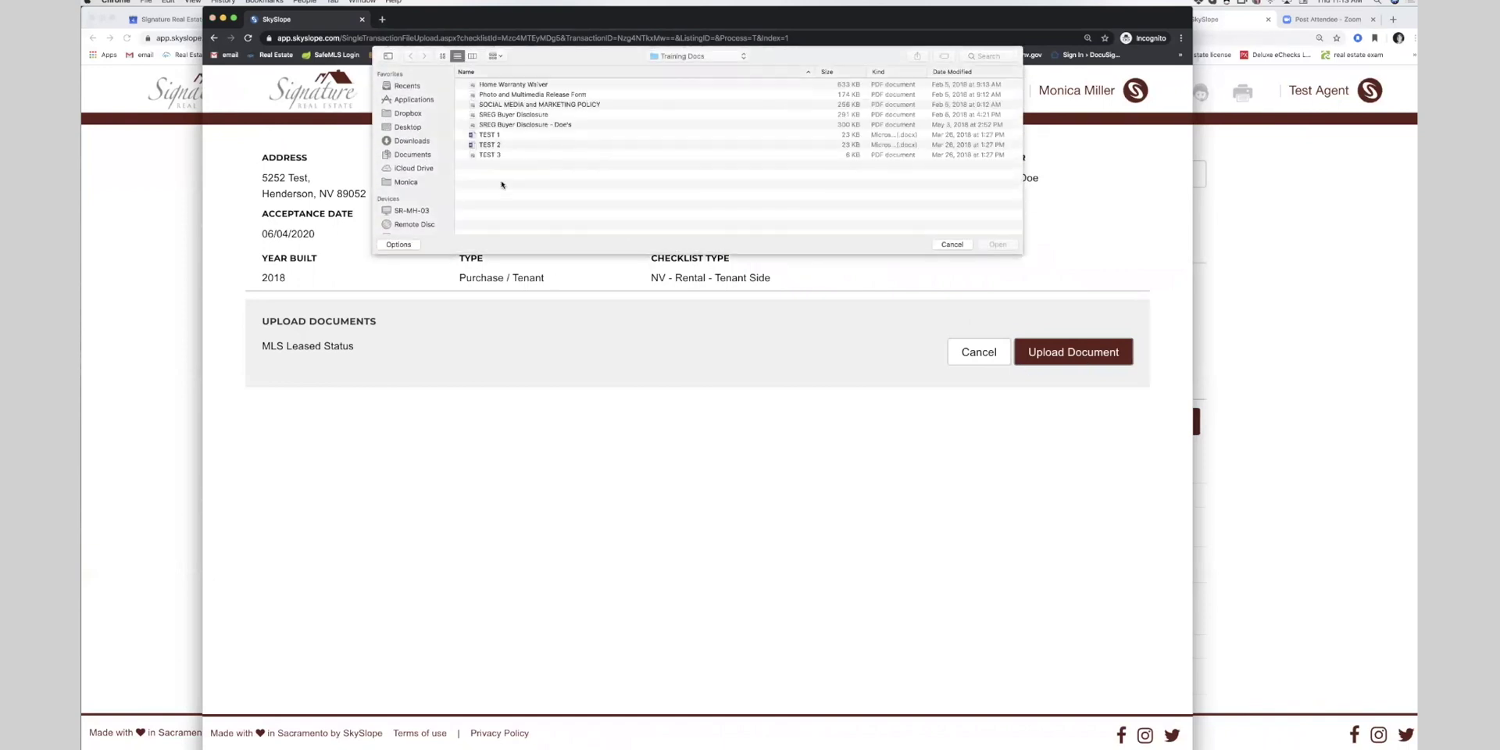
double_click(518, 125)
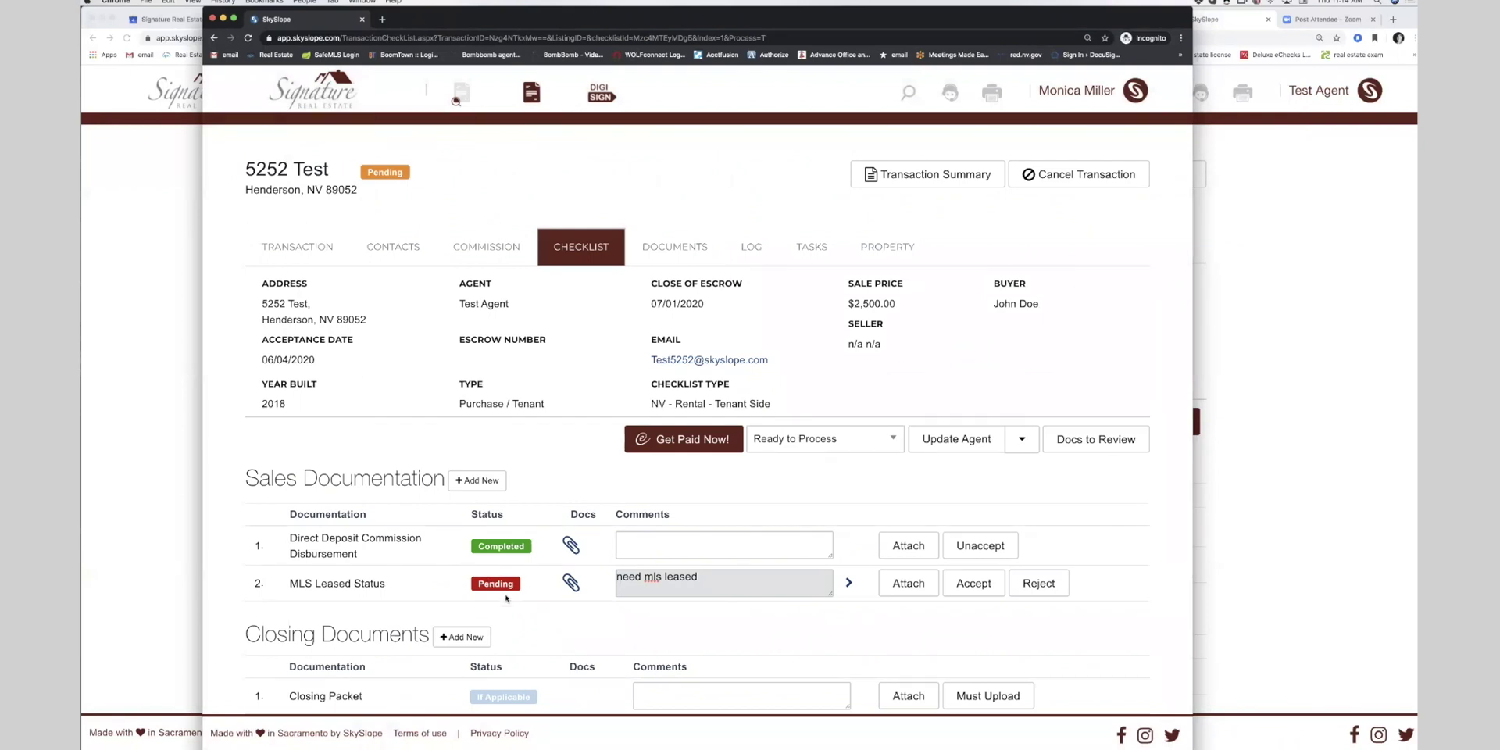
- Remove the marketing policy PDF from MLS Leased Status's attached documents
key("ctrl+alt+Right")
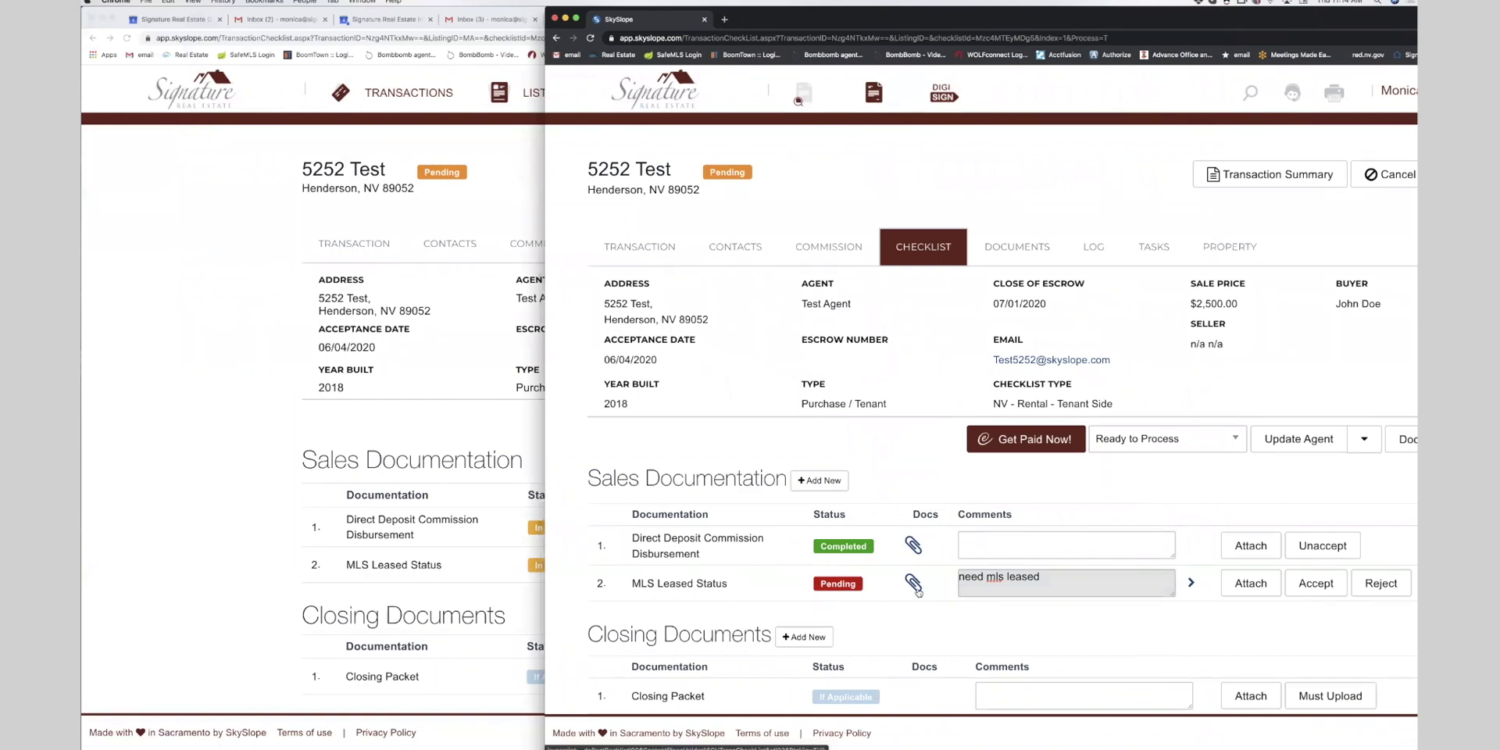
left_click(916, 585)
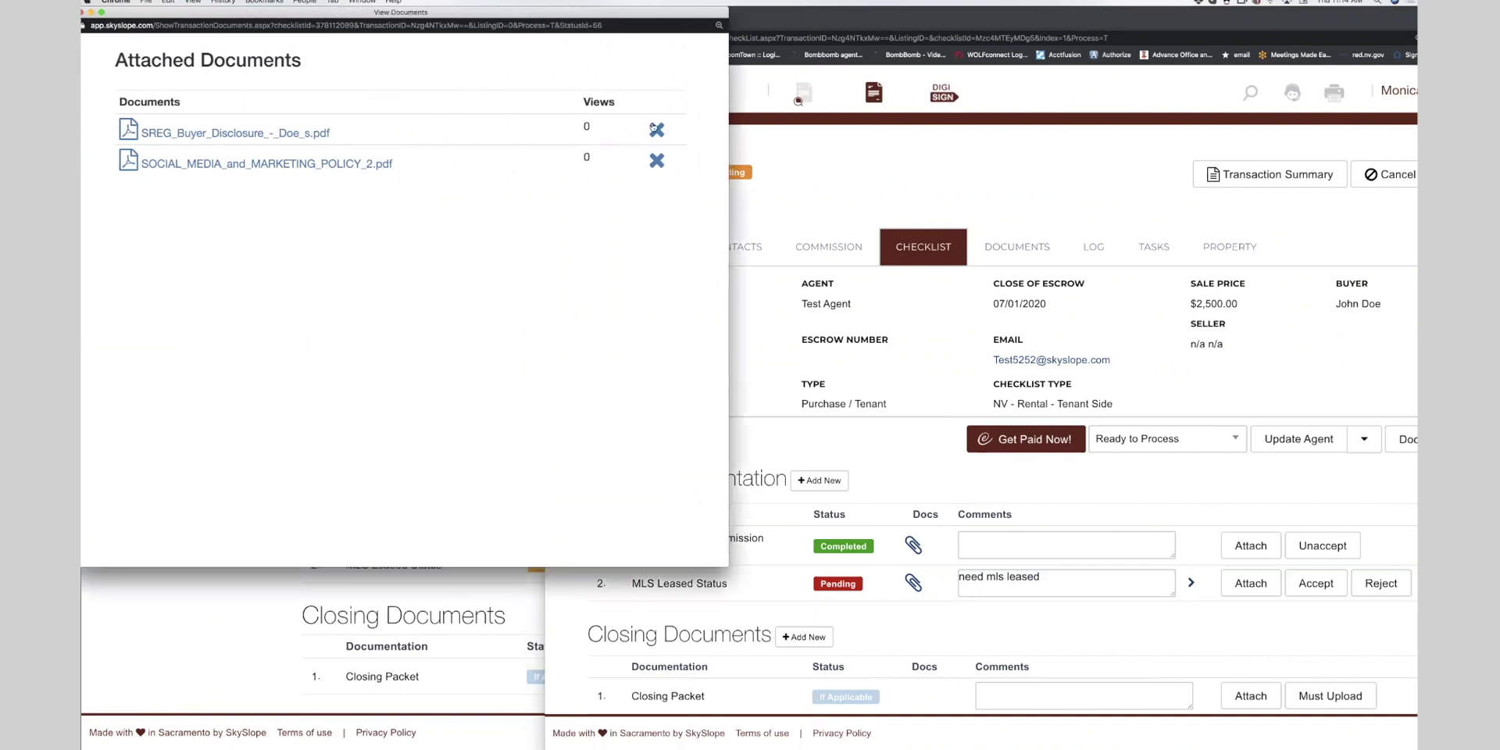
left_click(656, 160)
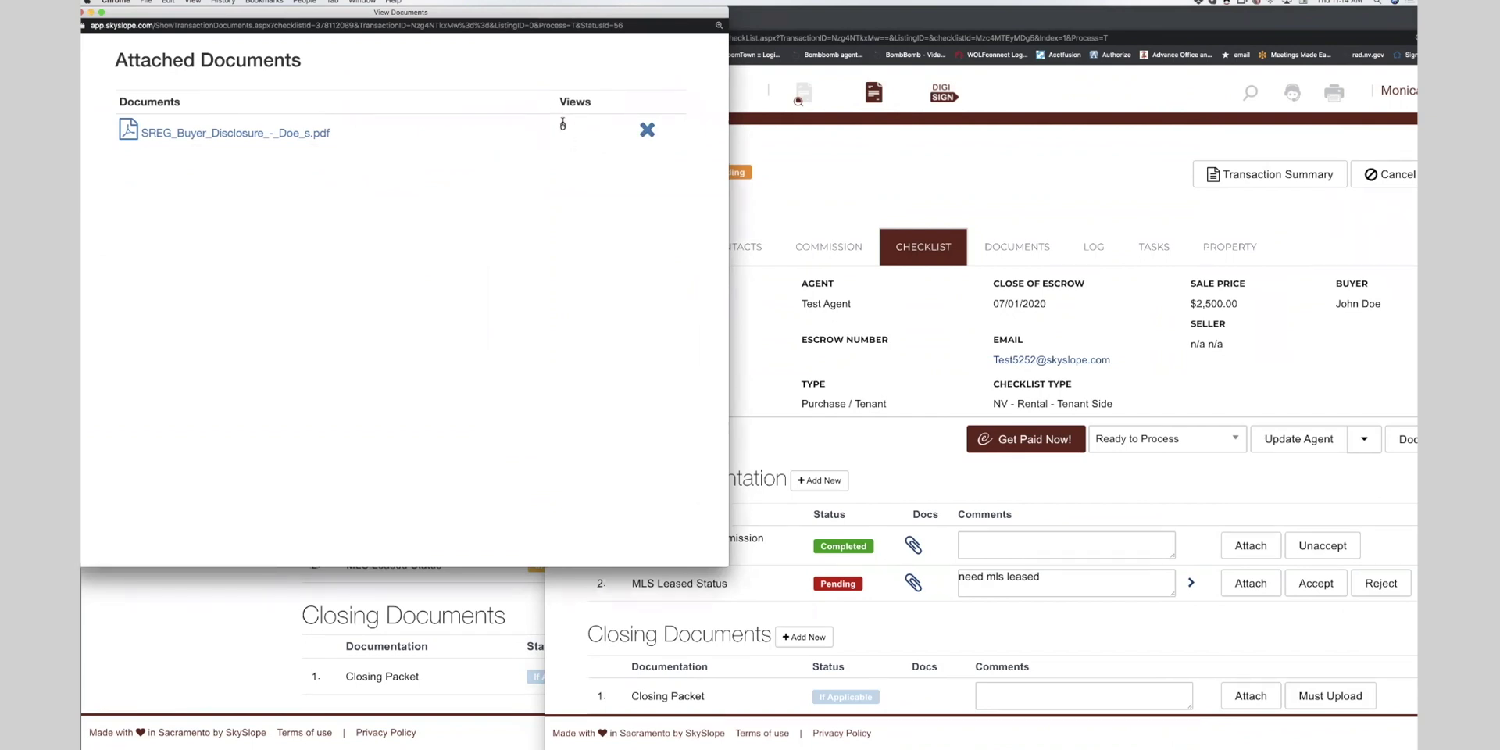
left_click(82, 12)
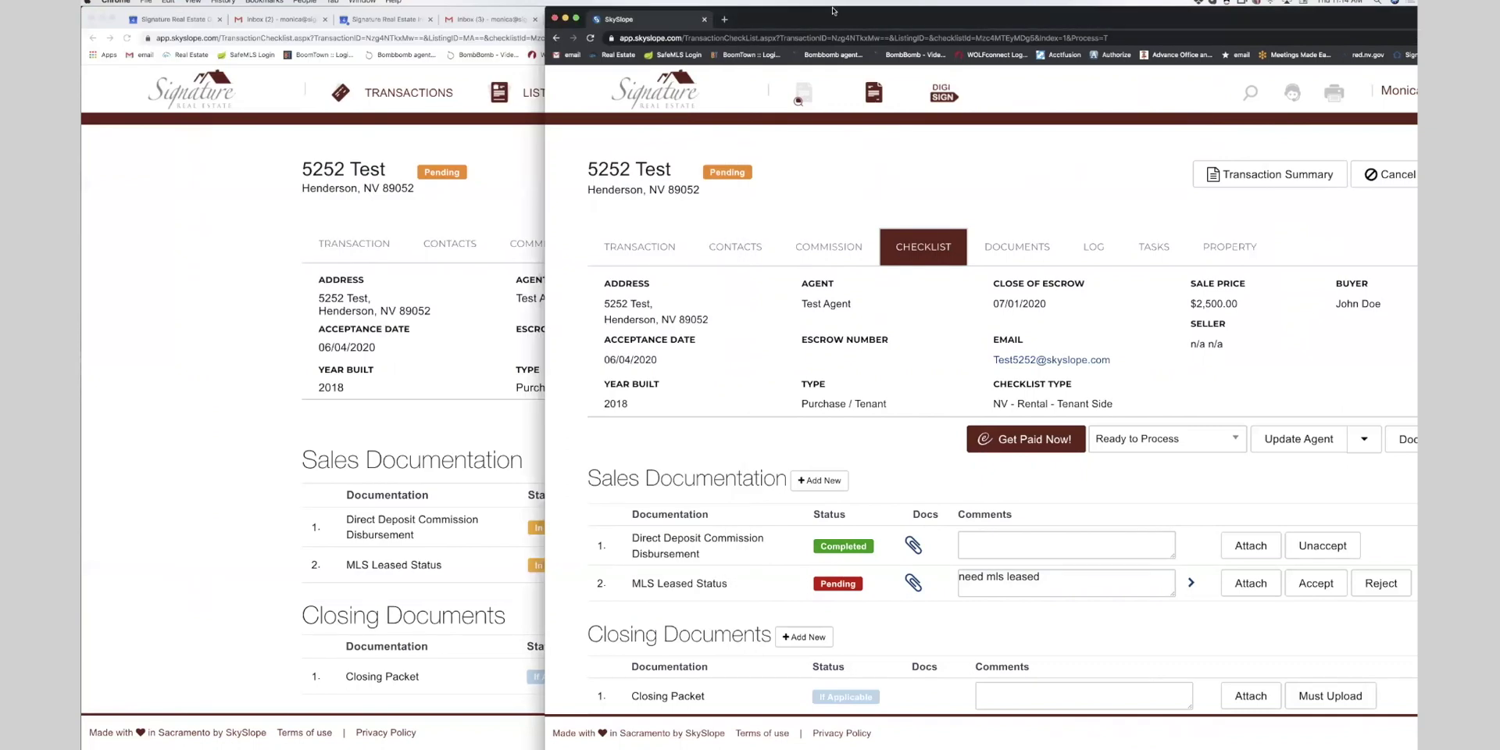
- Move the SkySlope window aside and bring up the Gmail inbox in the other browser window
left_click_drag(833, 11, 1444, 11)
left_click(812, 189)
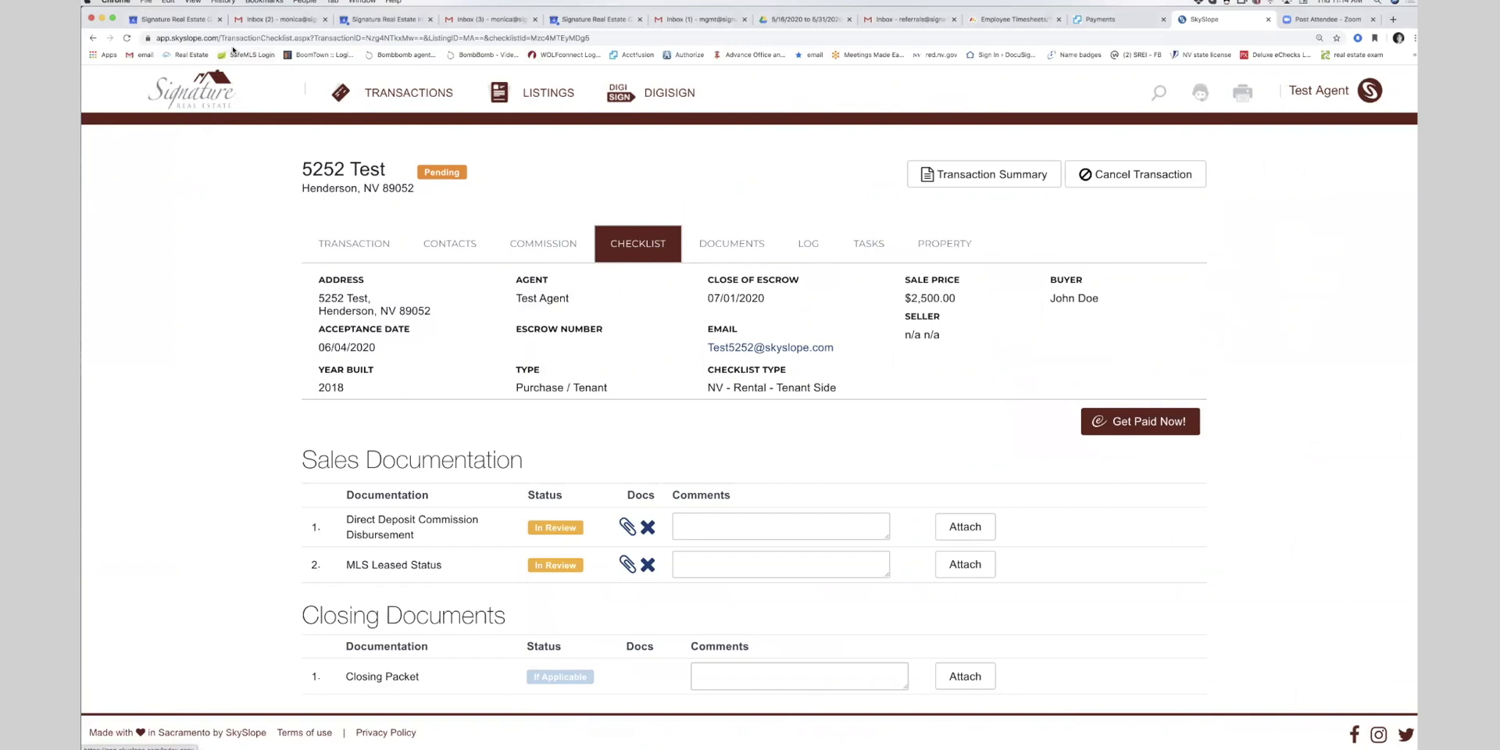
left_click(280, 19)
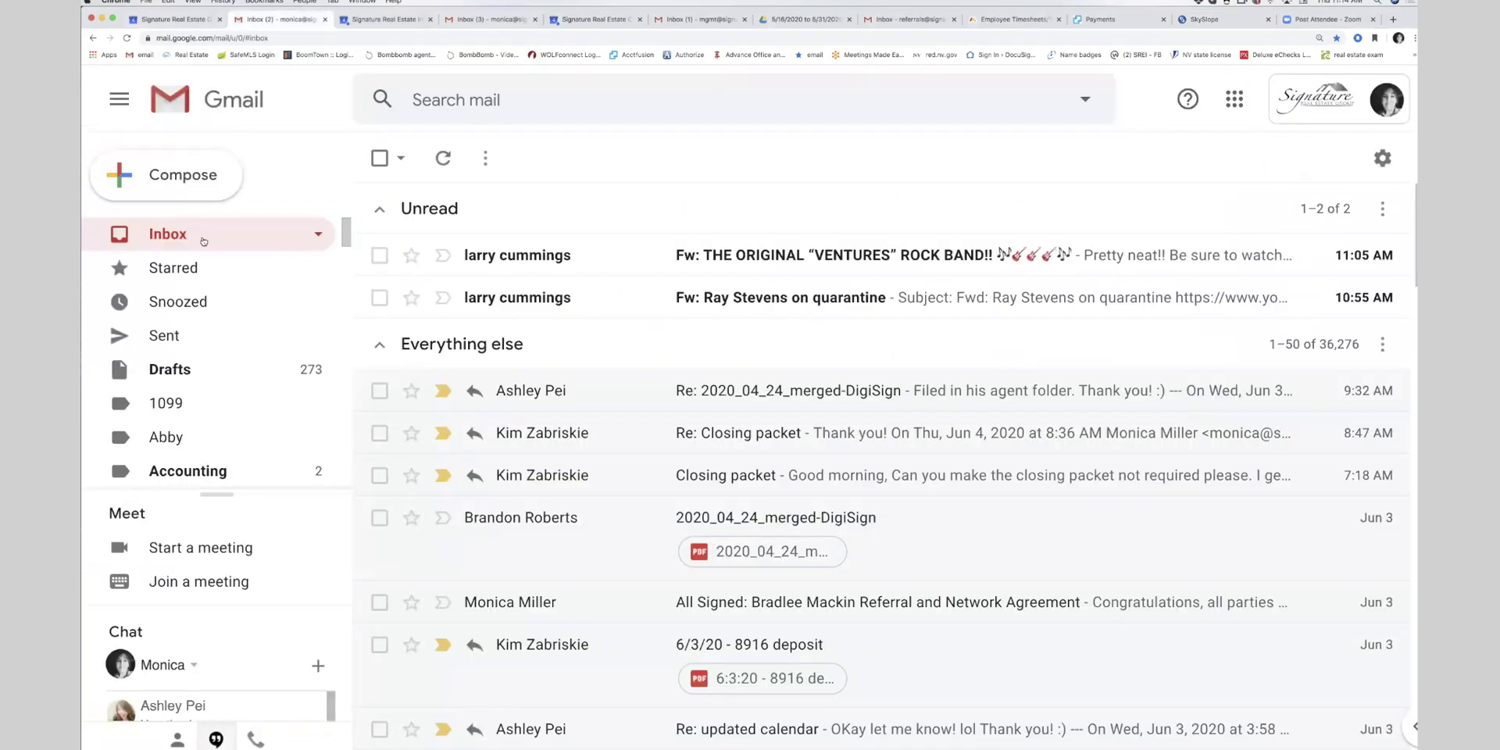
- In the other Gmail inbox, open the unread SkySlope Checklist Reviewed email for 5252 Test
left_click(126, 38)
key("super+4")
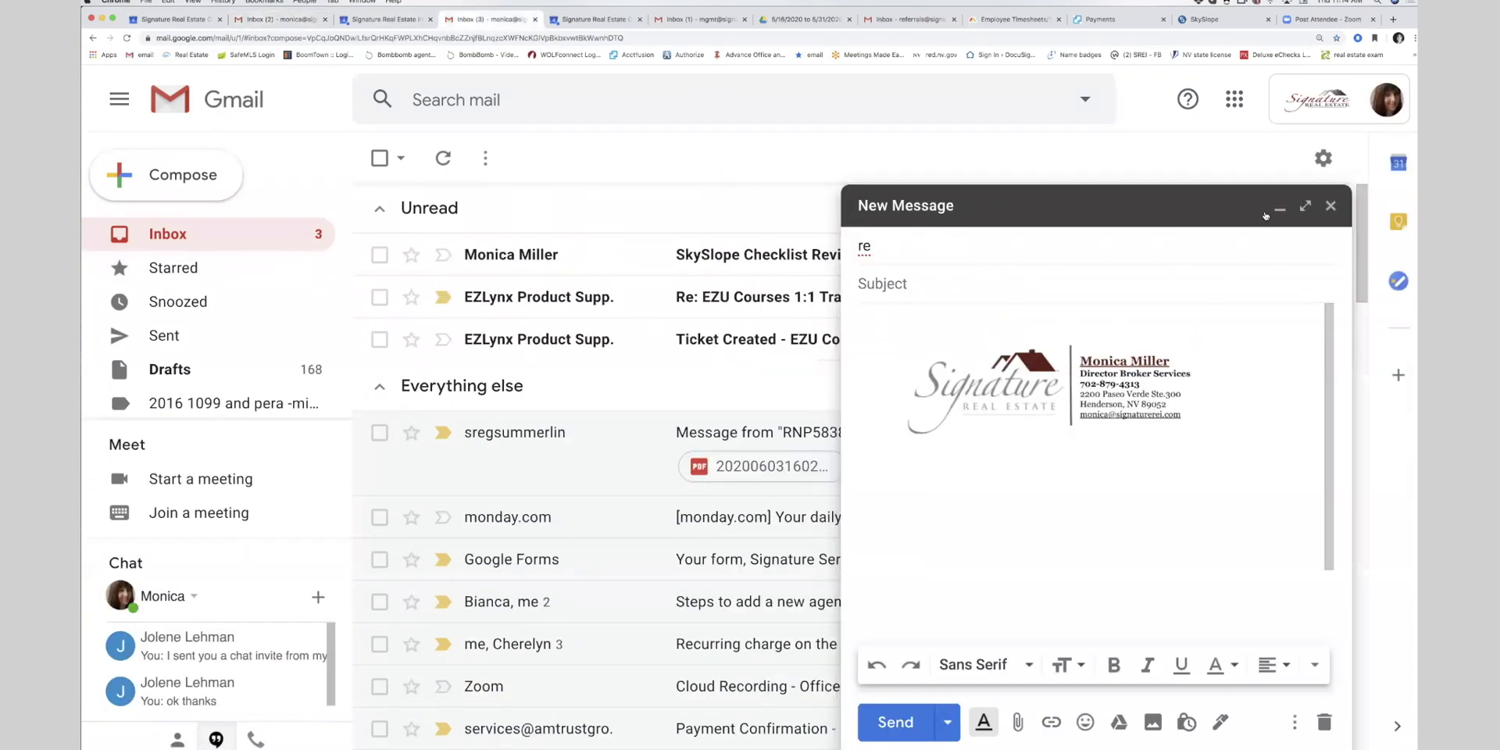
left_click(1273, 211)
left_click(1266, 208)
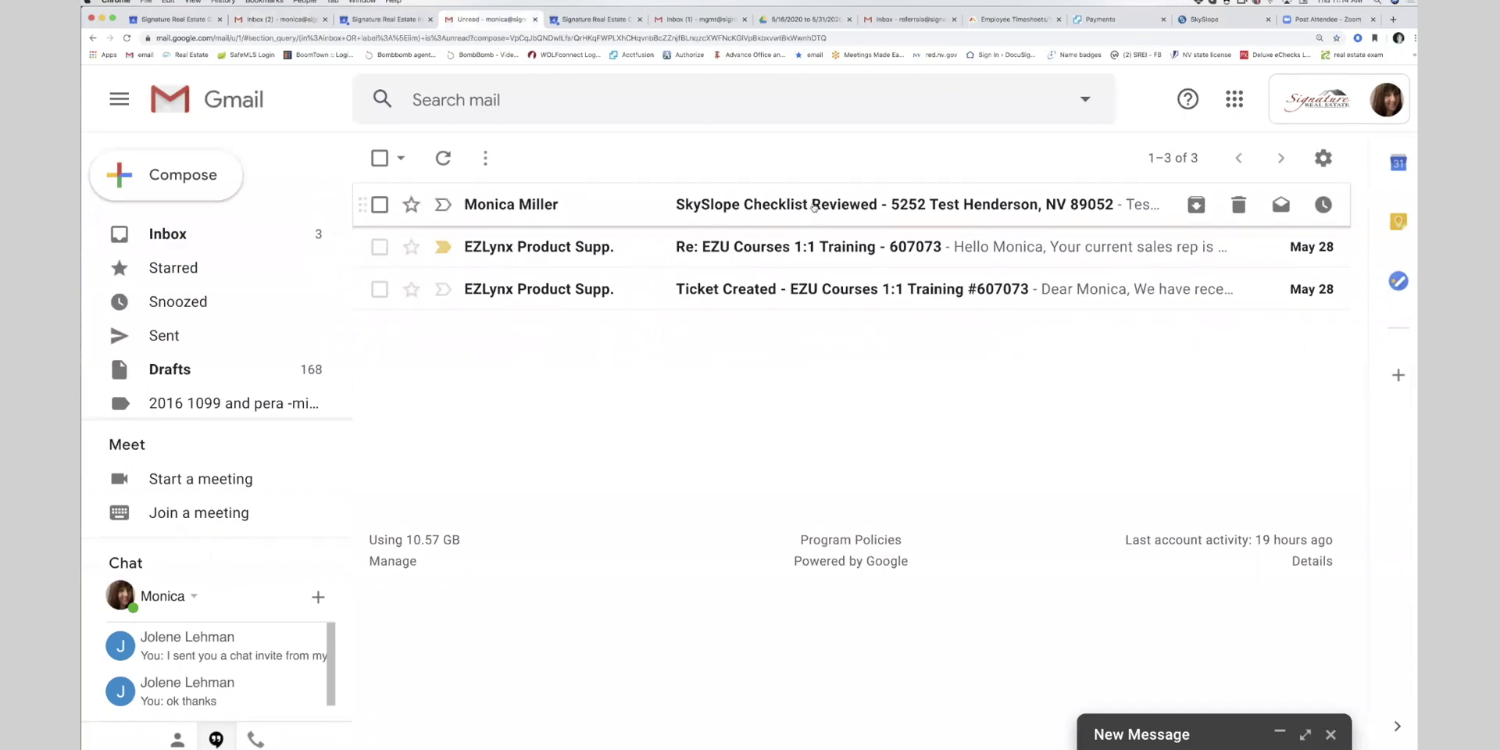
left_click(814, 206)
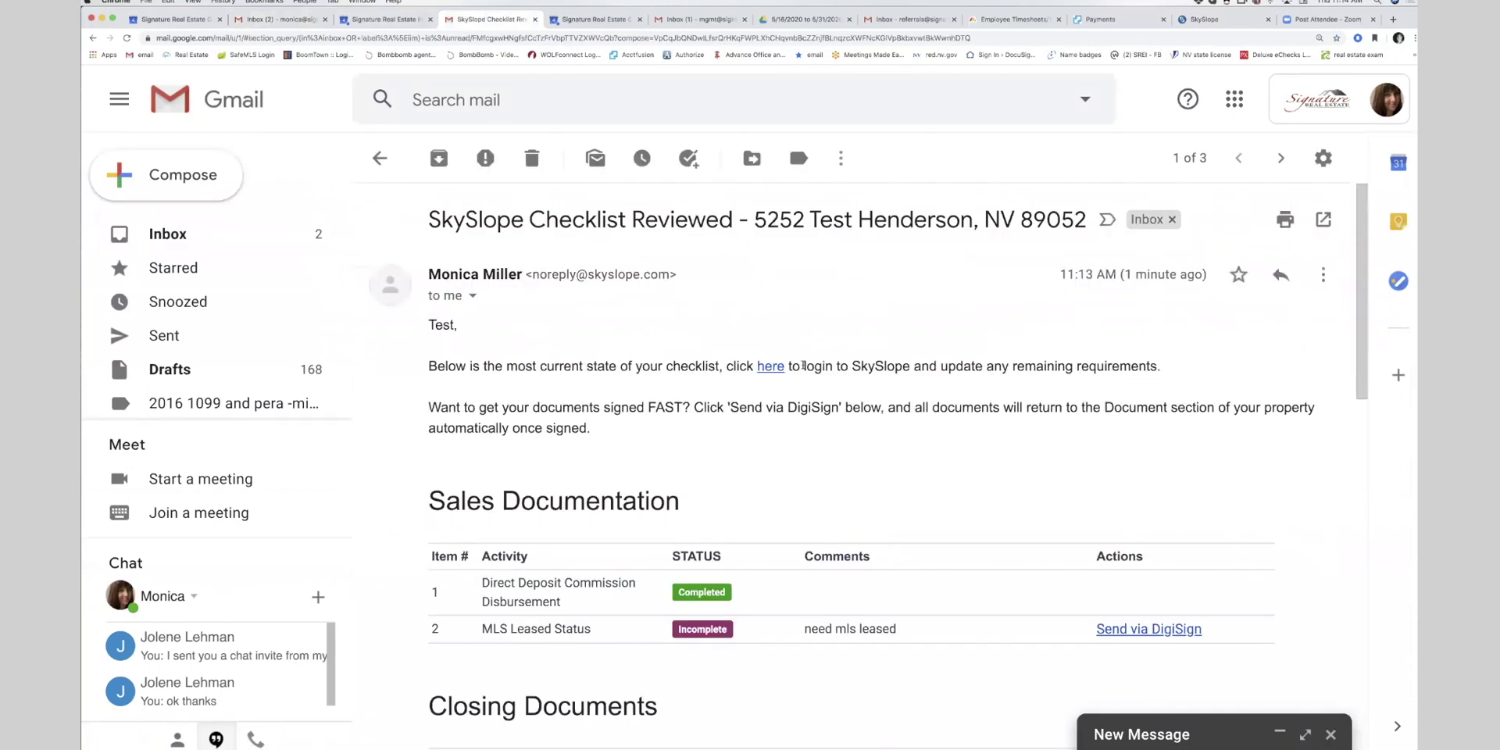
scroll(803, 365, "down", 3)
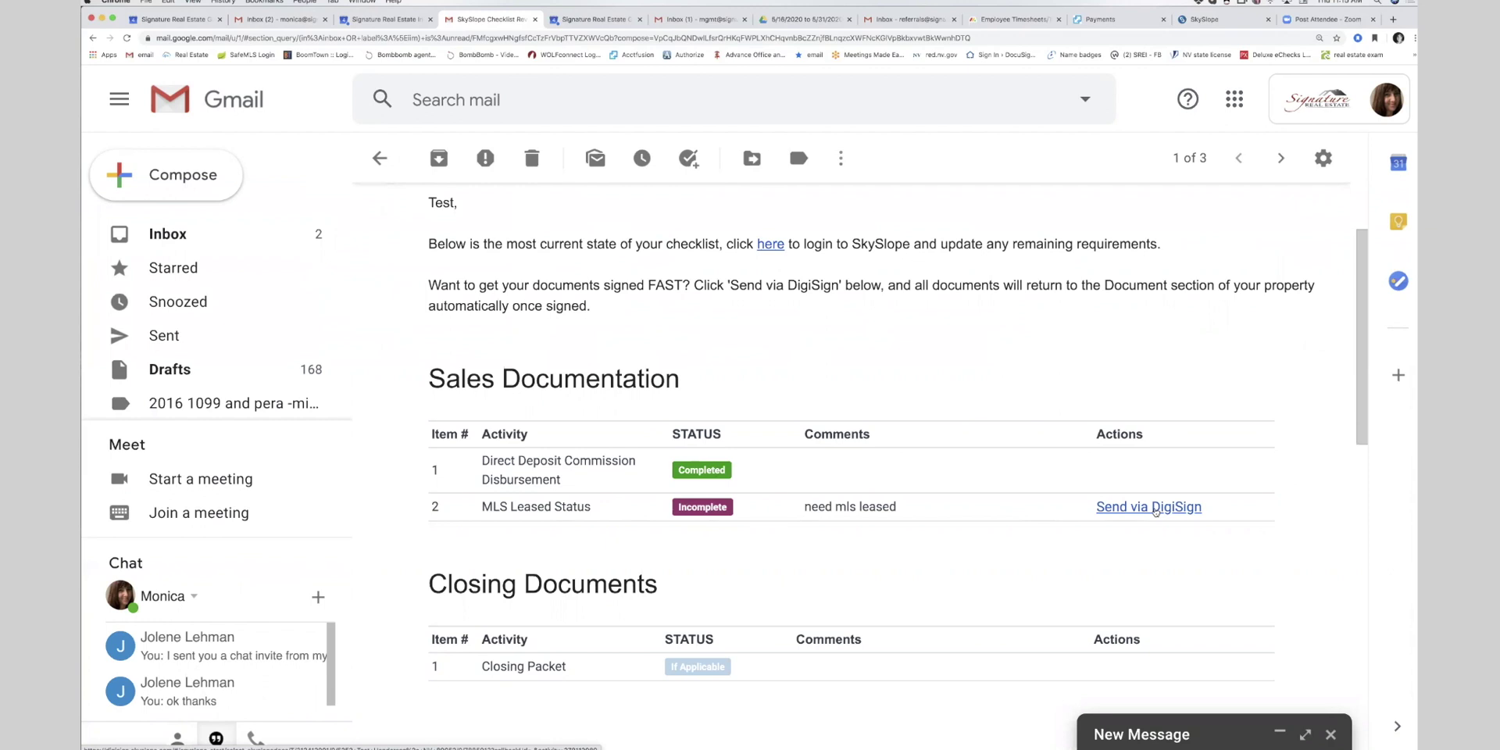
scroll(1154, 512, "up", 3)
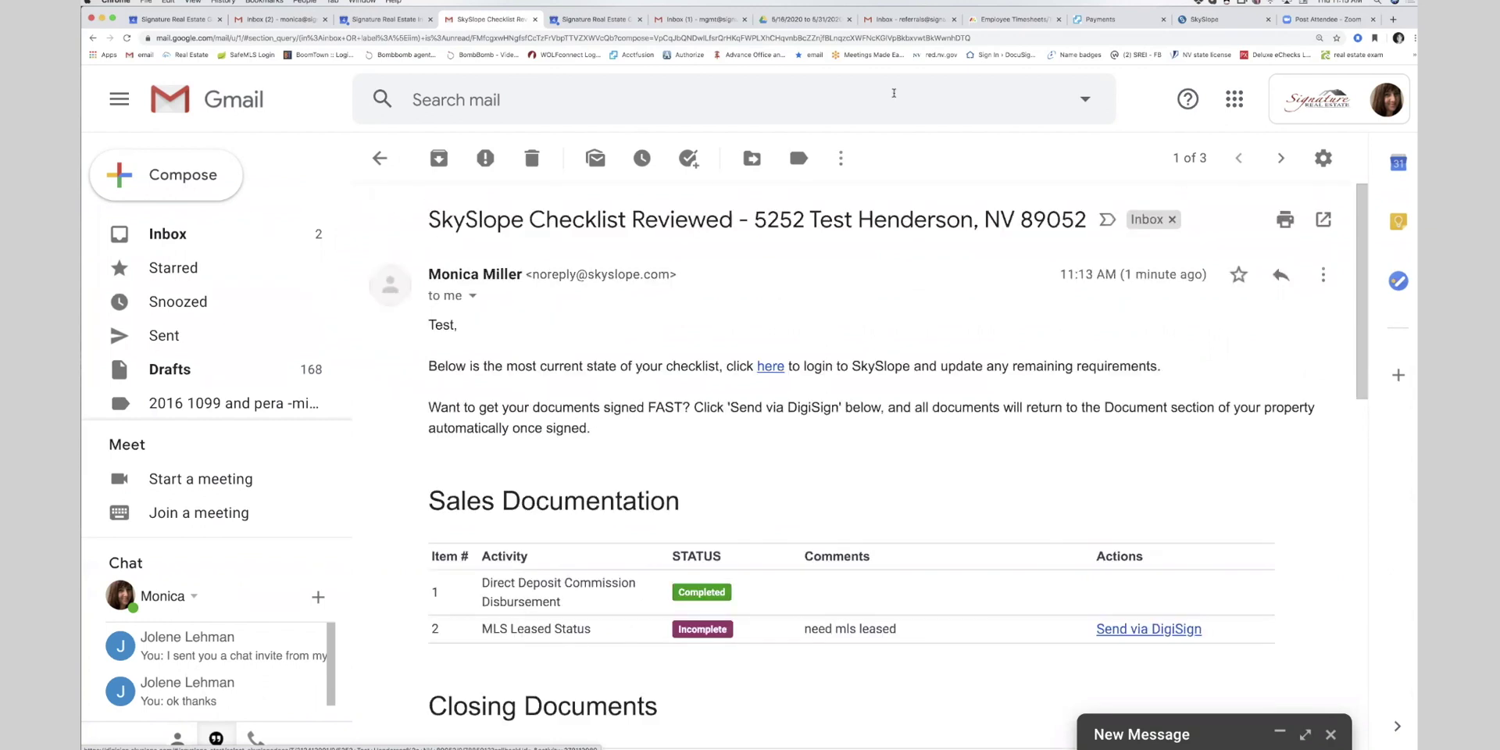
- Return to the SkySlope dashboard and start a new transaction, skipping the address search
left_click(1232, 22)
left_click(192, 92)
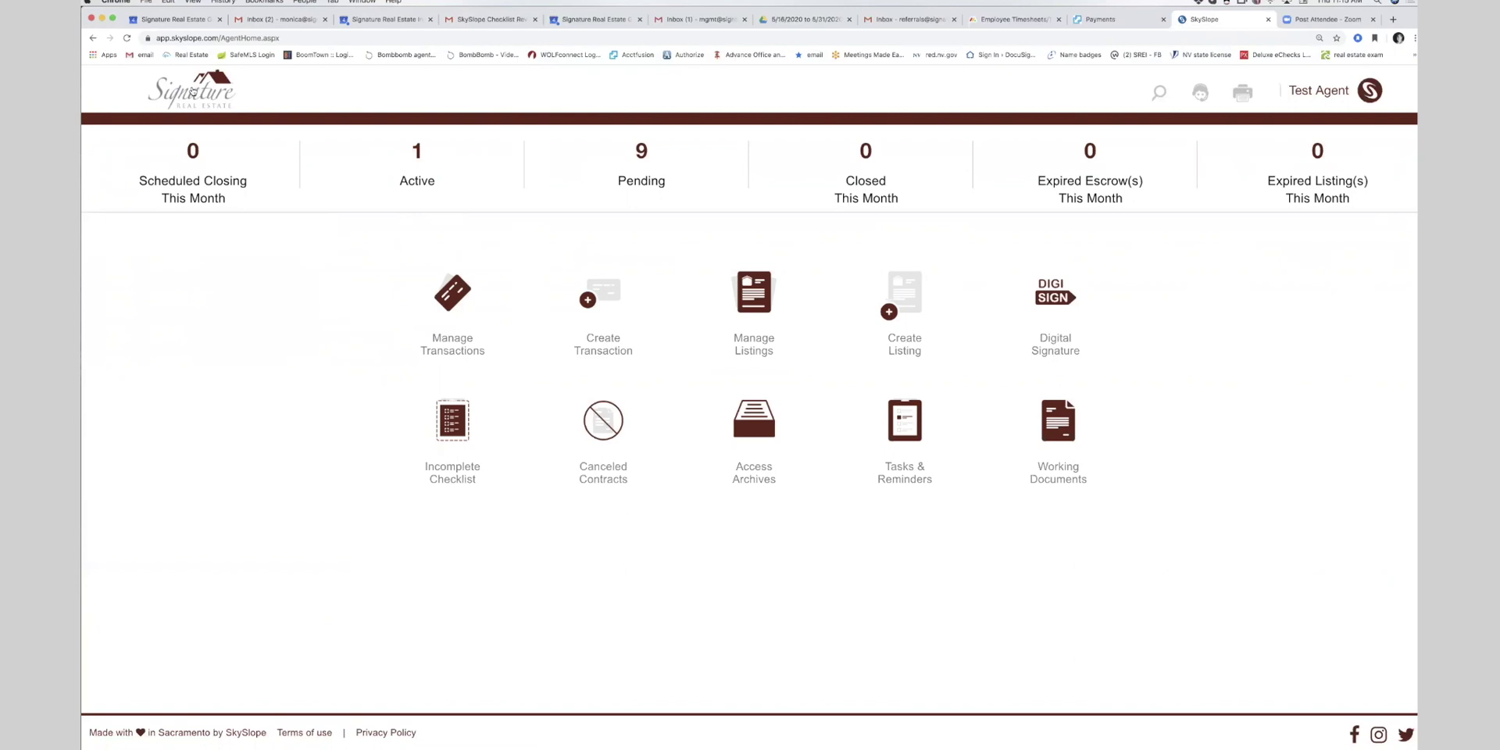
left_click(591, 301)
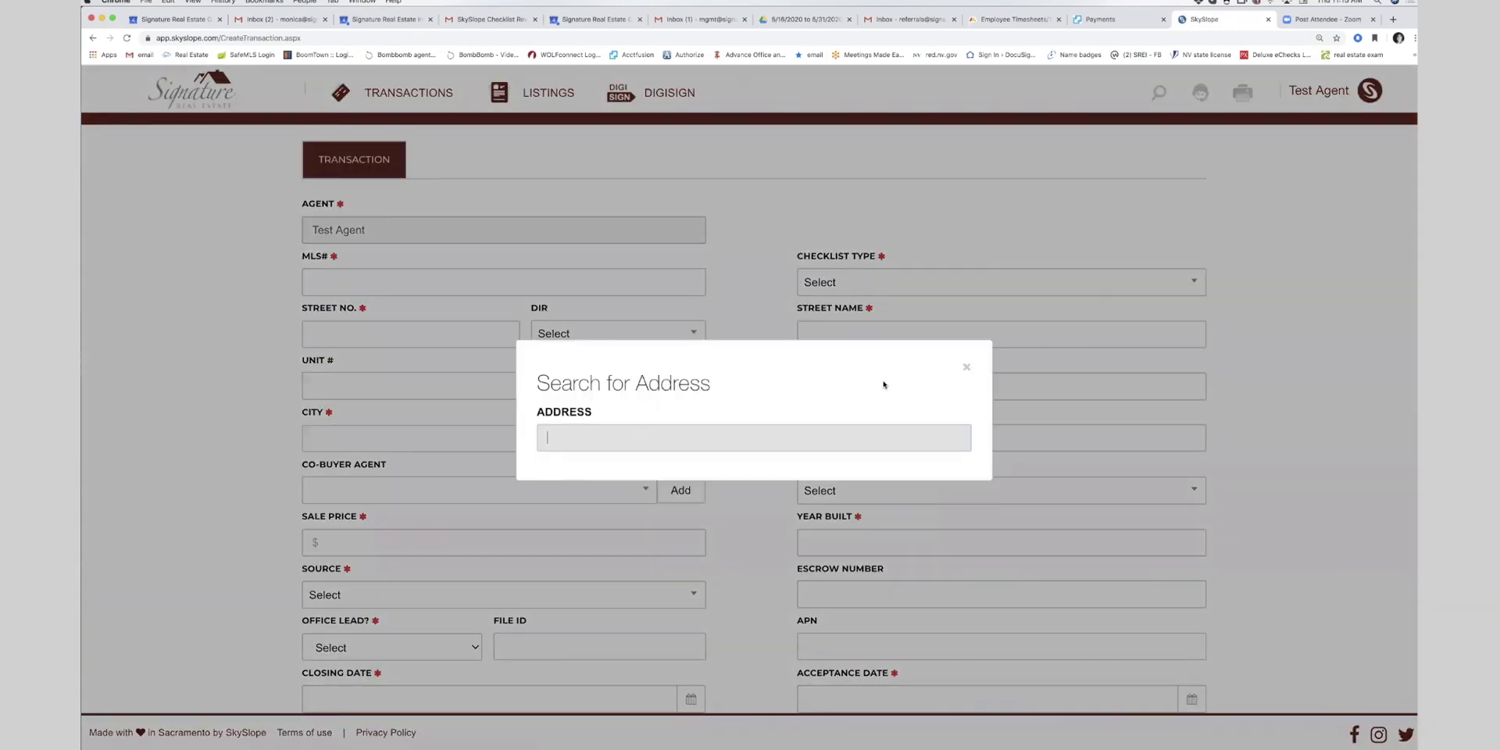
left_click(966, 368)
- Enter 'none' as the MLS# and choose the NV - Referral checklist type
left_click(384, 276)
type("none")
key("Tab")
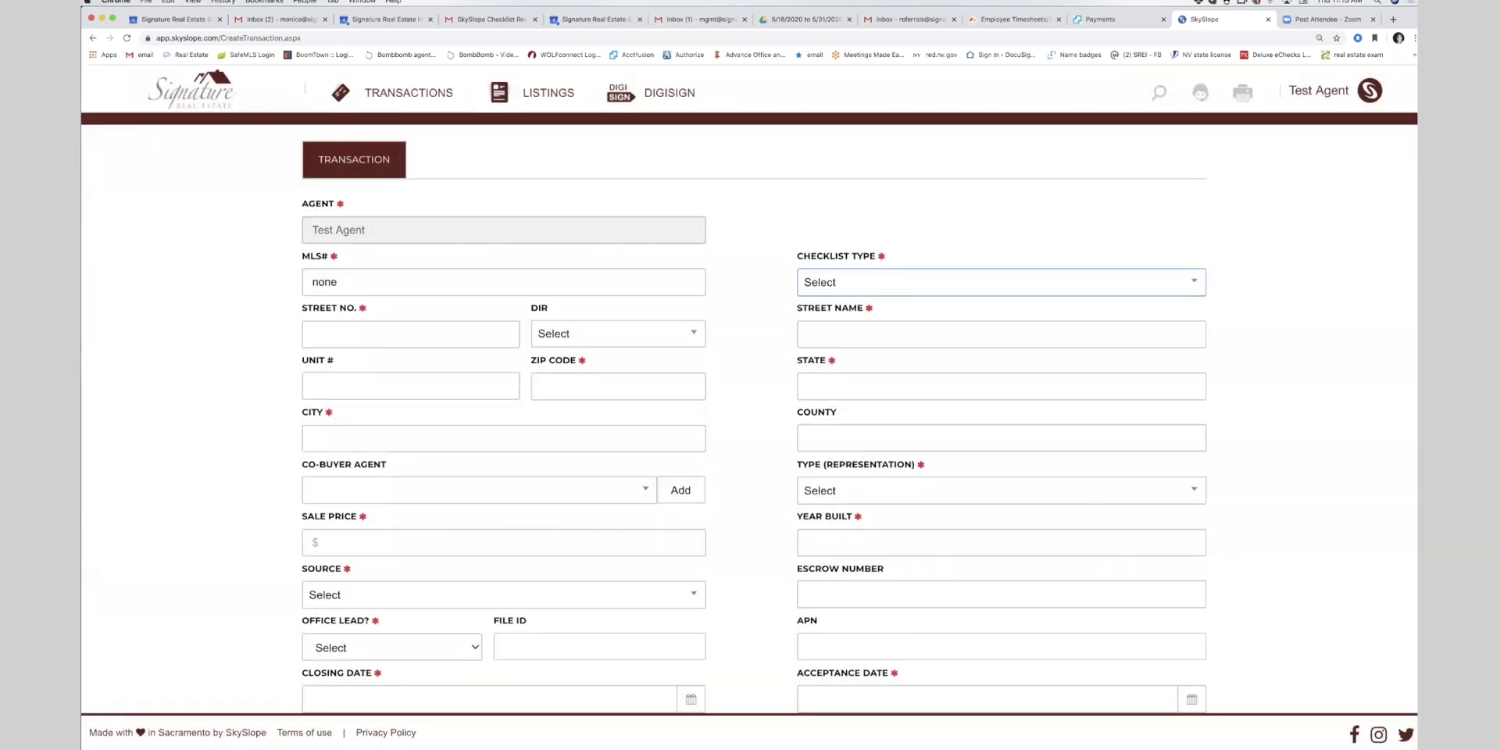
left_click(881, 291)
scroll(908, 390, "down", 1)
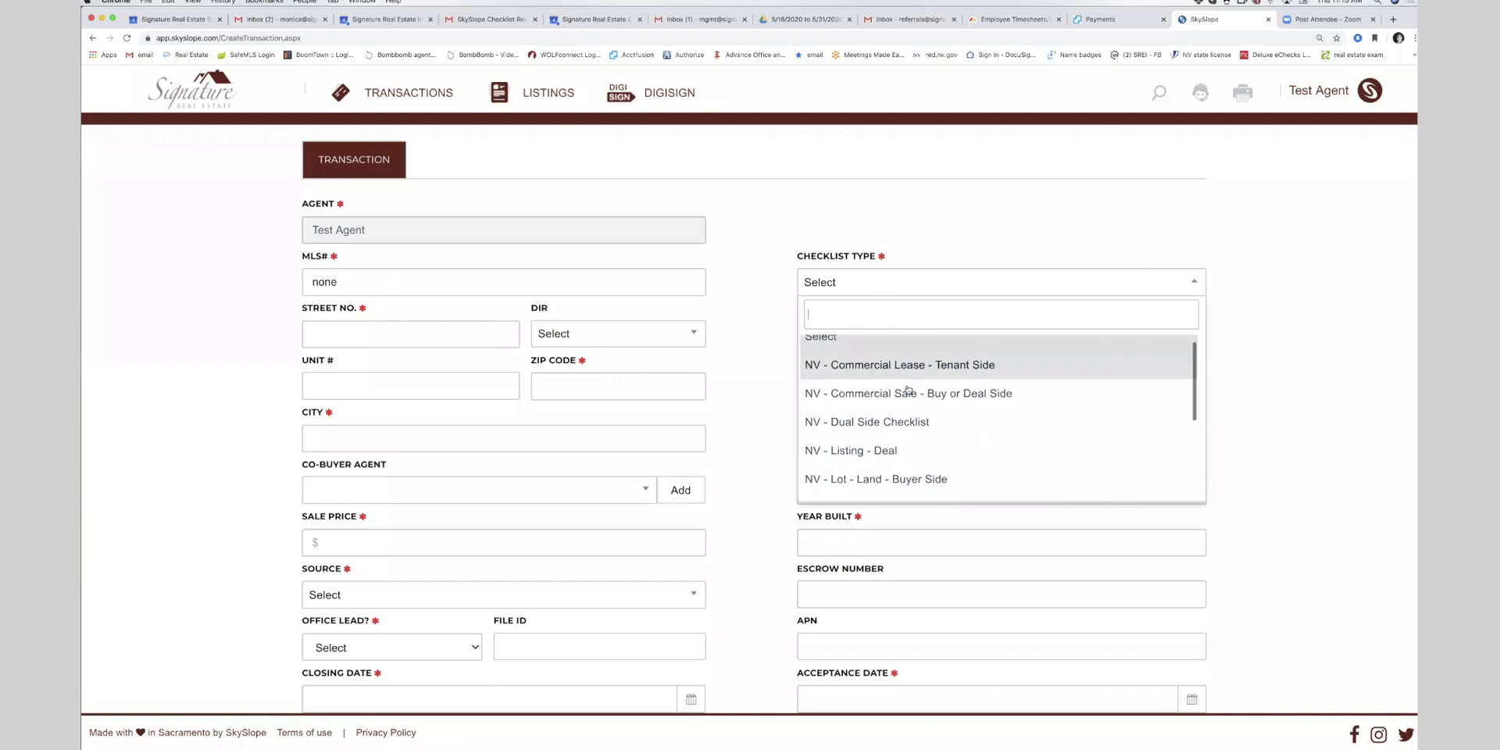
scroll(908, 389, "down", 5)
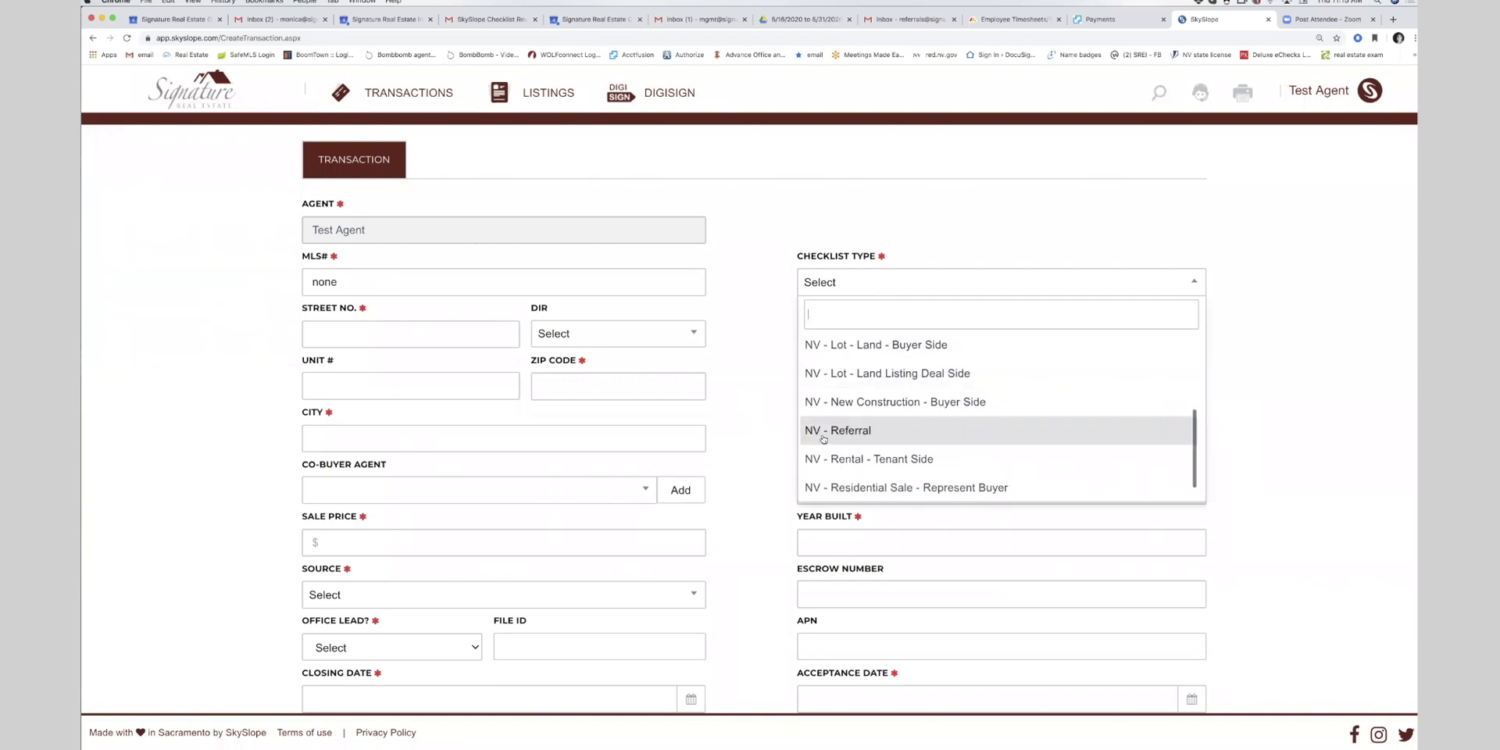
left_click(823, 437)
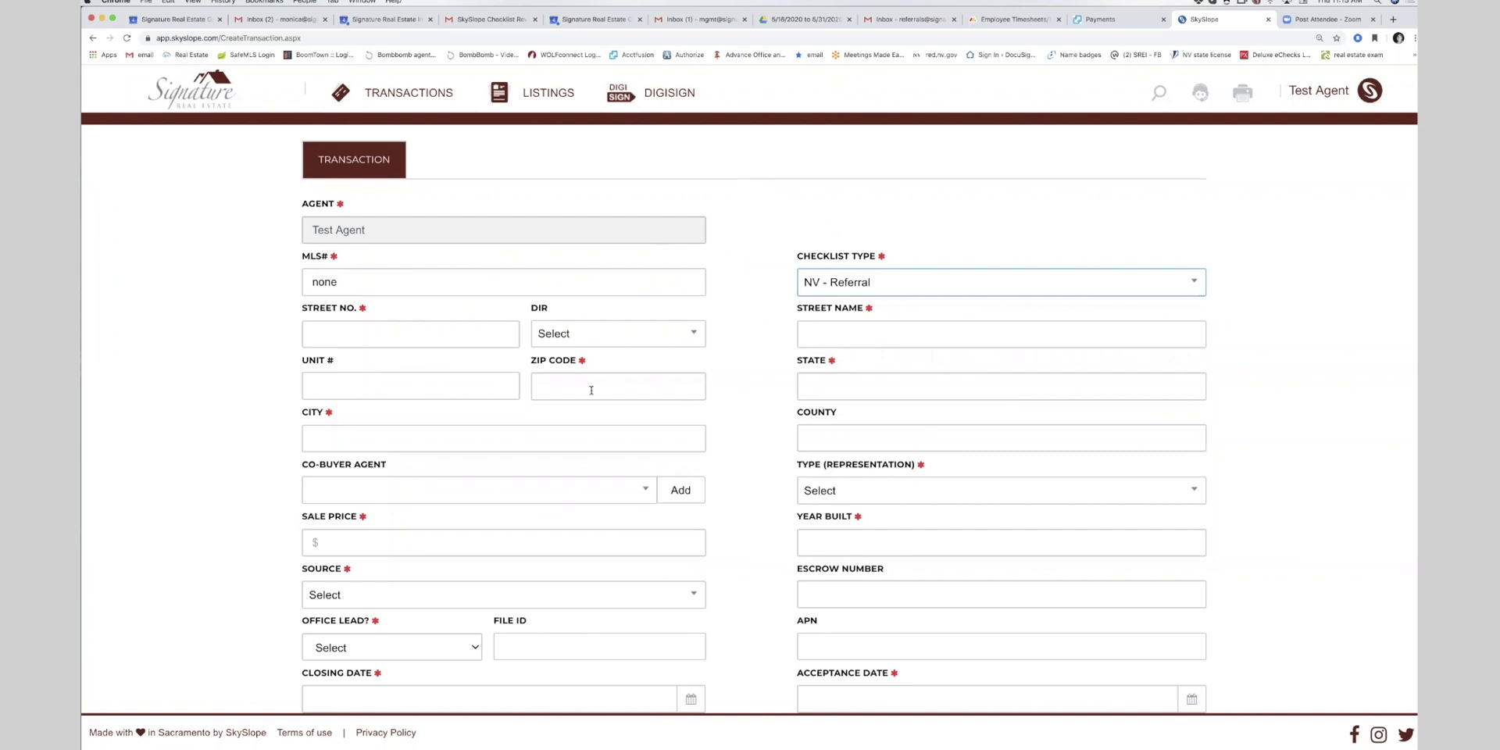
- Enter the property address 3232 Test with ZIP 89052 so city and county fill in
left_click(397, 335)
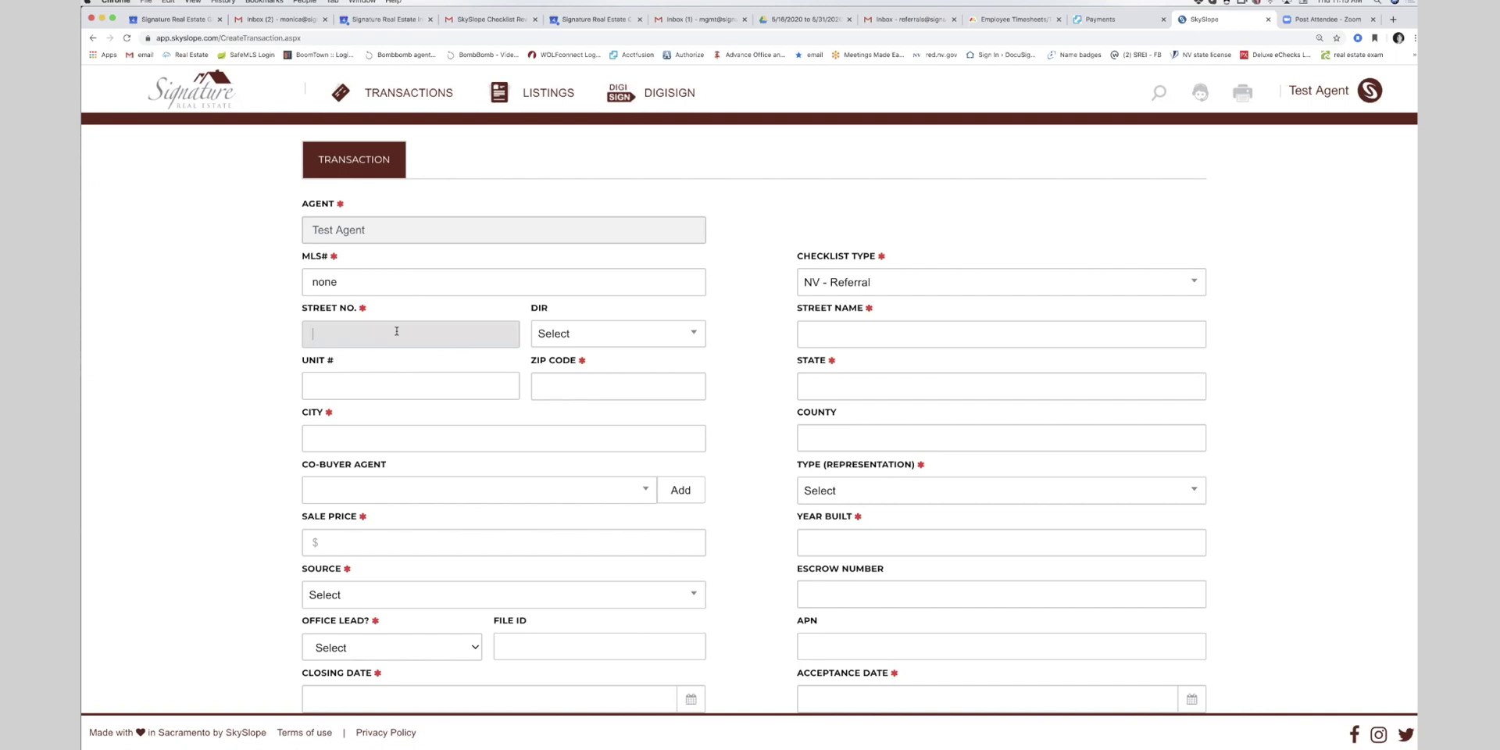
type("3232")
left_click(839, 340)
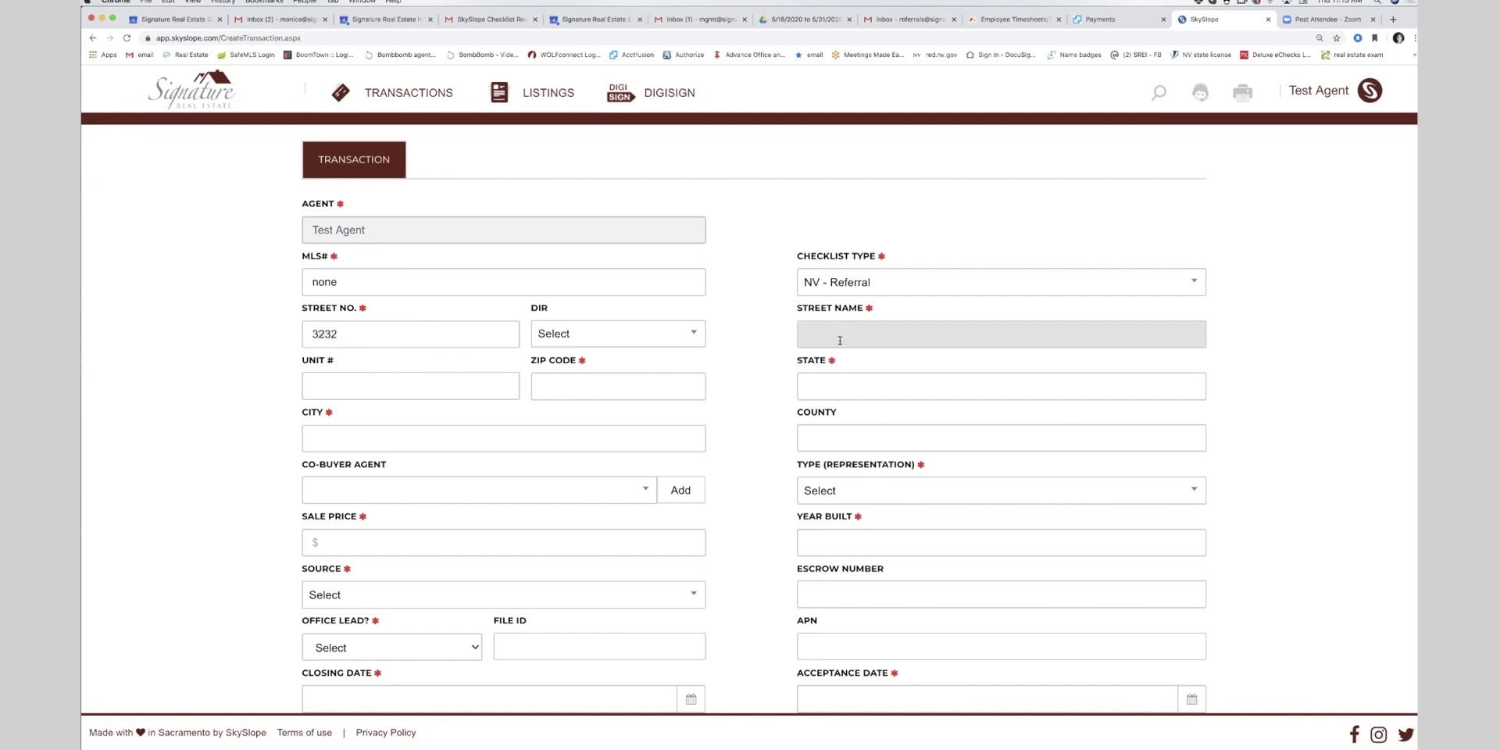
type("Test")
left_click(645, 387)
type("89052")
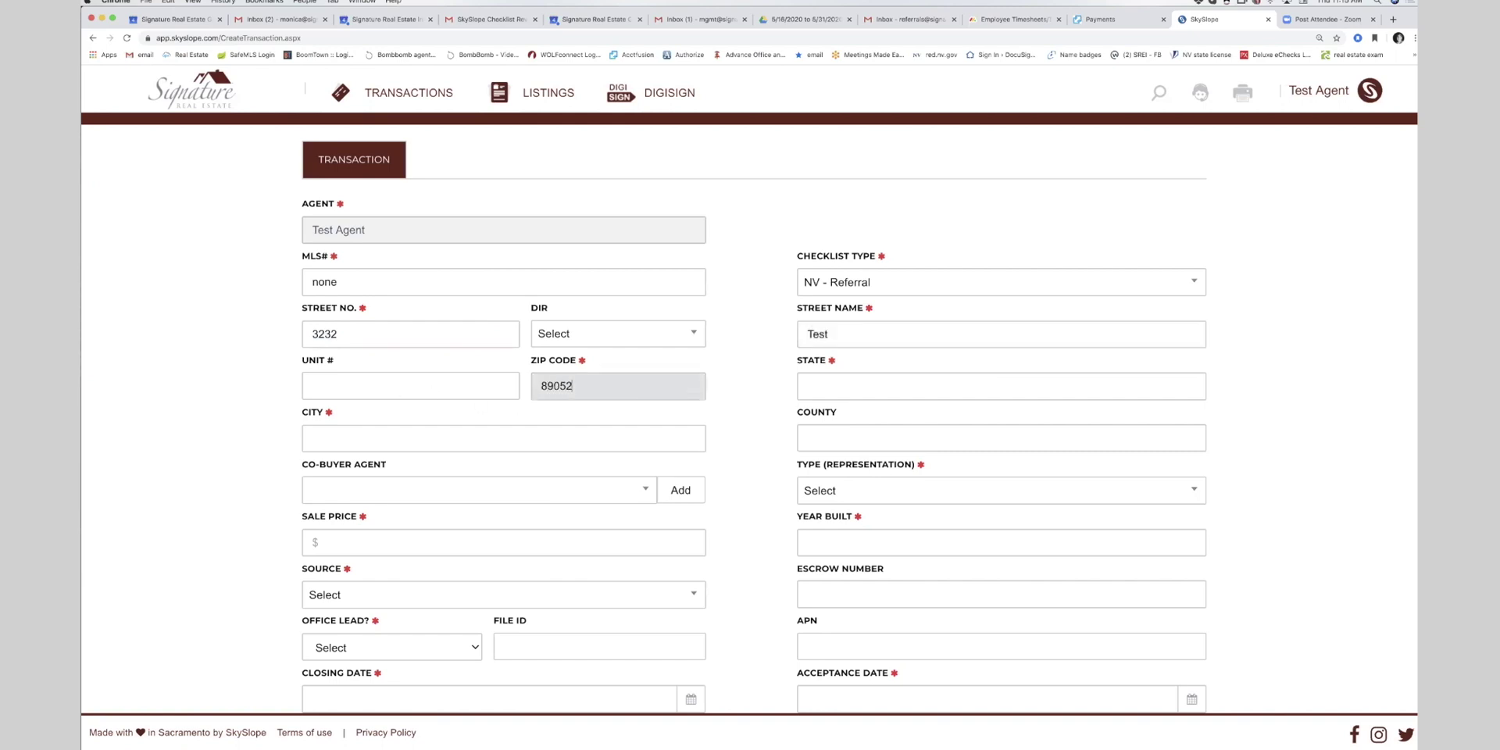
key("Tab")
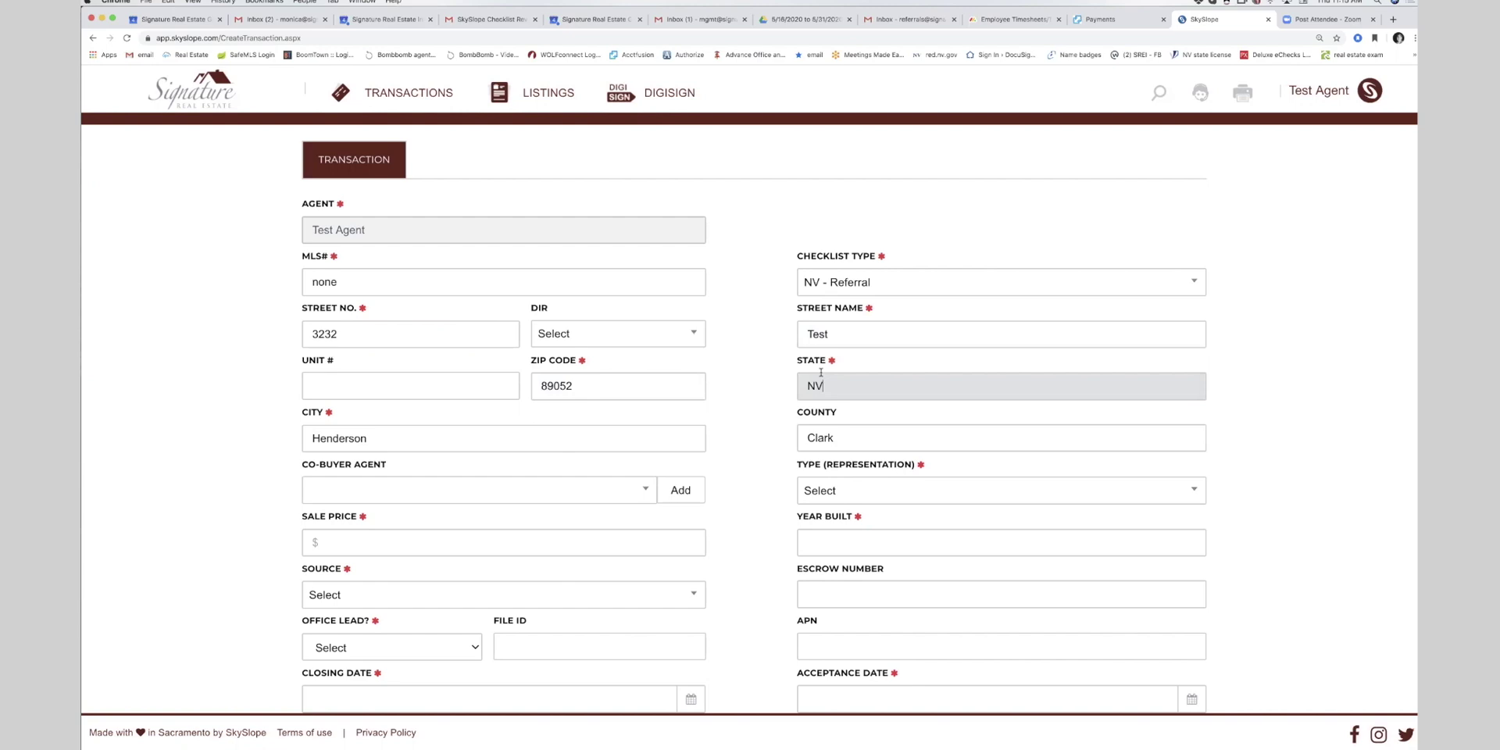
- Set sale price 245000, year built 2015, lead source Farming and office lead No
left_click(395, 542)
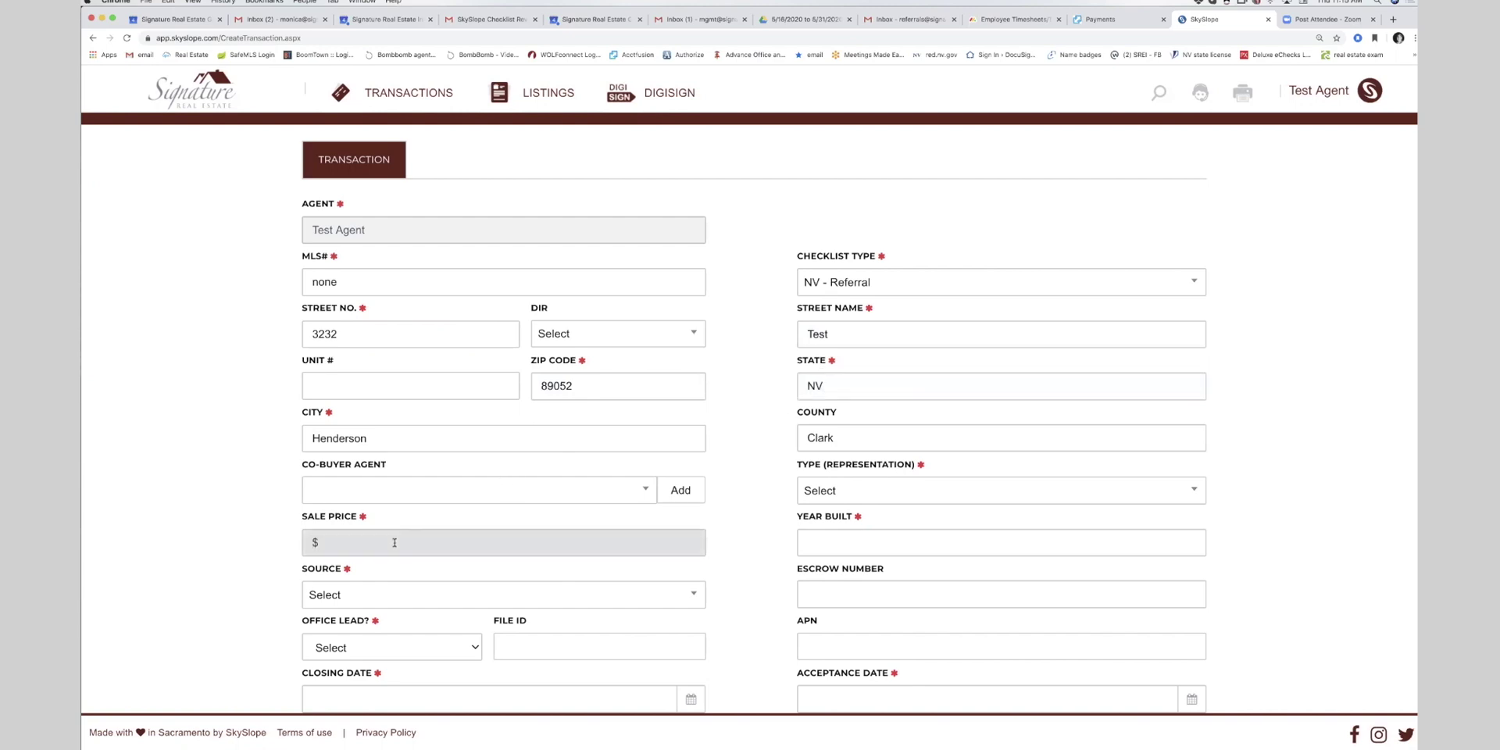
type("245000")
left_click(831, 545)
type("20")
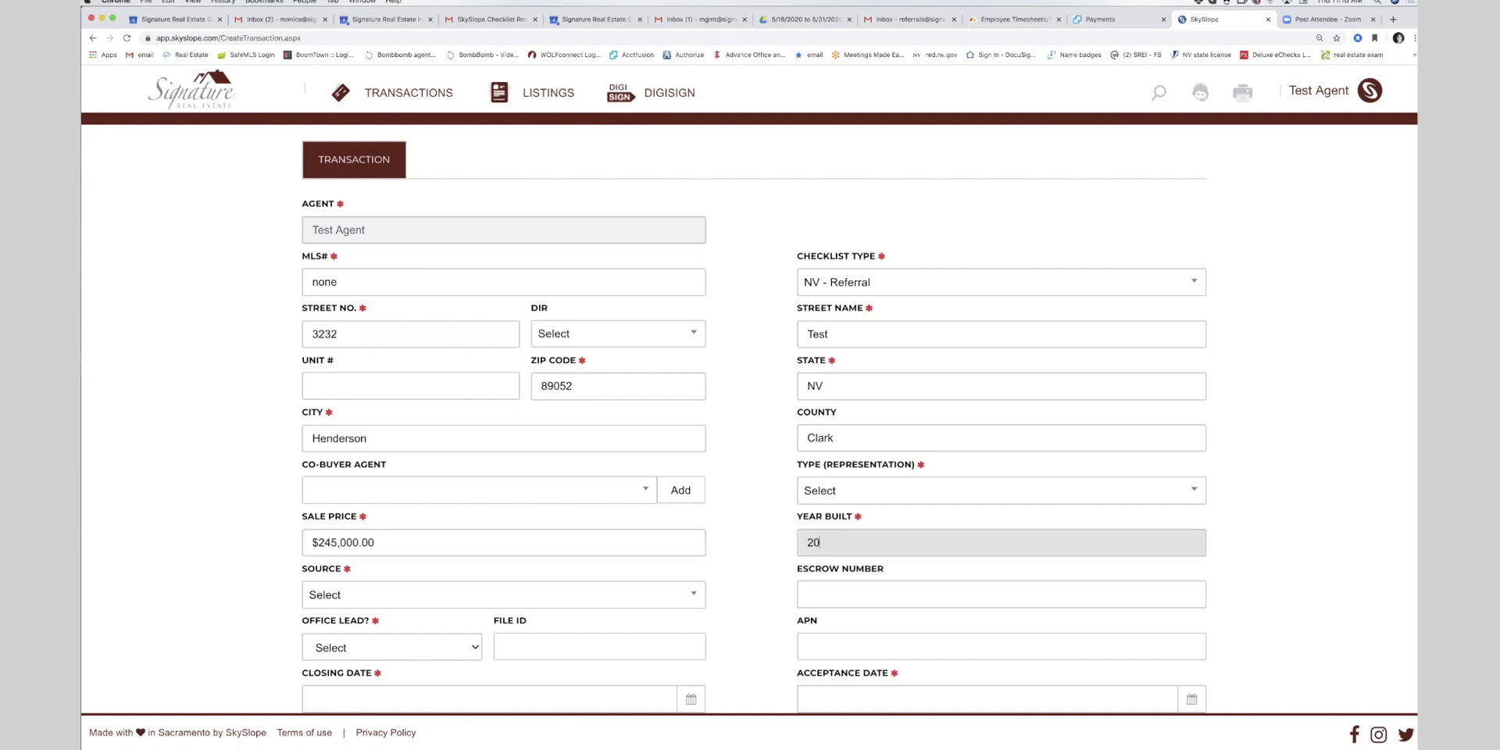
type("15")
scroll(391, 574, "down", 1)
left_click(352, 571)
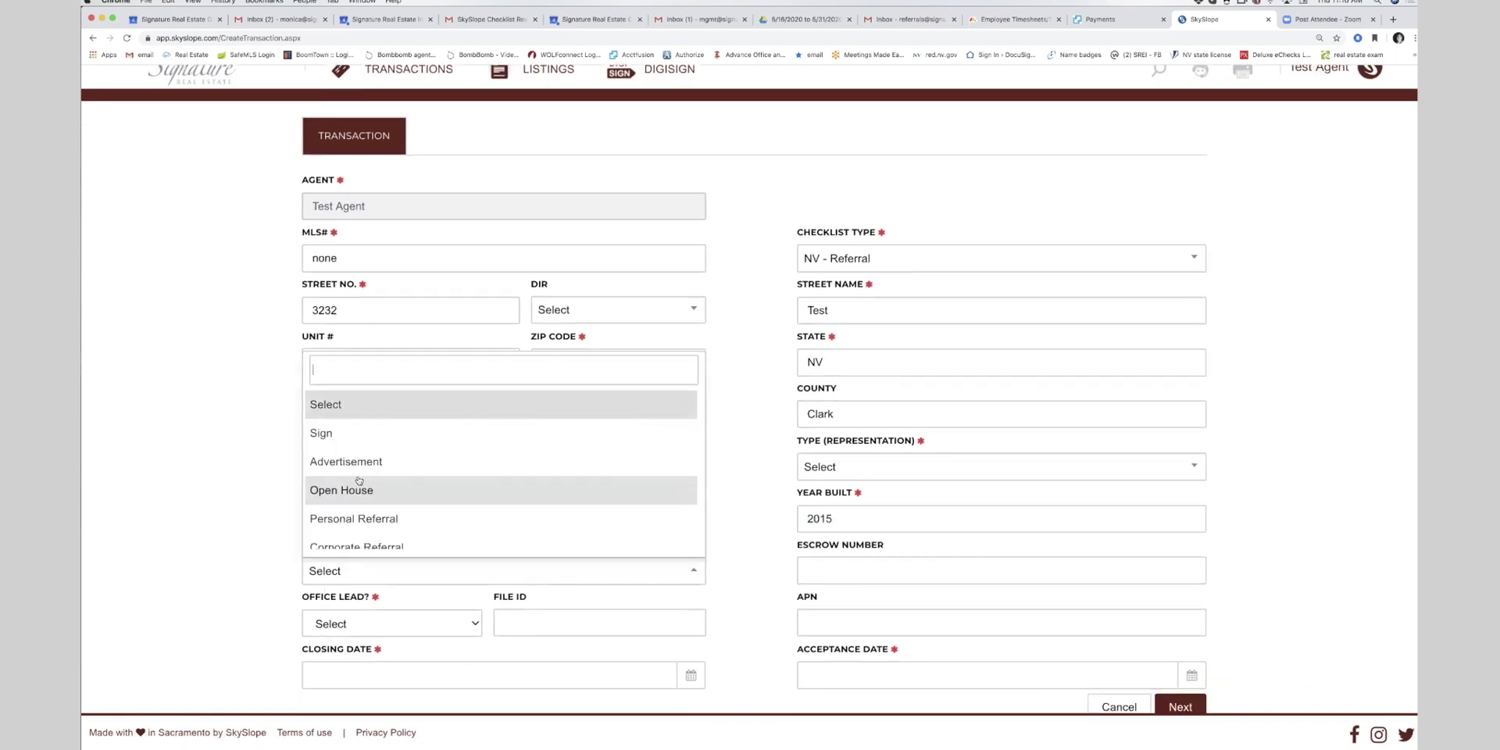
scroll(359, 480, "down", 5)
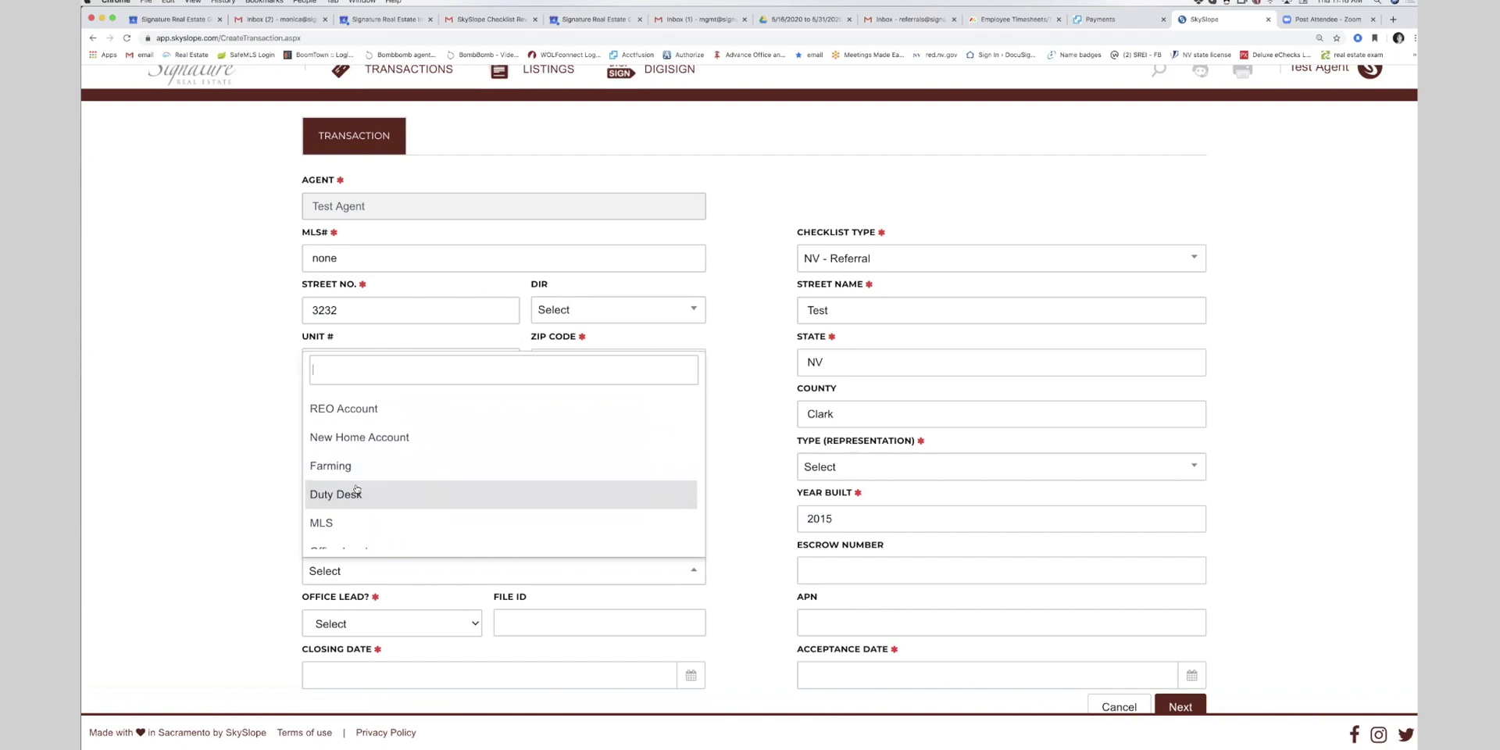
left_click(344, 466)
scroll(683, 605, "down", 1)
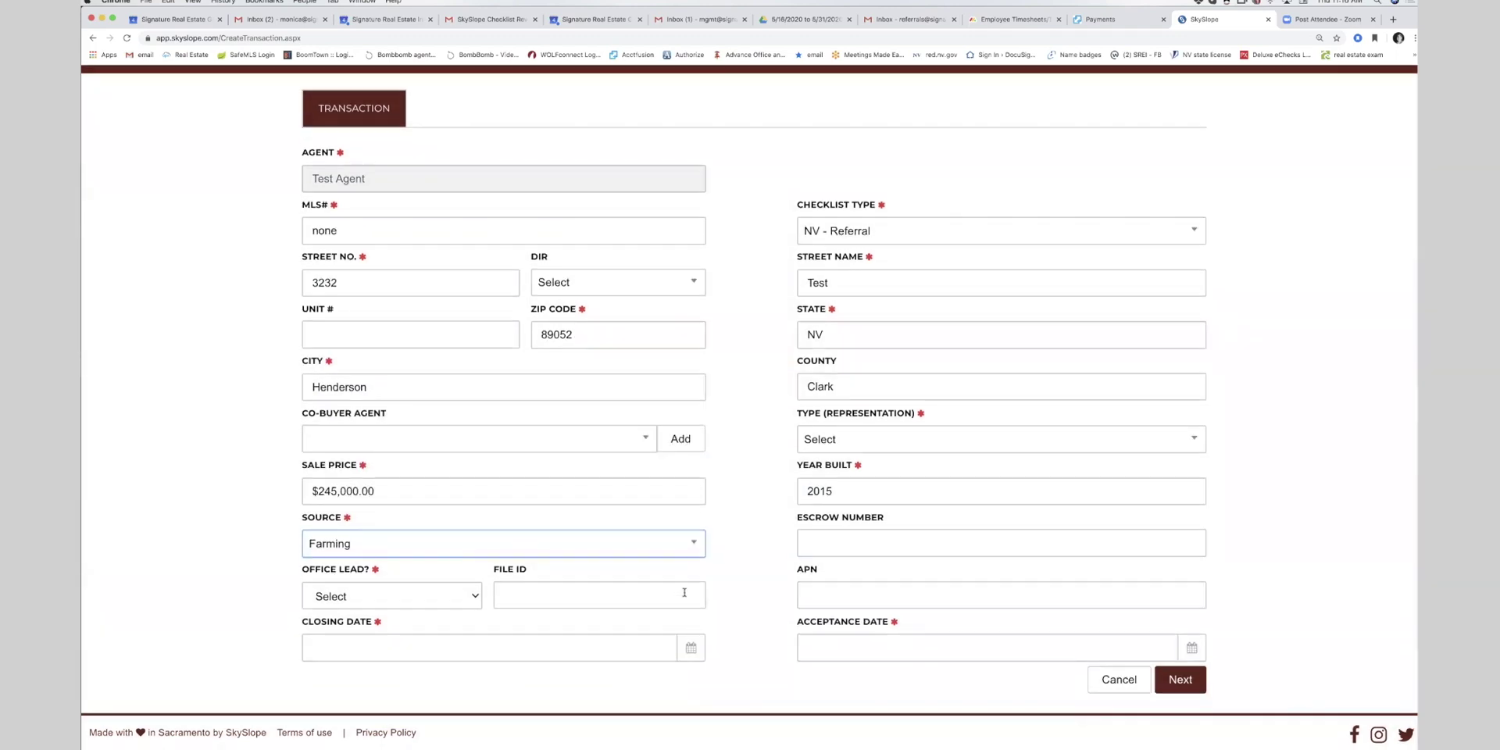
scroll(684, 592, "down", 1)
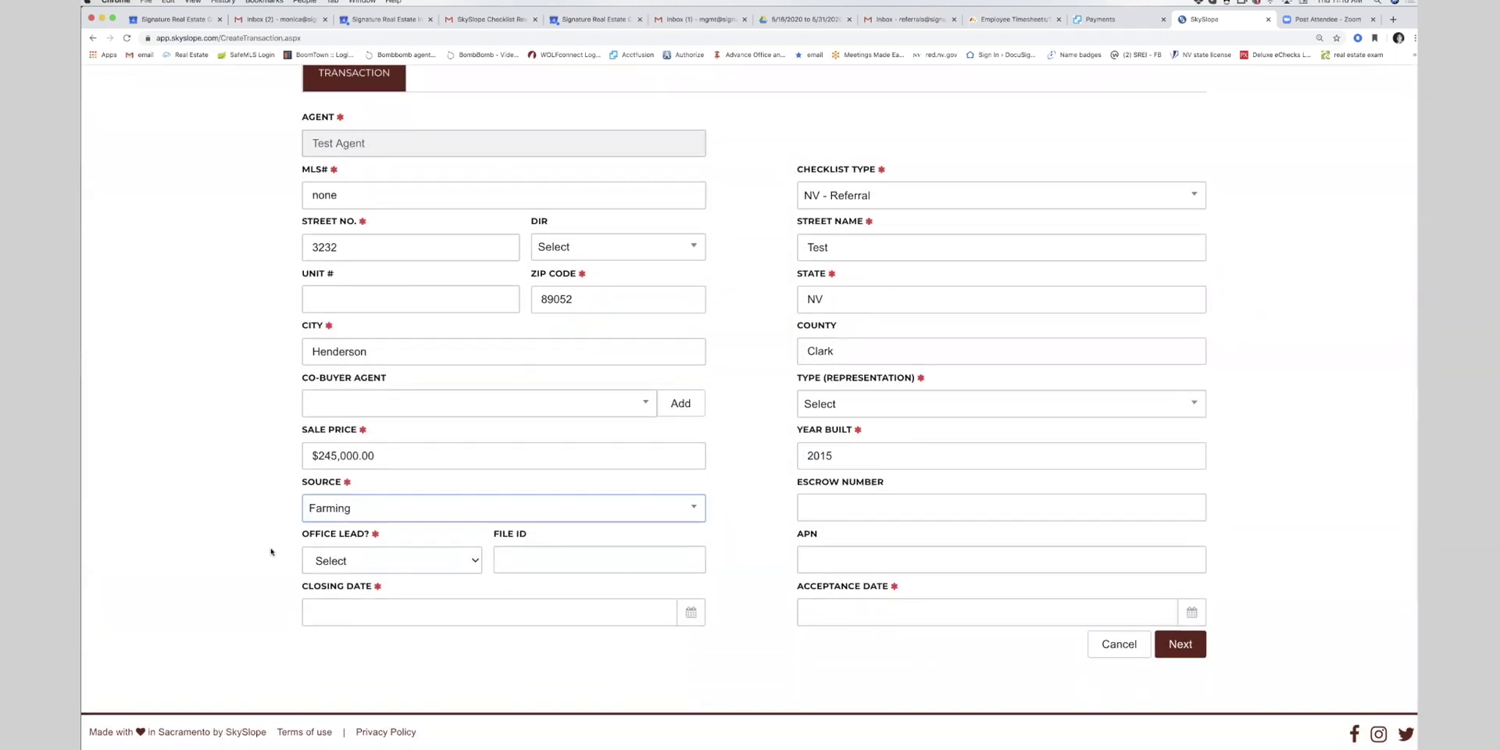
left_click(337, 564)
left_click(692, 568)
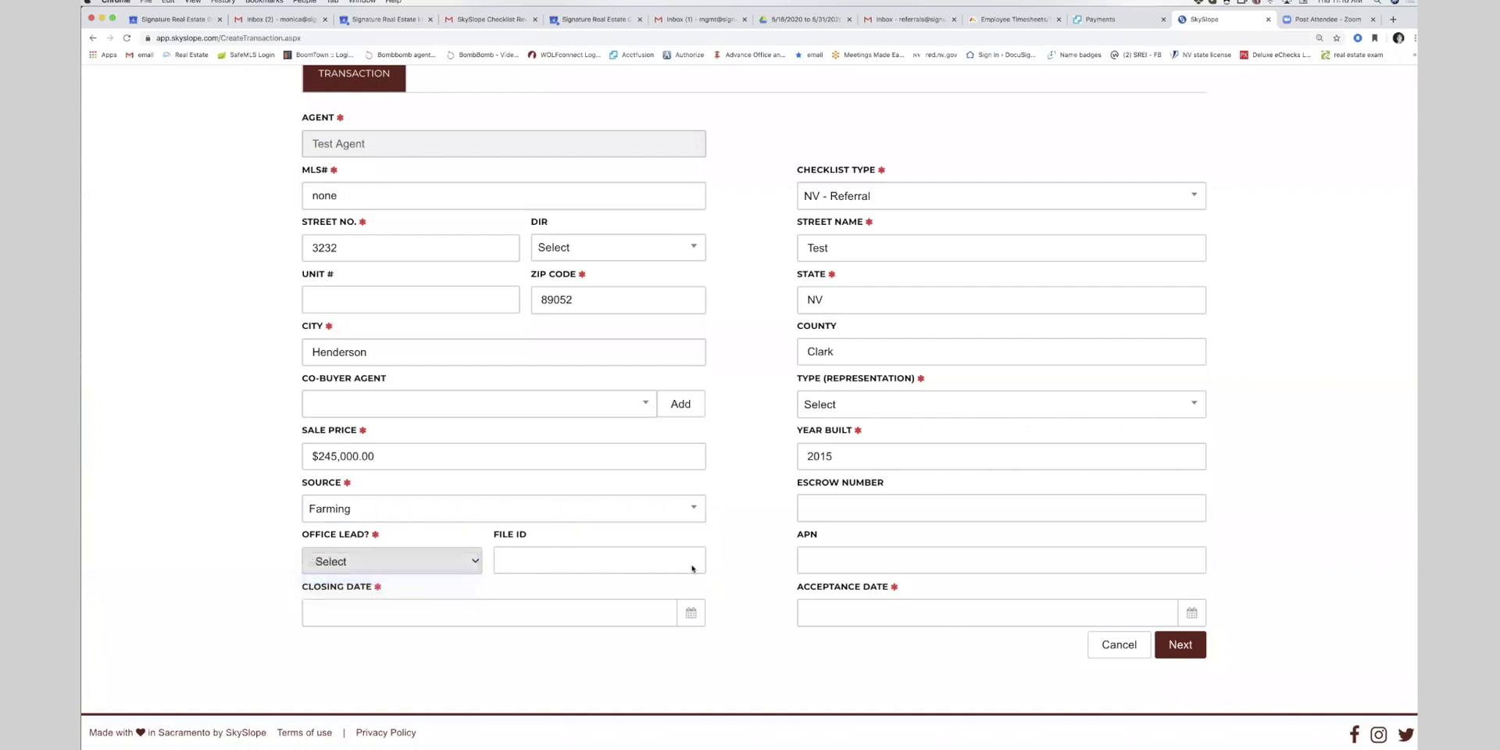
- Set closing date July 14, 2020, acceptance June 4, 2020, type Other (or Referral), and continue
left_click(380, 617)
left_click(491, 397)
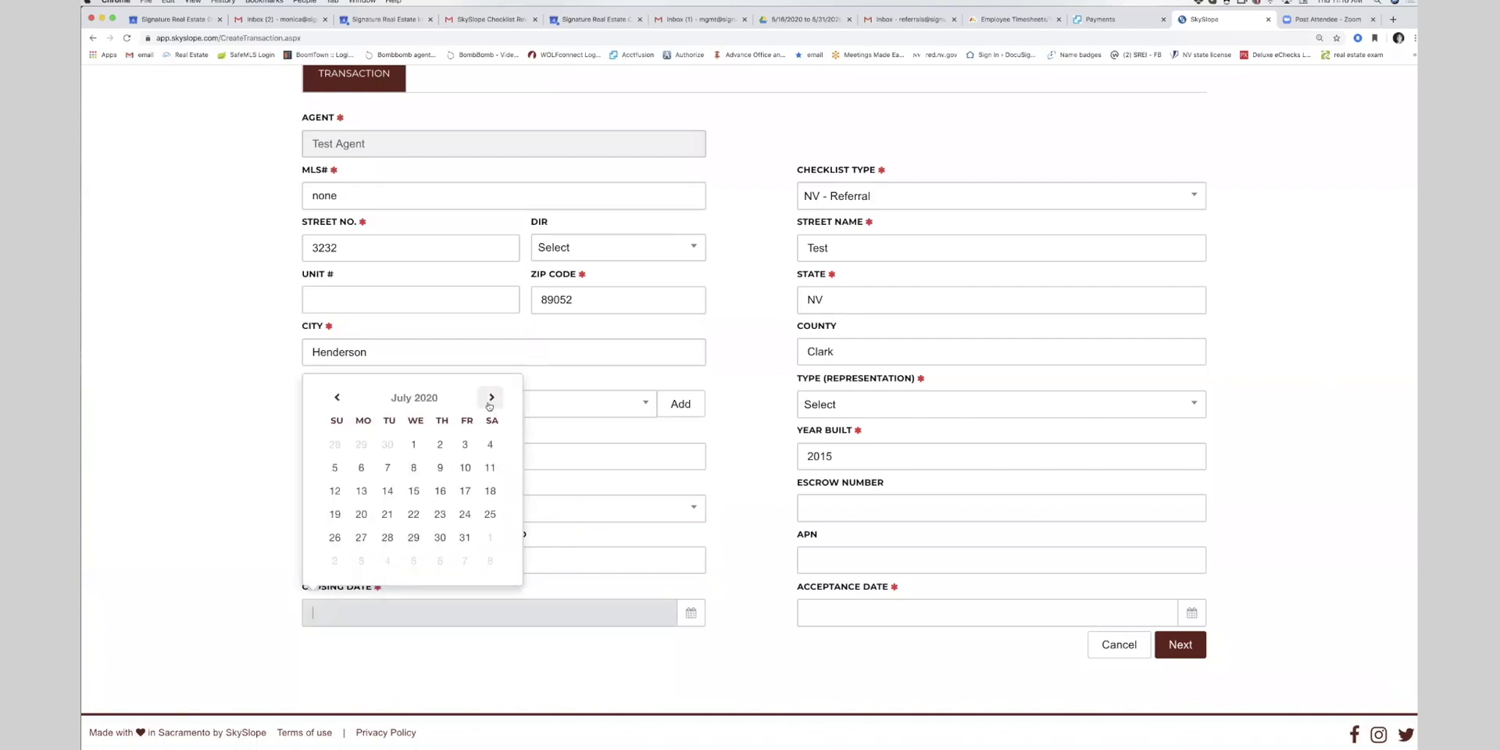
left_click(387, 490)
left_click(918, 618)
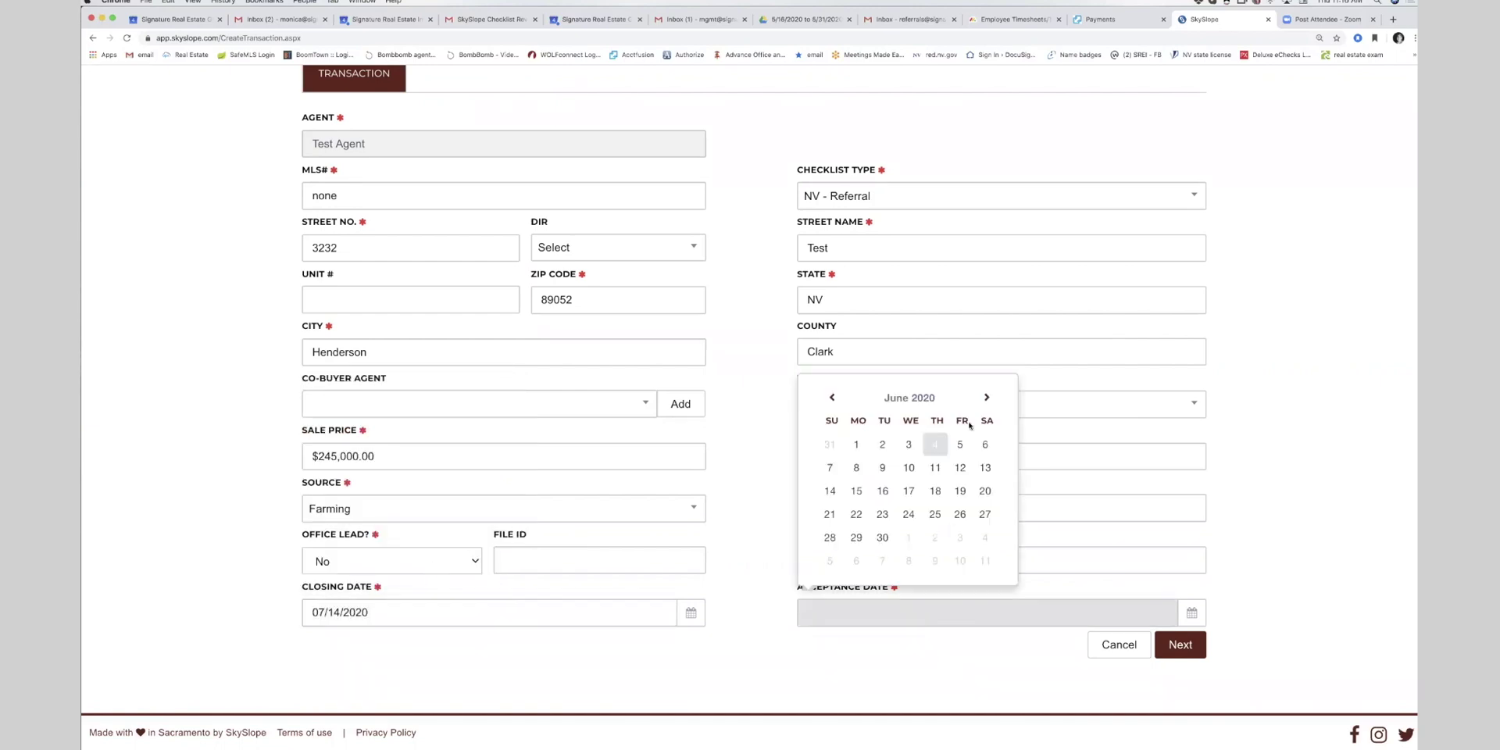
left_click(935, 444)
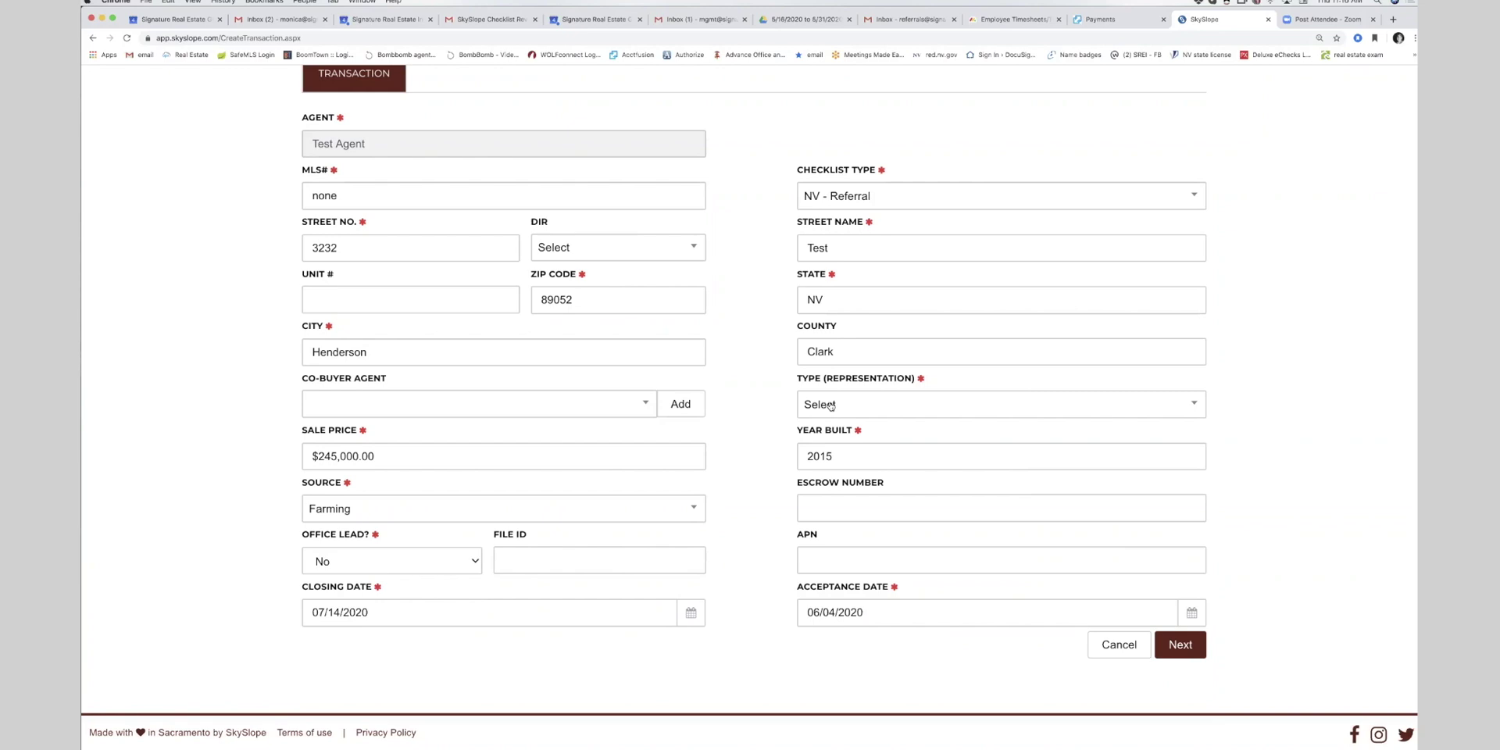
left_click(831, 405)
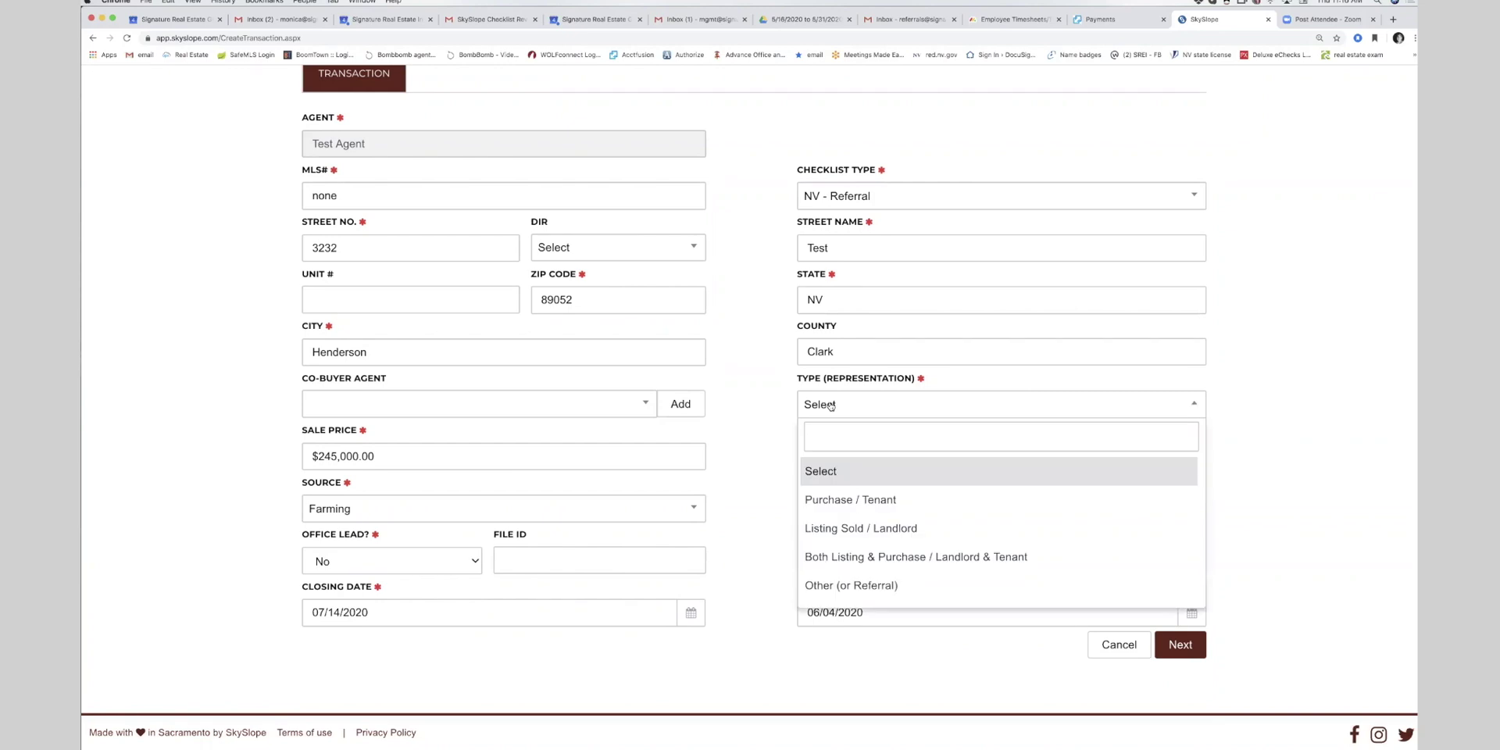
left_click(841, 591)
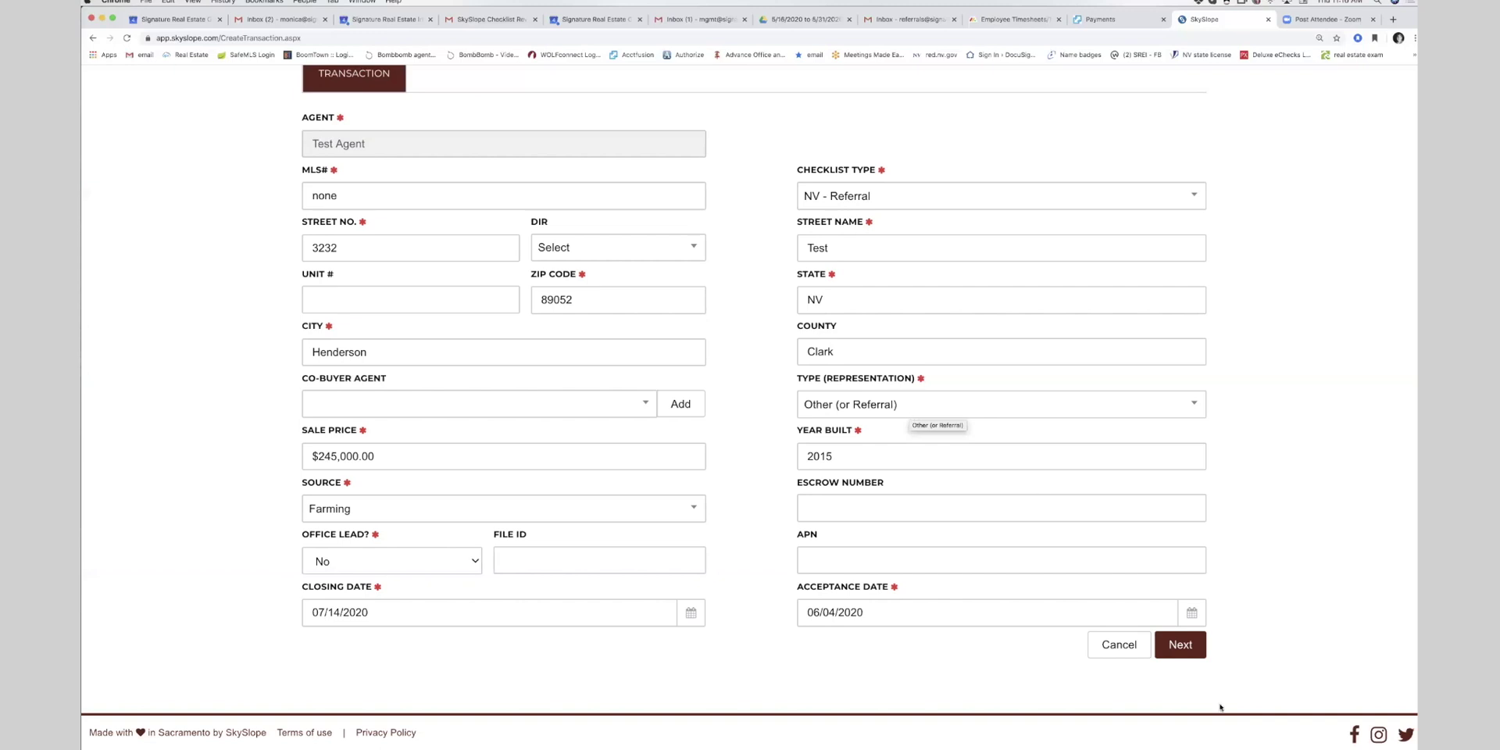
left_click(1183, 647)
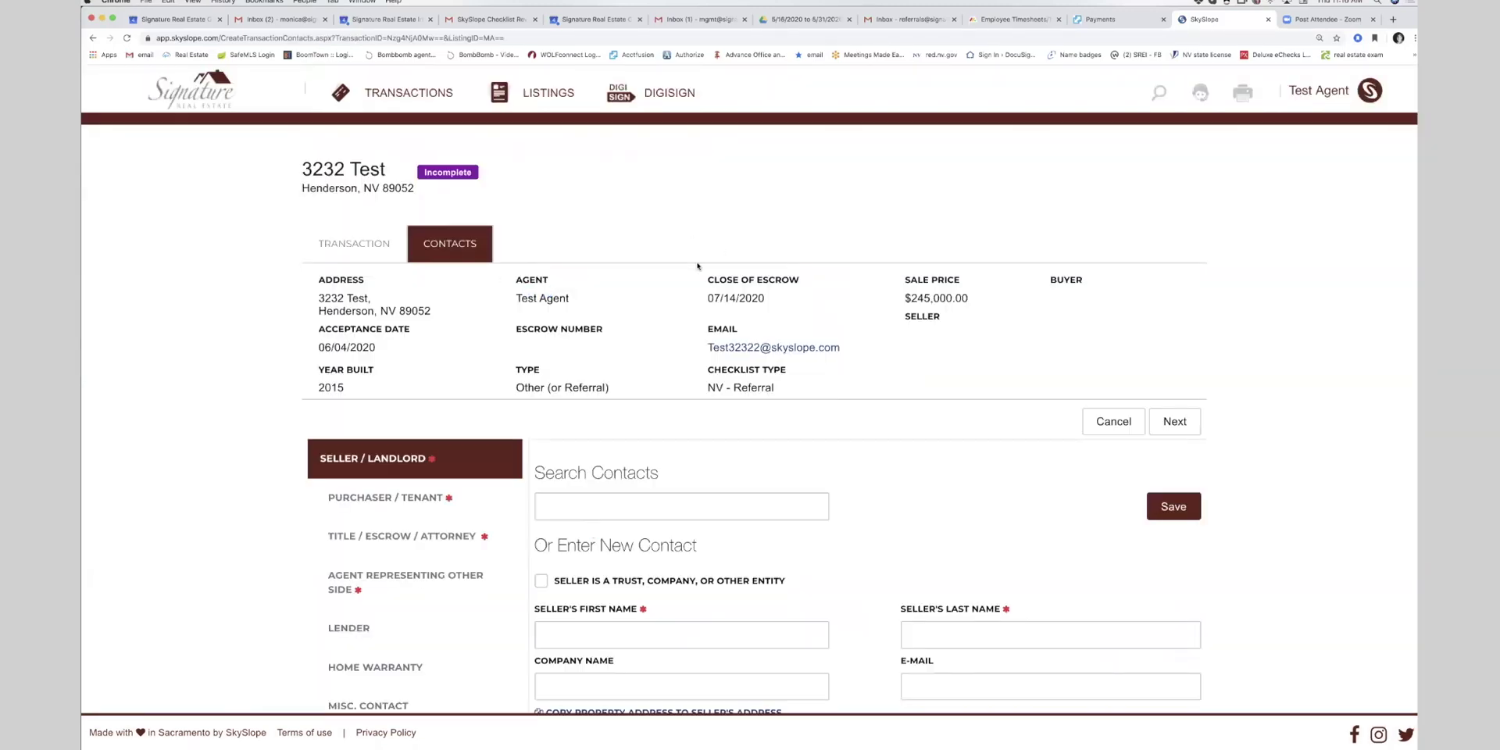
- Save the seller contact with 'n/a' as both first and last name
scroll(698, 265, "down", 3)
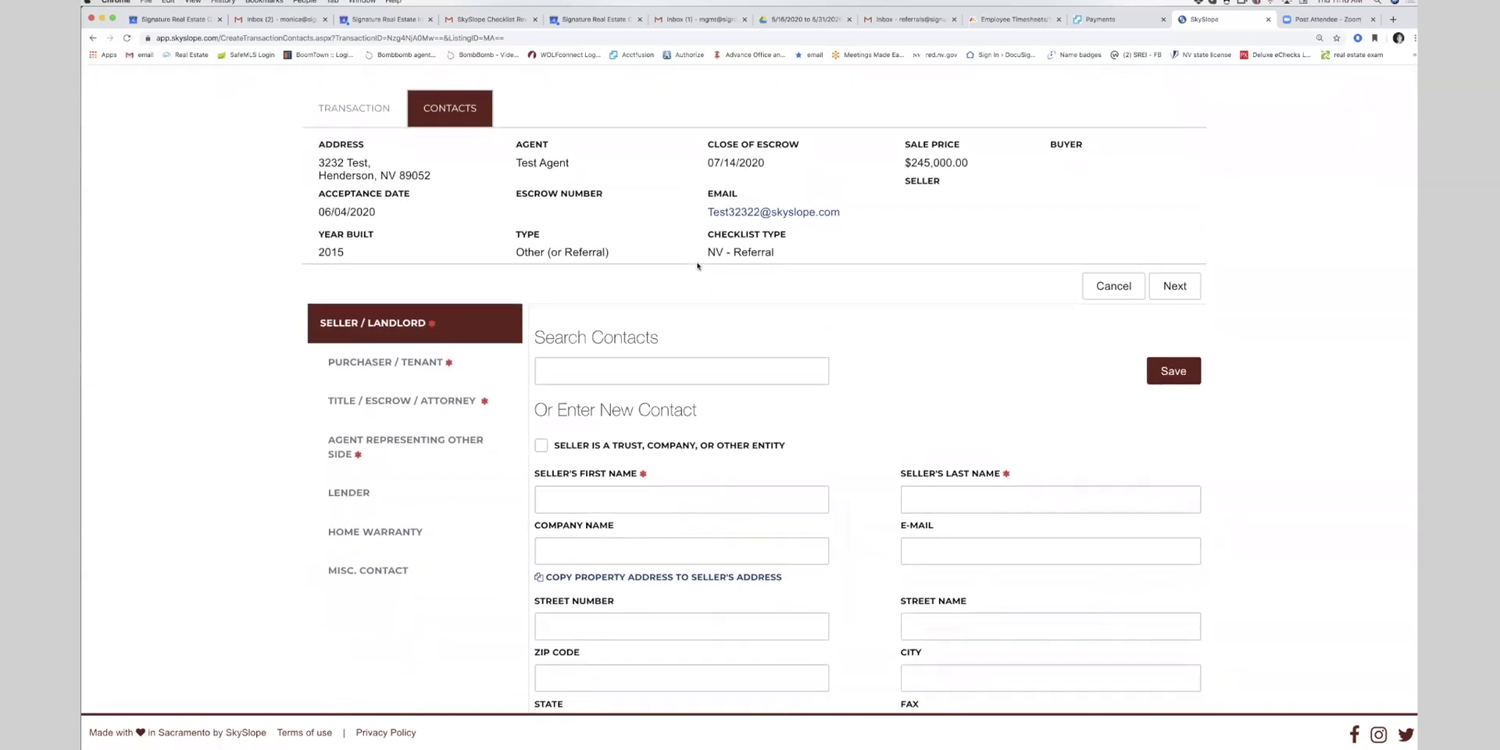
scroll(697, 266, "down", 1)
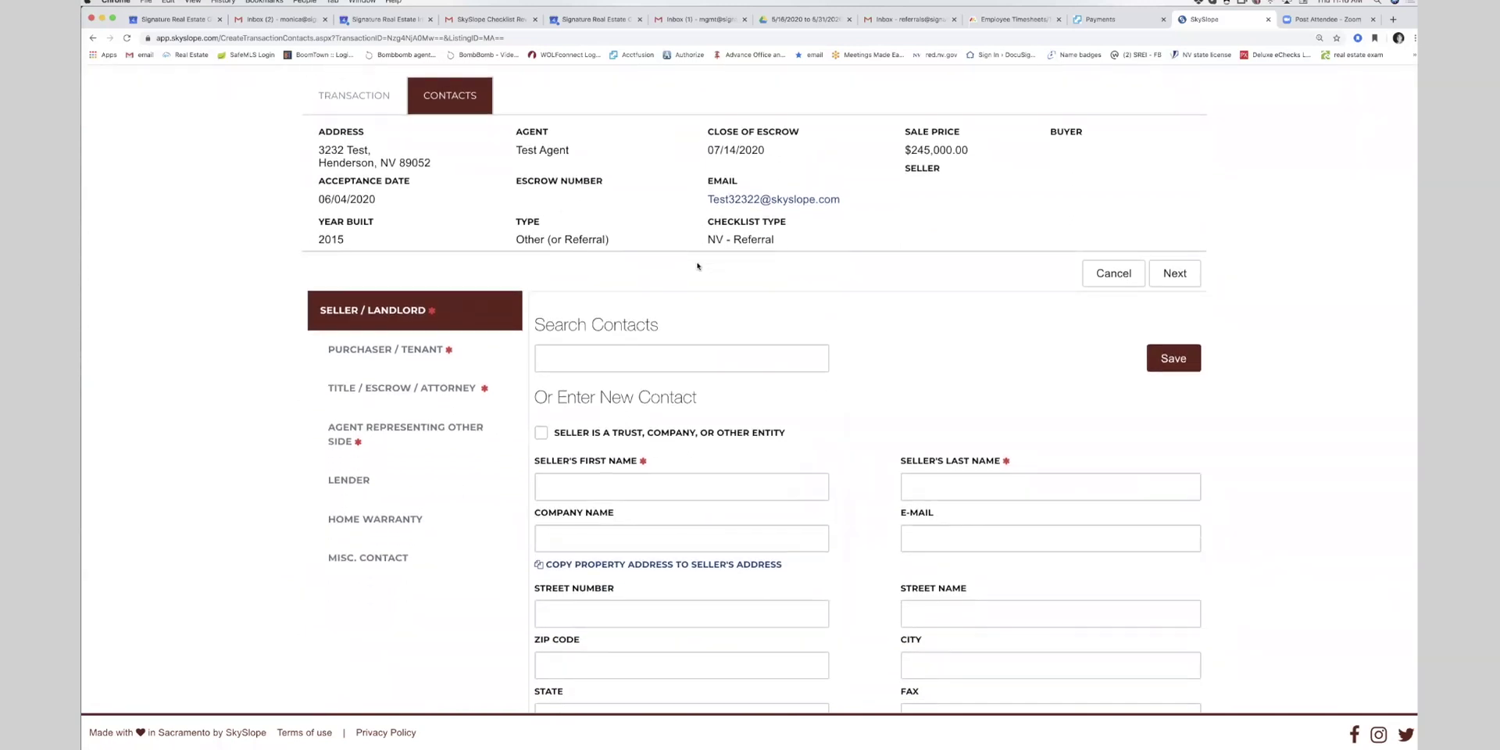
scroll(547, 351, "up", 1)
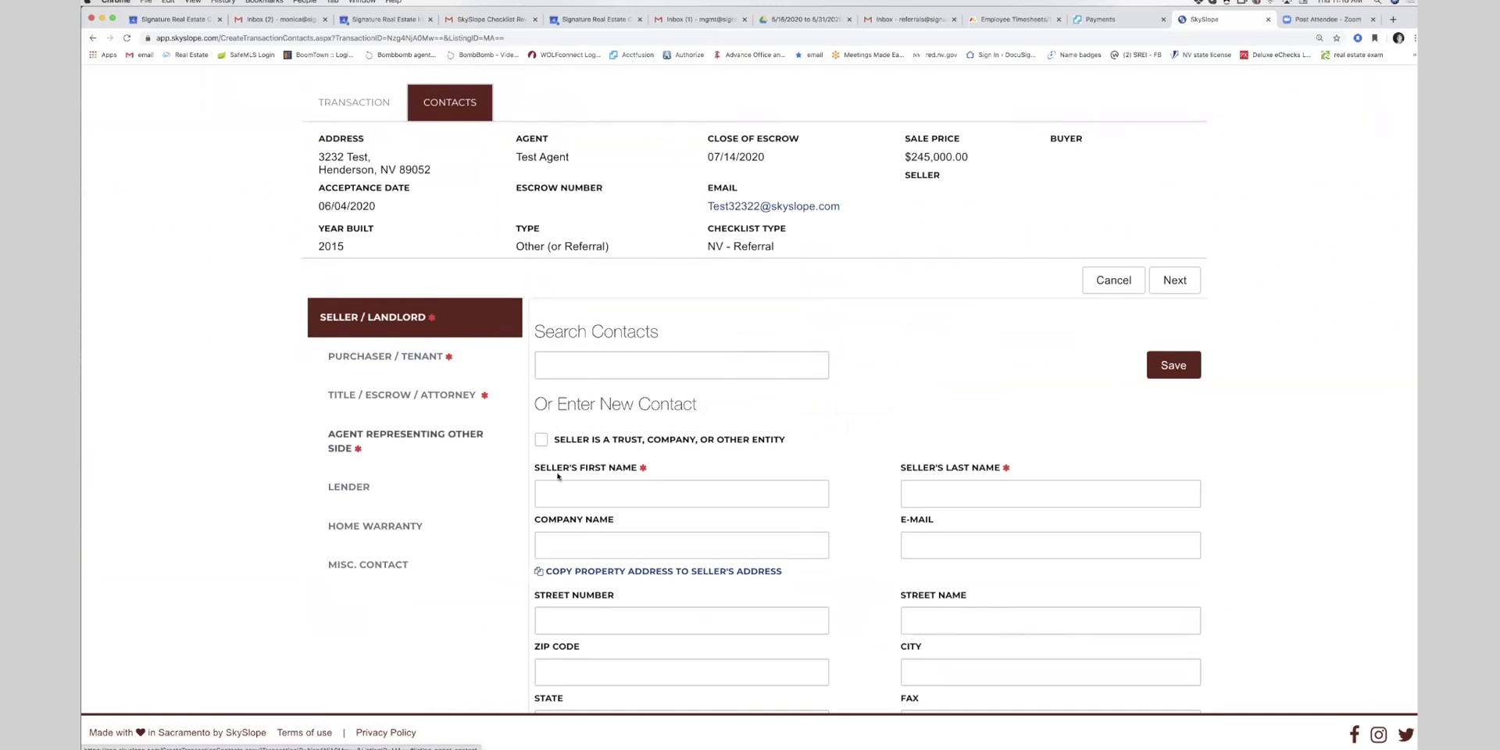
left_click(574, 496)
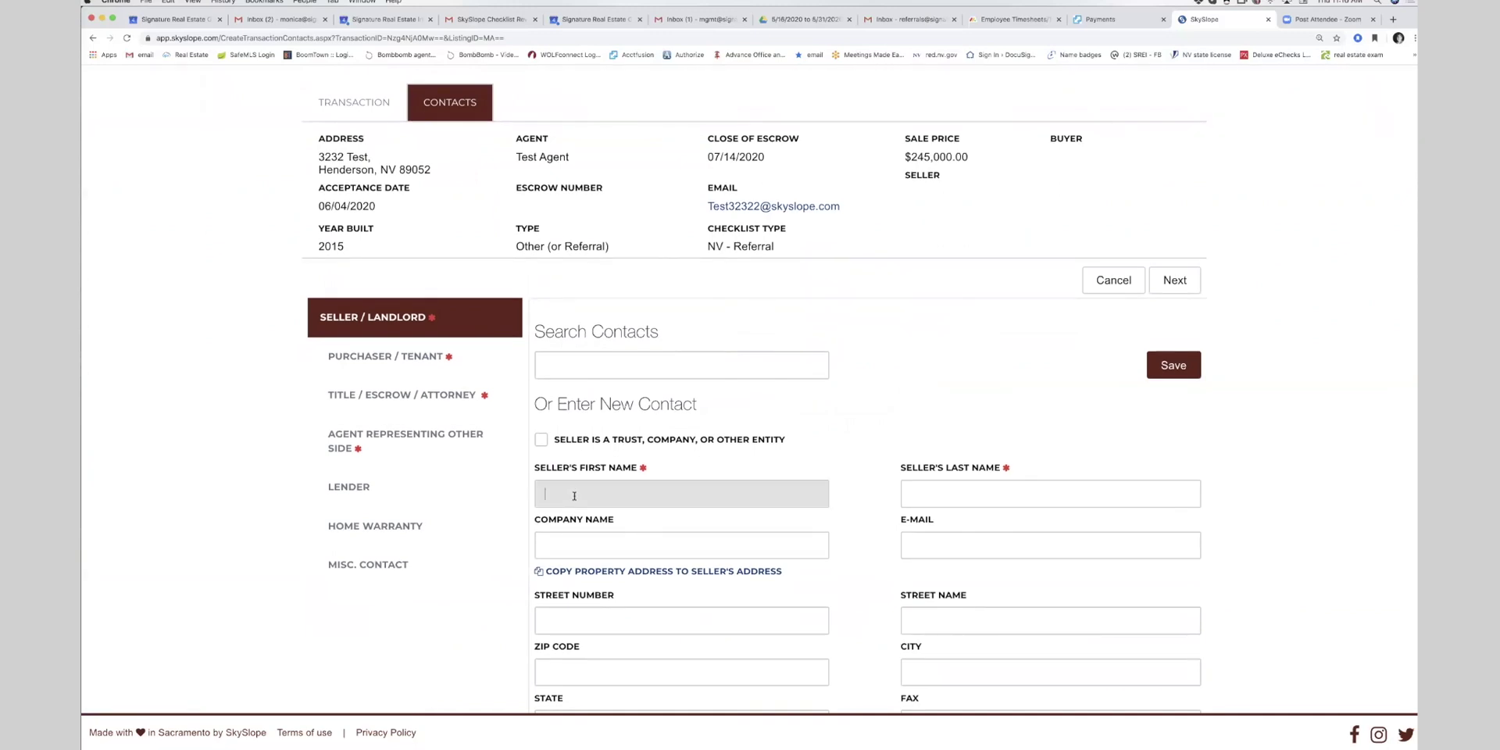
type("n/a")
key("Tab")
type("n/a")
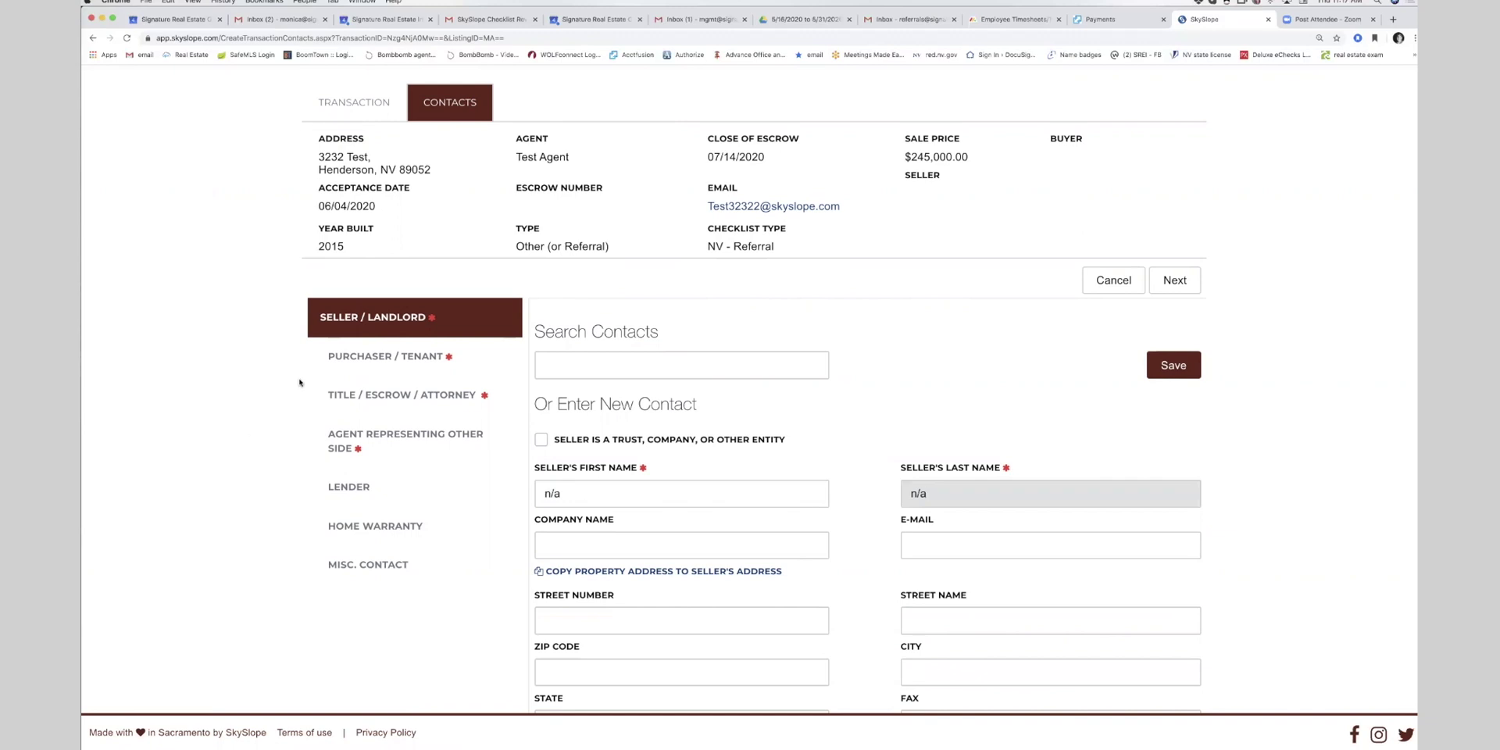
scroll(429, 316, "down", 1)
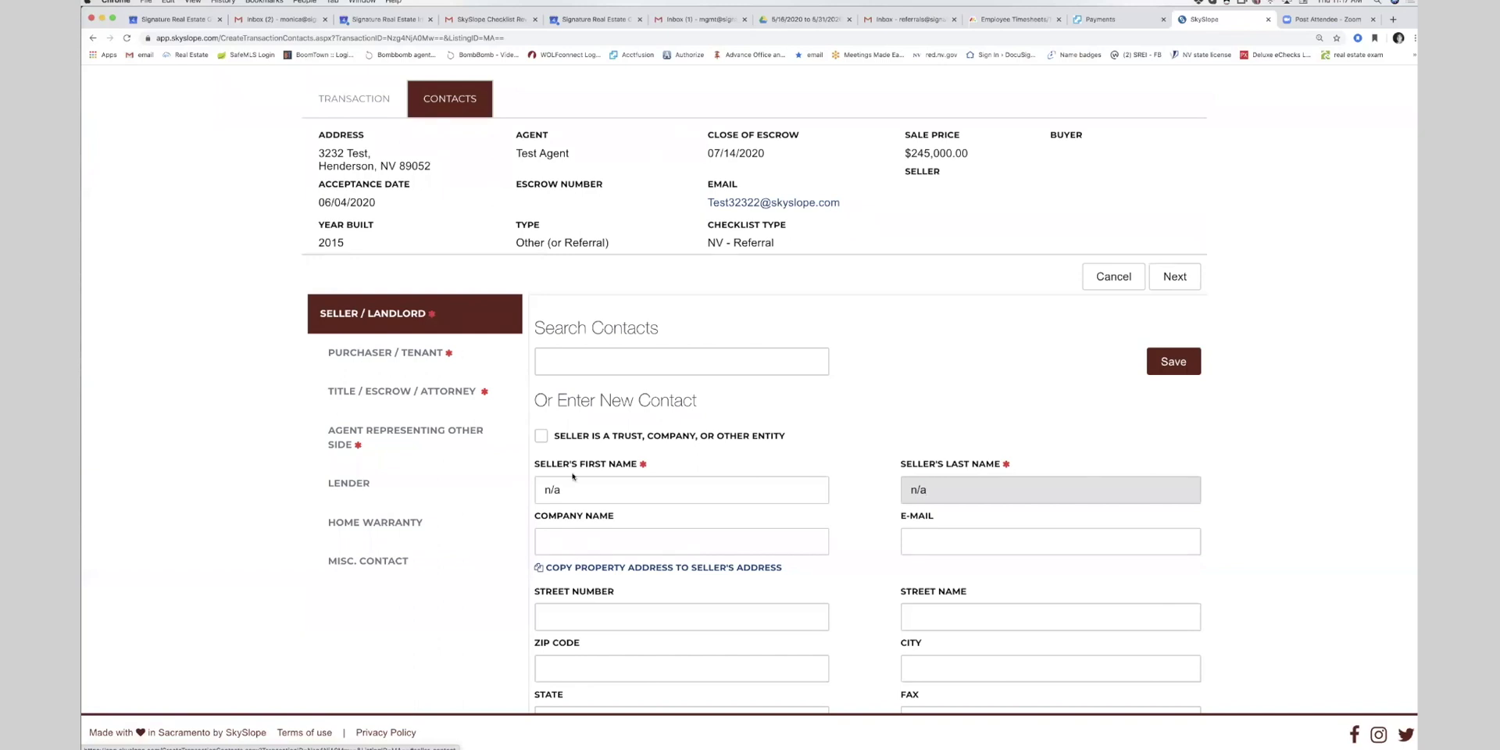
scroll(1146, 196, "down", 3)
left_click(1173, 119)
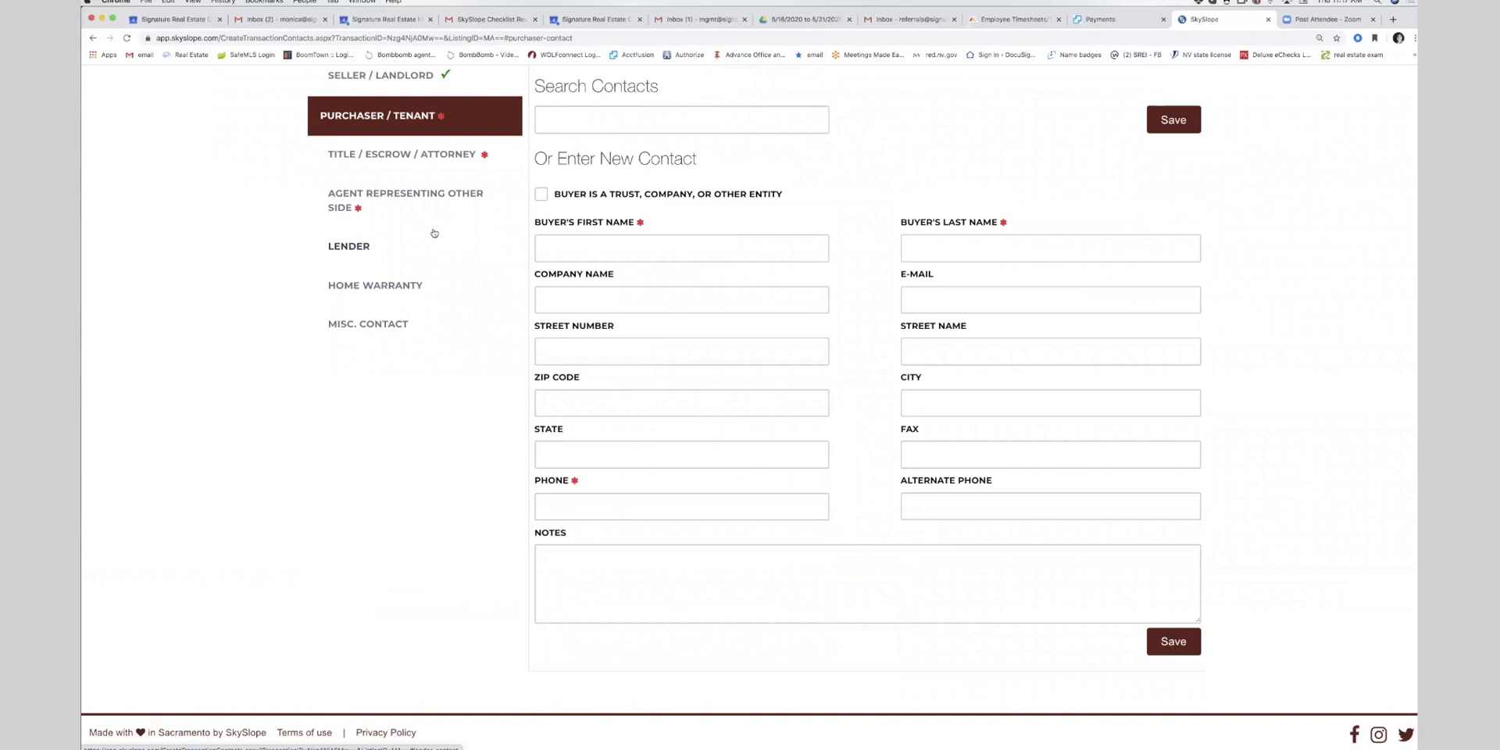
- Enter the buyer's first name, last name and phone number, and save the purchaser contact
left_click(560, 248)
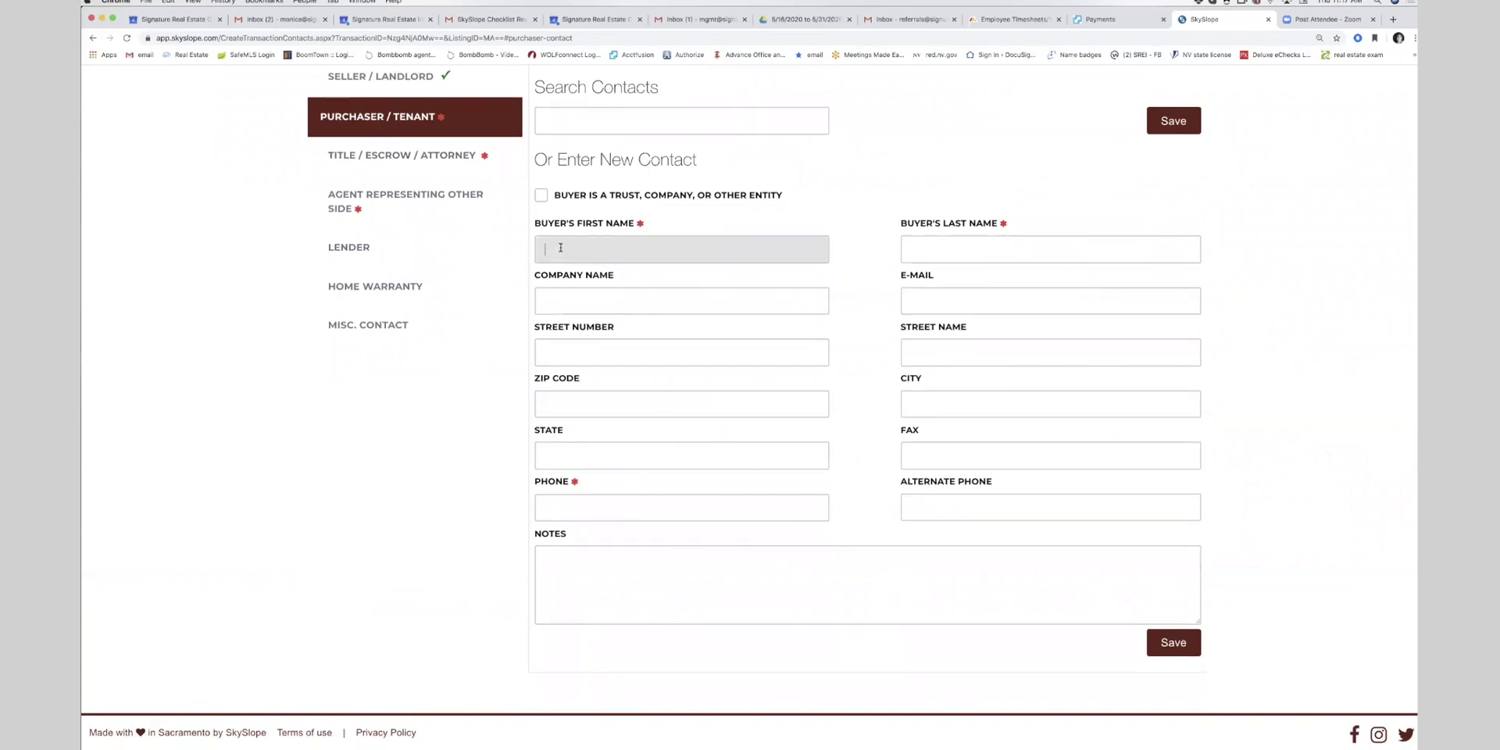
scroll(578, 313, "up", 2)
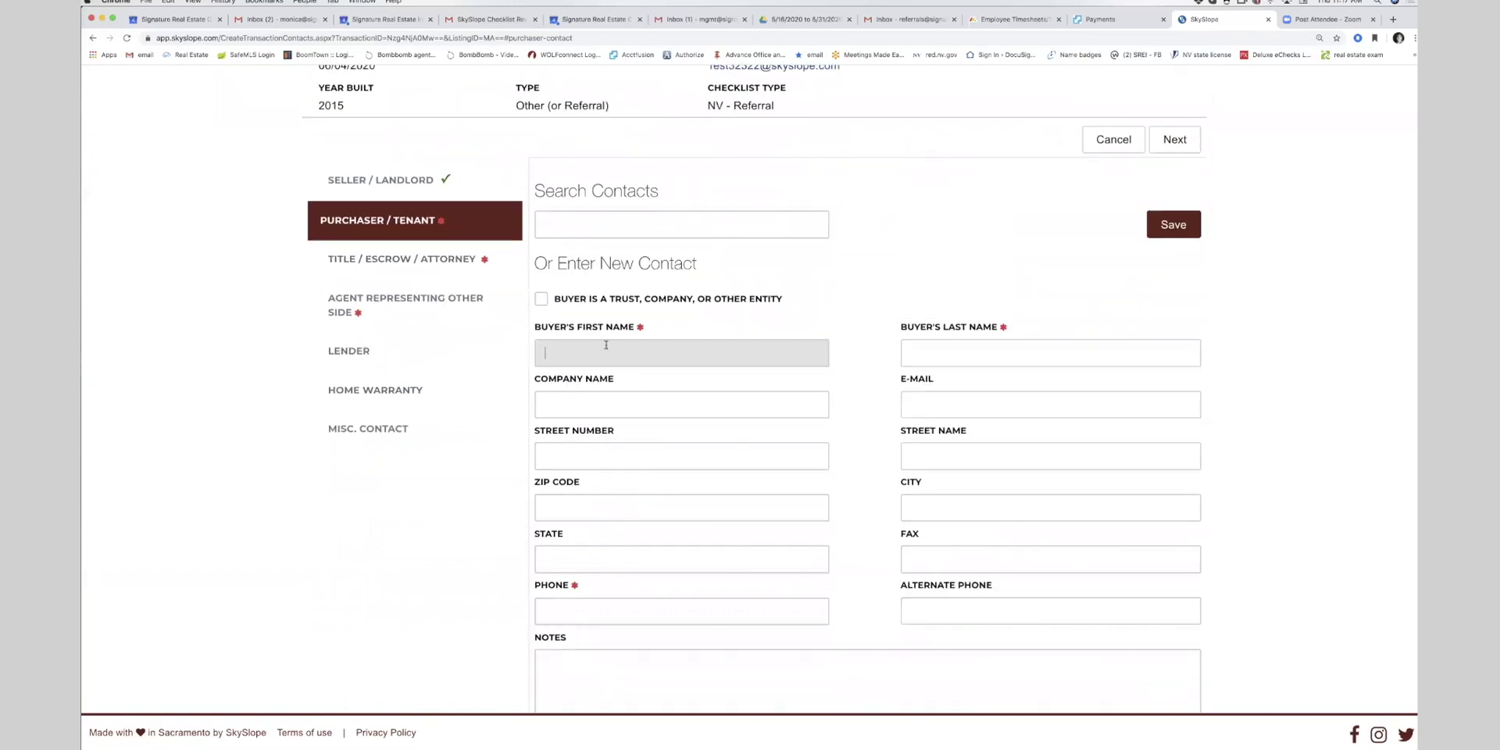
type("Jane")
key("Tab")
type("Doe")
left_click(599, 613)
type("702-555-5555")
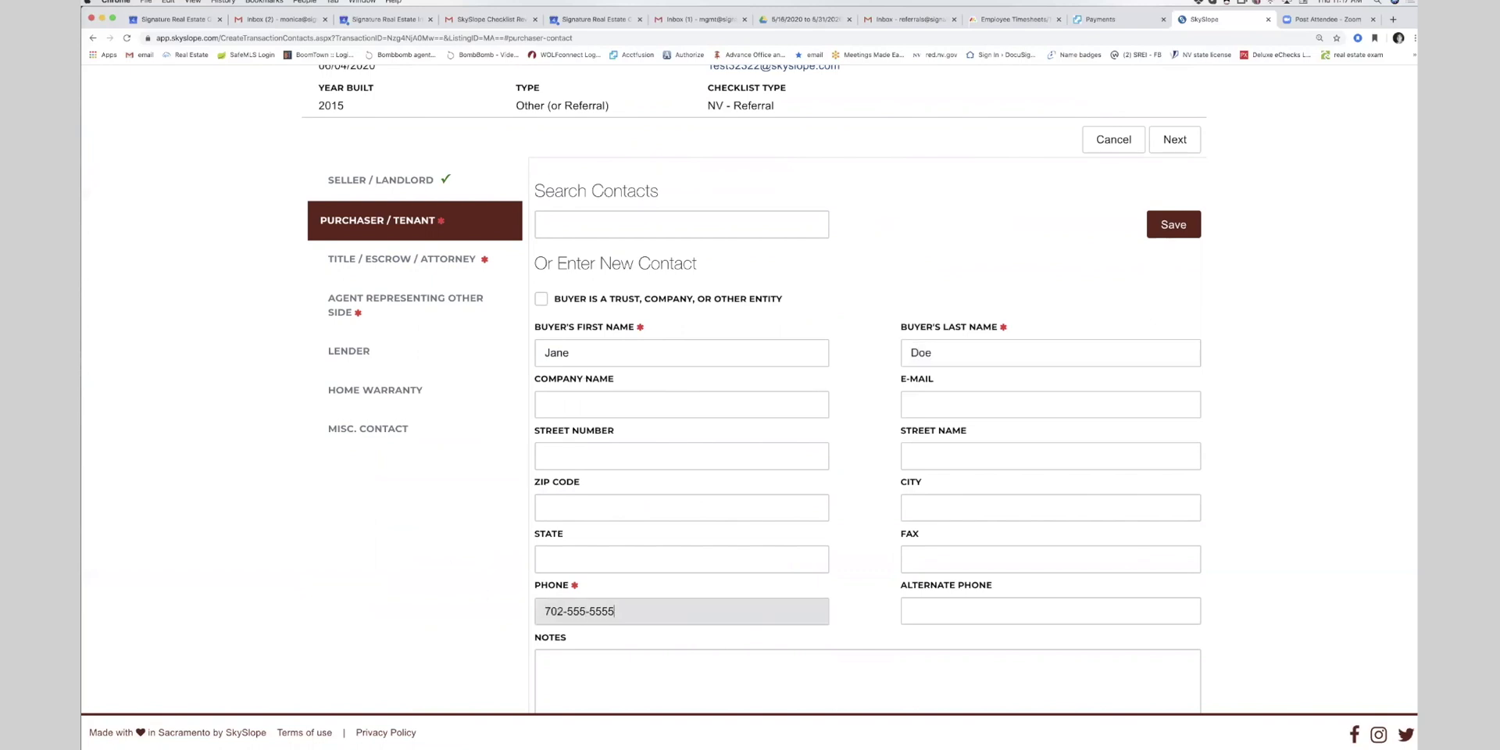
scroll(977, 531, "down", 3)
left_click(1172, 546)
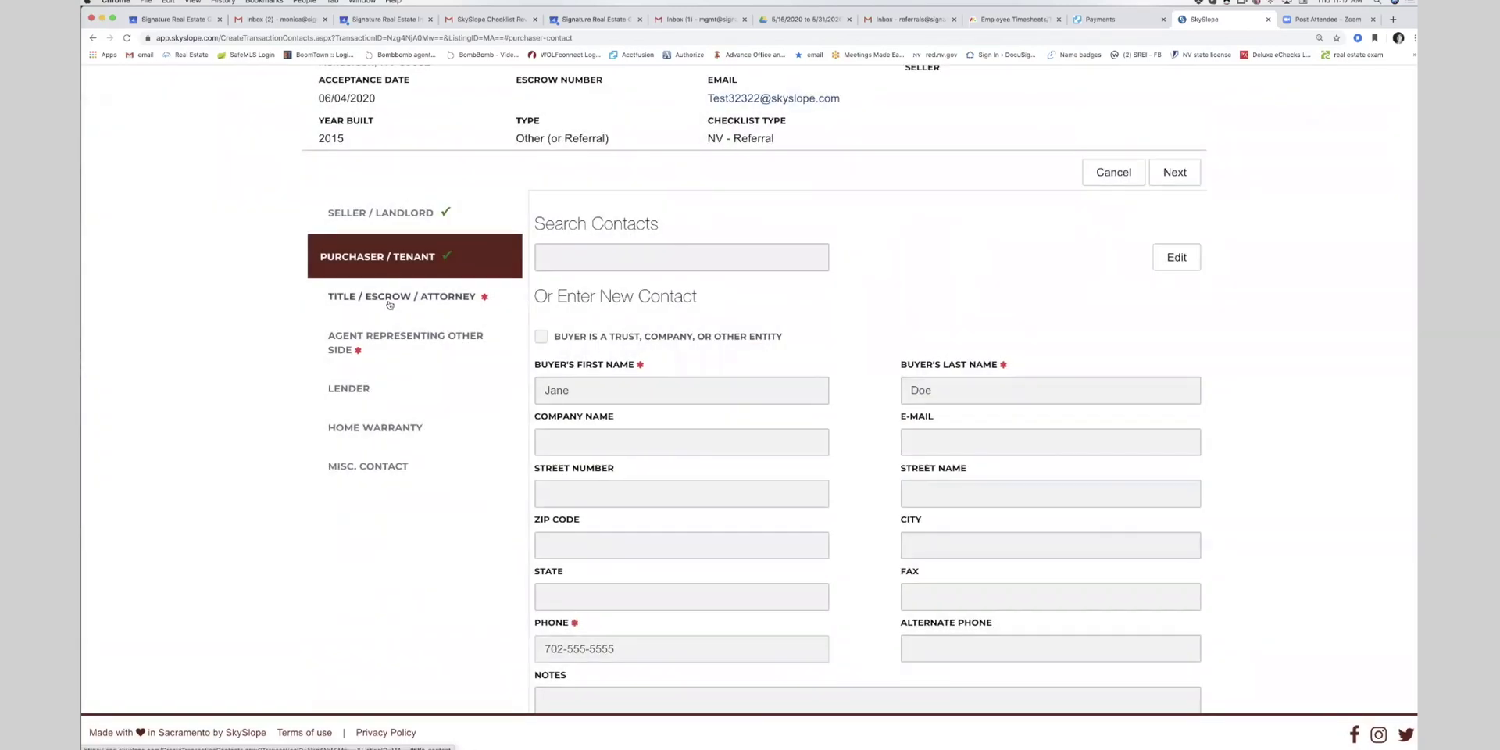
- Under Title / Escrow / Attorney, enter 'Referral' as the closing officer's first and last name
left_click(389, 304)
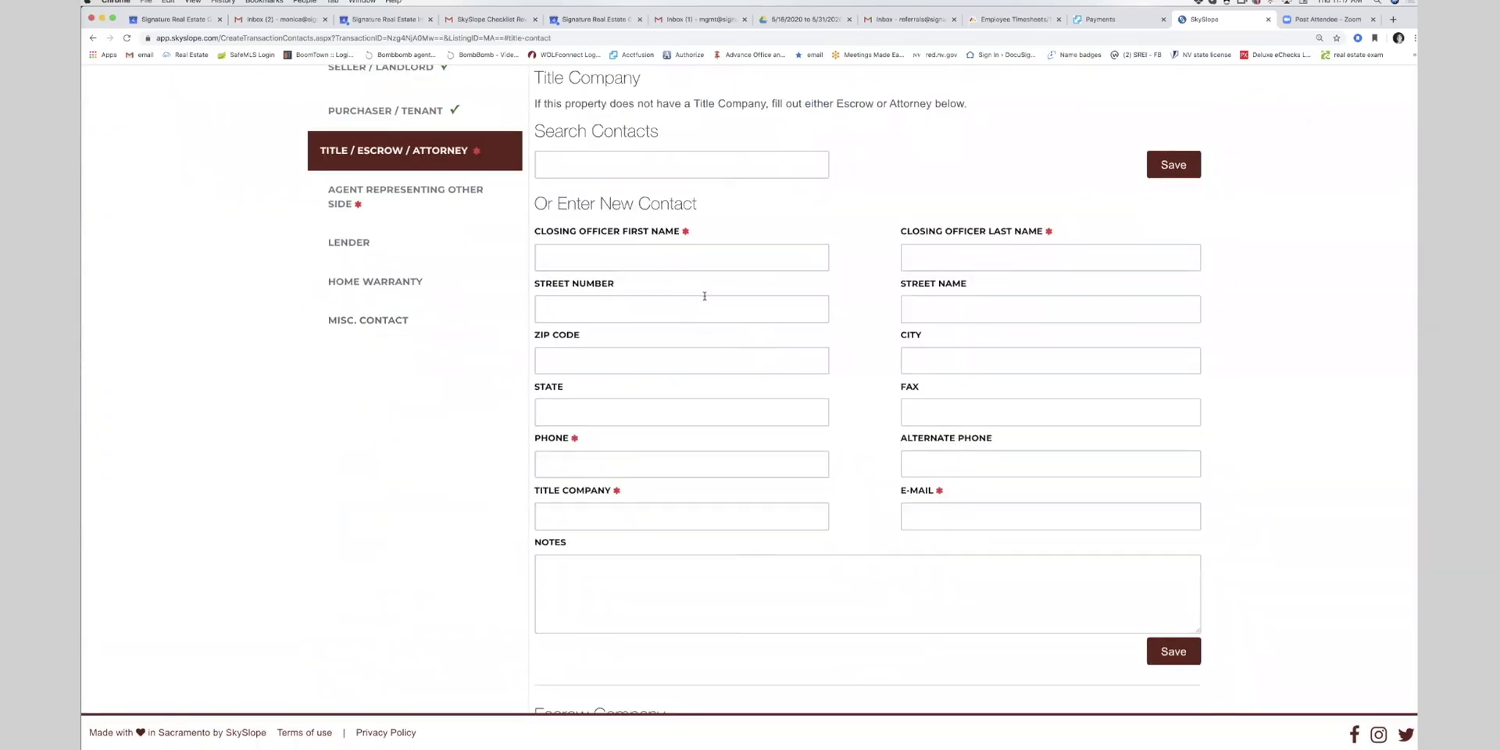
scroll(704, 296, "down", 3)
scroll(704, 296, "up", 3)
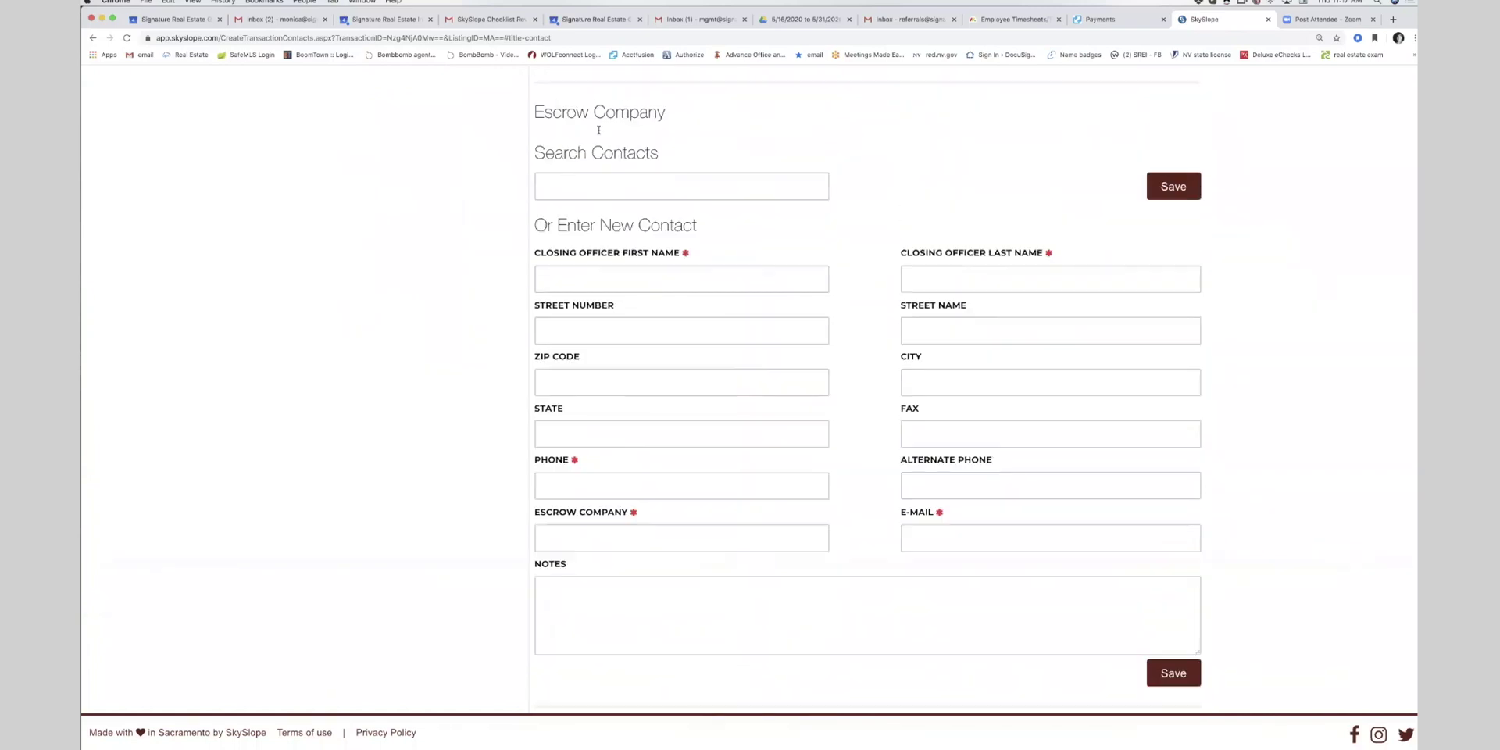
left_click(554, 307)
type("R")
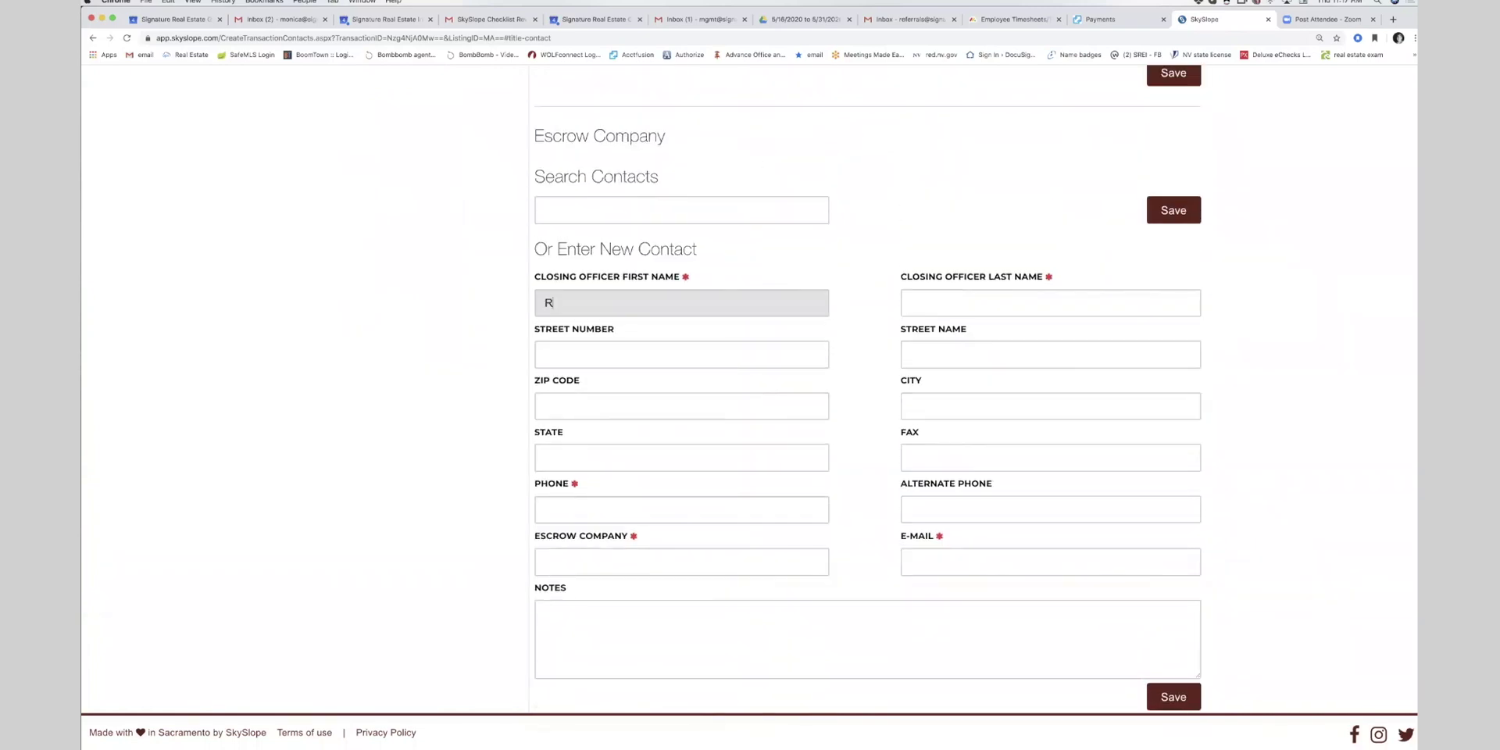
type("eferral")
key("Tab")
type("R")
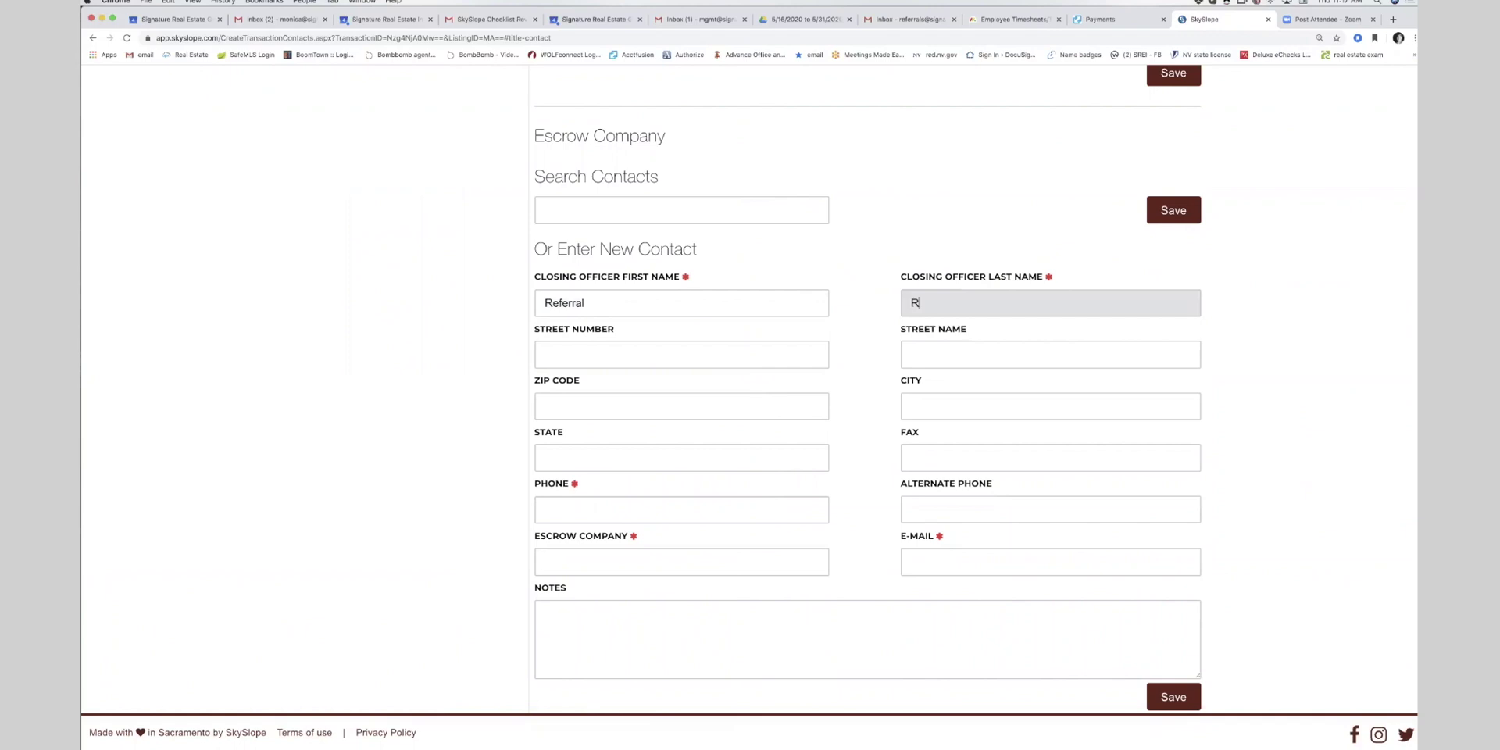
type("eferral")
- Add the officer's phone, escrow company 'Referral' and the contact's e-mail, then save
left_click(546, 509)
type("702-555-5555")
left_click(551, 562)
type("Referral")
key("Tab")
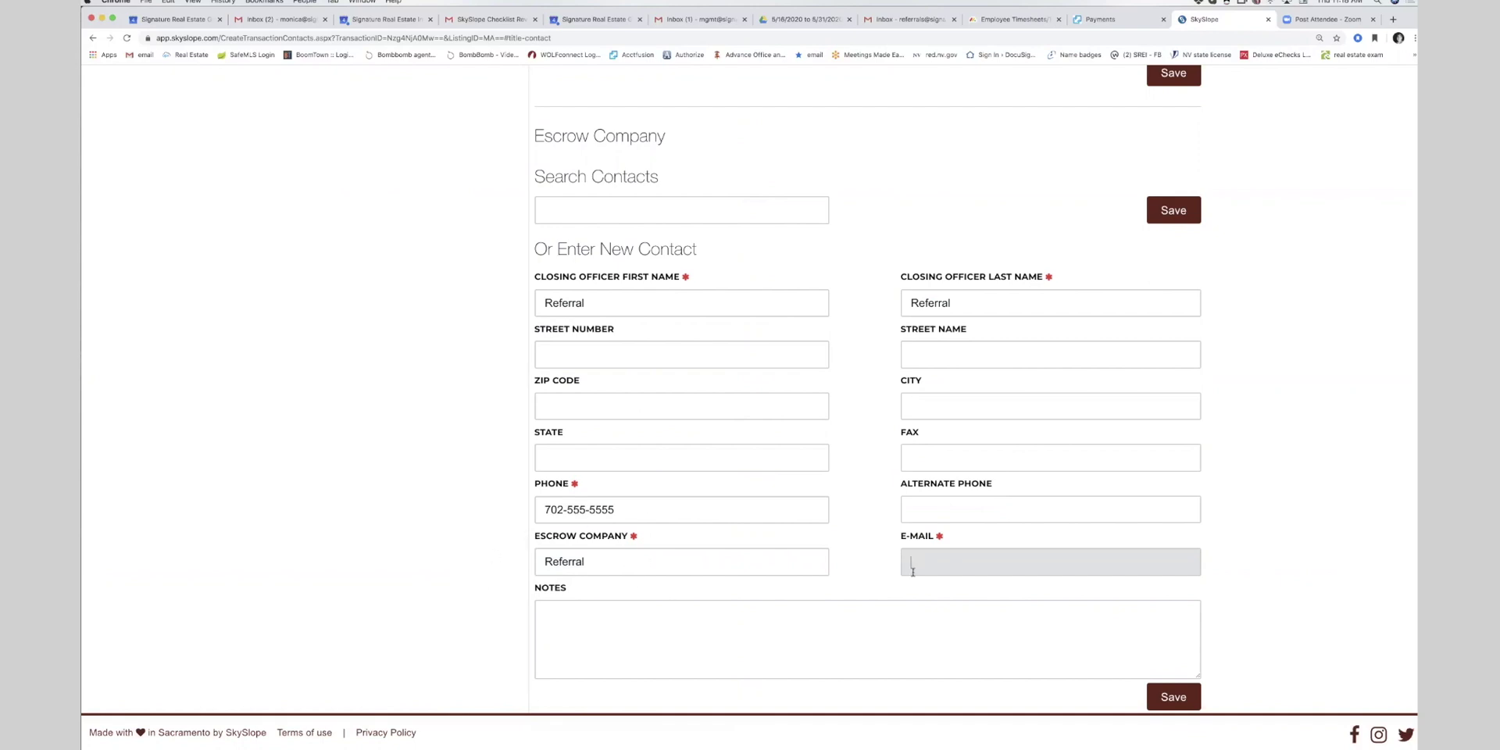
scroll(941, 582, "down", 1)
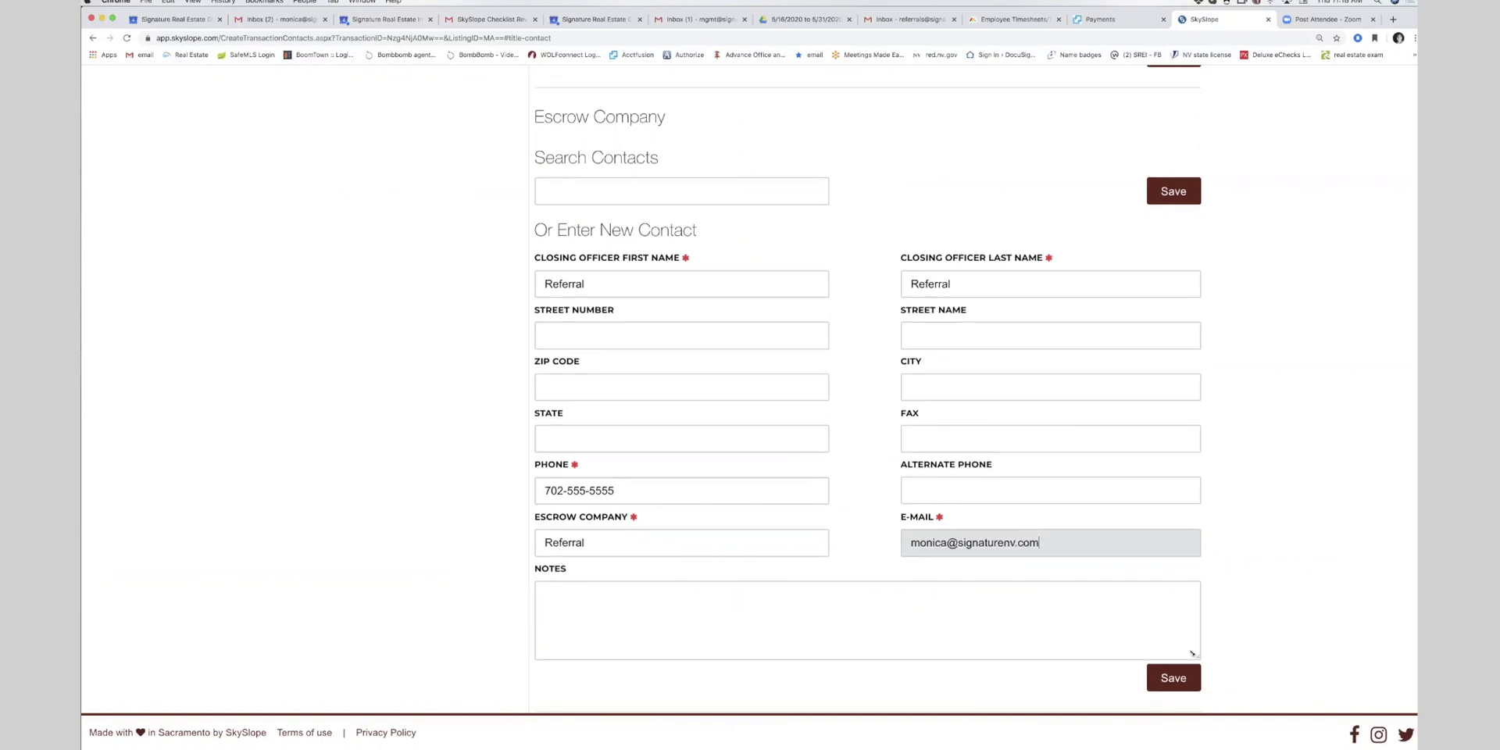
left_click(1179, 677)
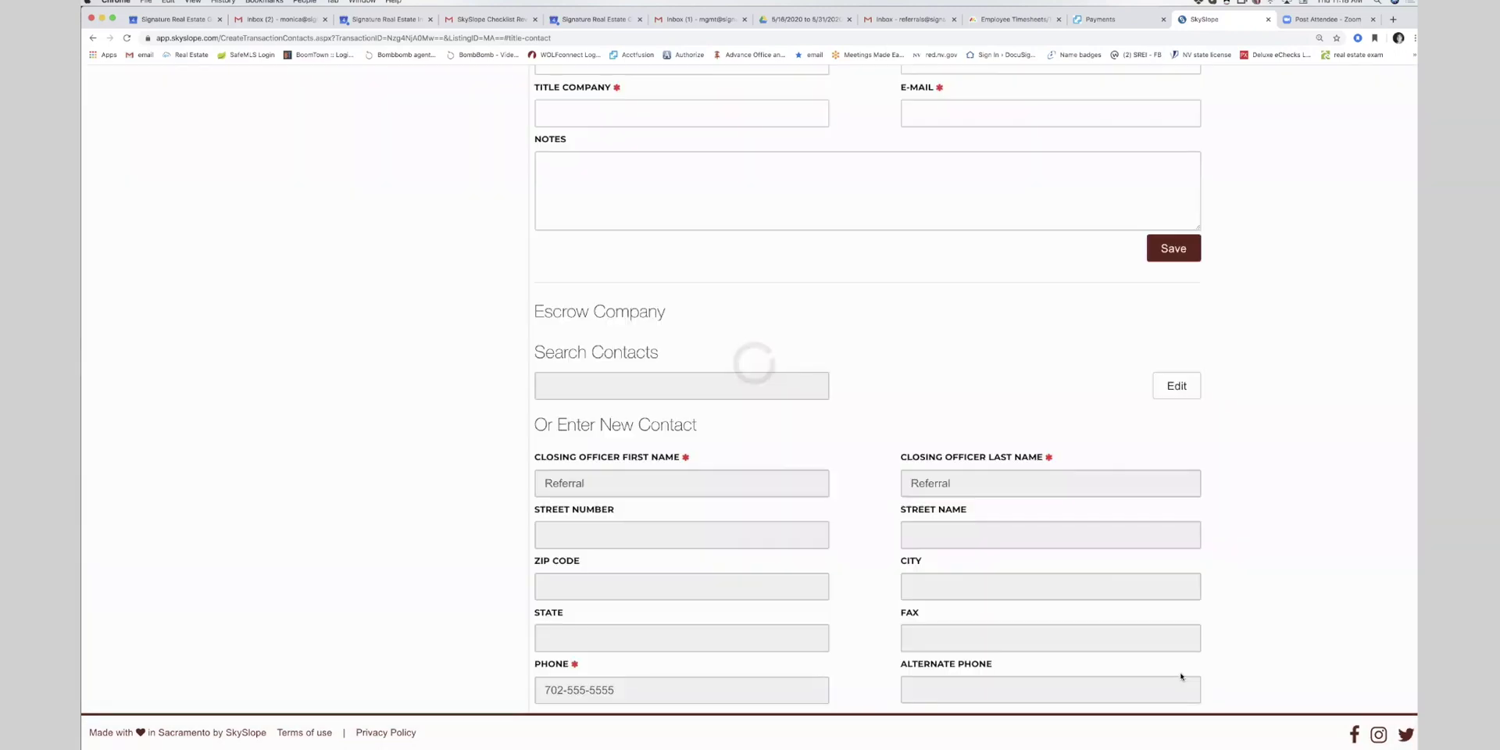
- Bring up the Agent Representing Other Side contact form
scroll(742, 636, "down", 3)
scroll(743, 636, "up", 10)
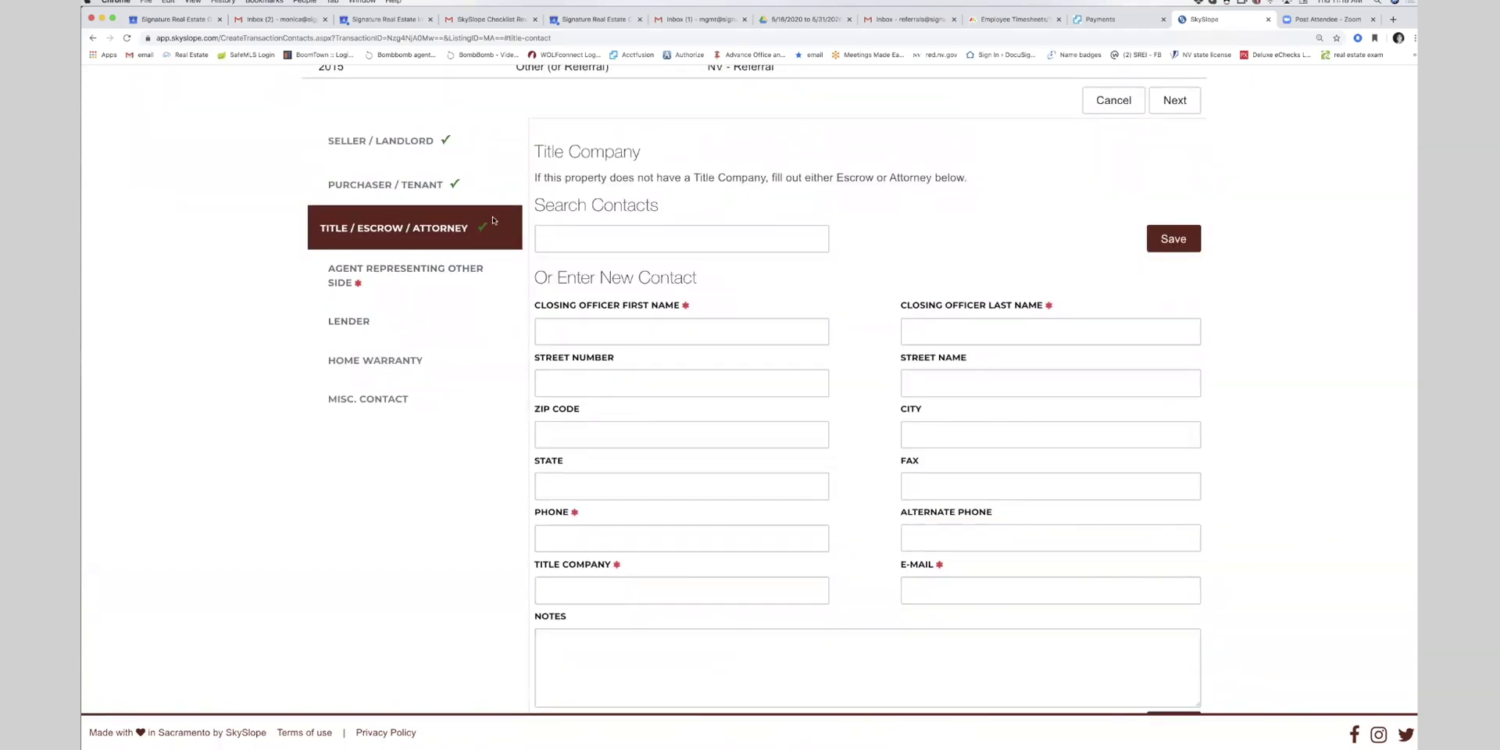
left_click(459, 268)
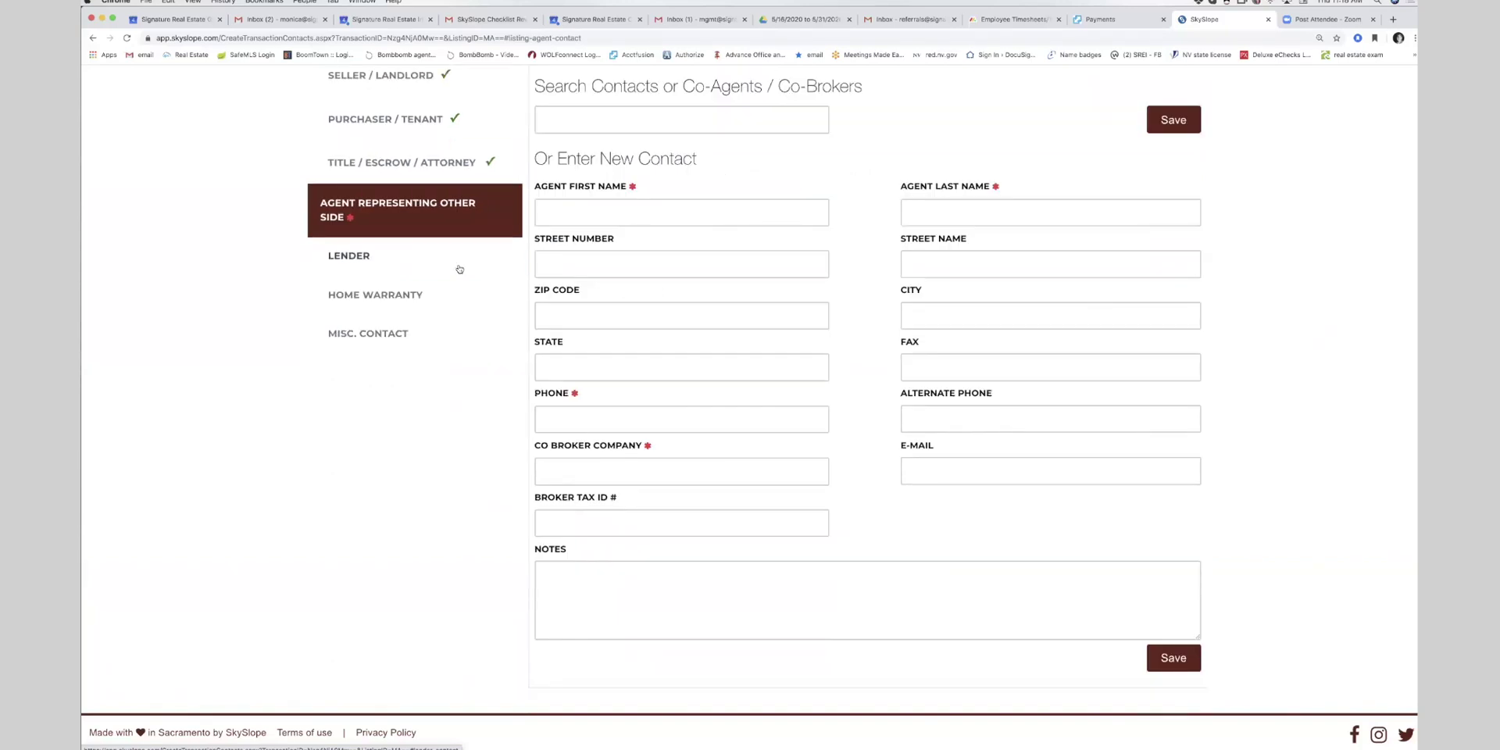
- Enter the other side agent's first and last name, fixing a typo
left_click(589, 215)
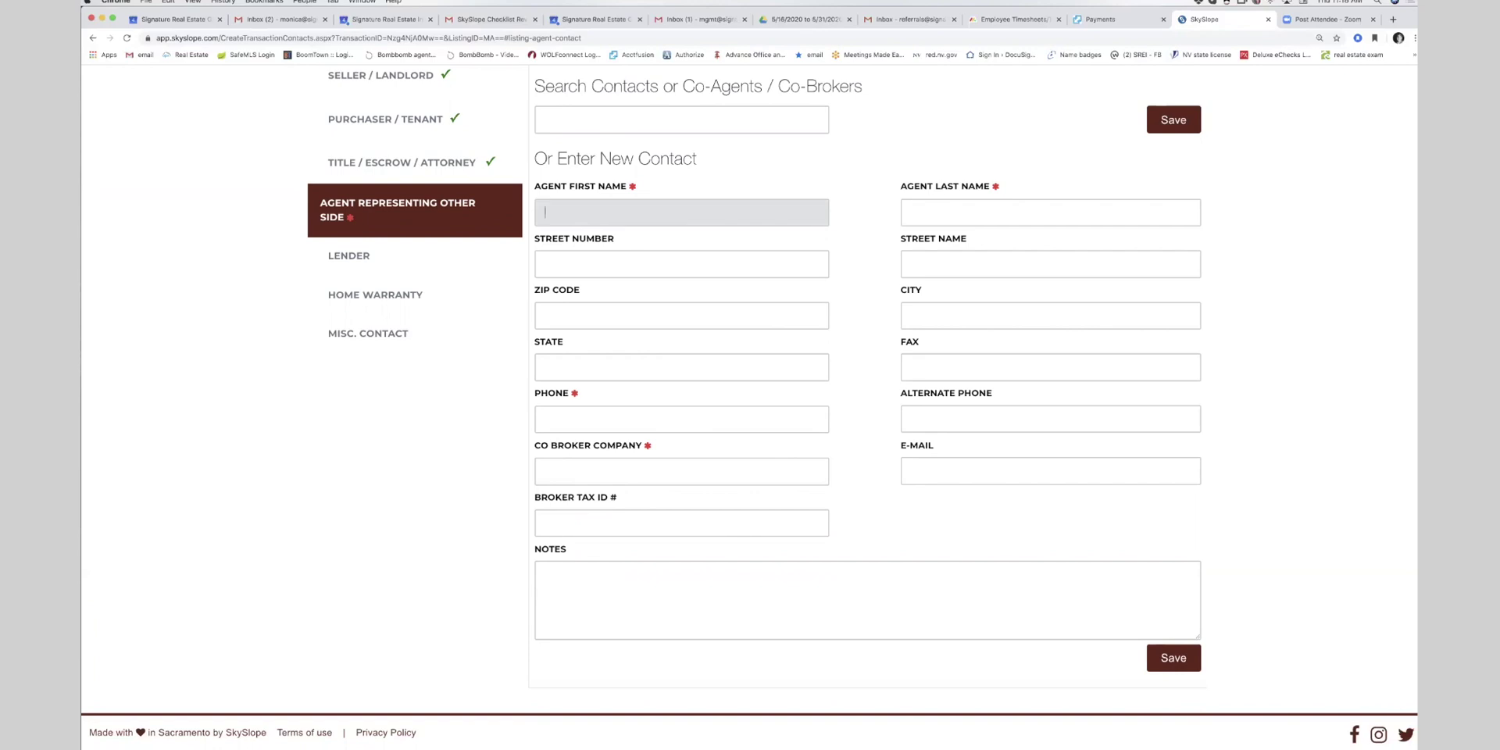
scroll(611, 302, "up", 2)
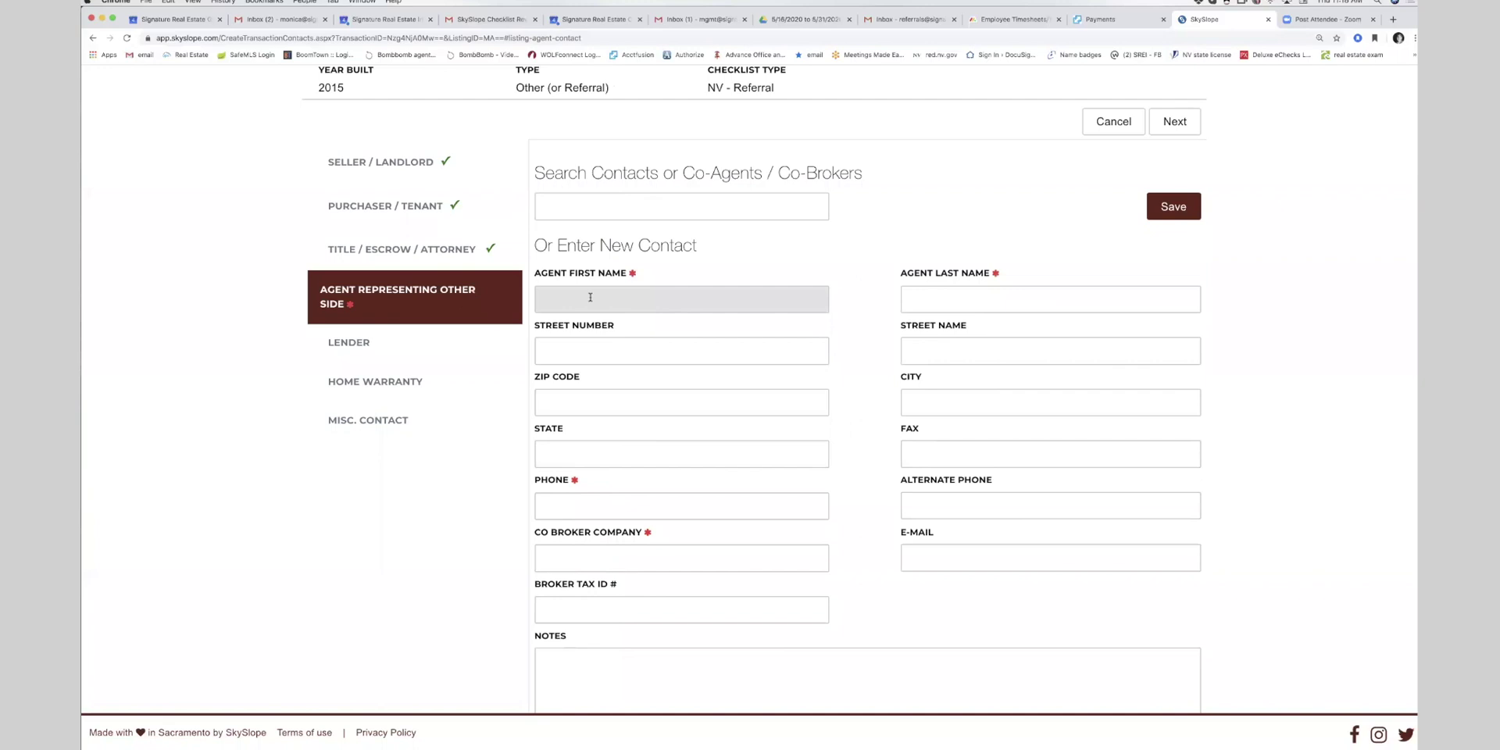
type("Bob")
key("Tab")
type("Smti")
key("BackSpace")
key("BackSpace")
type("ith")
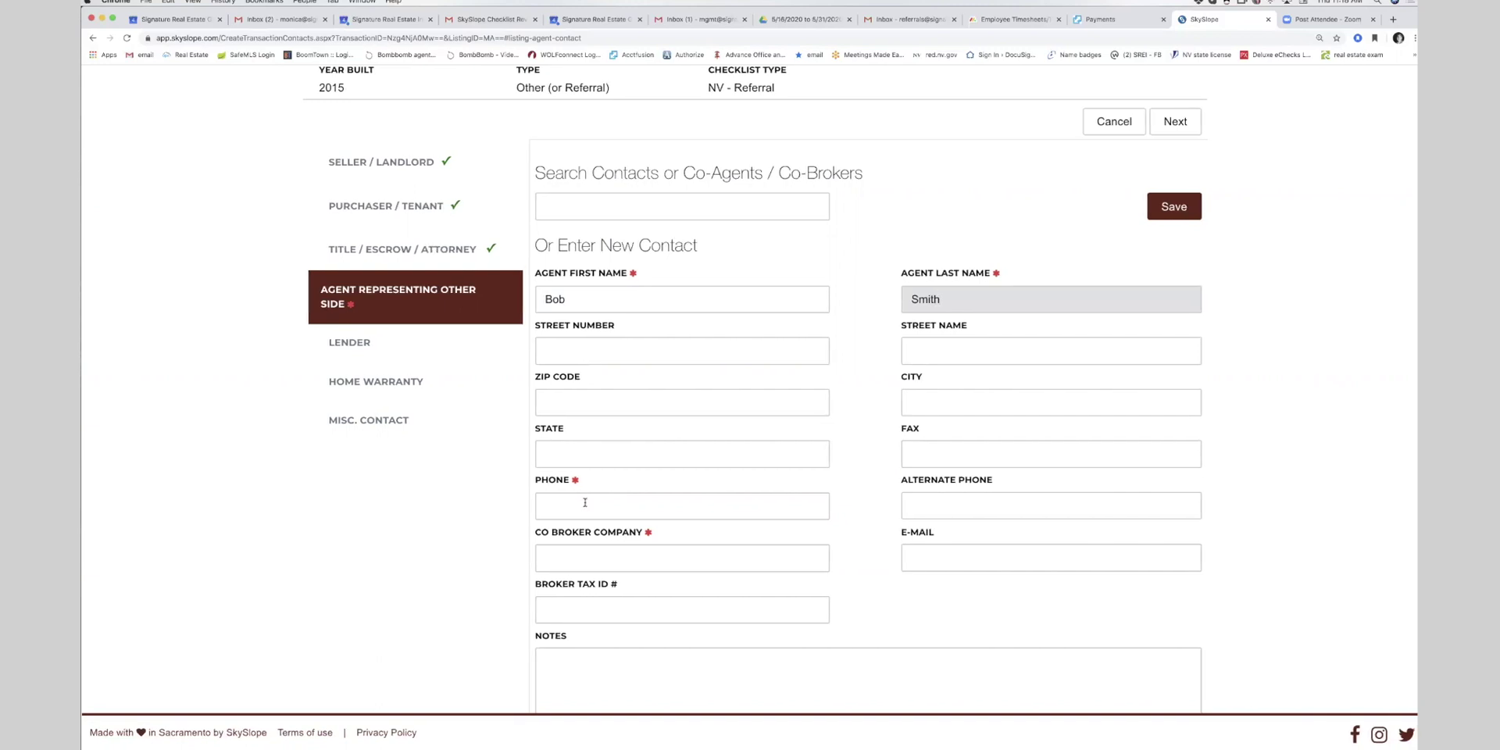
- Add the agent's phone and co-broker company SREG, save the contact, and submit the contacts
left_click(585, 507)
type("702-555-5555")
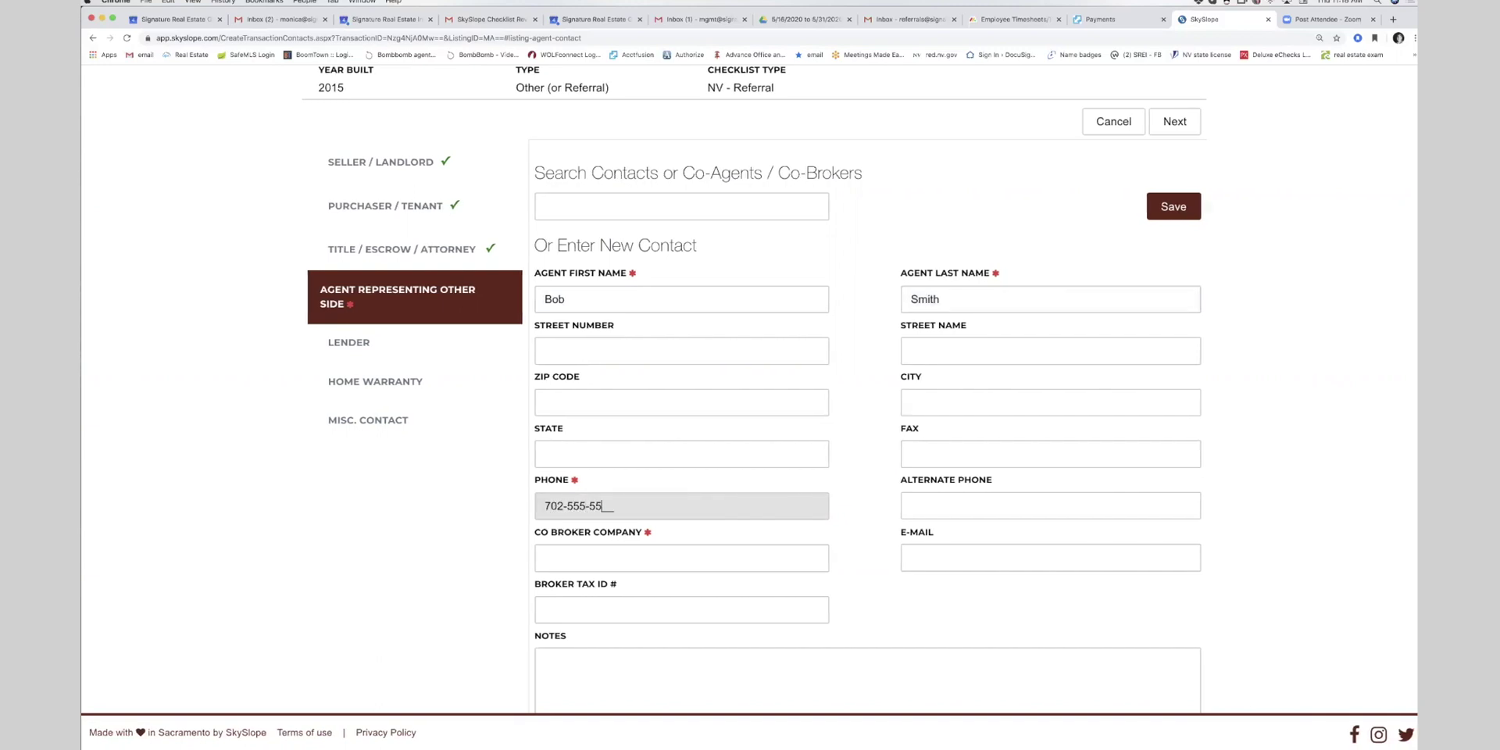
left_click(587, 561)
type("SREG")
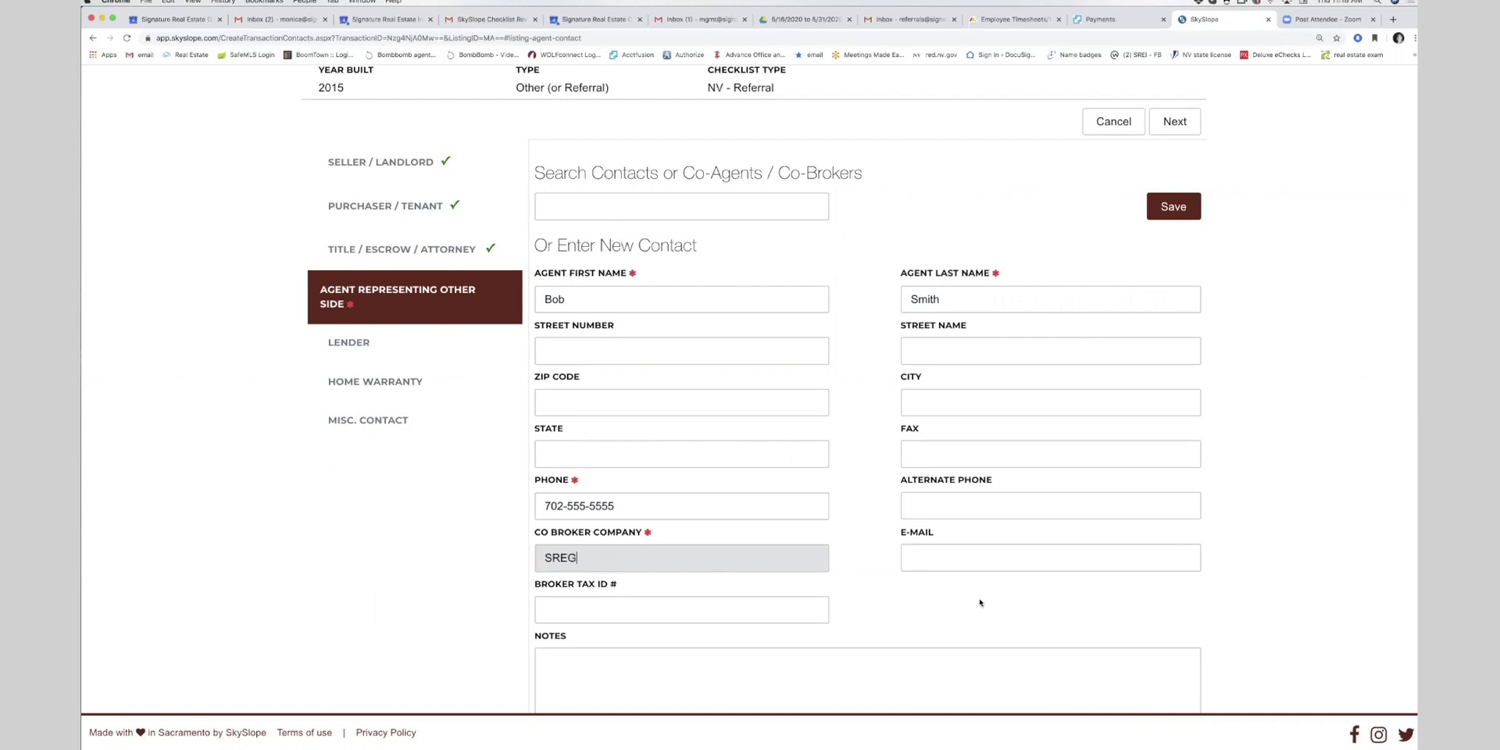
left_click(976, 599)
scroll(976, 606, "down", 3)
left_click(1167, 639)
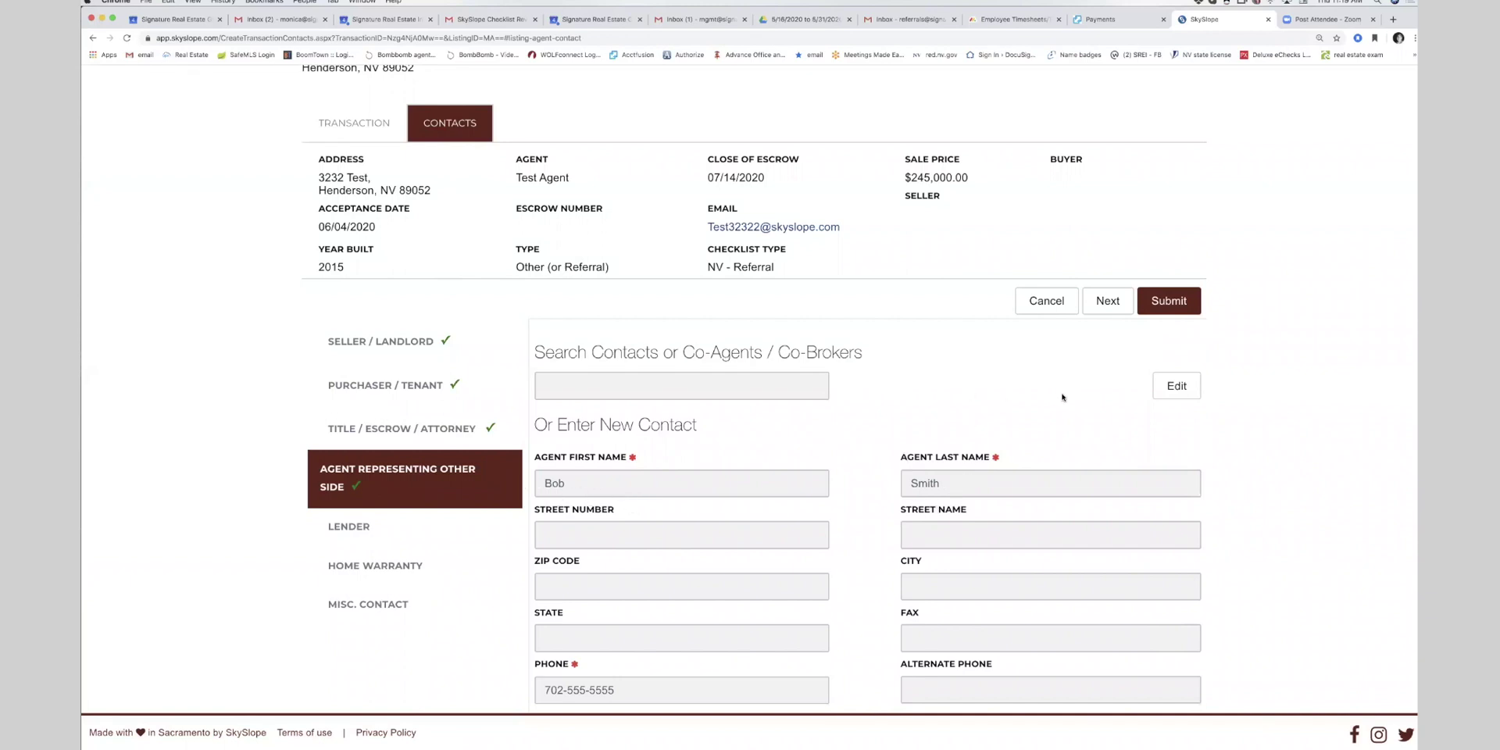
left_click(1183, 305)
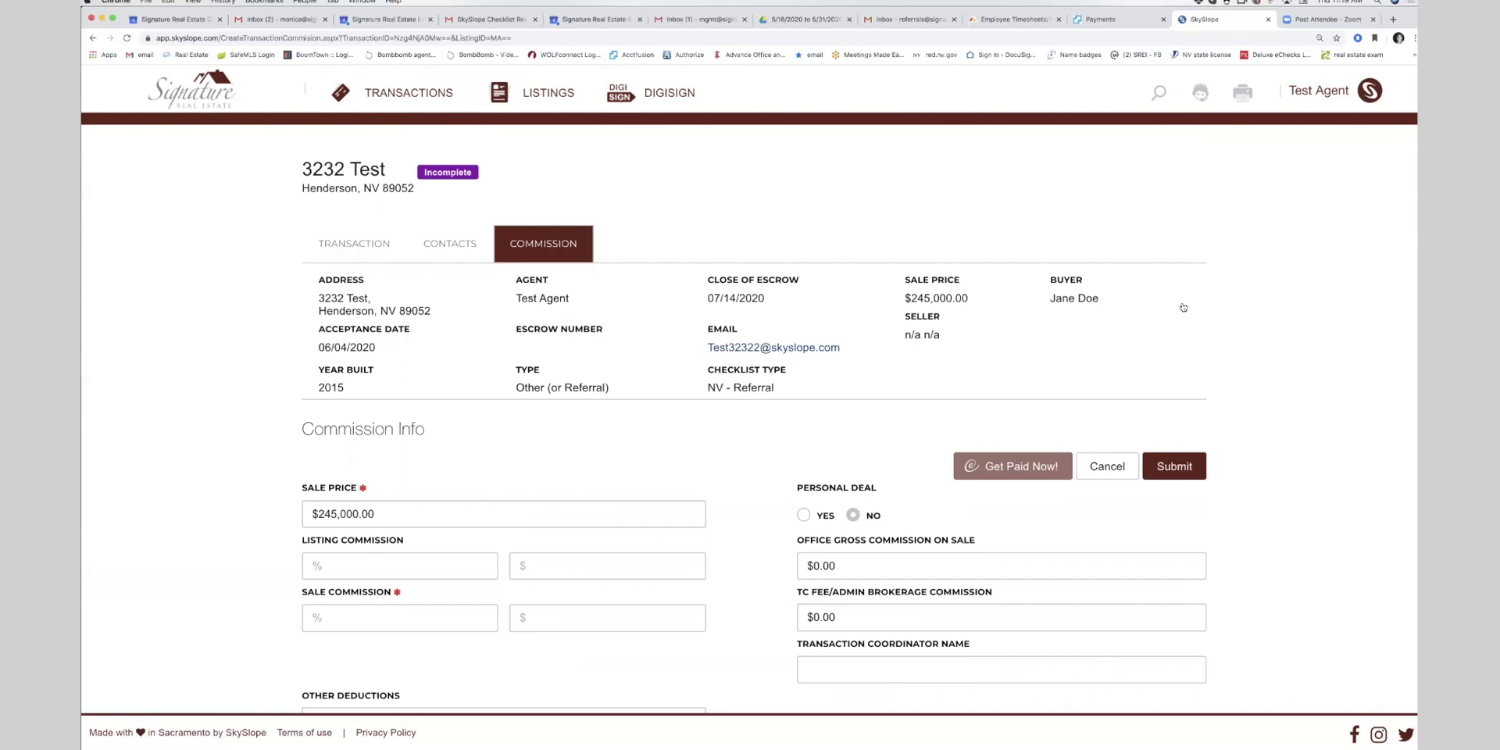
- Enter 35 as the sale commission percentage, leaving the TC fee unchanged
scroll(364, 625, "down", 2)
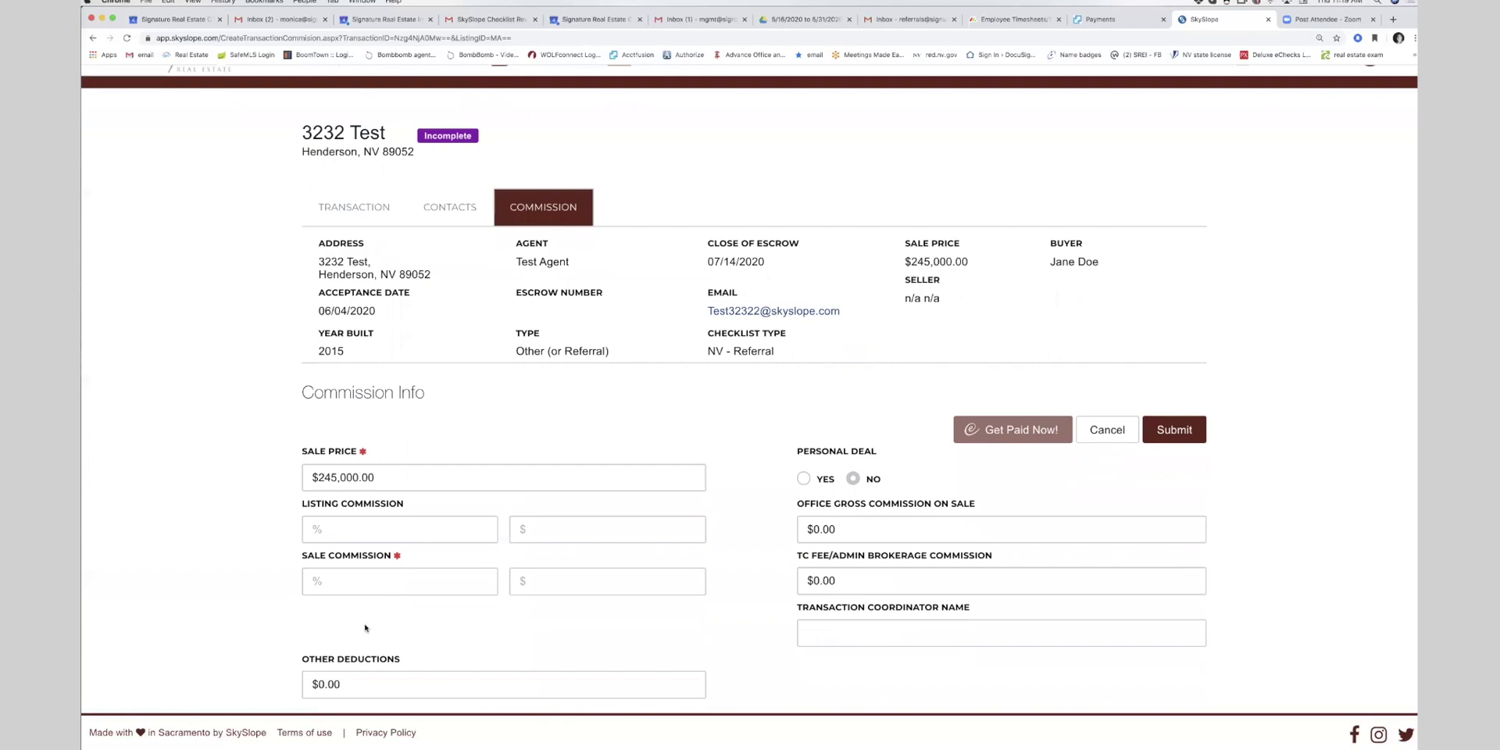
left_click(376, 567)
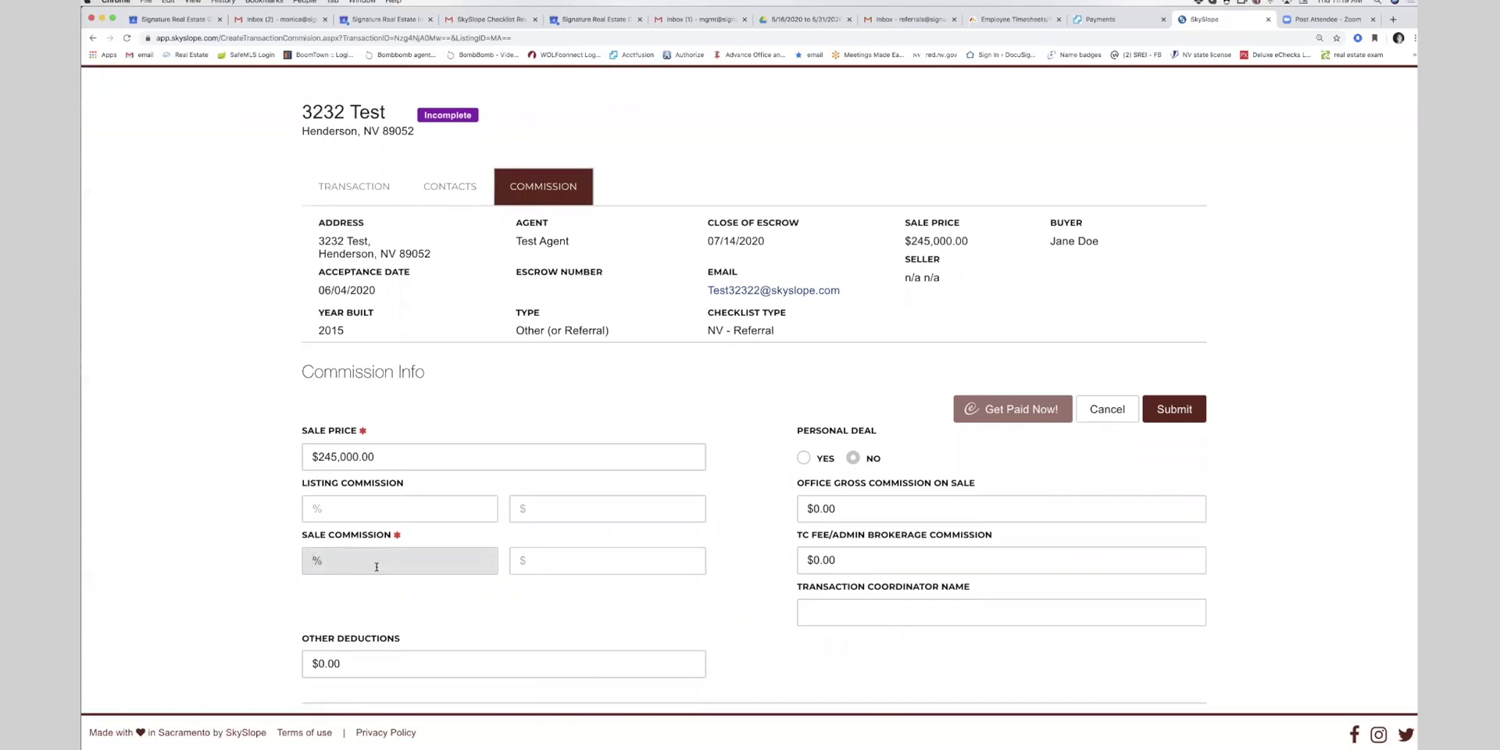
type("35")
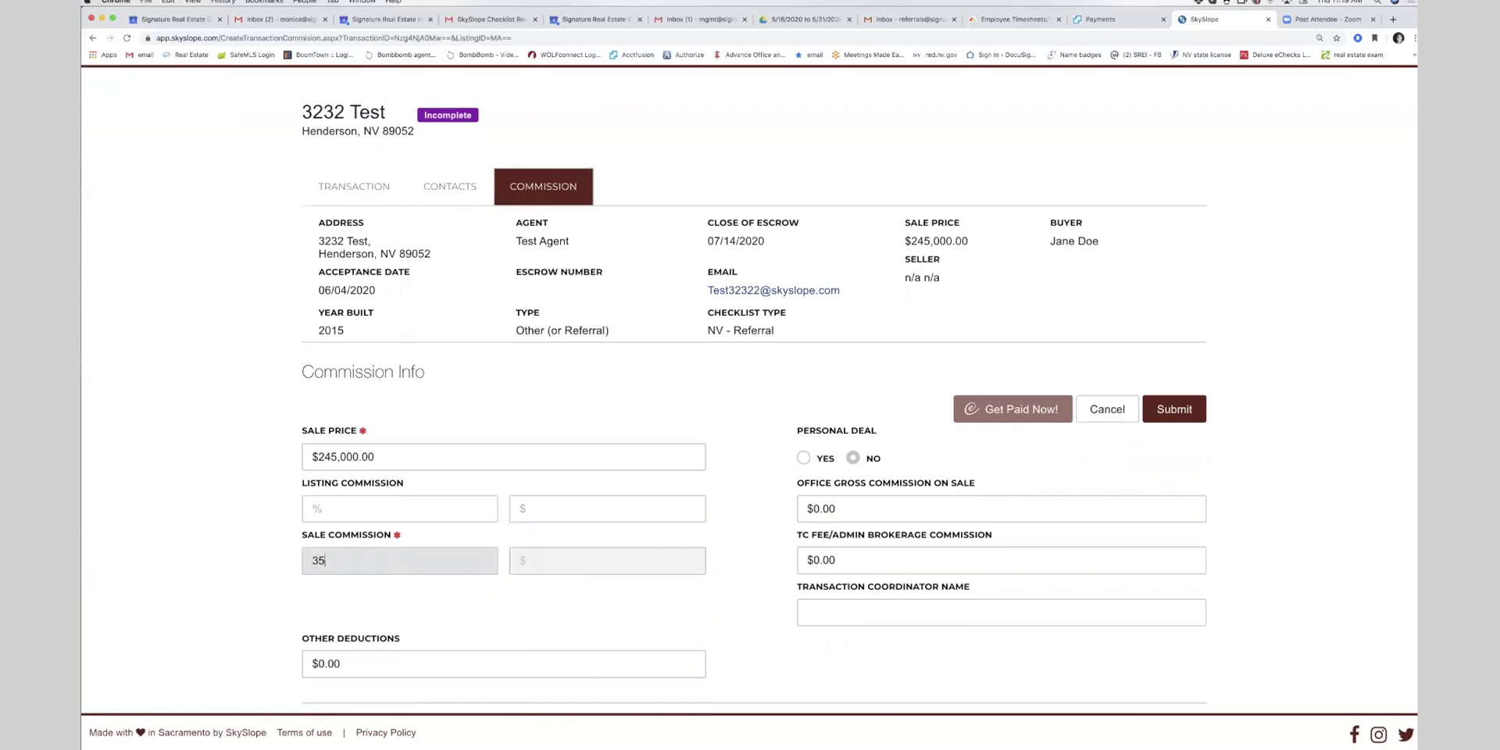
key("Tab")
left_click(382, 599)
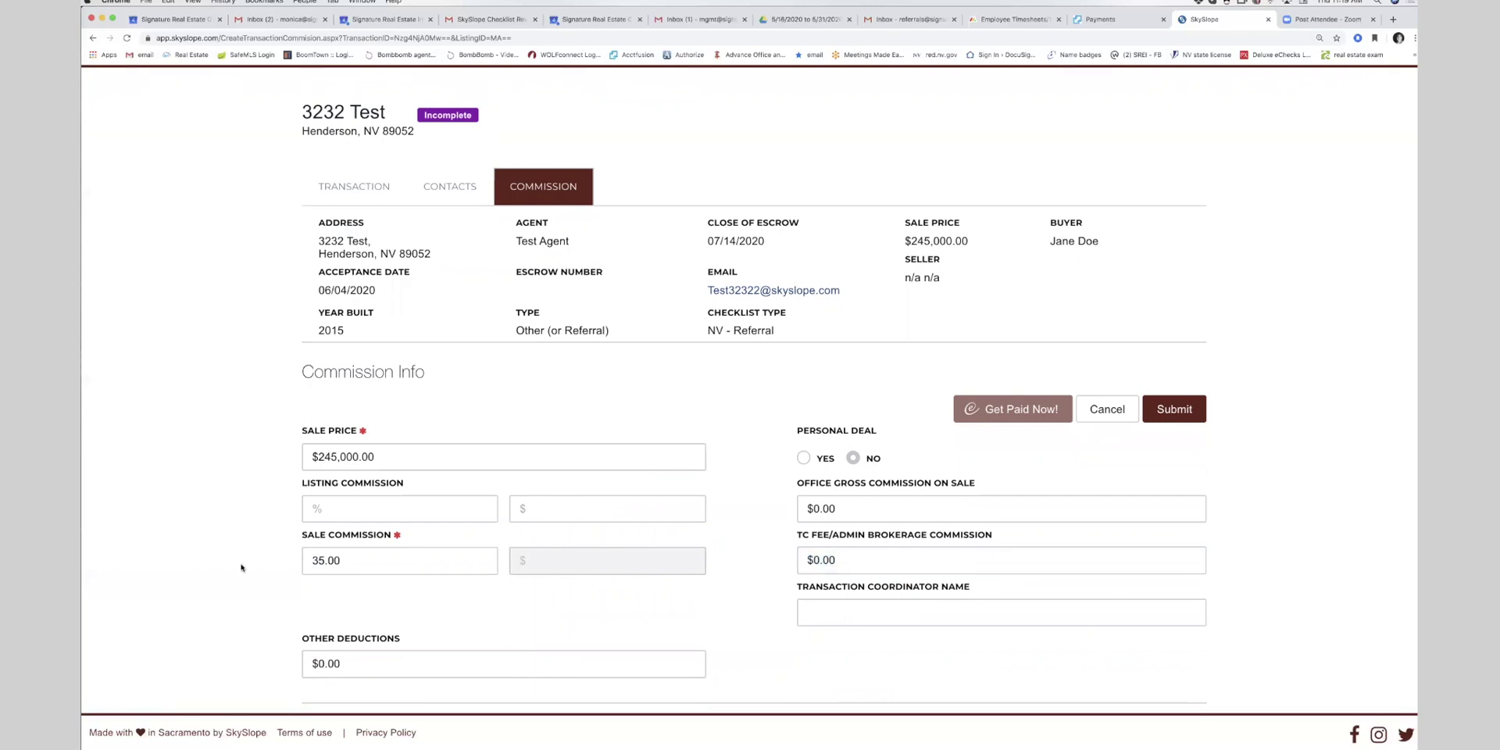
- Re-enter the 35% sale commission and submit the commission details
left_click(345, 569)
key("ctrl+a")
key("BackSpace")
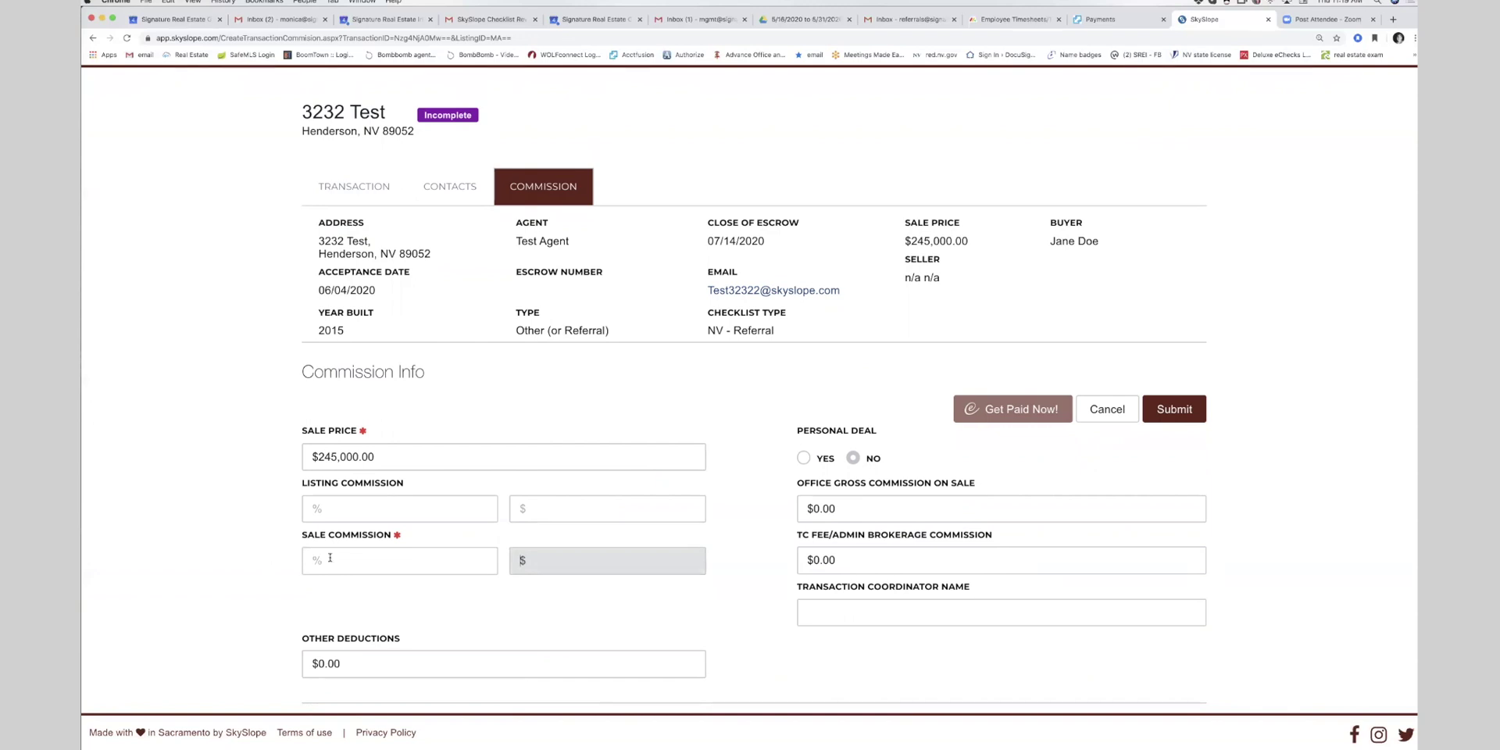
type("35")
key("Tab")
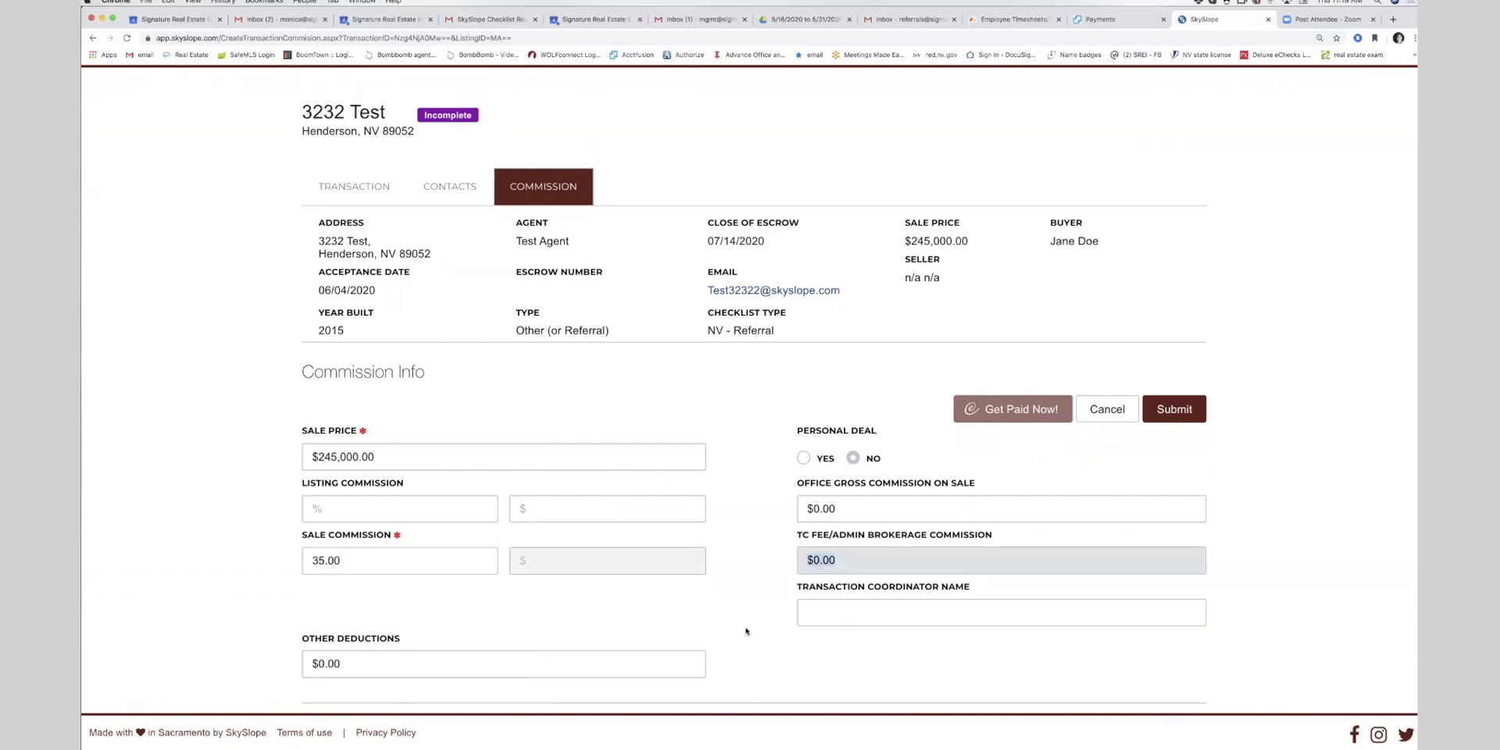
scroll(748, 626, "down", 1)
scroll(749, 623, "down", 2)
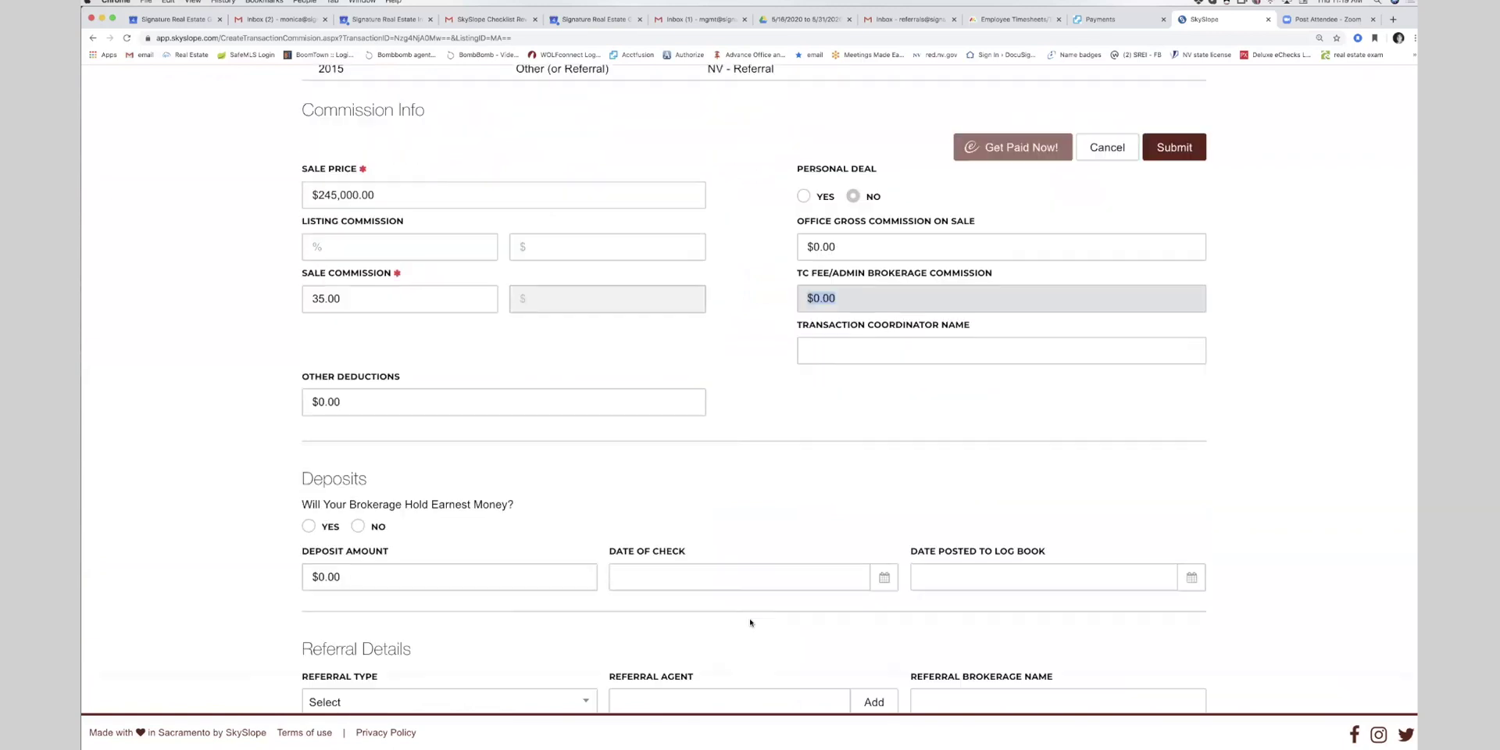
scroll(750, 622, "up", 4)
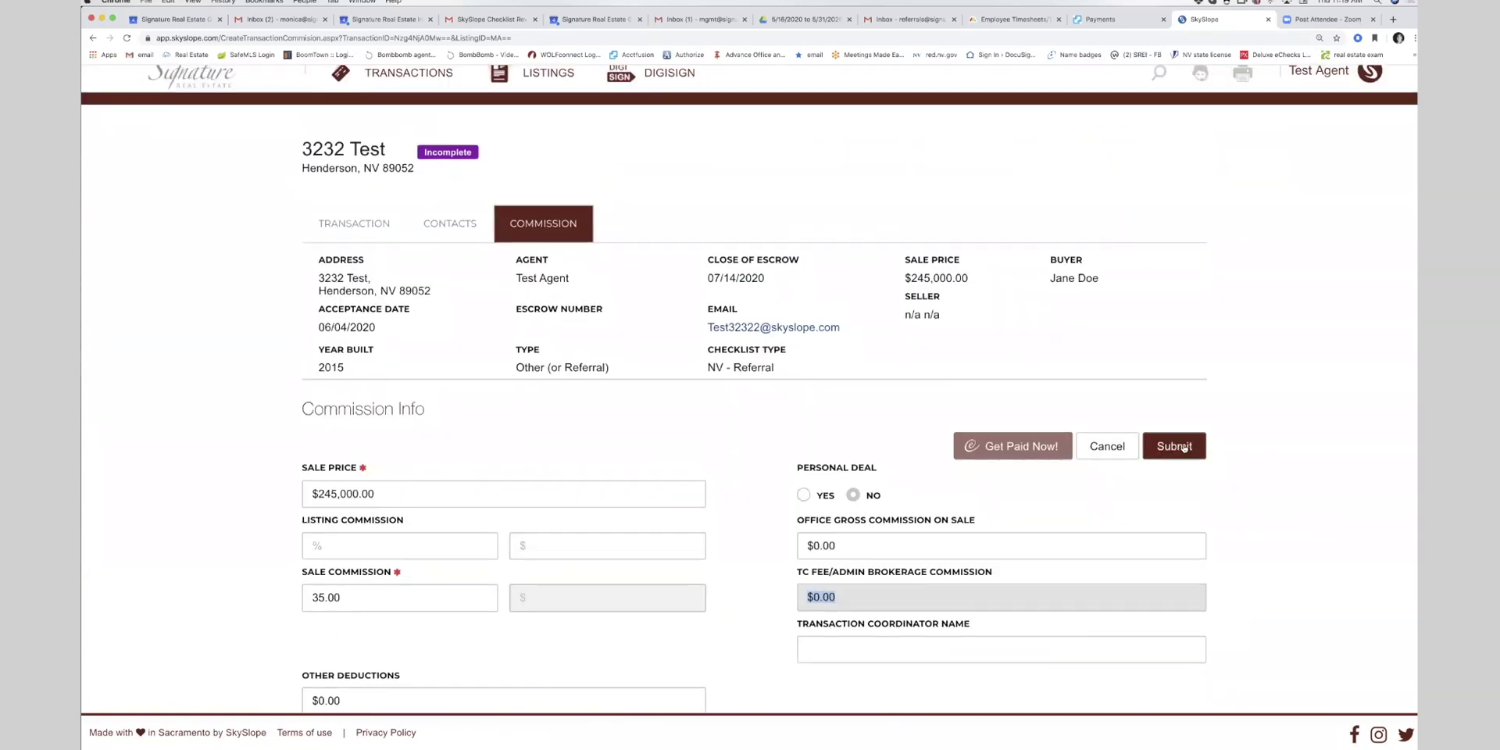
scroll(717, 571, "down", 7)
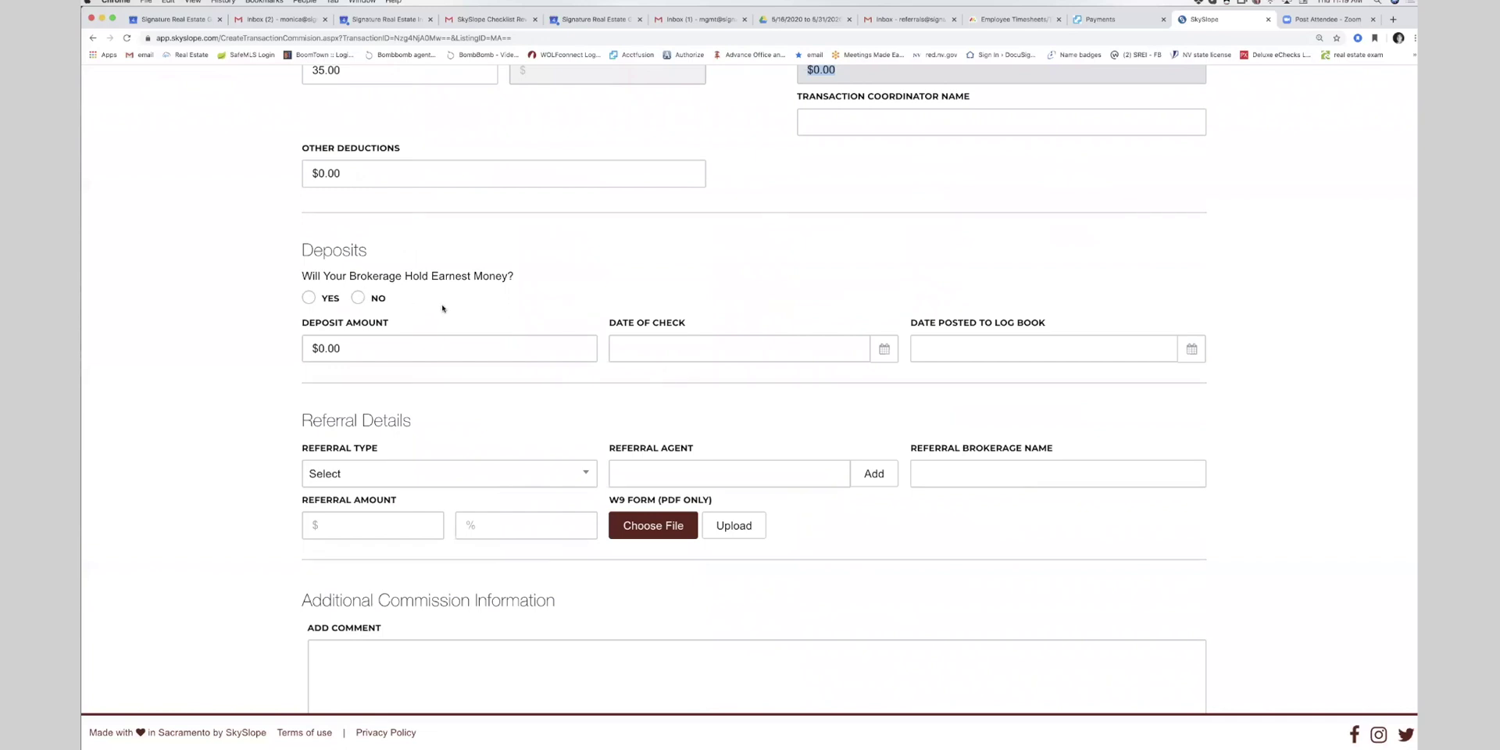
scroll(842, 403, "up", 7)
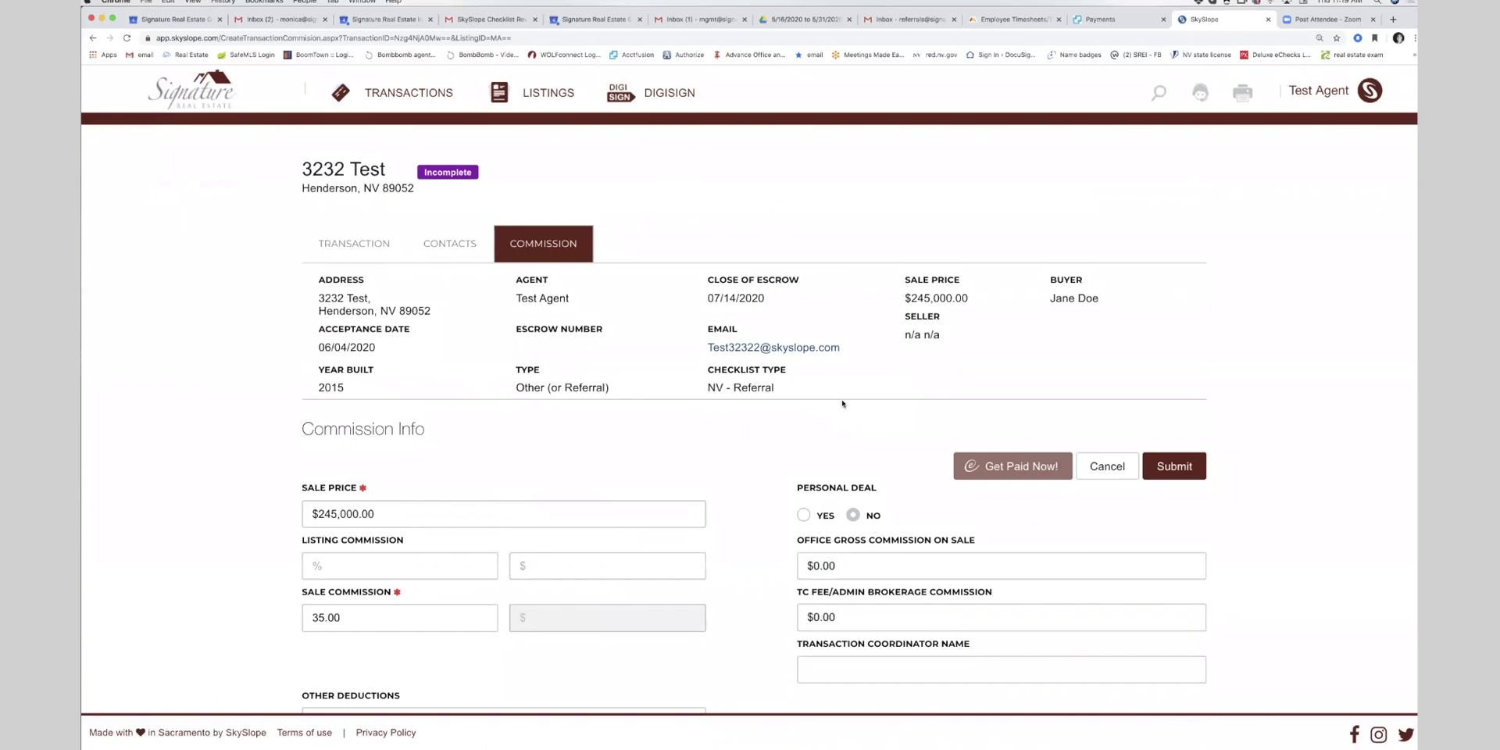
left_click(1174, 467)
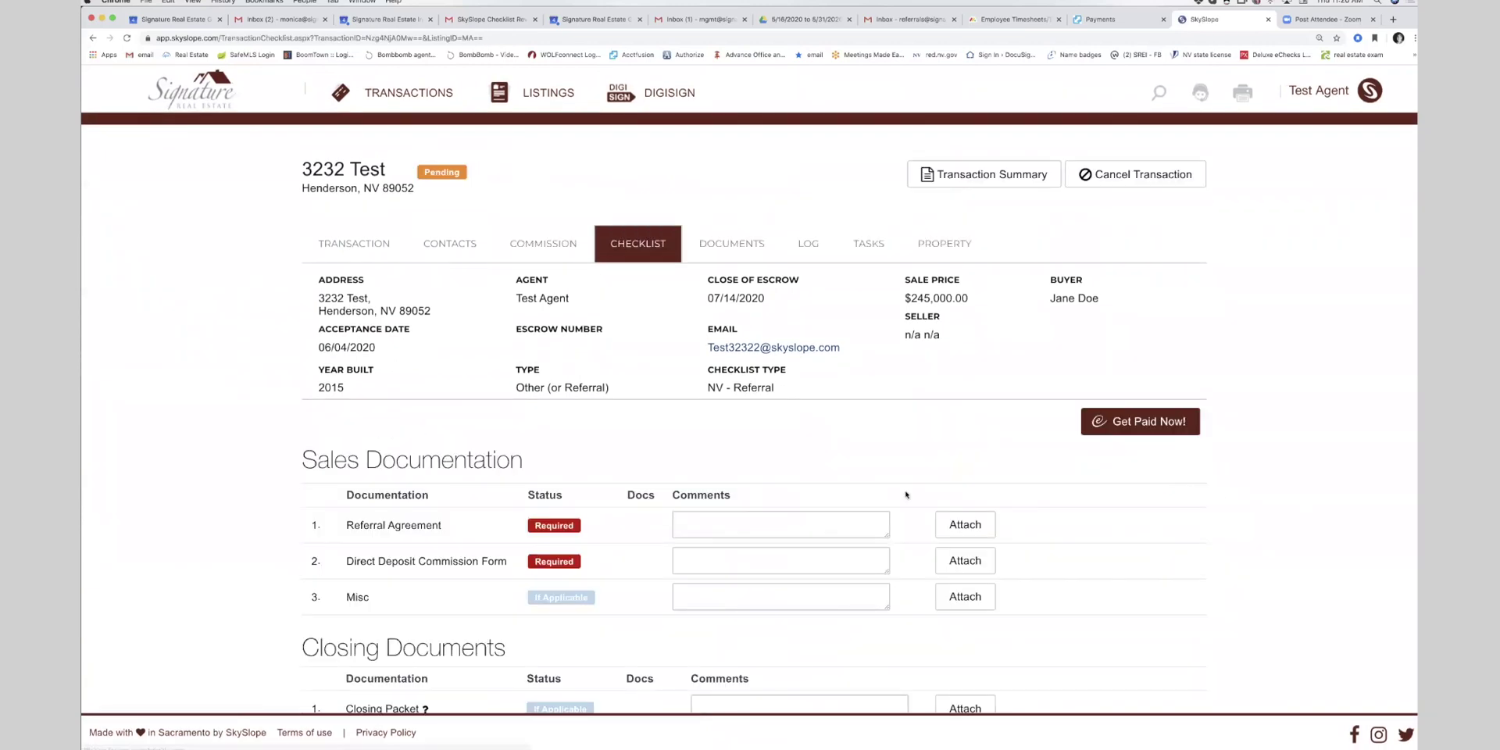
- Upload the Photo and Multimedia Release Form file to the Referral Agreement checklist item
scroll(595, 400, "down", 3)
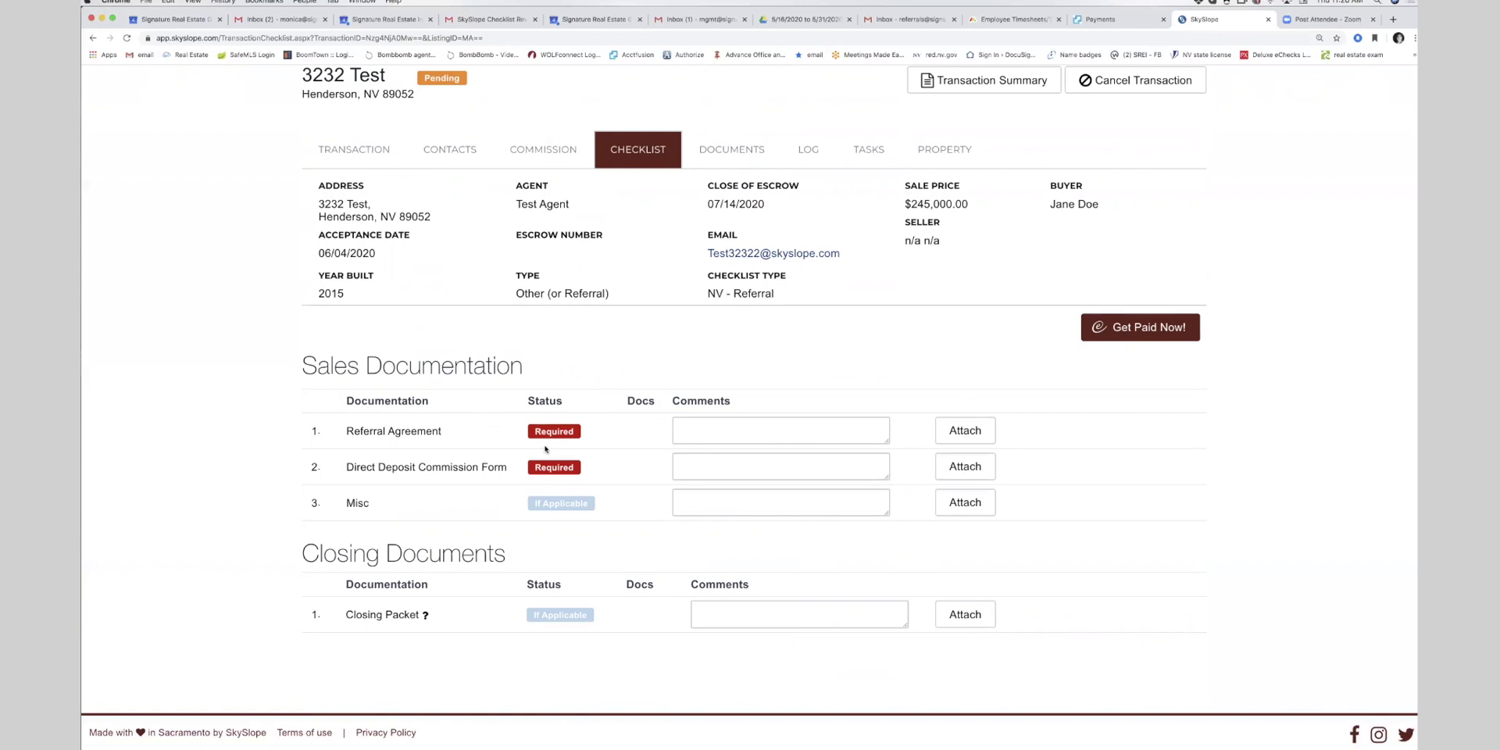
left_click(967, 432)
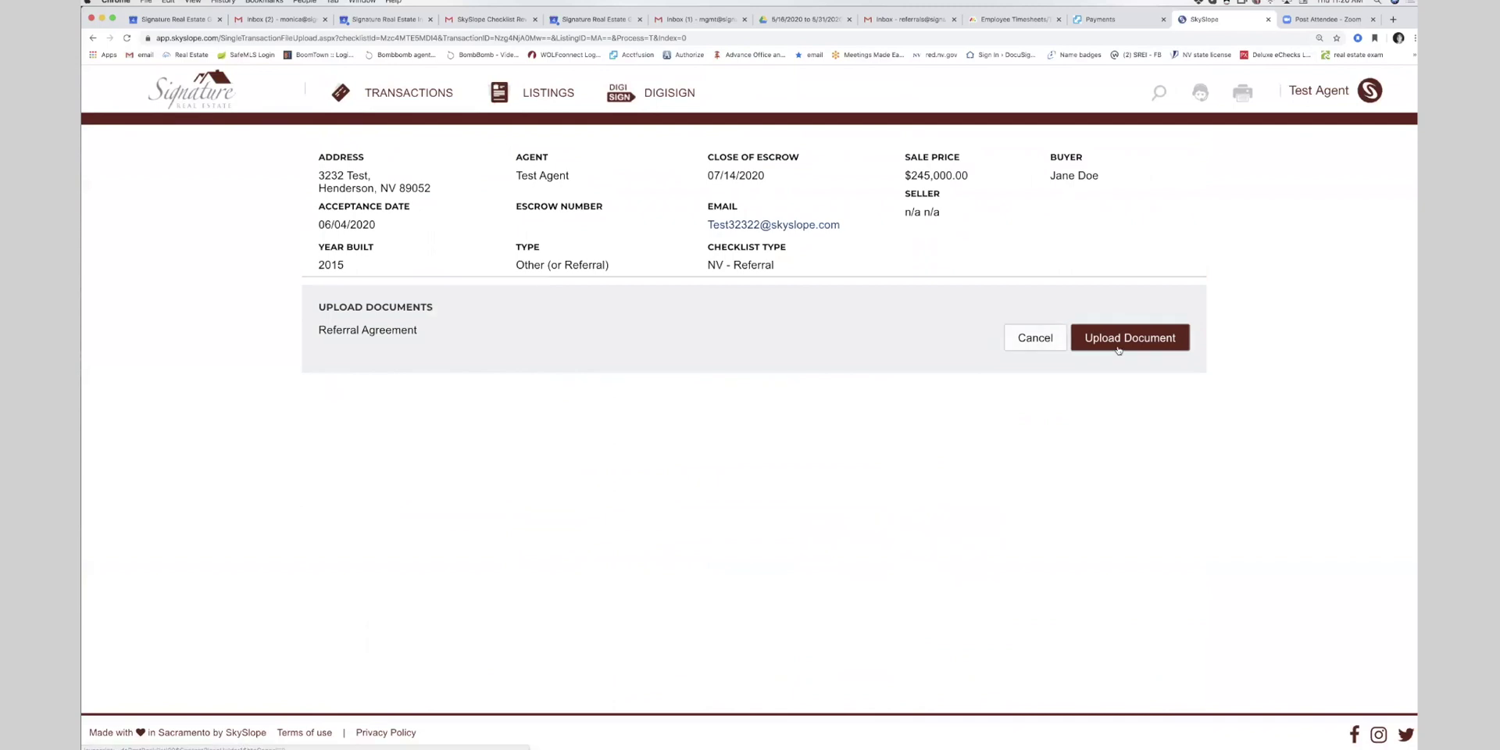
left_click(1129, 337)
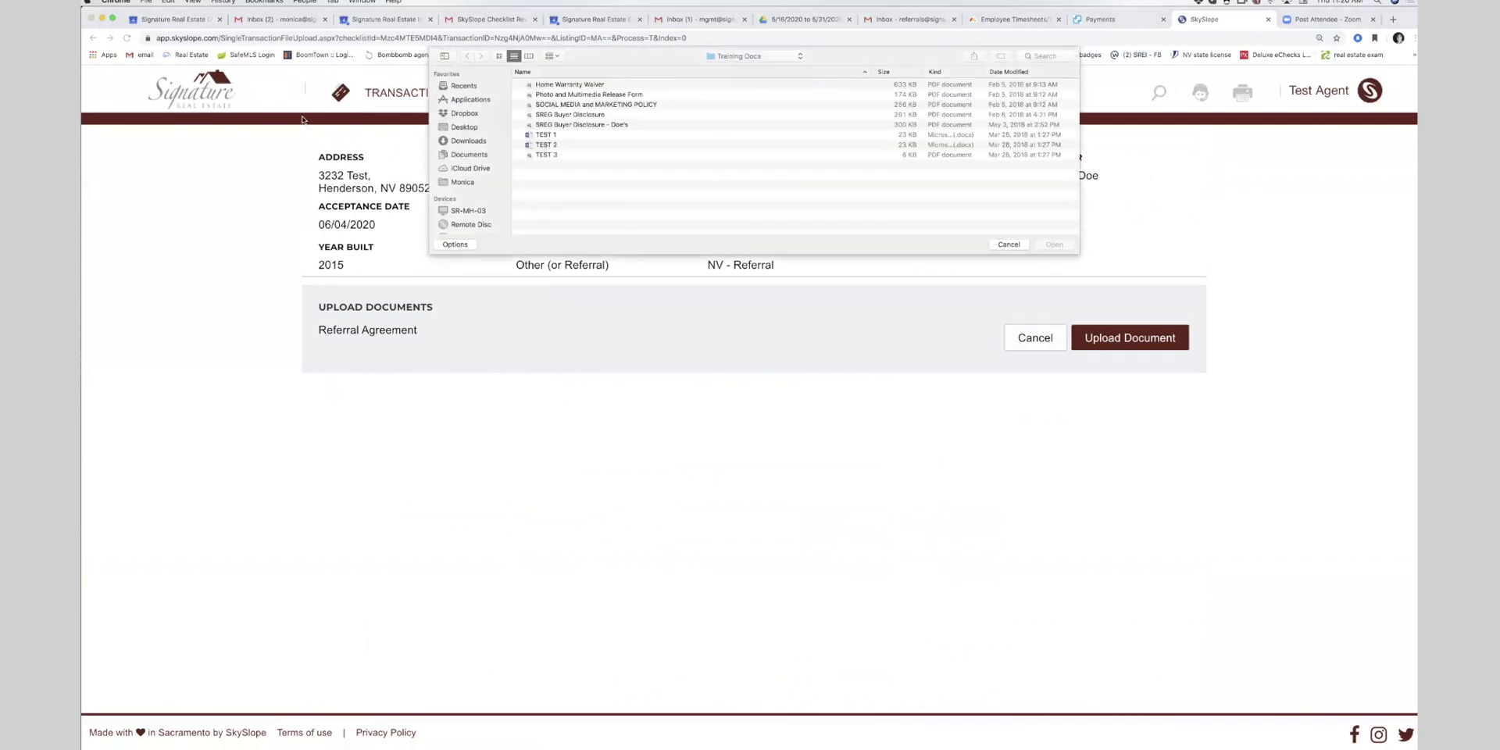
double_click(552, 94)
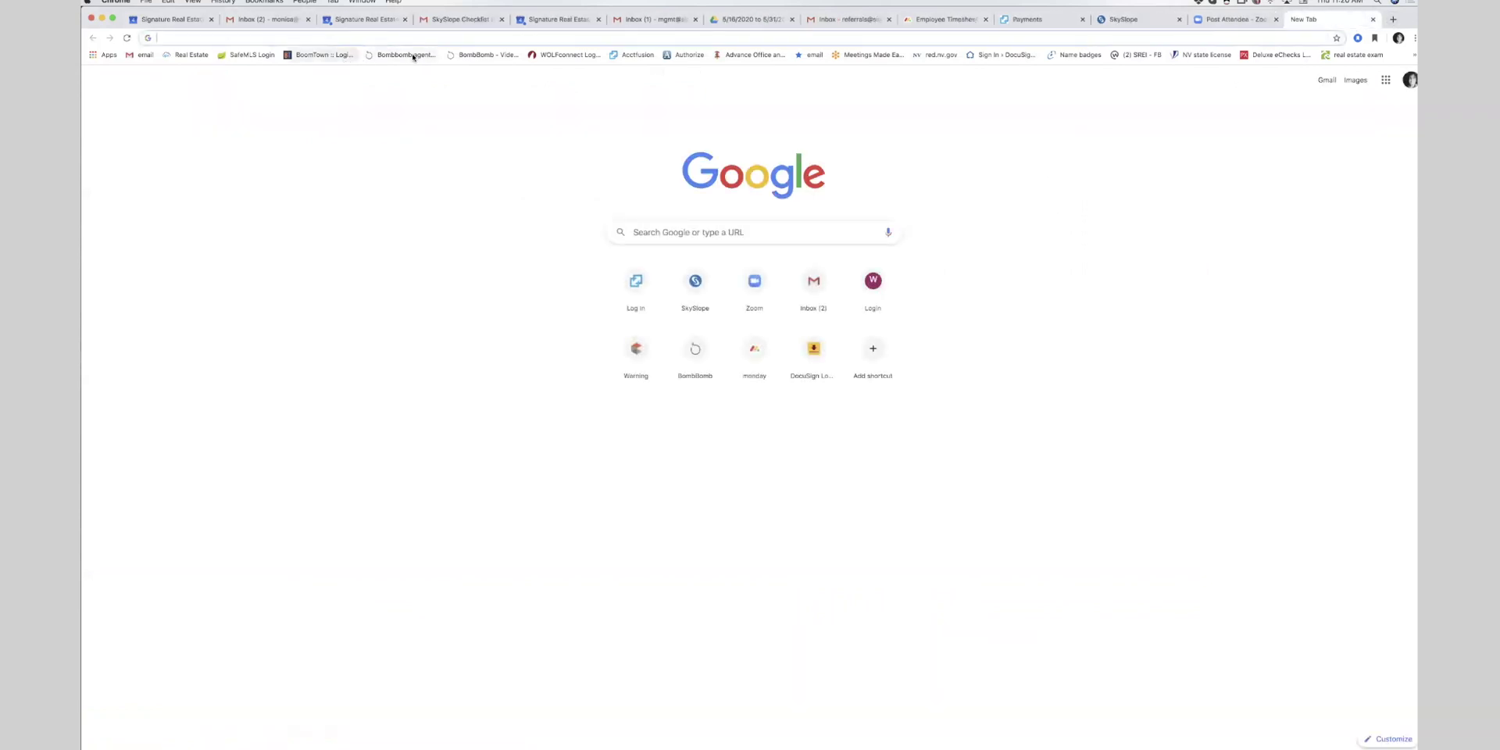
- Log back in to Clareity with the MLS username and password and launch TransactionDesk
left_click(243, 59)
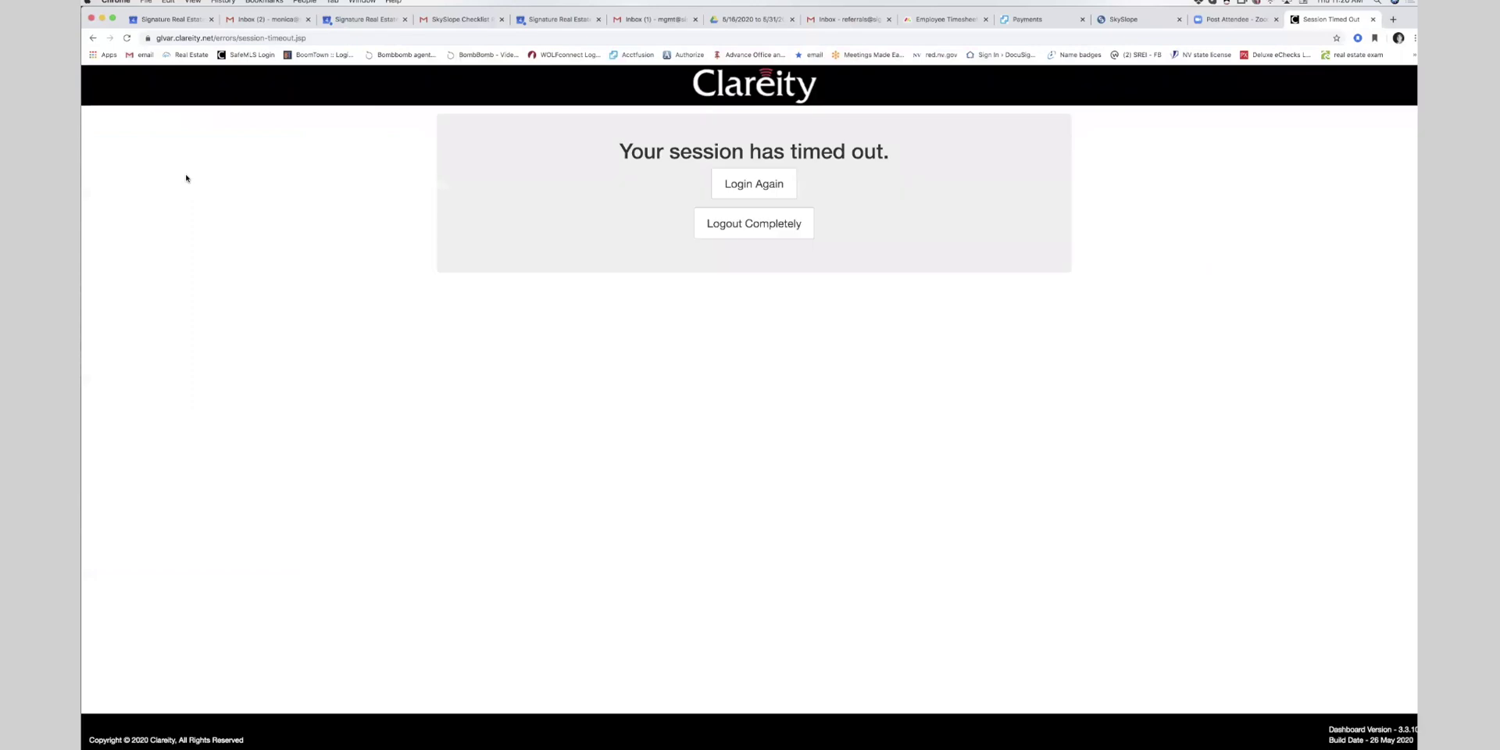
left_click(781, 188)
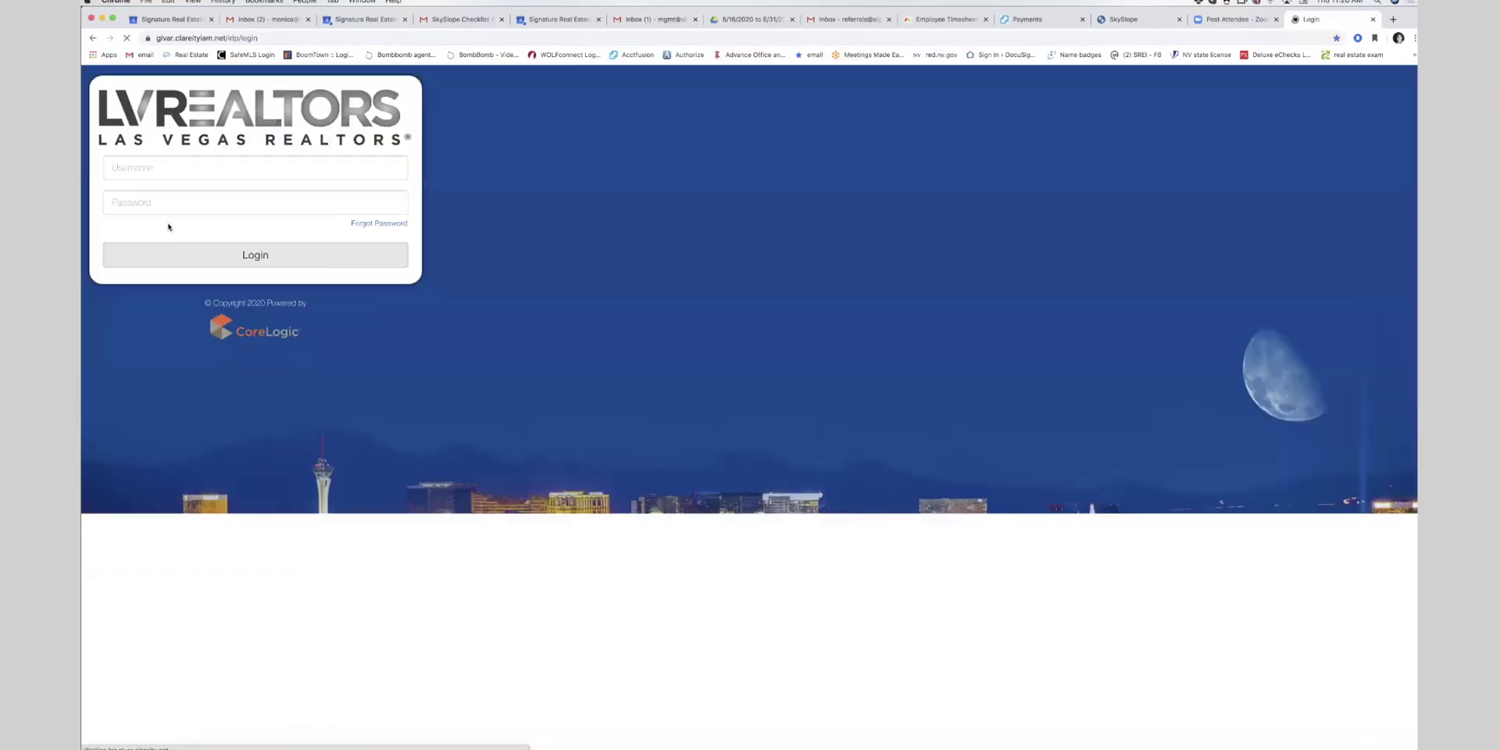
left_click(165, 175)
type("225028")
key("Tab")
type("••••")
key("Return")
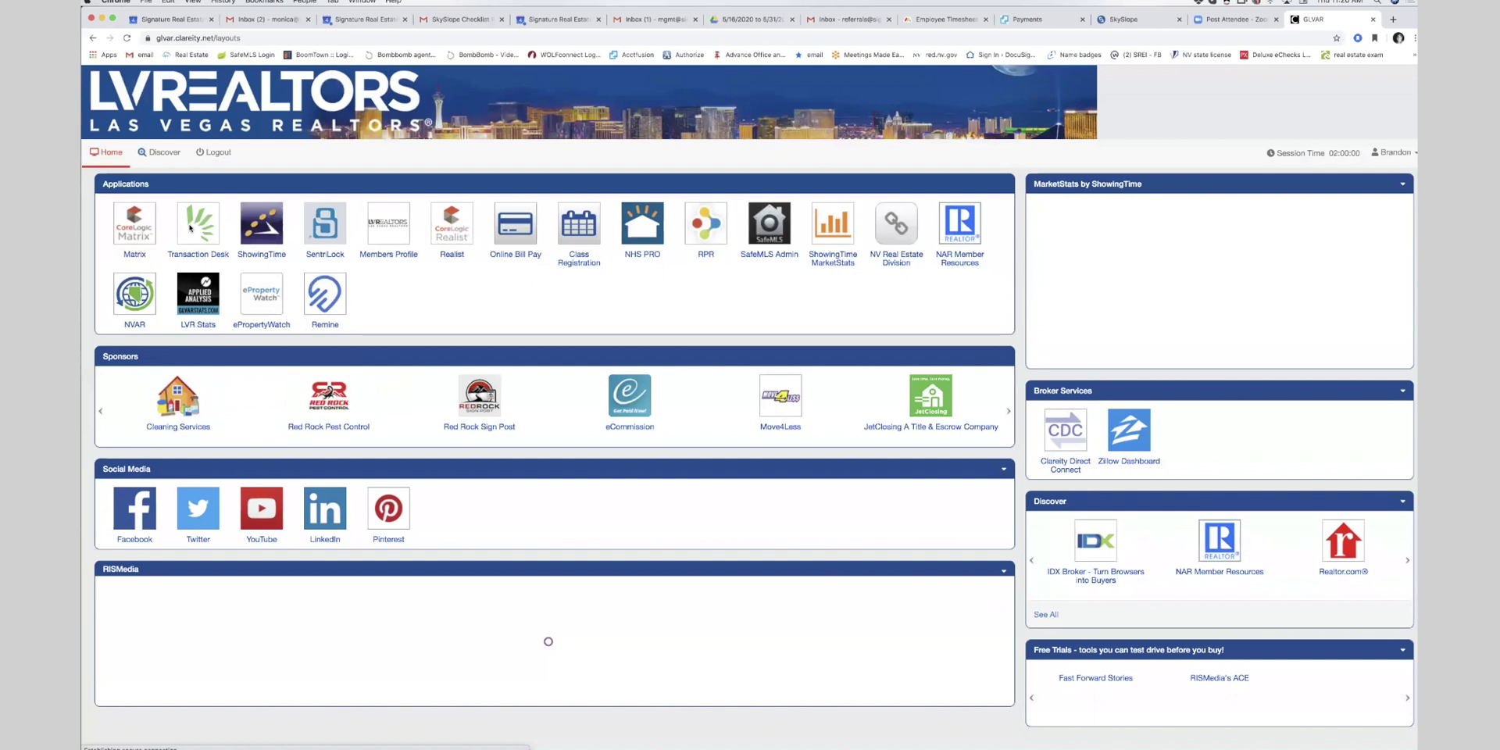
left_click(161, 238)
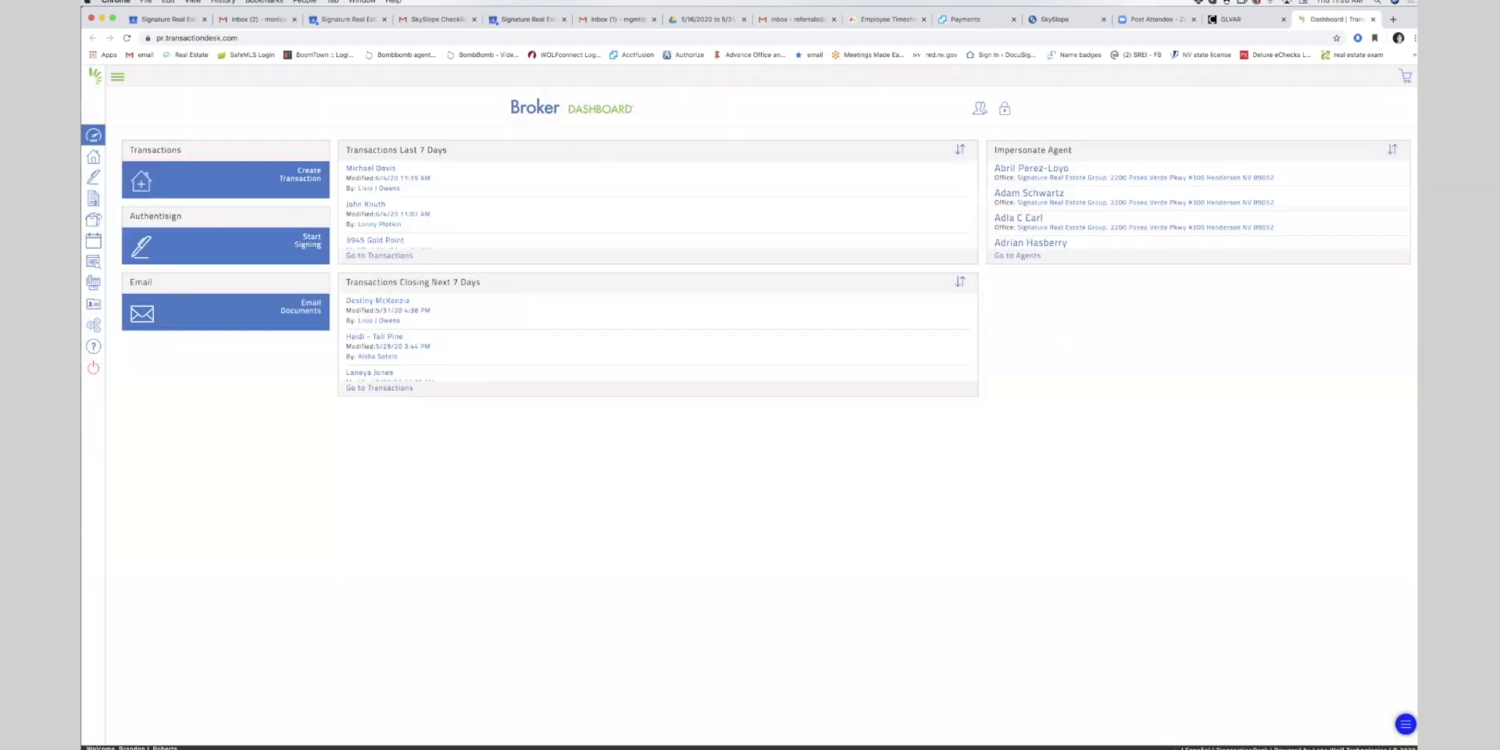
- Find the Referral Fee Agreement in Residential Forms and create it as a new standalone form
left_click(93, 198)
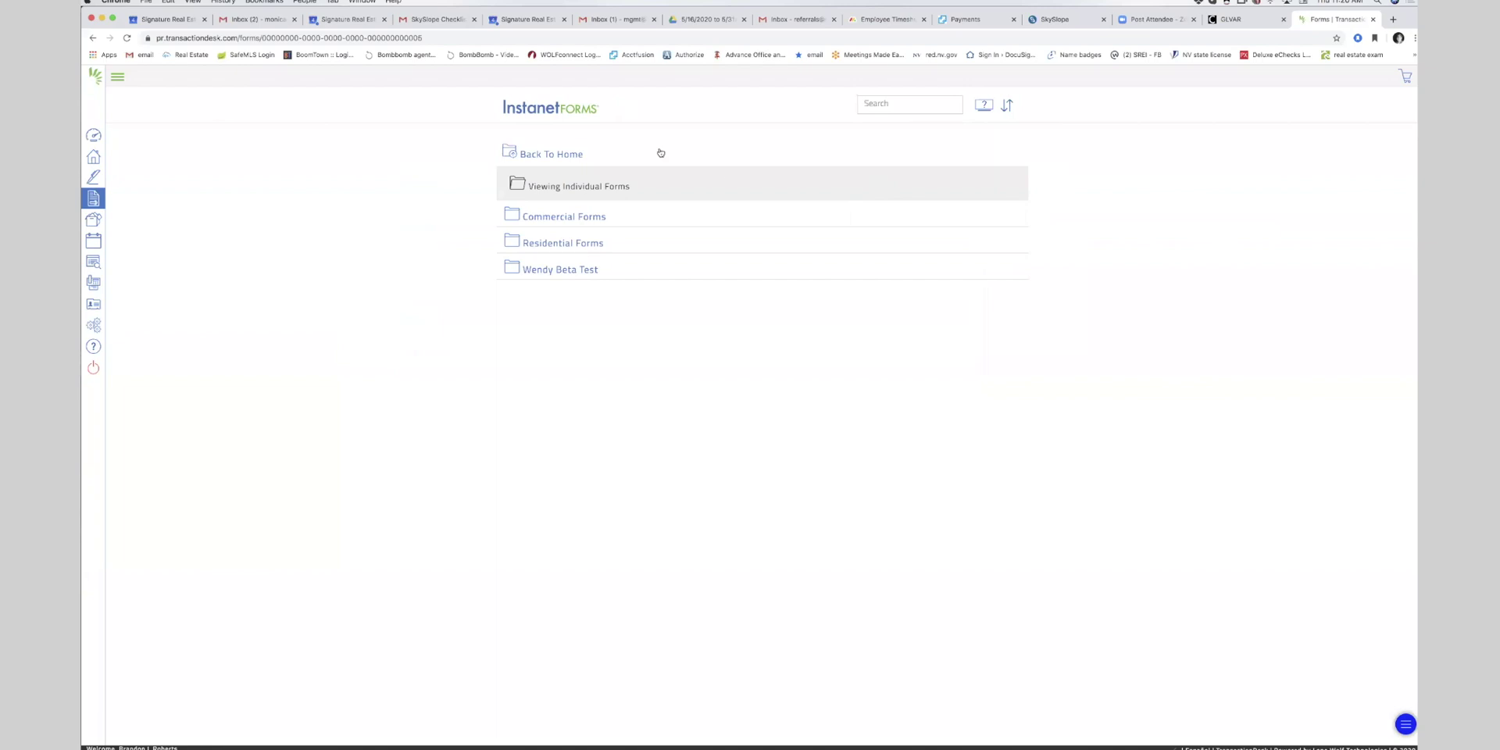
left_click(551, 242)
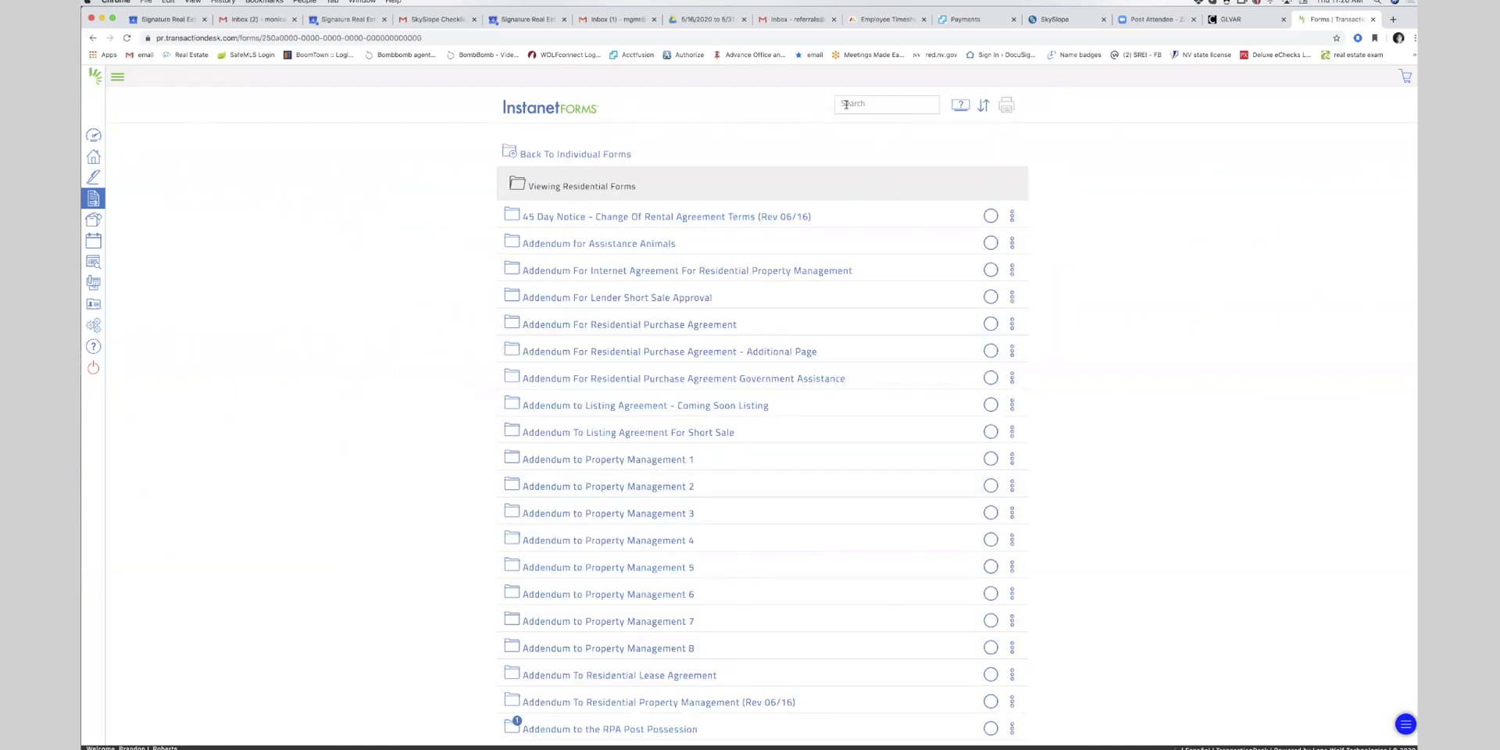
left_click(894, 103)
type("referra")
left_click(557, 247)
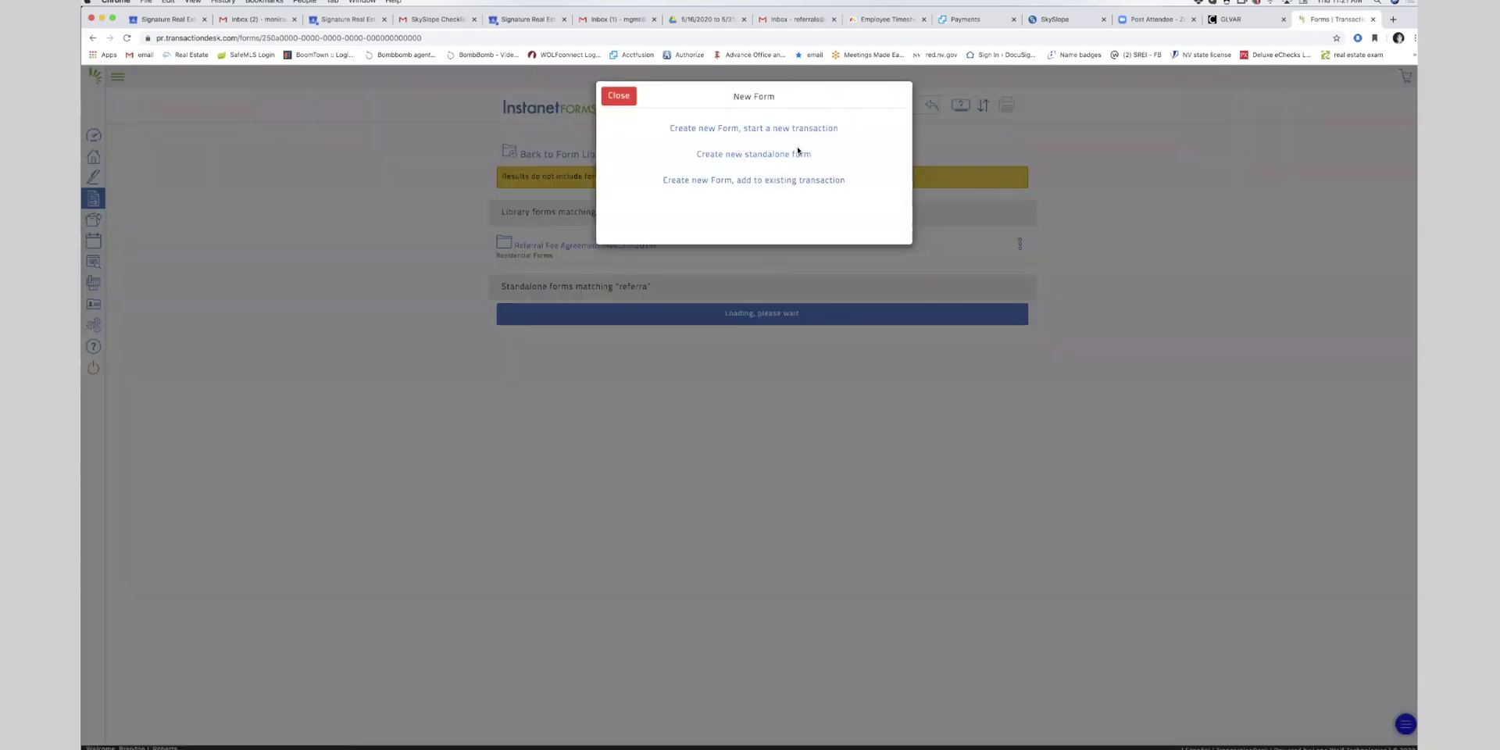
left_click(796, 156)
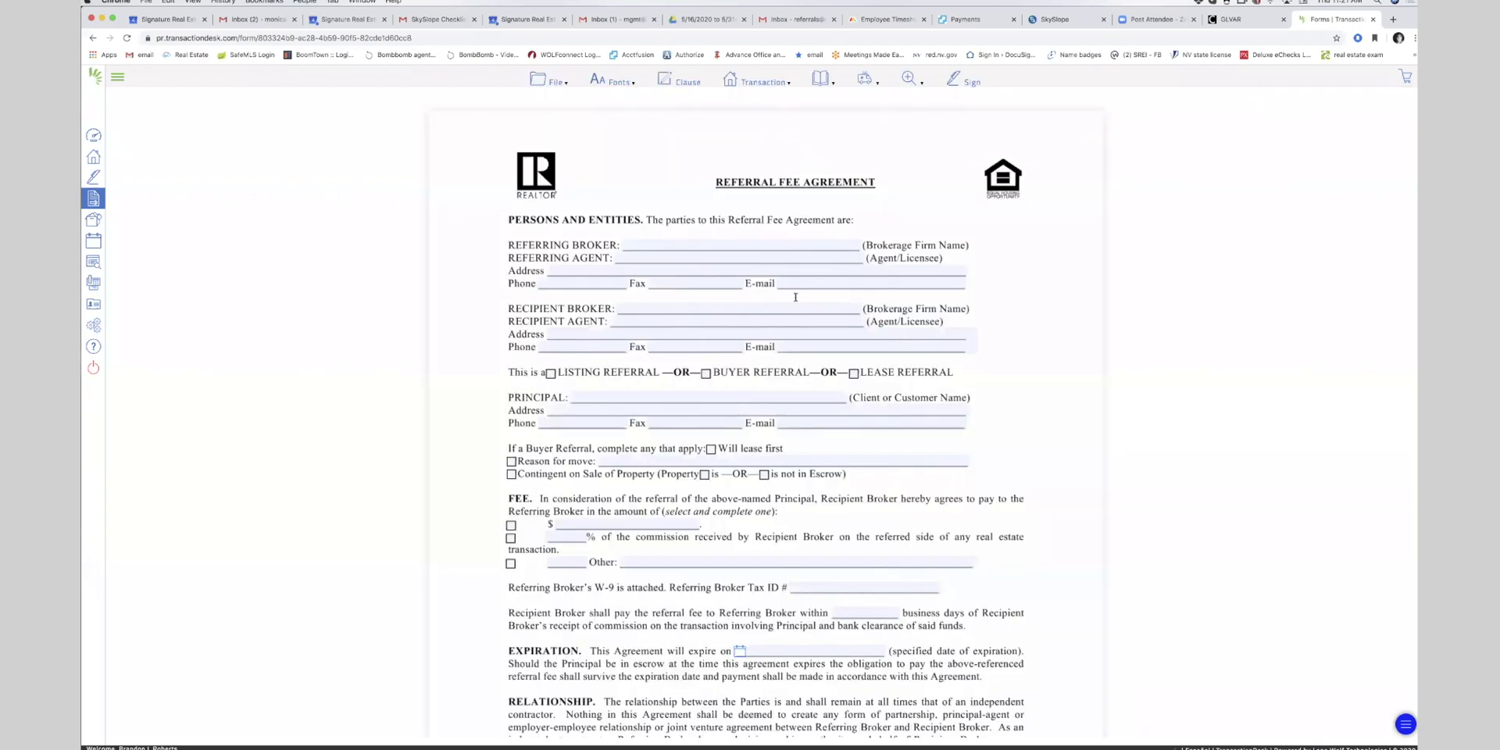
- Scroll through the blank Referral Fee Agreement, then return to the SkySlope tab
scroll(797, 315, "down", 10)
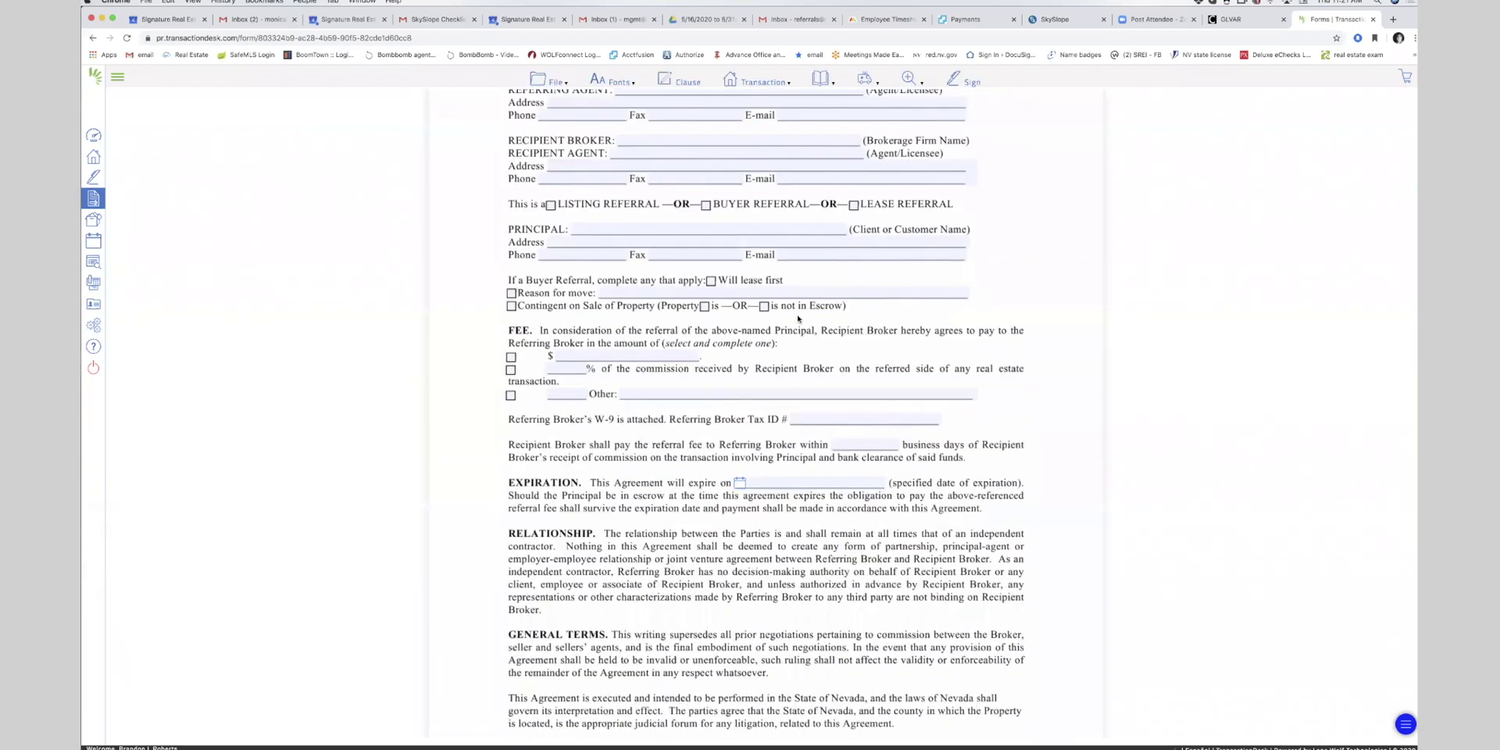
scroll(798, 316, "down", 5)
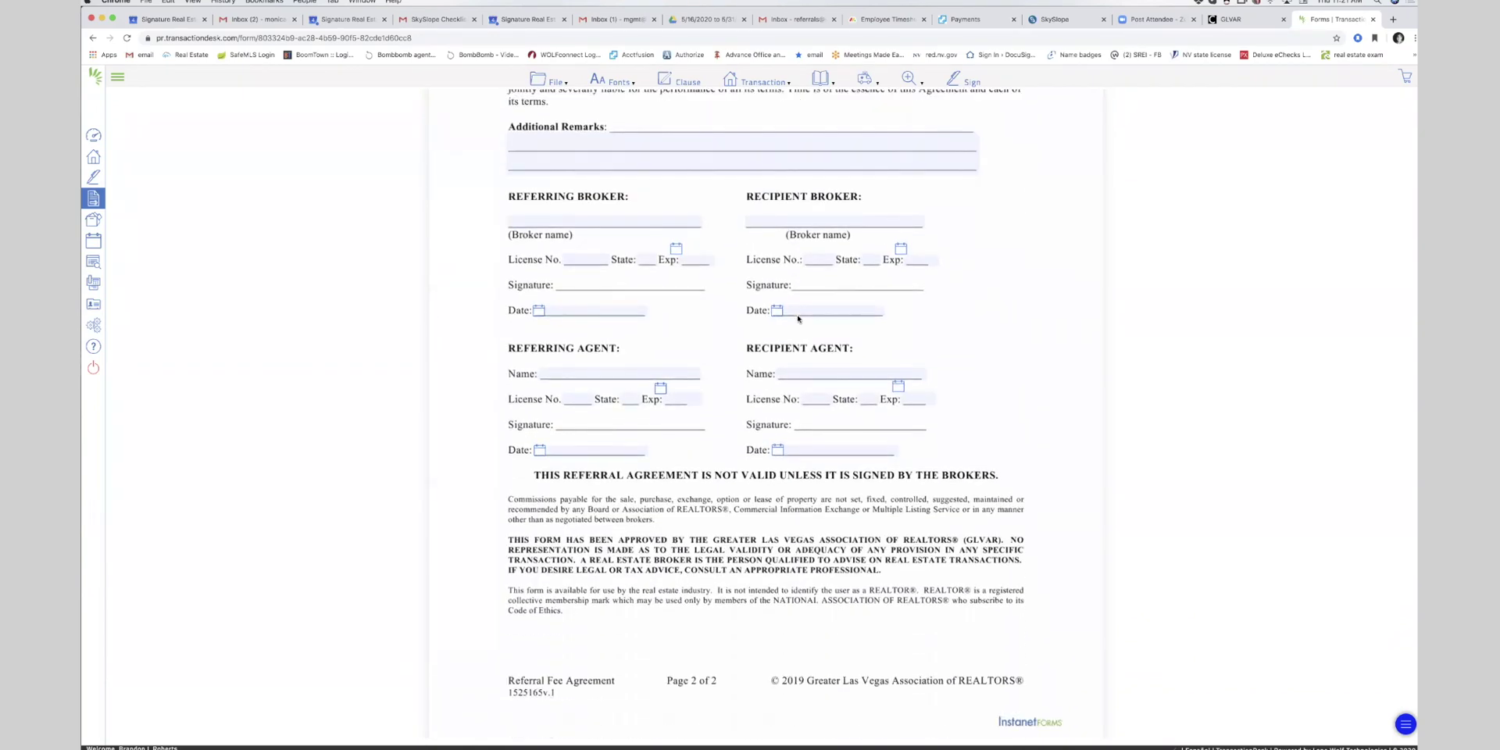
scroll(797, 315, "up", 15)
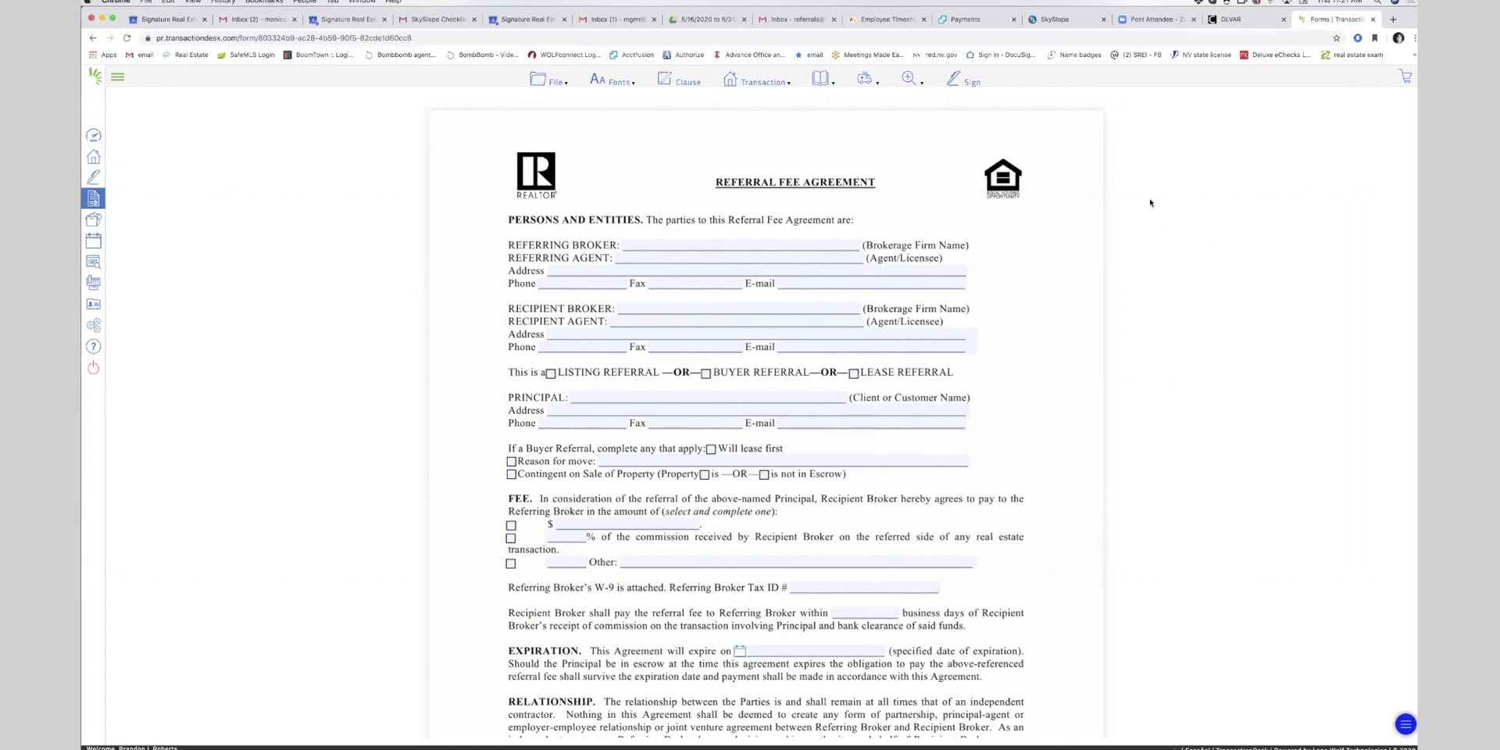
left_click(1063, 20)
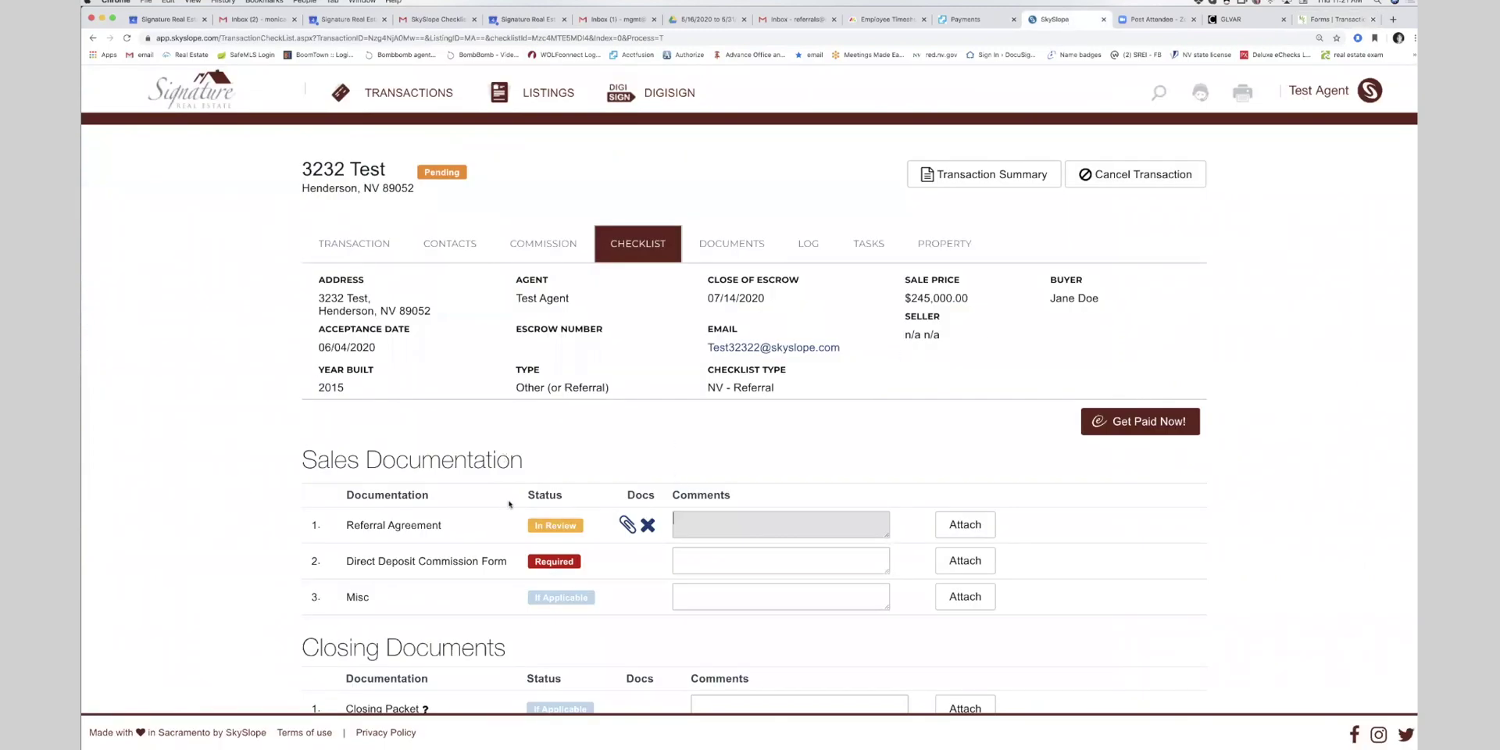
- Upload Home_Warranty_Waiver.pdf to the Direct Deposit Commission Form item, then view the documents list
left_click(957, 561)
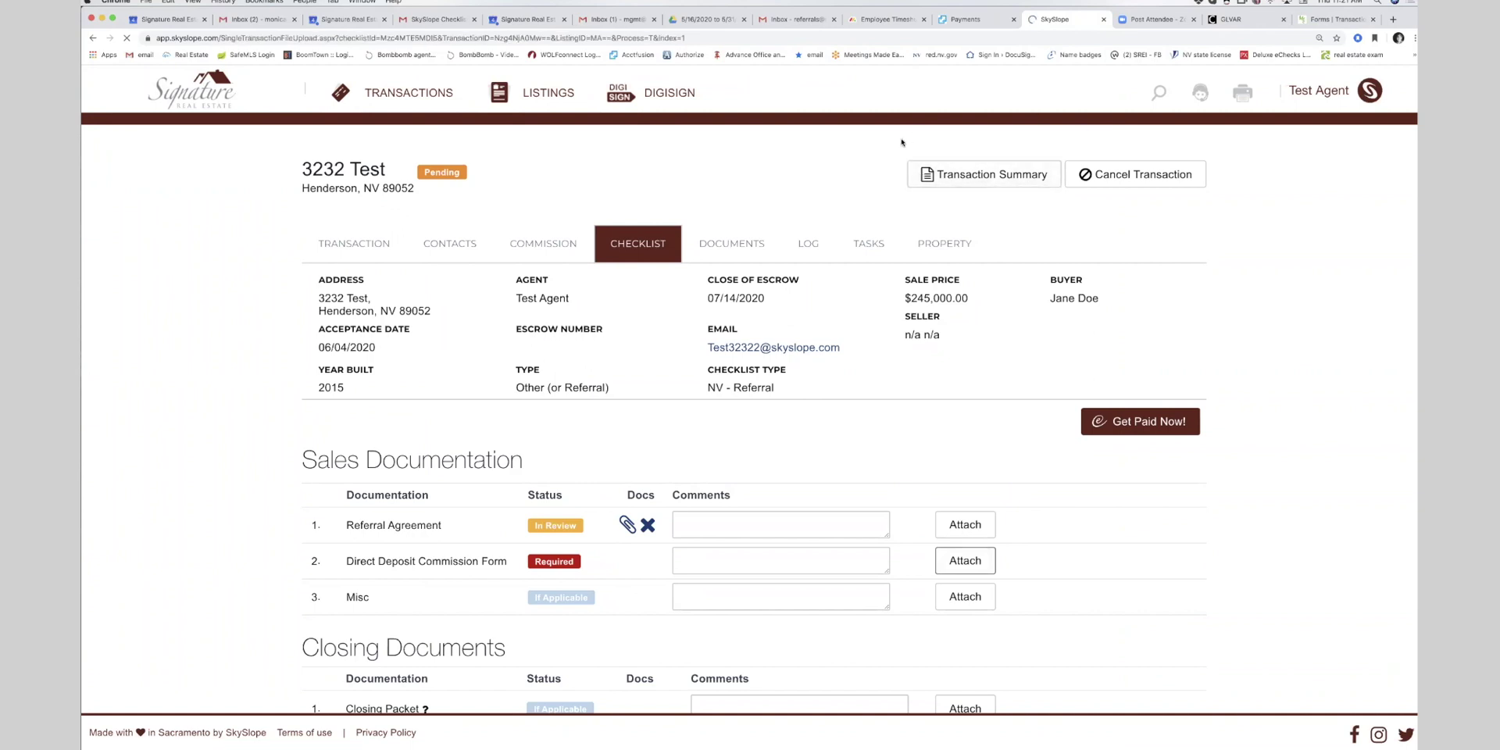
left_click(1134, 336)
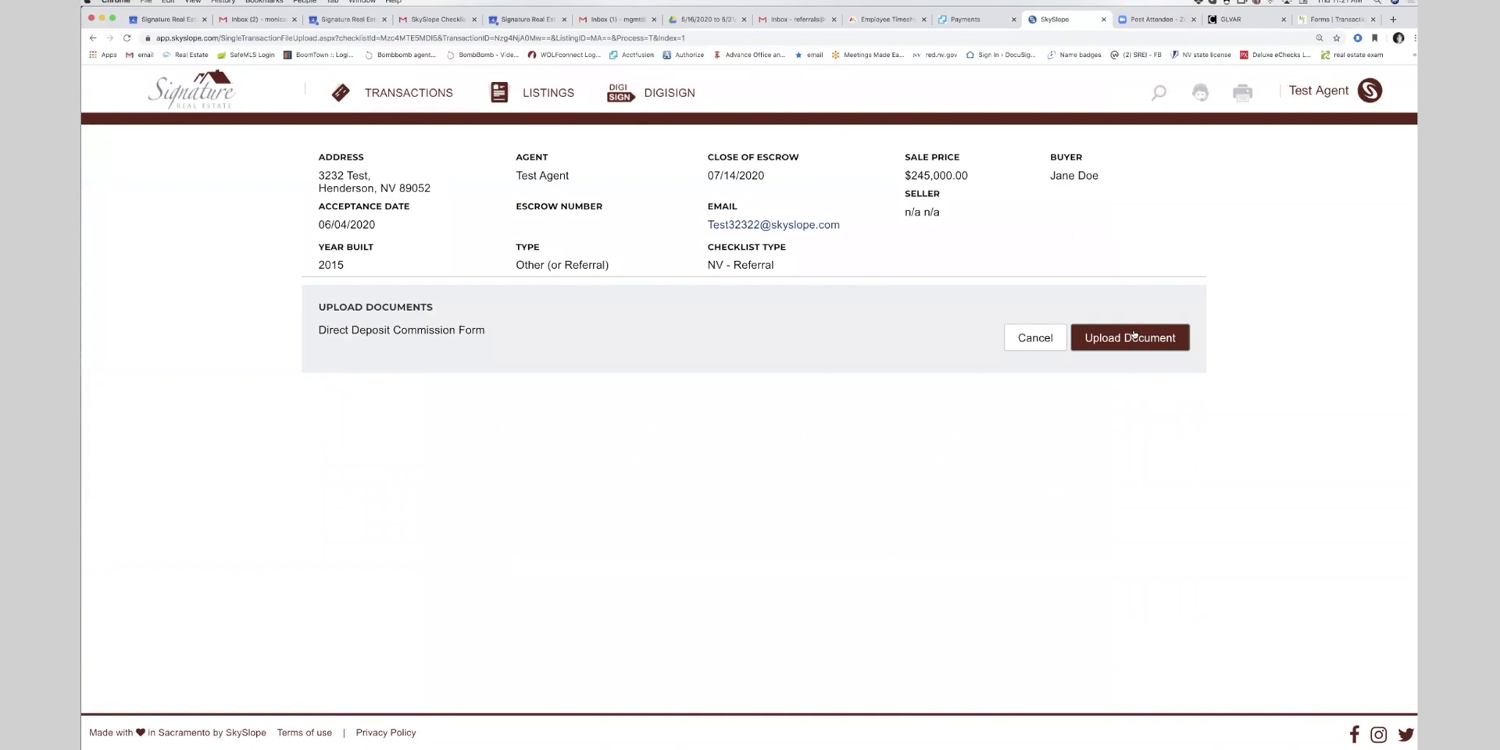
left_click(551, 84)
left_click(1050, 242)
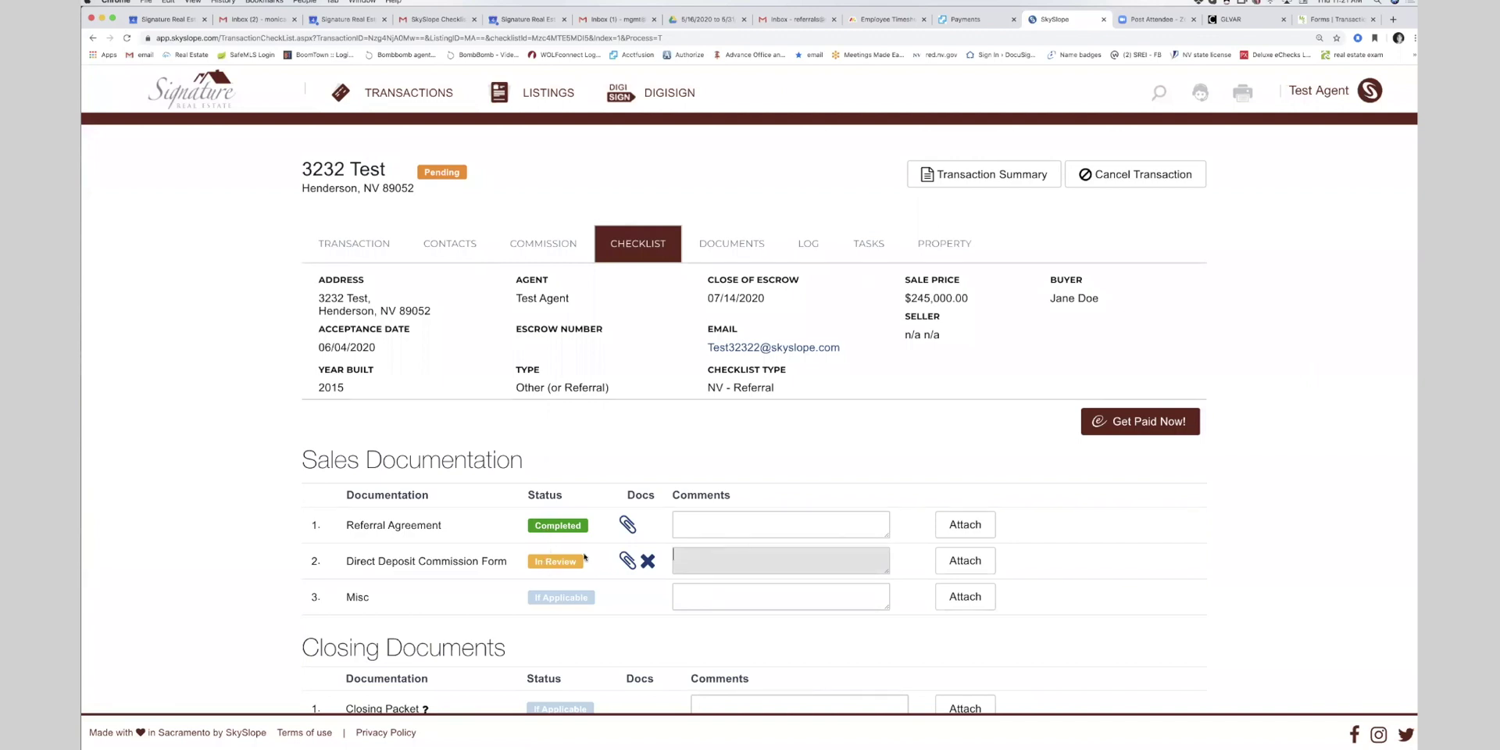
scroll(498, 578, "down", 3)
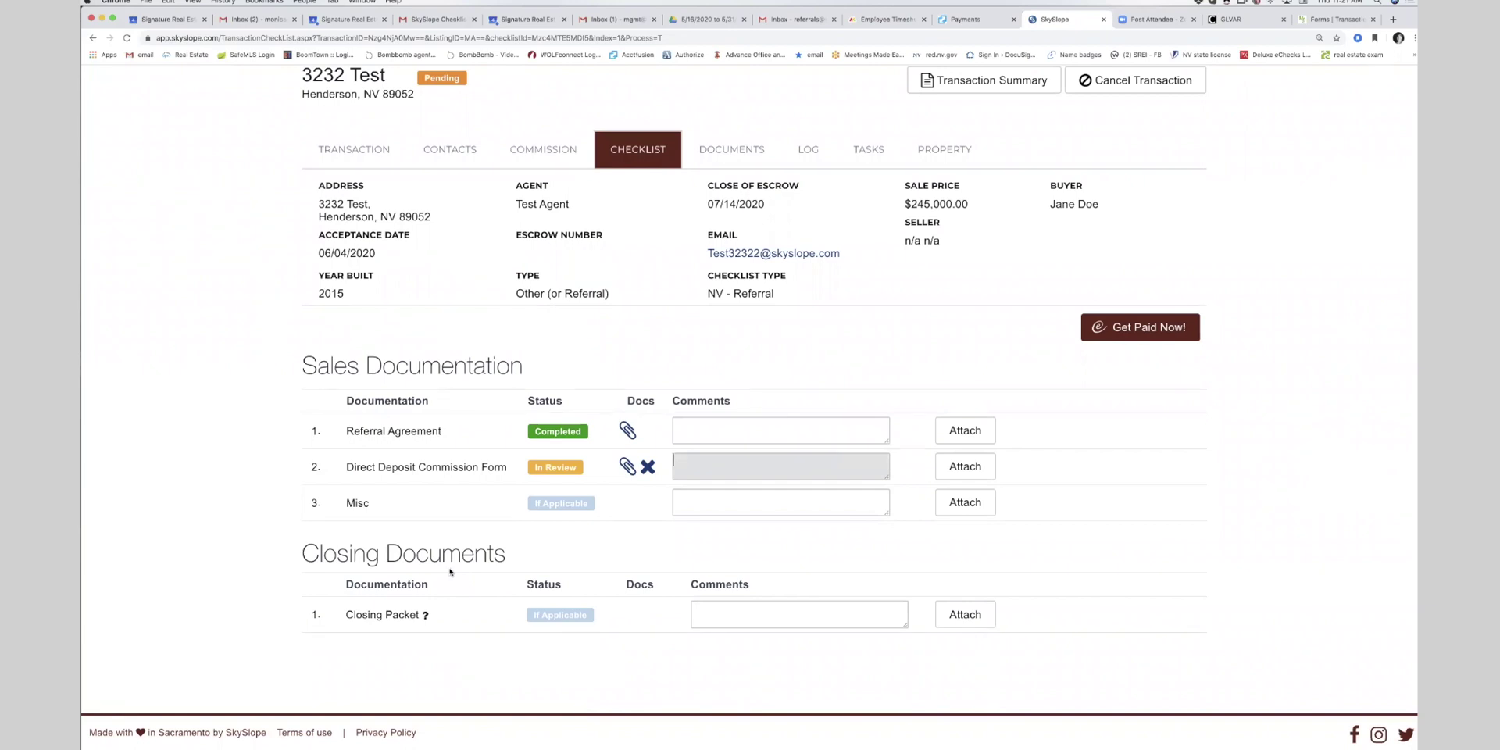
scroll(450, 571, "up", 2)
left_click(738, 219)
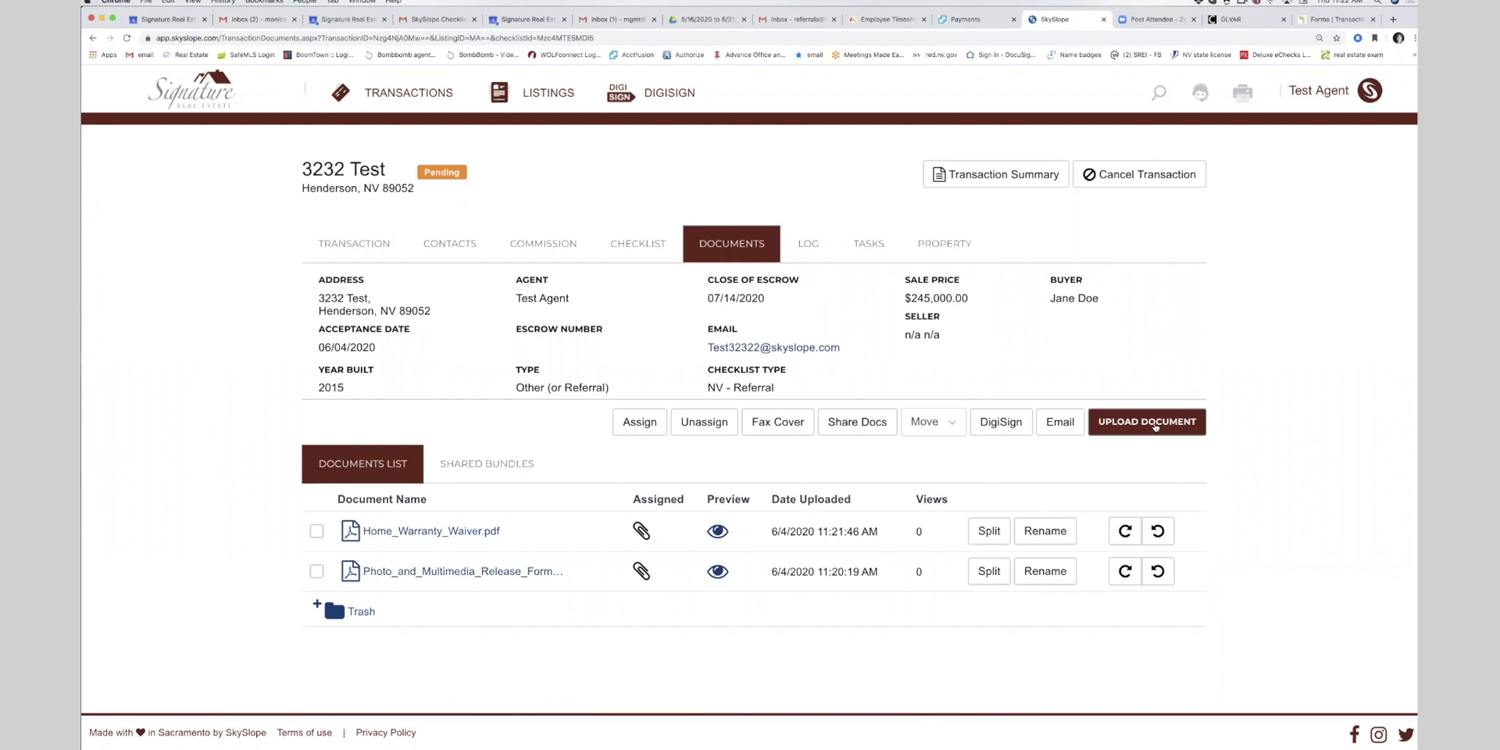
- Upload the SREG Buyer Disclosure file to the 3232 Test transaction's documents
left_click(1155, 422)
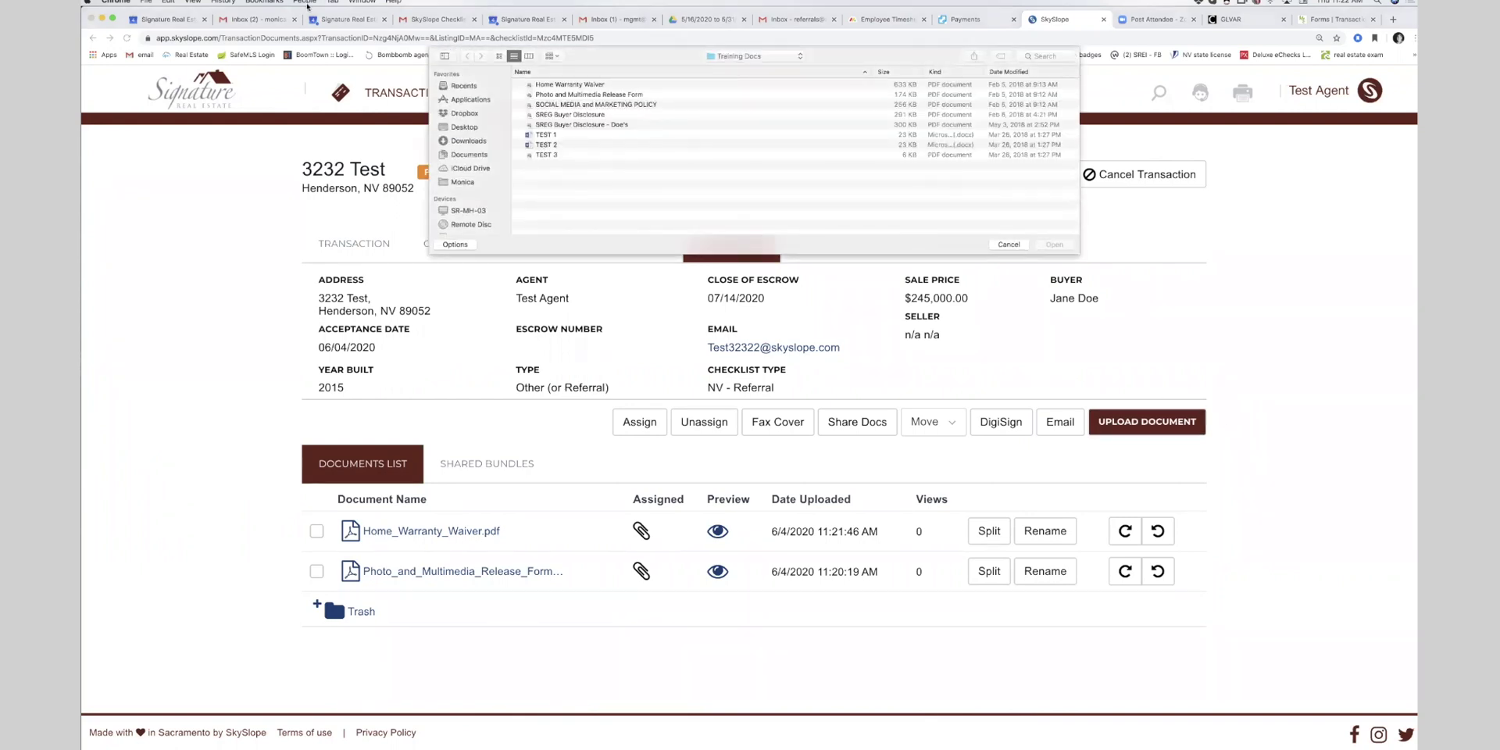
left_click(586, 115)
key("Return")
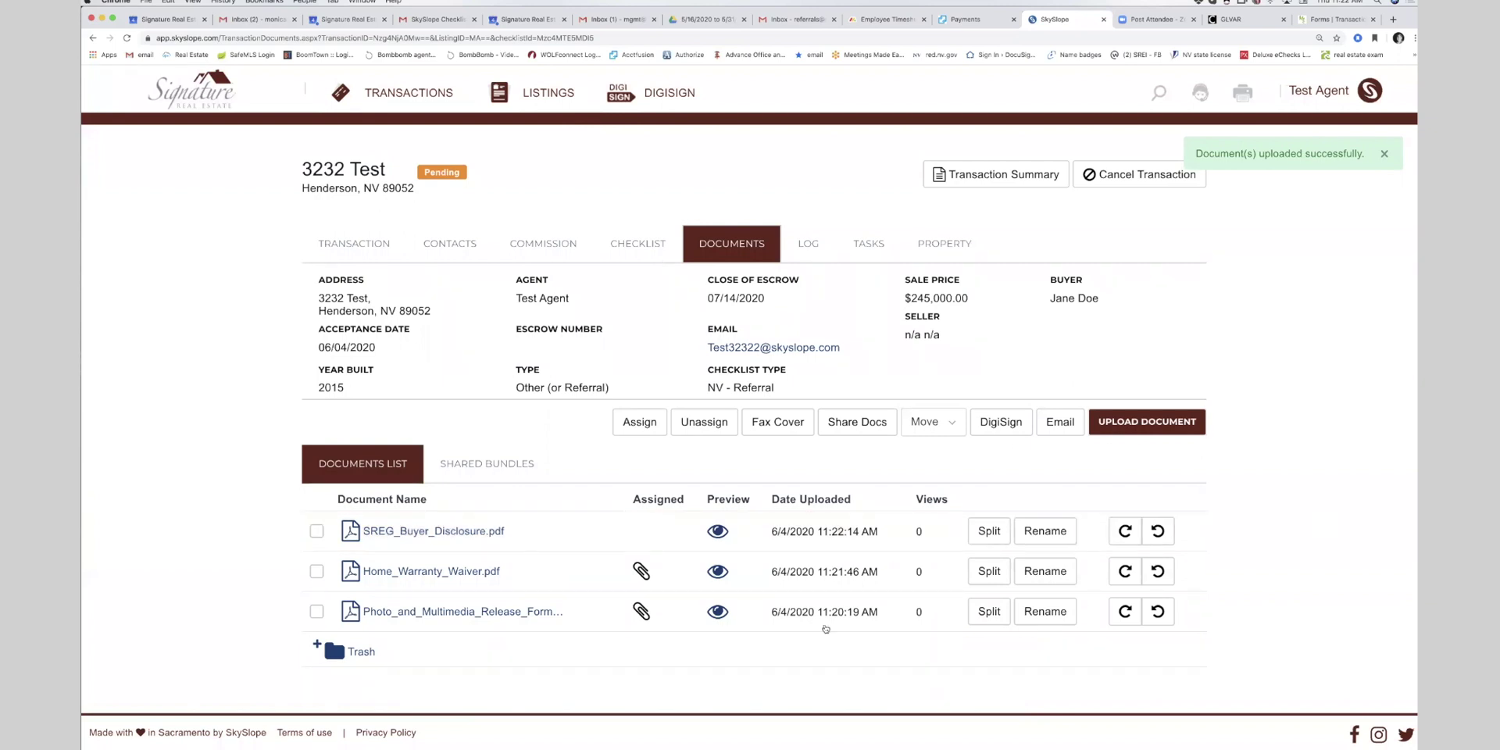
- Check the transaction checklist, then return to the agent home dashboard
left_click(641, 246)
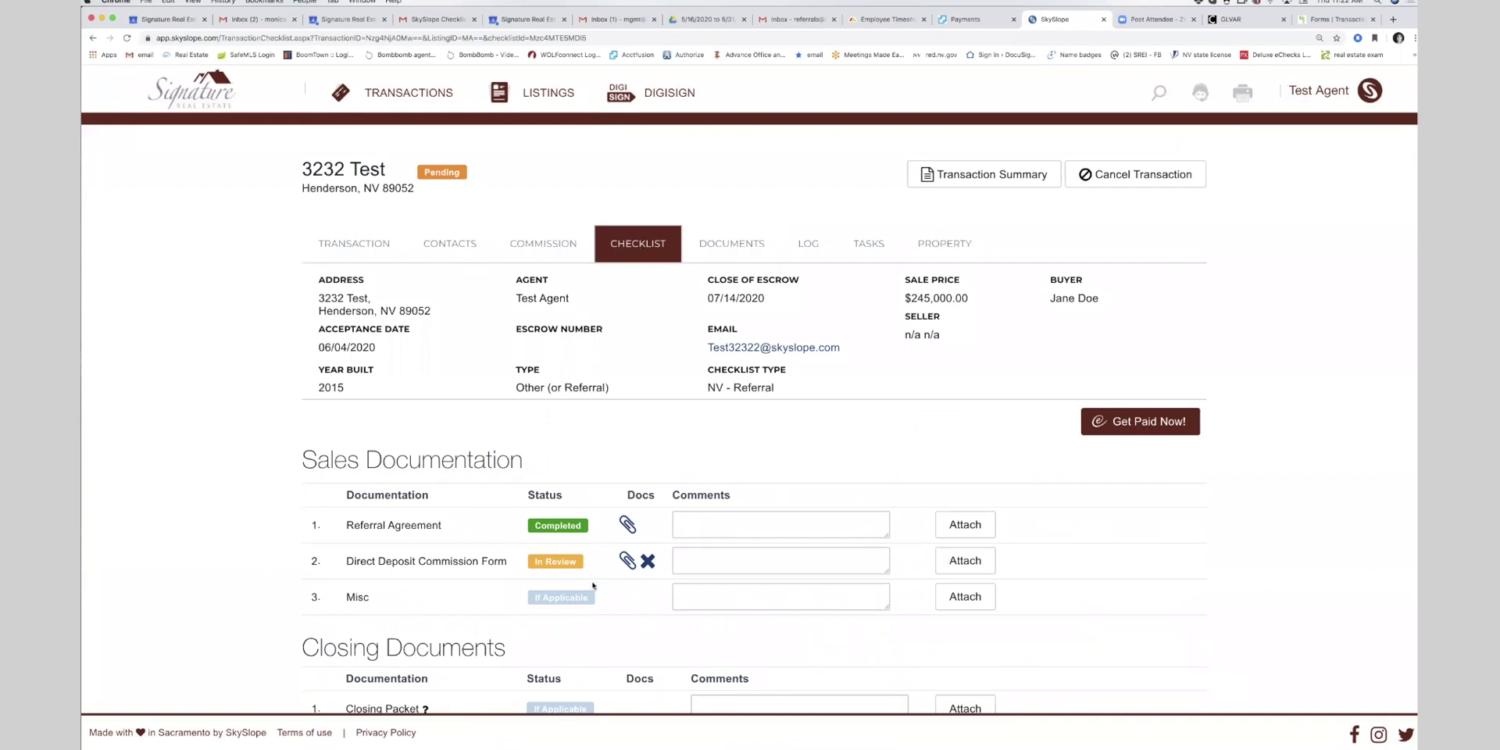
scroll(593, 585, "down", 3)
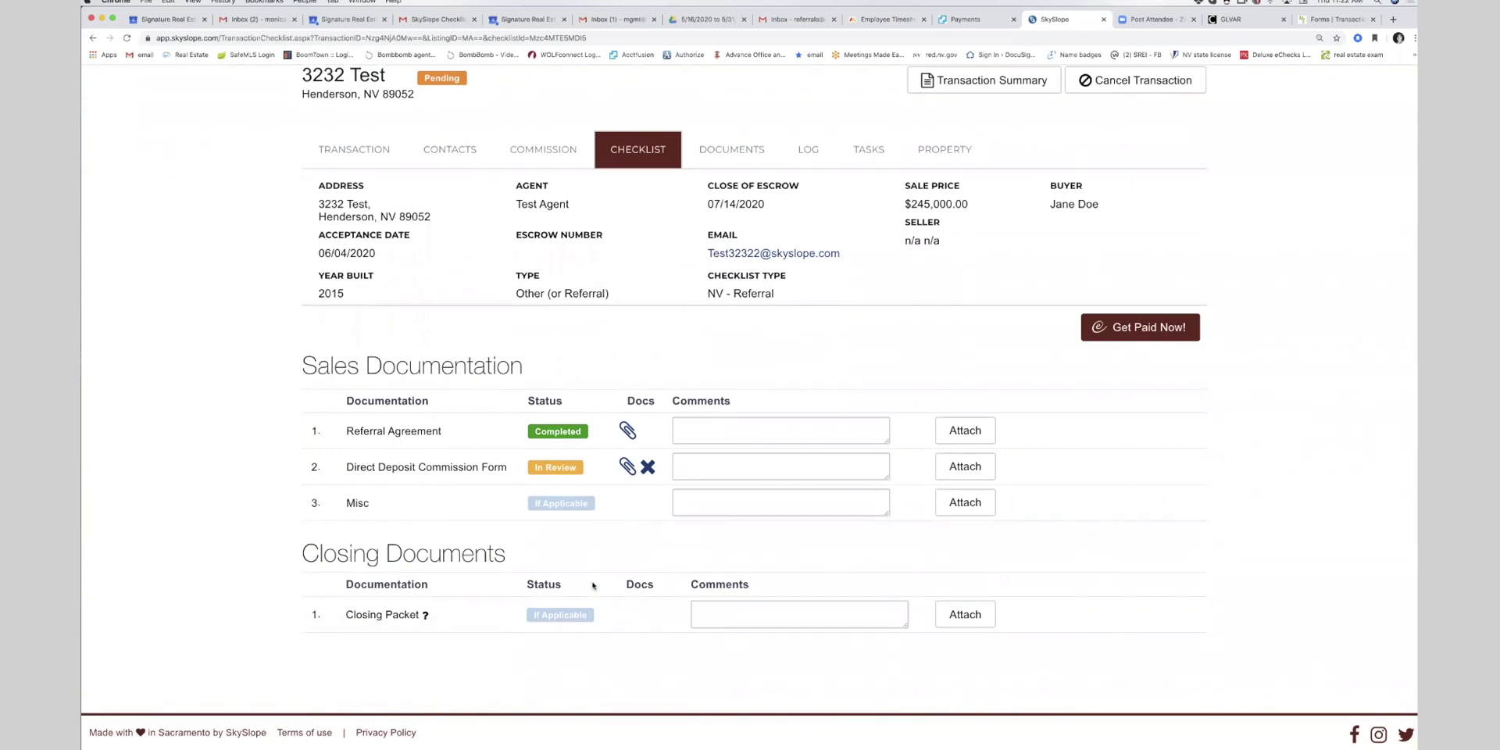
scroll(592, 585, "up", 3)
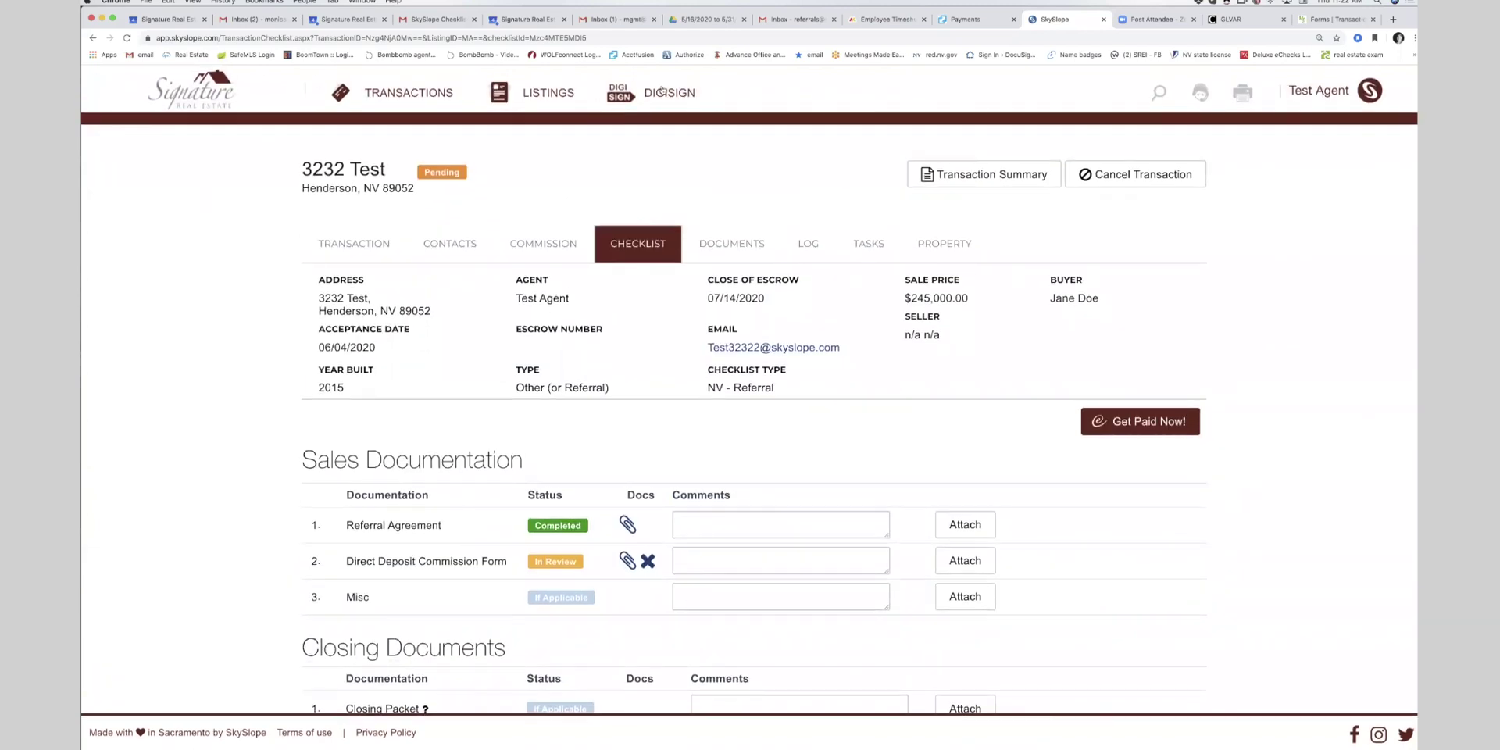
left_click(209, 100)
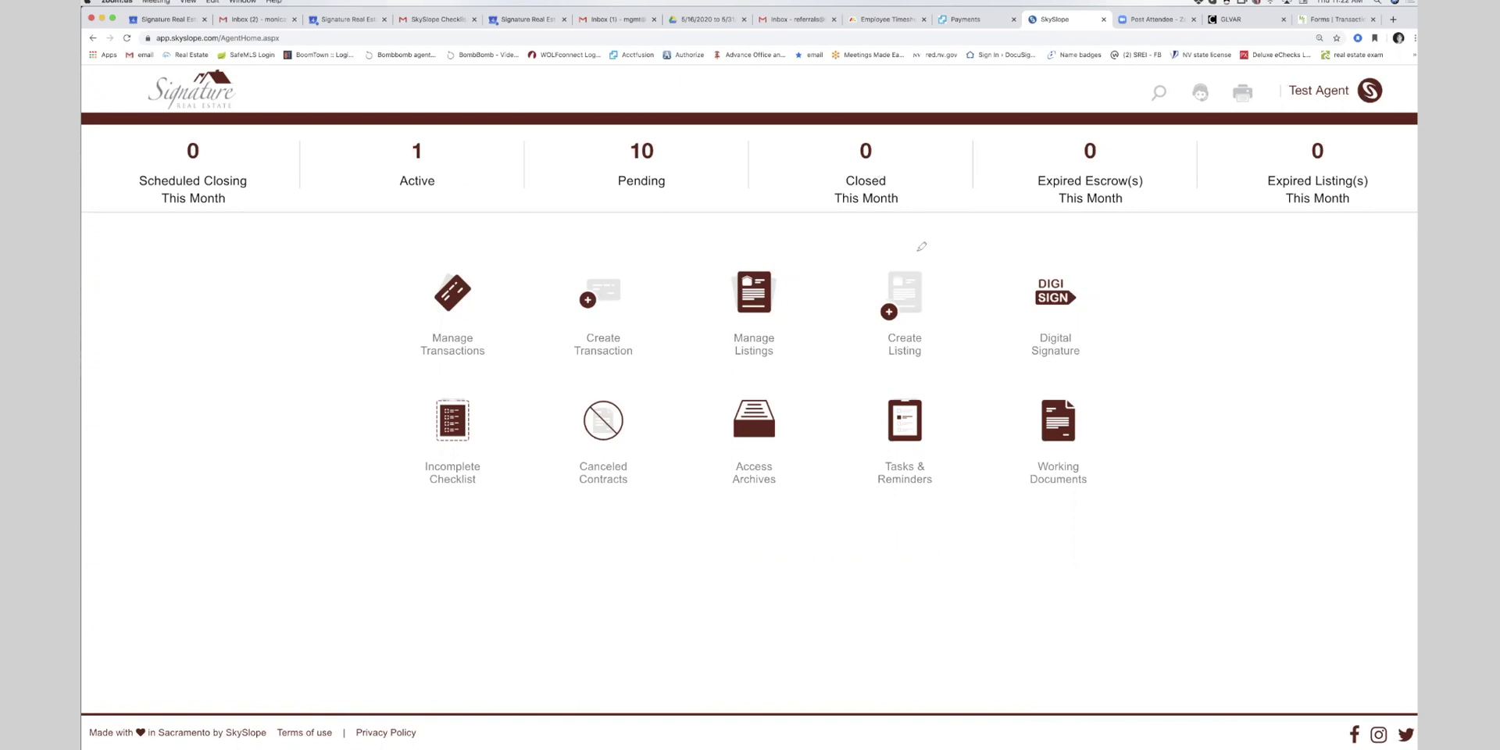
mouse_move(915, 247)
left_mouse_down()
mouse_move(856, 297)
mouse_move(936, 366)
mouse_move(905, 232)
left_mouse_up()
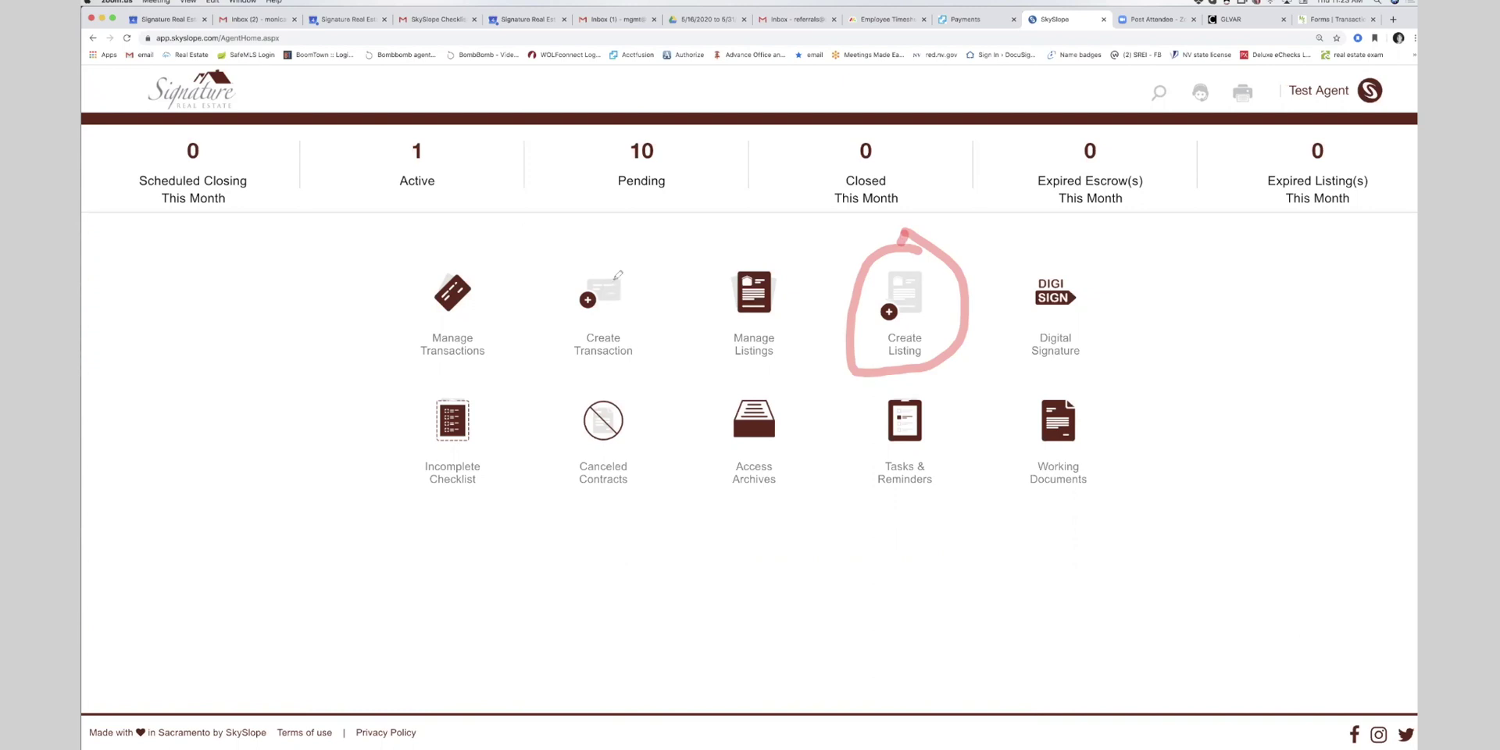
mouse_move(617, 267)
left_mouse_down()
mouse_move(599, 258)
mouse_move(595, 363)
mouse_move(633, 260)
mouse_move(610, 258)
left_mouse_up()
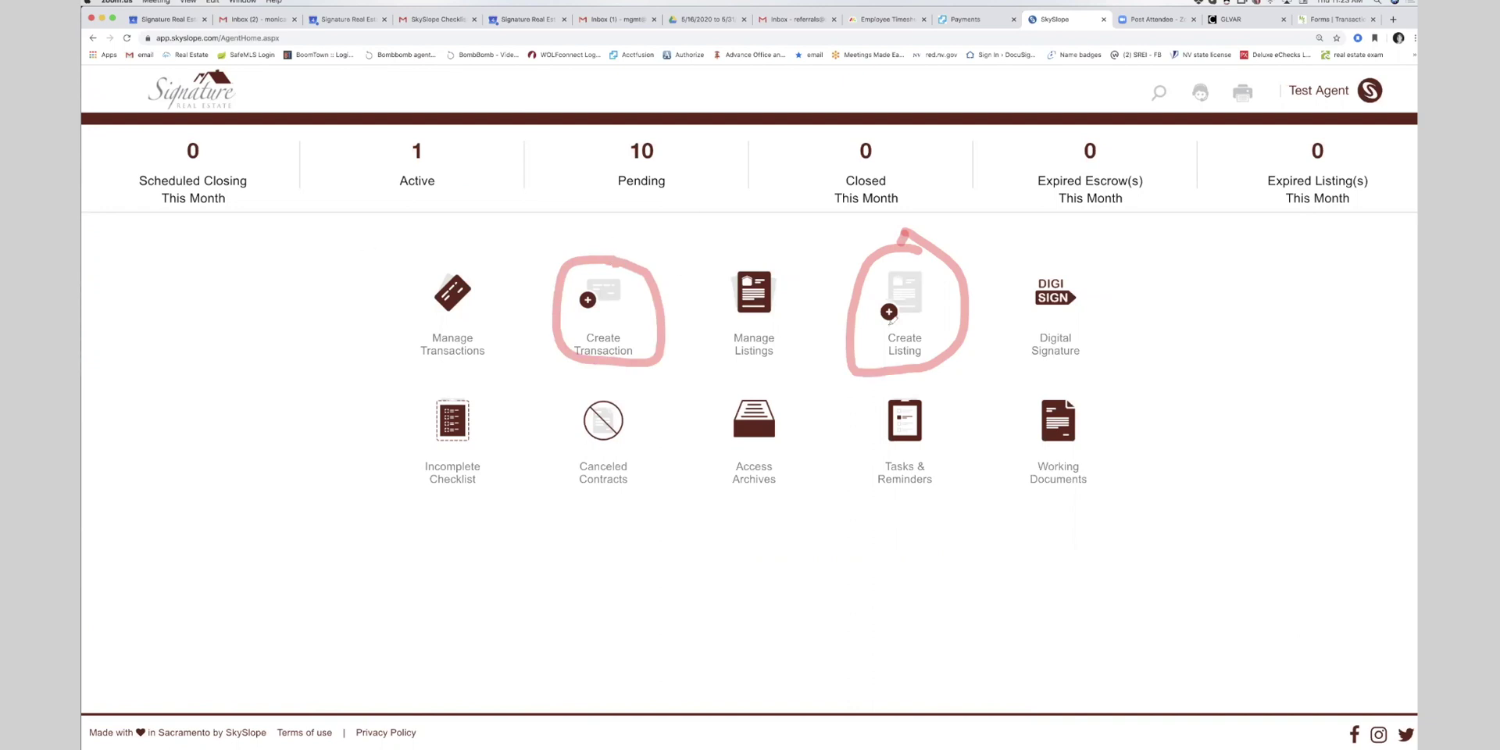
left_click(1354, 690)
left_click(1360, 713)
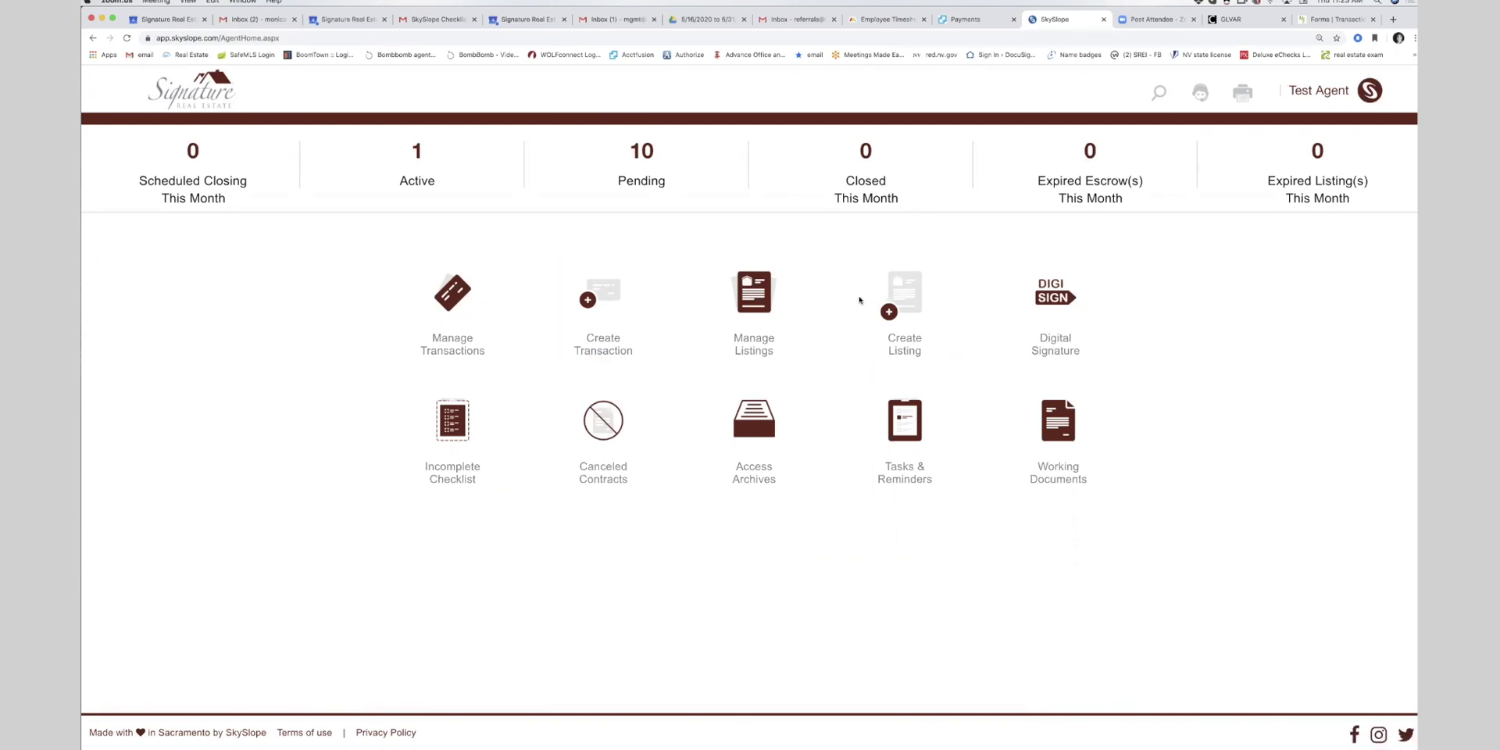
- Start a new listing with Skye and clear the partially typed address 6349
left_click(888, 315)
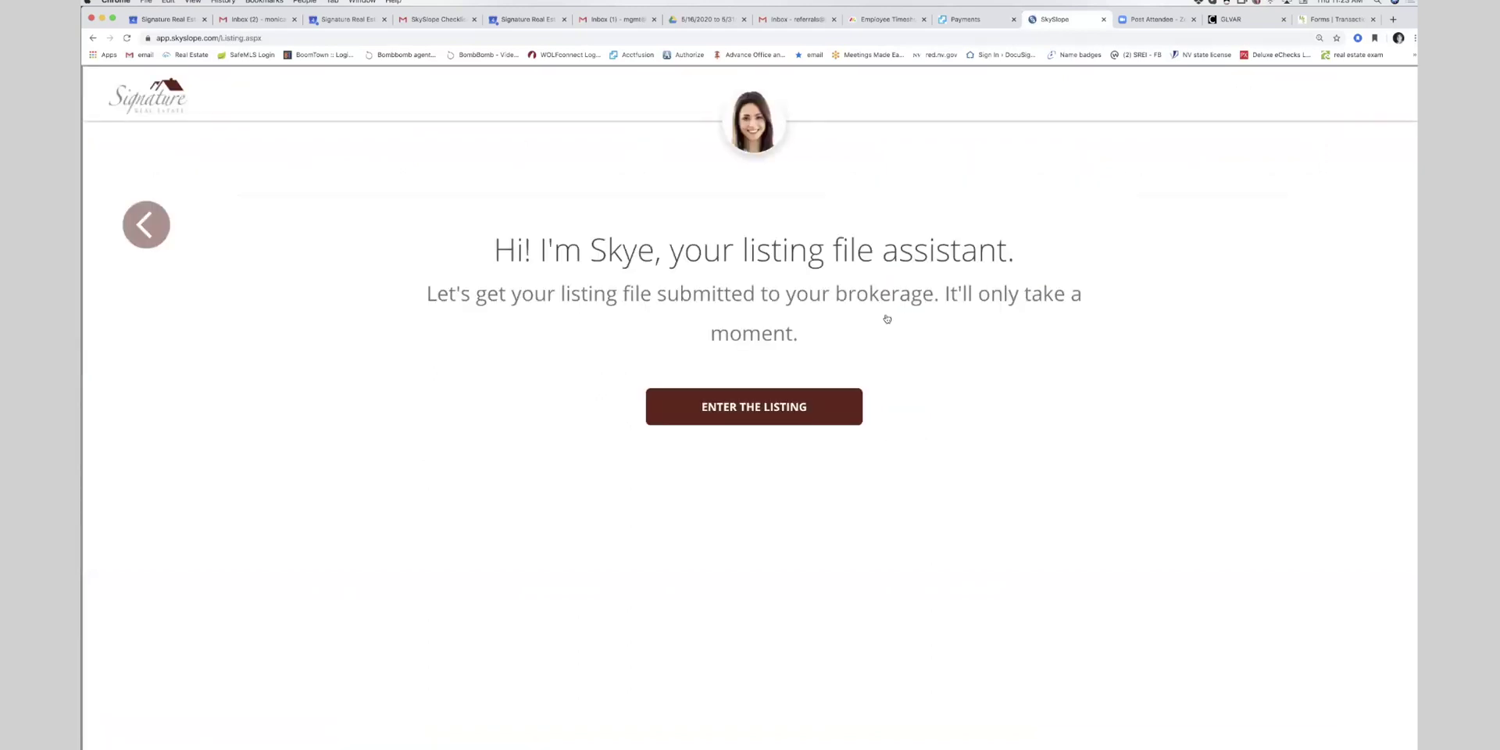
left_click(798, 412)
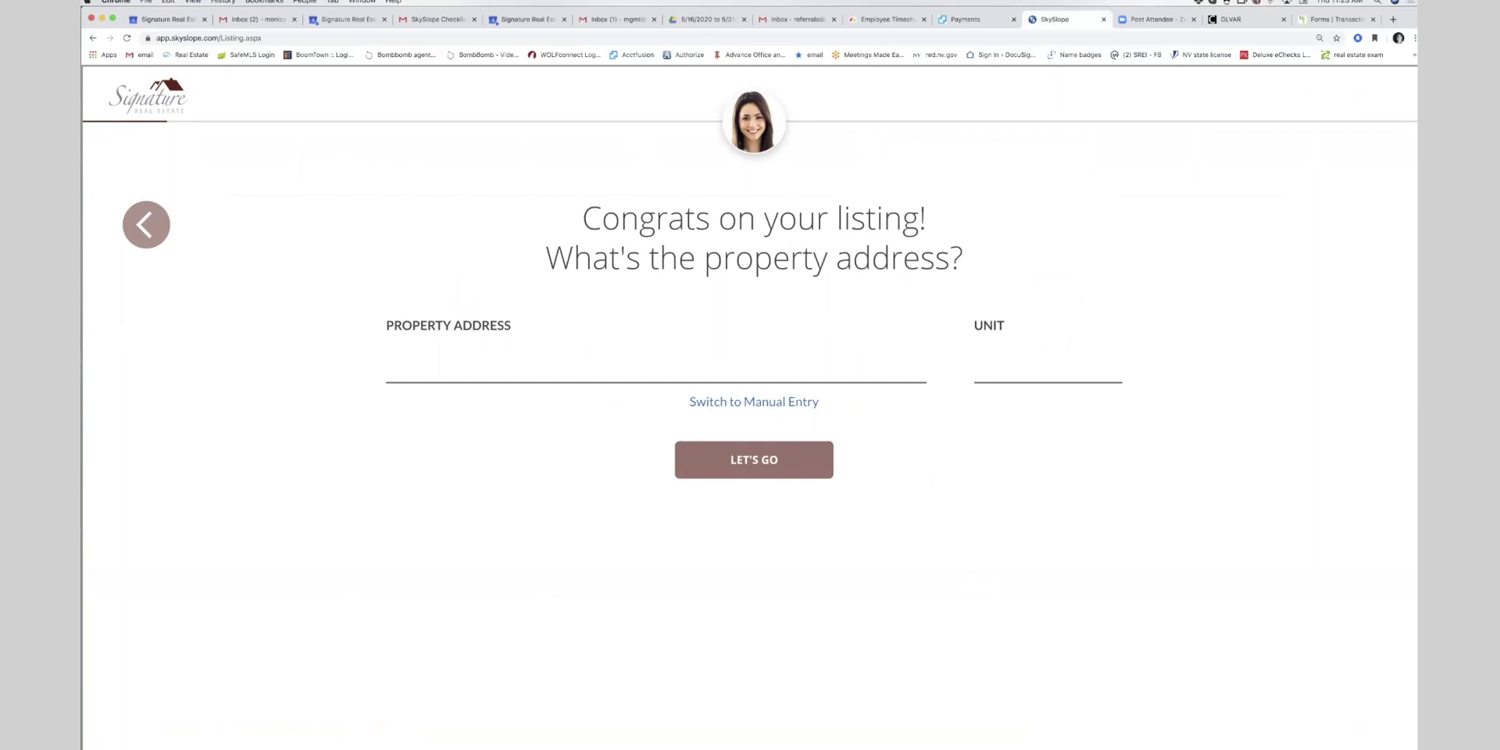
type("6")
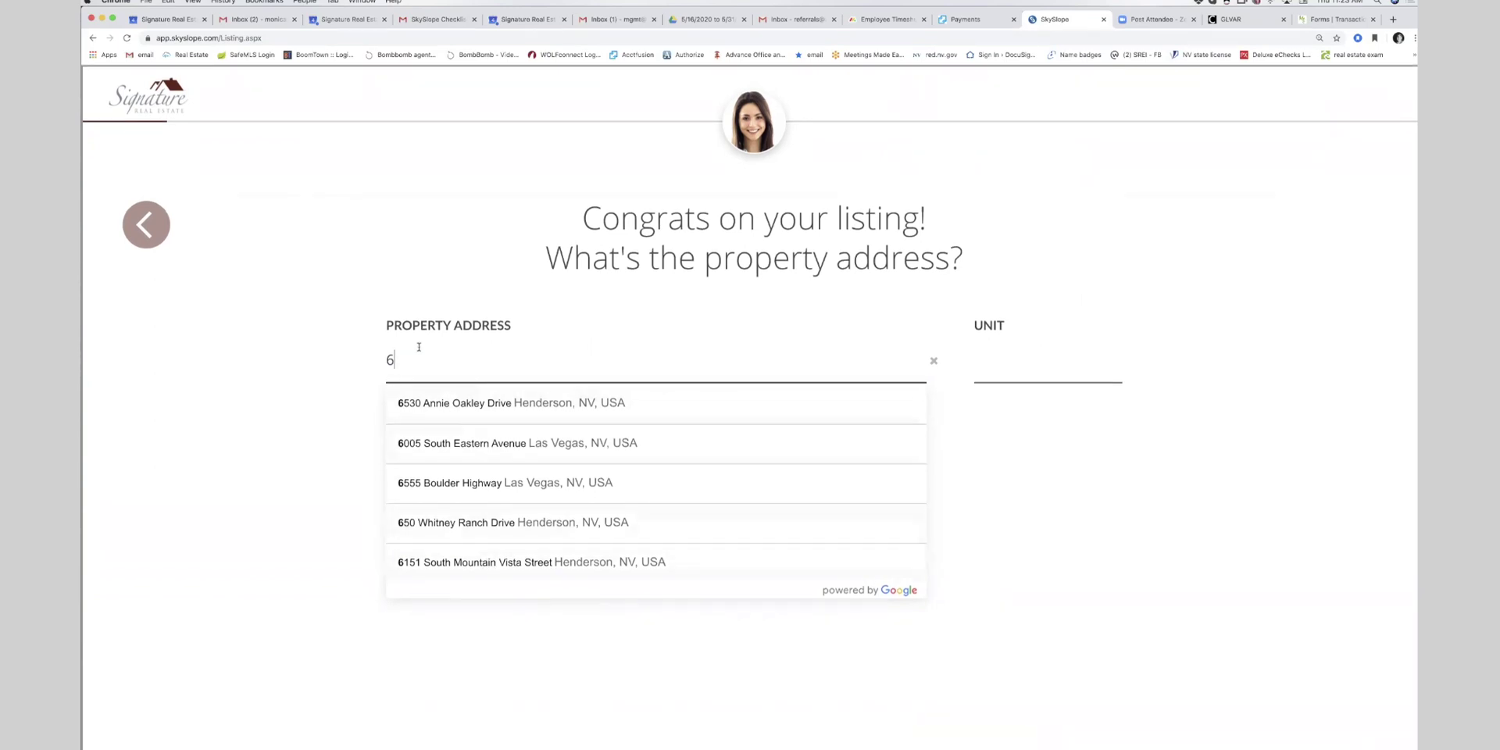
type("349")
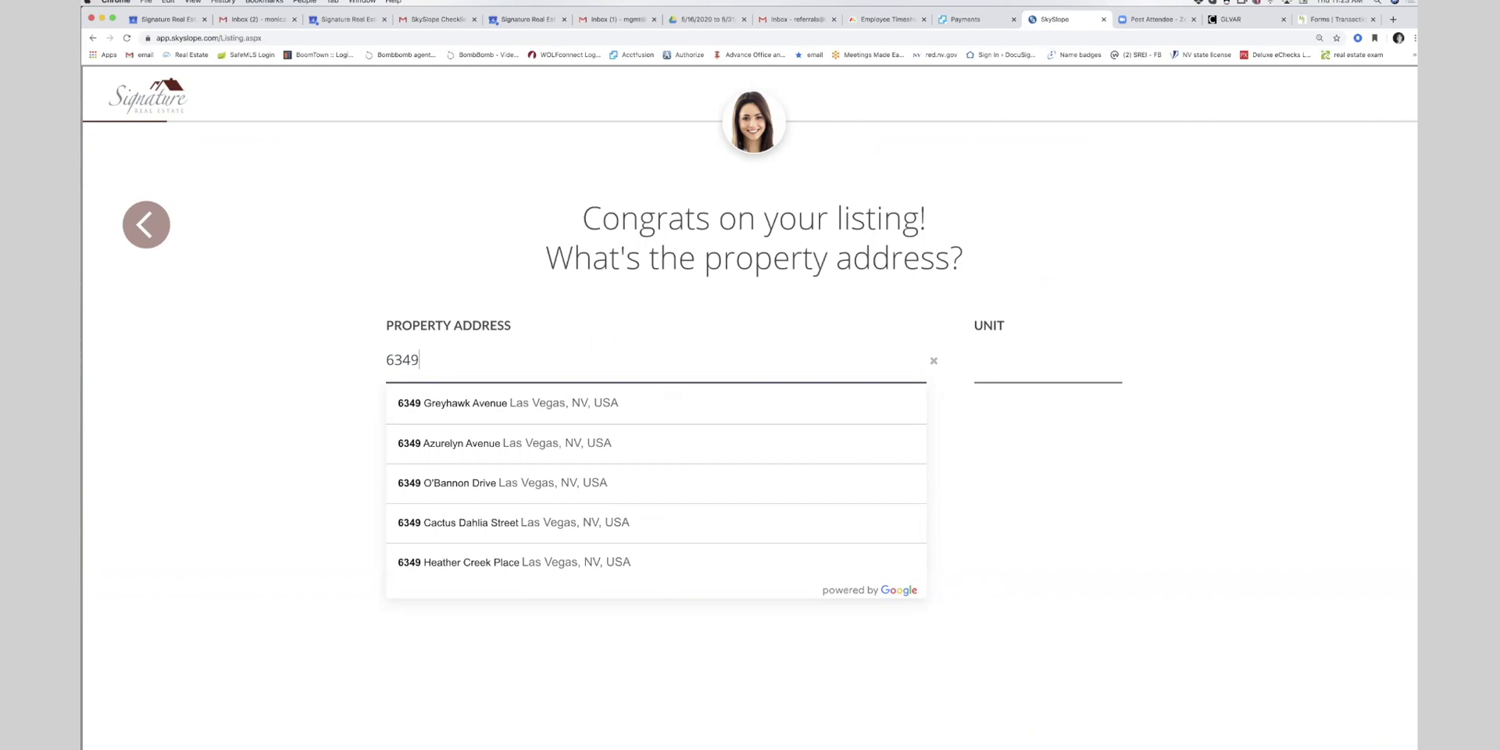
left_click(424, 367)
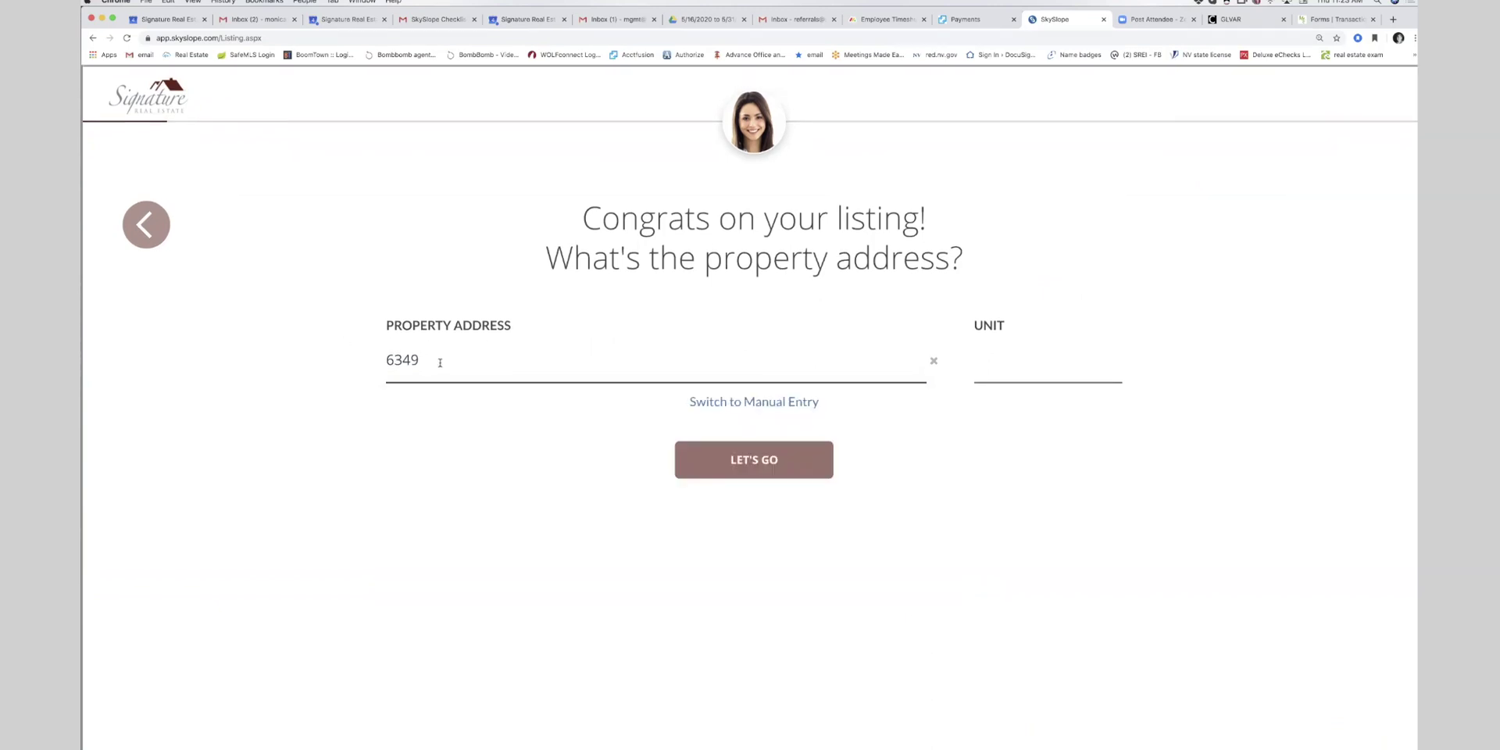
left_click_drag(439, 362, 377, 359)
key("BackSpace")
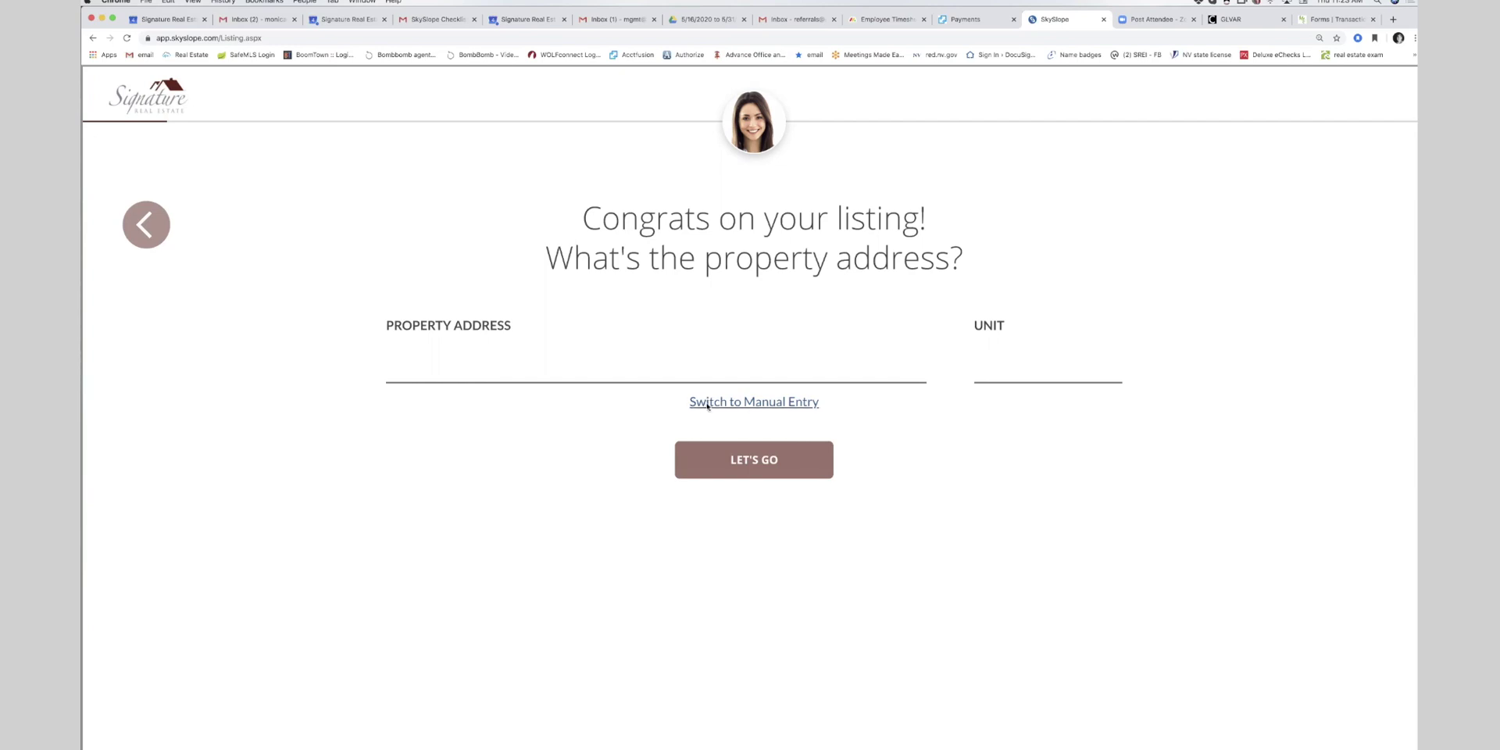
- Enter 6354 Test Dr with ZIP 89134, letting Las Vegas, NV, Clark County auto-fill, and submit
left_click(707, 403)
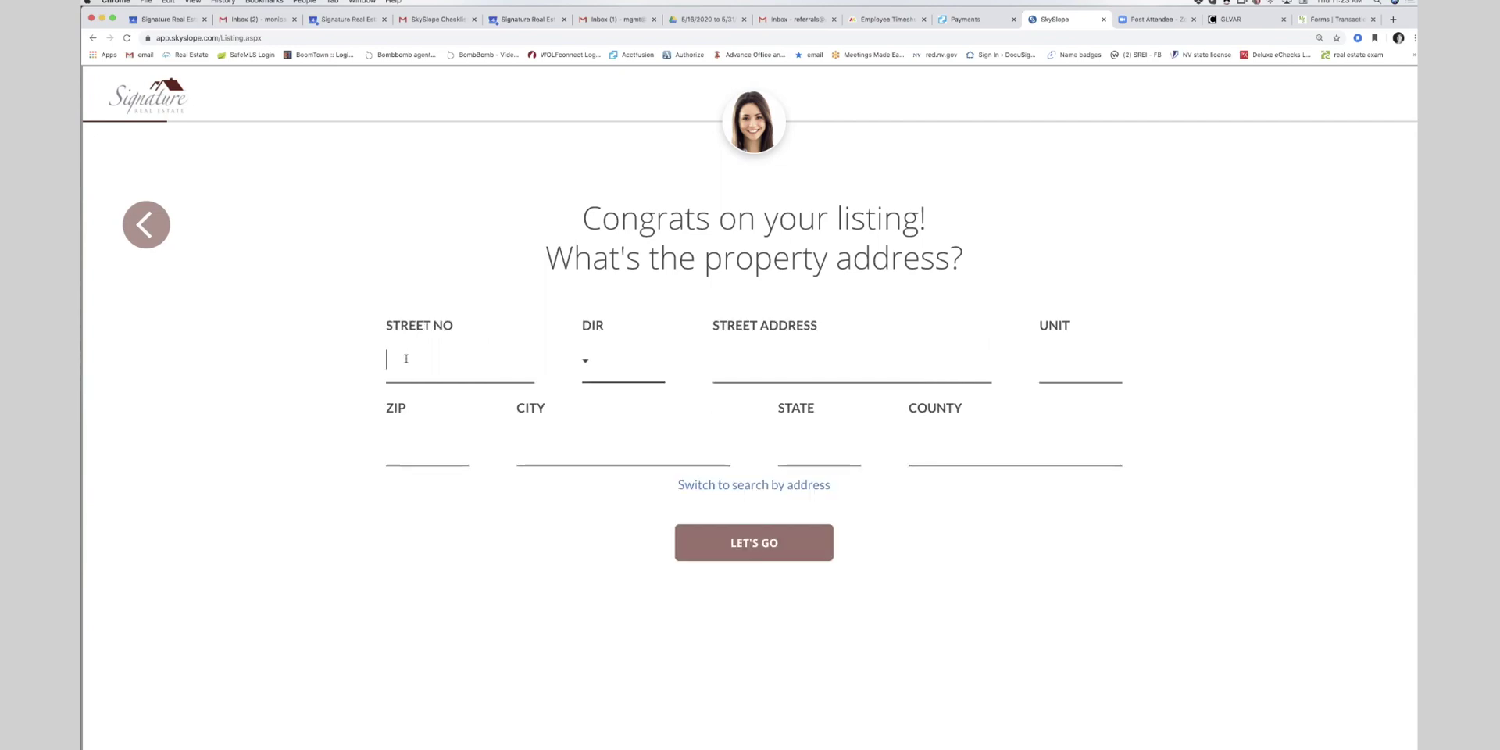
type("6354")
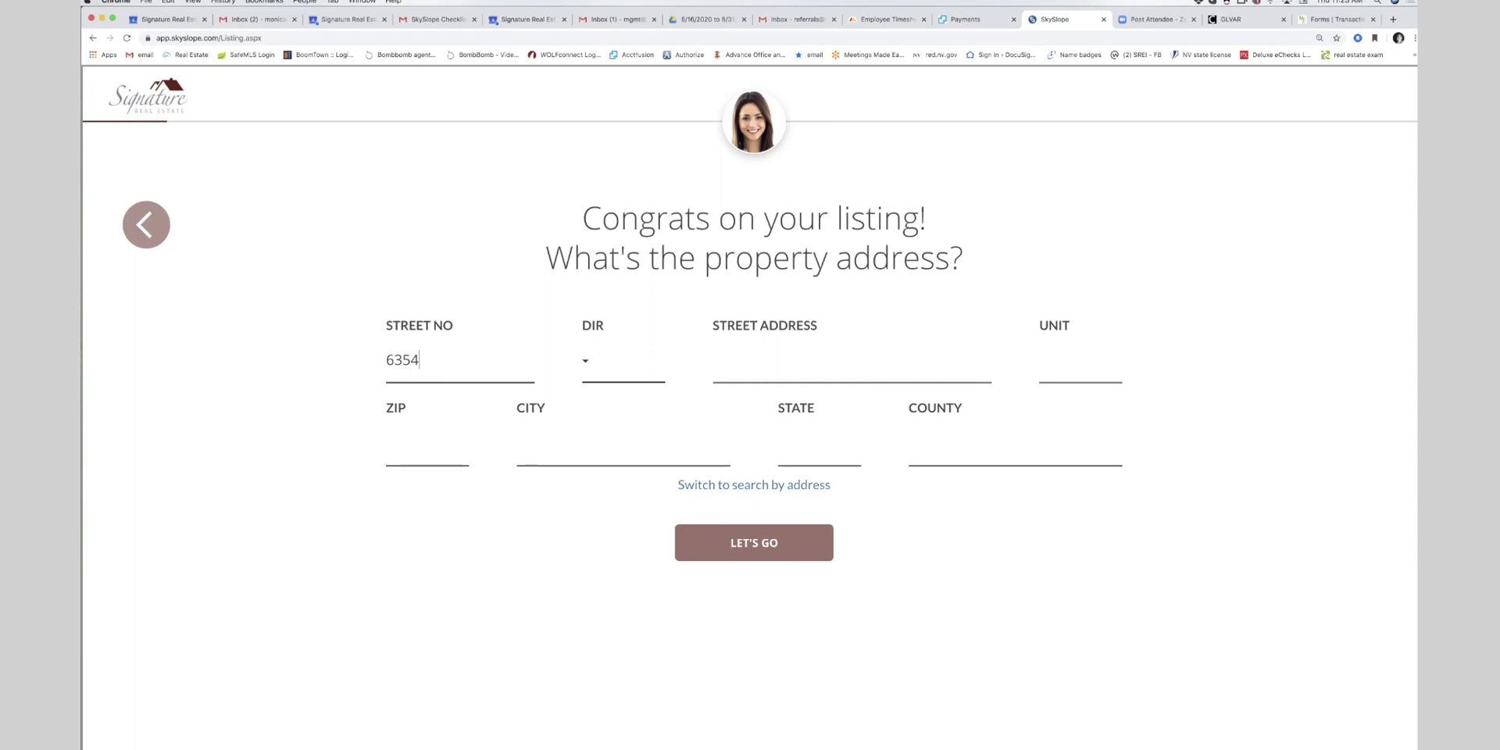
left_click(713, 359)
type("Test Dr")
left_click(416, 460)
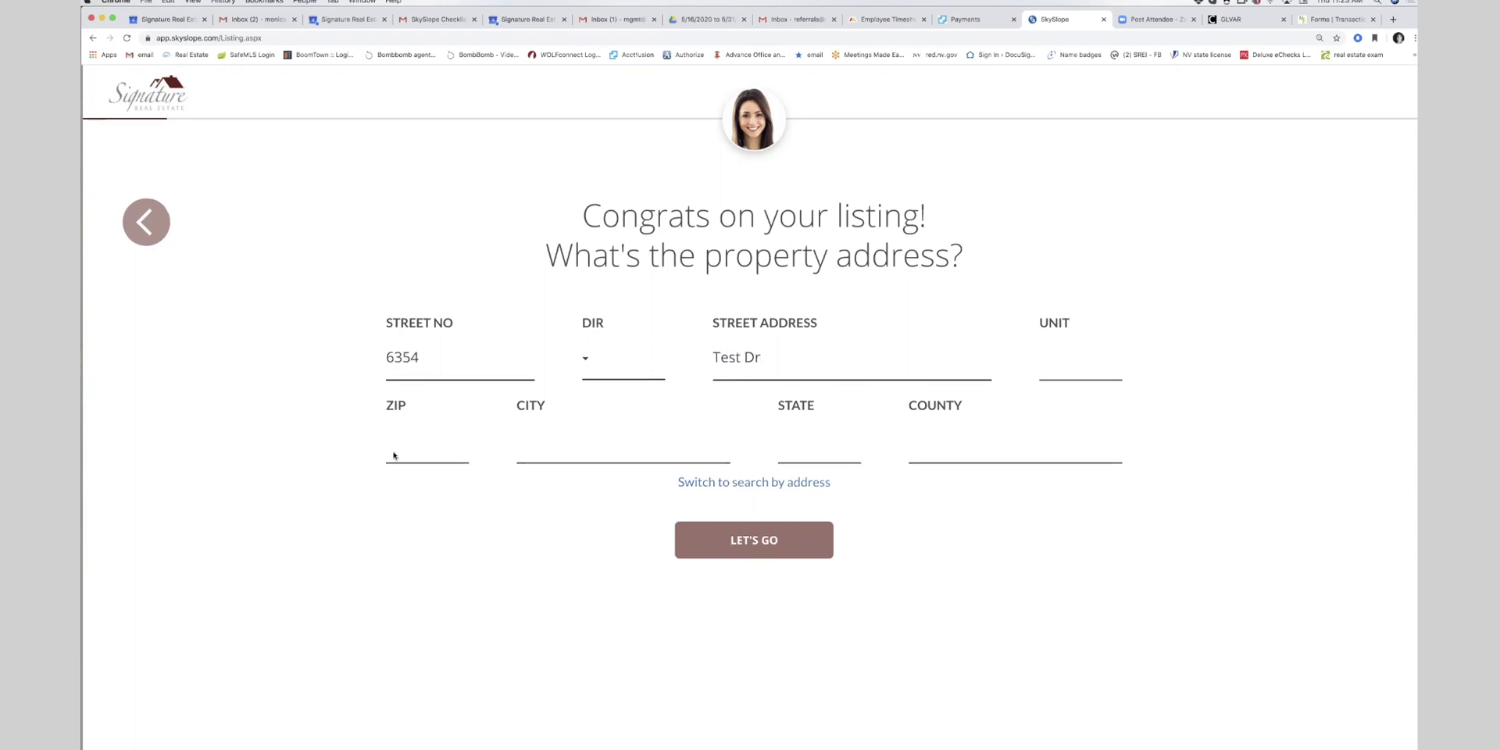
type("89134")
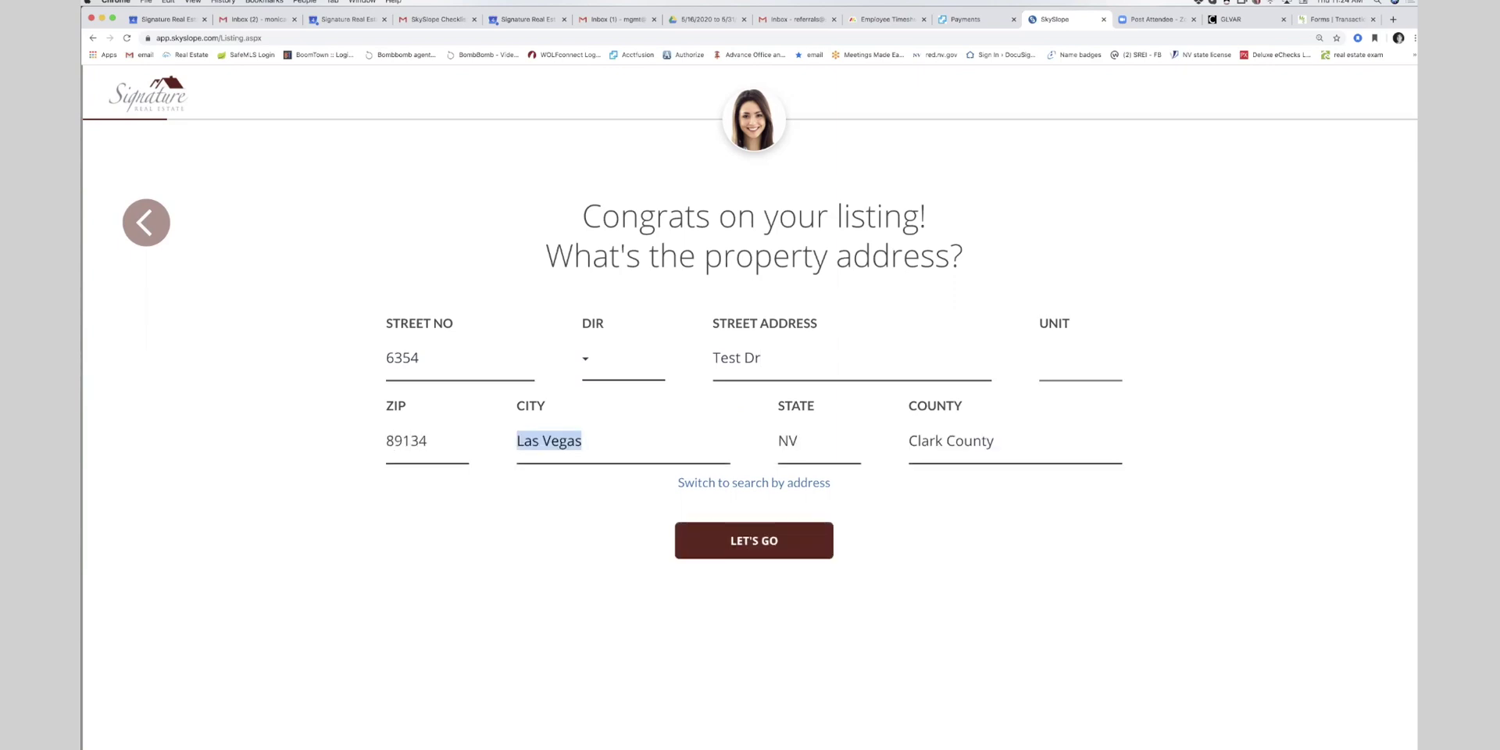
key("Tab")
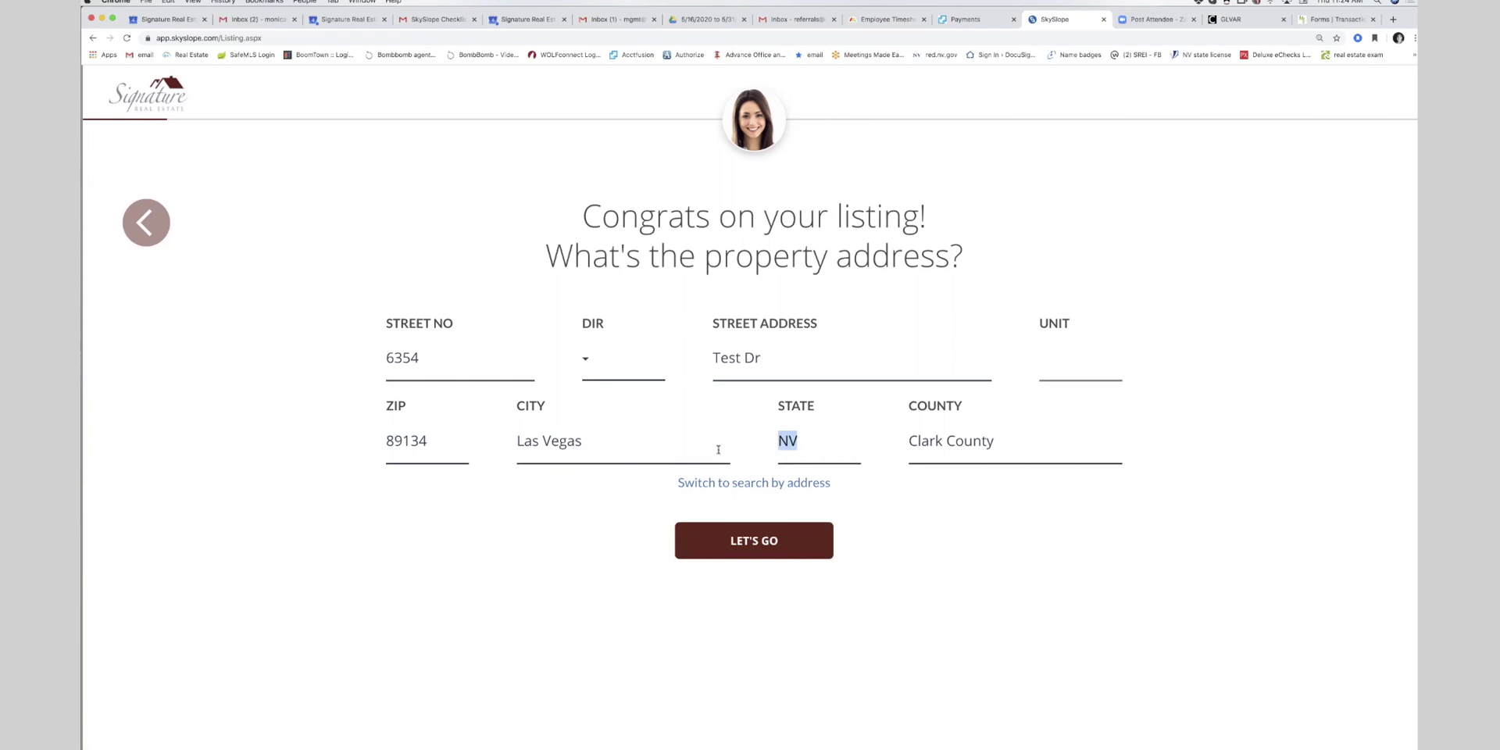
left_click(729, 541)
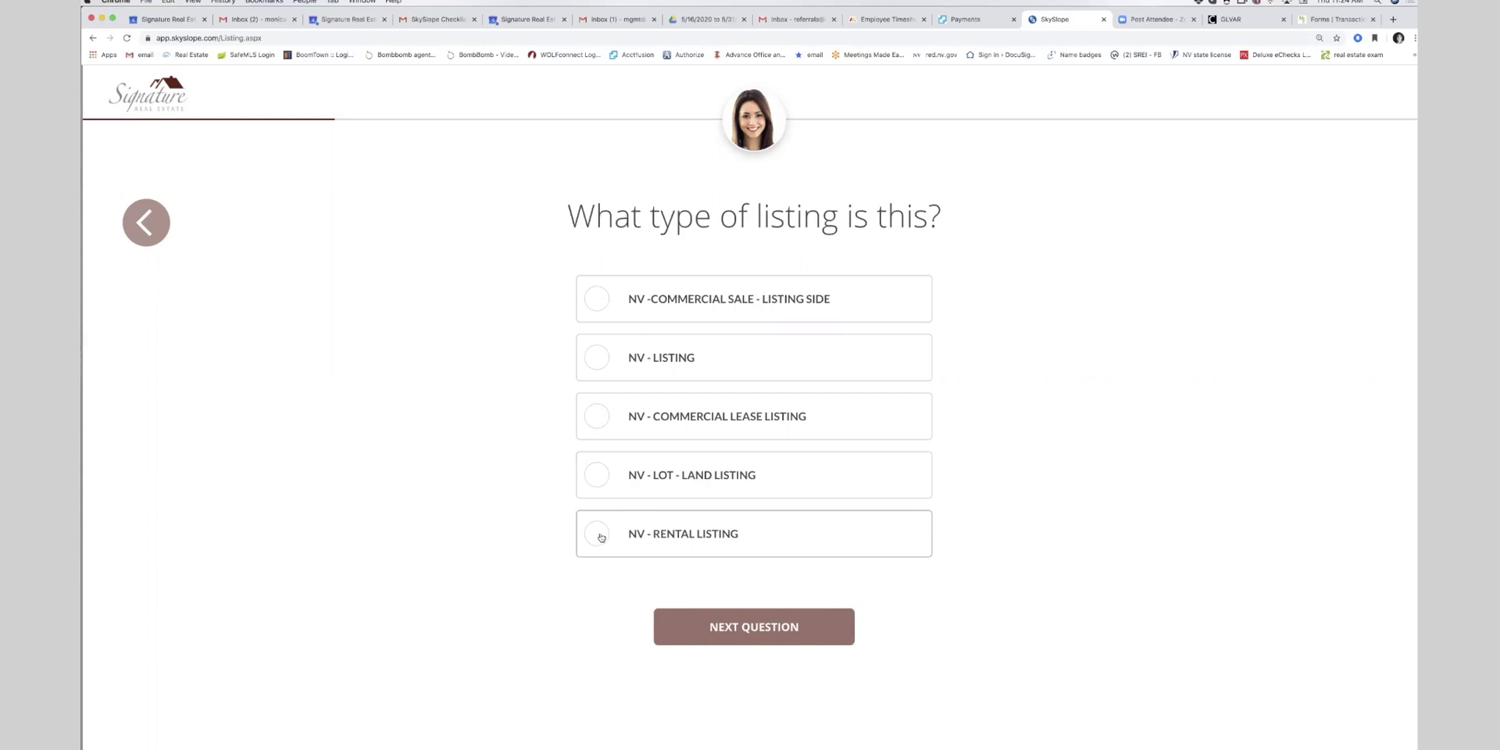
- Choose NV - Rental Listing as the listing type and set the list price to $2,000
left_click(596, 533)
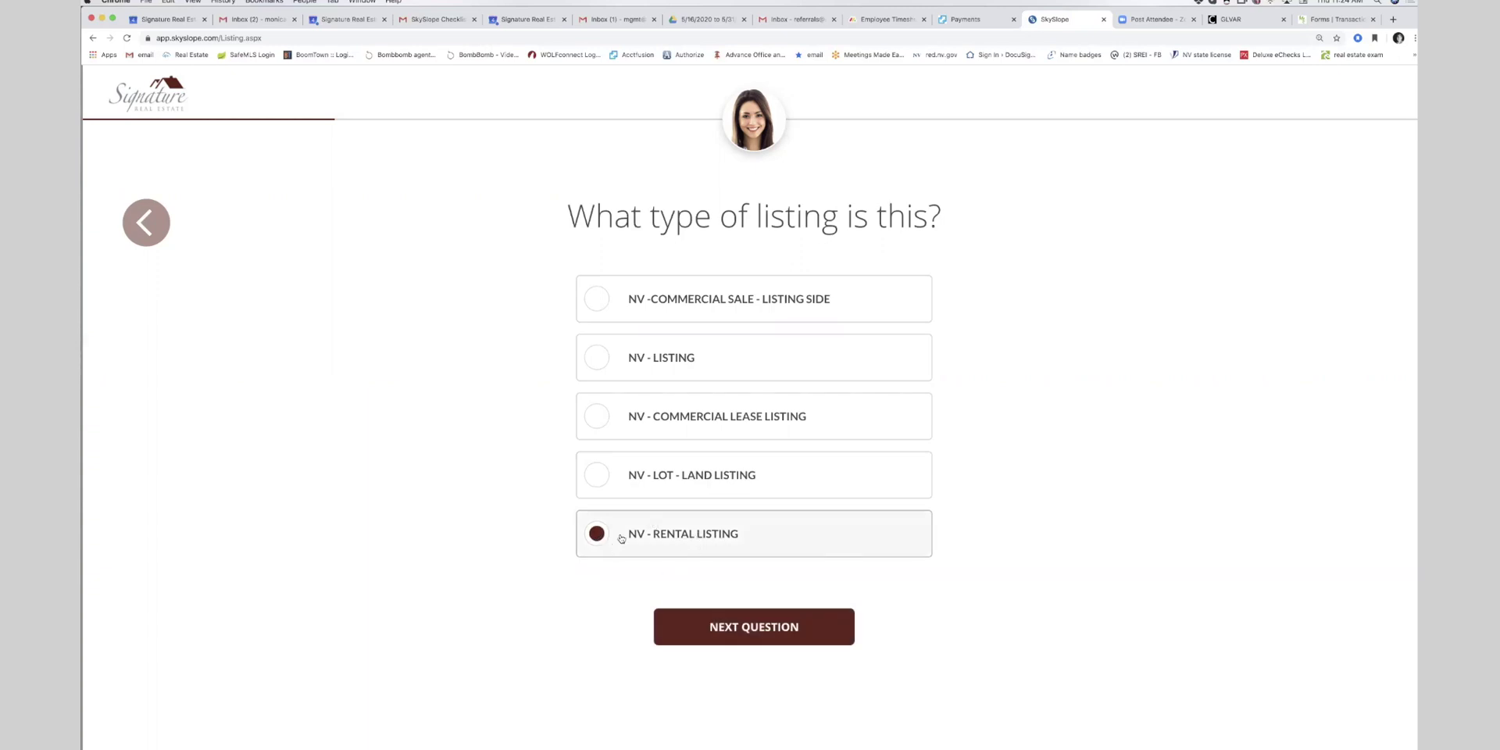
left_click(717, 627)
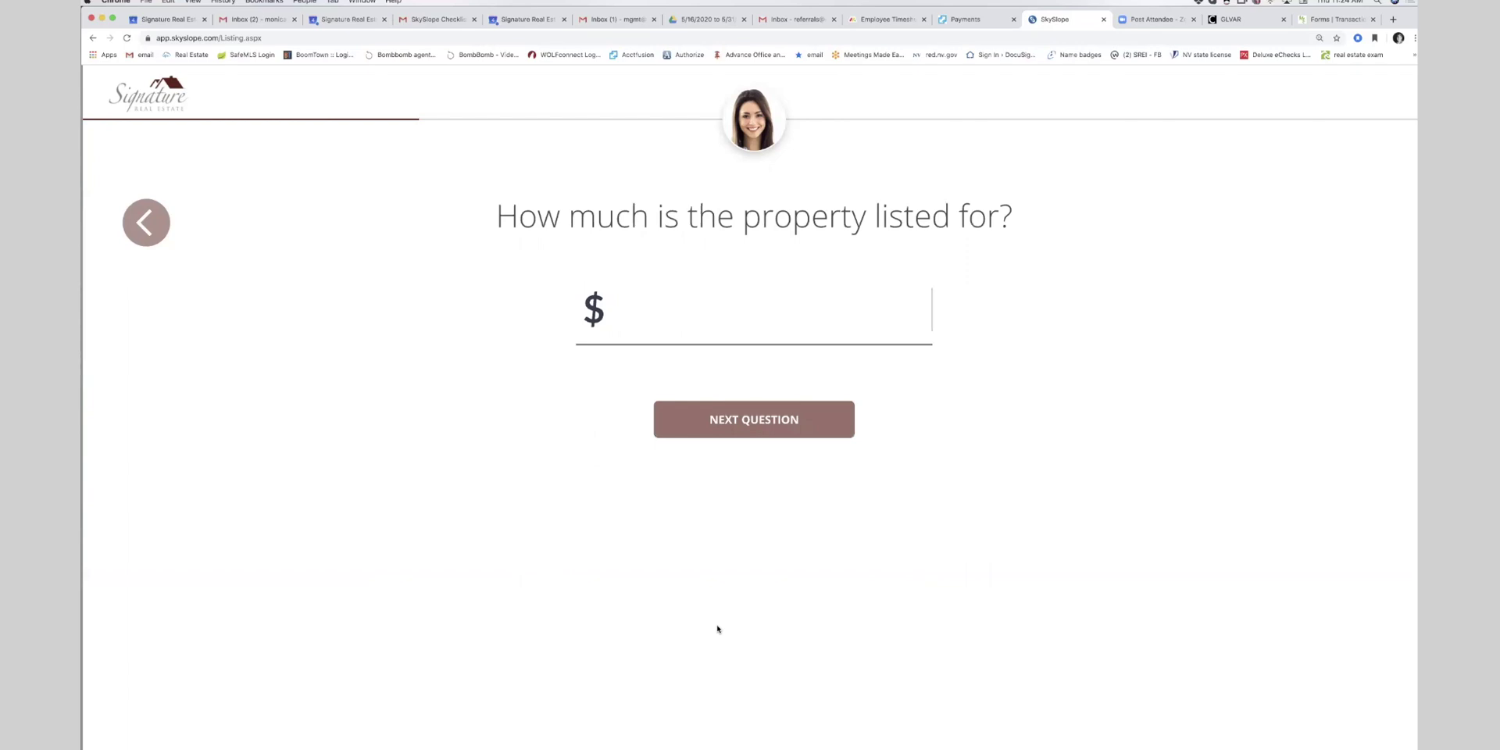
type("2000")
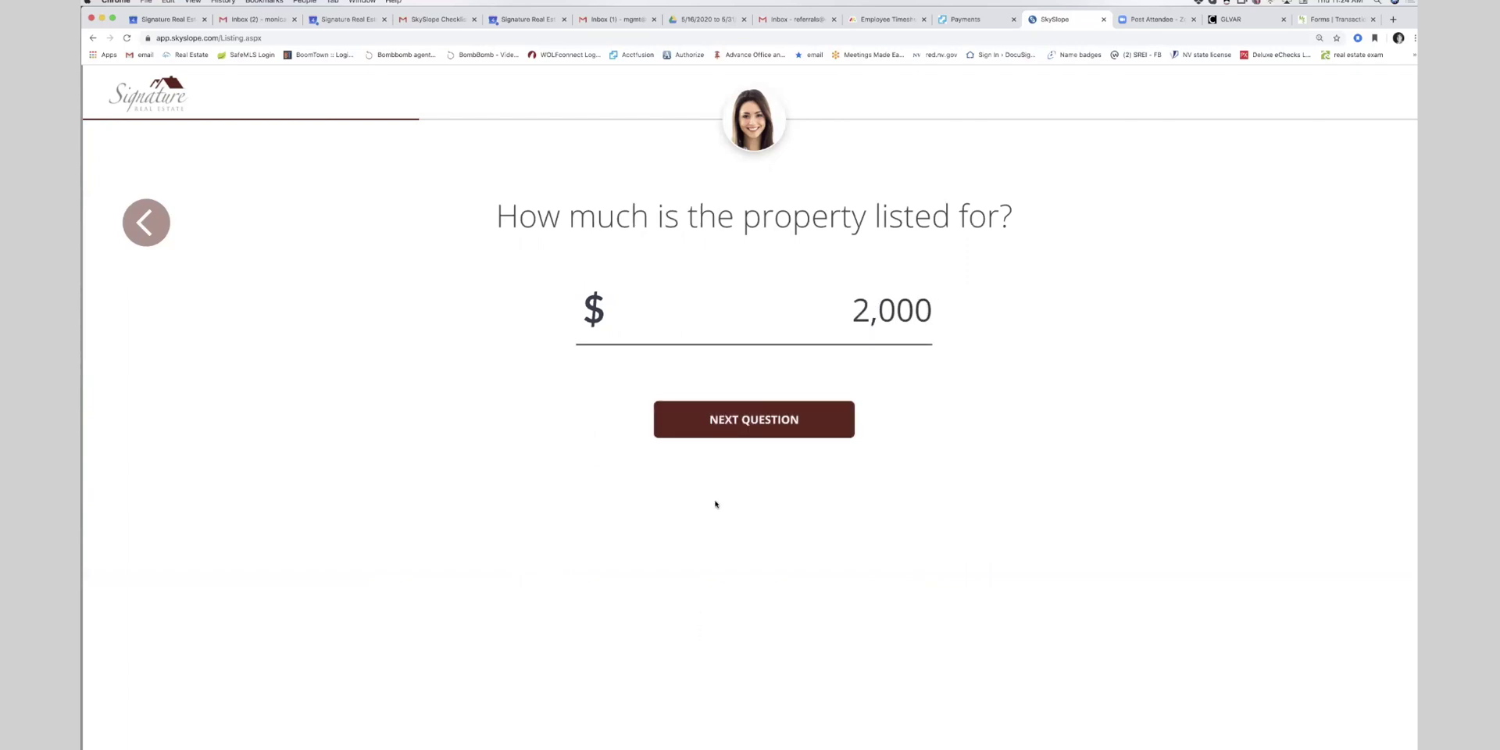
left_click(745, 435)
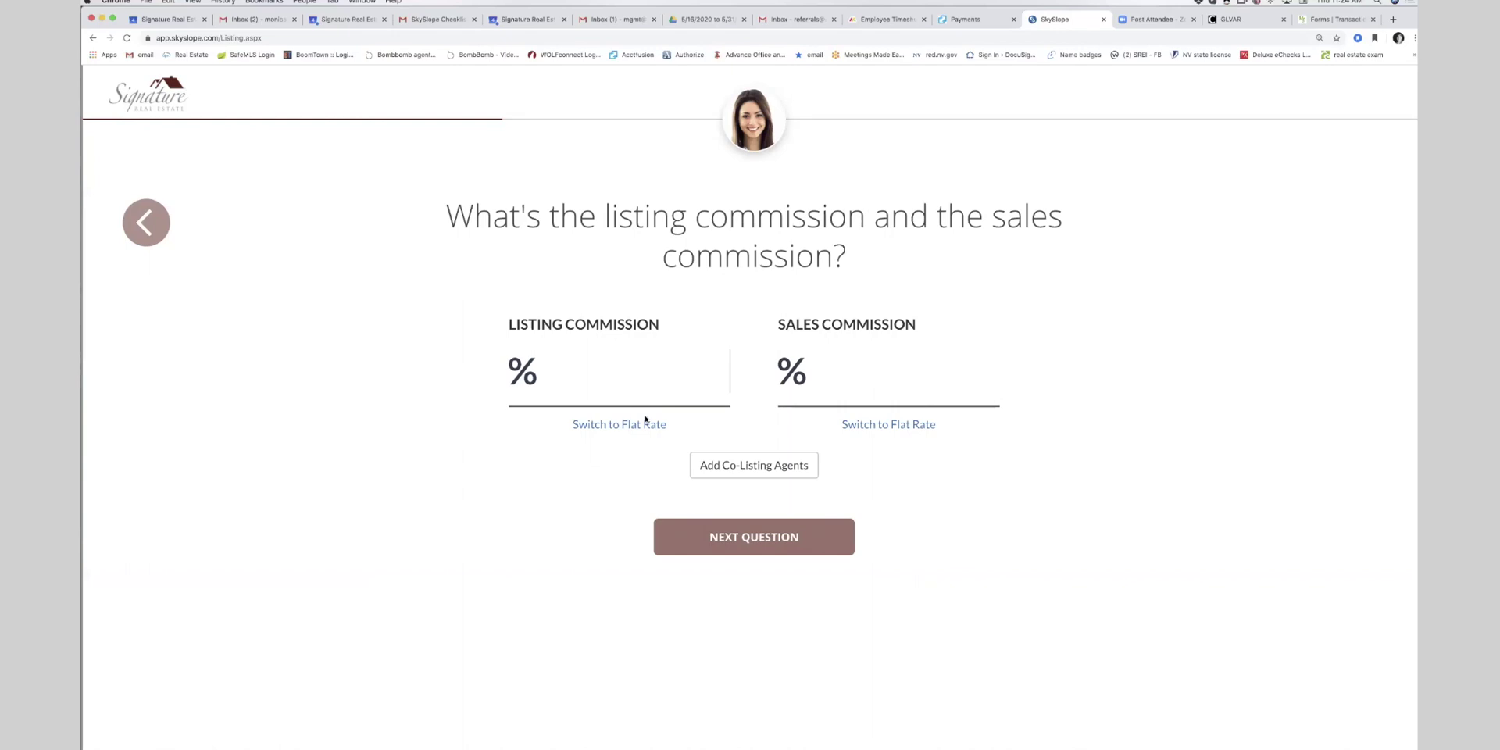
- Enter 350 as a flat-rate listing commission and 300 as a flat-rate sales commission
left_click(619, 425)
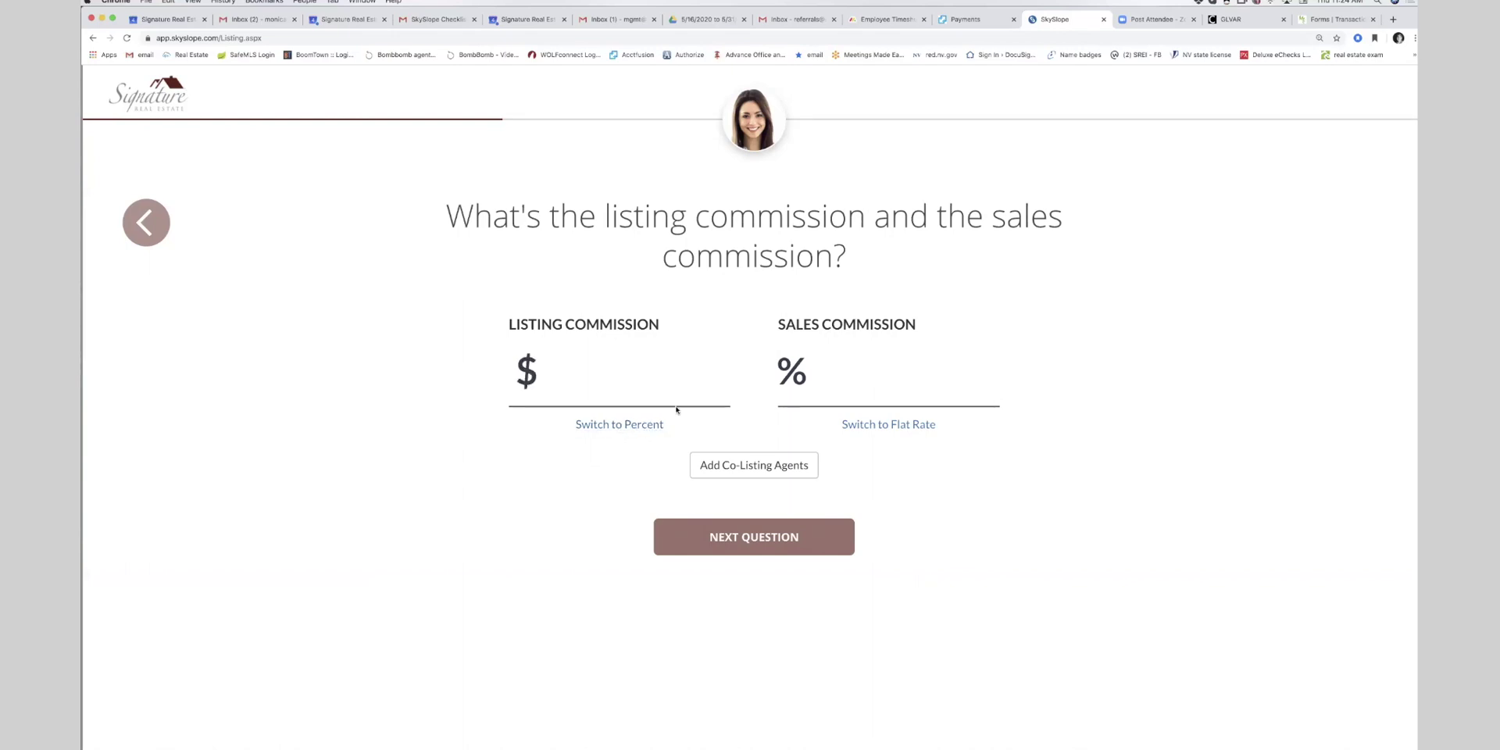
type("350")
left_click(963, 383)
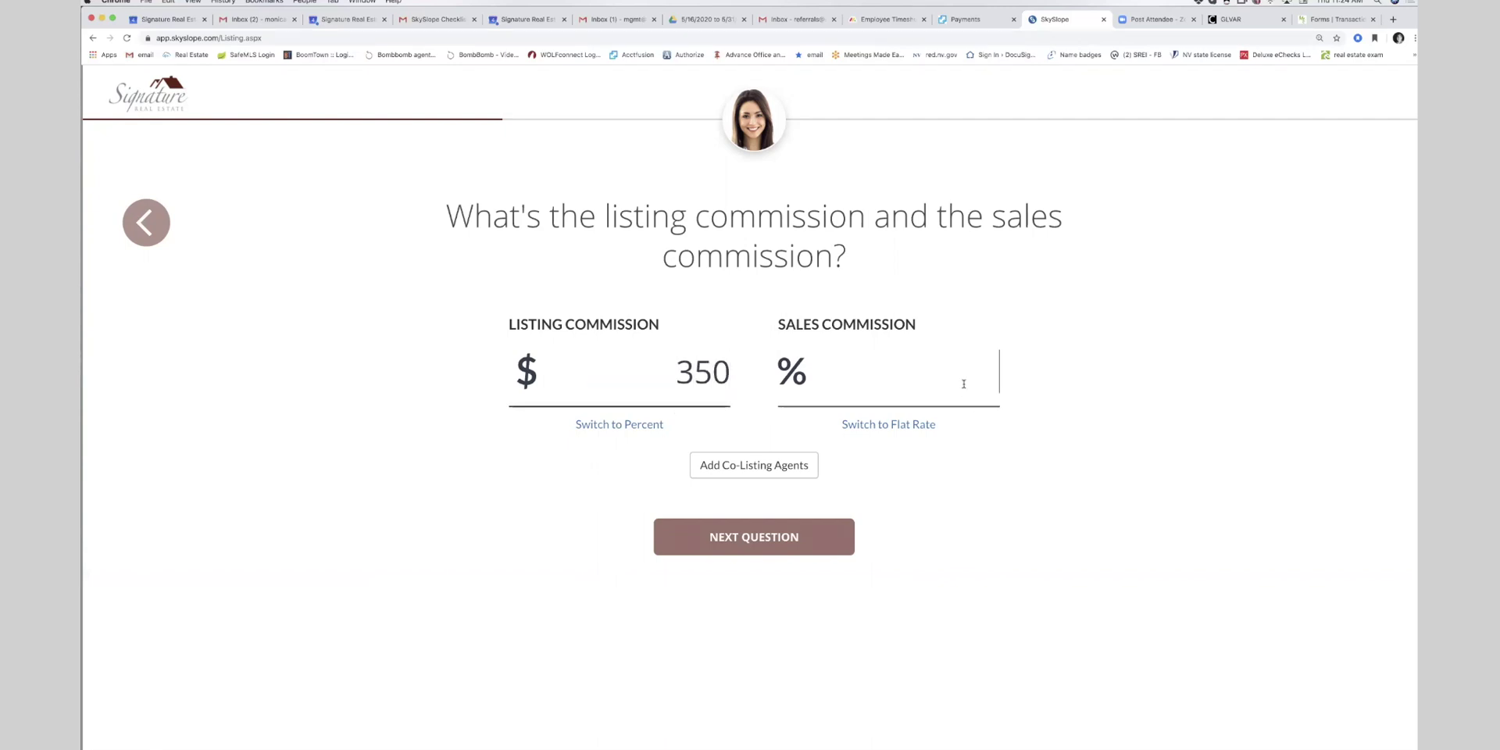
left_click(905, 426)
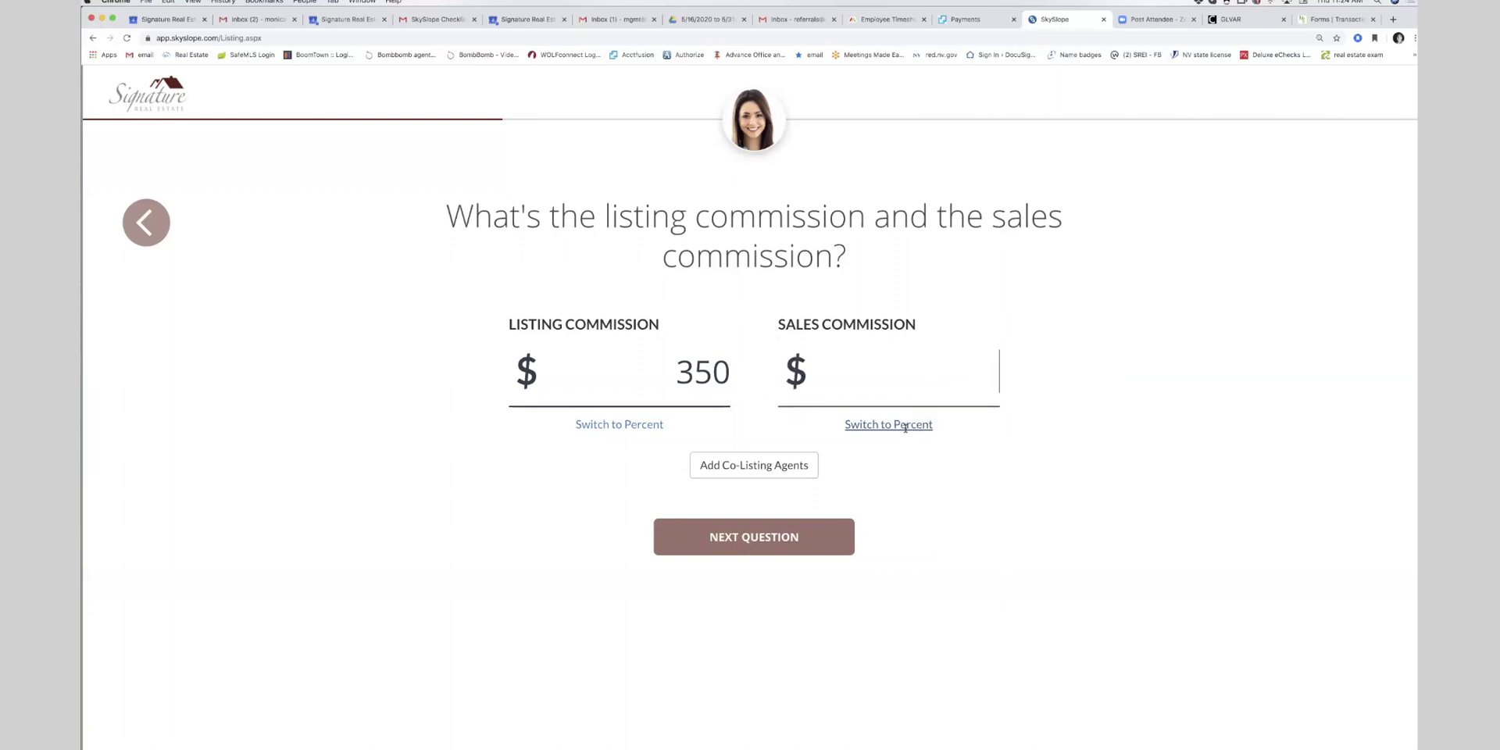
left_click(905, 426)
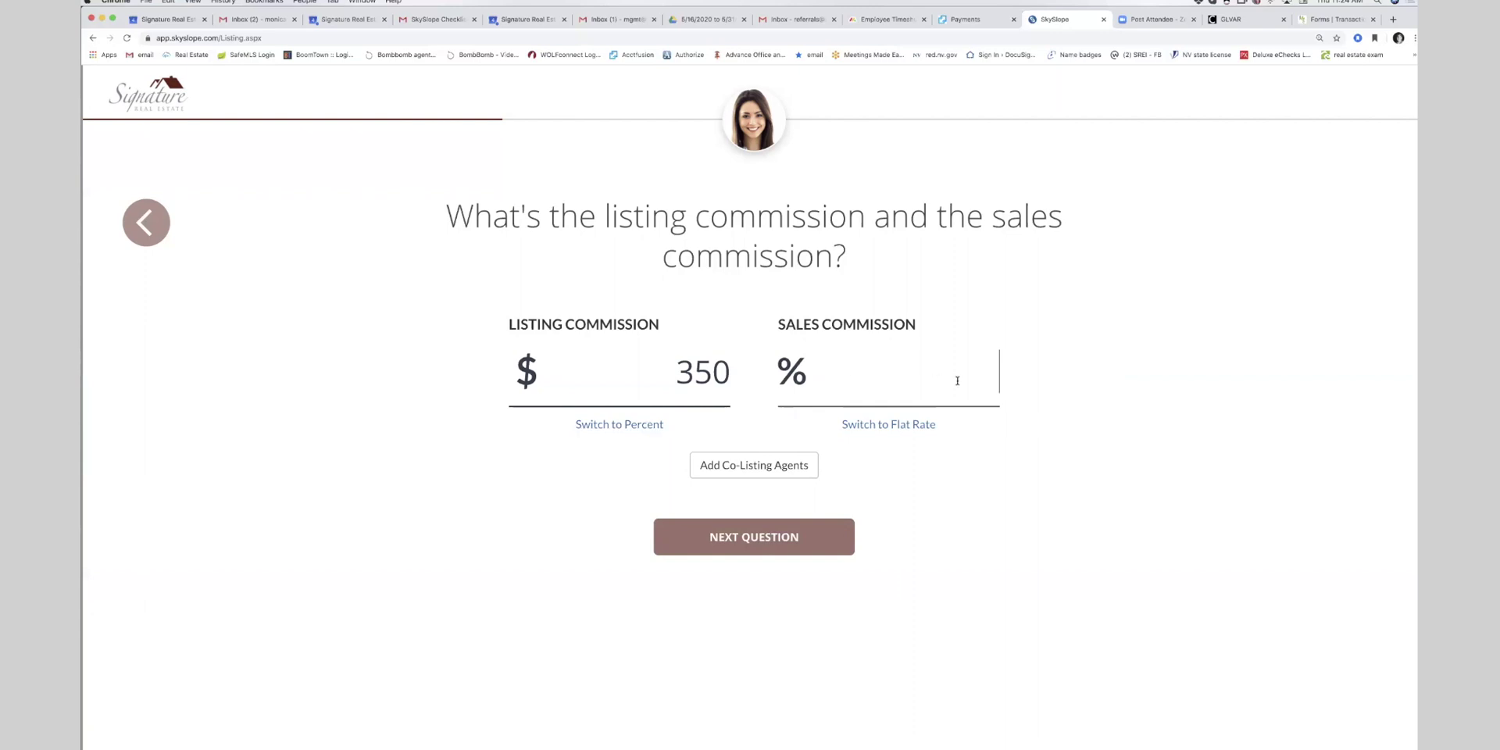
type("30")
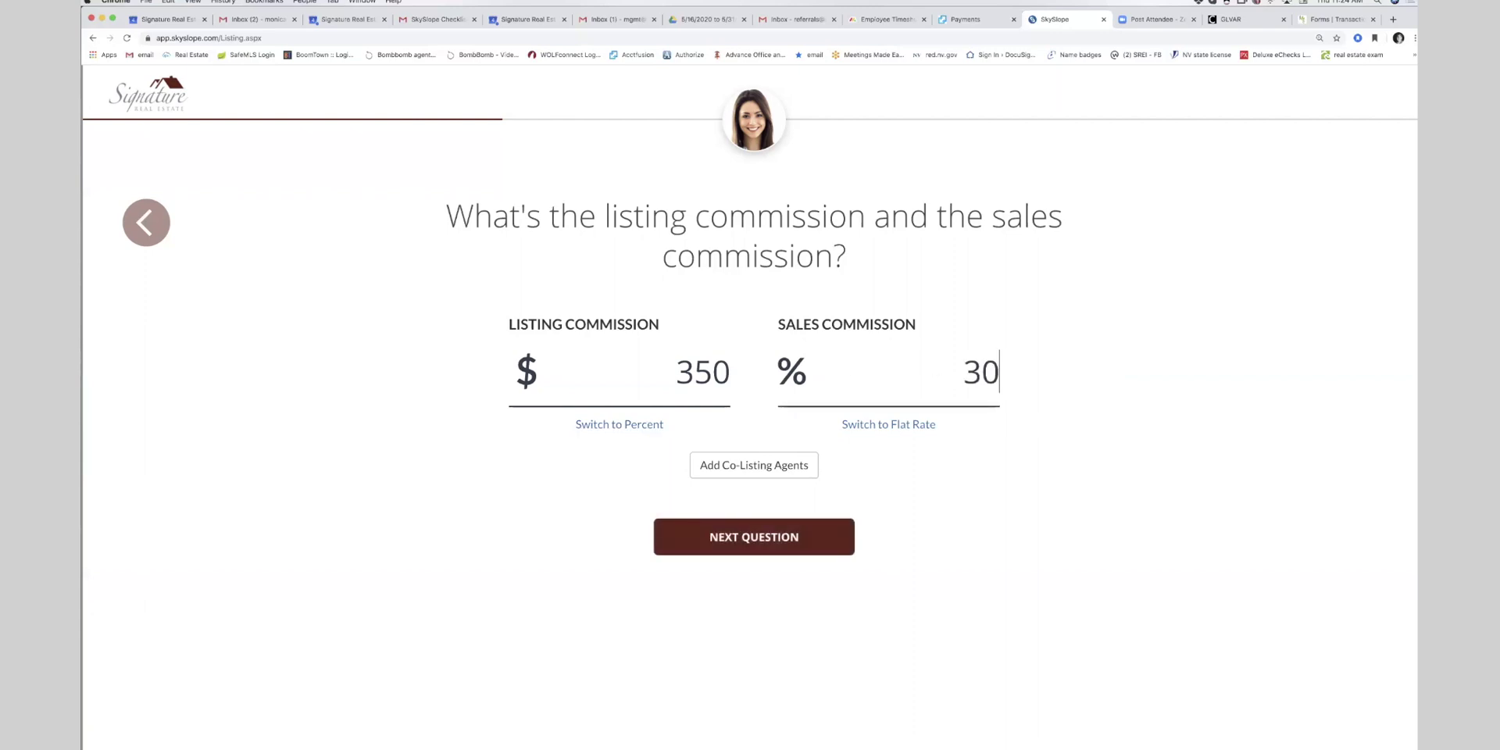
left_click(965, 375)
key("Delete")
type("3")
left_click_drag(953, 374, 1072, 371)
type("30")
left_click(888, 424)
type("300")
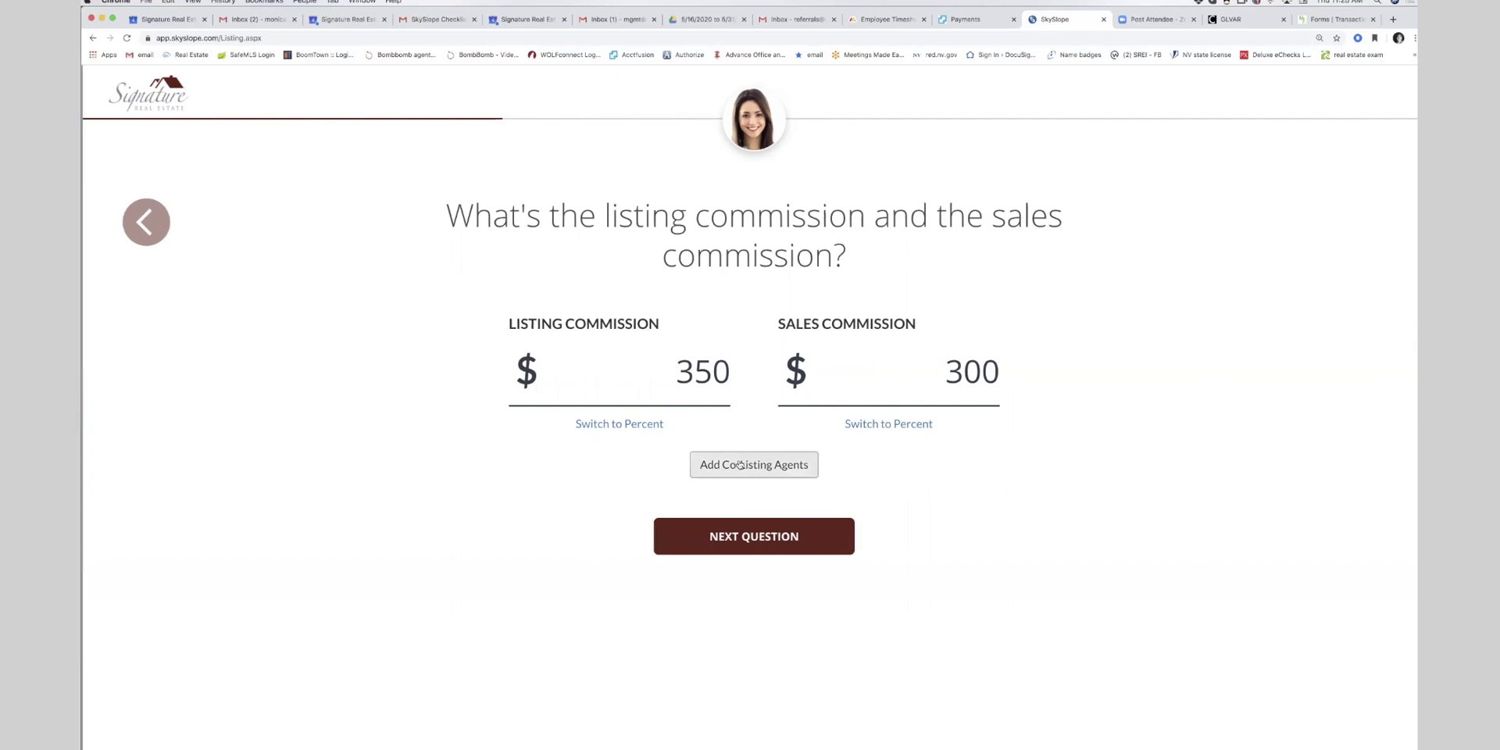
- Set the listing date to June 4, 2020 and the expiration date to February 25, 2021
left_click(753, 553)
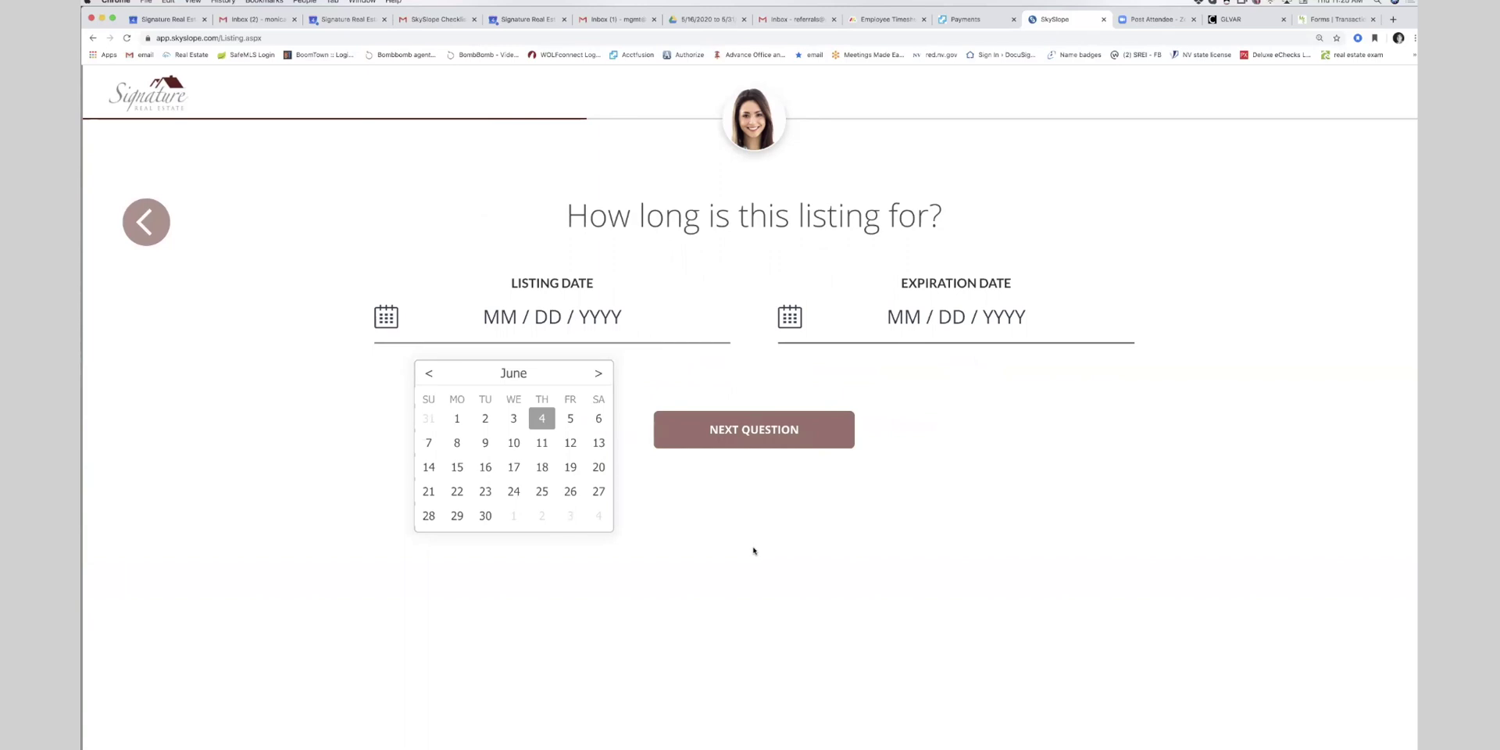
left_click(542, 420)
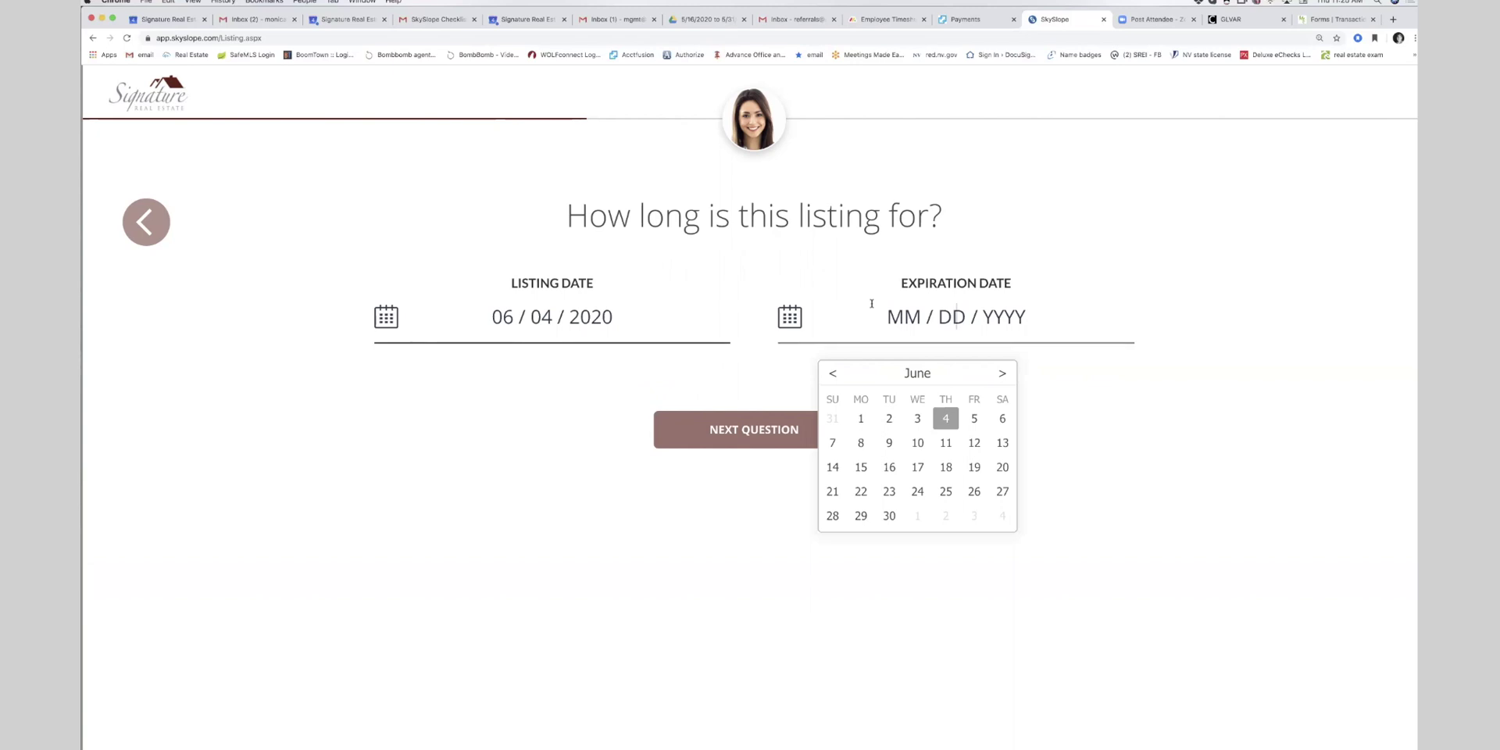
left_click(1002, 373)
left_click(1003, 373)
left_click(1002, 374)
left_click(1002, 373)
left_click(1002, 373)
left_click(1003, 373)
left_click(1002, 373)
left_click(1002, 374)
left_click(946, 492)
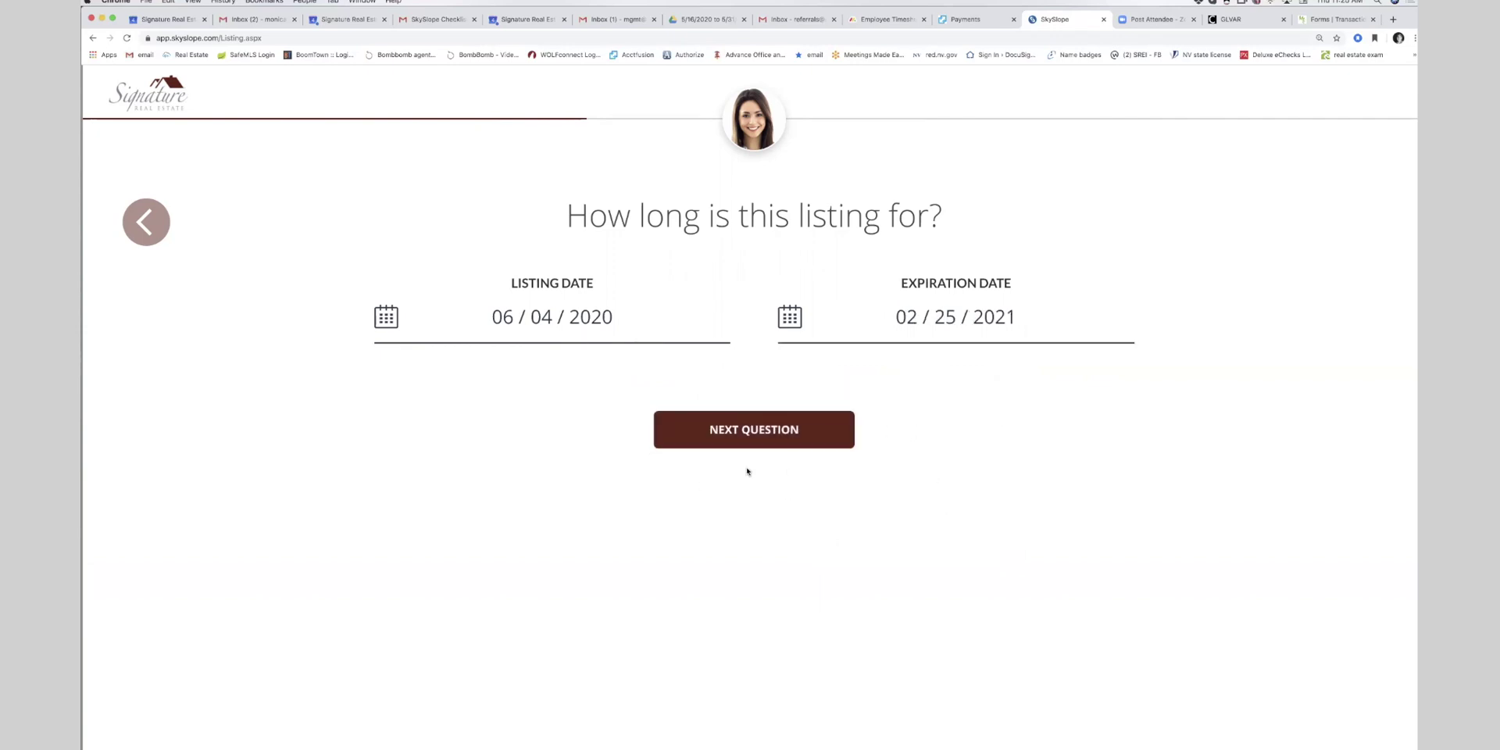
- Enter 2013 as the year built and choose Personal Referral as the deal source
left_click(739, 442)
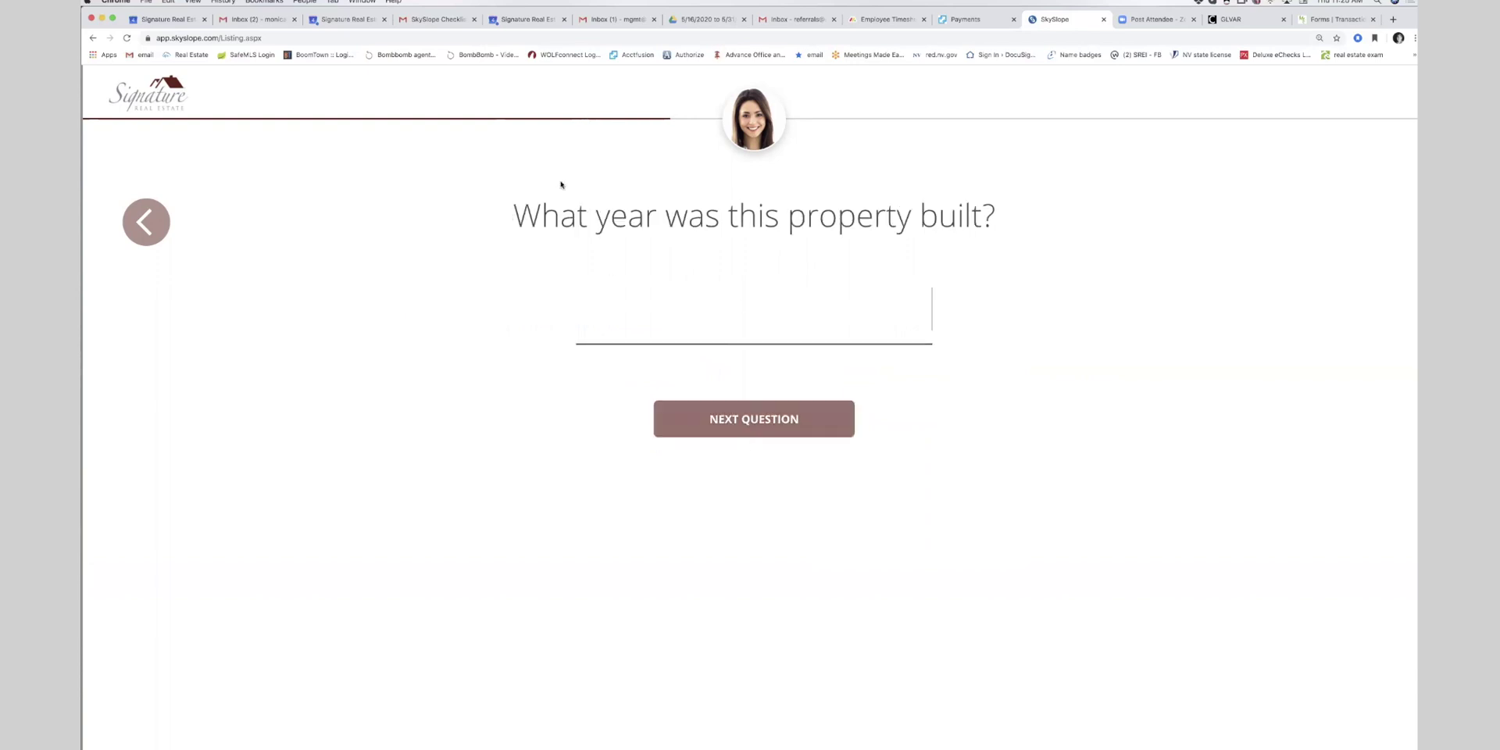
type("2013")
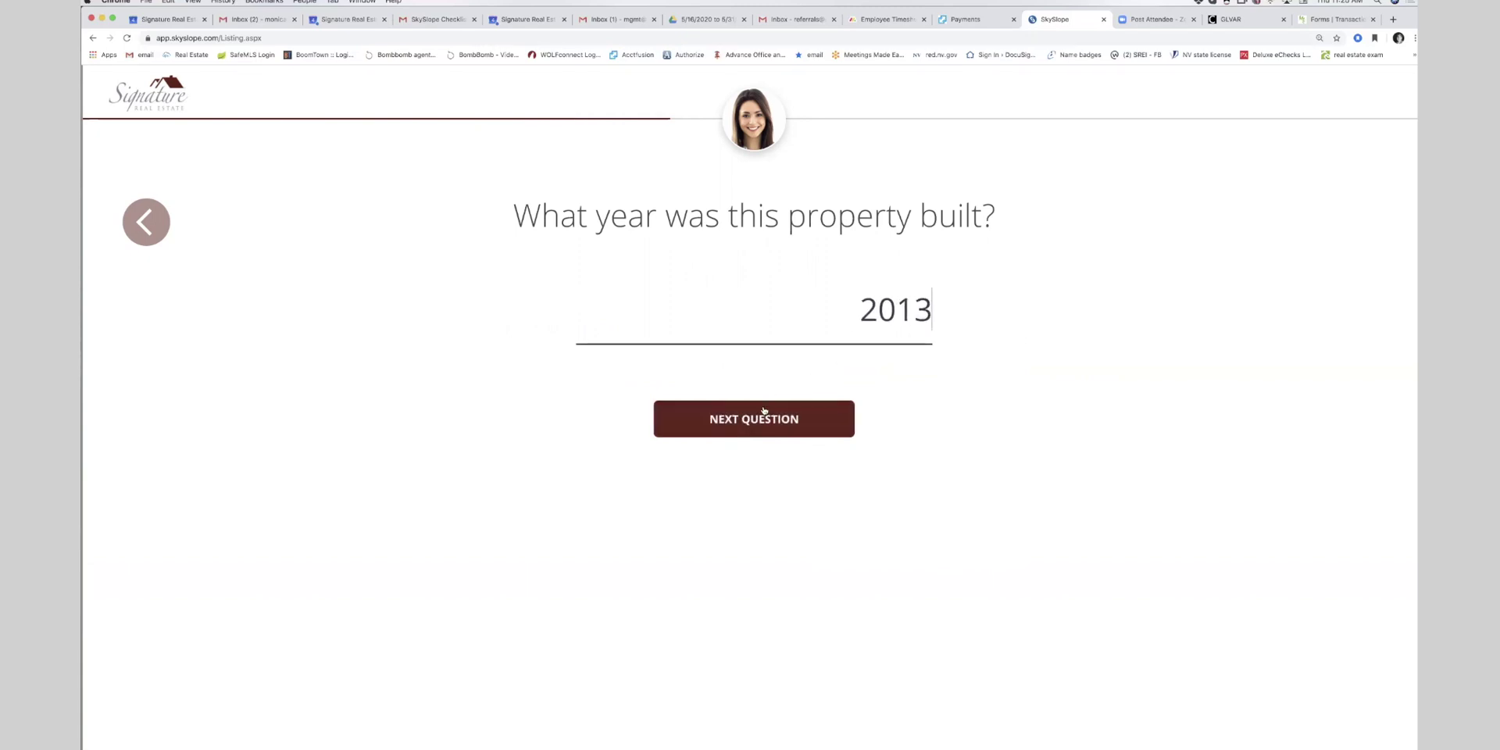
left_click(764, 411)
left_click(869, 293)
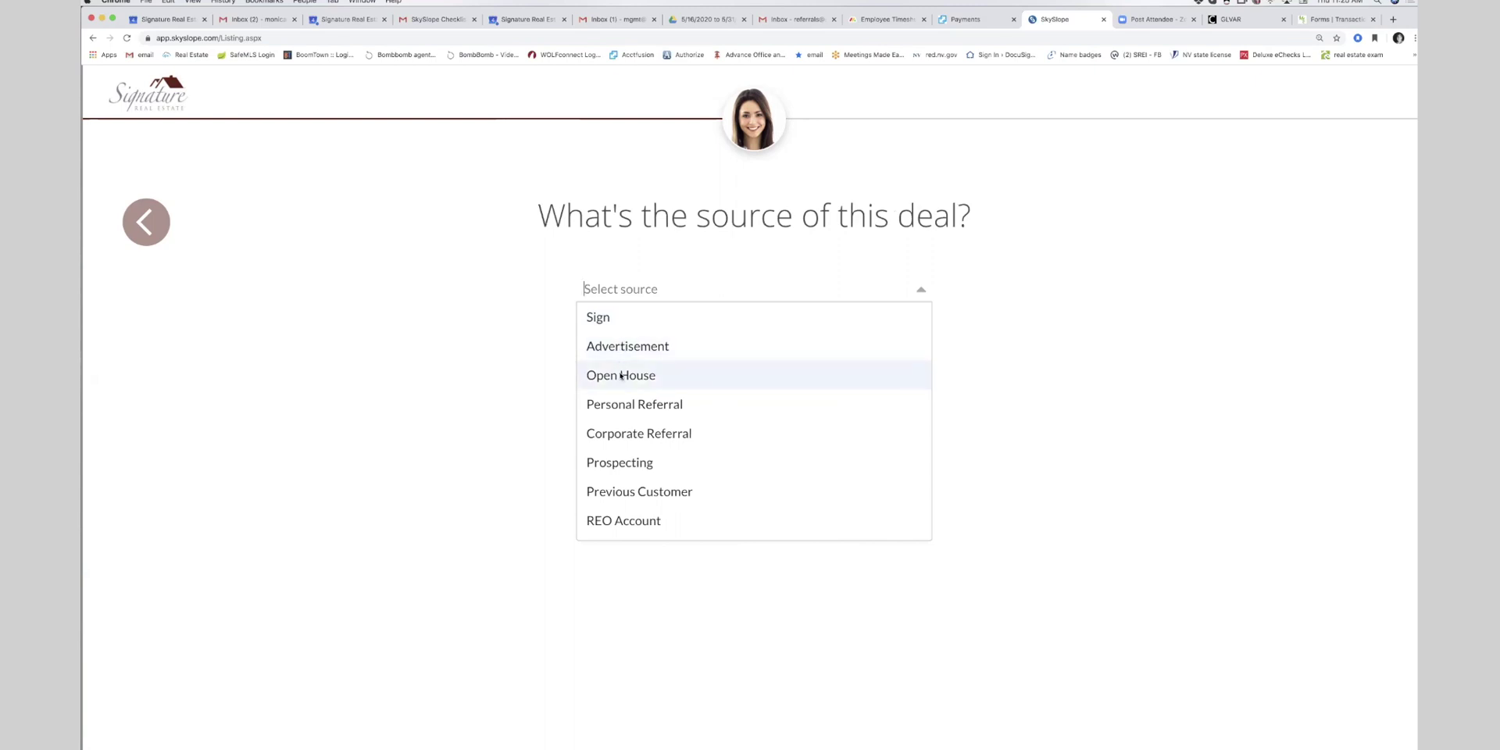
left_click(630, 404)
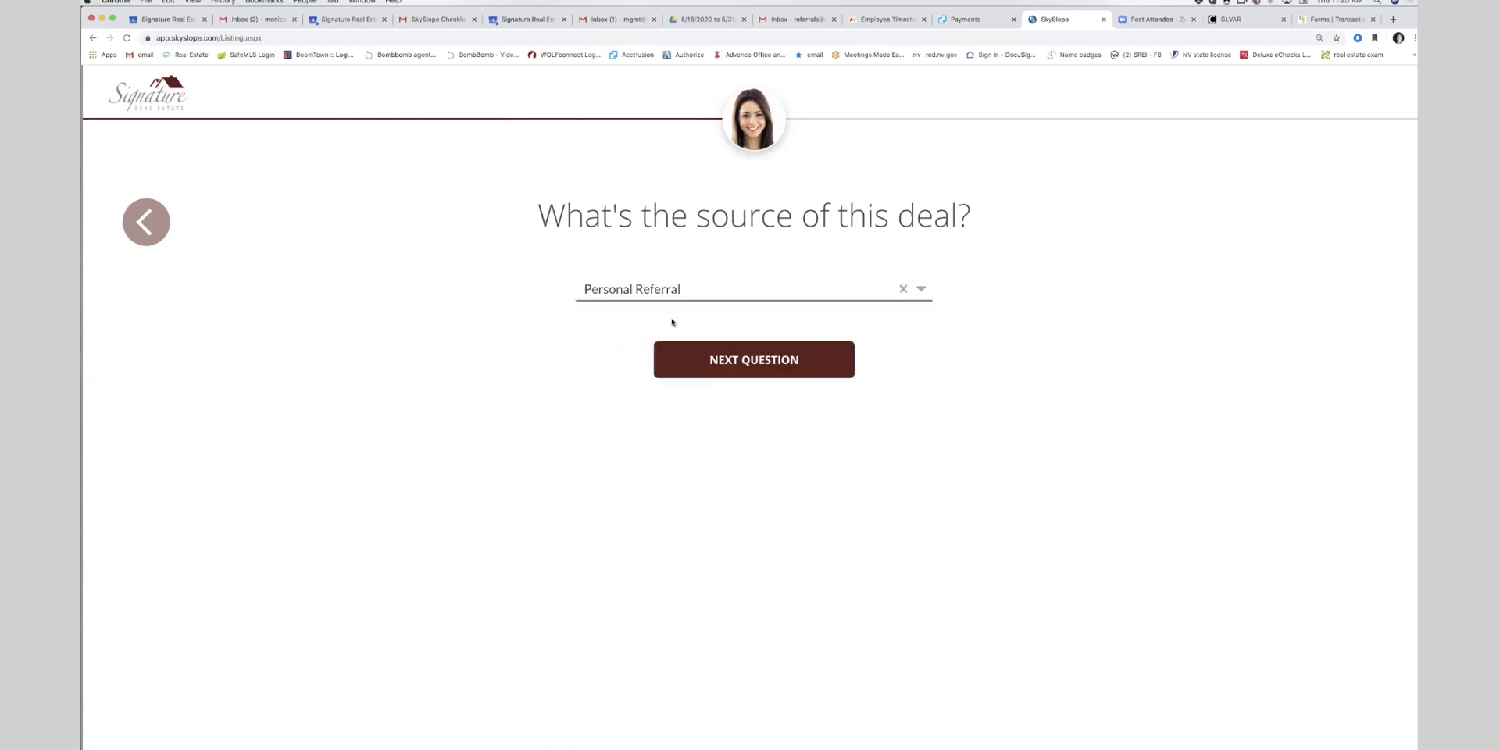
left_click(699, 368)
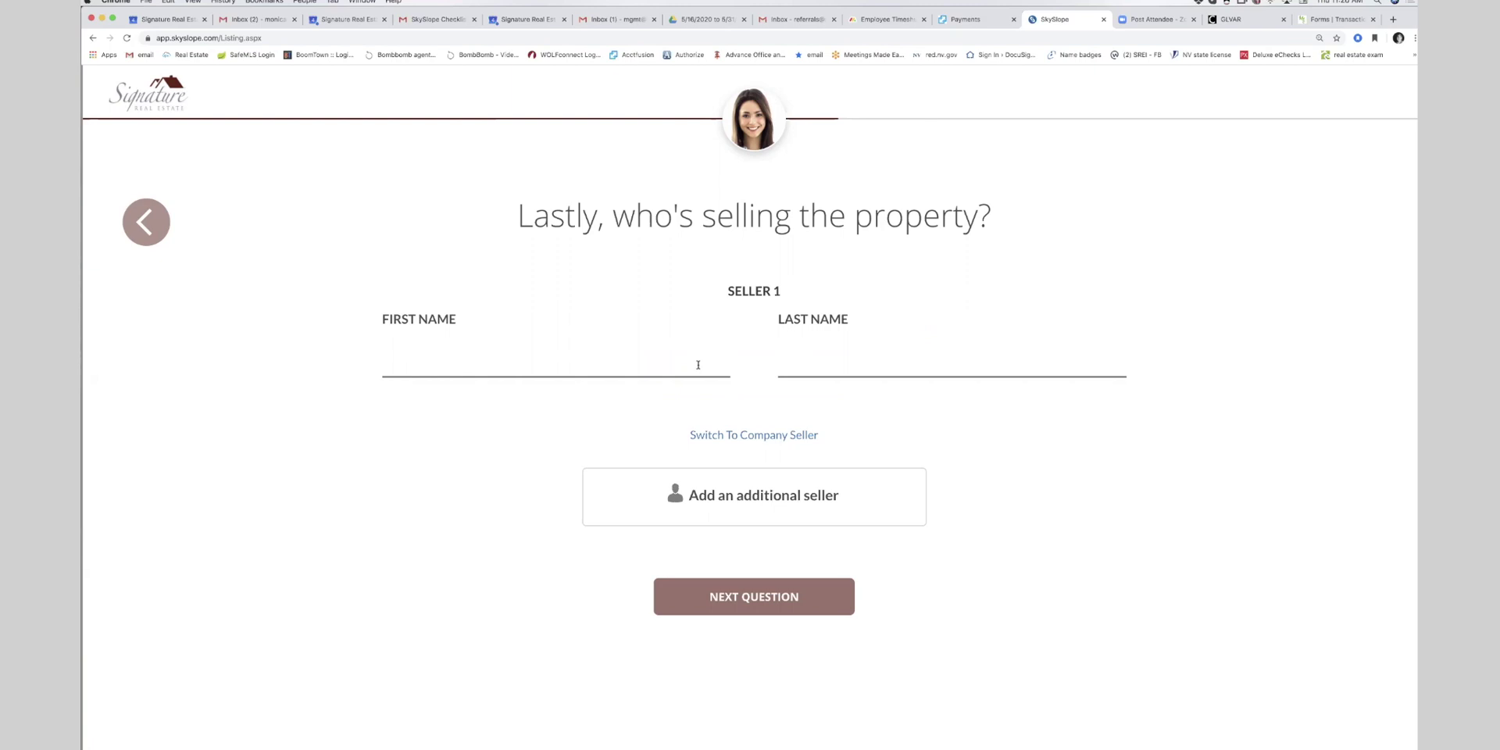
- Enter the first and last names of two individual sellers
left_click(697, 365)
type("John")
key("Tab")
type("Doe")
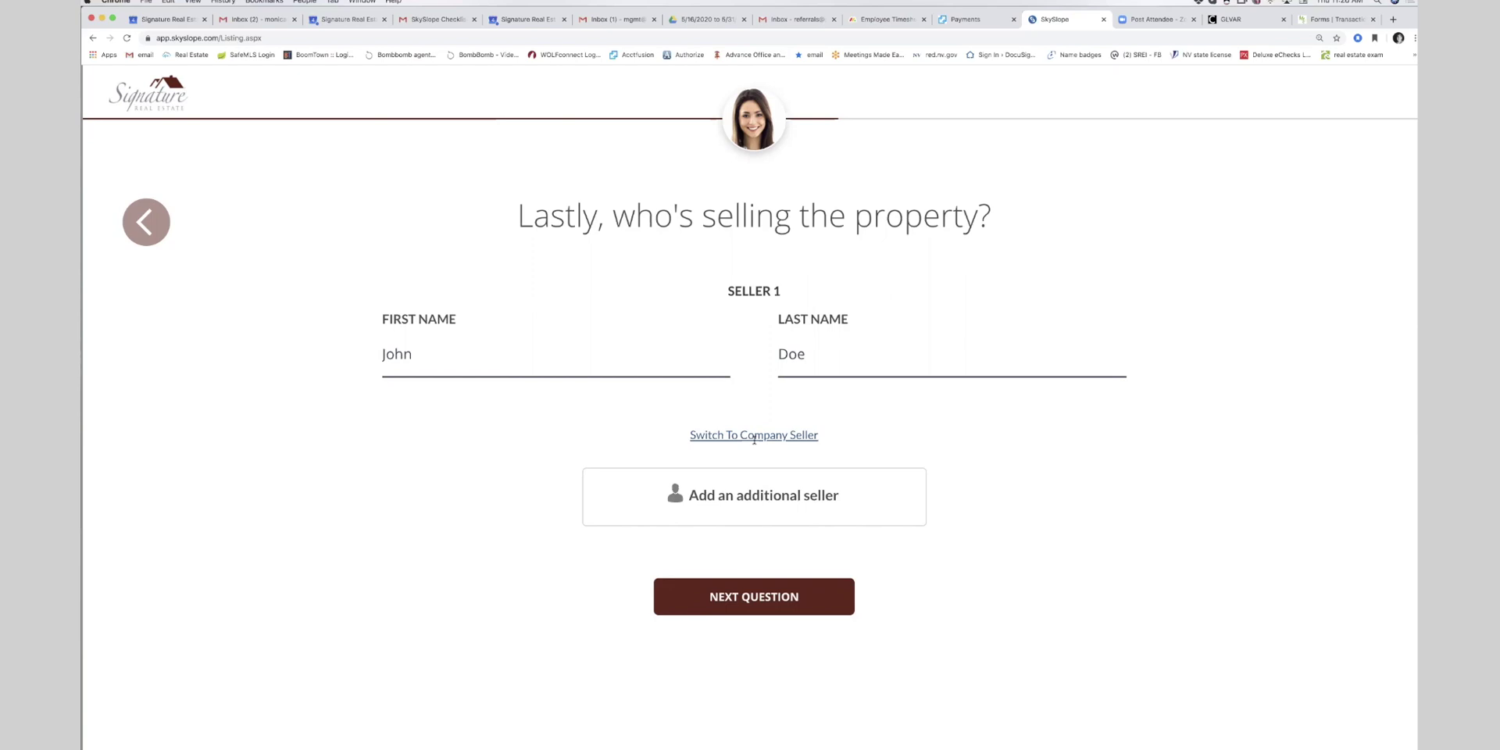
left_click(700, 435)
left_click(485, 359)
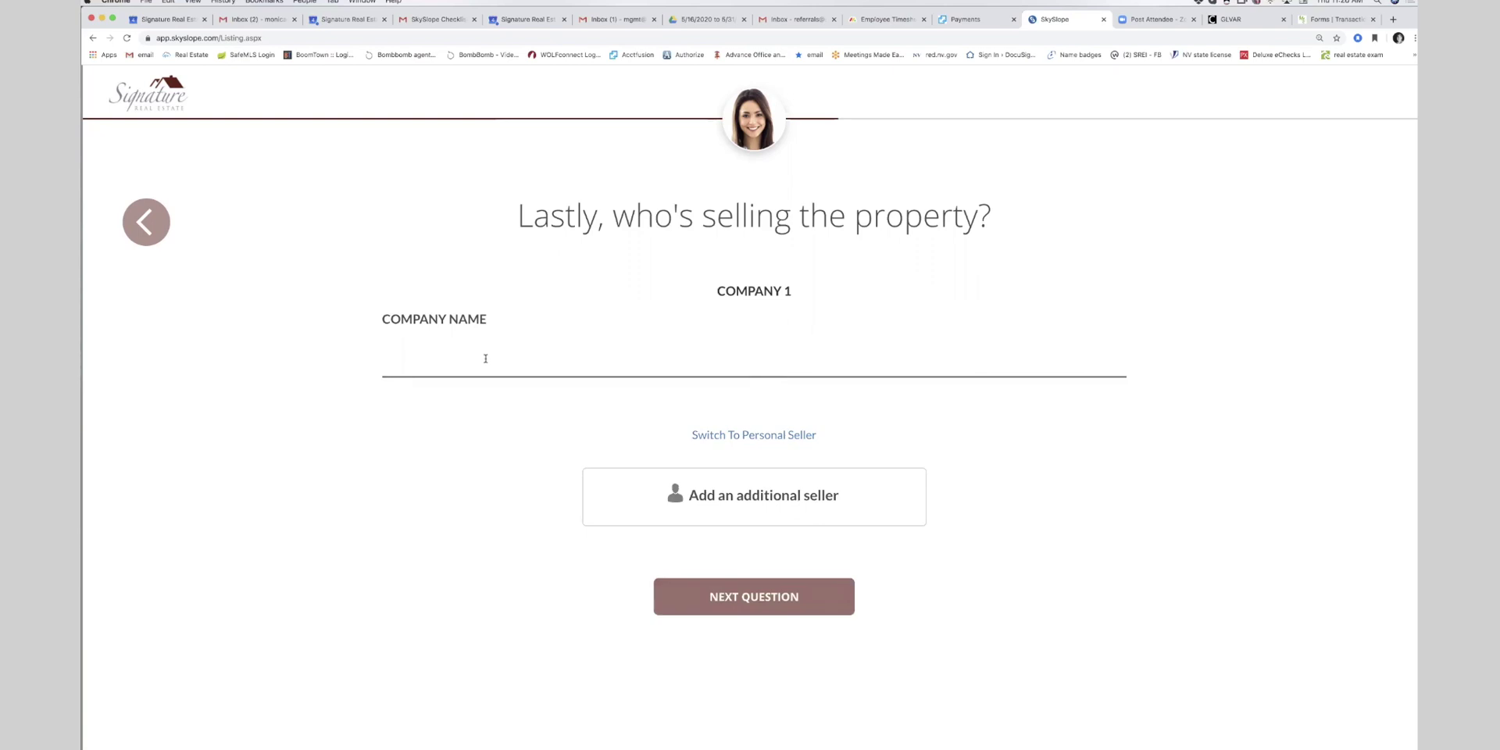
left_click(749, 435)
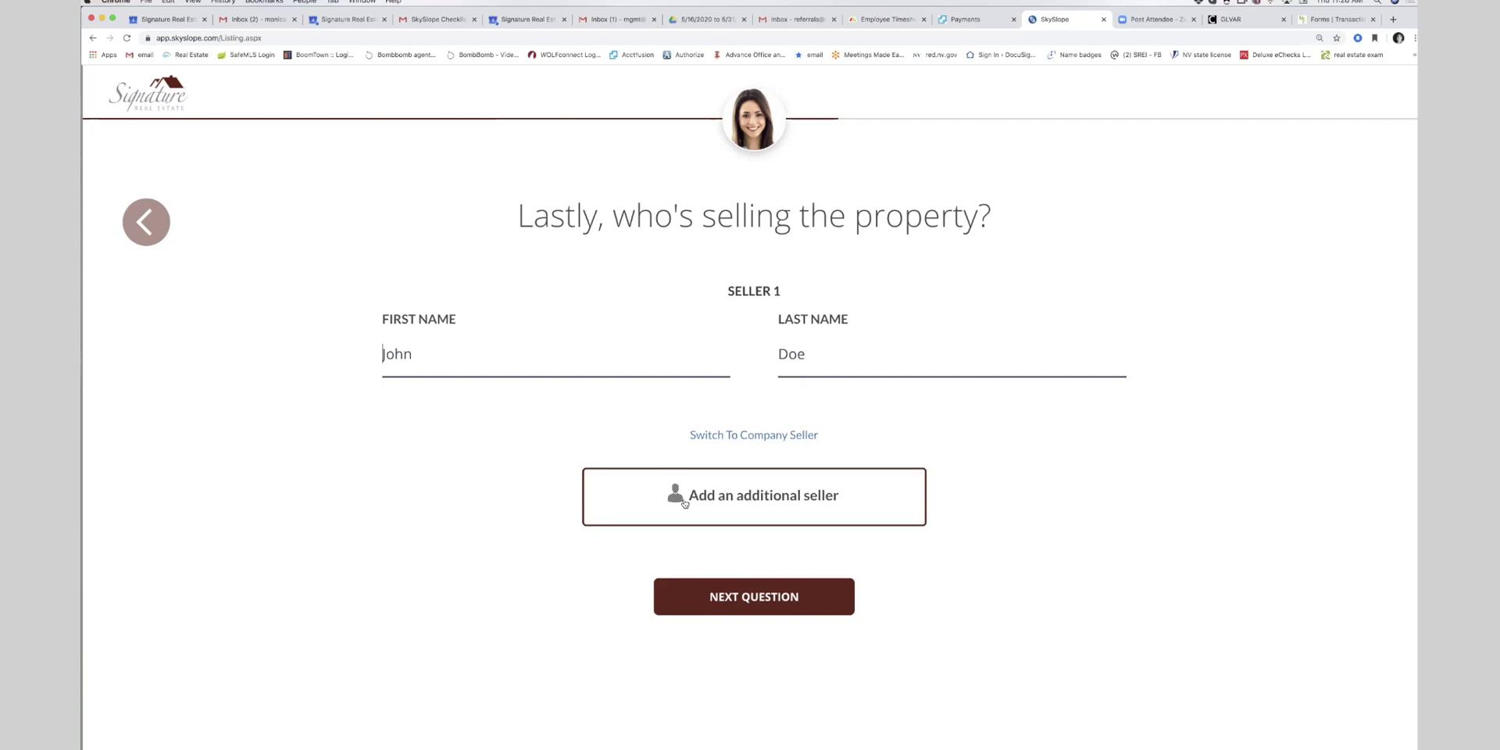
left_click(684, 501)
type("Jane")
key("Tab")
type("Doe")
- Review the summary for 6354 Test Dr and create the listing
scroll(847, 469, "down", 3)
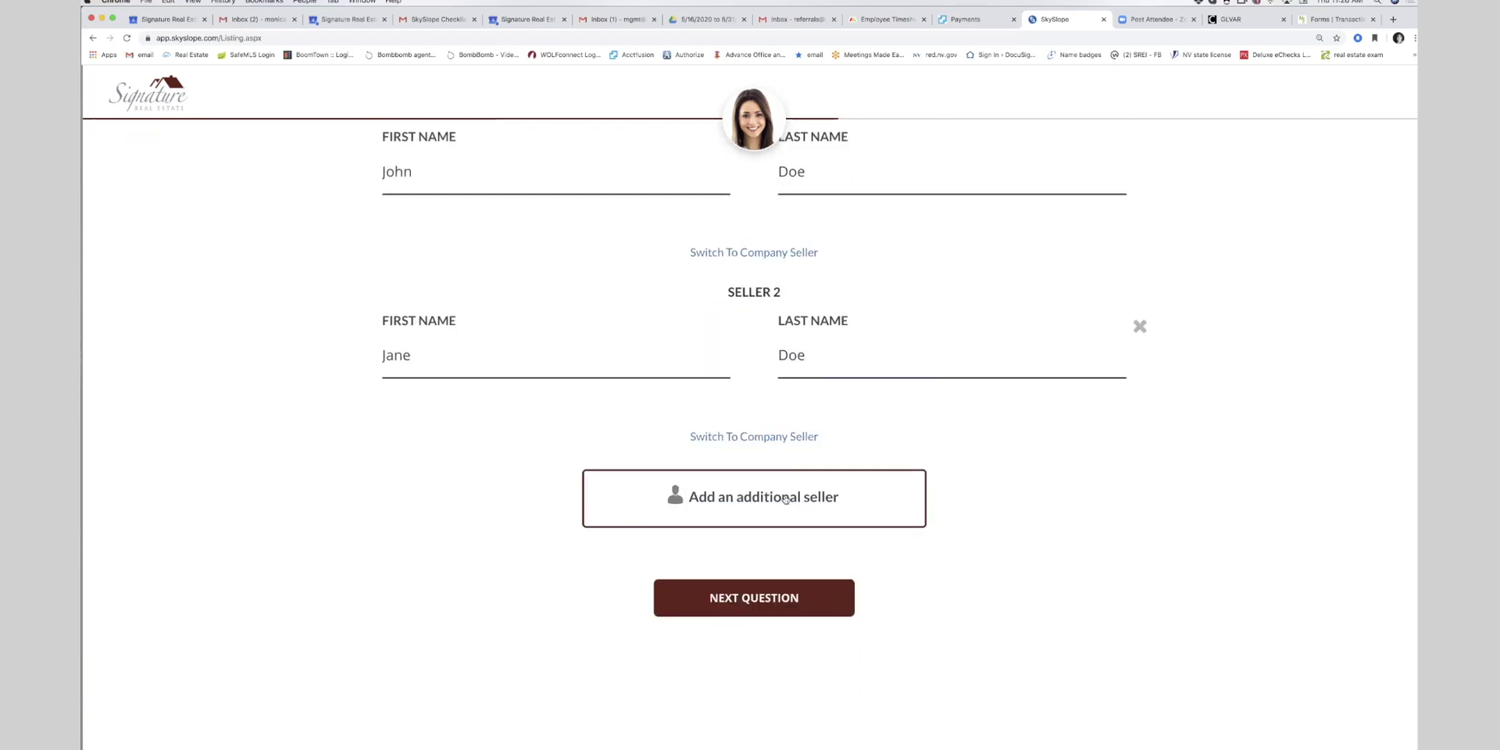
left_click(778, 599)
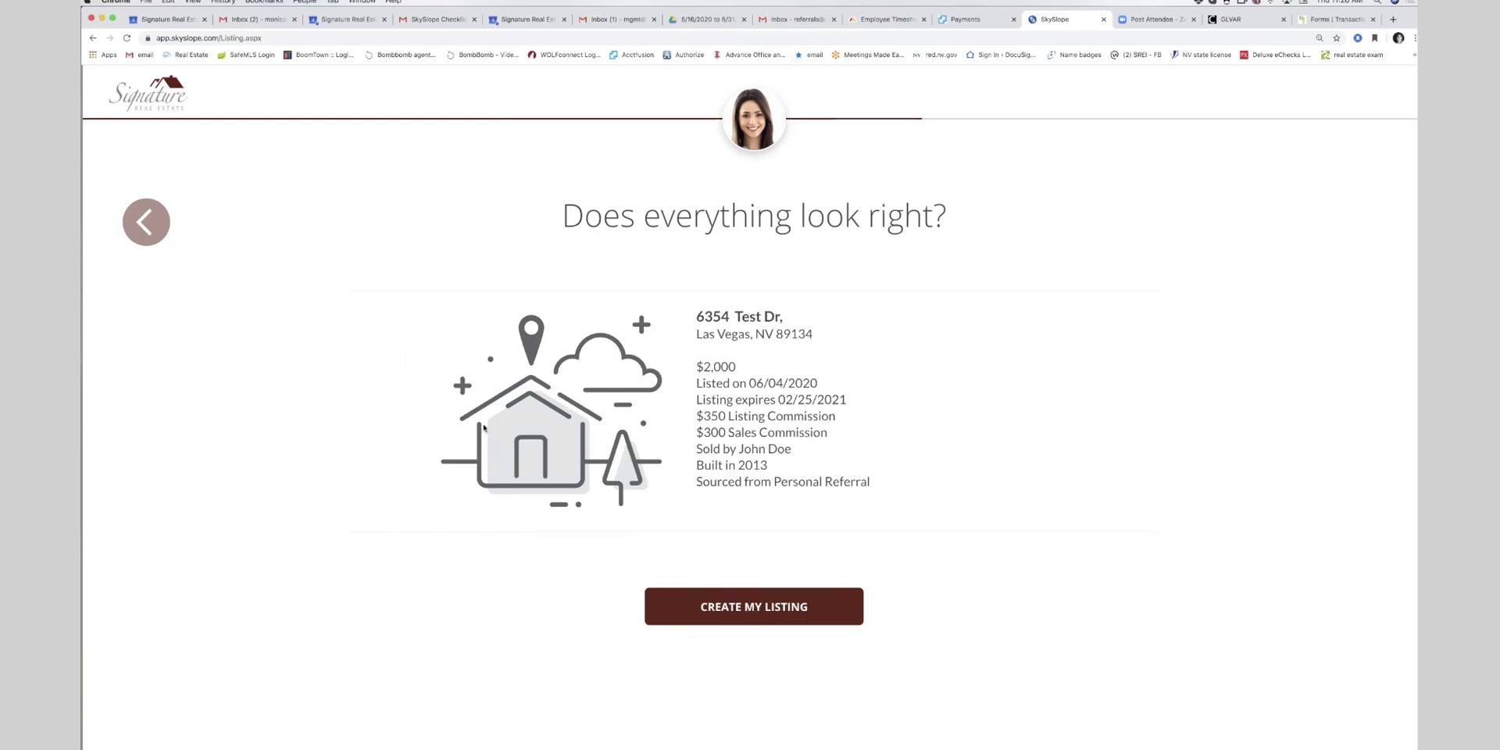
left_click(746, 619)
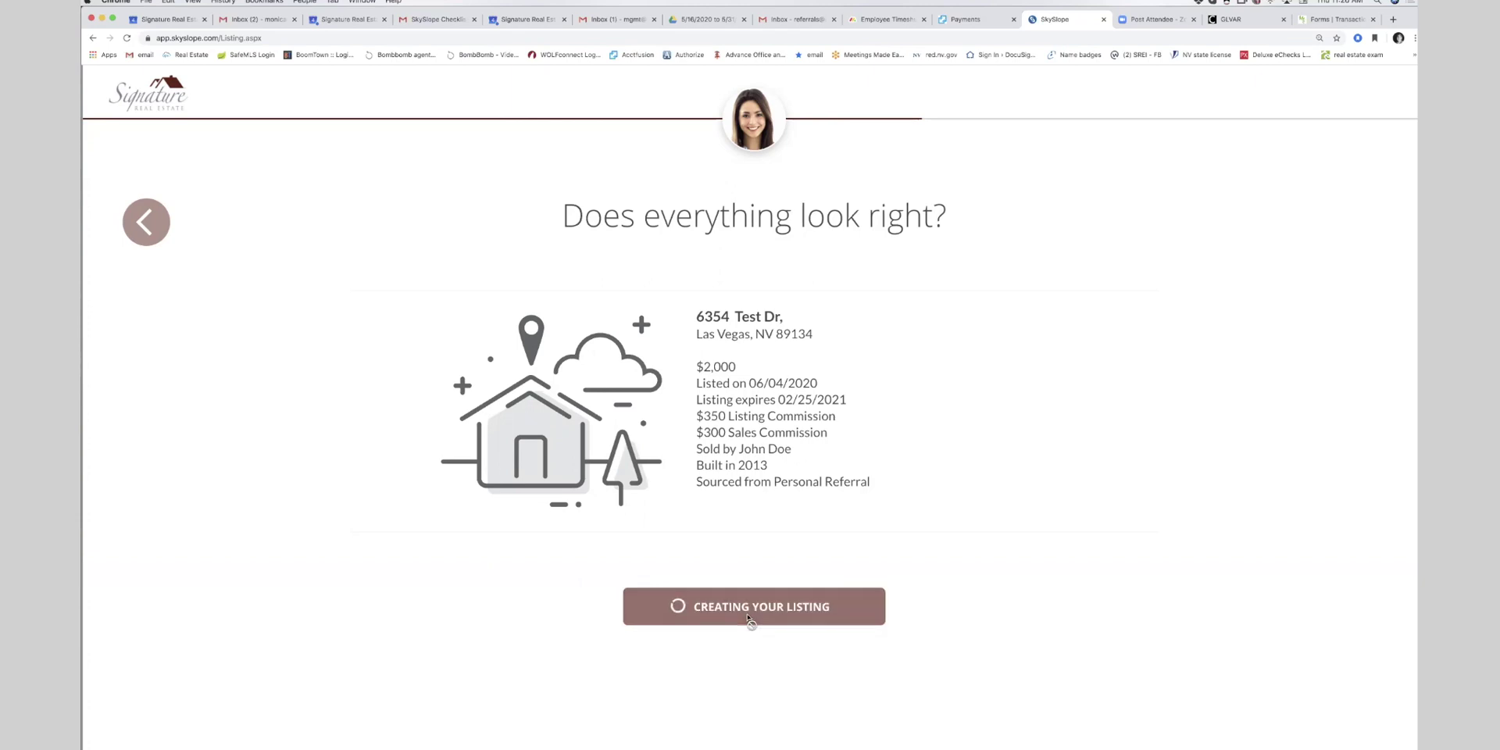
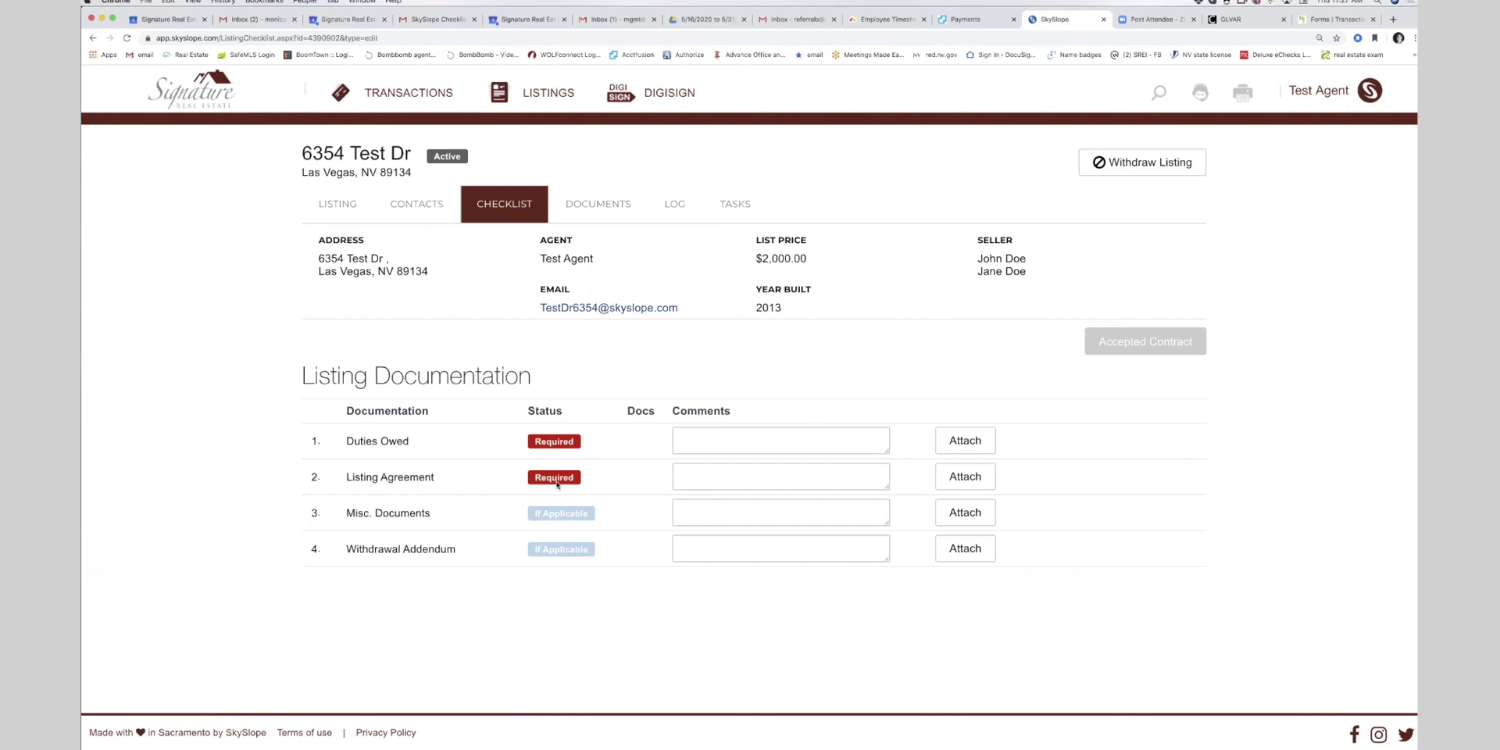
- Upload a document to the Duties Owed checklist item
left_click(953, 442)
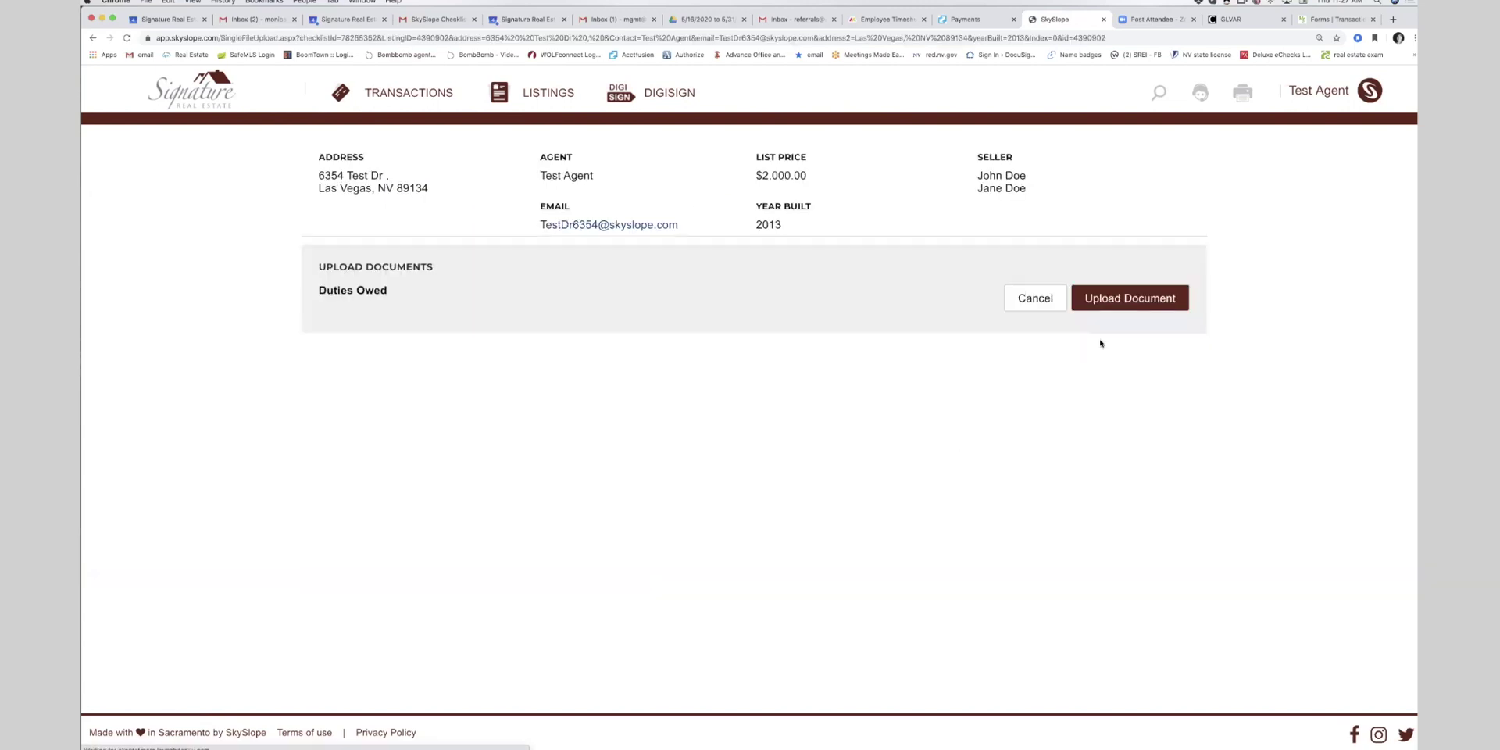
left_click(1132, 295)
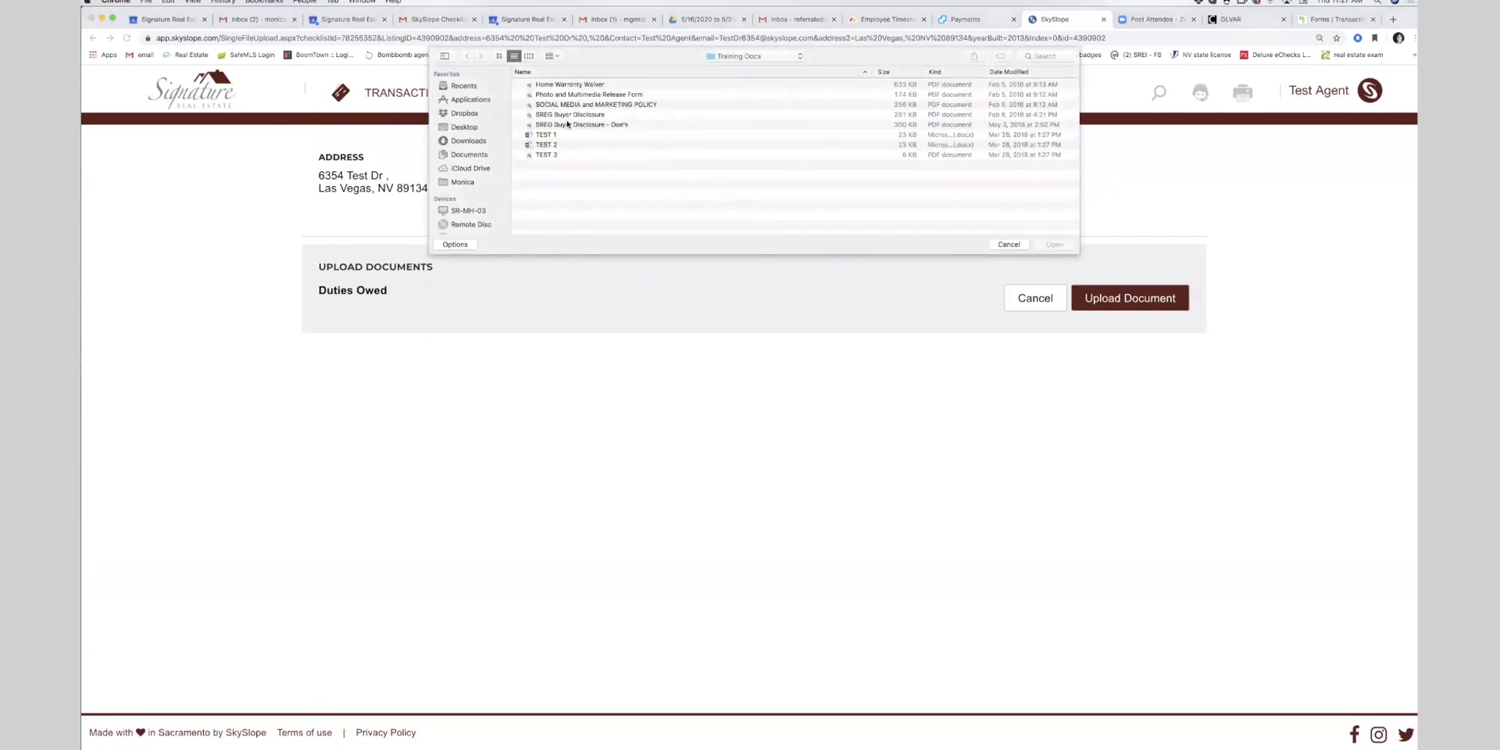
double_click(574, 116)
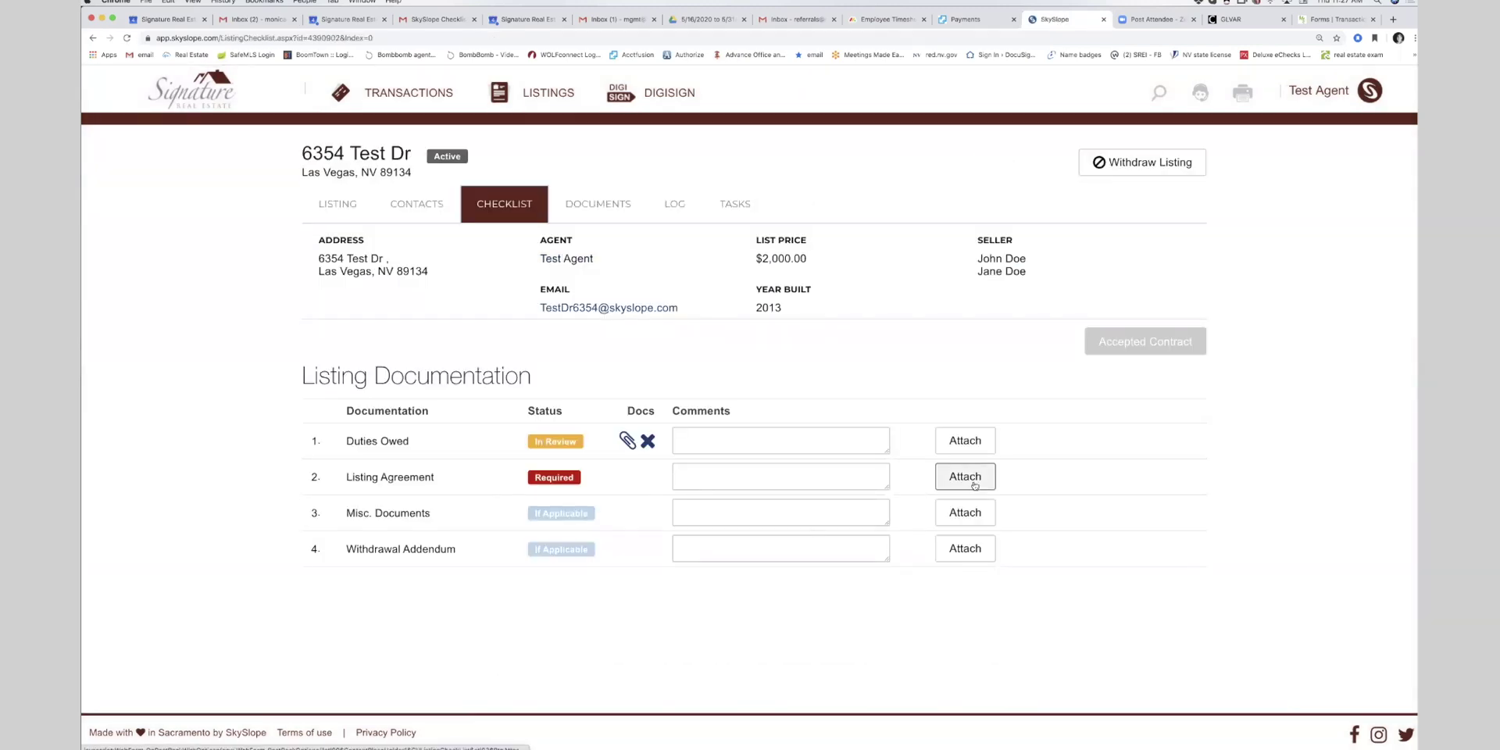
- Upload a document to the Listing Agreement checklist item
left_click(966, 477)
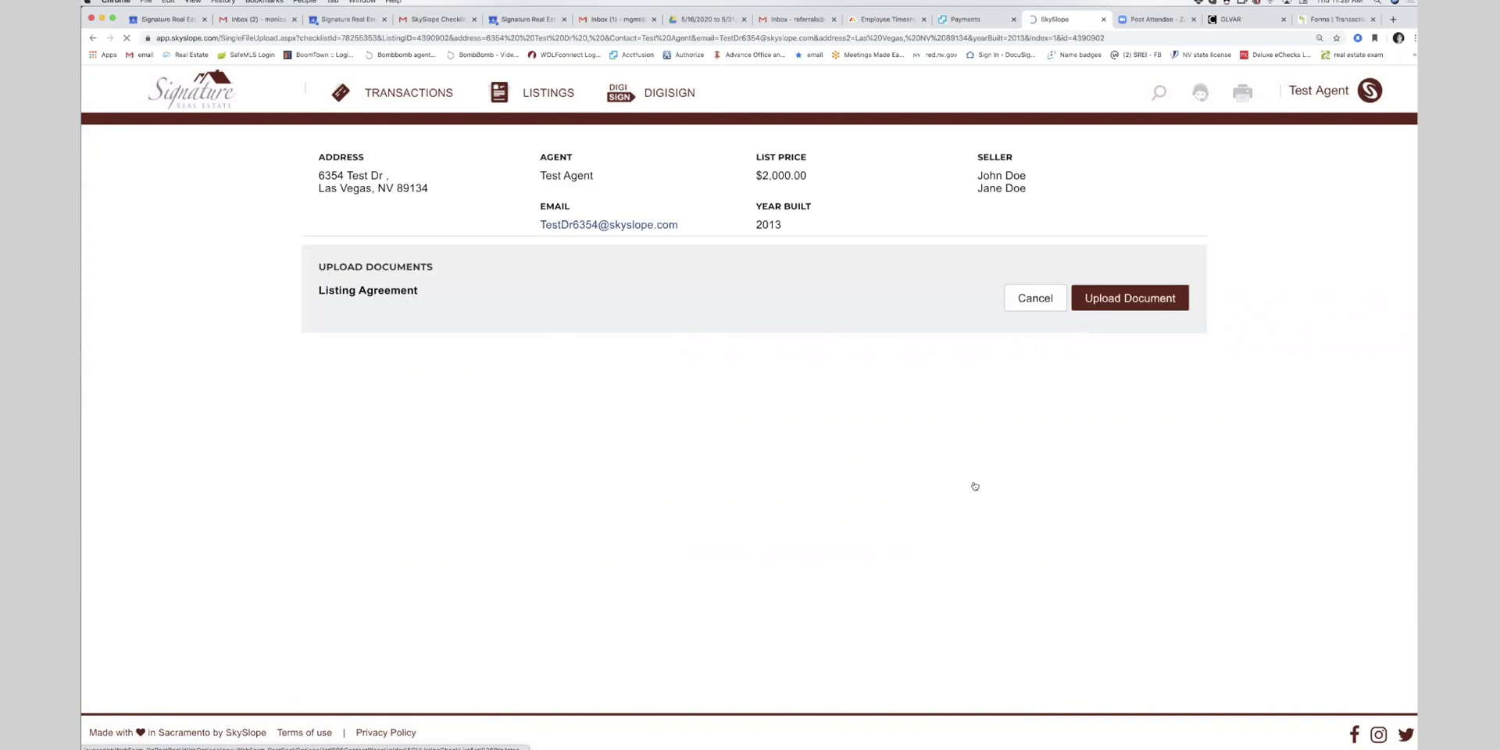
left_click(1147, 305)
double_click(585, 104)
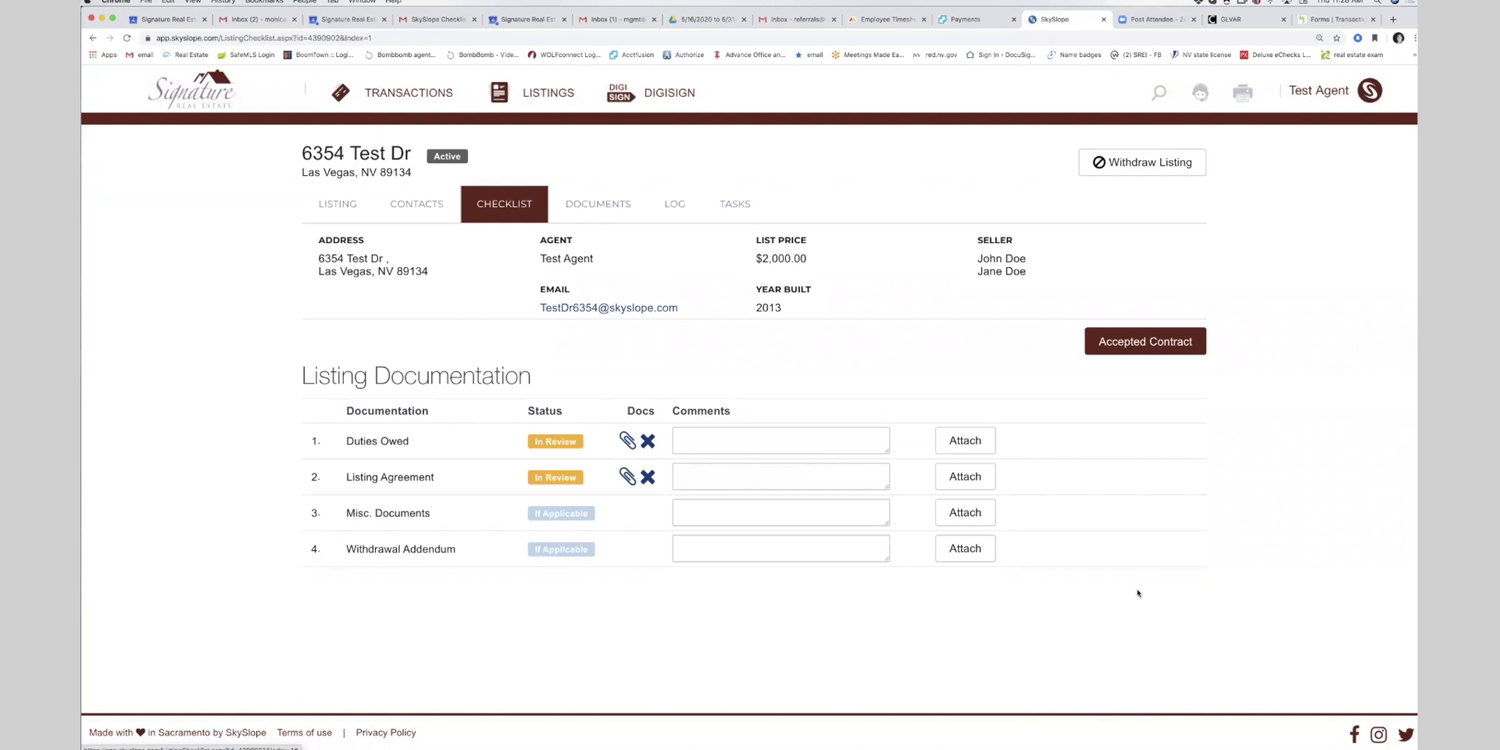
mouse_move(1242, 745)
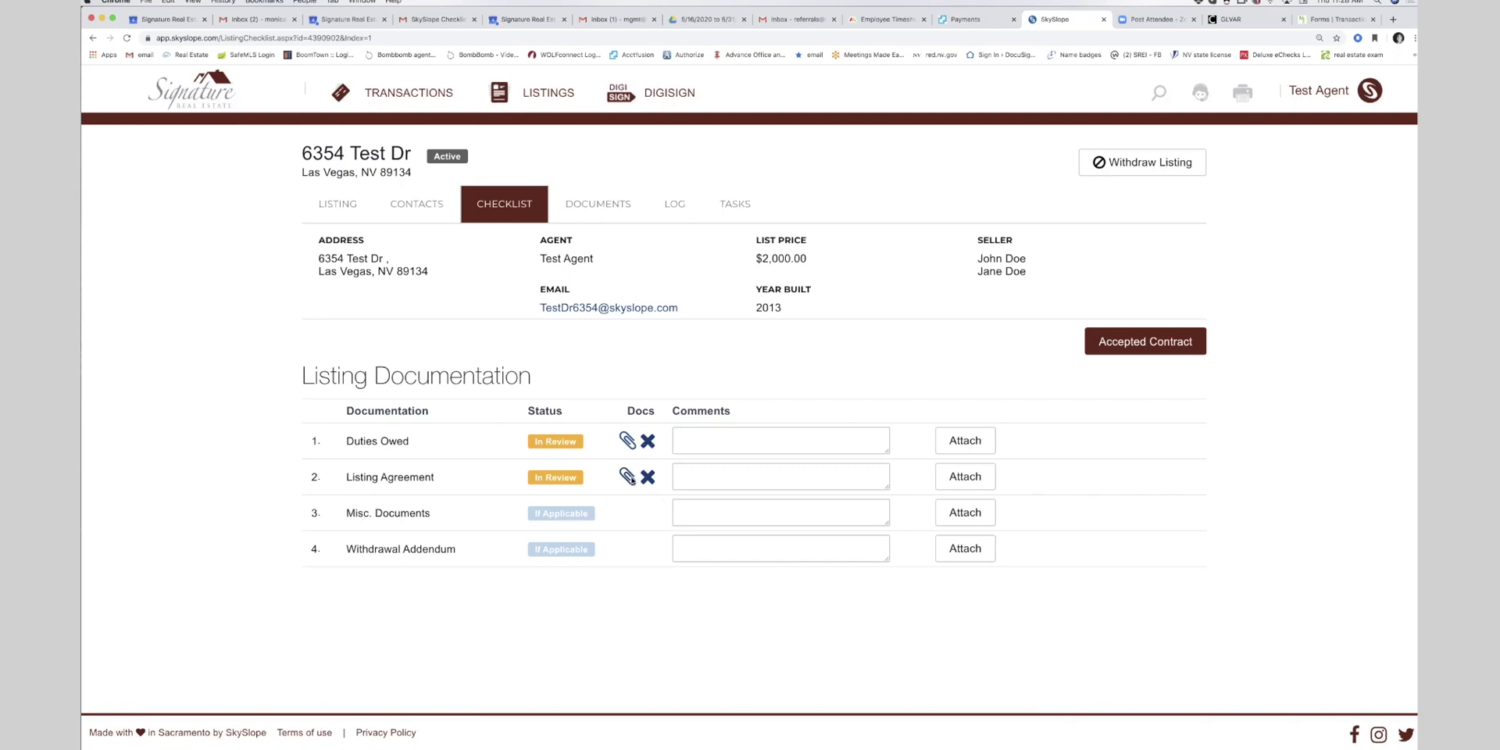
- Start a transaction from the accepted contract with MLS# none and checklist type NV - Rental - Tenant Side
left_click(1128, 344)
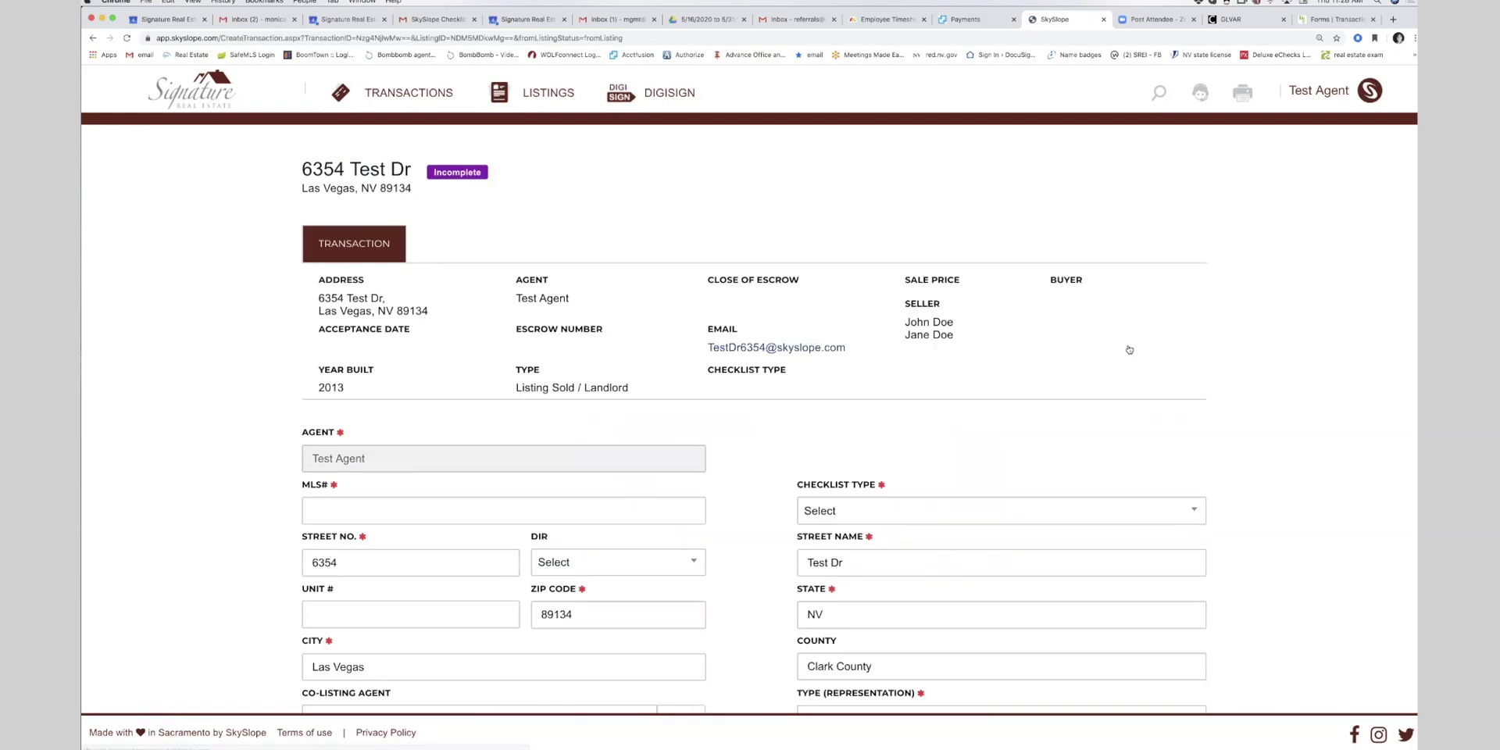
scroll(613, 309, "down", 2)
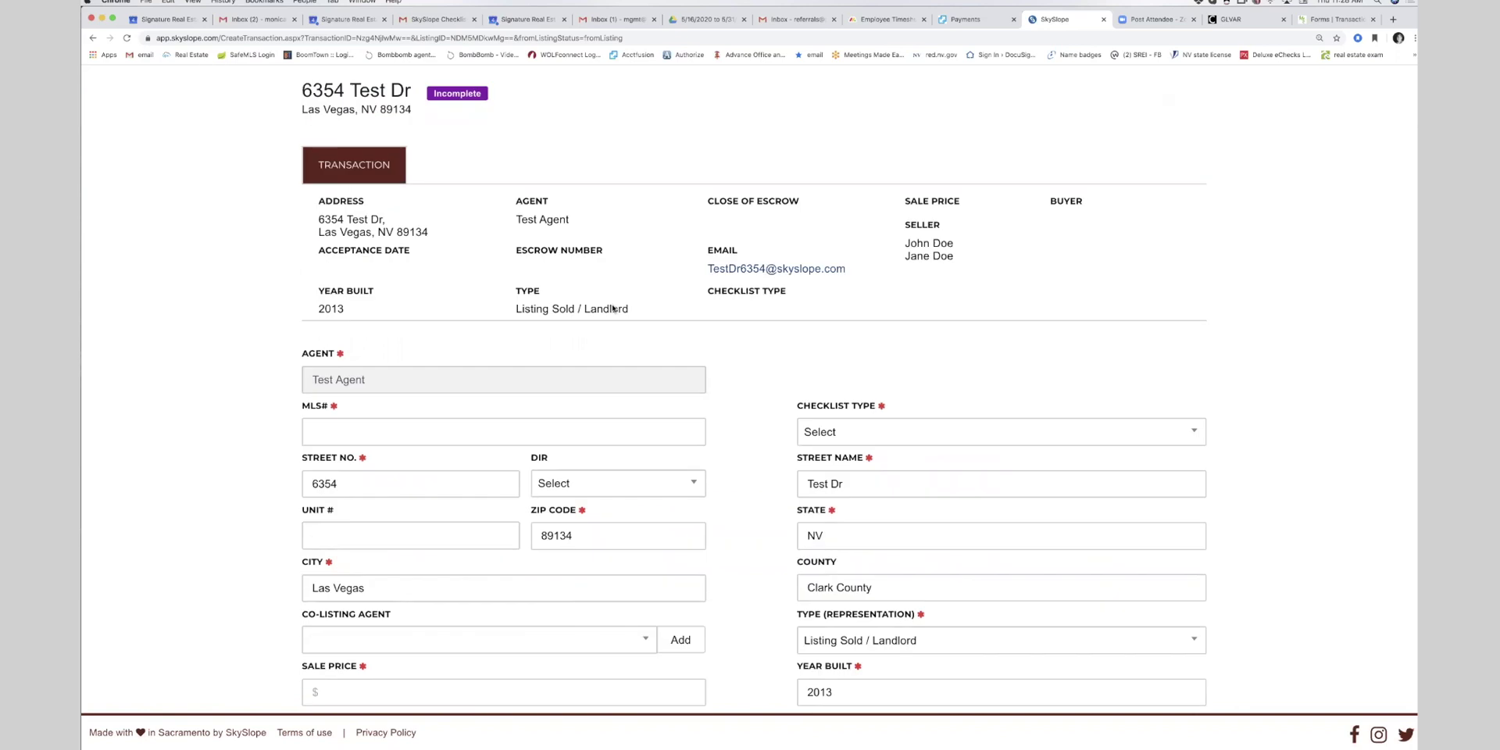
left_click(386, 353)
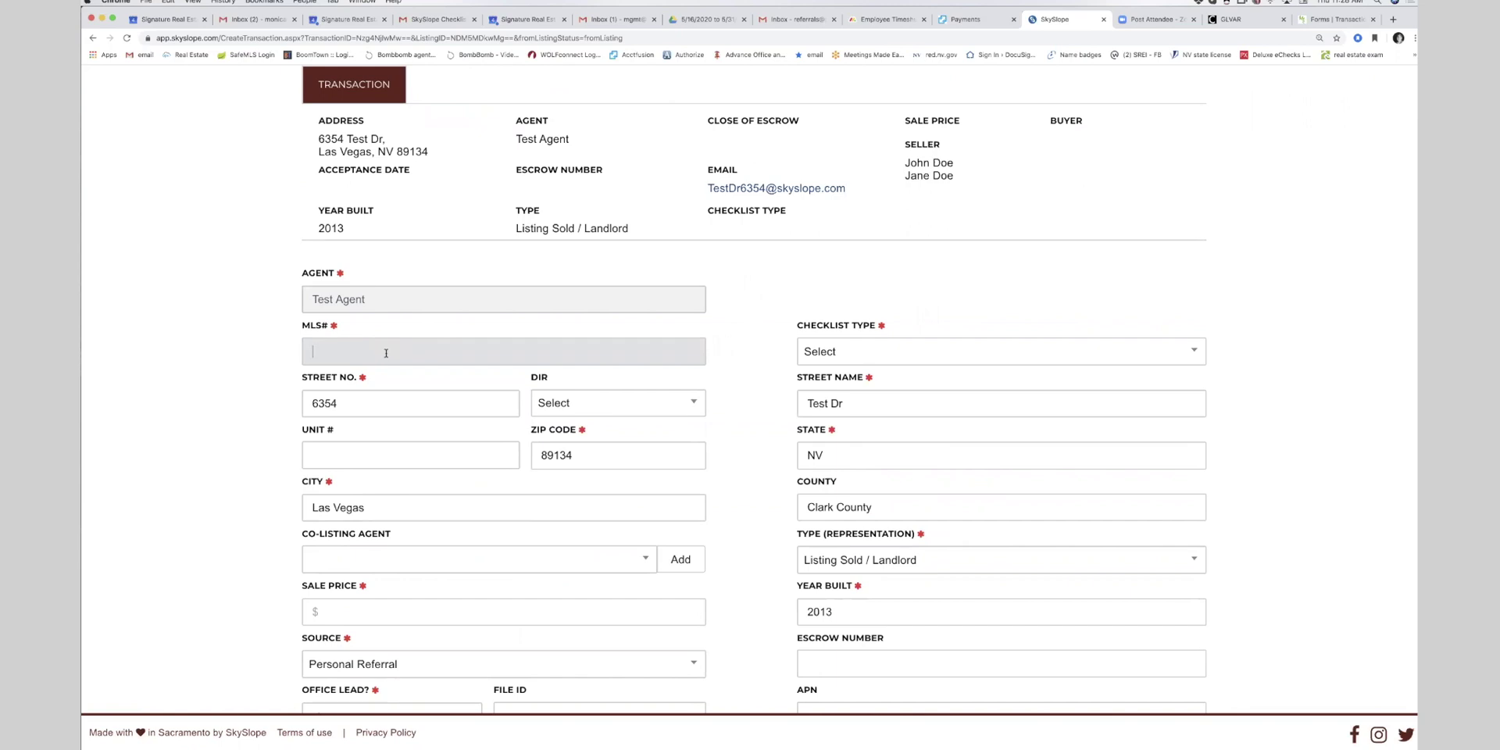
type("none")
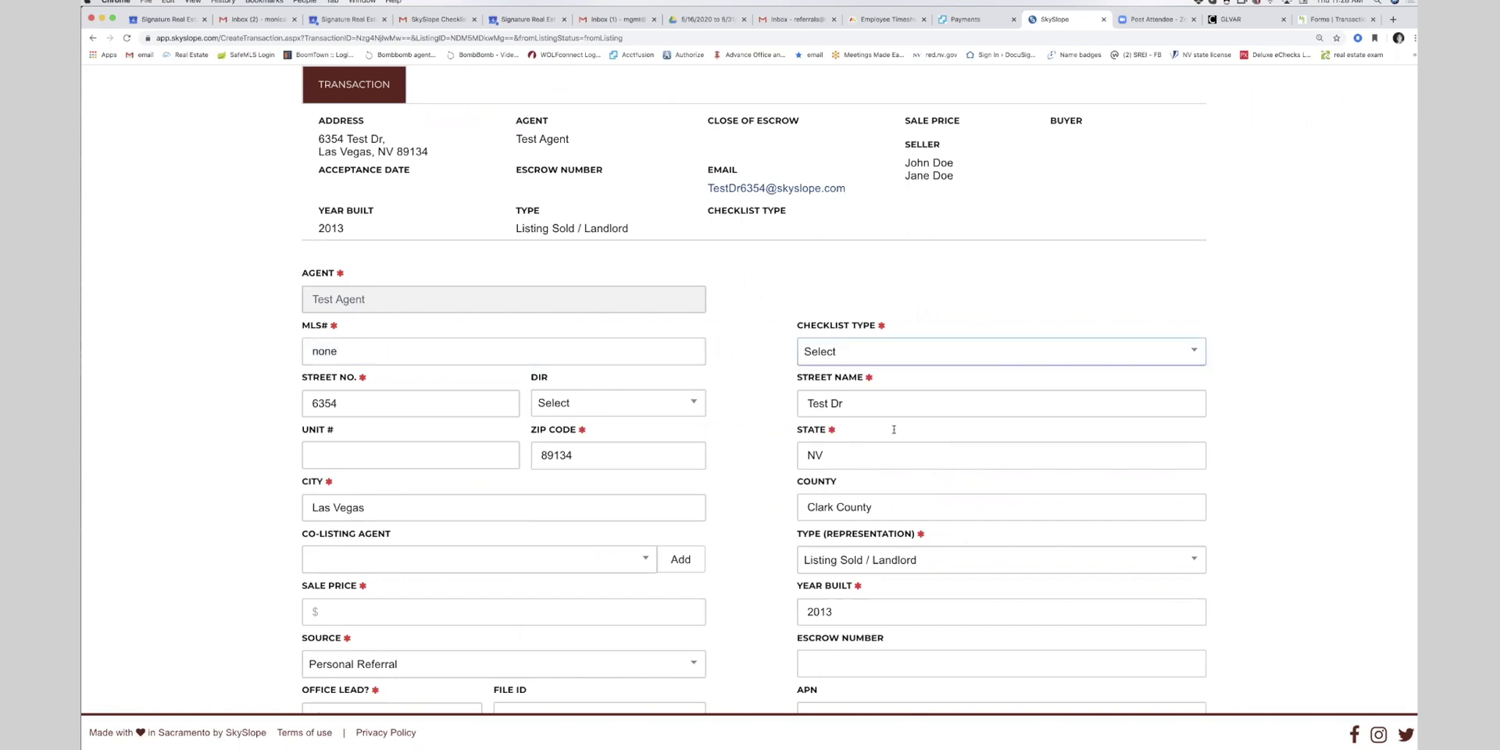
scroll(638, 400, "up", 3)
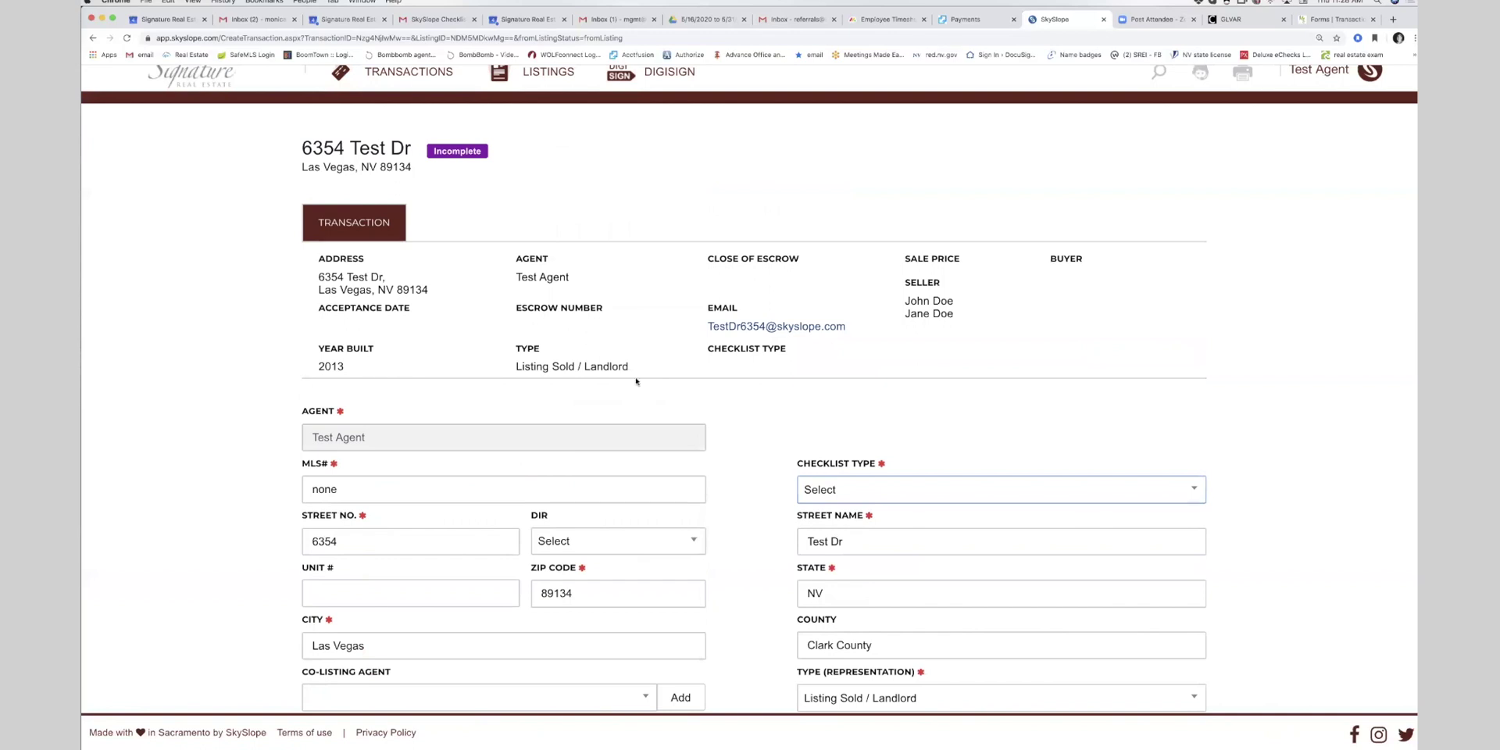
scroll(682, 448, "down", 3)
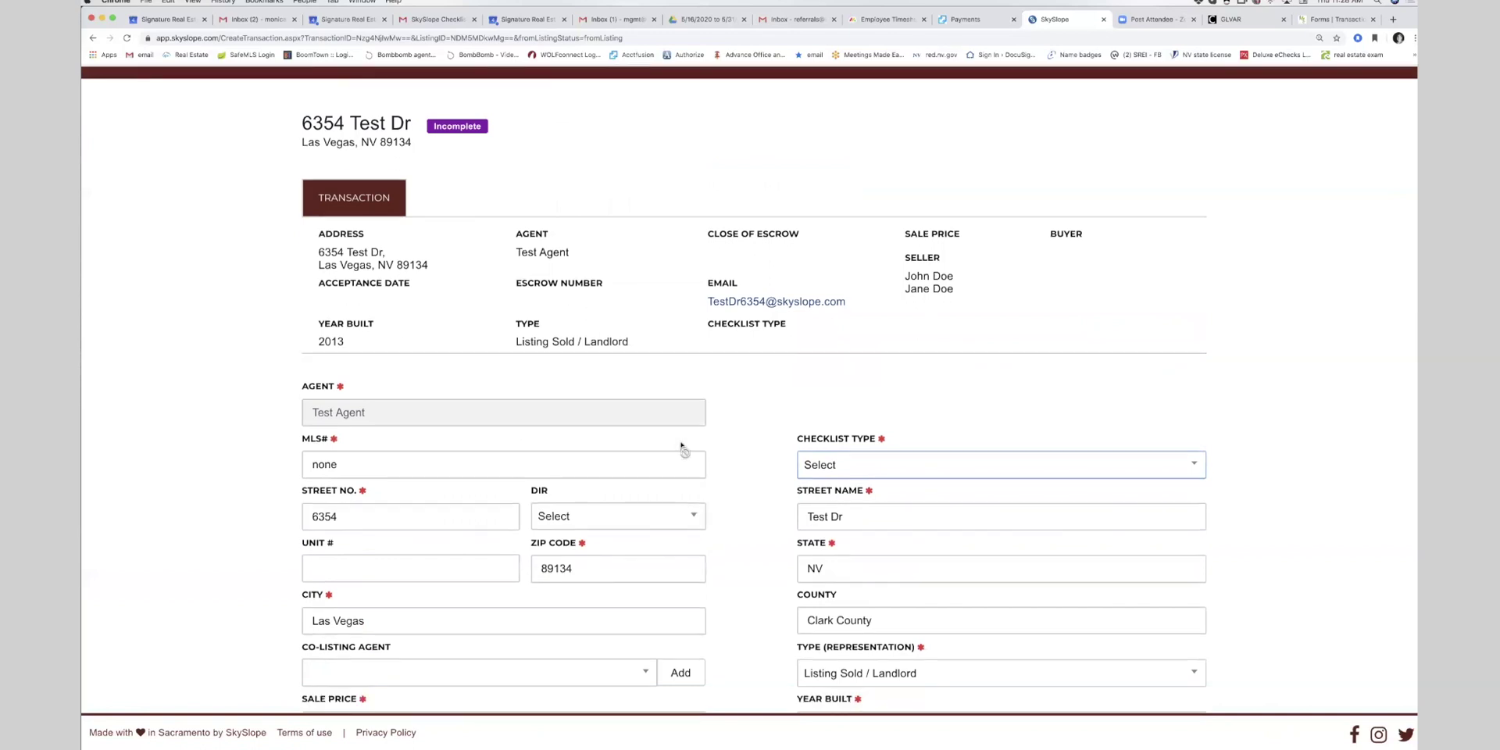
left_click(903, 355)
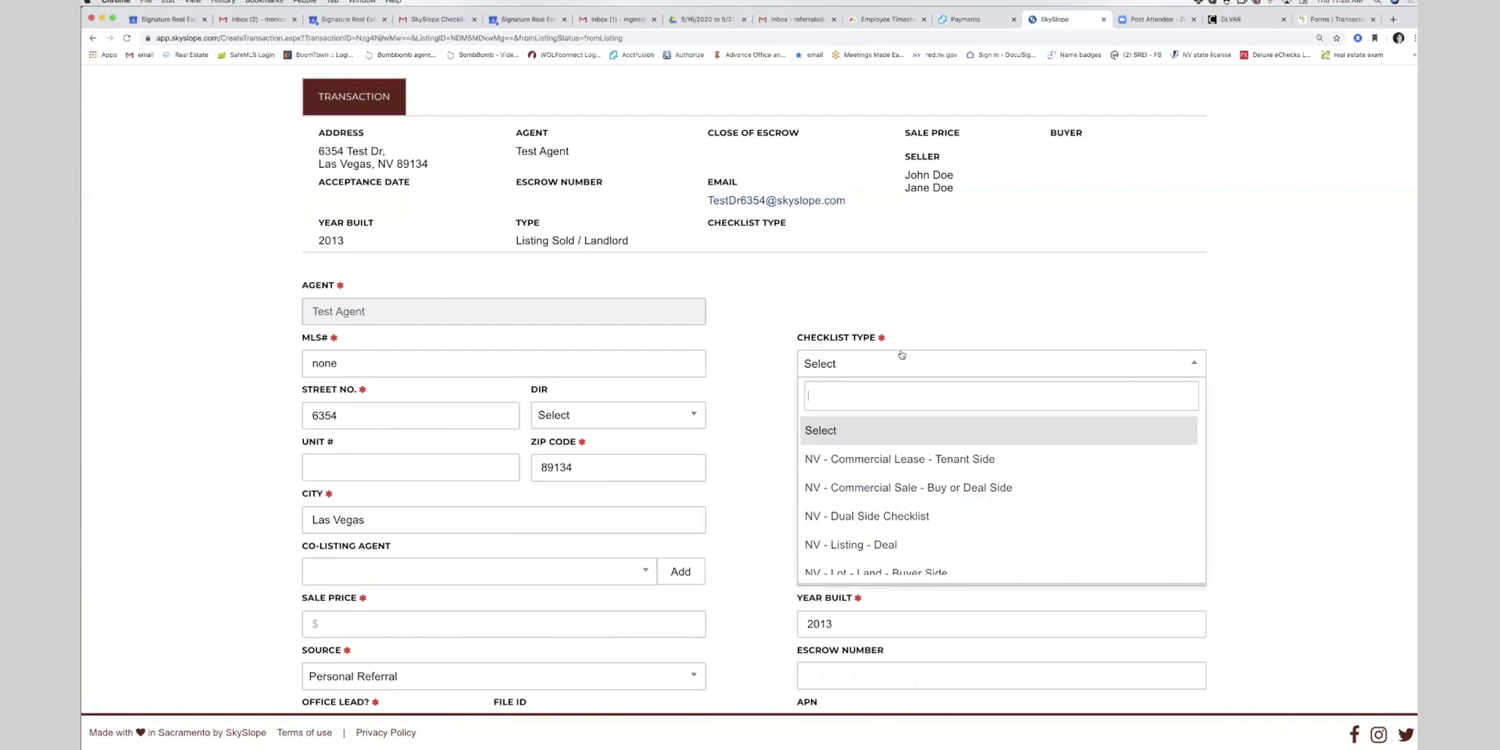
scroll(909, 442, "down", 4)
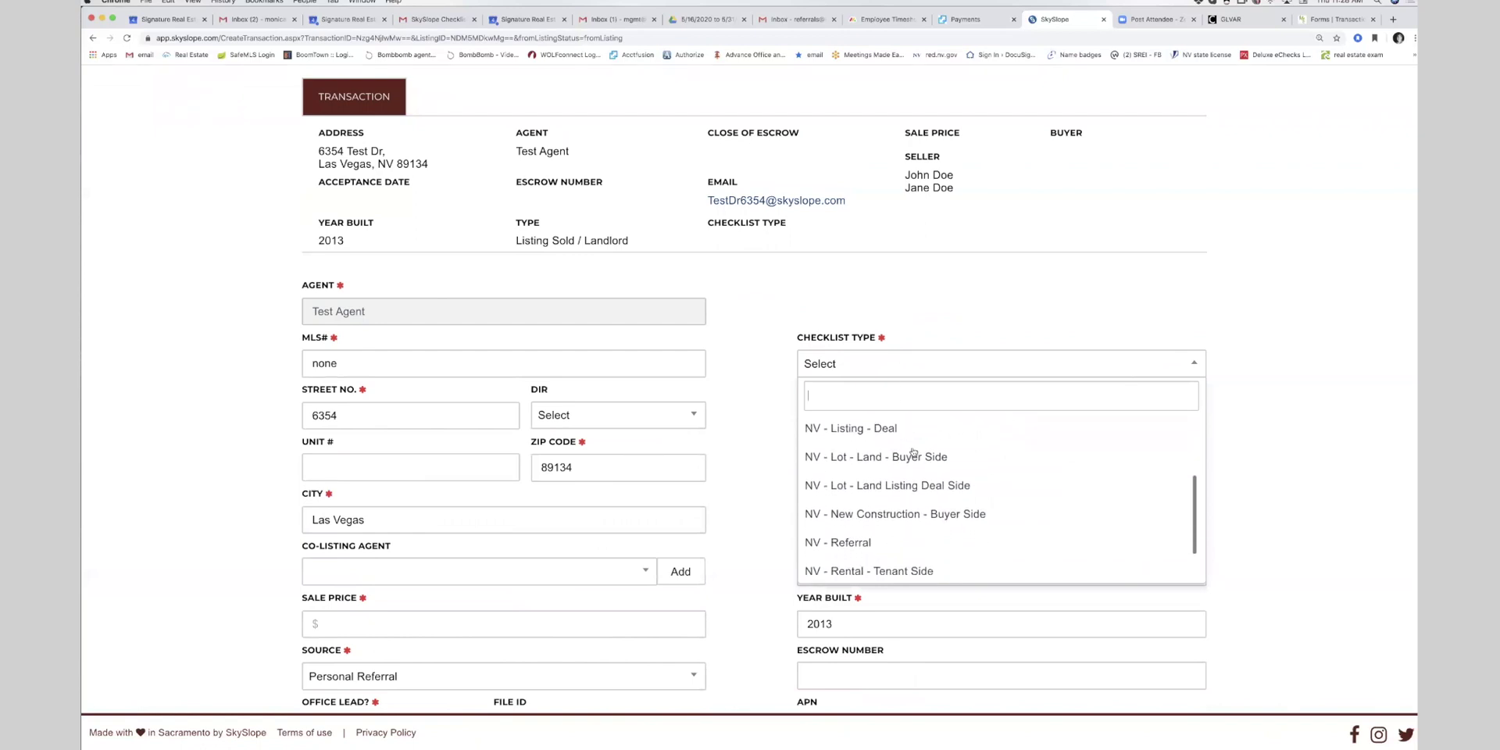
scroll(911, 447, "down", 2)
left_click(909, 443)
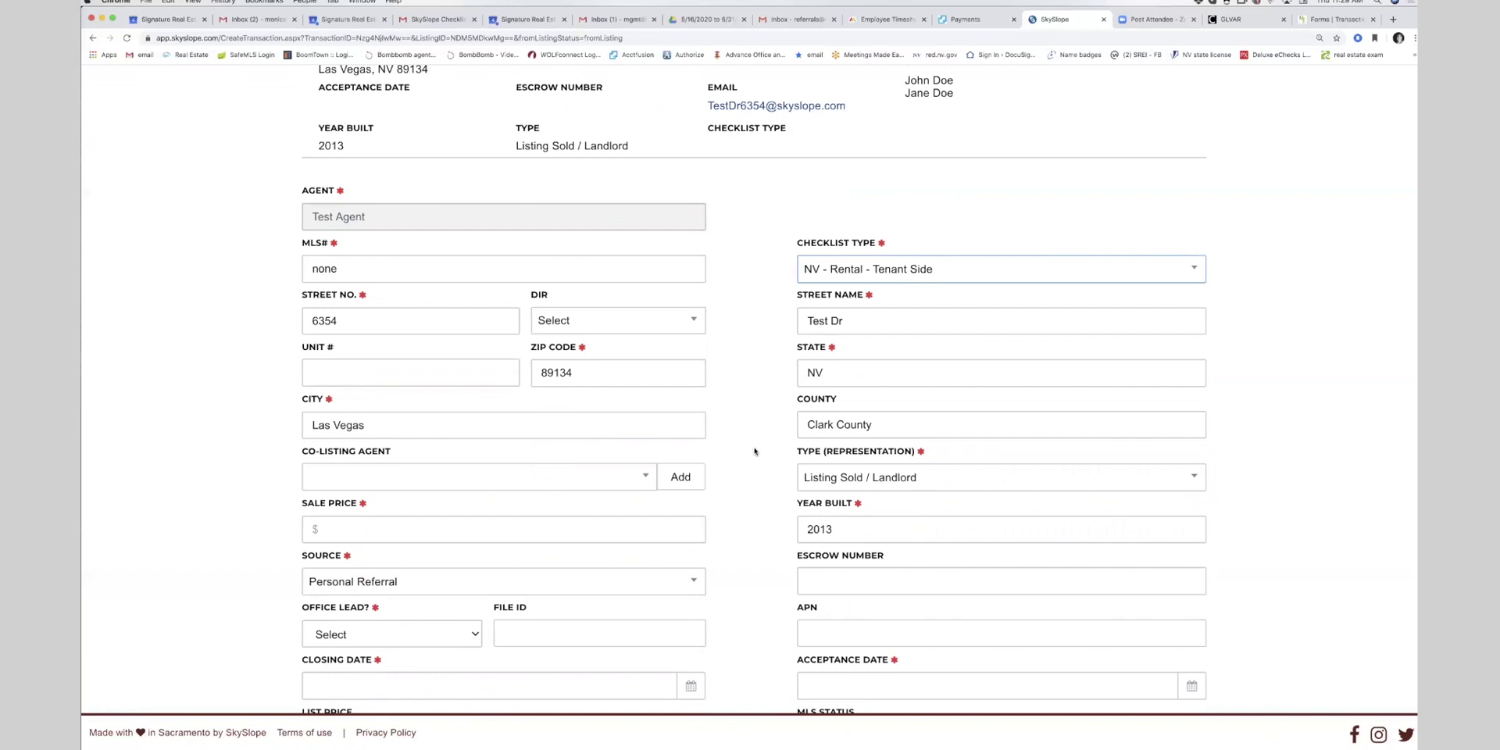
- Enter a sale price of 2000 and set Office Lead to No
scroll(754, 469, "down", 2)
left_click(374, 444)
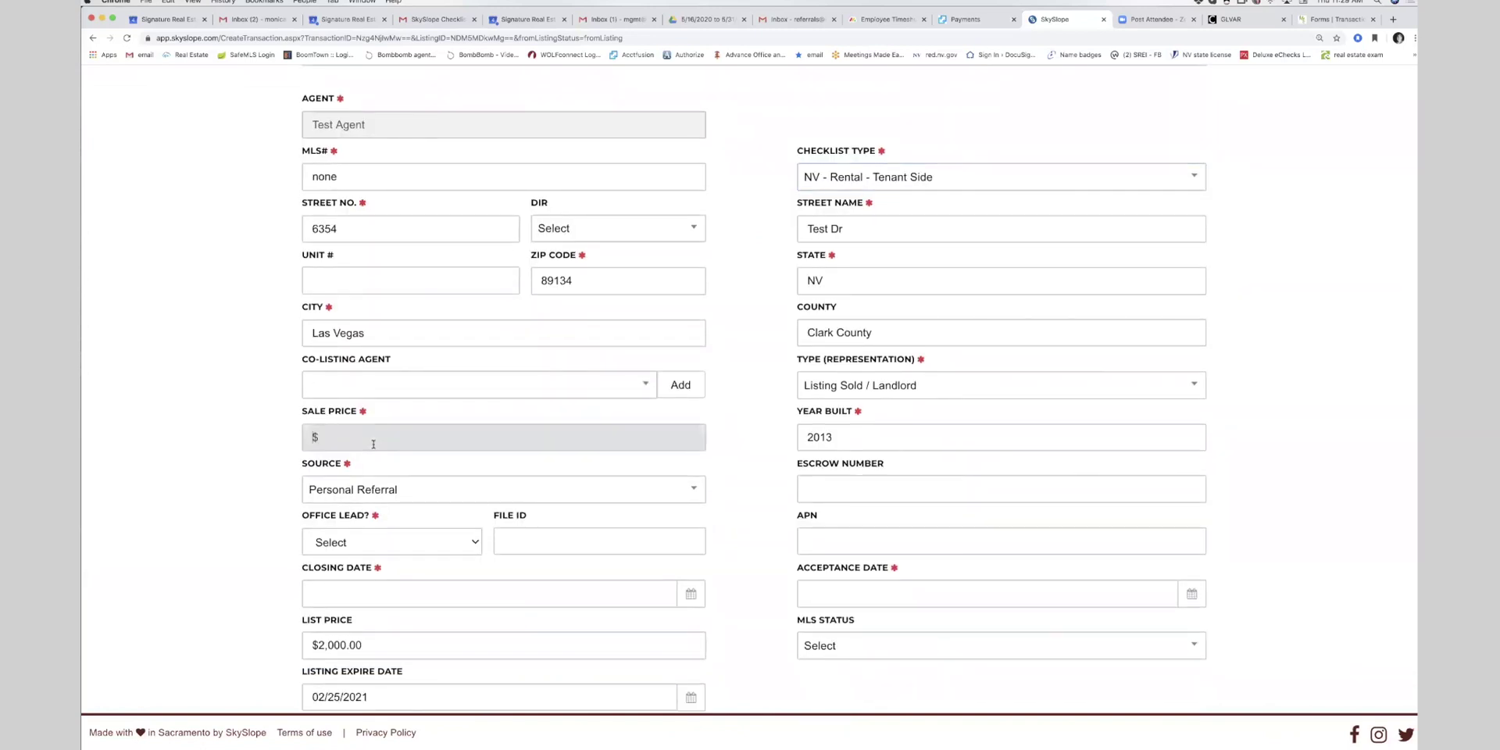
type("2000")
key("Tab")
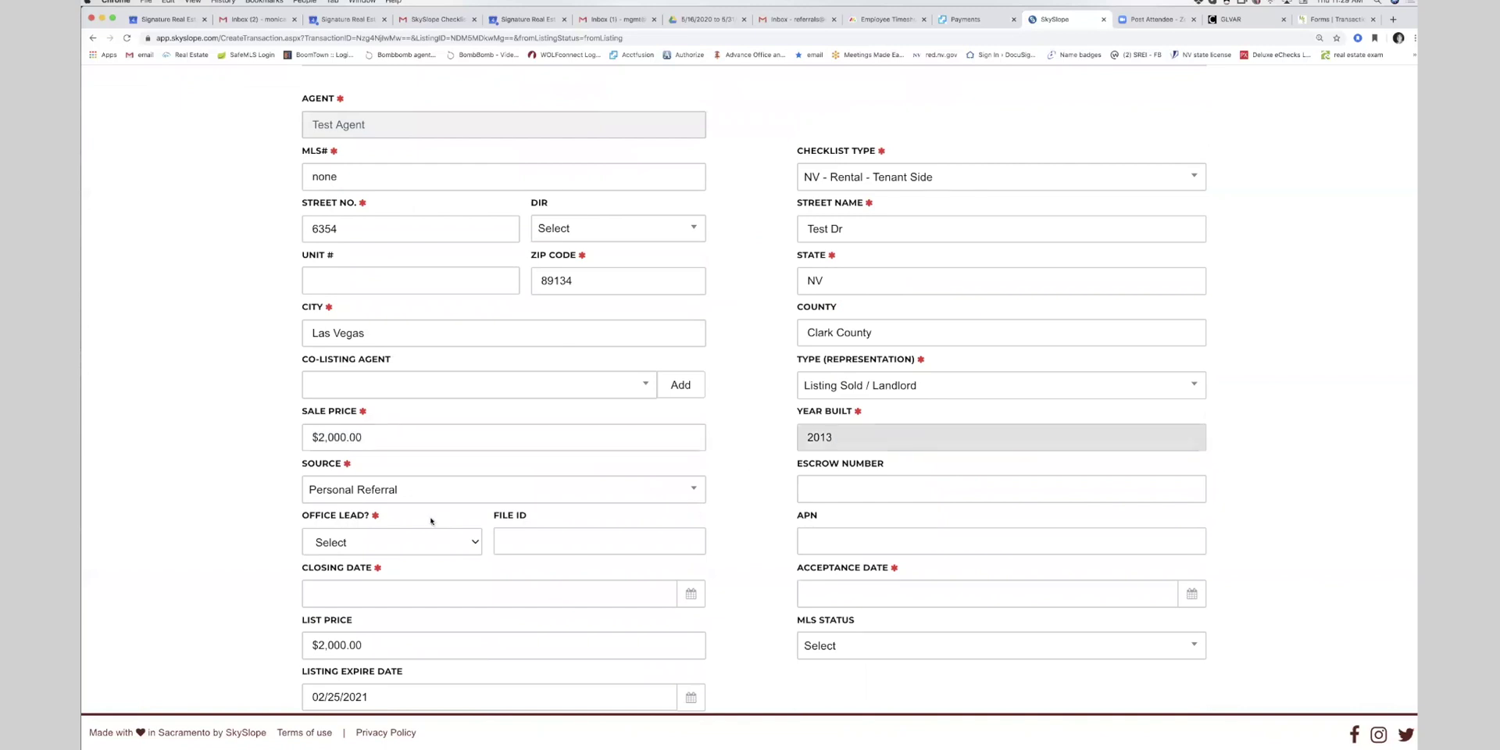
left_click(383, 547)
left_click(384, 557)
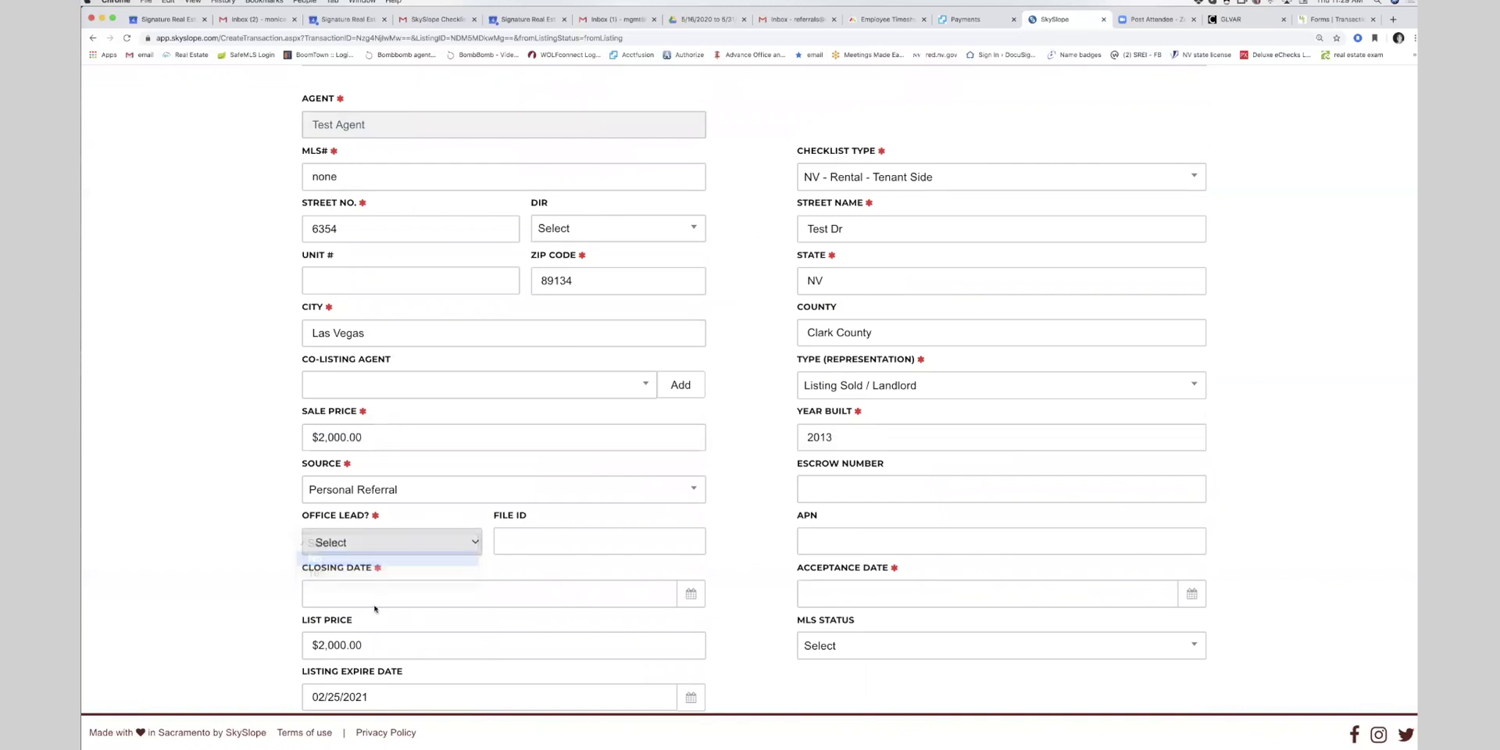
- Set closing date 06/15/2020 and acceptance date 06/04/2020, then save and continue
left_click(365, 592)
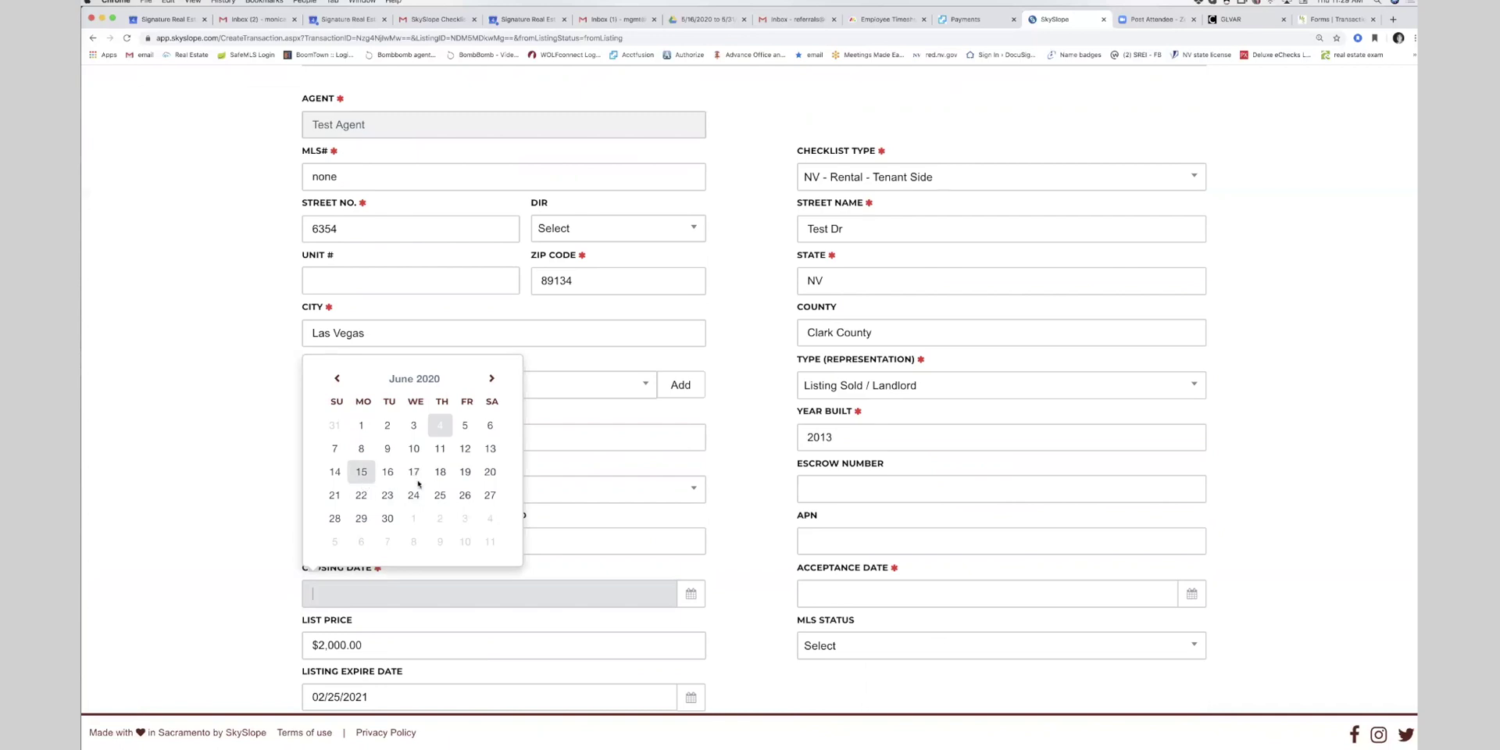
left_click(361, 472)
scroll(414, 636, "down", 1)
scroll(415, 635, "down", 2)
left_click(922, 509)
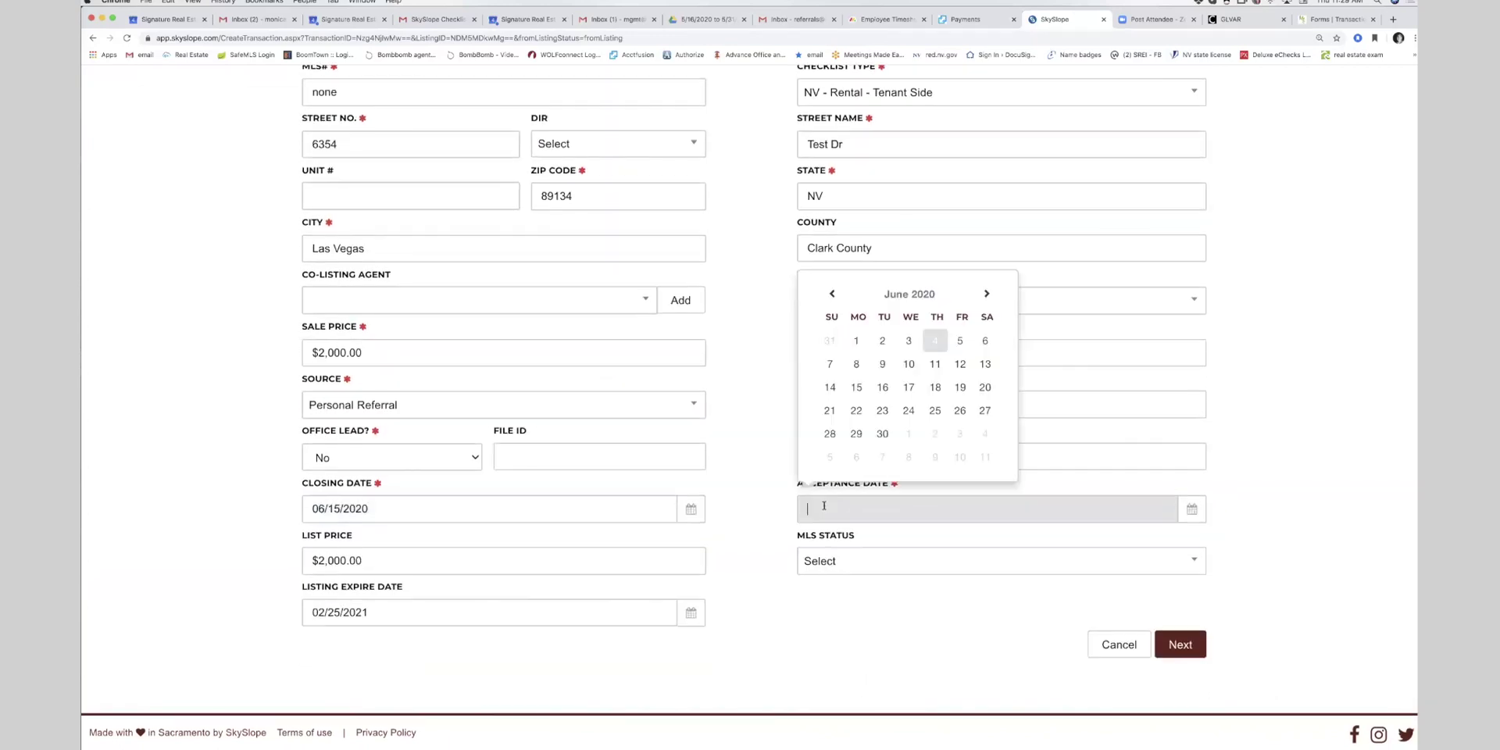
left_click(941, 338)
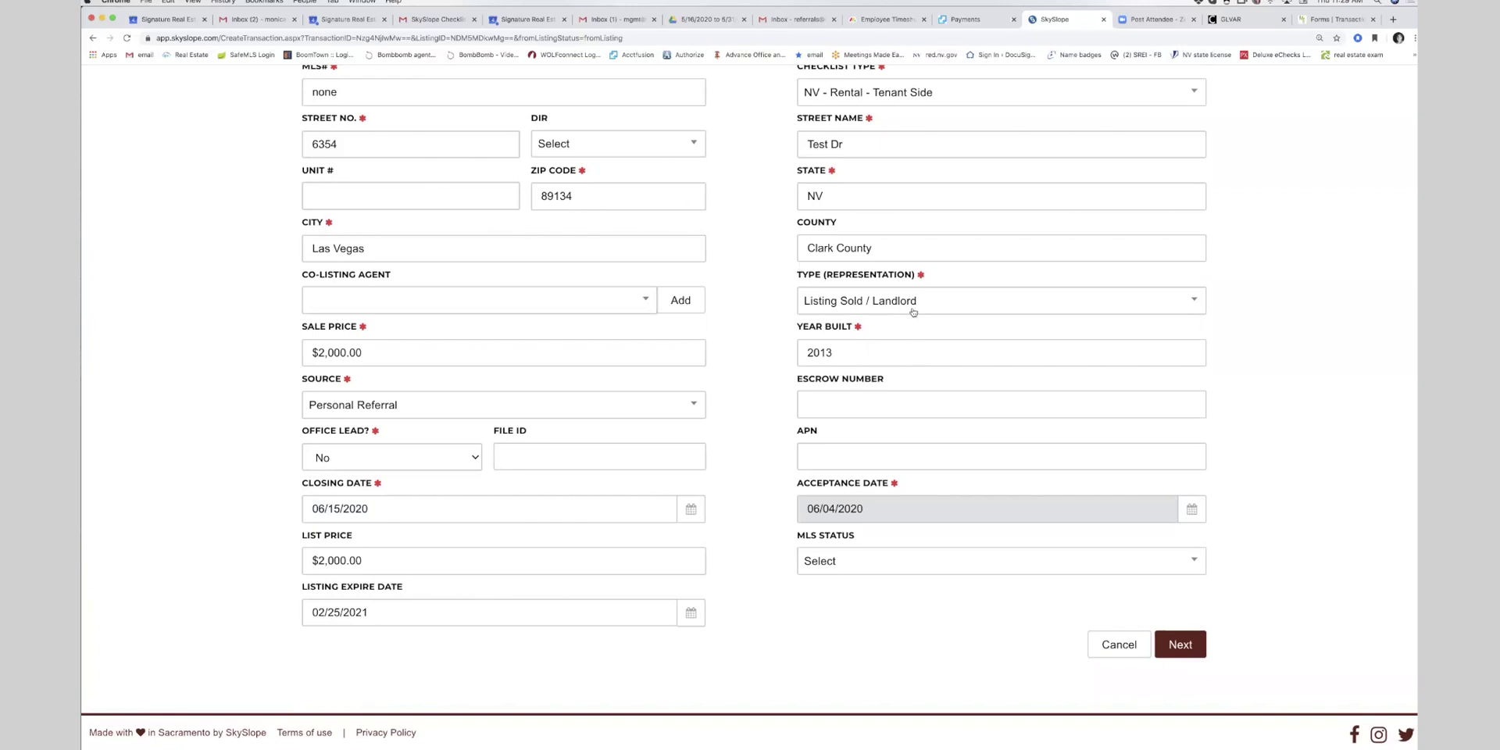
scroll(889, 316, "up", 3)
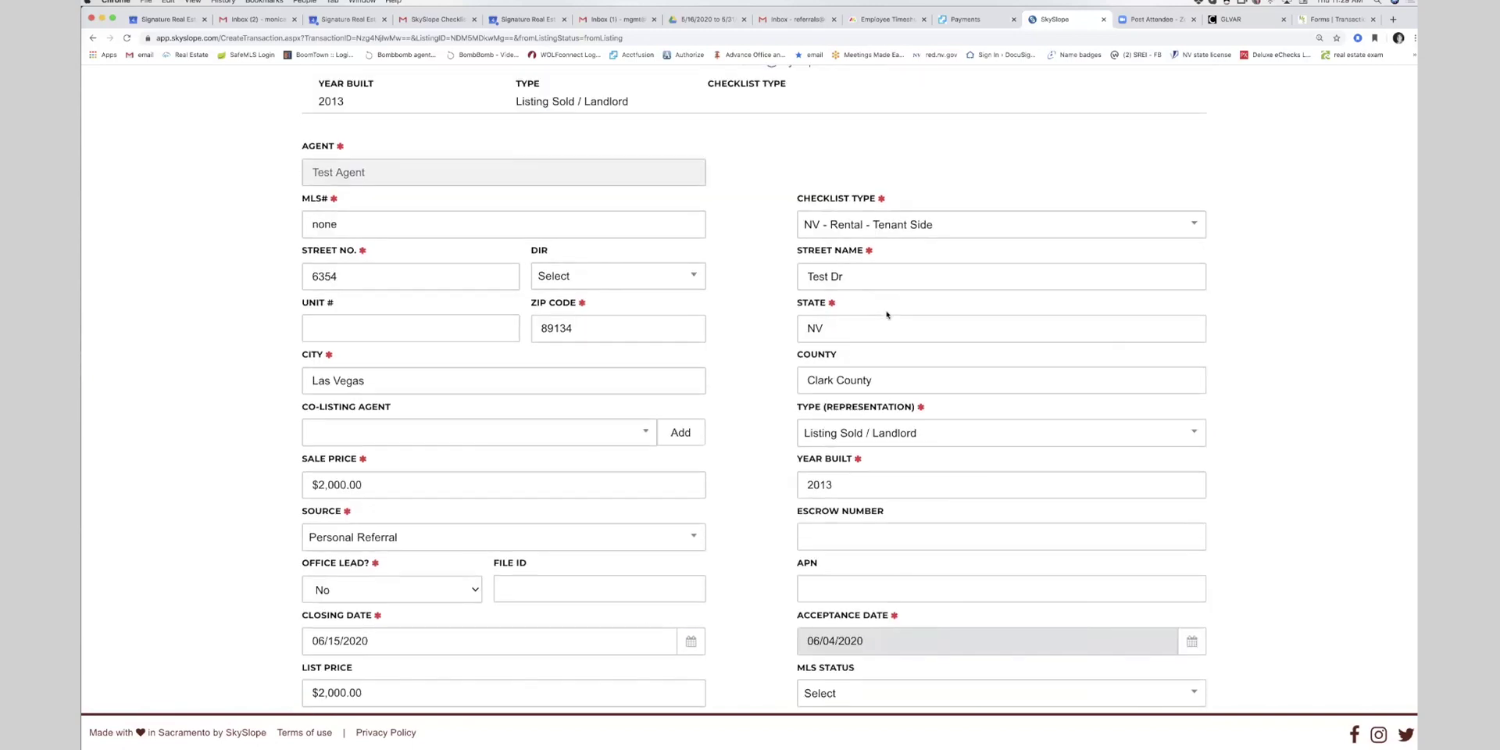
scroll(883, 326, "down", 3)
left_click(1187, 643)
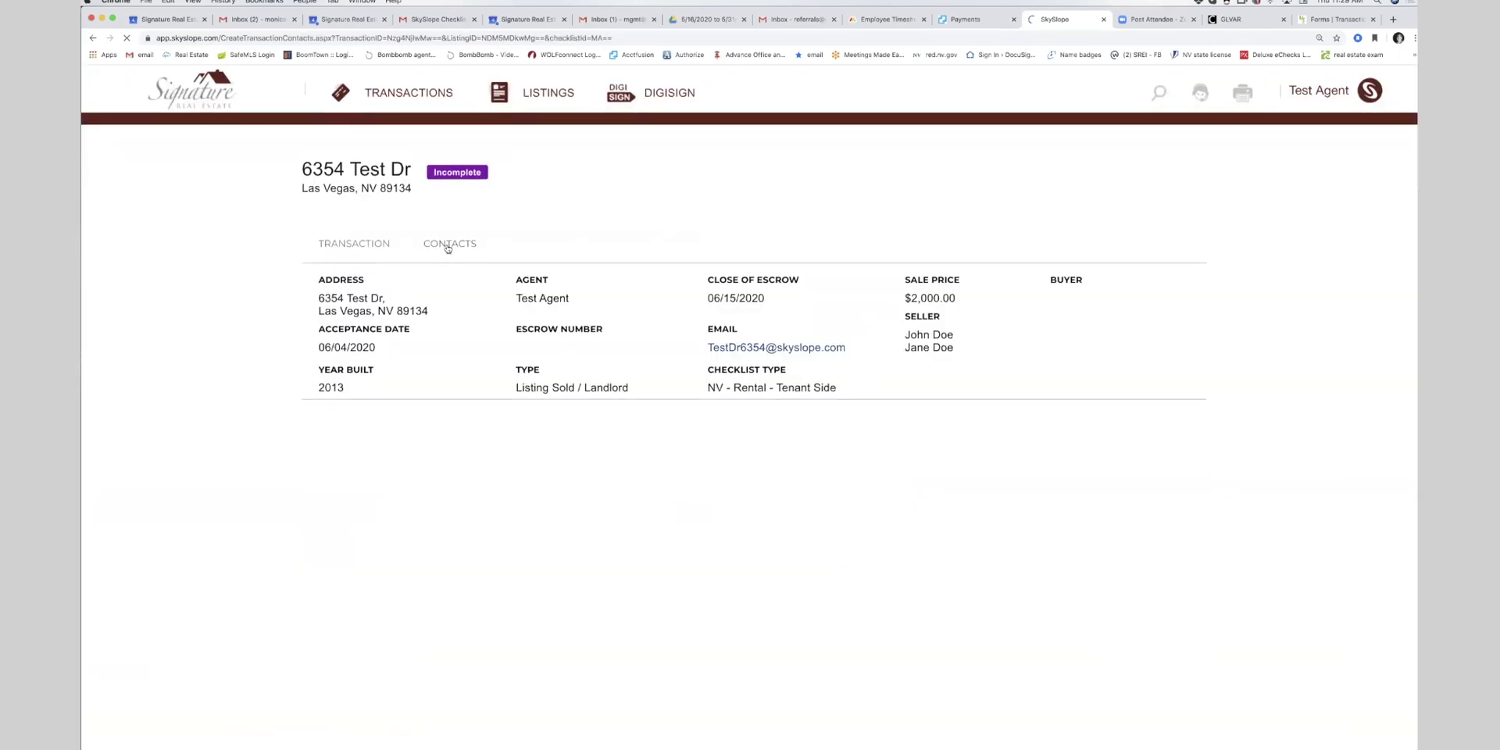
- Save the purchaser/tenant contact with the buyer's first and last name
scroll(447, 247, "down", 3)
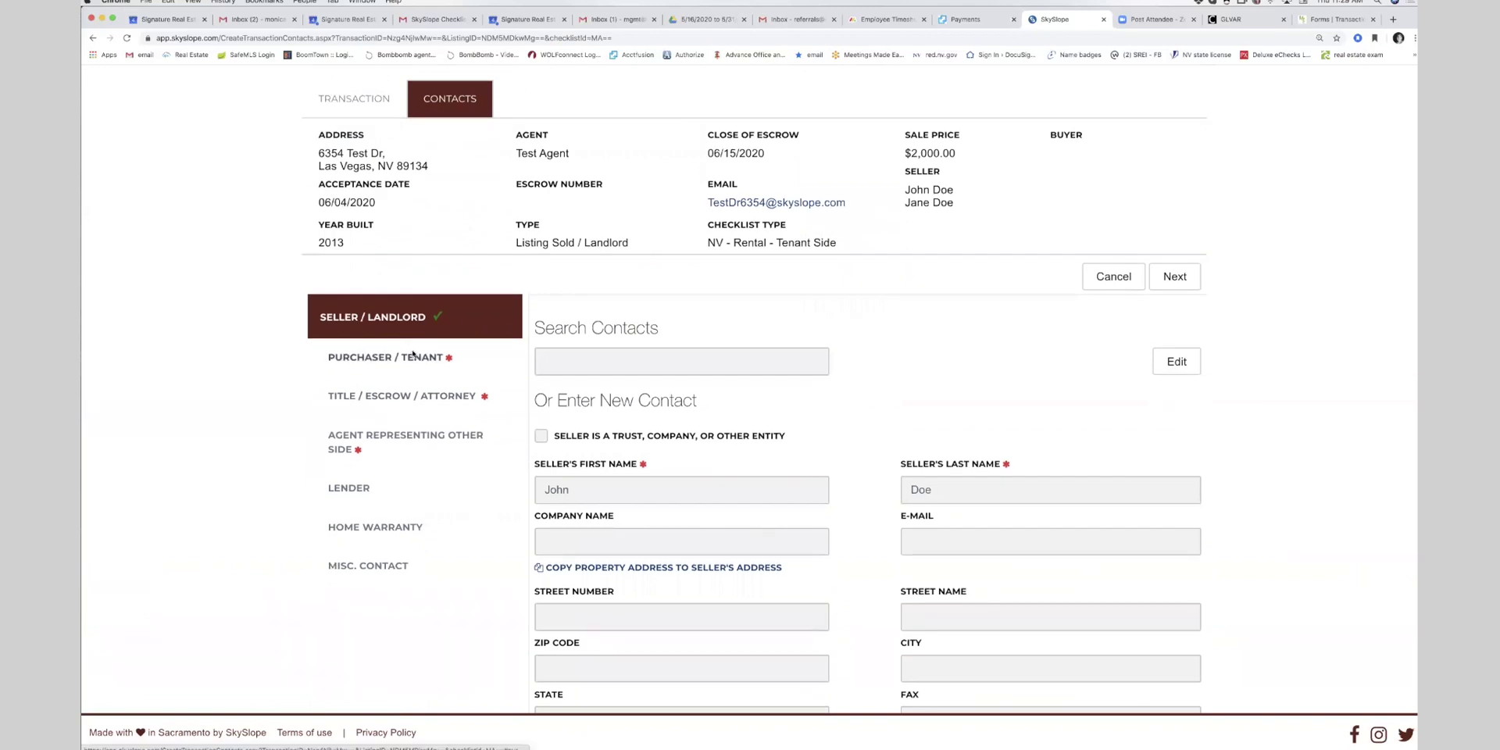
left_click(415, 352)
left_click(581, 252)
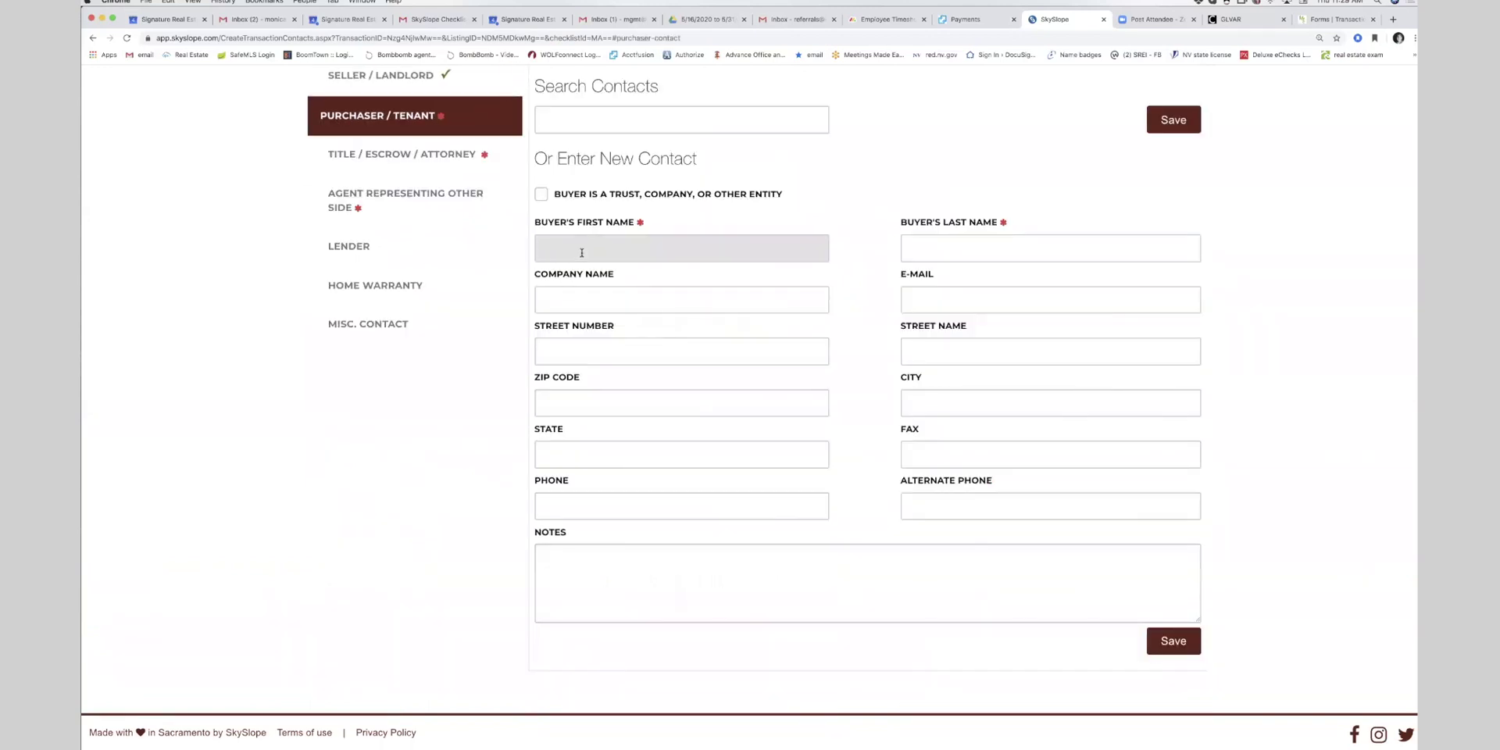
type("Jenn")
key("BackSpace")
key("BackSpace")
key("BackSpace")
key("Tab")
left_click(1195, 121)
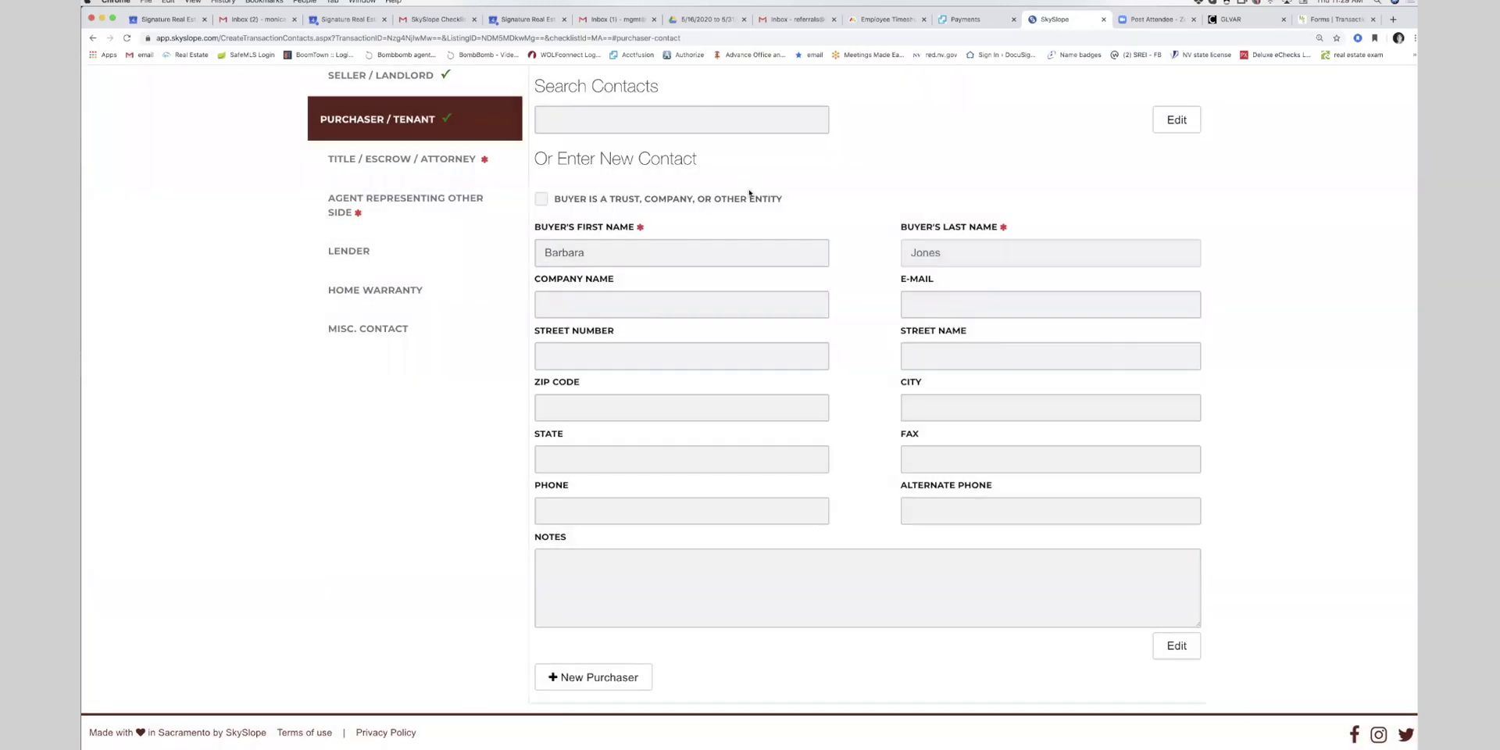
- Enter the escrow closing officer's placeholder first and last name and phone number
left_click(406, 155)
scroll(741, 371, "down", 10)
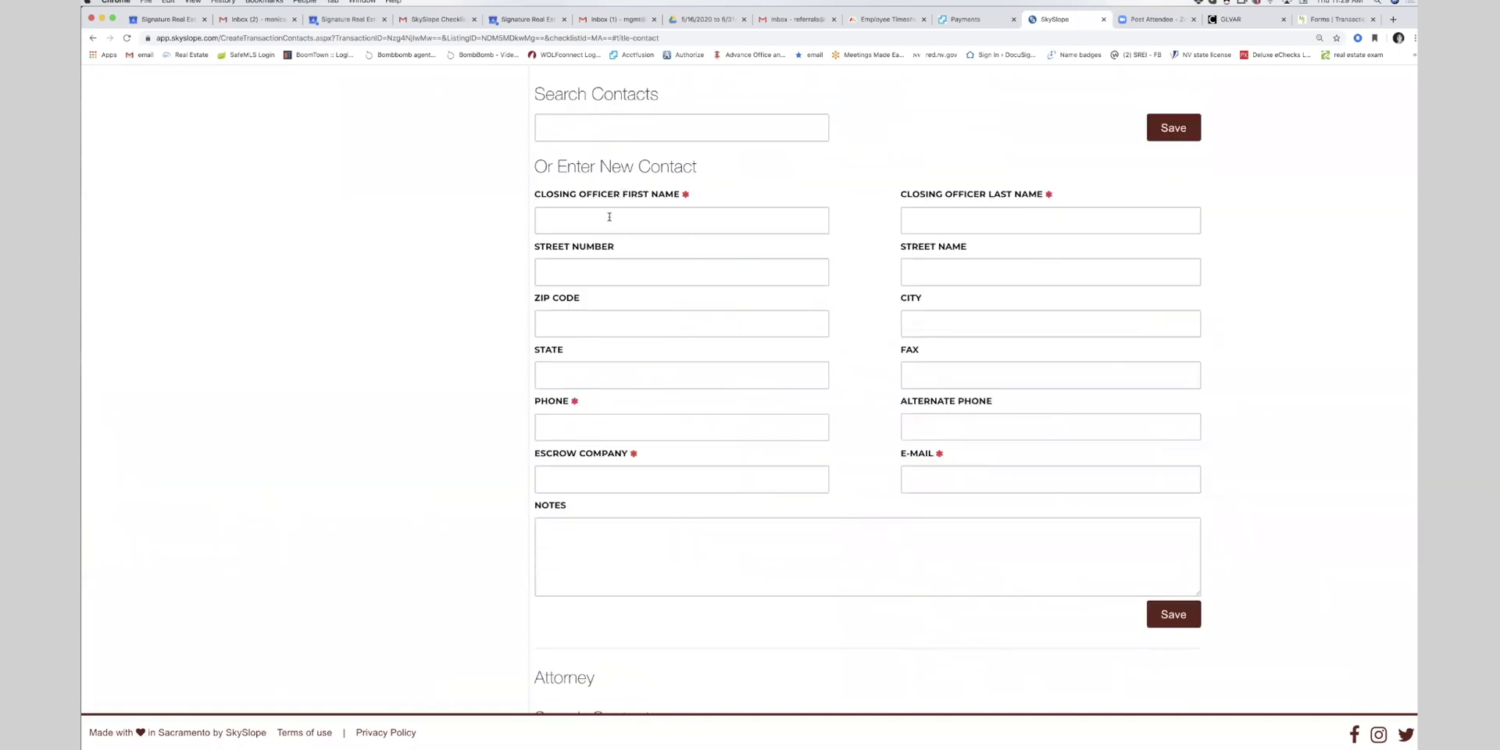
left_click(610, 215)
type("Rental")
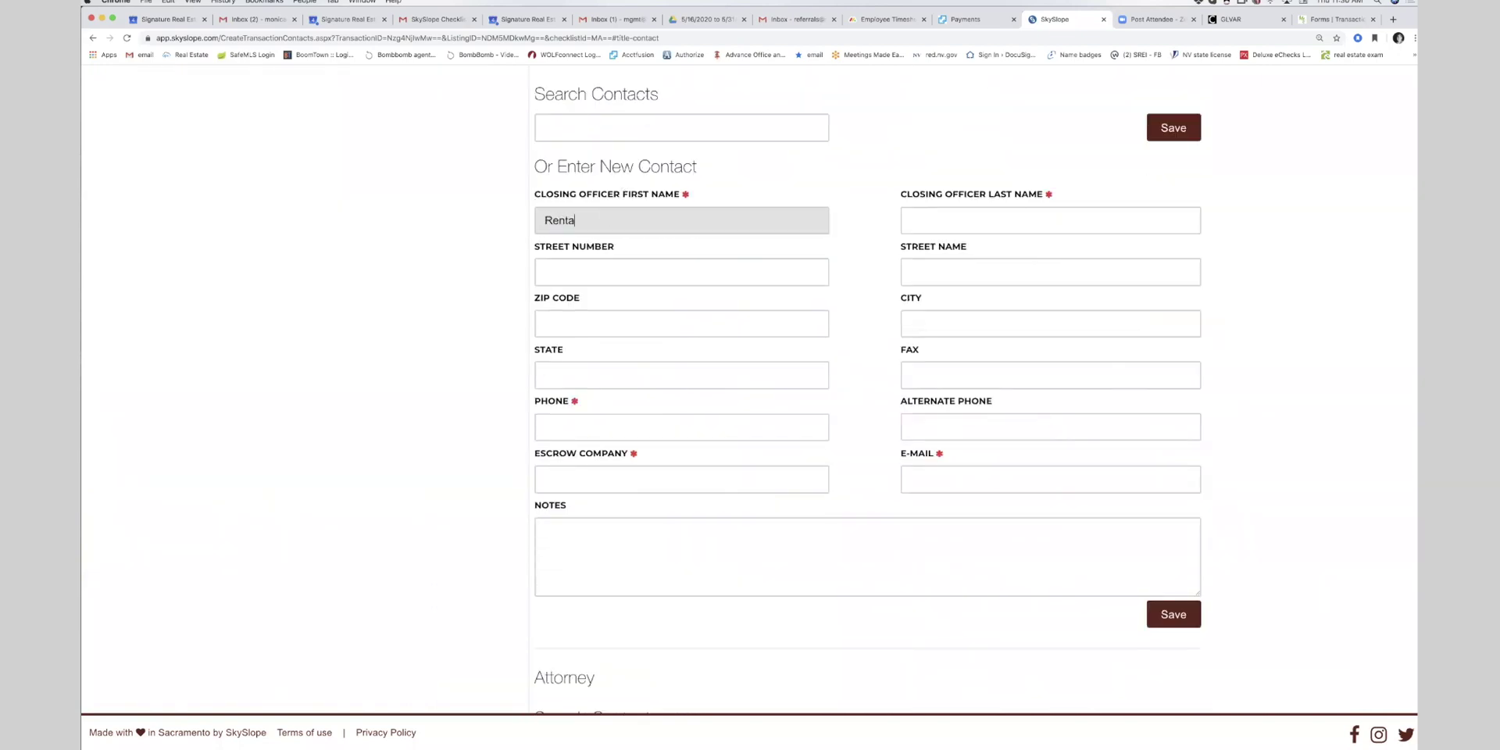
key("Tab")
type("Ra")
type("ntal")
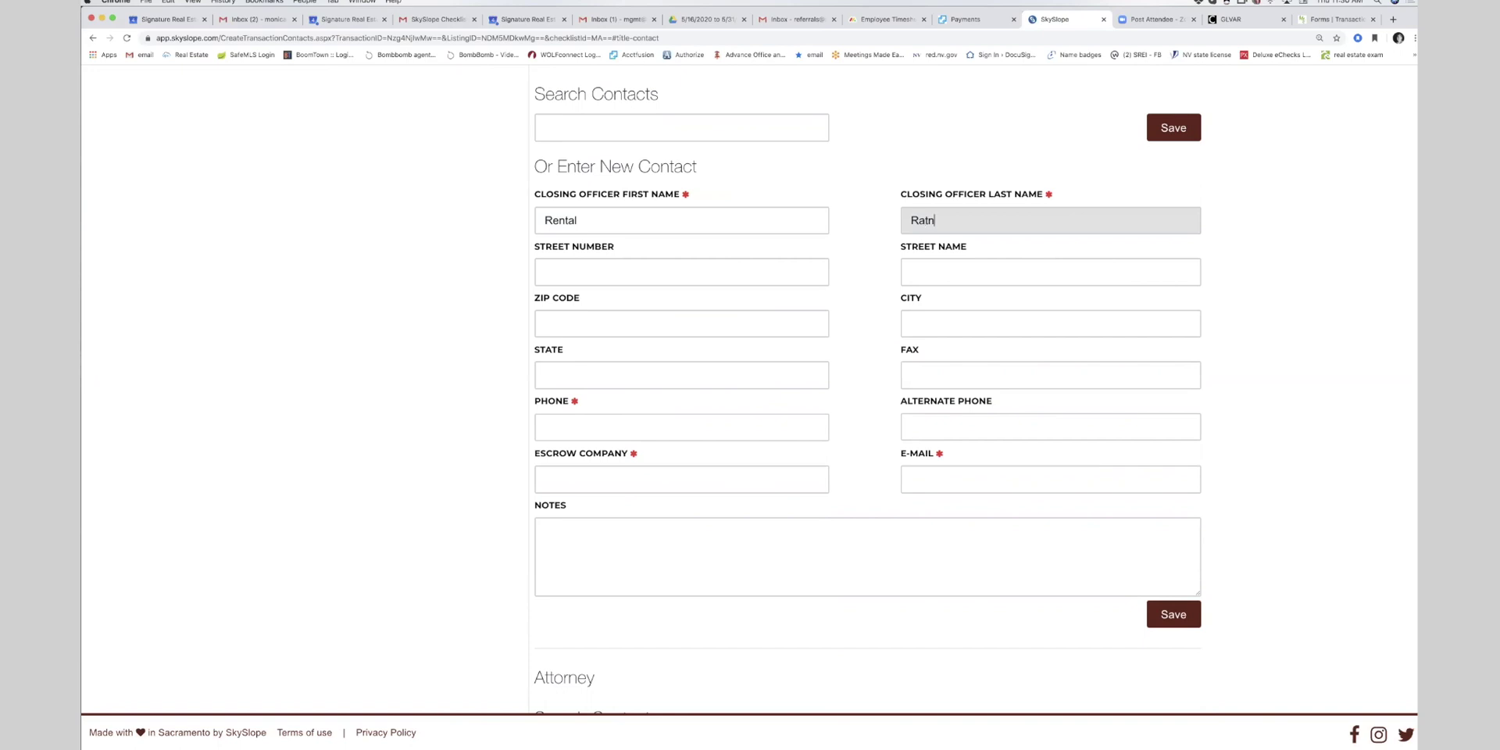
left_click(580, 423)
type("702-555-5555")
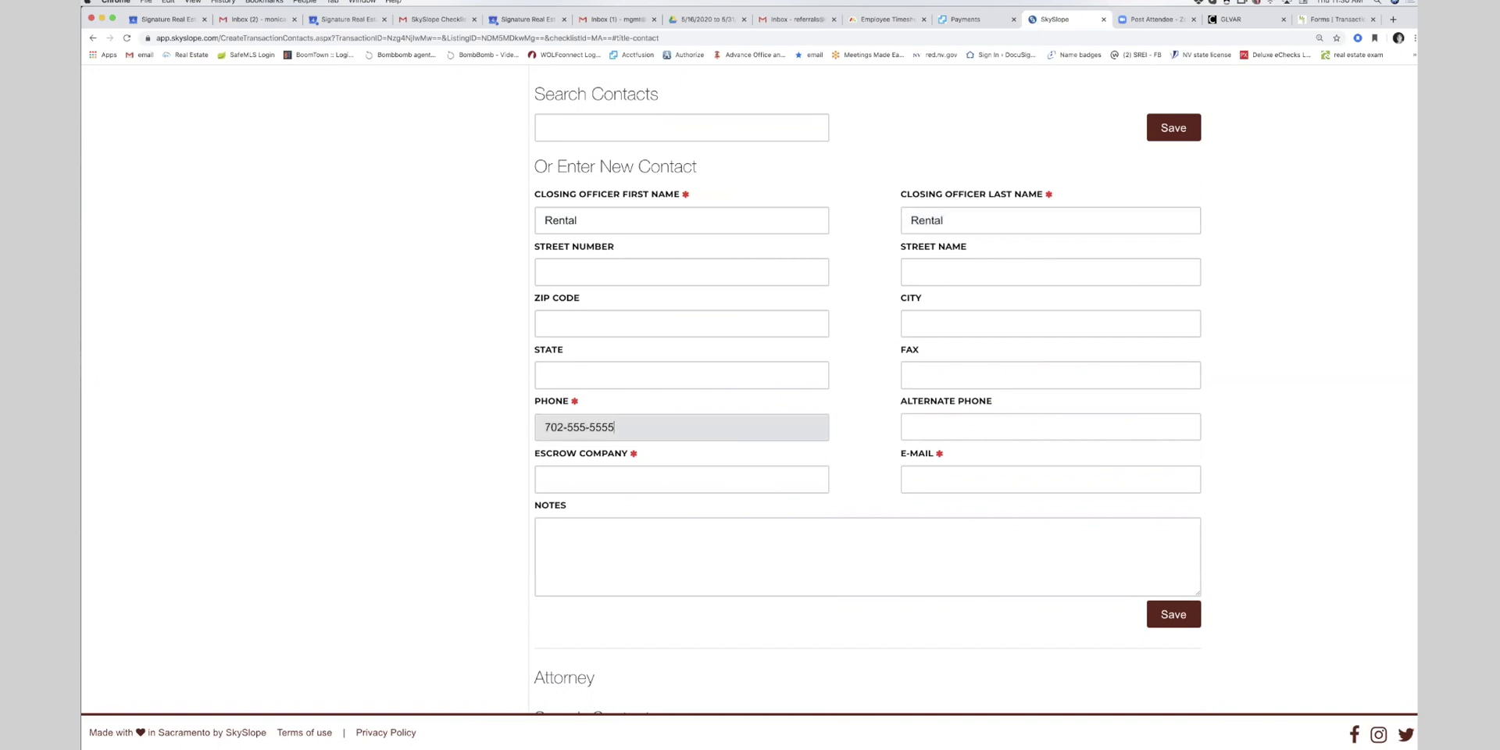
- Add escrow company Rental and the officer's e-mail address, then save the contact
left_click(565, 478)
type("REantal")
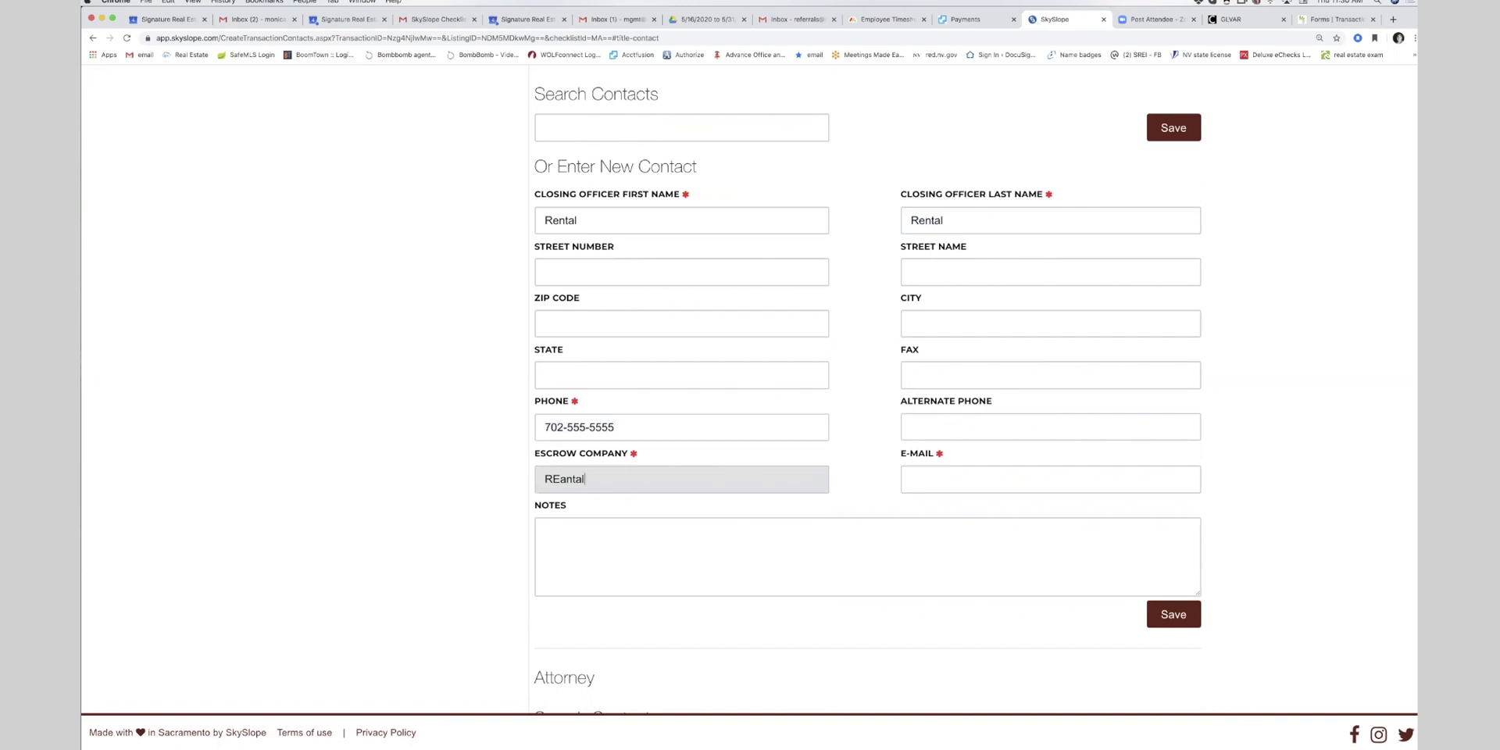
key("BackSpace")
key("BackSpace")
key("BackSpace")
type("ental")
left_click(1174, 622)
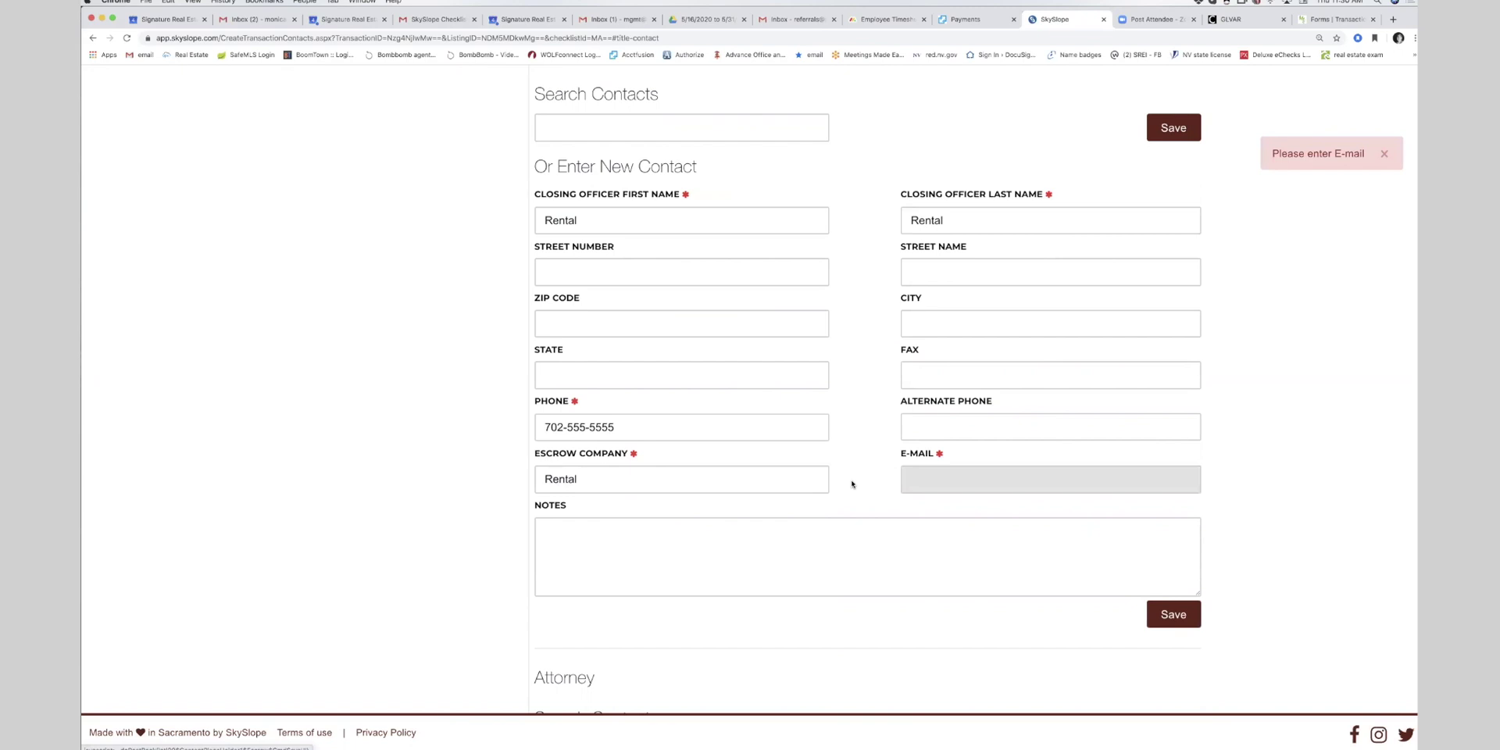
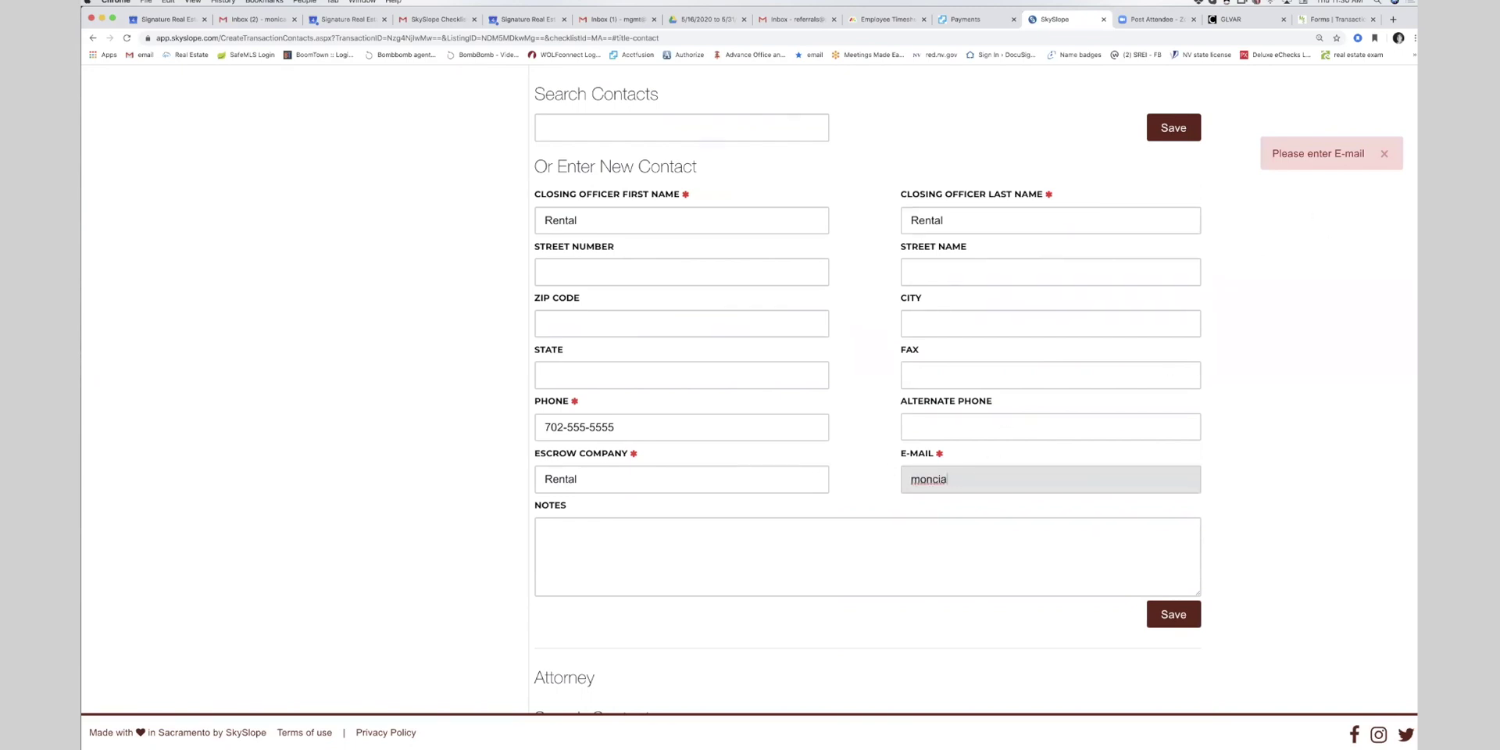
left_click(1186, 625)
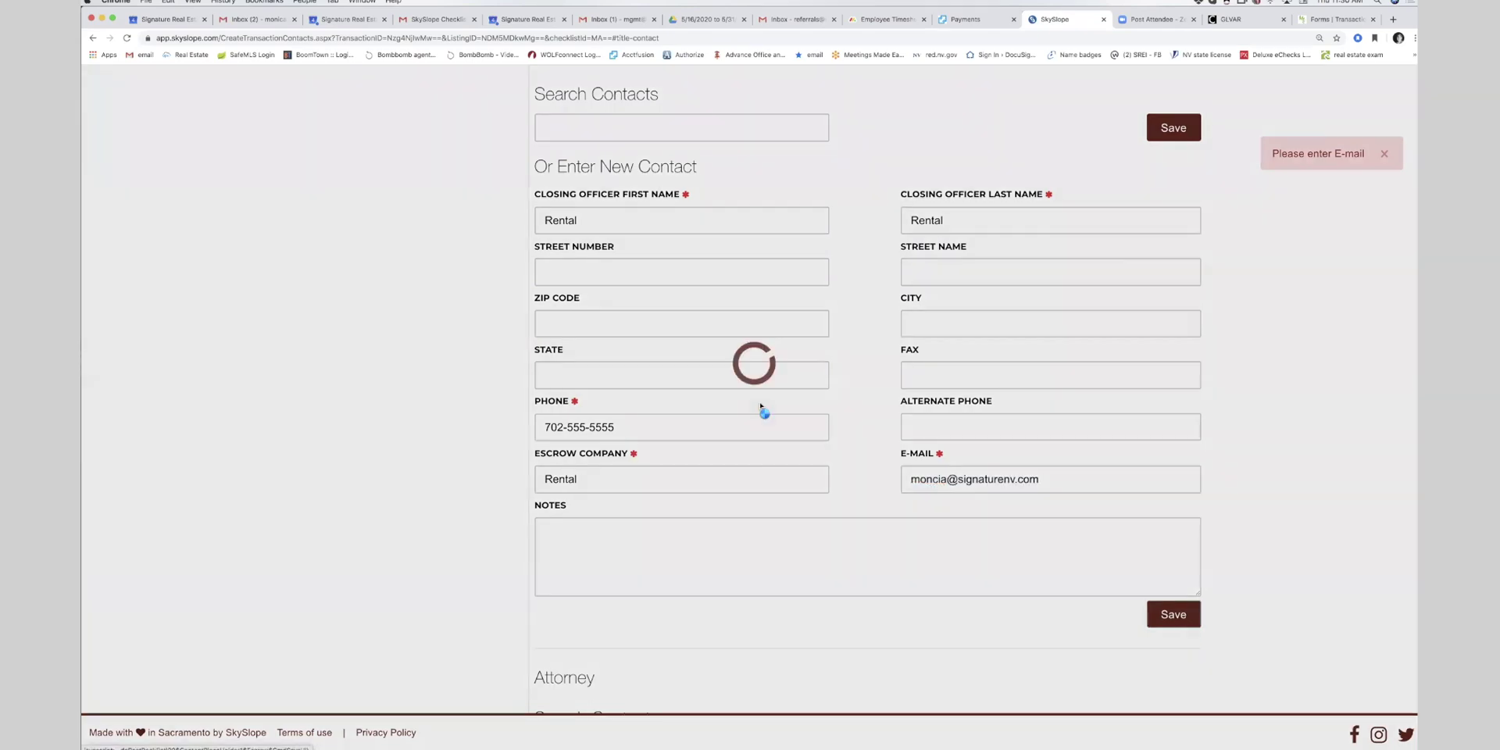
scroll(1162, 299, "up", 10)
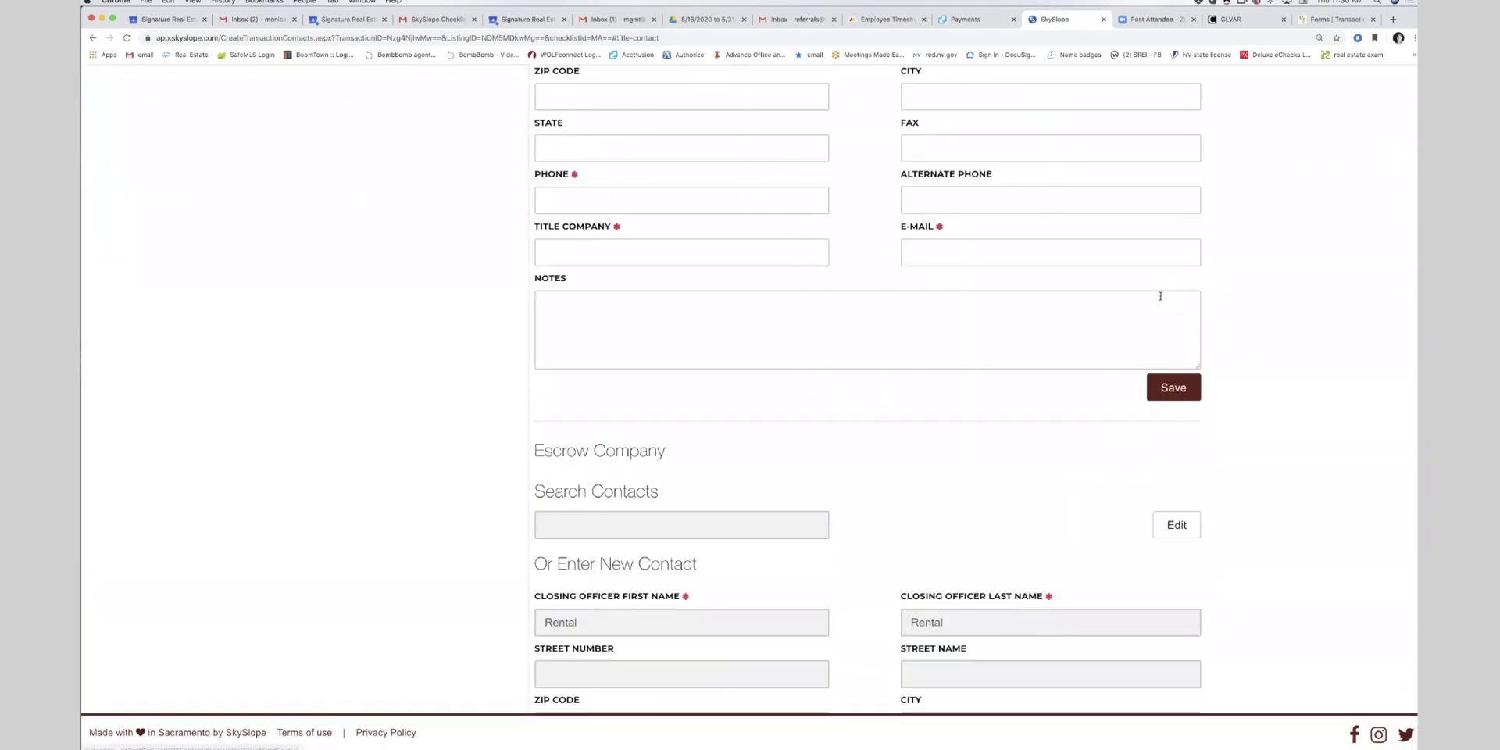
- Enter the other side's agent first and last name, correcting the typos
left_click(376, 462)
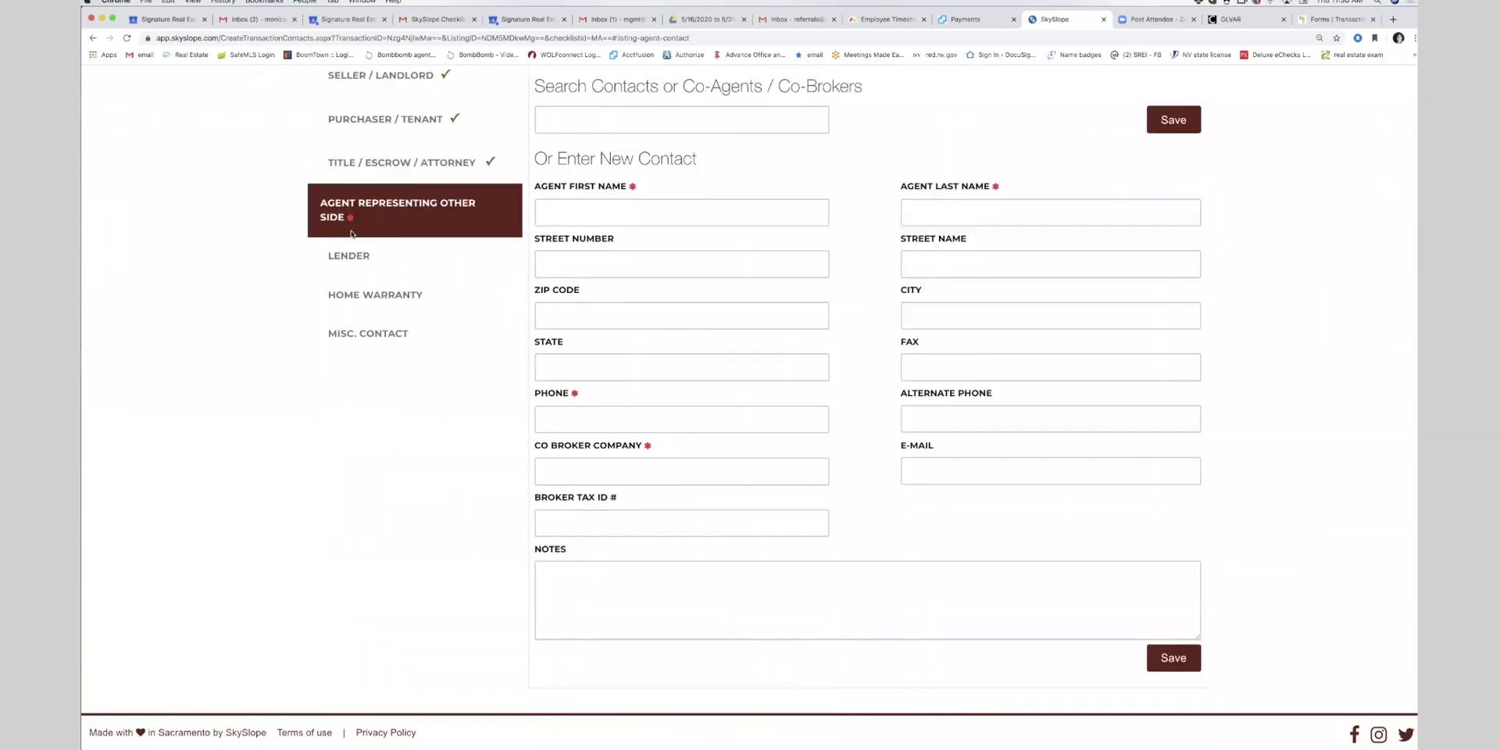
scroll(572, 262, "up", 1)
left_click(568, 243)
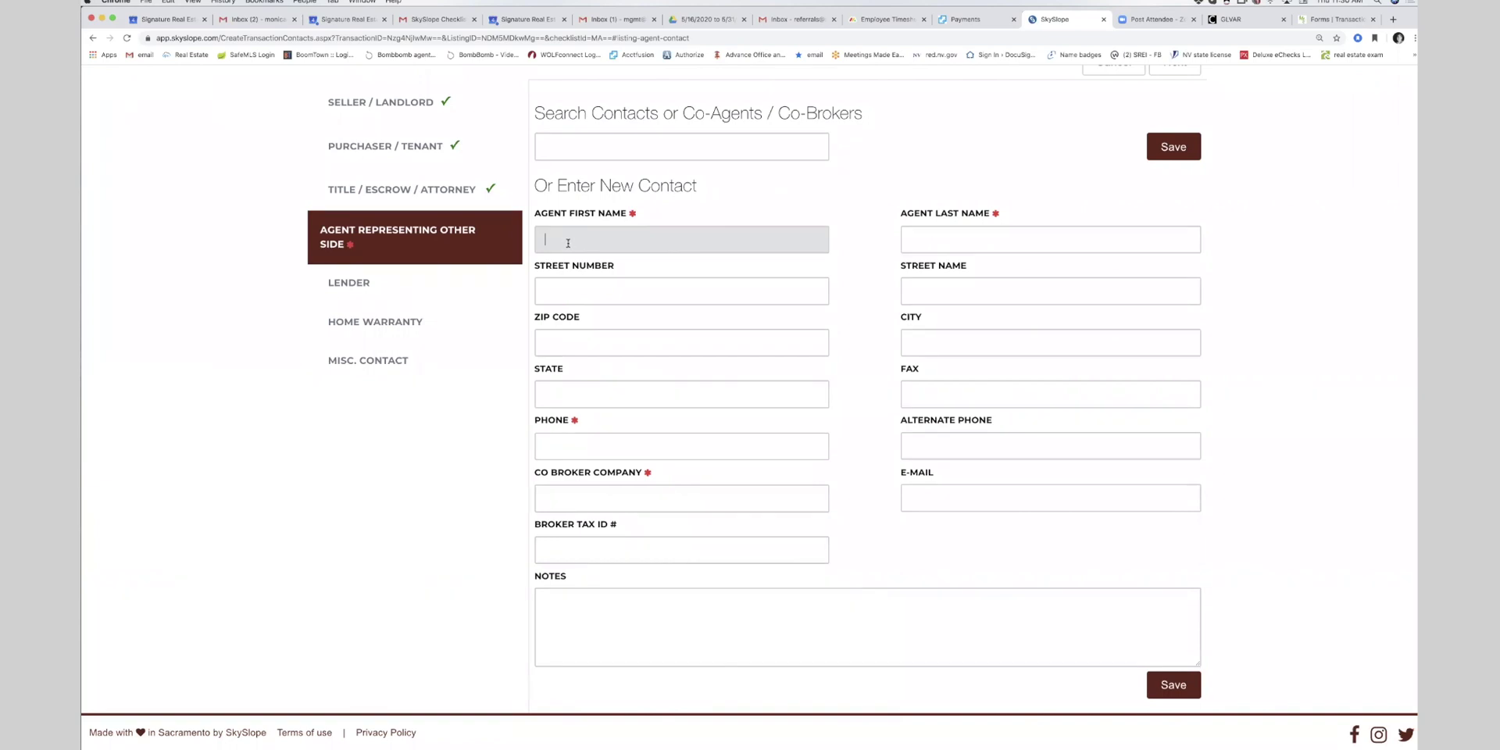
type("bob")
key("Tab")
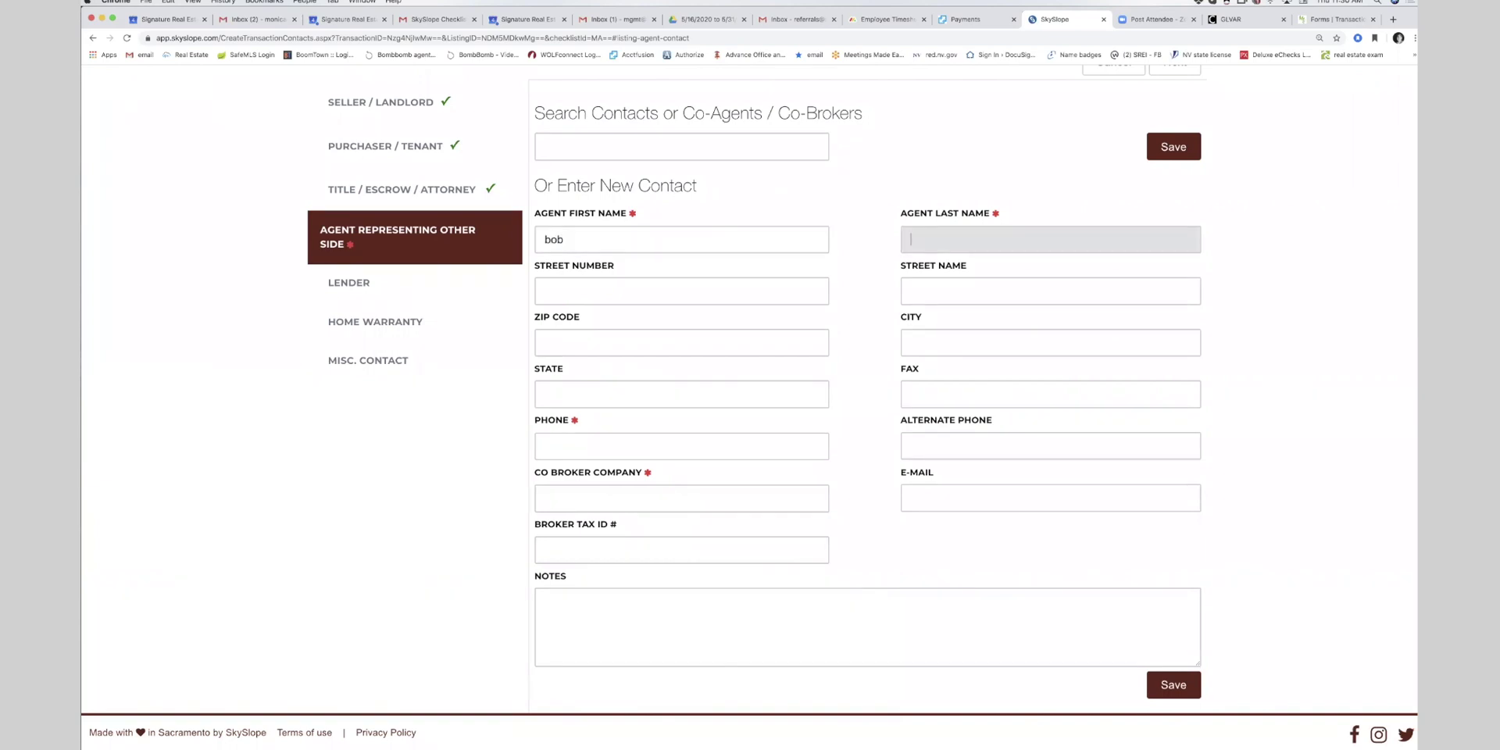
type("Smtih")
key("BackSpace")
key("BackSpace")
key("BackSpace")
type("ith")
left_click(549, 240)
key("BackSpace")
type("B")
- Add the agent's phone and co-broker company SREG, save, and submit the contacts
left_click(547, 439)
type("702555555555")
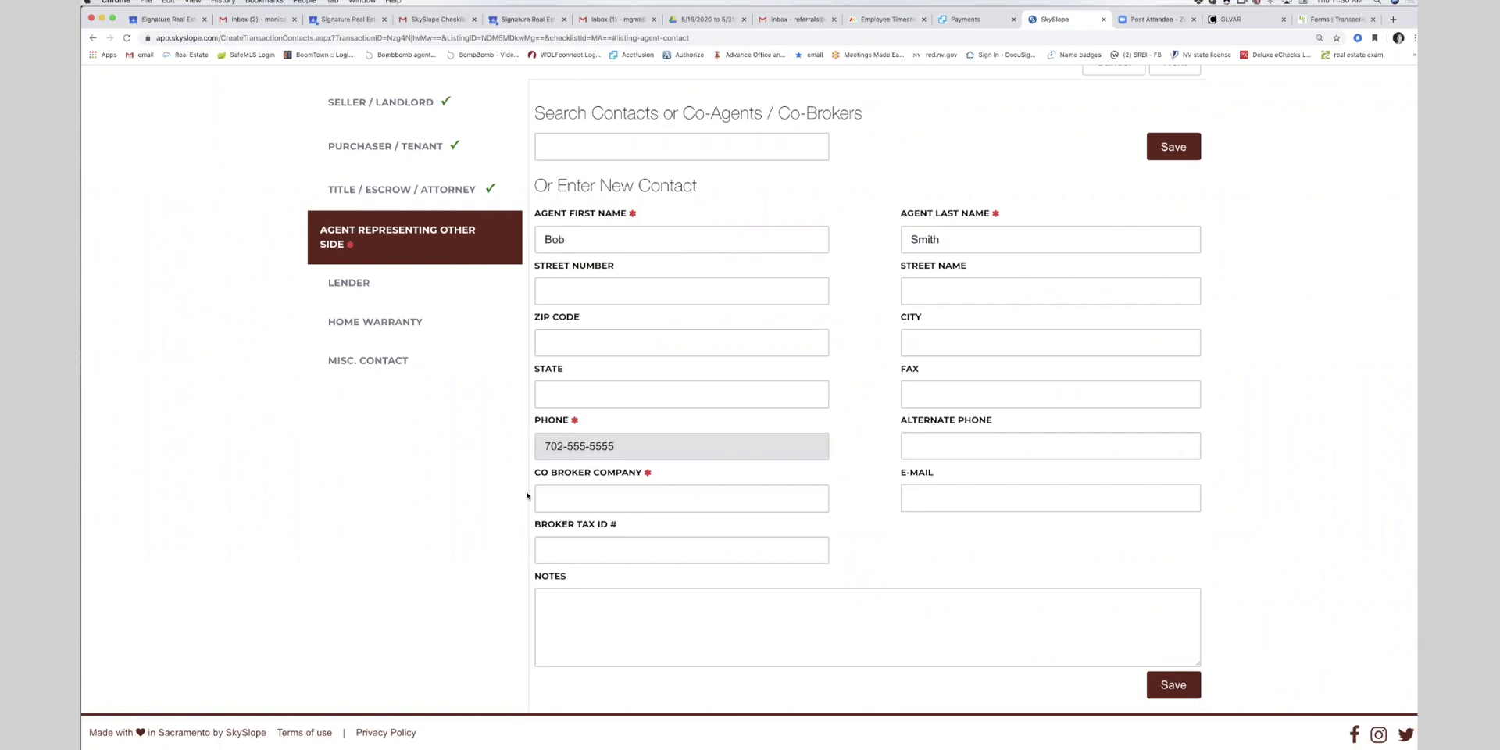
left_click(538, 498)
type("SREG")
left_click(989, 513)
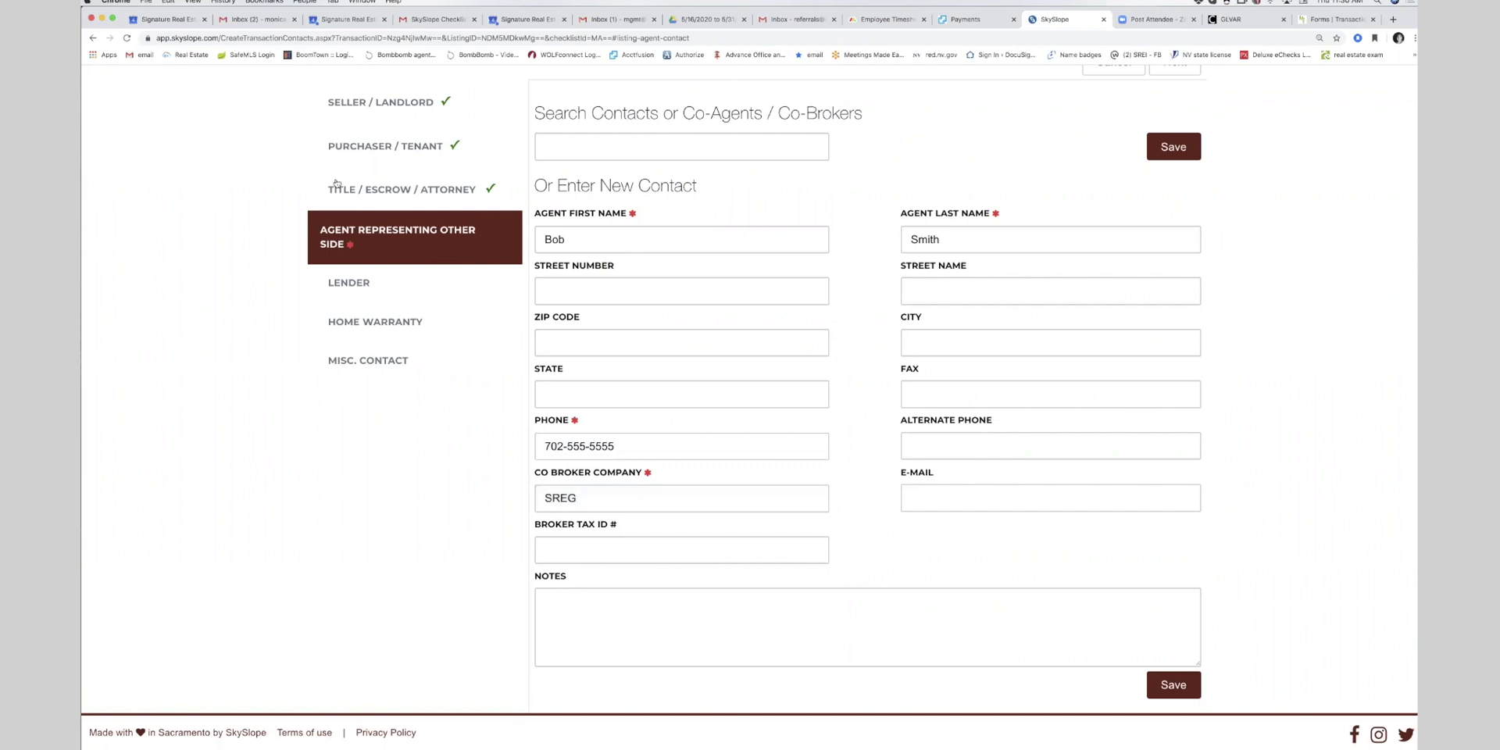
scroll(656, 300, "down", 3)
scroll(794, 325, "up", 4)
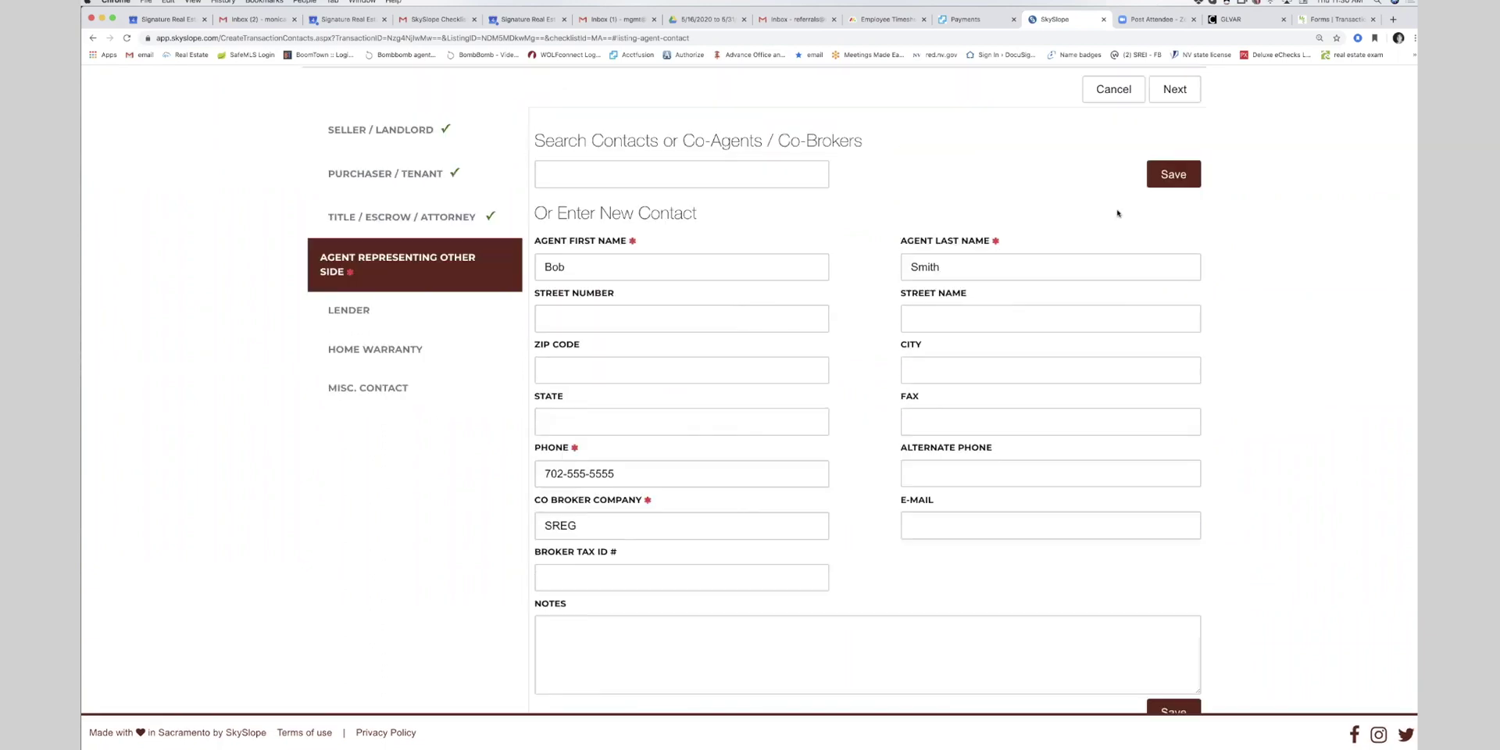
left_click(1173, 173)
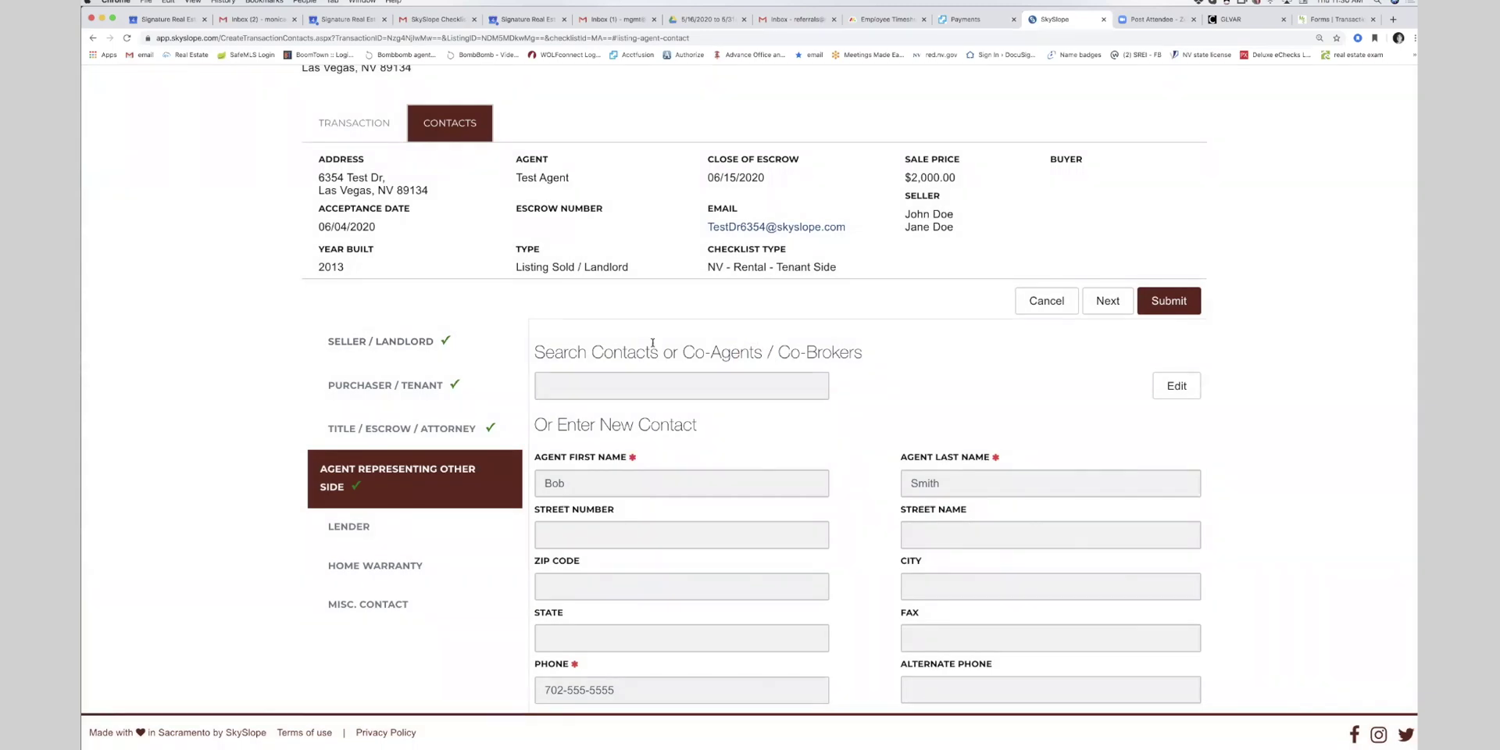
left_click(1150, 305)
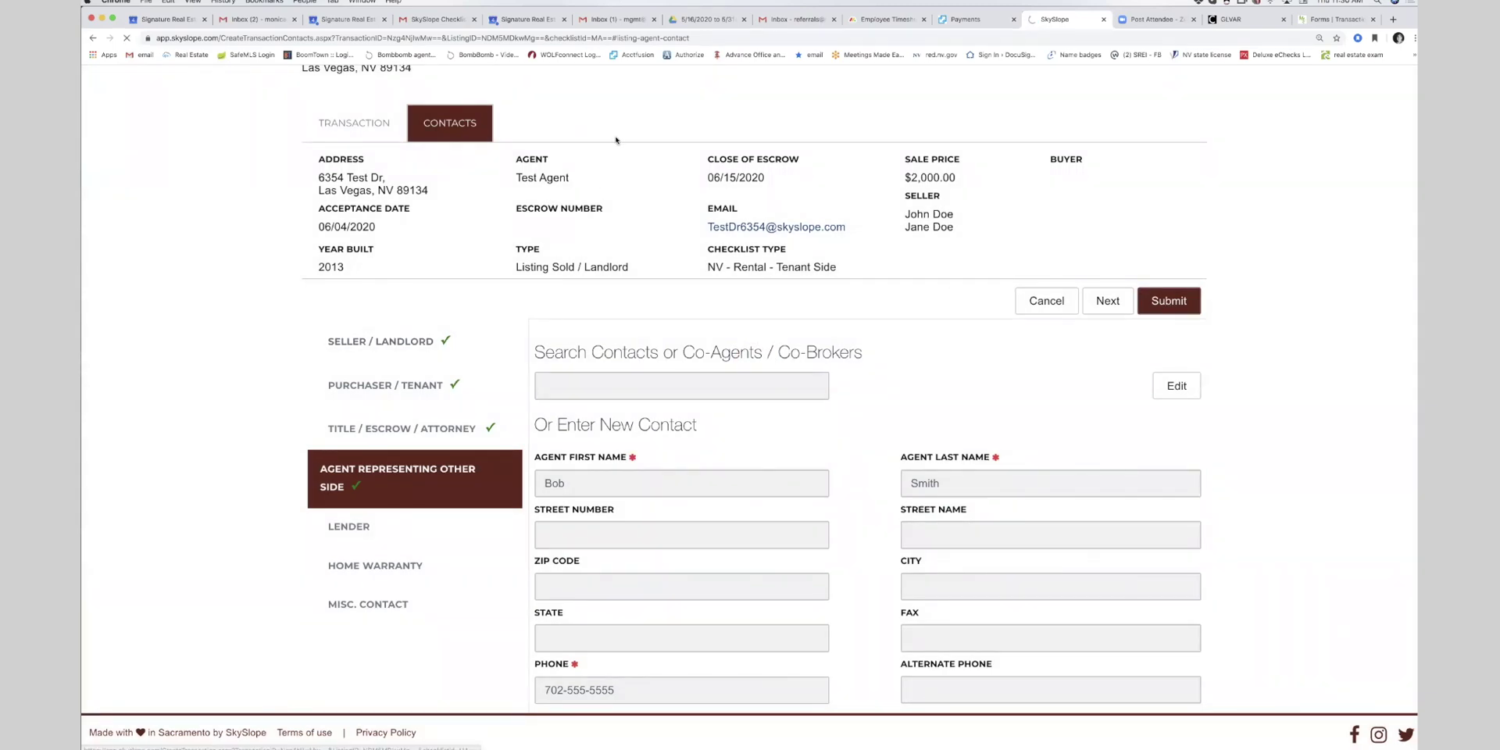
- Submit the commission info with $350.00 listing and $300.00 sale commission
scroll(590, 415, "down", 2)
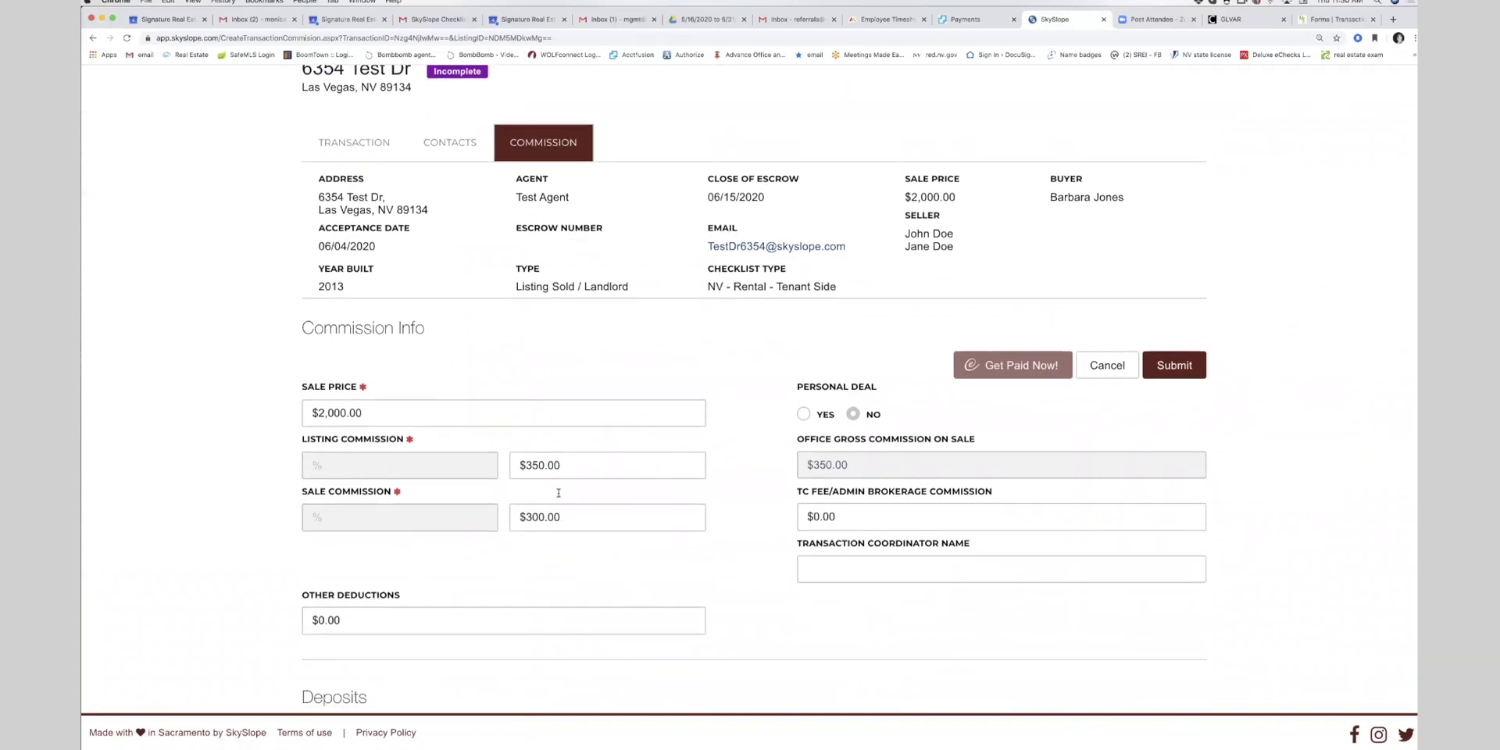
left_click(1199, 376)
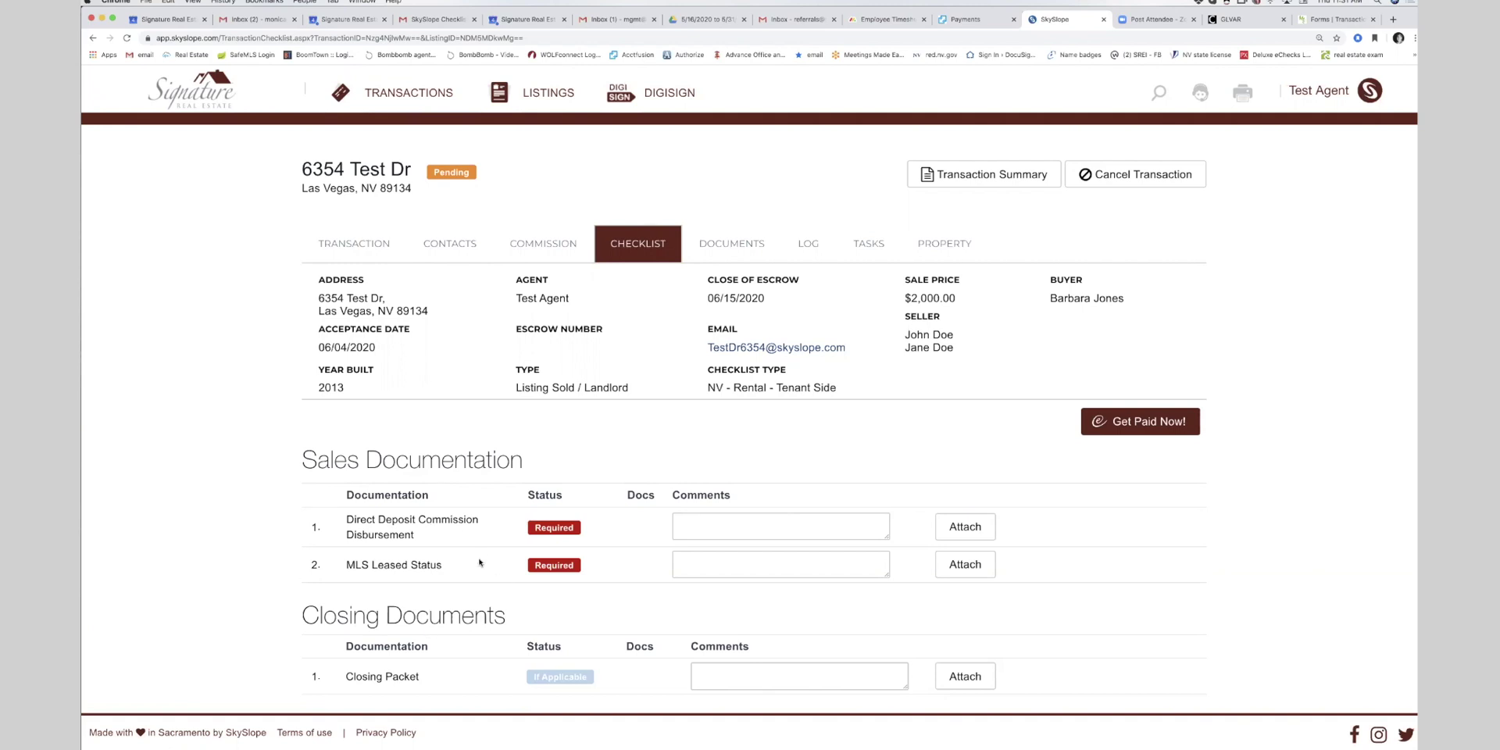
- Review the checklist documents, then open the TRANSACTION details for 6354 Test Dr
scroll(480, 561, "down", 4)
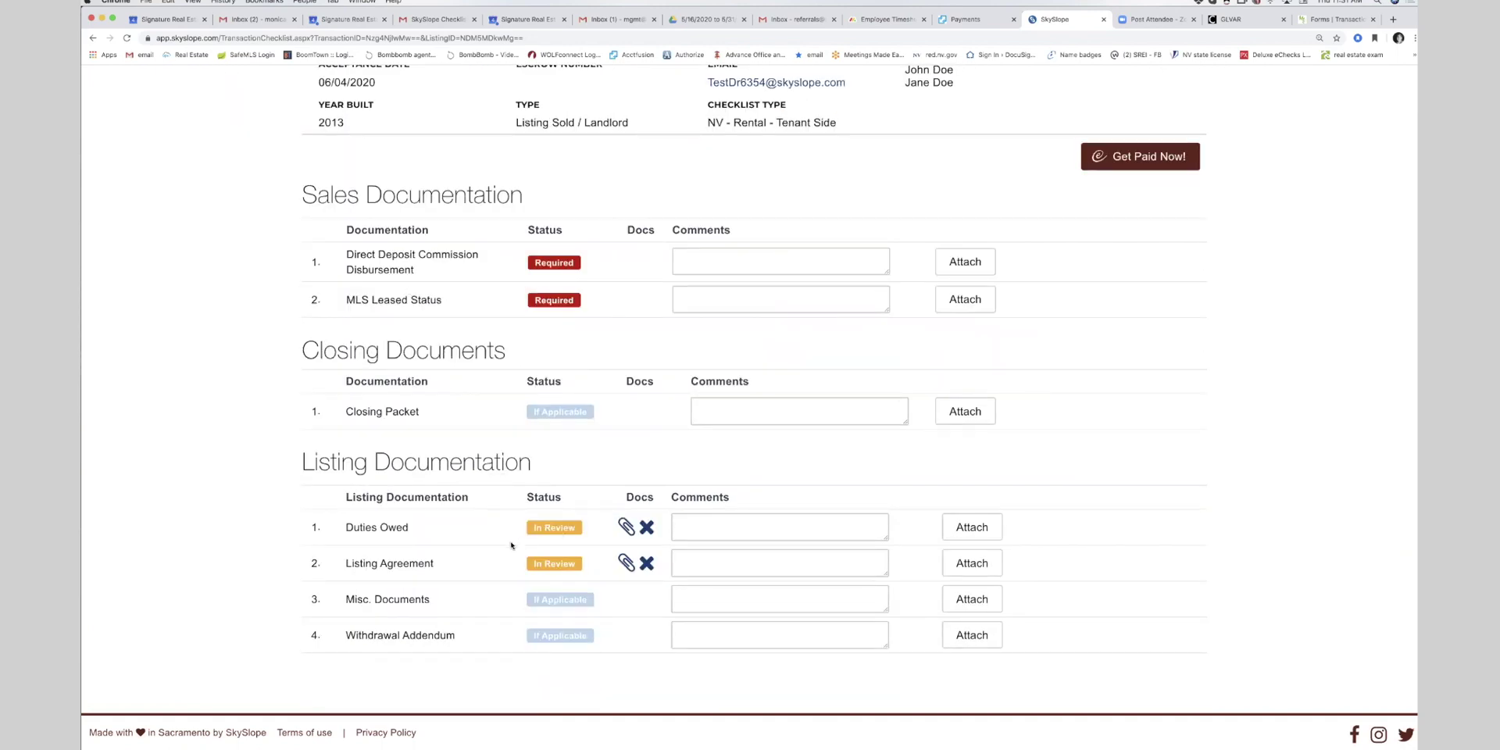
scroll(512, 545, "up", 1)
scroll(511, 545, "up", 3)
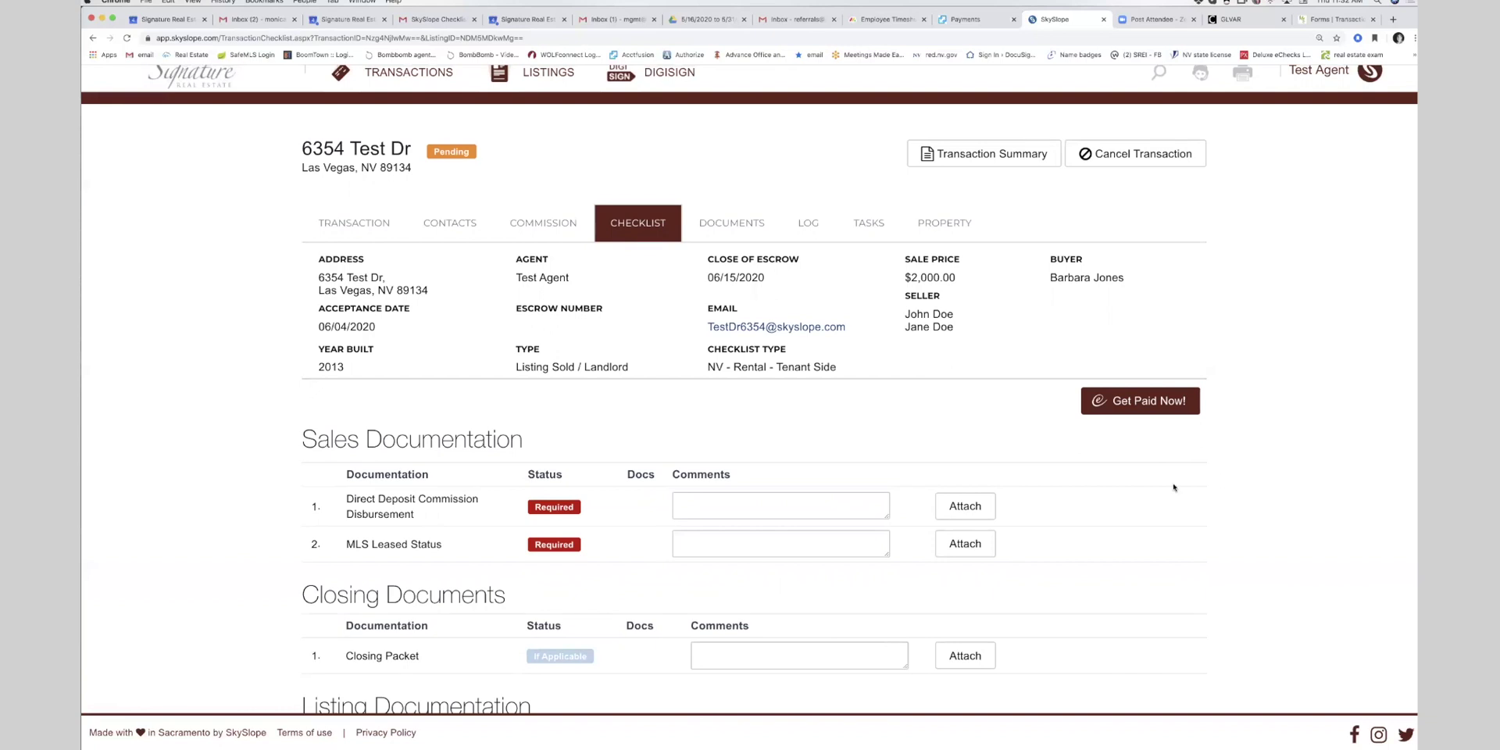
scroll(394, 254, "up", 1)
left_click(373, 243)
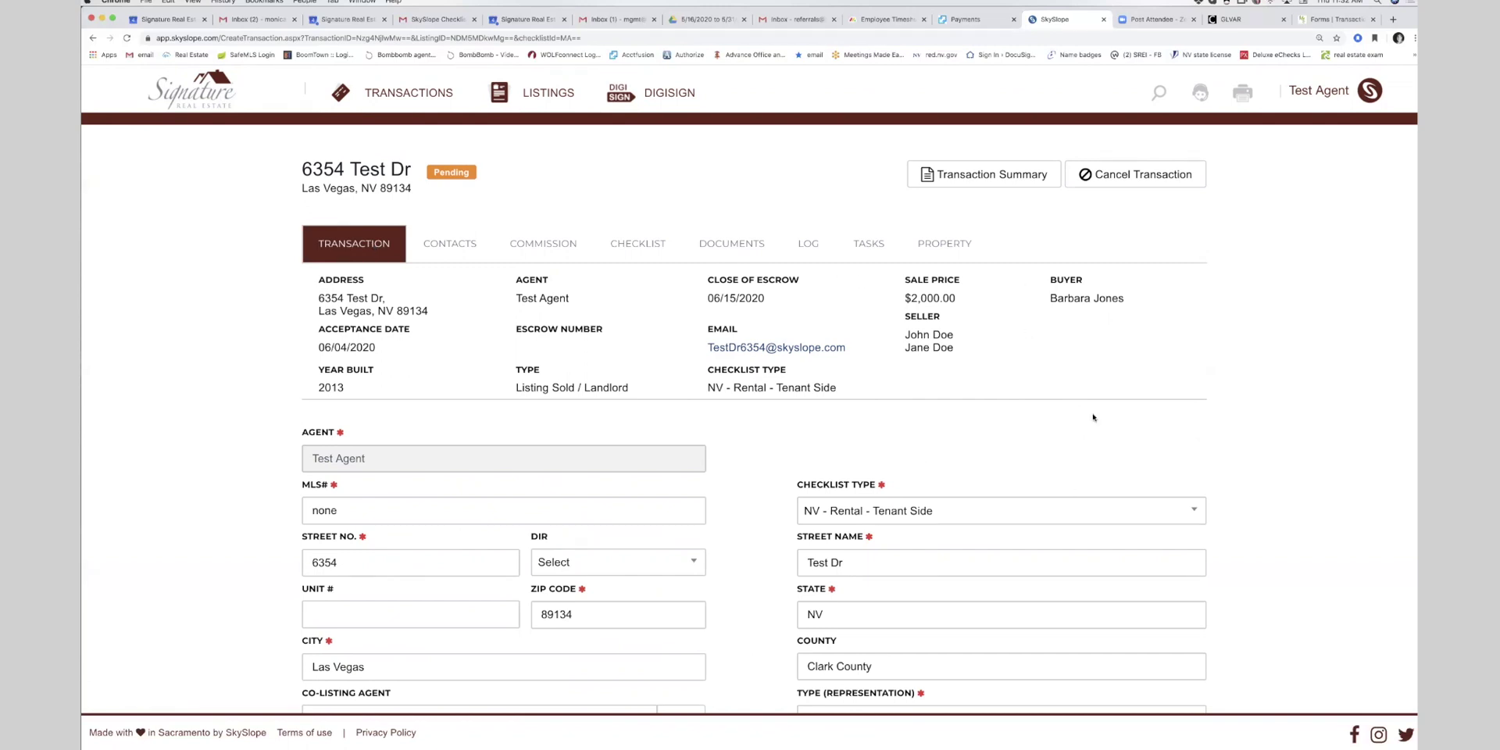
- Review the transaction's contacts, then return to the agent home dashboard
left_click(449, 257)
scroll(478, 388, "down", 2)
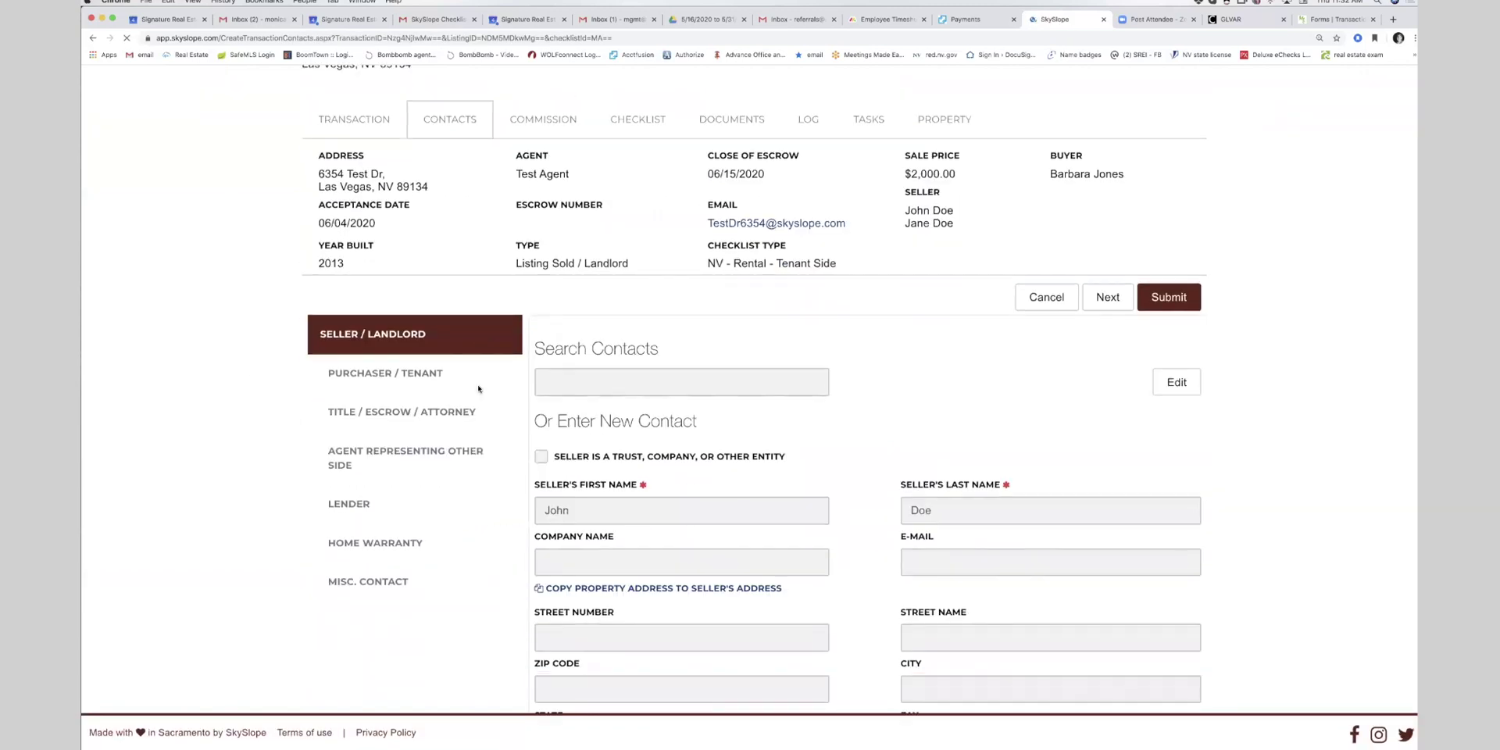
scroll(479, 388, "down", 4)
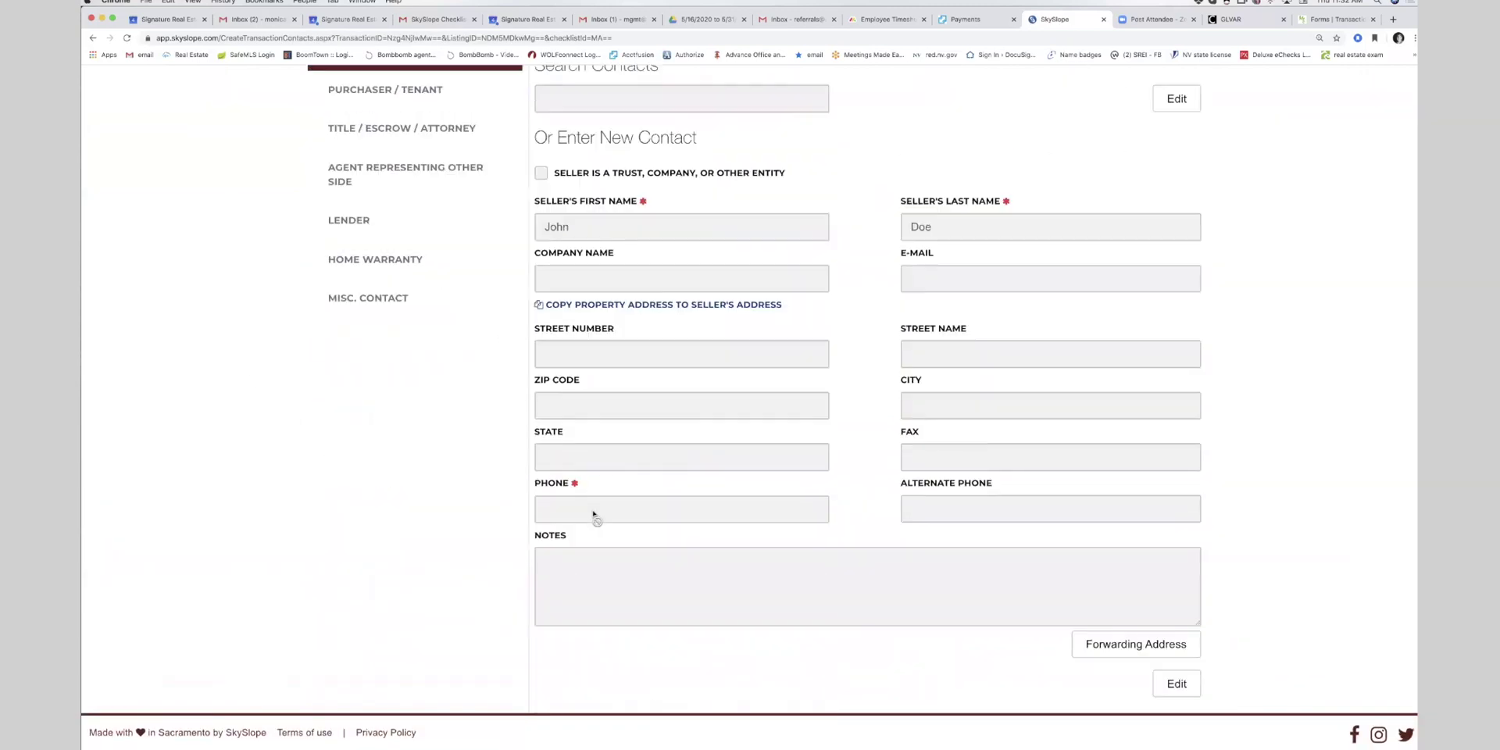
scroll(594, 515, "up", 6)
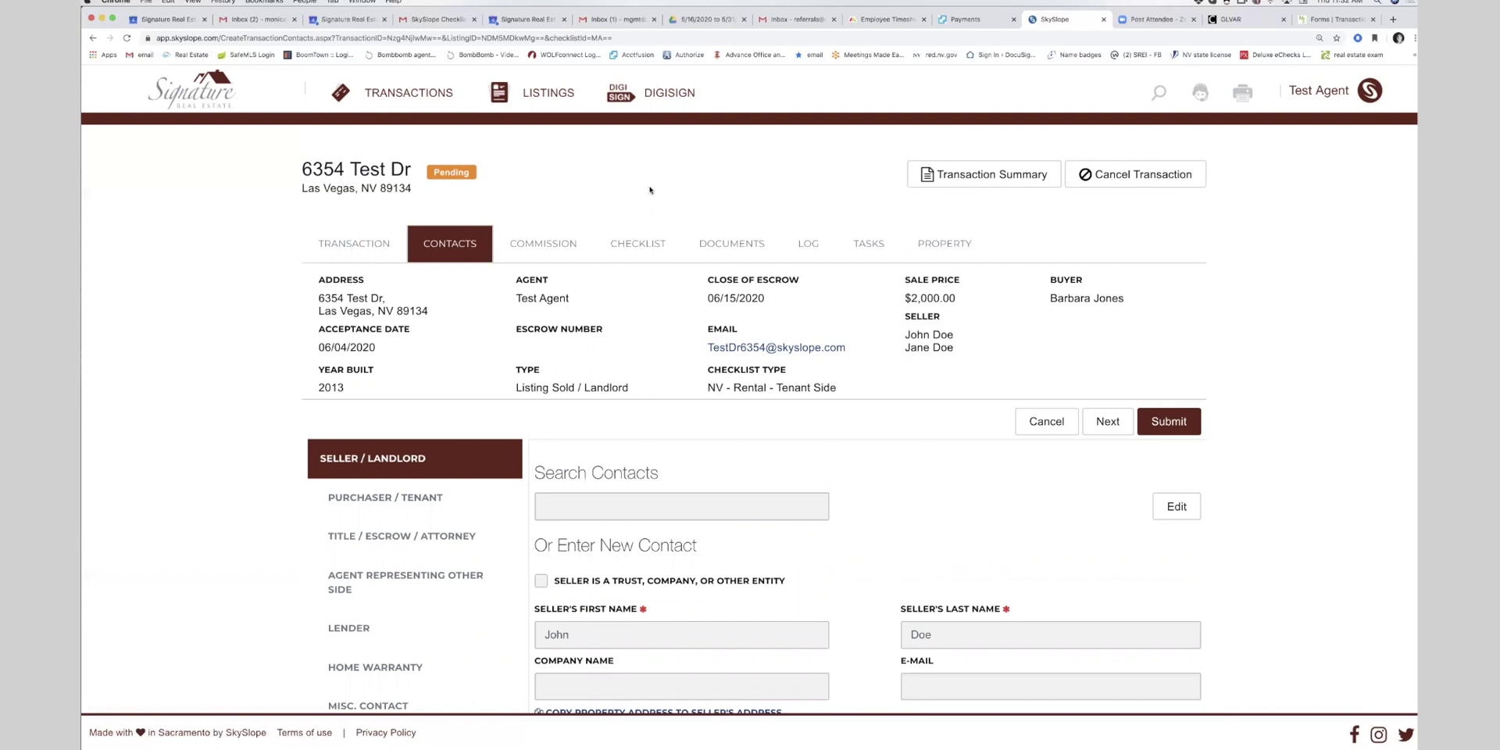
left_click(207, 107)
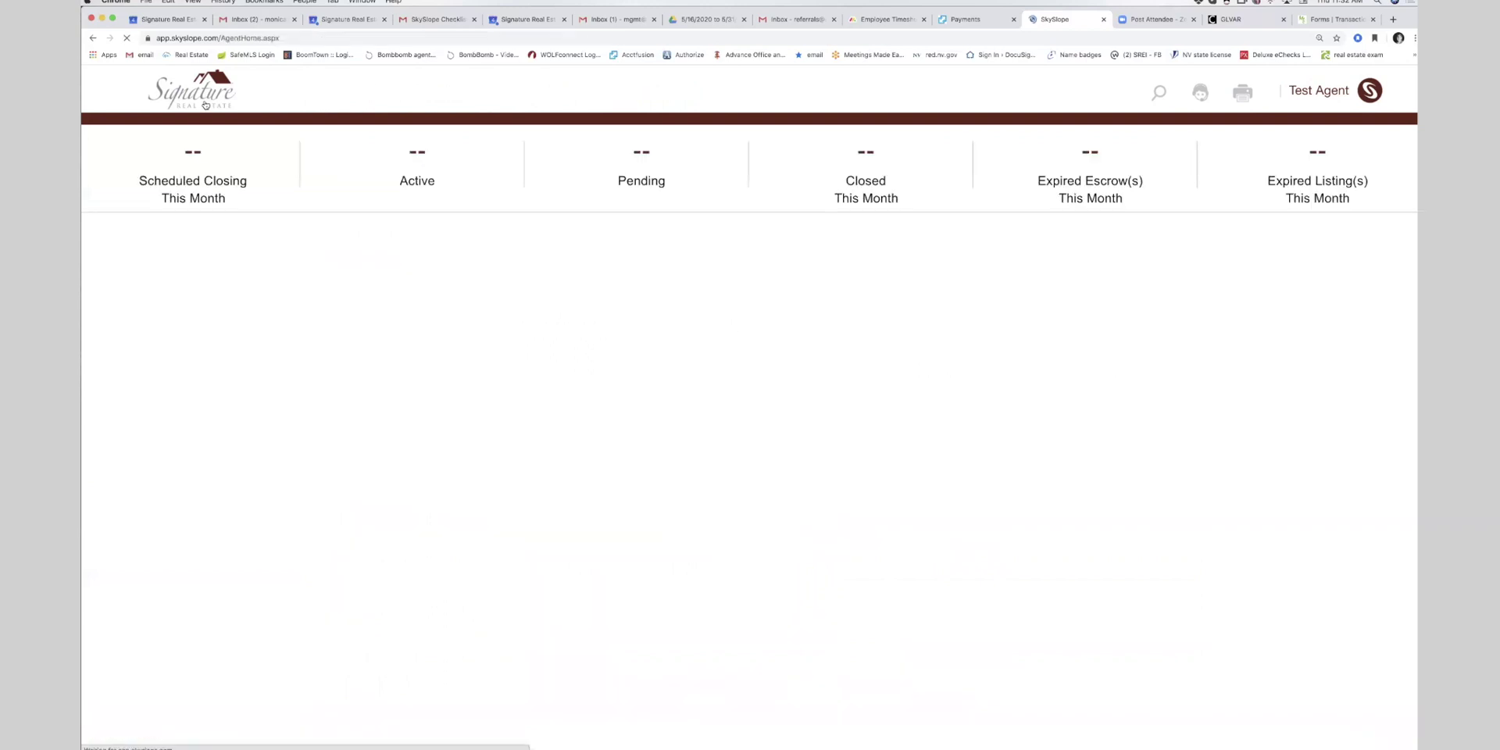
left_click(1079, 457)
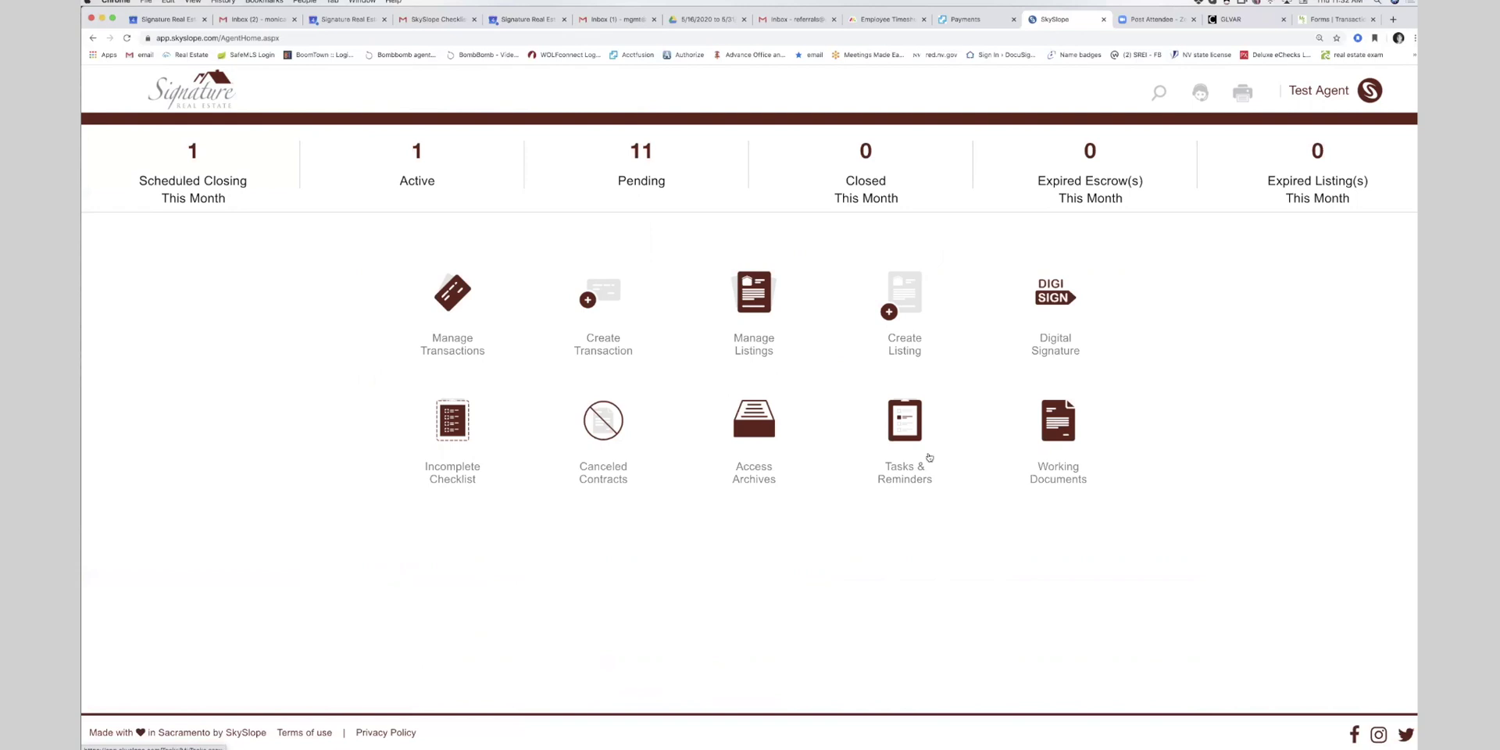
- Search the DigiSign templates for 'dir', clear the search, and return to the home dashboard
left_click(1056, 303)
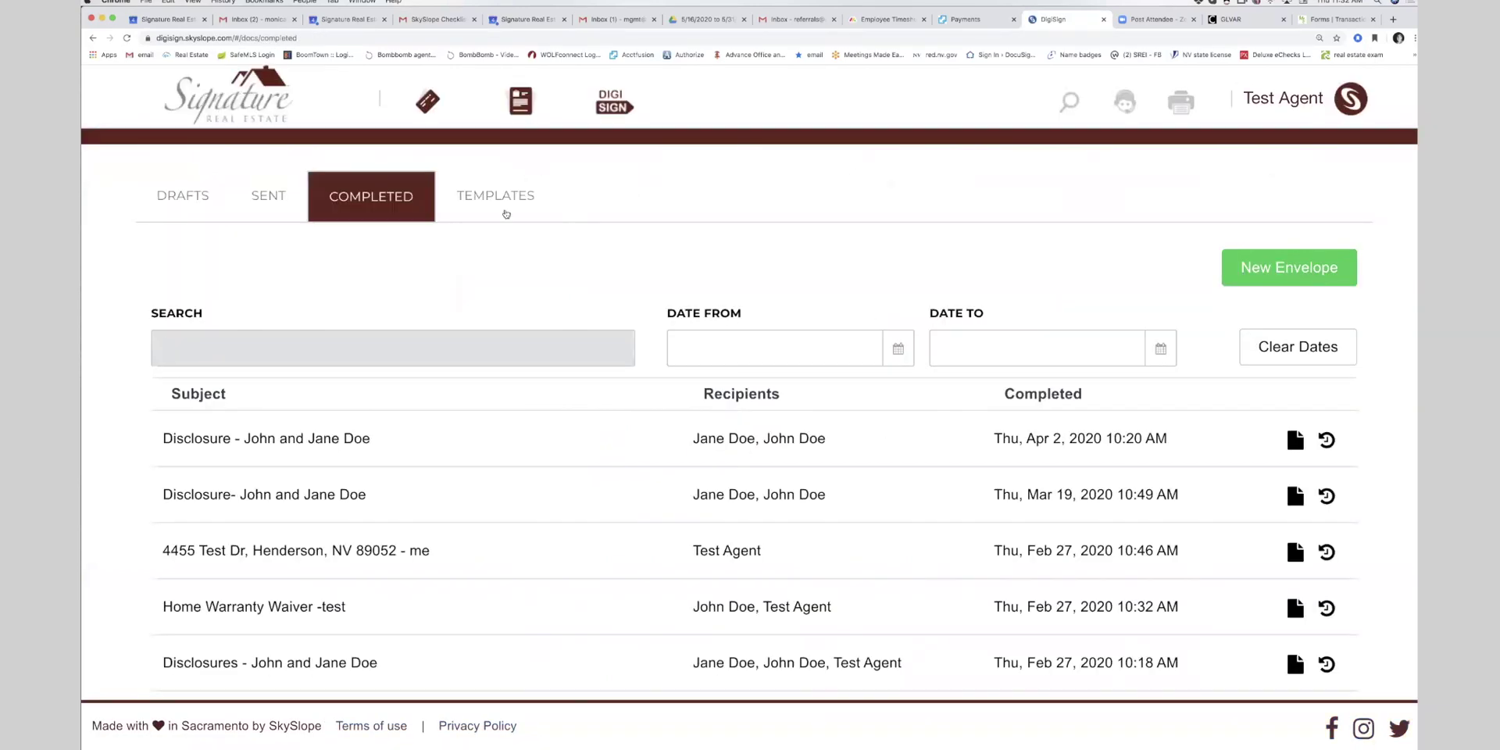
left_click(516, 192)
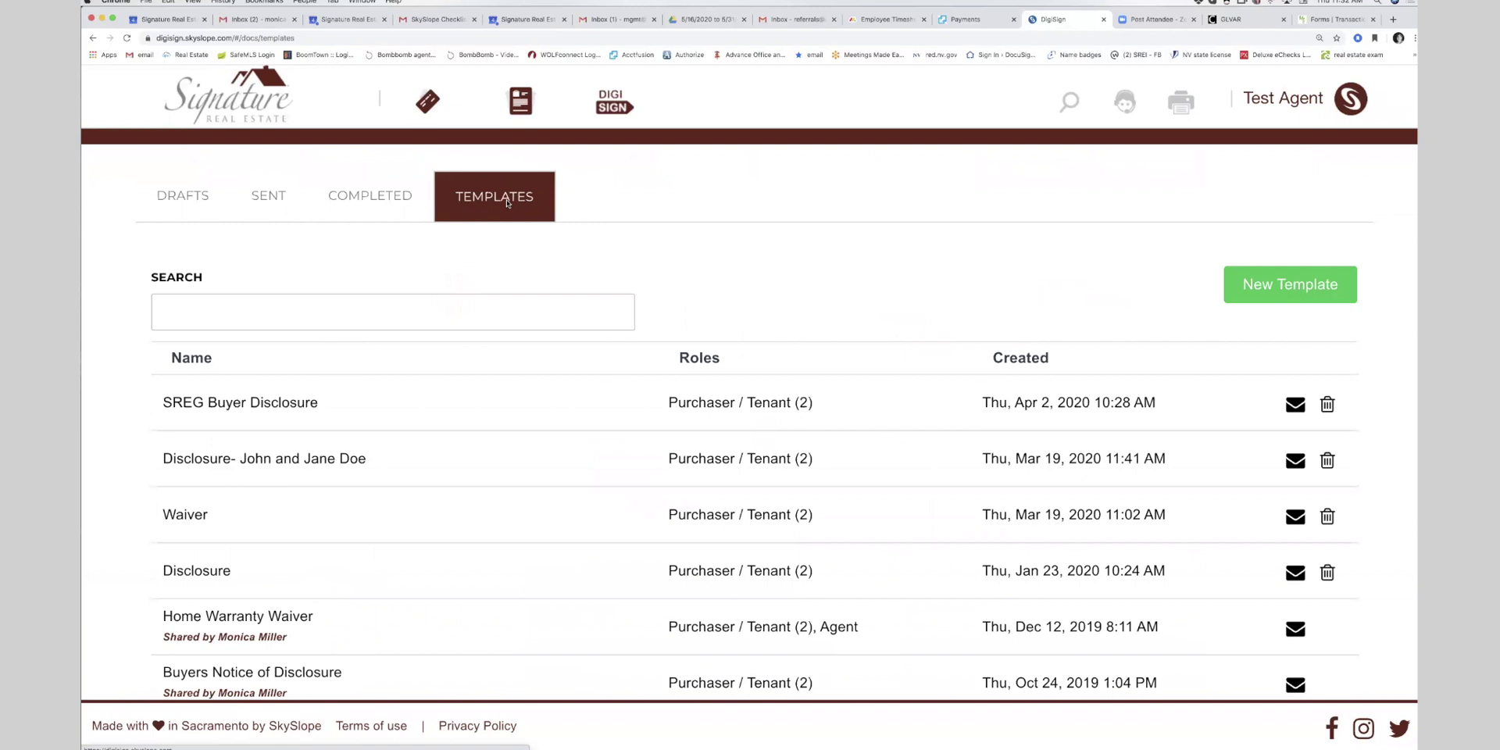
left_click(333, 314)
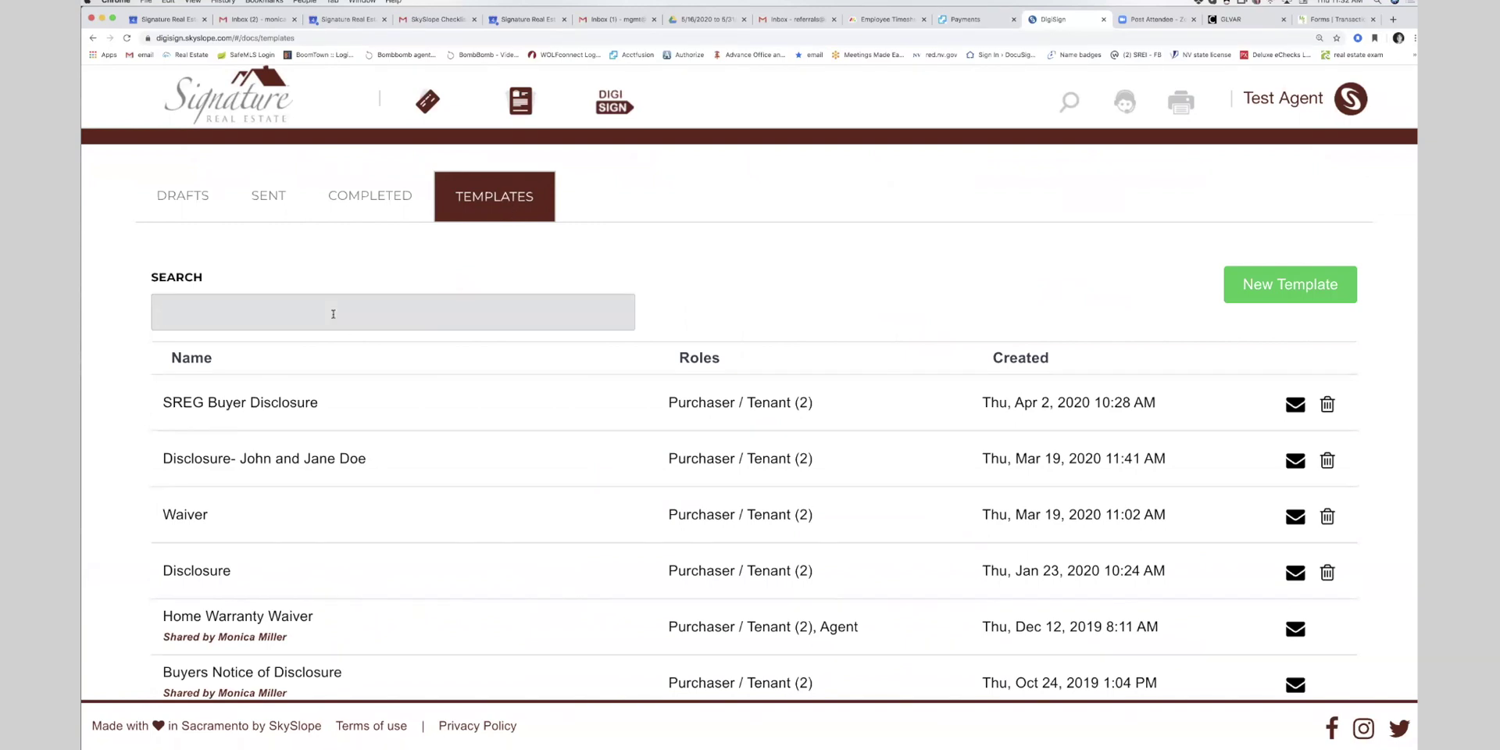
type("dir")
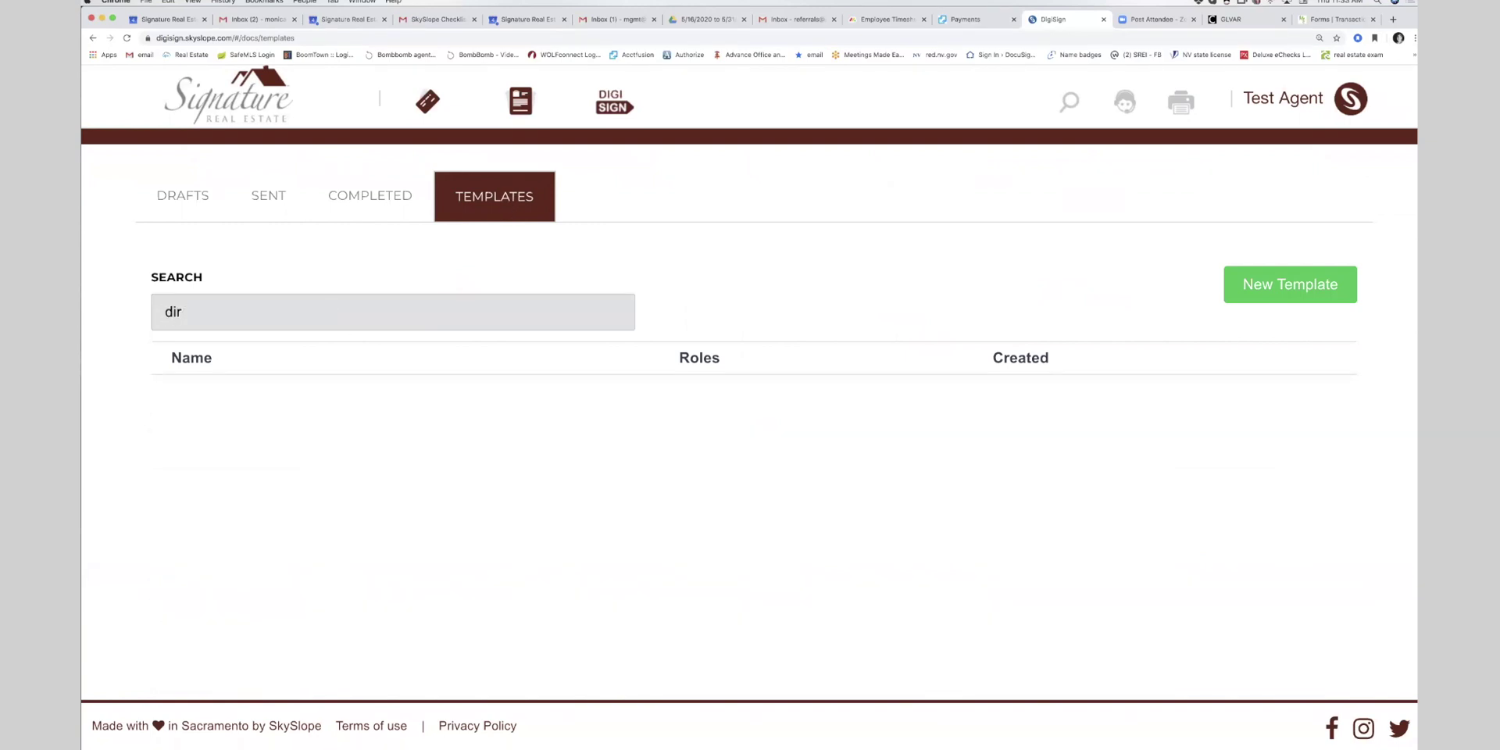
key("BackSpace")
key("BackSpace")
key("BackSpace")
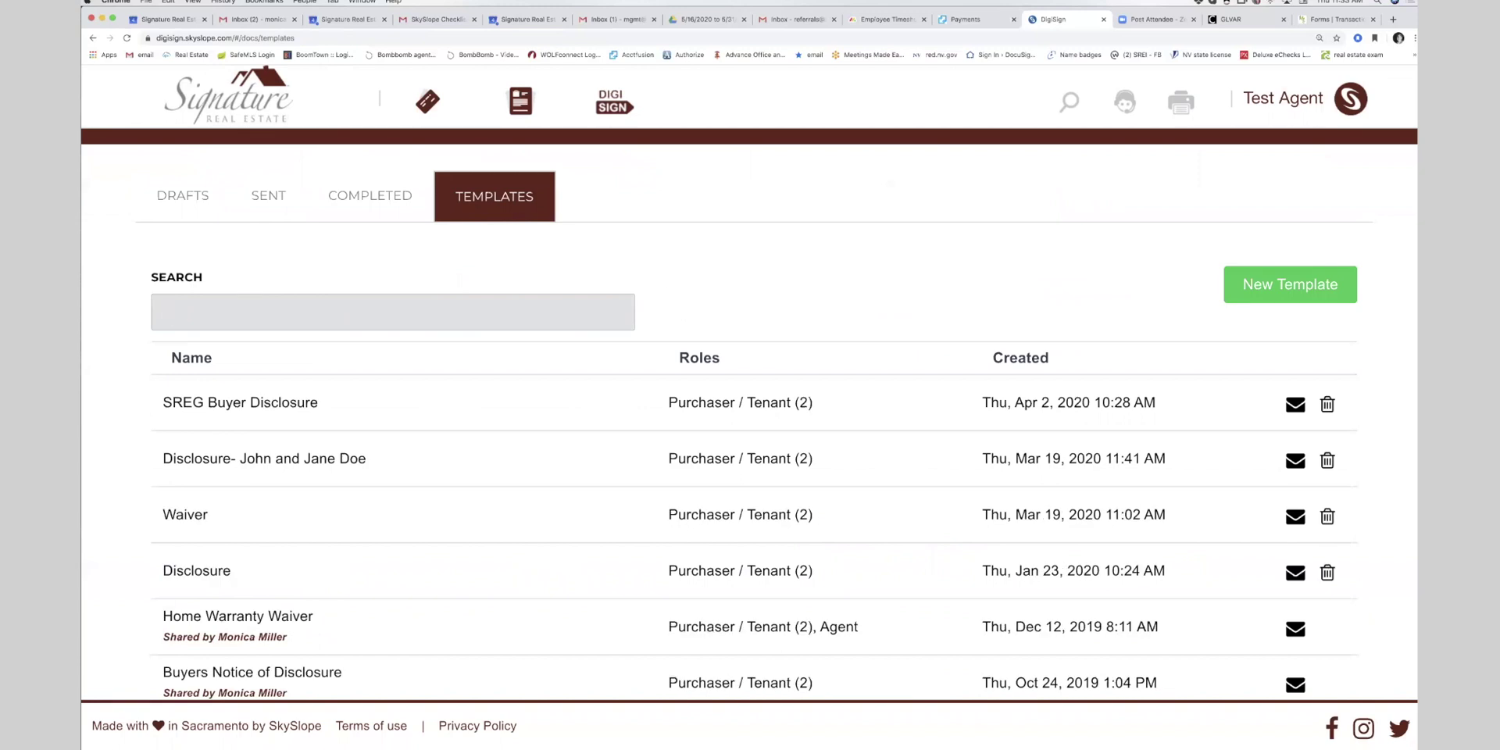
left_click(209, 114)
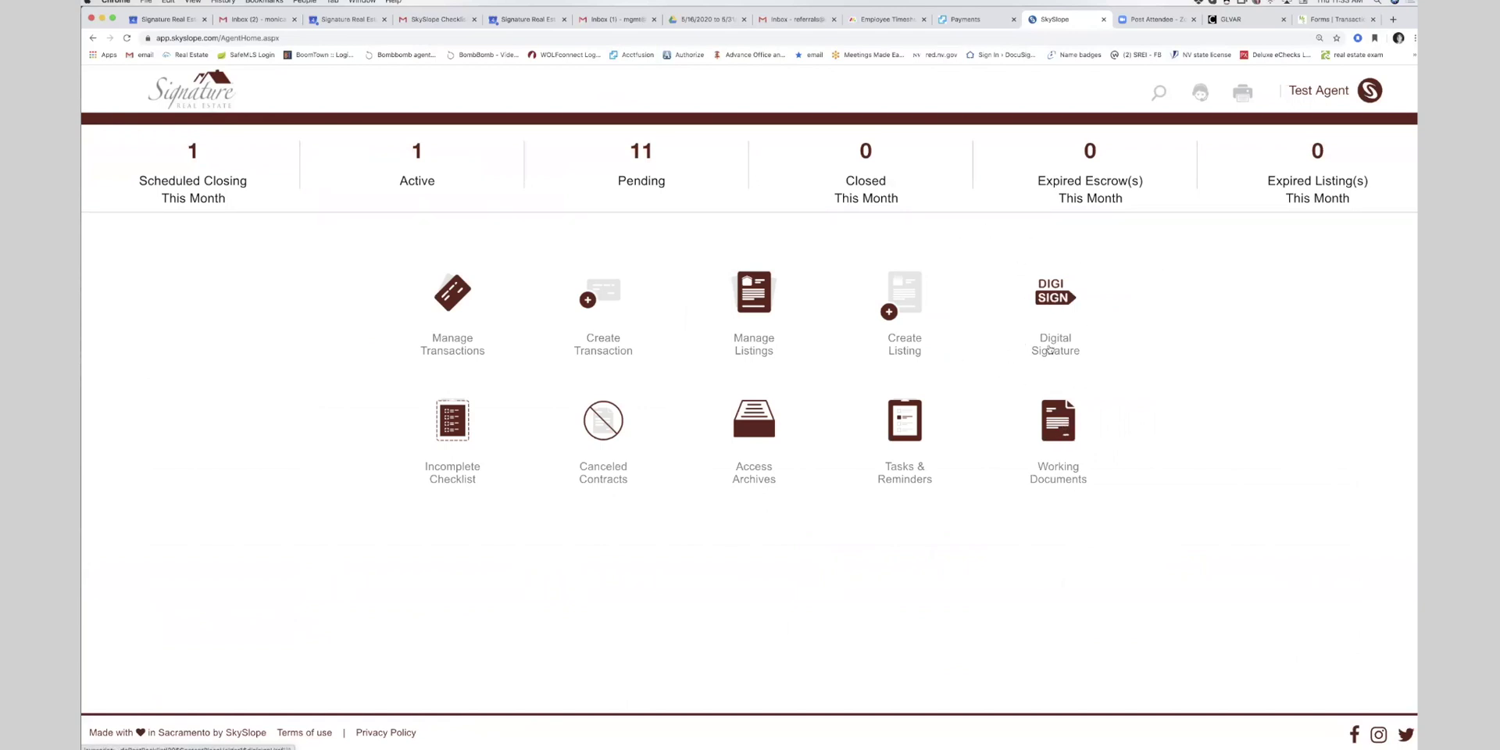
- Open the Direct_Deposit_Commission_Disbursement PDF from Working Documents, Office Docs, Las Vegas folder
left_click(1056, 432)
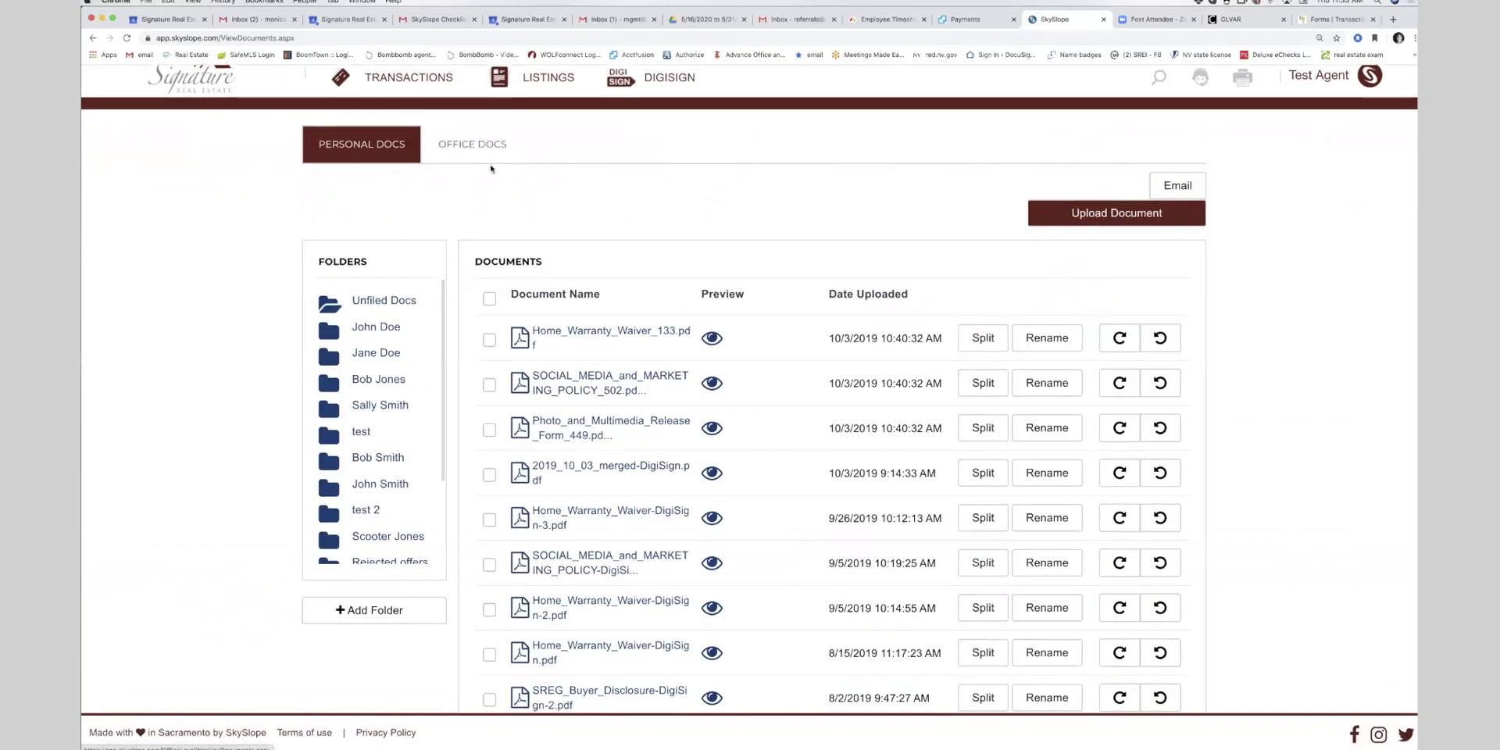
left_click(466, 148)
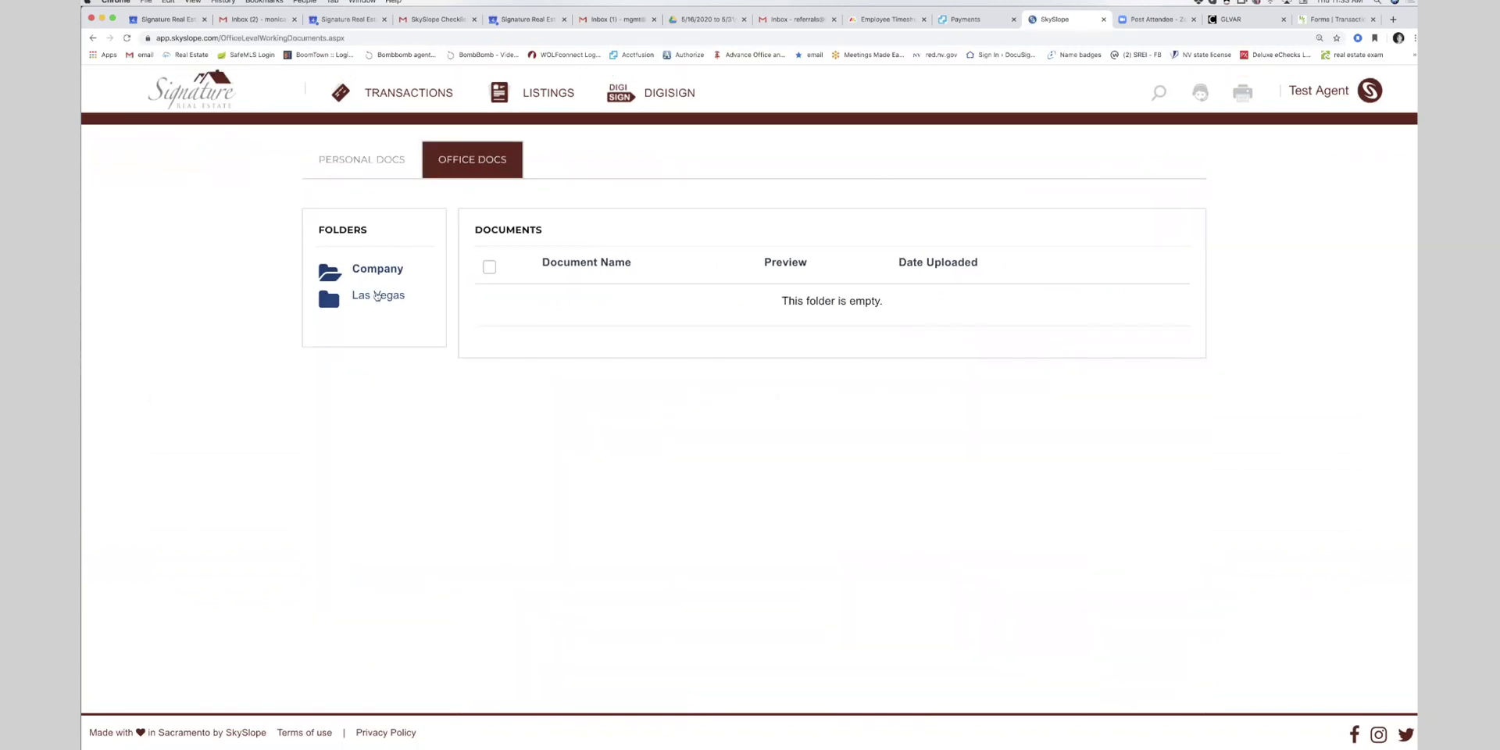
left_click(370, 297)
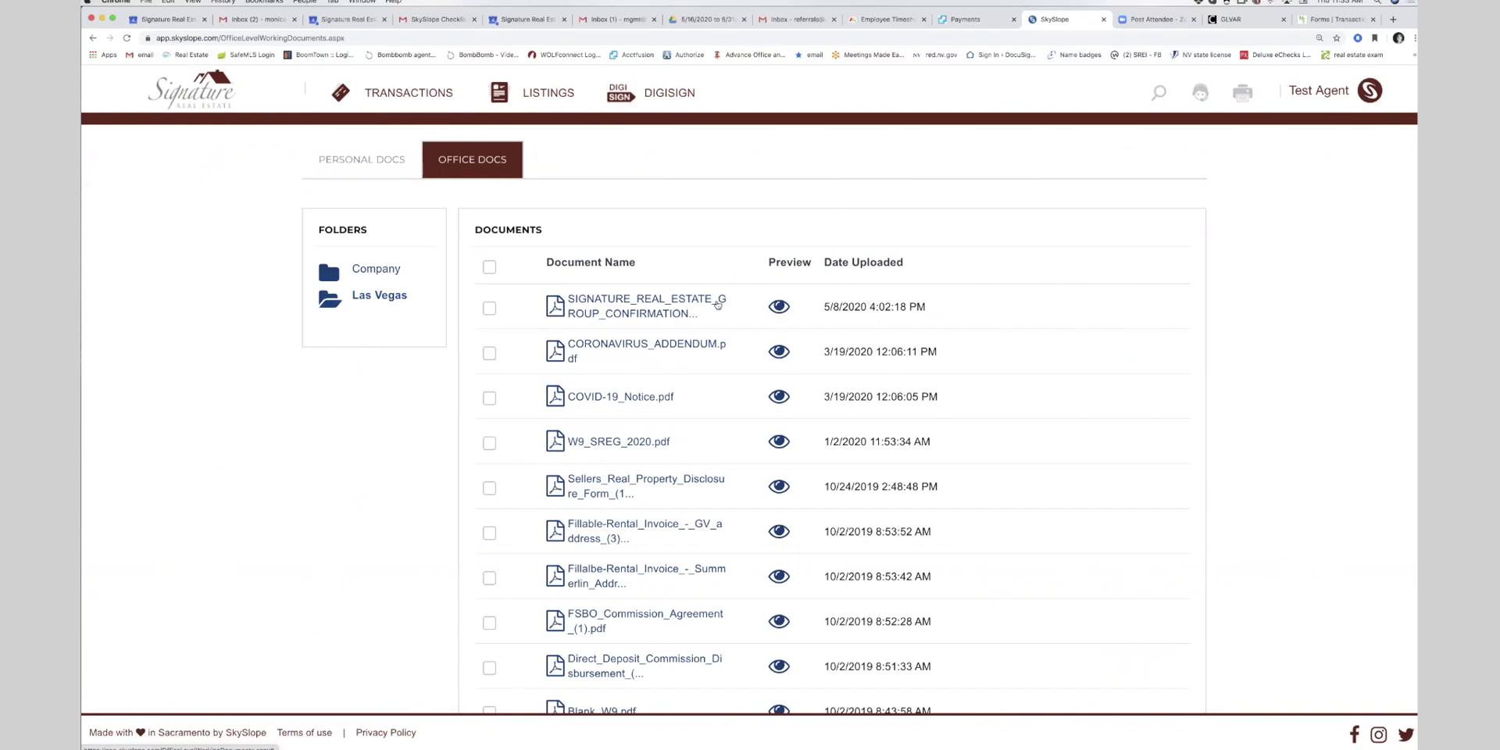
scroll(717, 304, "down", 3)
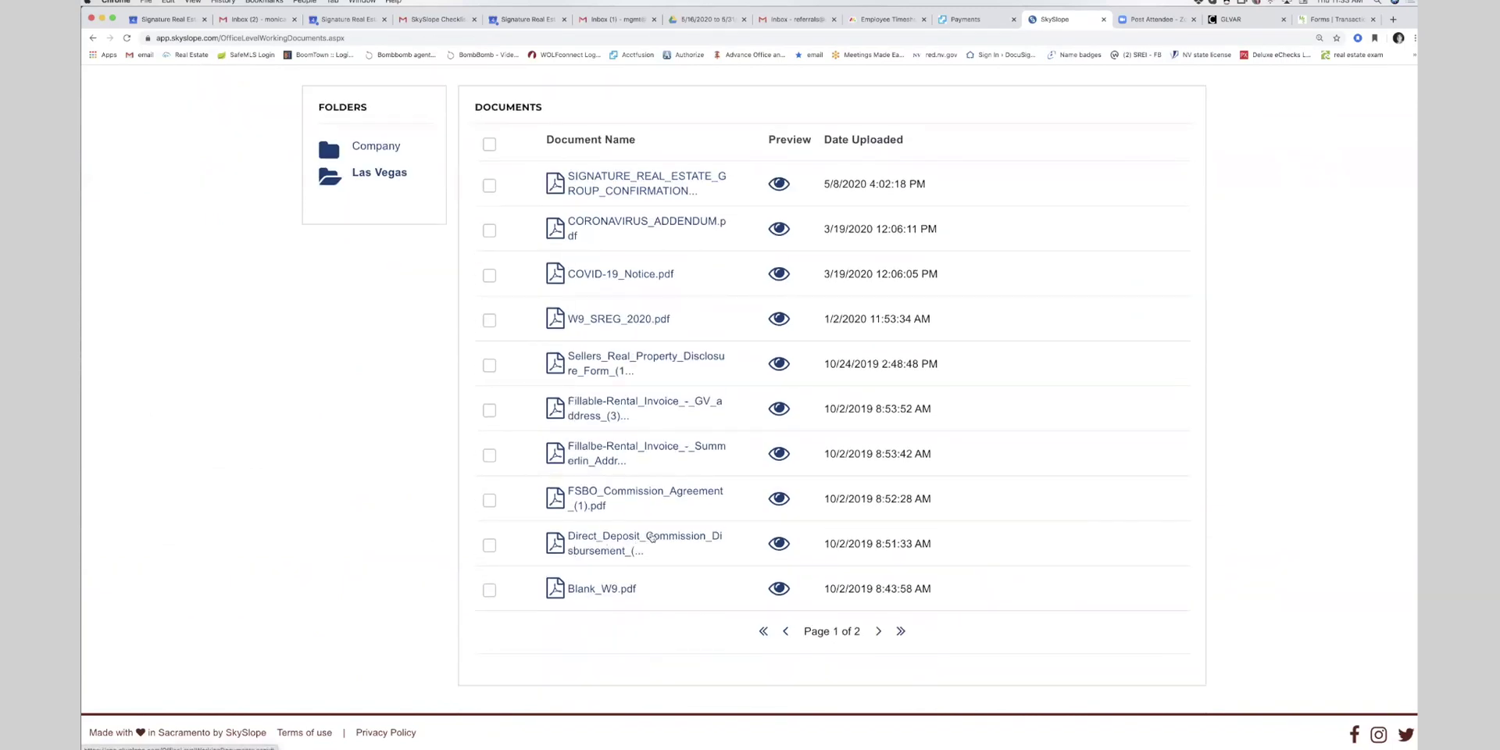
left_click(673, 540)
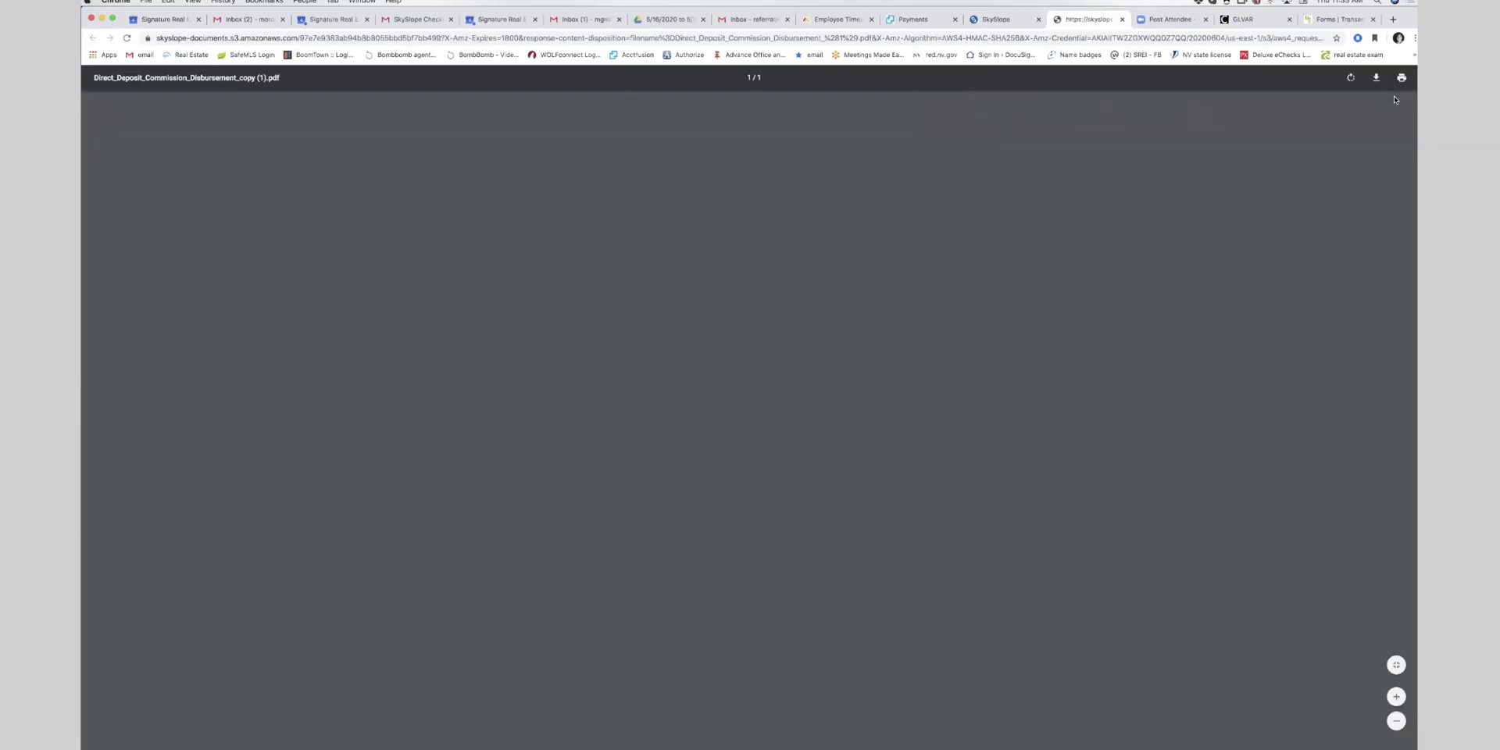
- Enter the agent's name and type '300 - othe' into the Other Deduction field
left_click(706, 229)
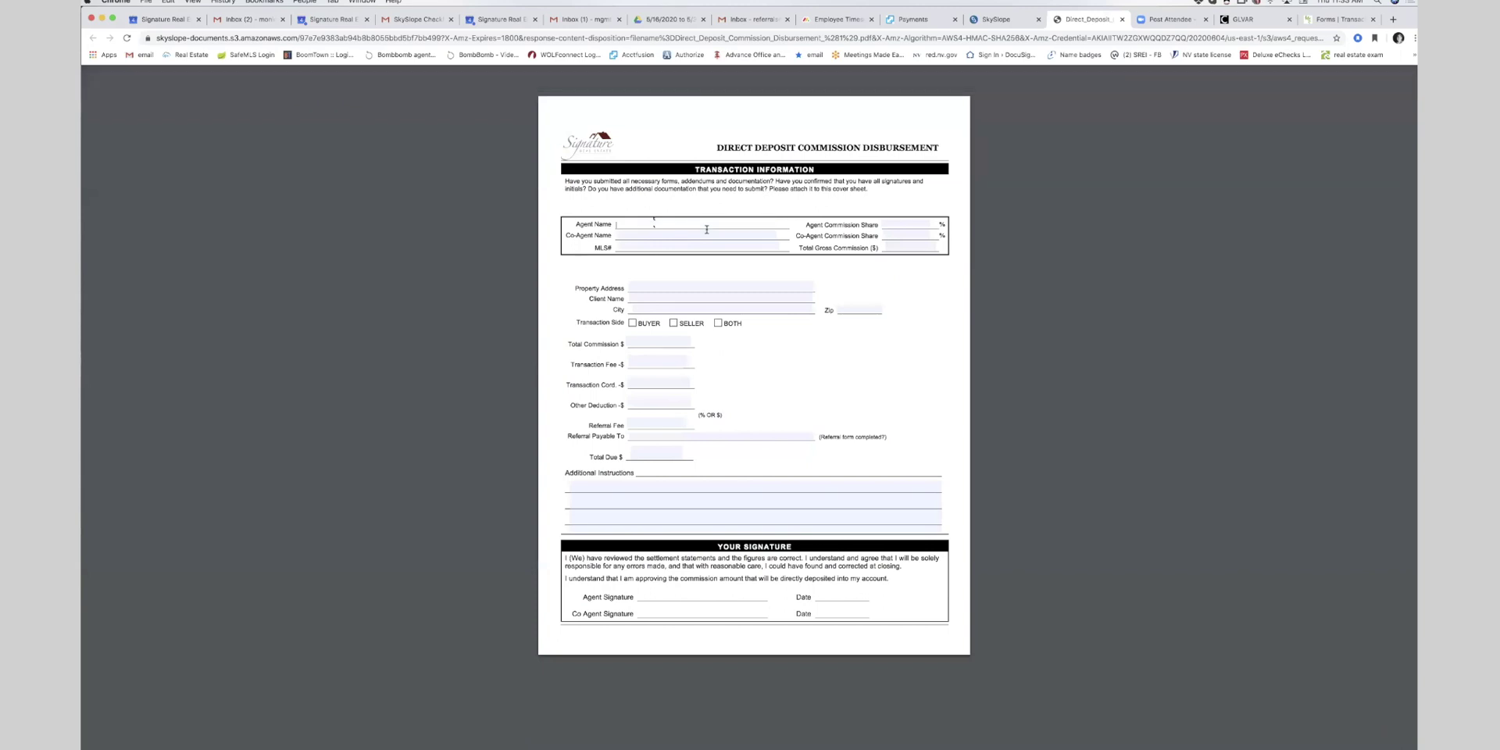
type("Test Agent")
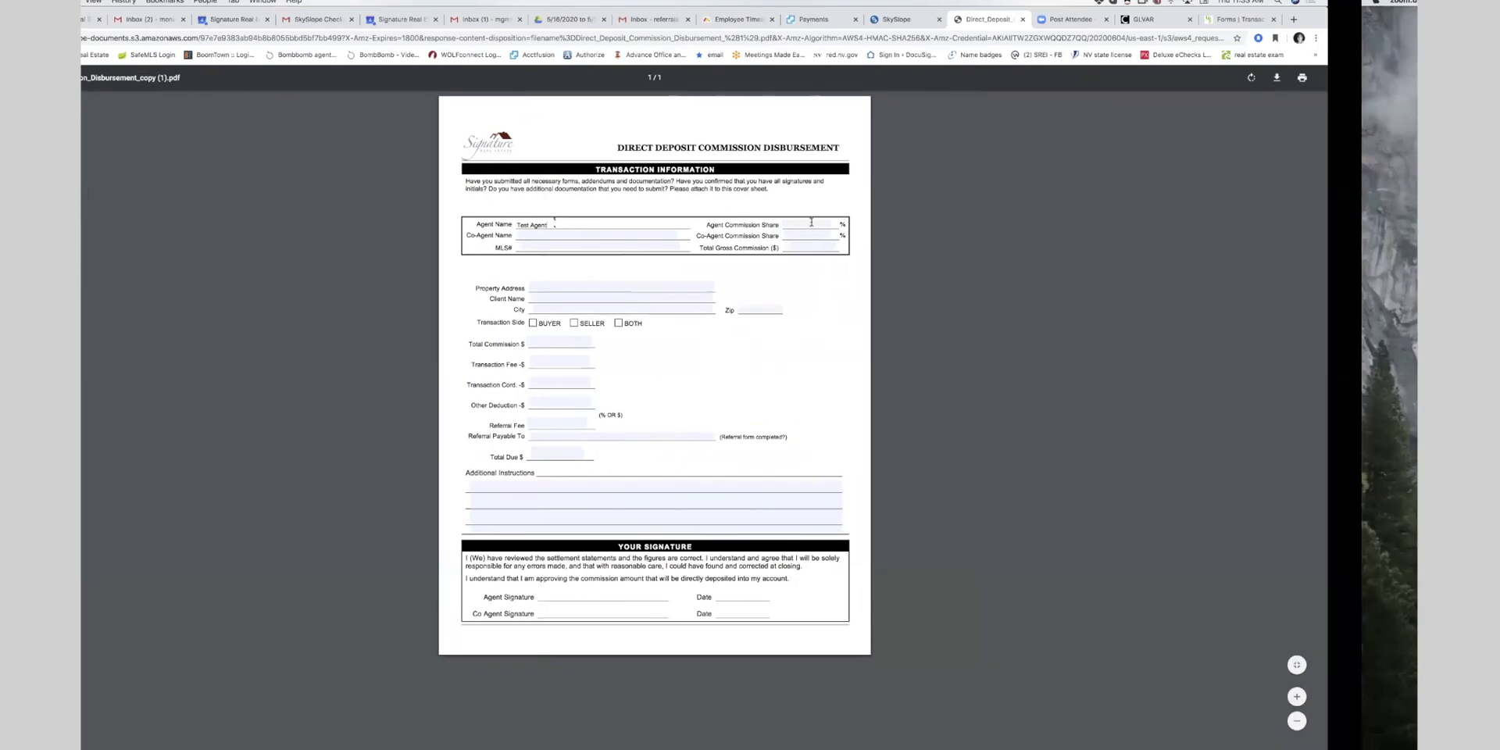
left_click(908, 224)
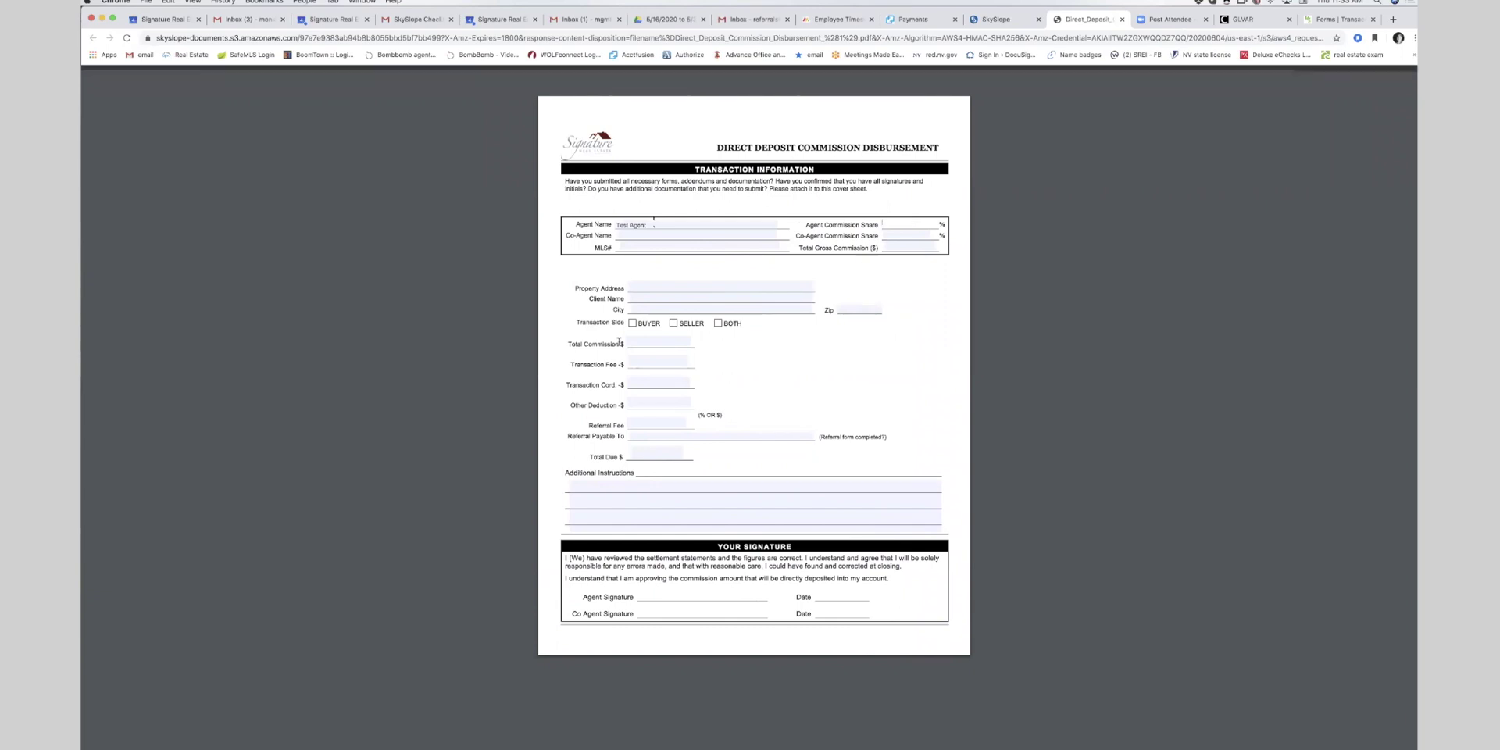
left_click(650, 451)
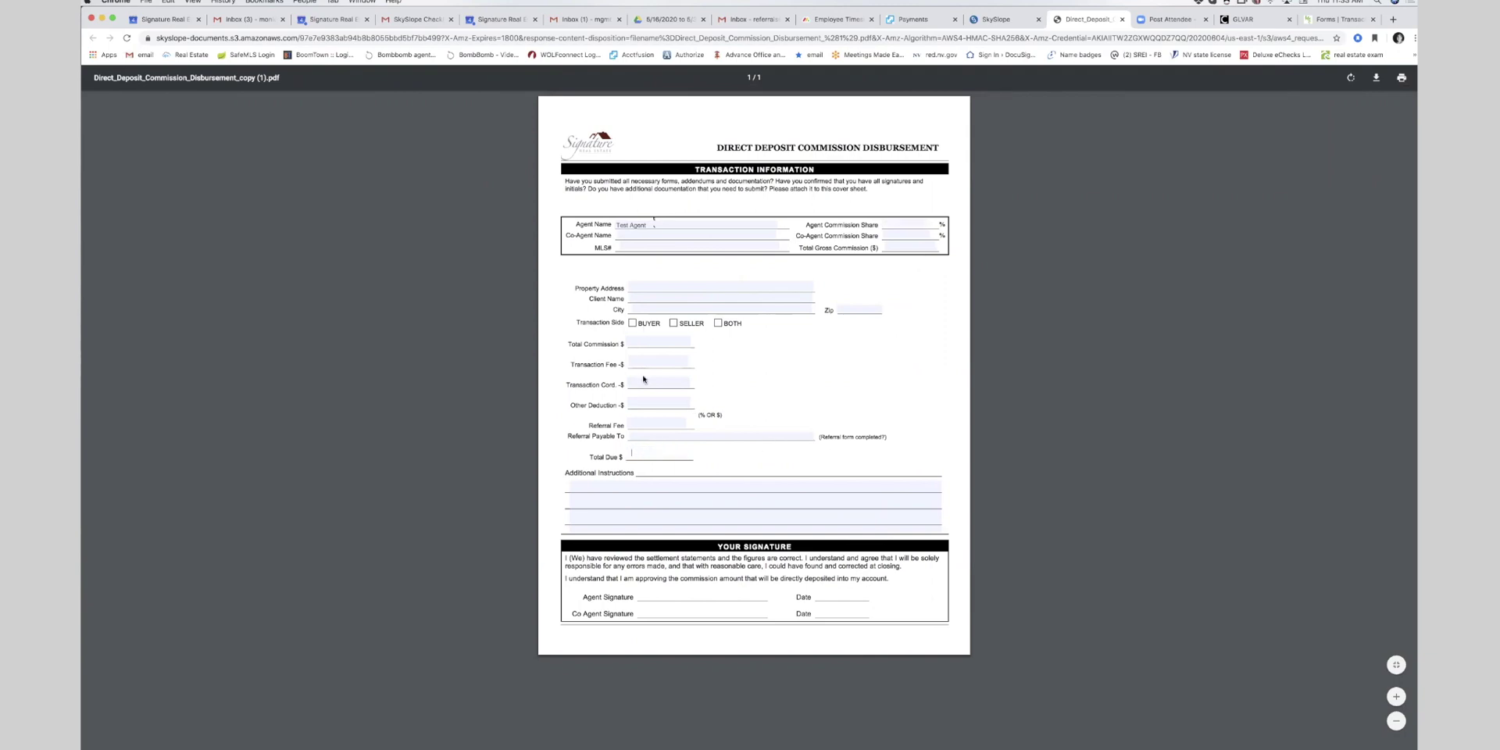
left_click(634, 402)
type("300")
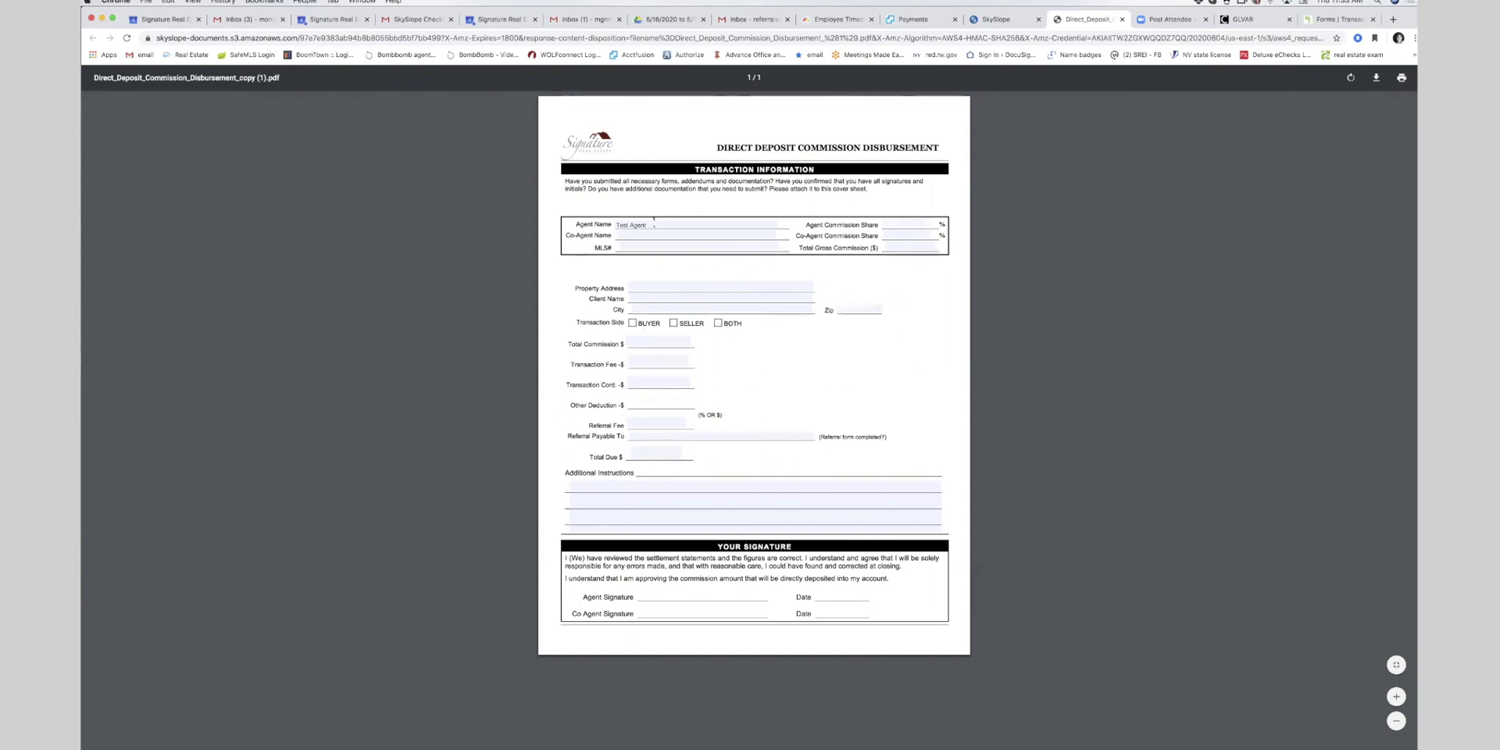
type(" - other agent")
- Fill total commission 350.00, transaction fee 50.00 and referral fee '300 - other'; clear Other Deduction
left_click(646, 339)
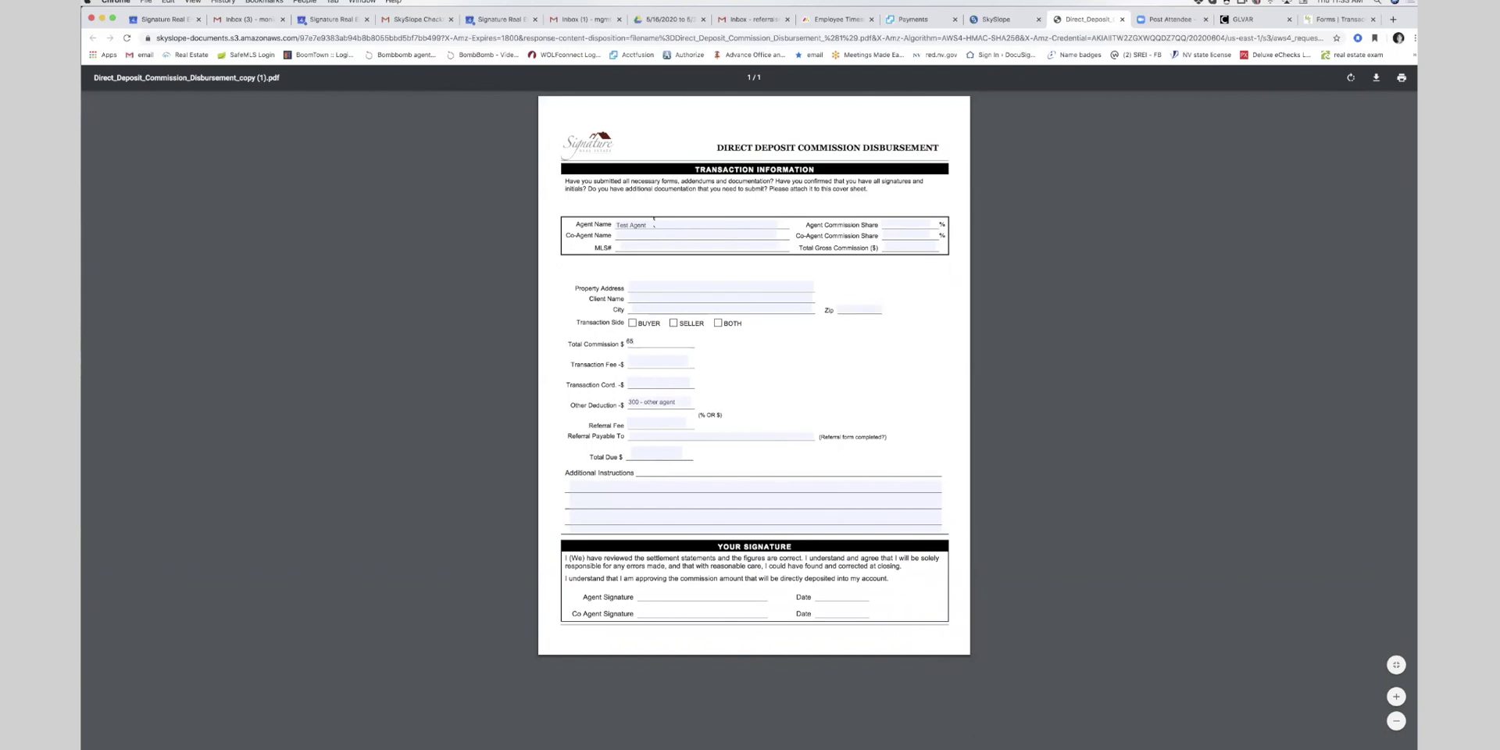
left_click(652, 360)
left_click(748, 361)
left_click(641, 422)
key("BackSpace")
key("BackSpace")
type("300 - other agent")
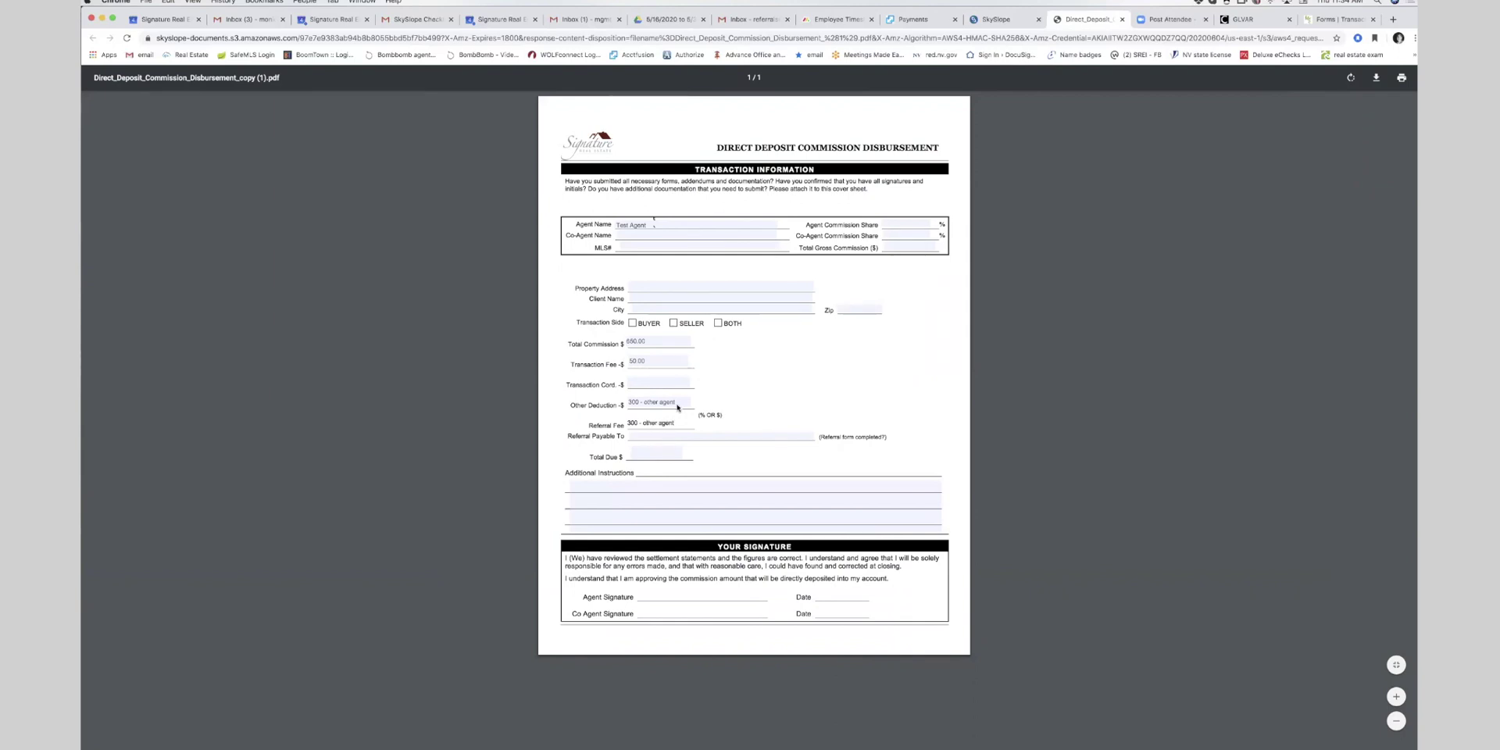
left_click_drag(677, 401, 613, 402)
key("BackSpace")
key("BackSpace")
key("BackSpace")
key("BackSpace")
key("BackSpace")
key("BackSpace")
- Fill in referral payable to SREG, total due 300, gross commission, MLS# n/a and agent share 3
left_click(642, 436)
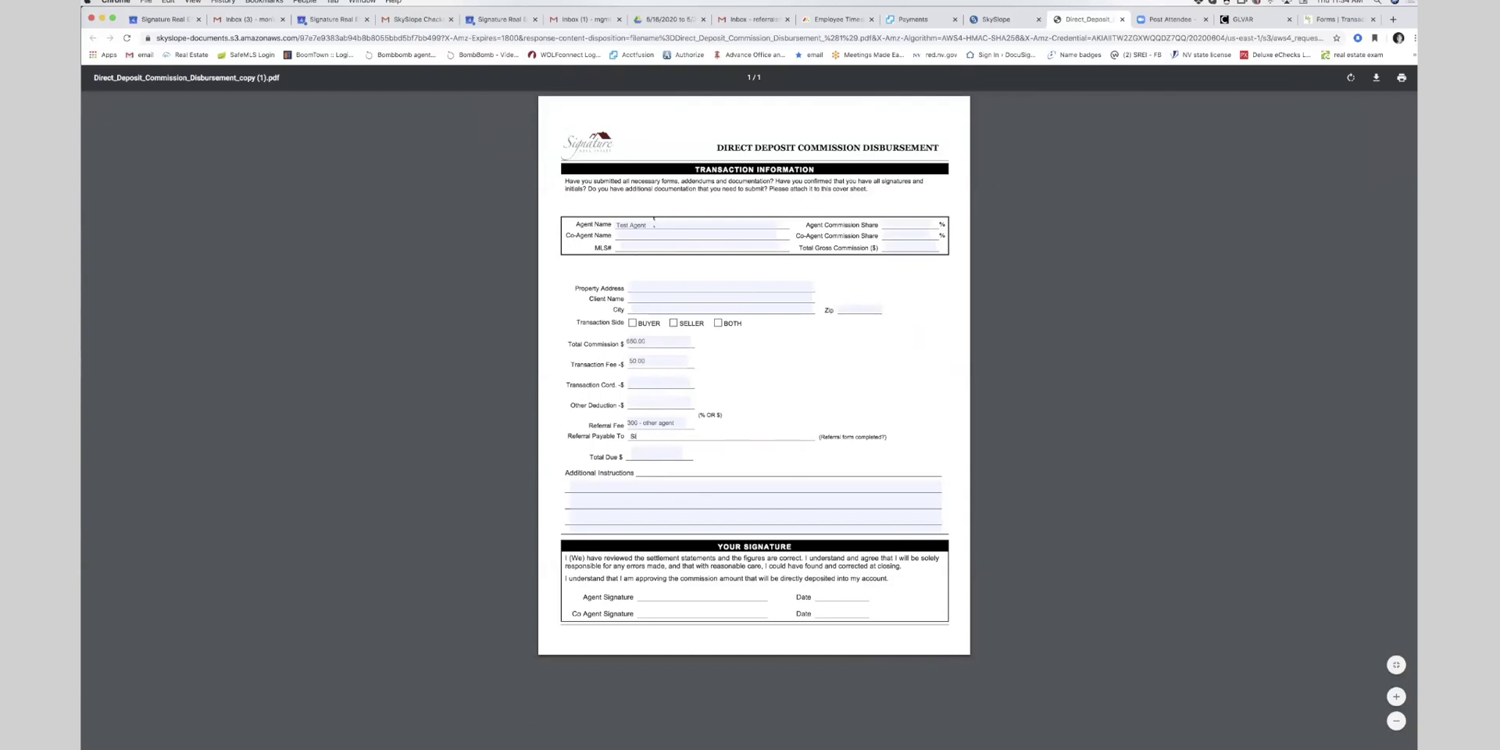
left_click(648, 456)
left_click(892, 248)
left_click(650, 246)
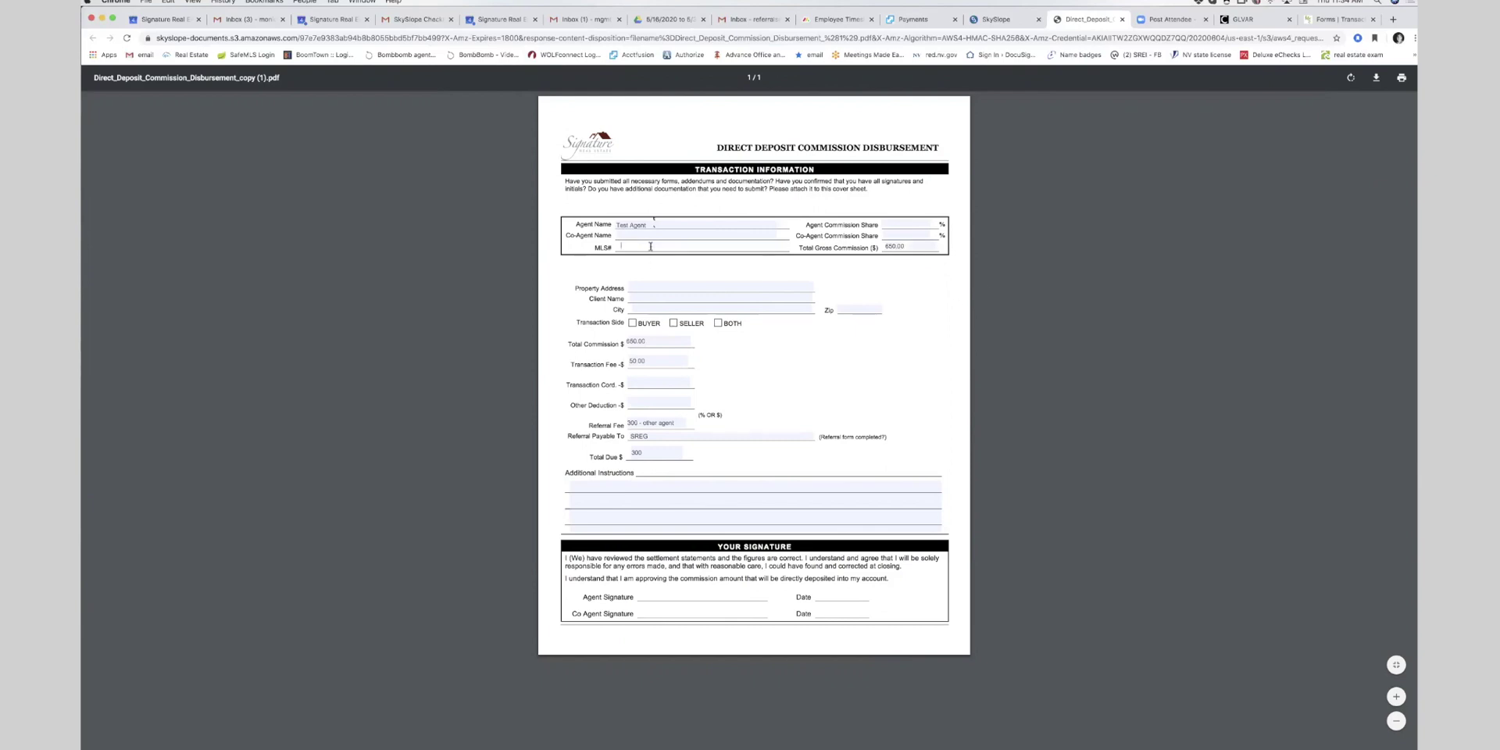
left_click(648, 237)
left_click(886, 224)
type("350")
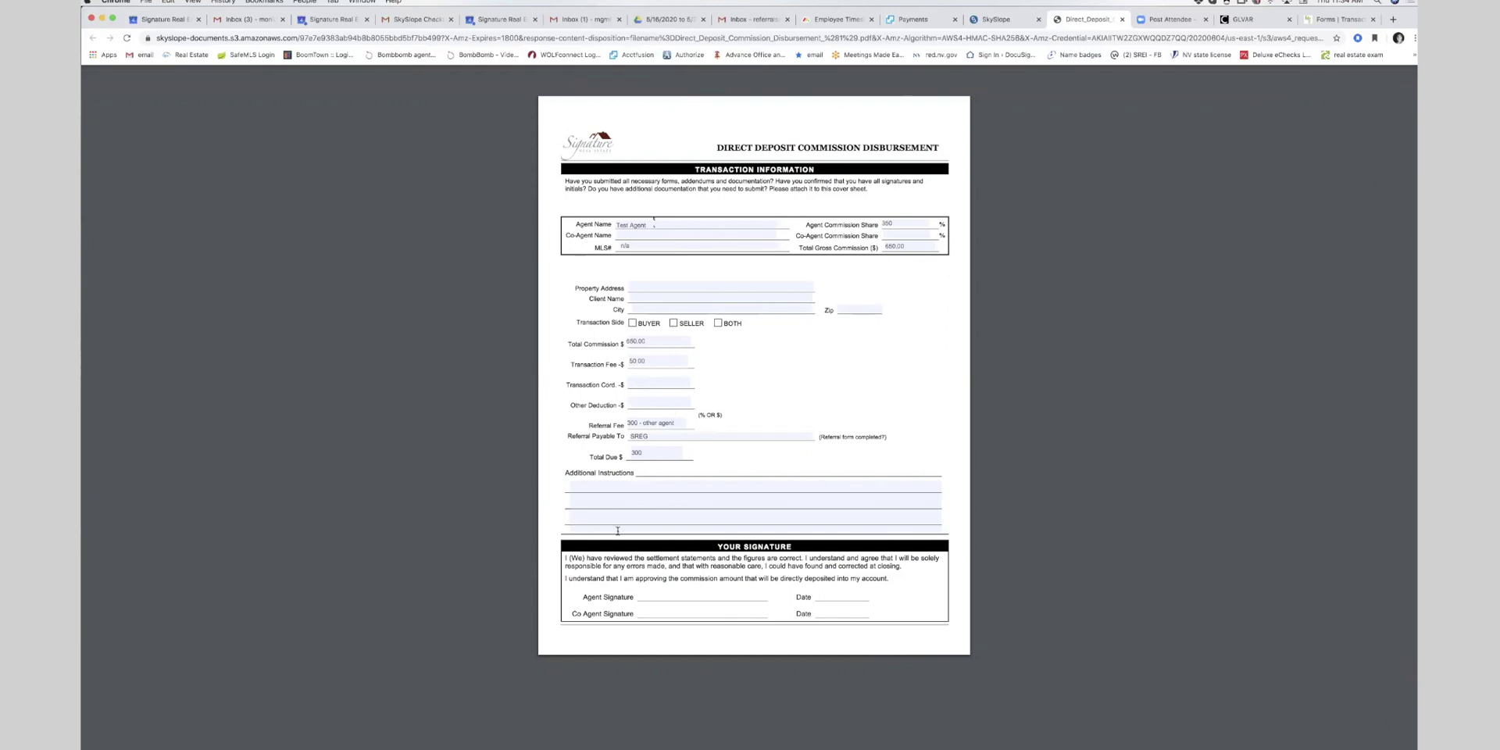
- Check the additional instructions and property address fields, then go back to SkySlope's documents list
left_click(671, 485)
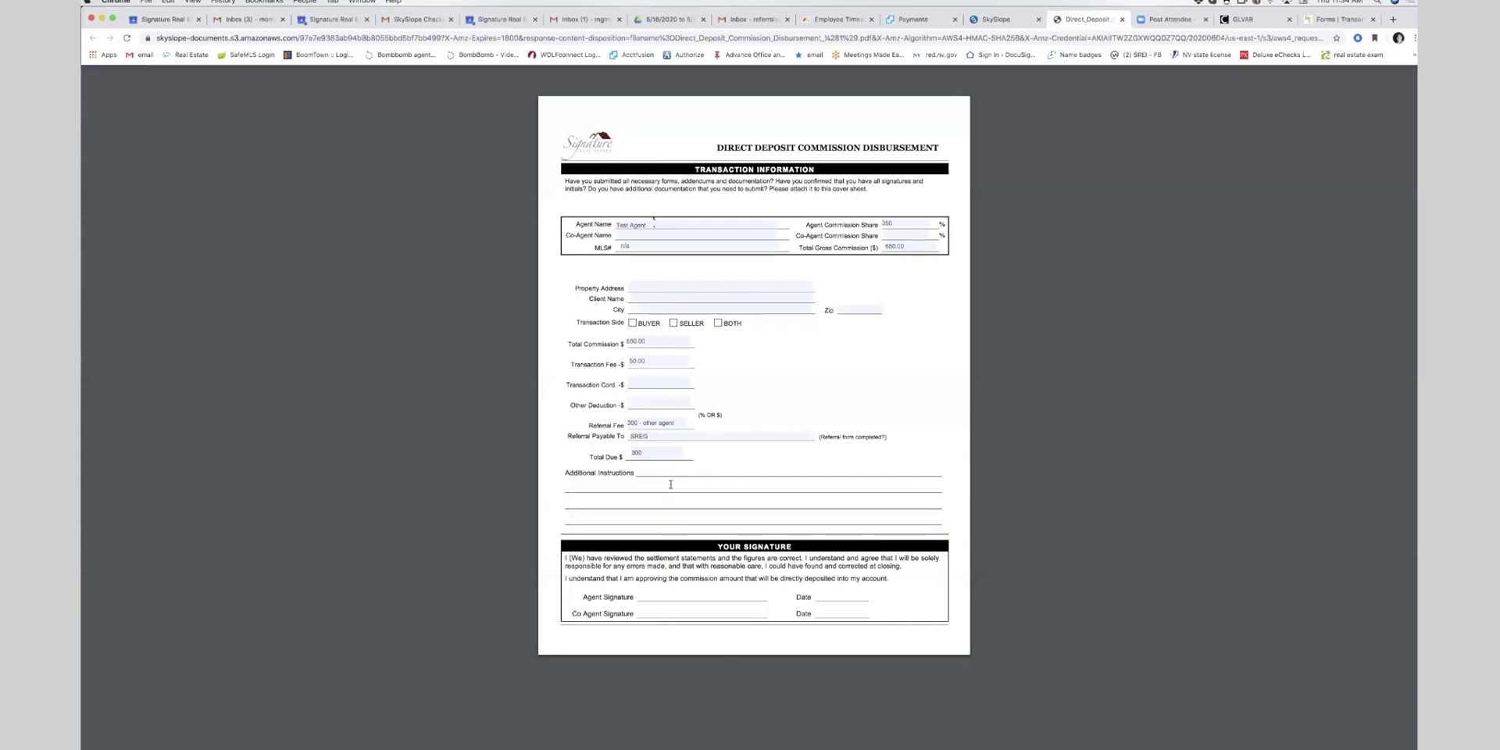
left_click(655, 289)
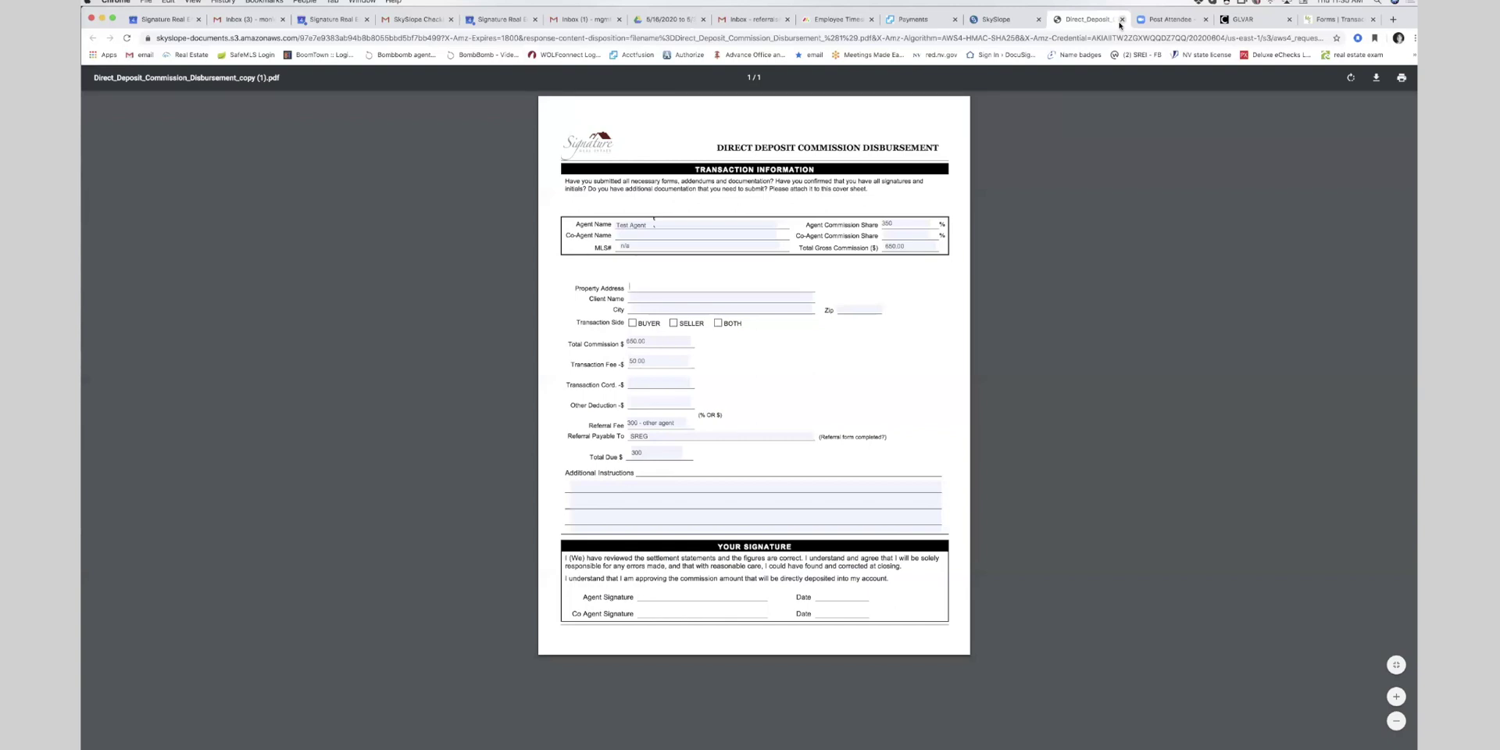
left_click(1000, 19)
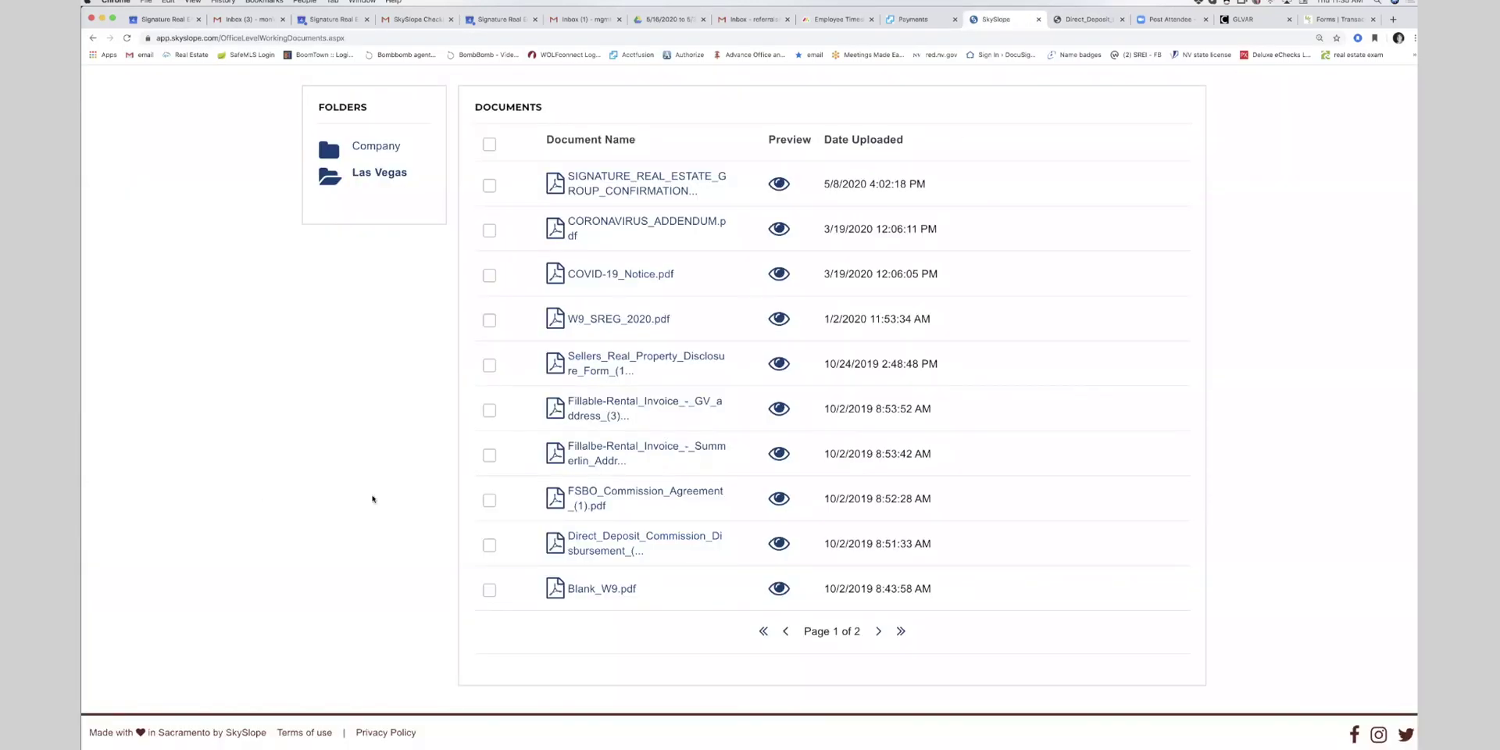
- Scroll to the top and load the SkySlope agent home page from the Signature logo
scroll(372, 495, "up", 3)
left_click(224, 95)
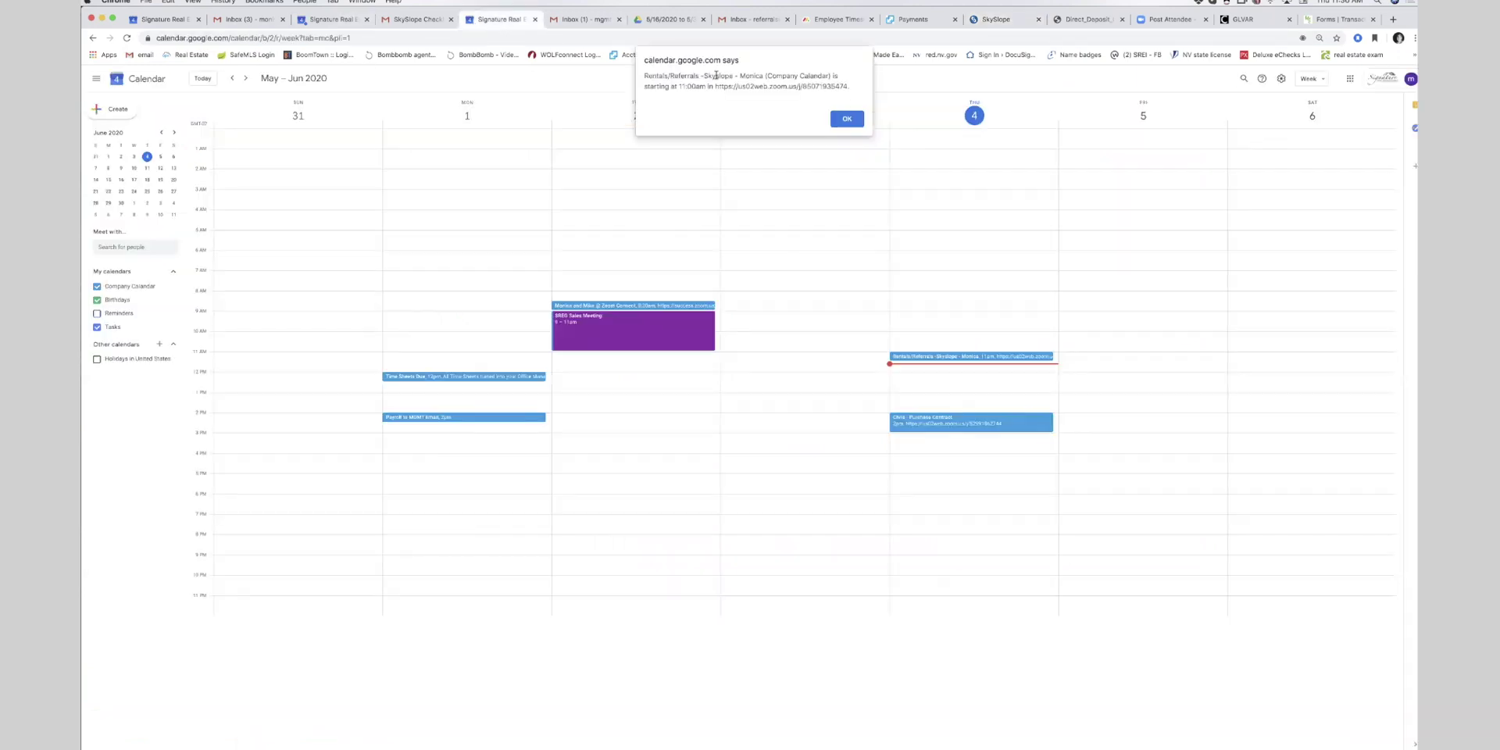
- Dismiss the Rentals/Referrals 11:00am meeting reminder and switch back to SkySlope
left_click(846, 119)
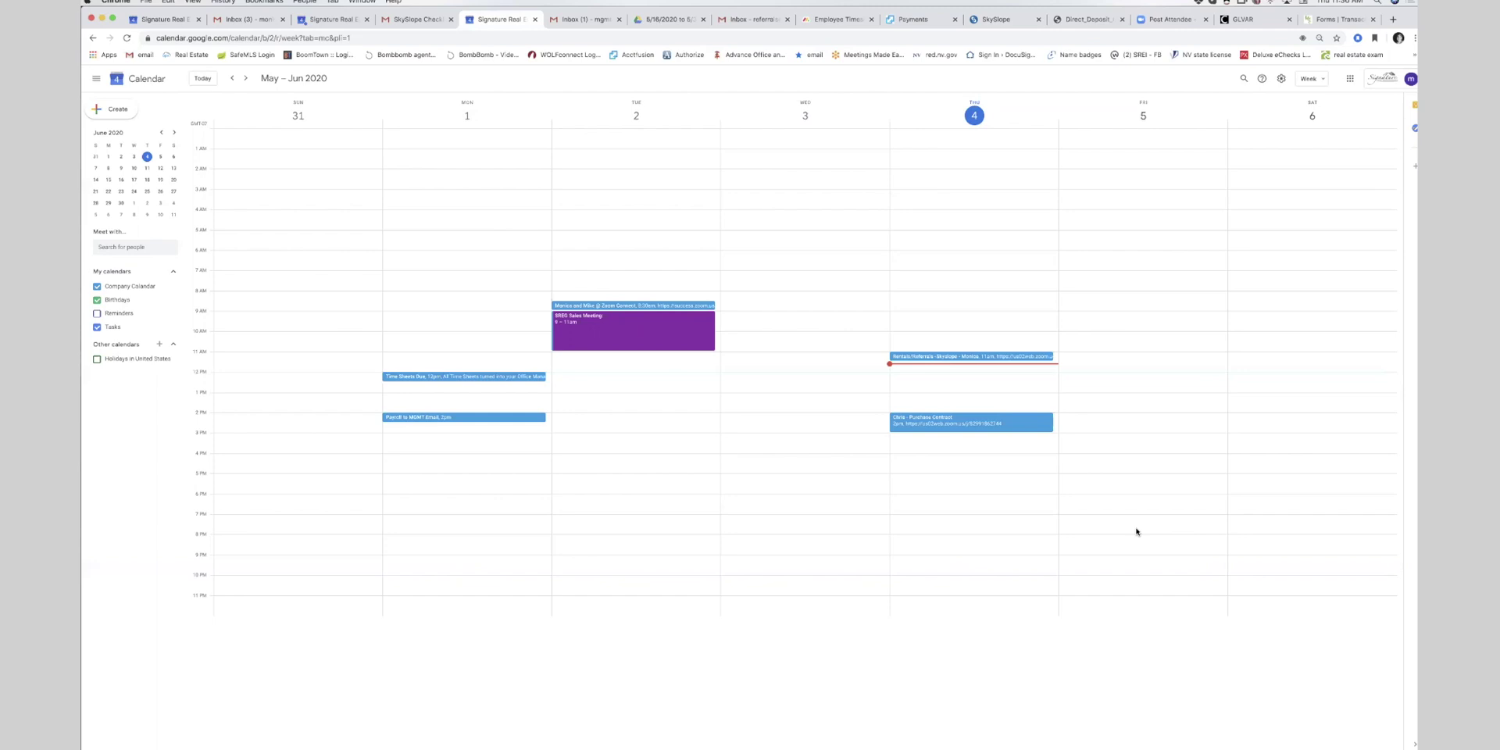
left_click(987, 20)
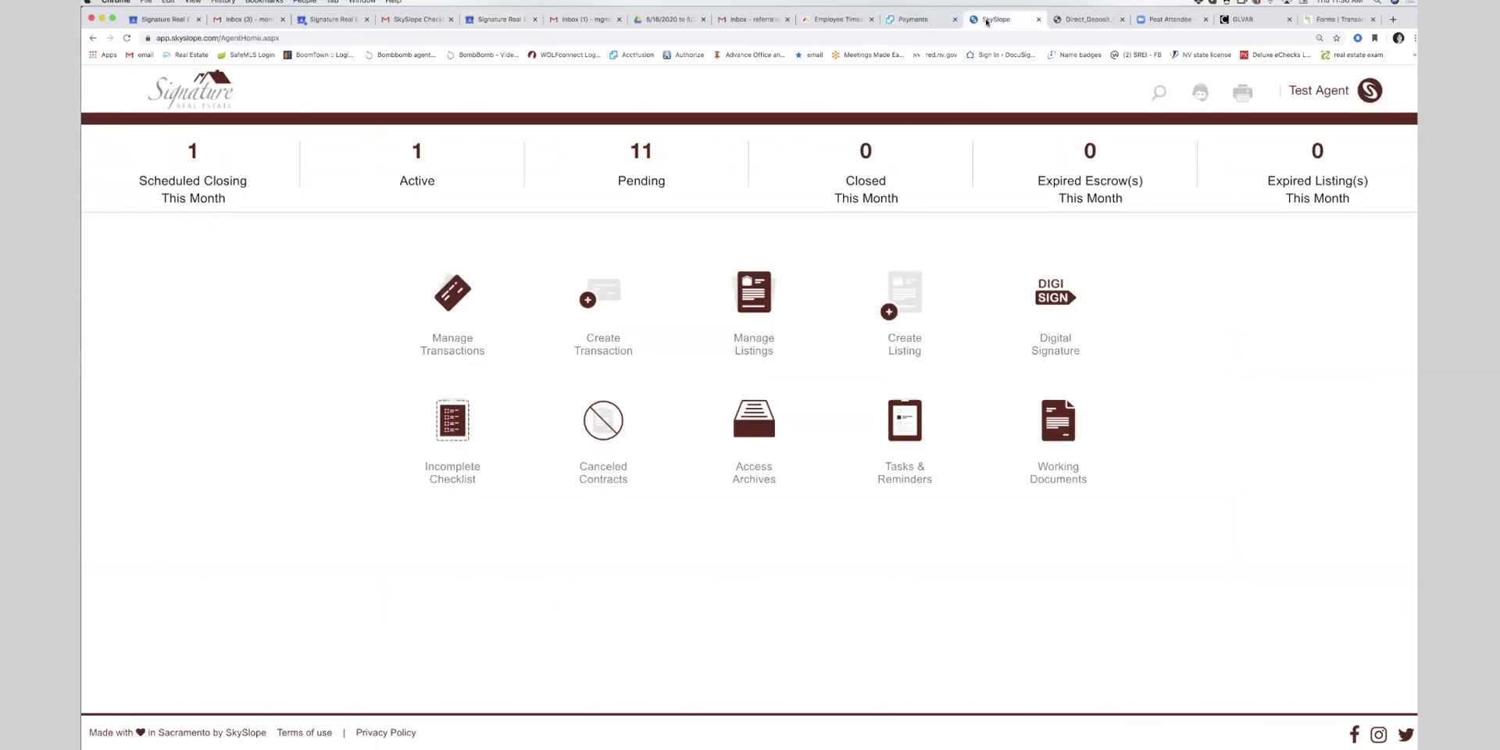